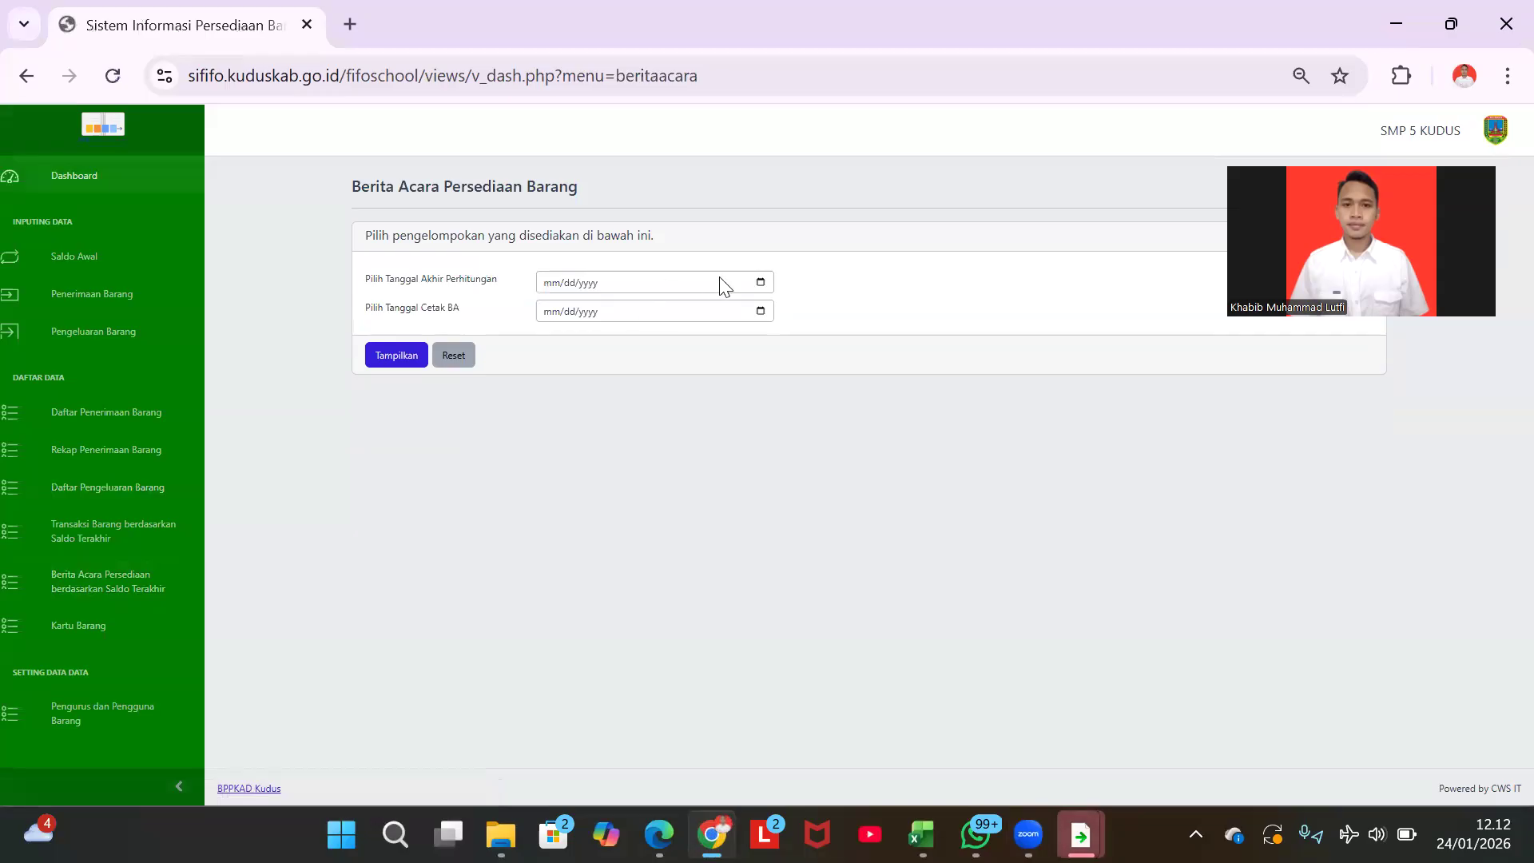
- Generate the Berita Acara Persediaan Barang report with calculation end date 12/31/2025 and print date 01/24/2026, dismissing the print preview
left_click(761, 283)
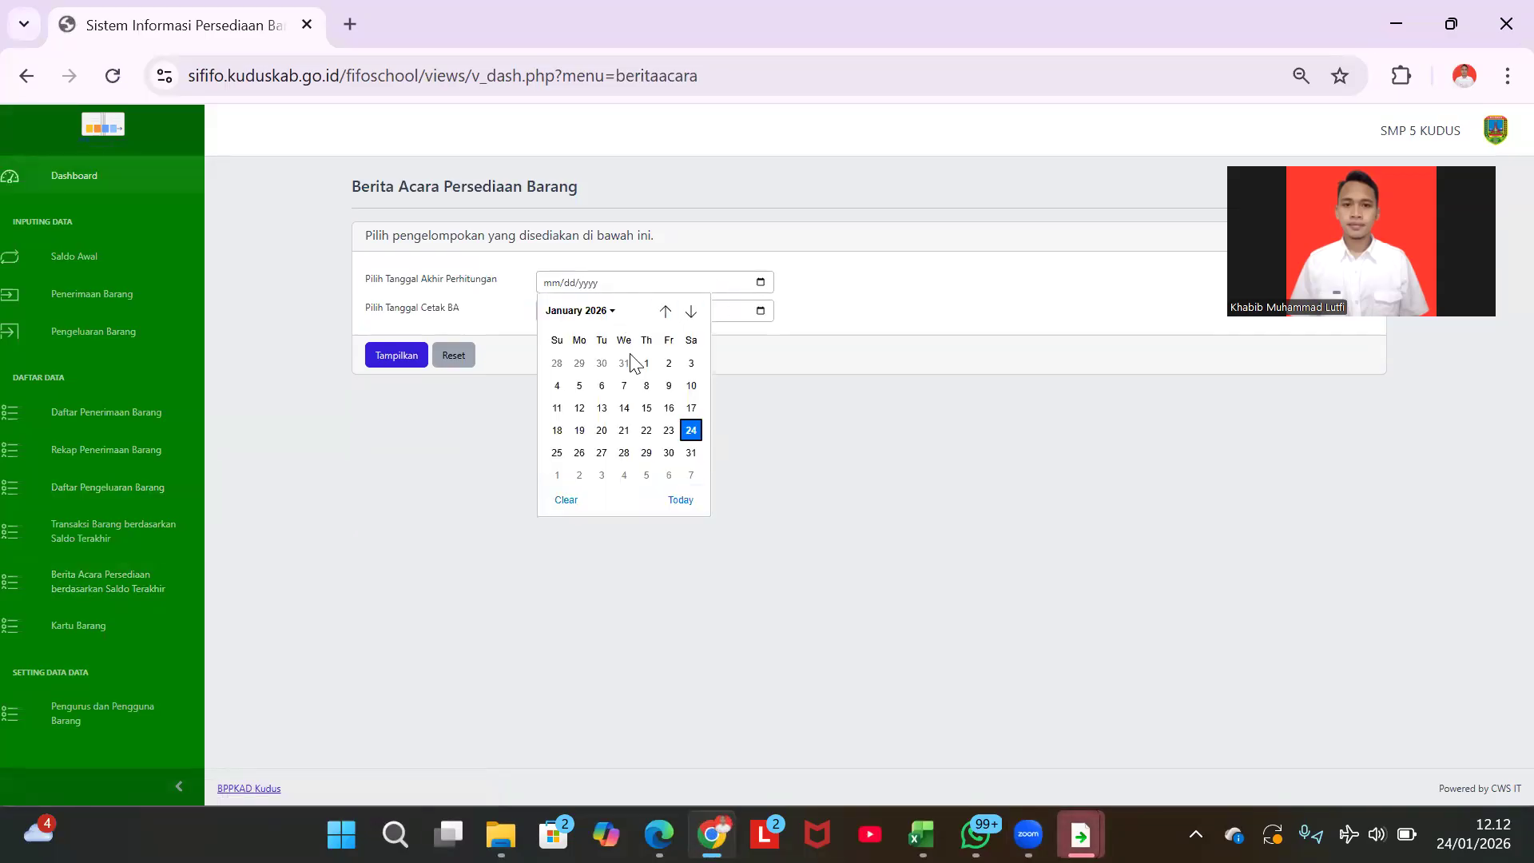
left_click(624, 363)
left_click(759, 311)
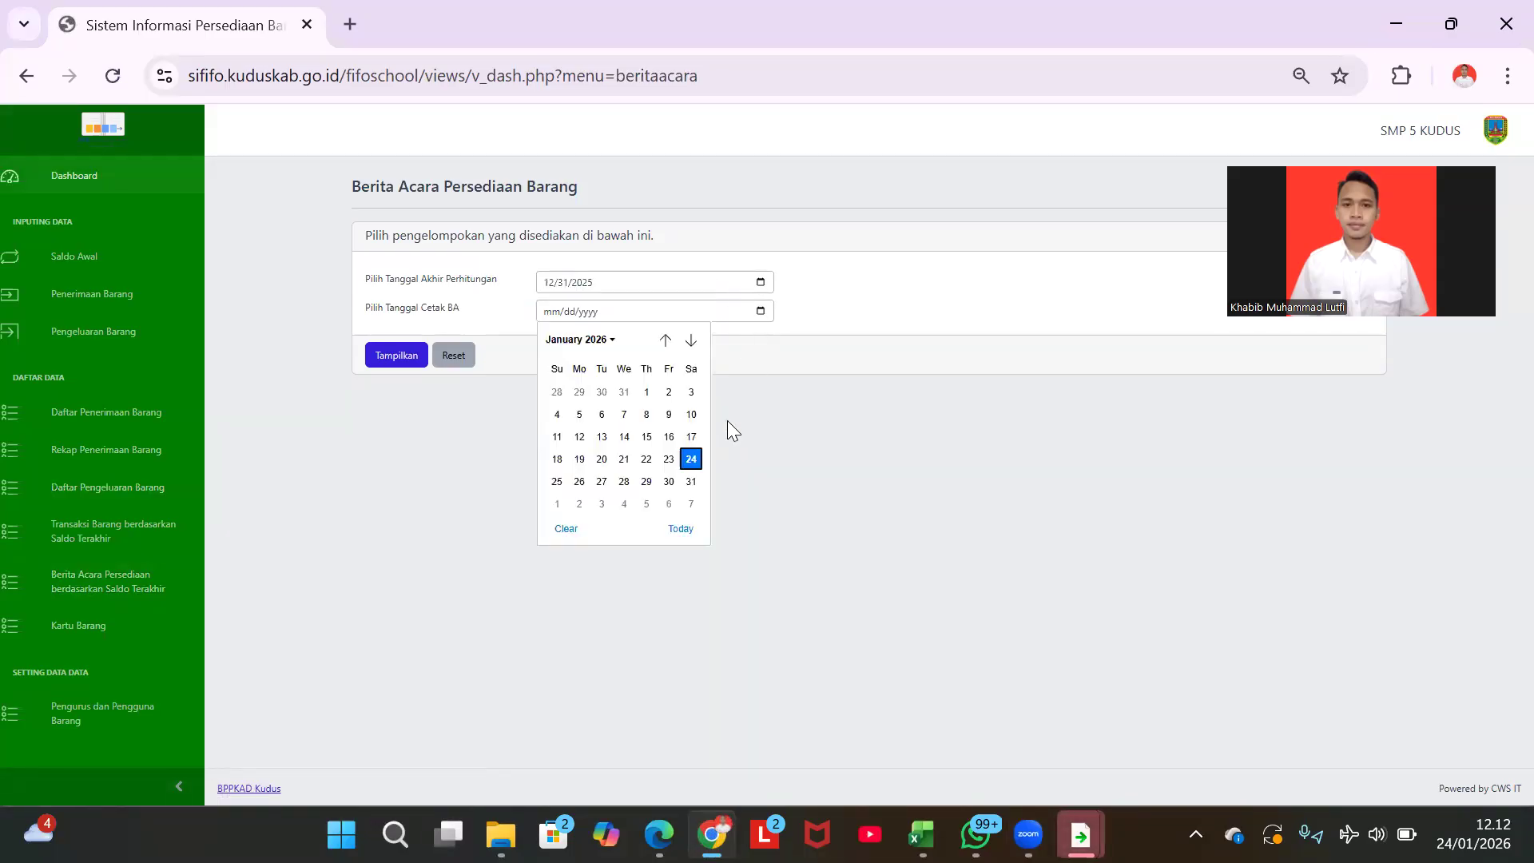
left_click(683, 527)
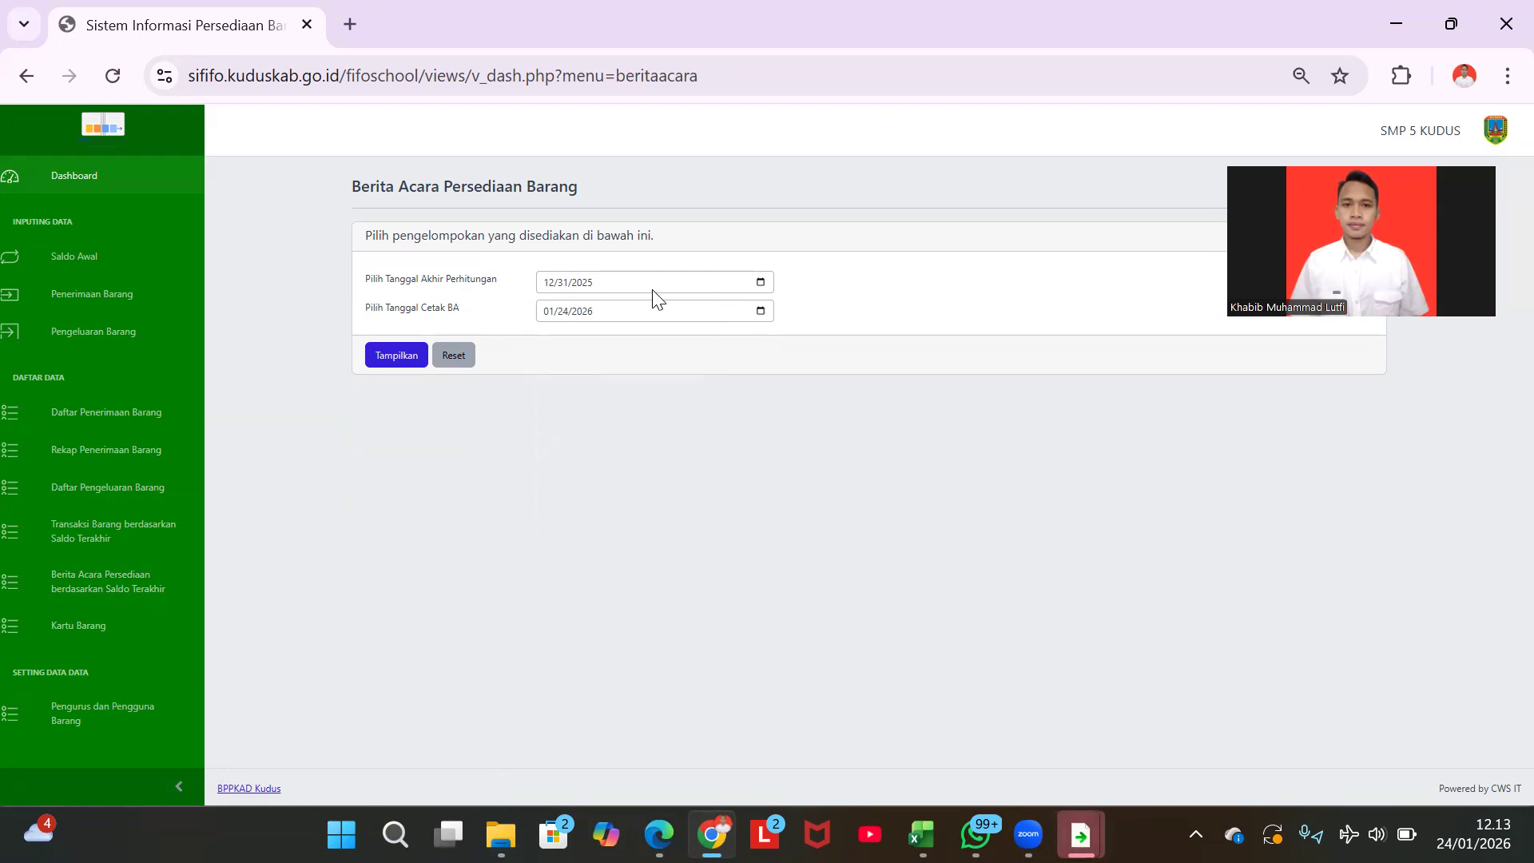
left_click(759, 311)
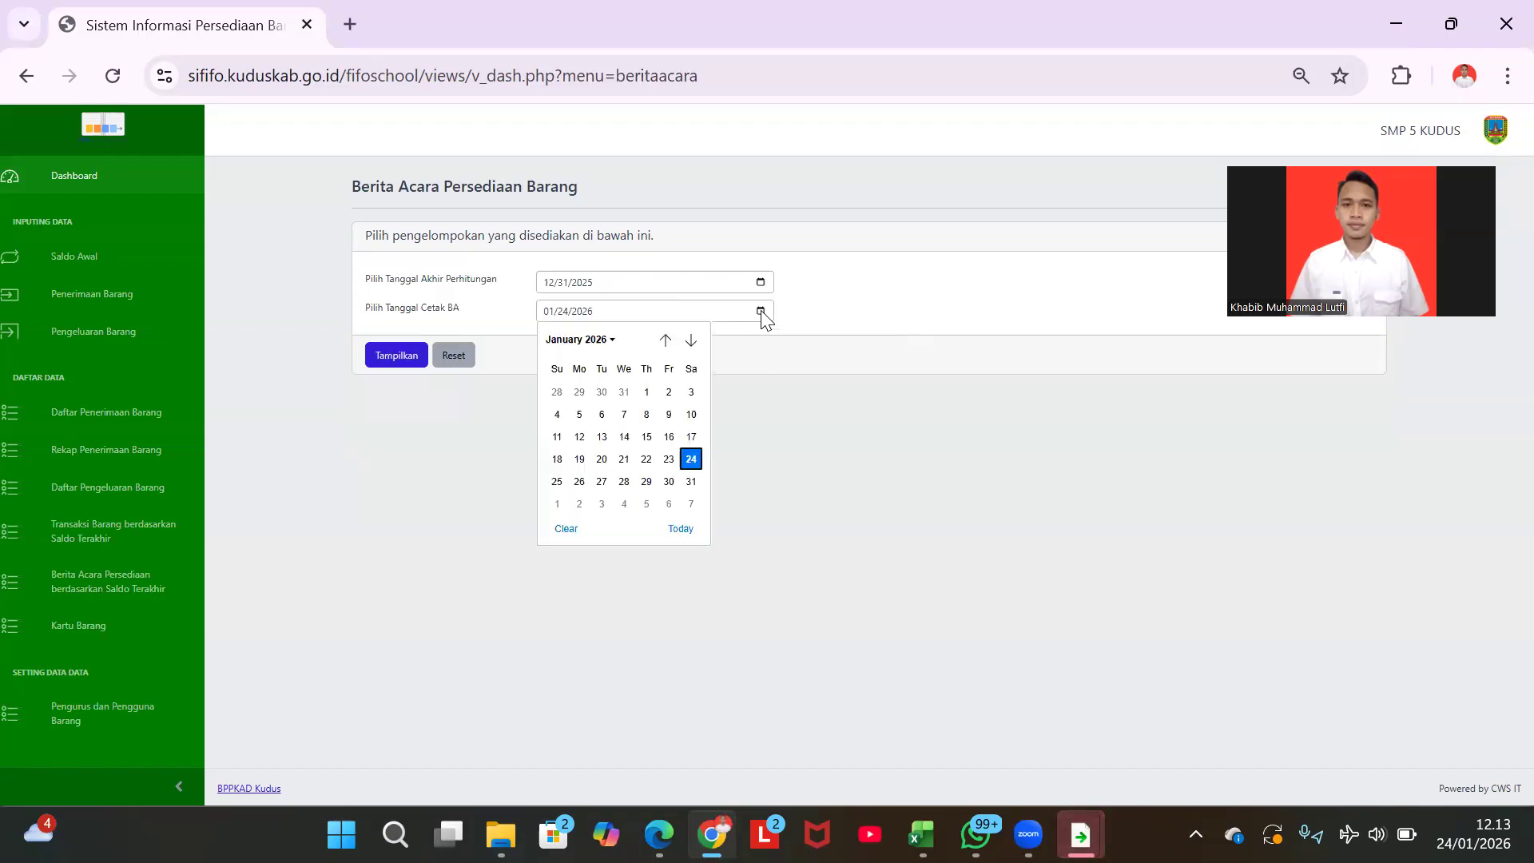
left_click(681, 530)
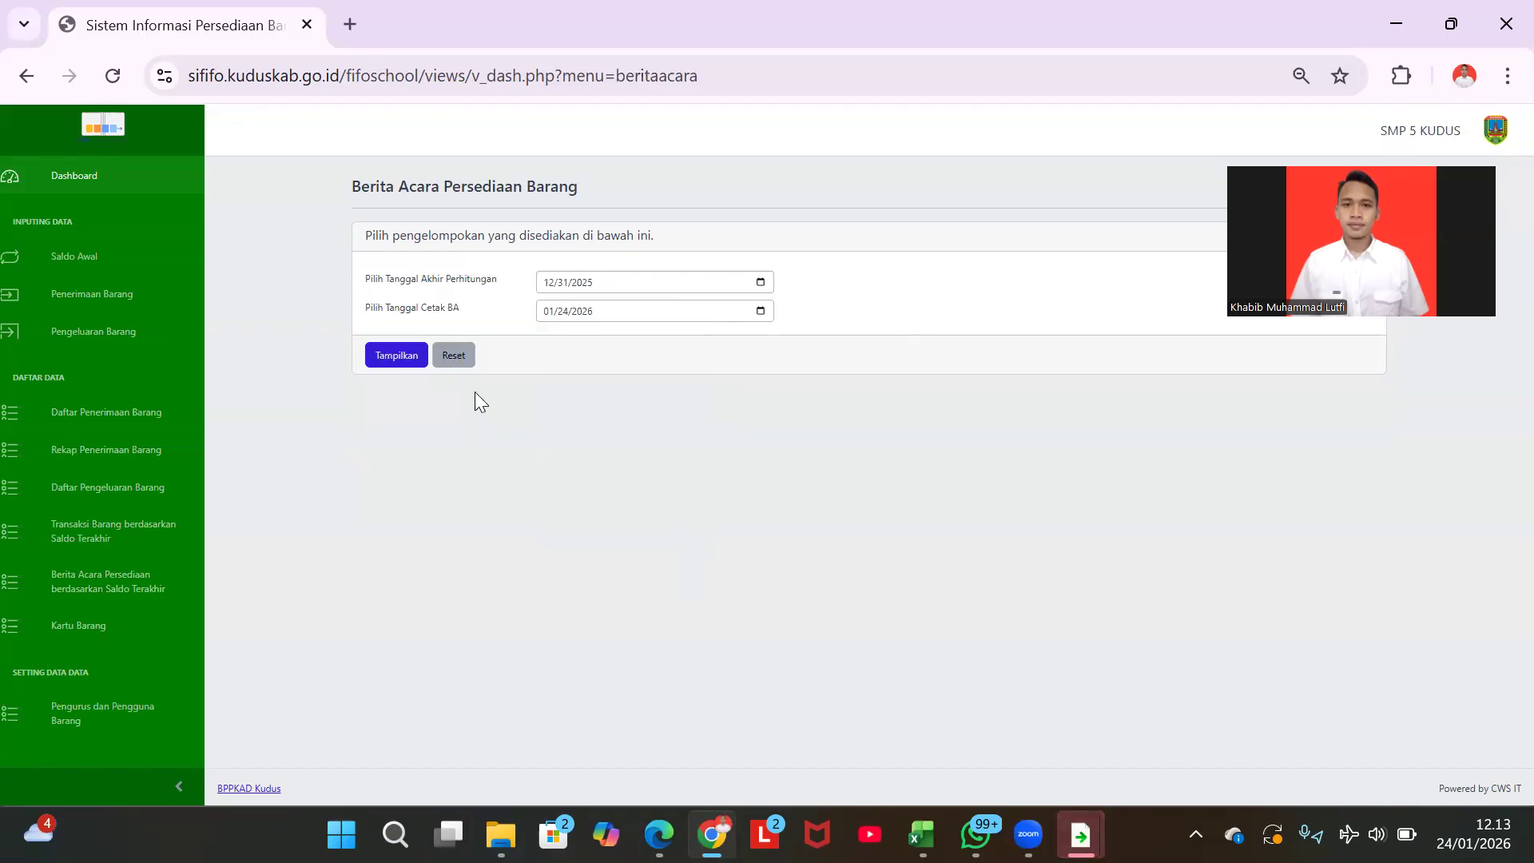
left_click(402, 356)
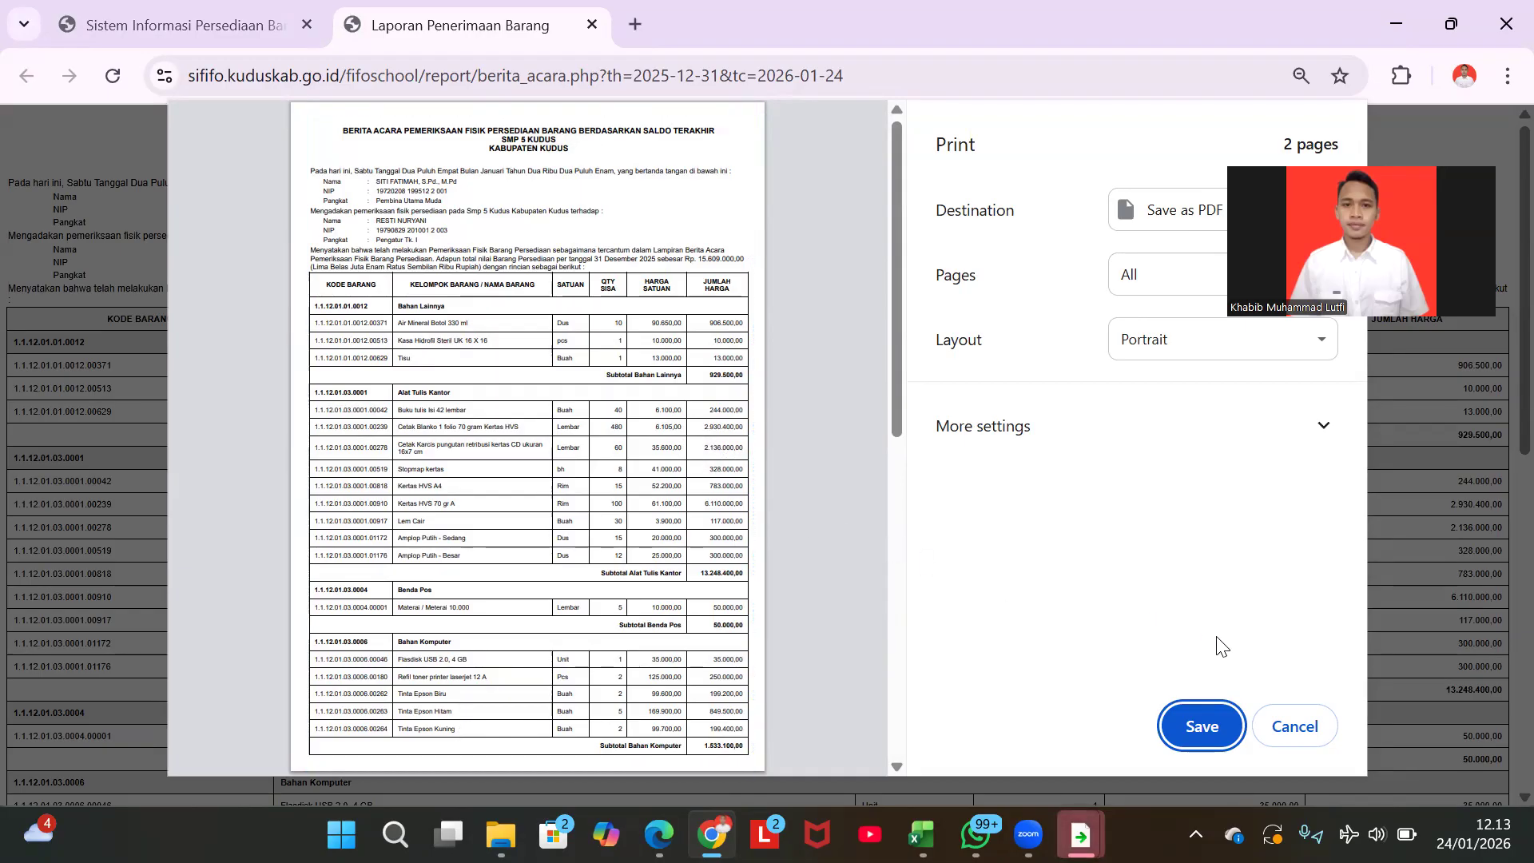
left_click(1291, 723)
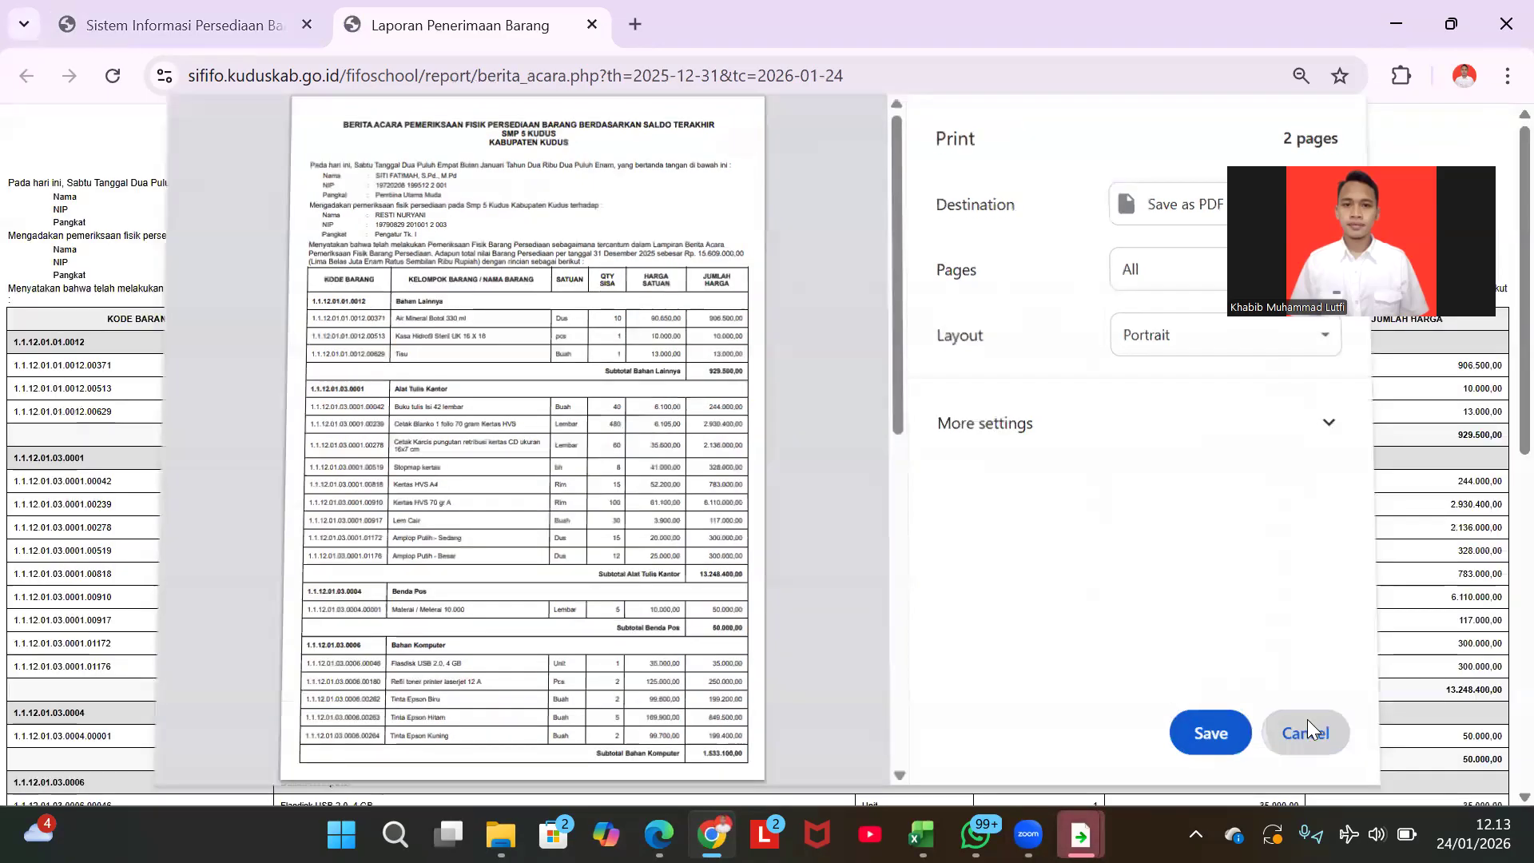
- Examine the report's Qty Sisa column for negative quantities, temporarily circling the Air mineral galon entries and erasing the marks
scroll(1053, 642, "down", 3)
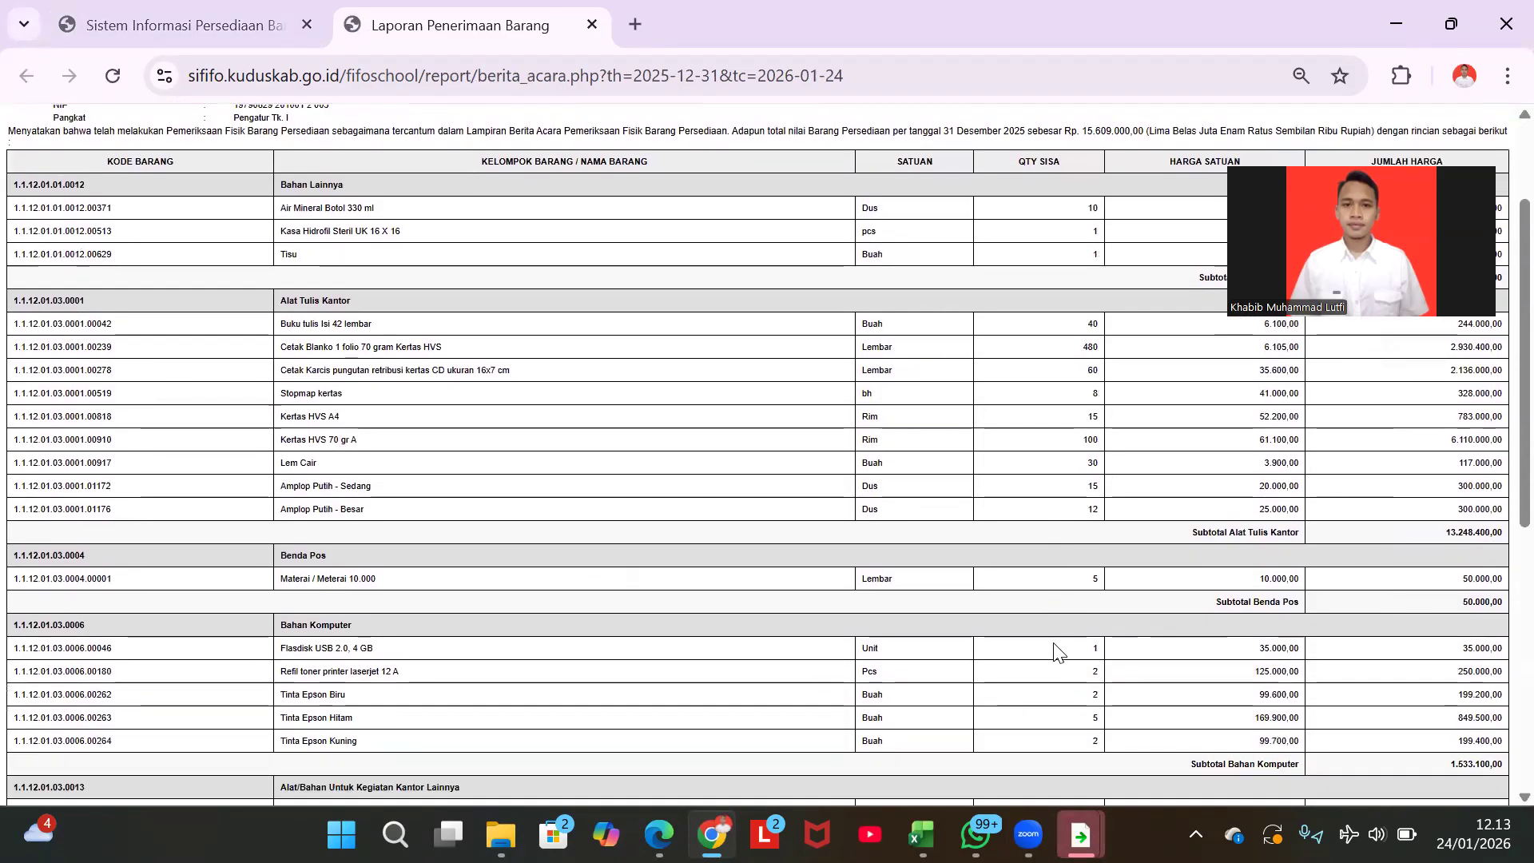
scroll(1054, 644, "down", 5)
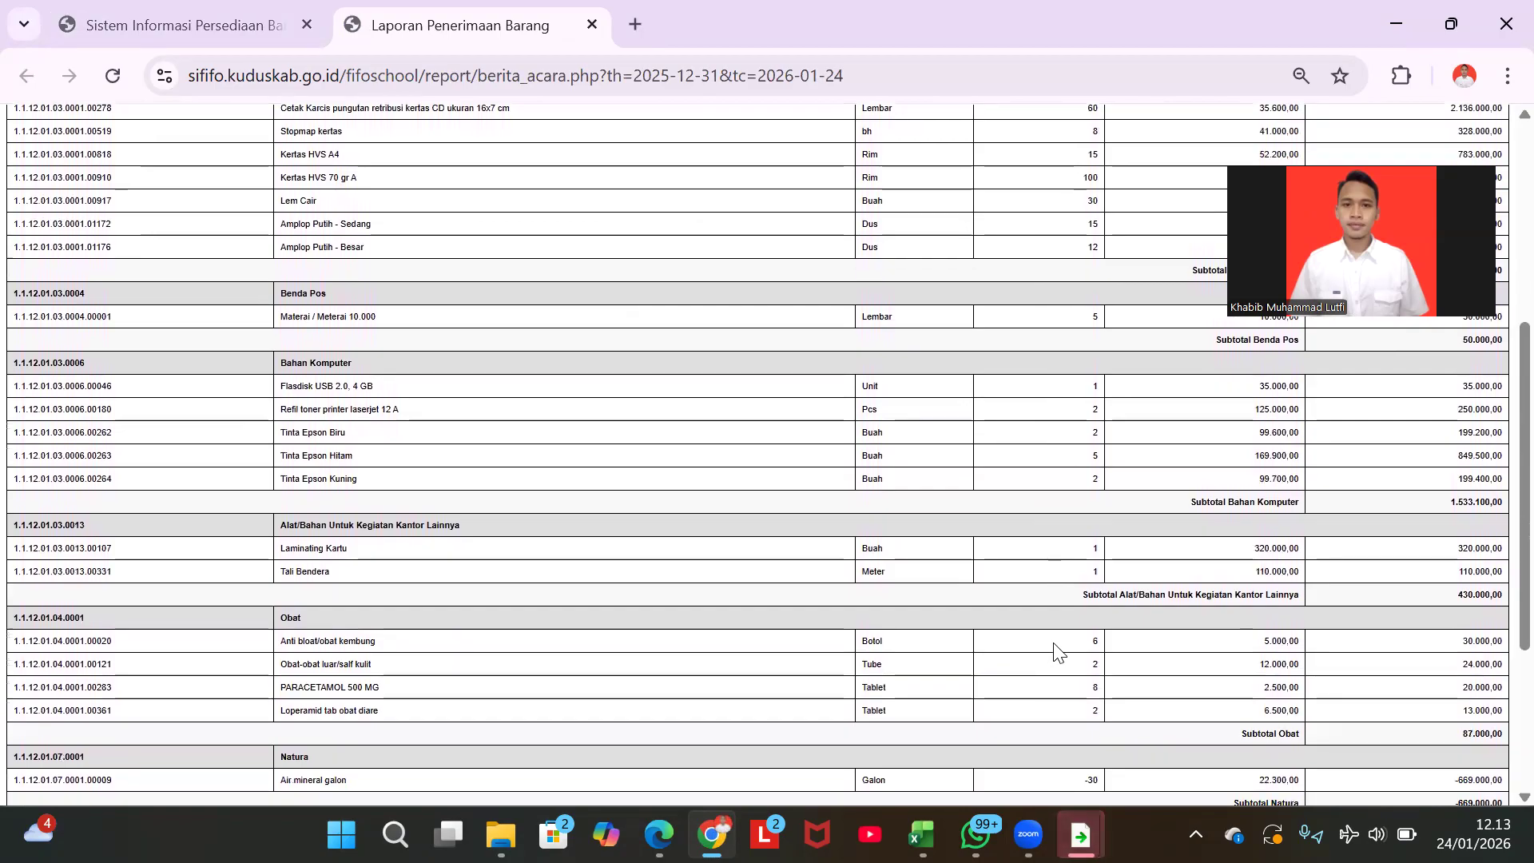
scroll(1053, 650, "down", 1)
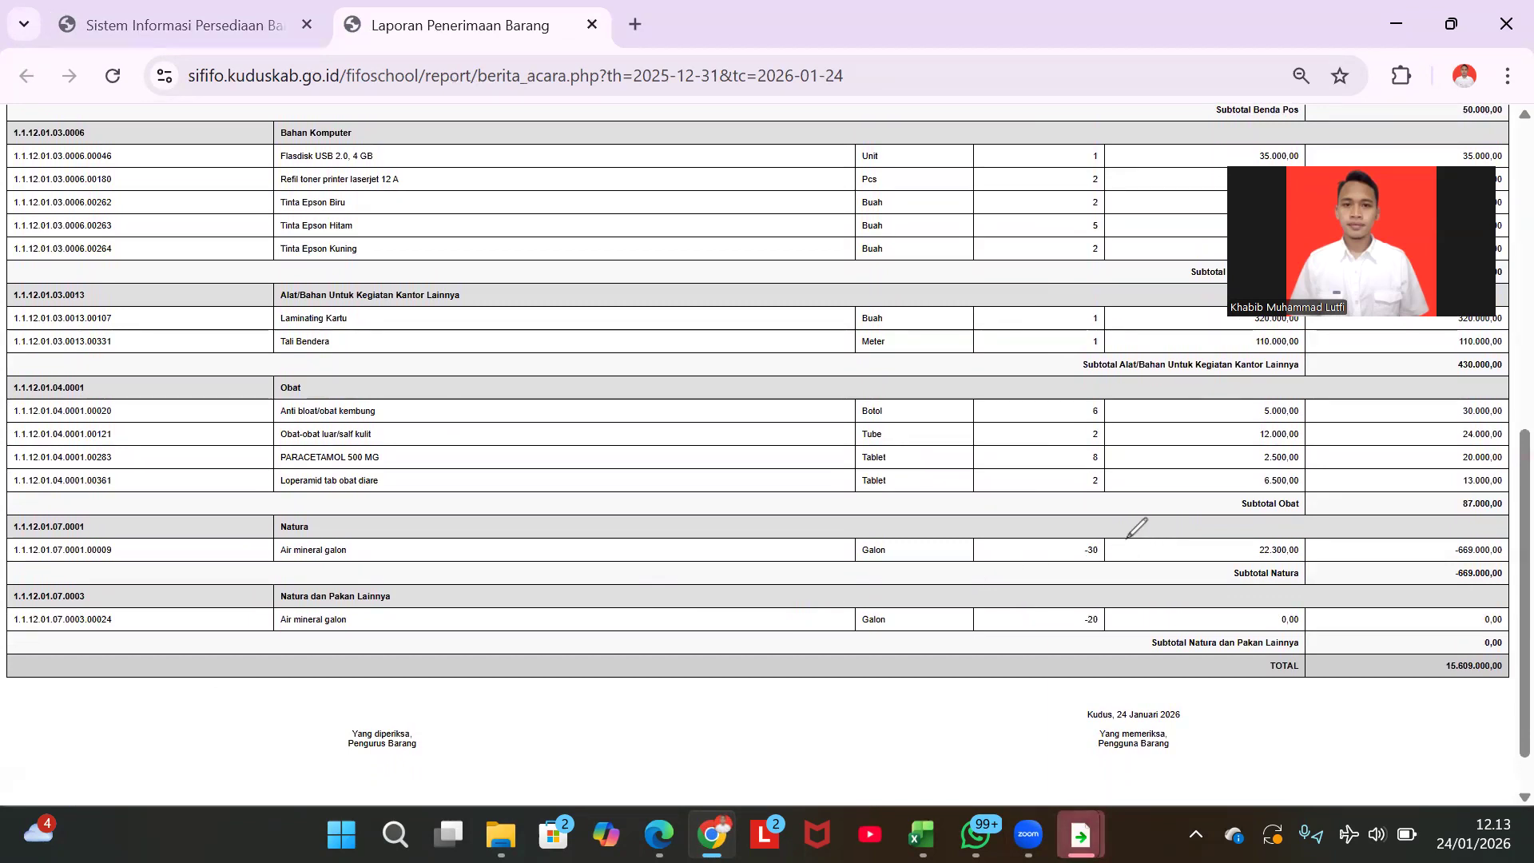
mouse_move(1125, 536)
left_mouse_down()
mouse_move(1066, 534)
mouse_move(1074, 559)
mouse_move(1114, 563)
mouse_move(1125, 537)
left_mouse_up()
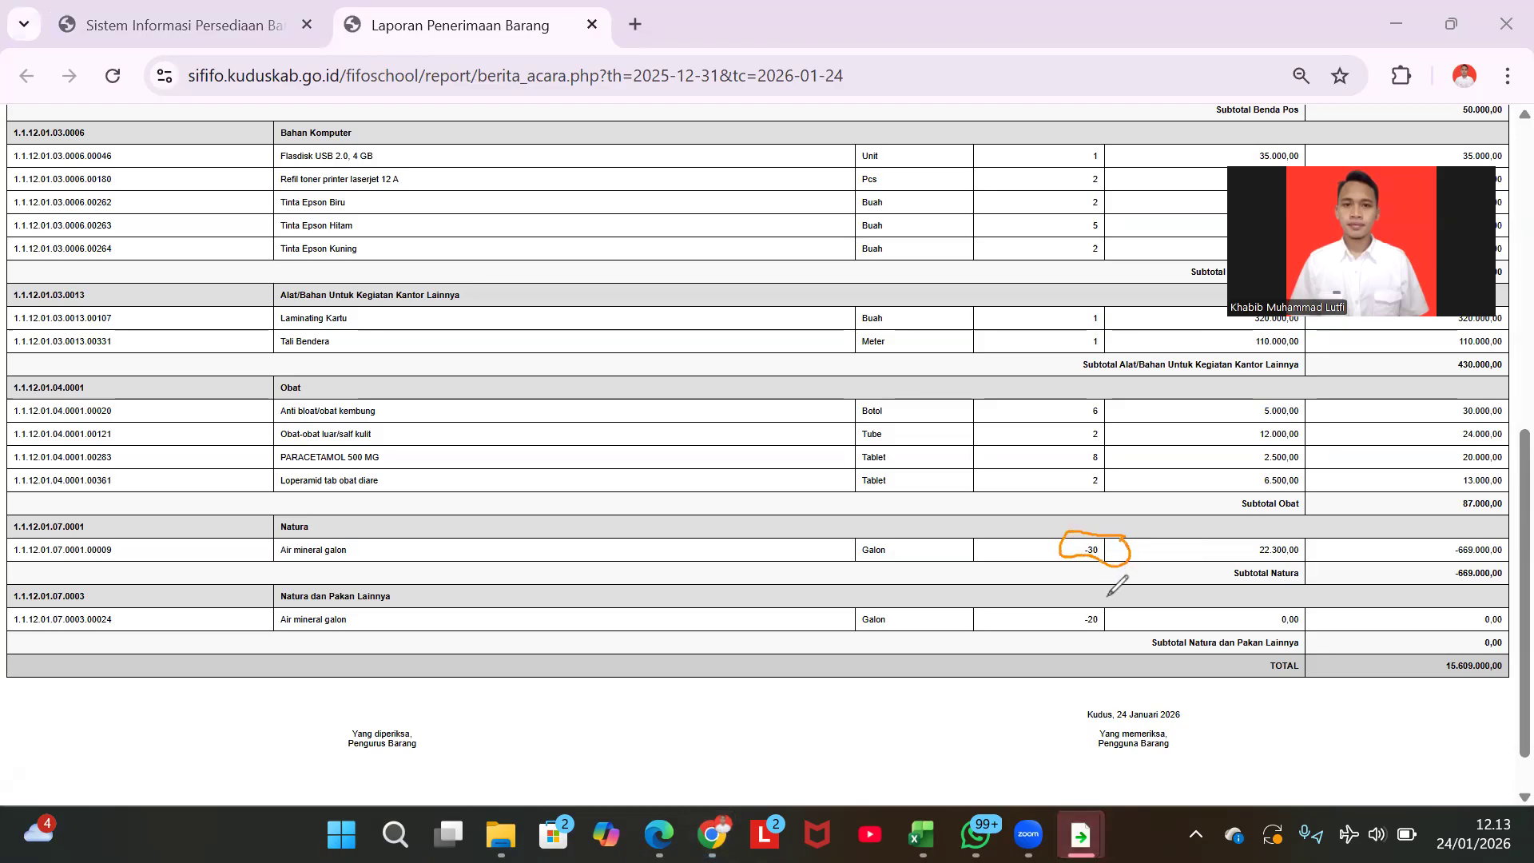
mouse_move(1106, 601)
left_mouse_down()
mouse_move(1063, 617)
mouse_move(1079, 639)
mouse_move(1115, 633)
mouse_move(1111, 609)
left_mouse_up()
scroll(495, 568, "up", 9)
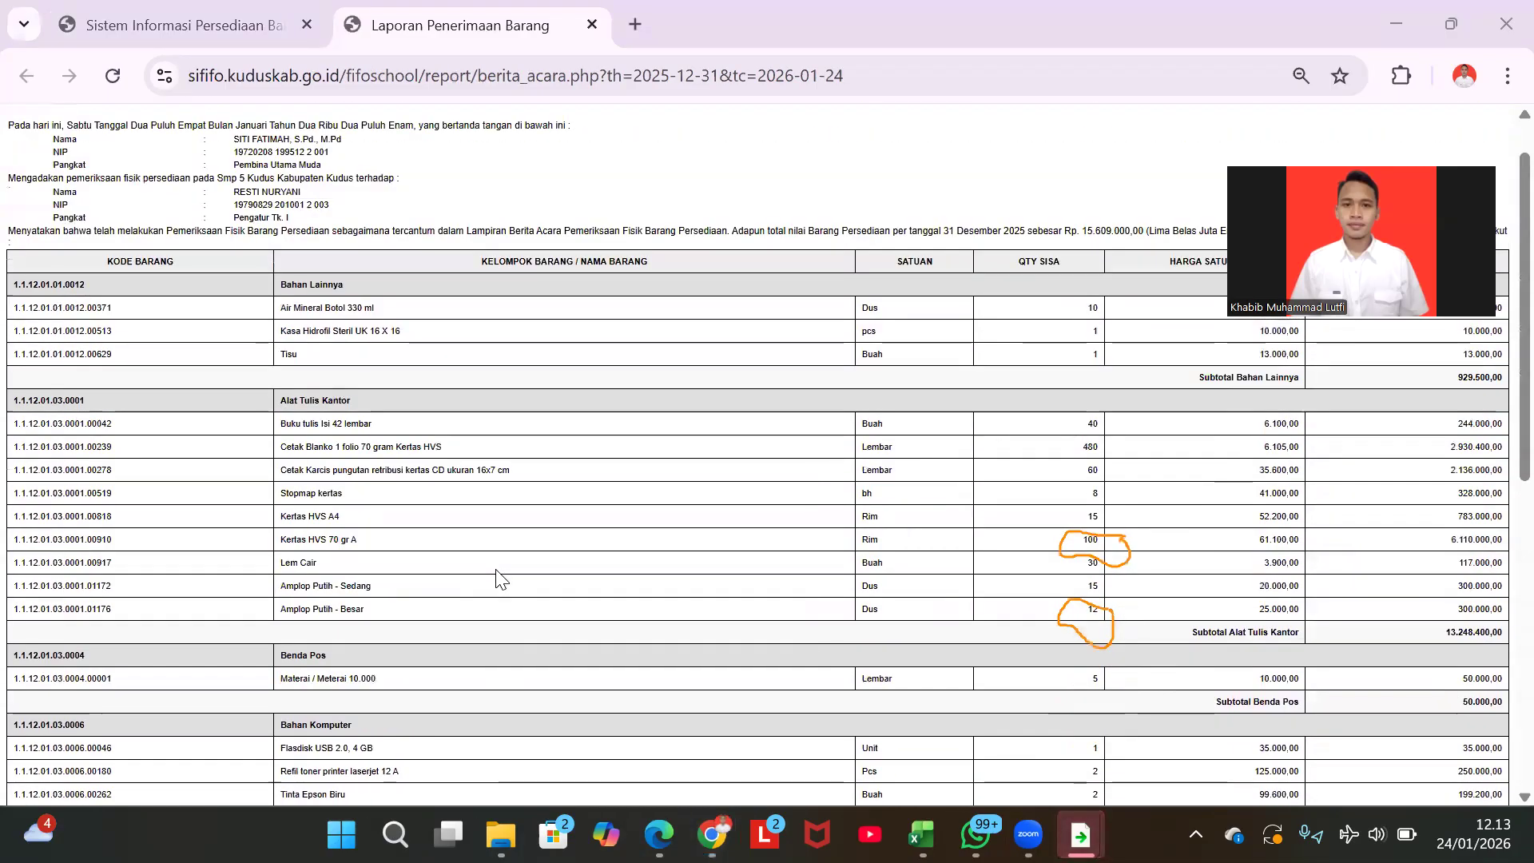
scroll(496, 575, "down", 6)
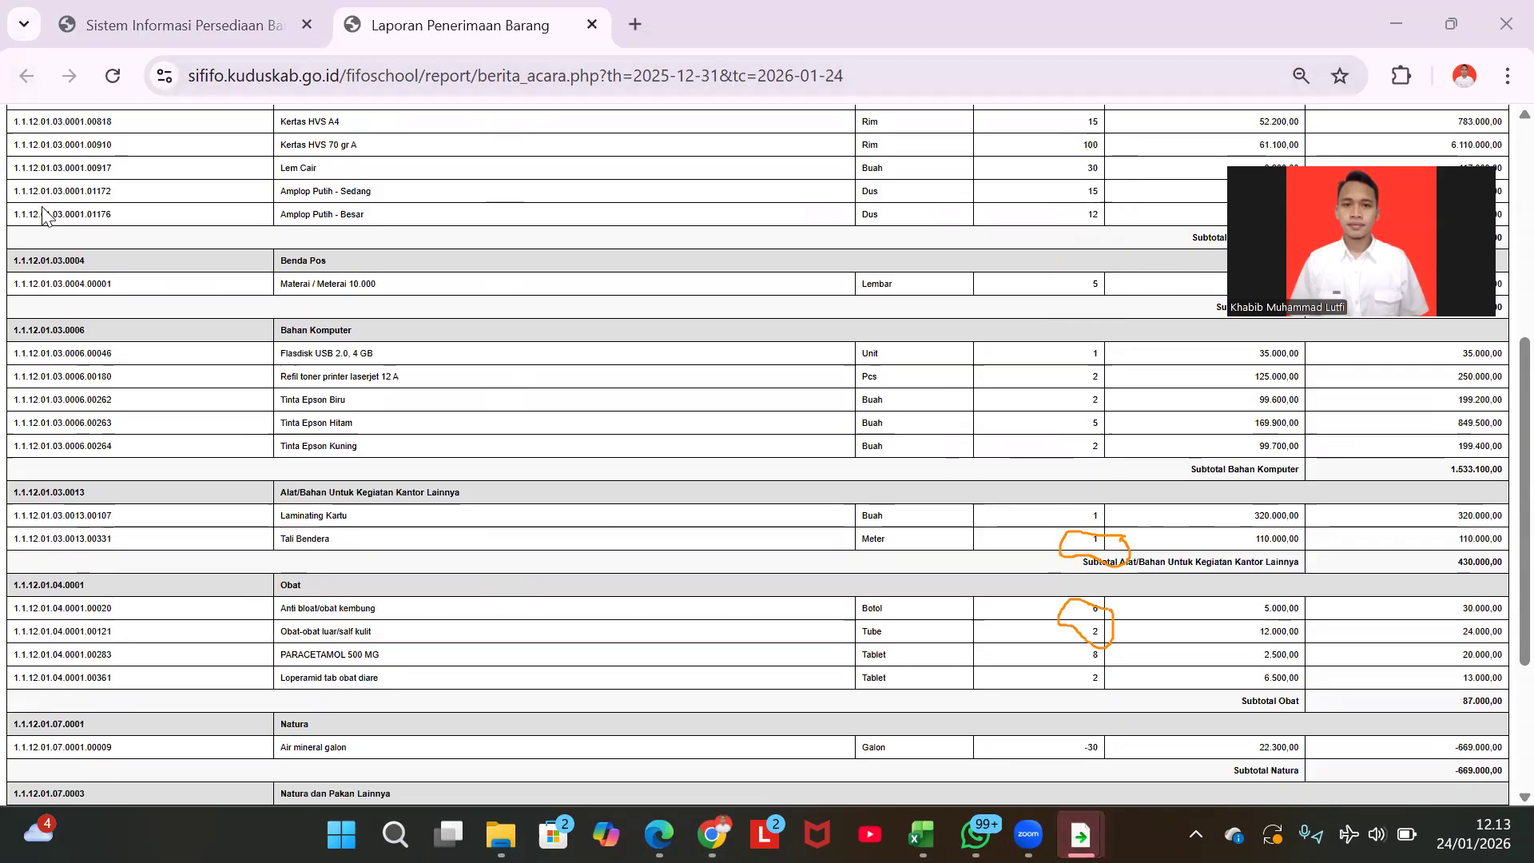
left_click(1071, 540)
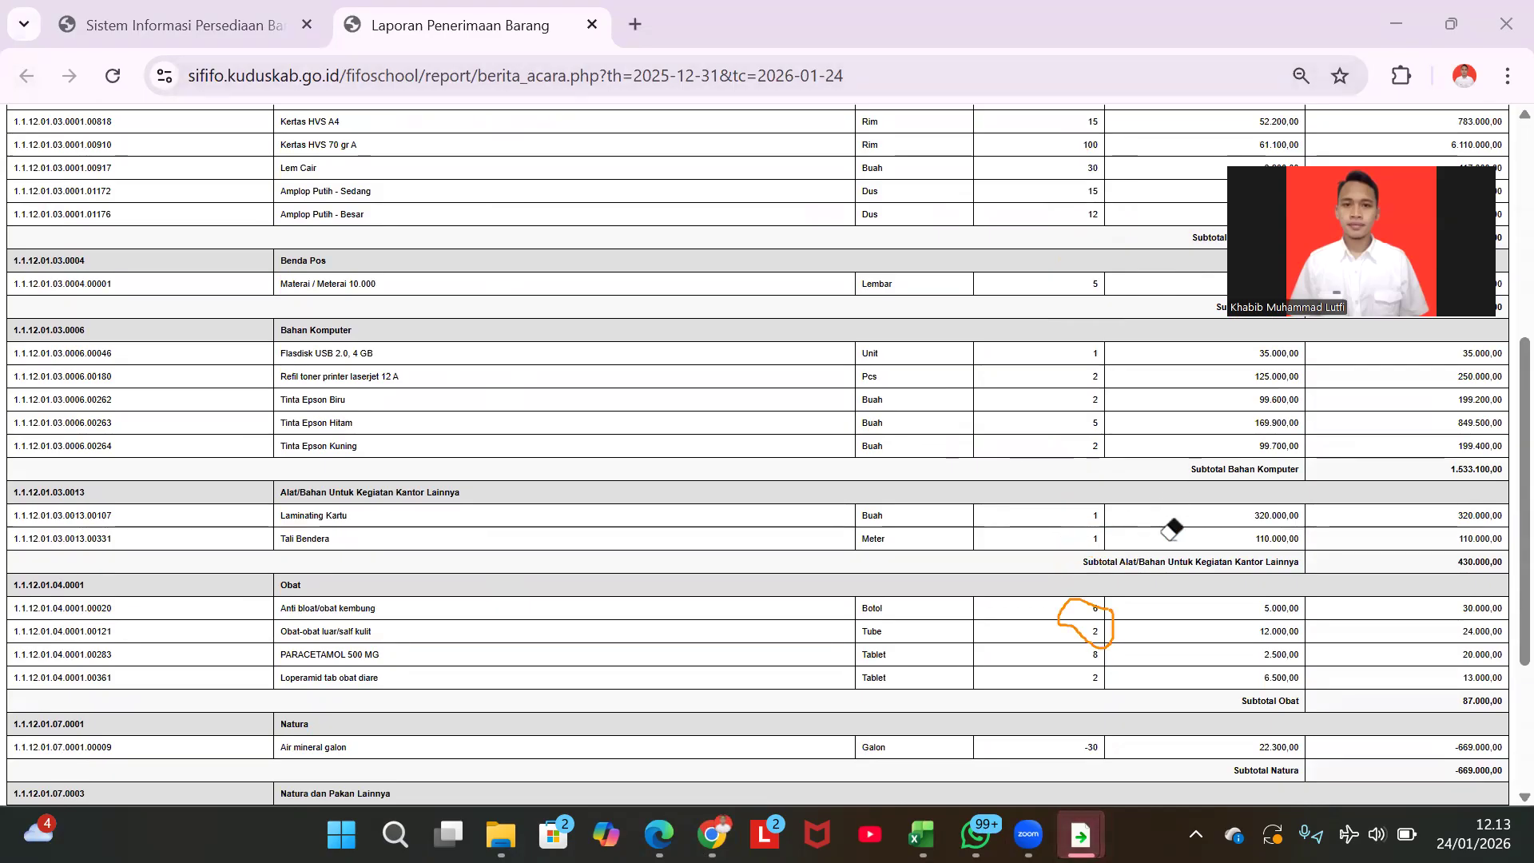
left_click(1089, 627)
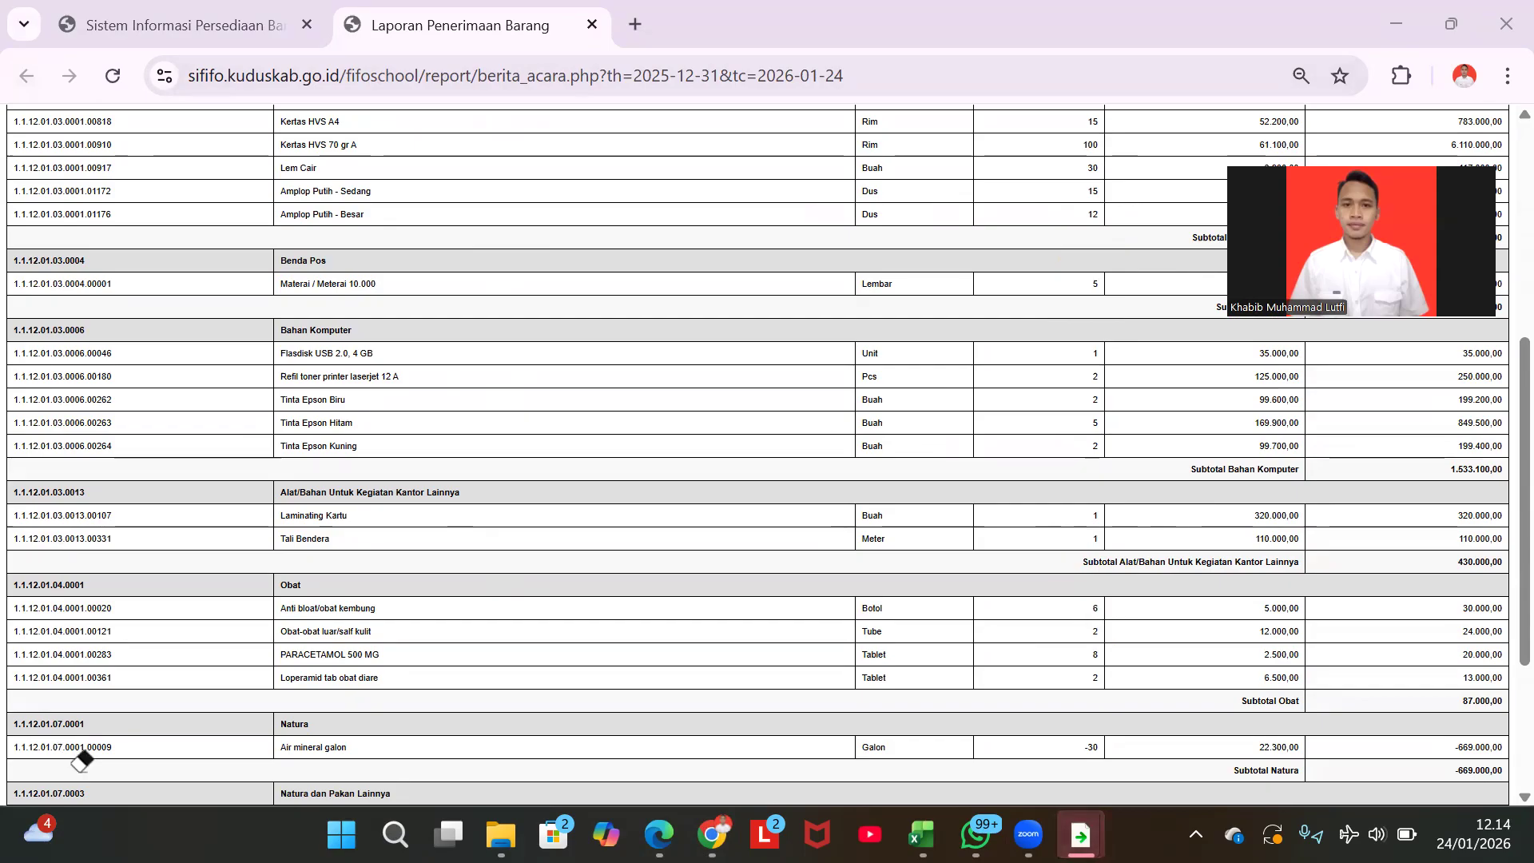
scroll(507, 653, "down", 3)
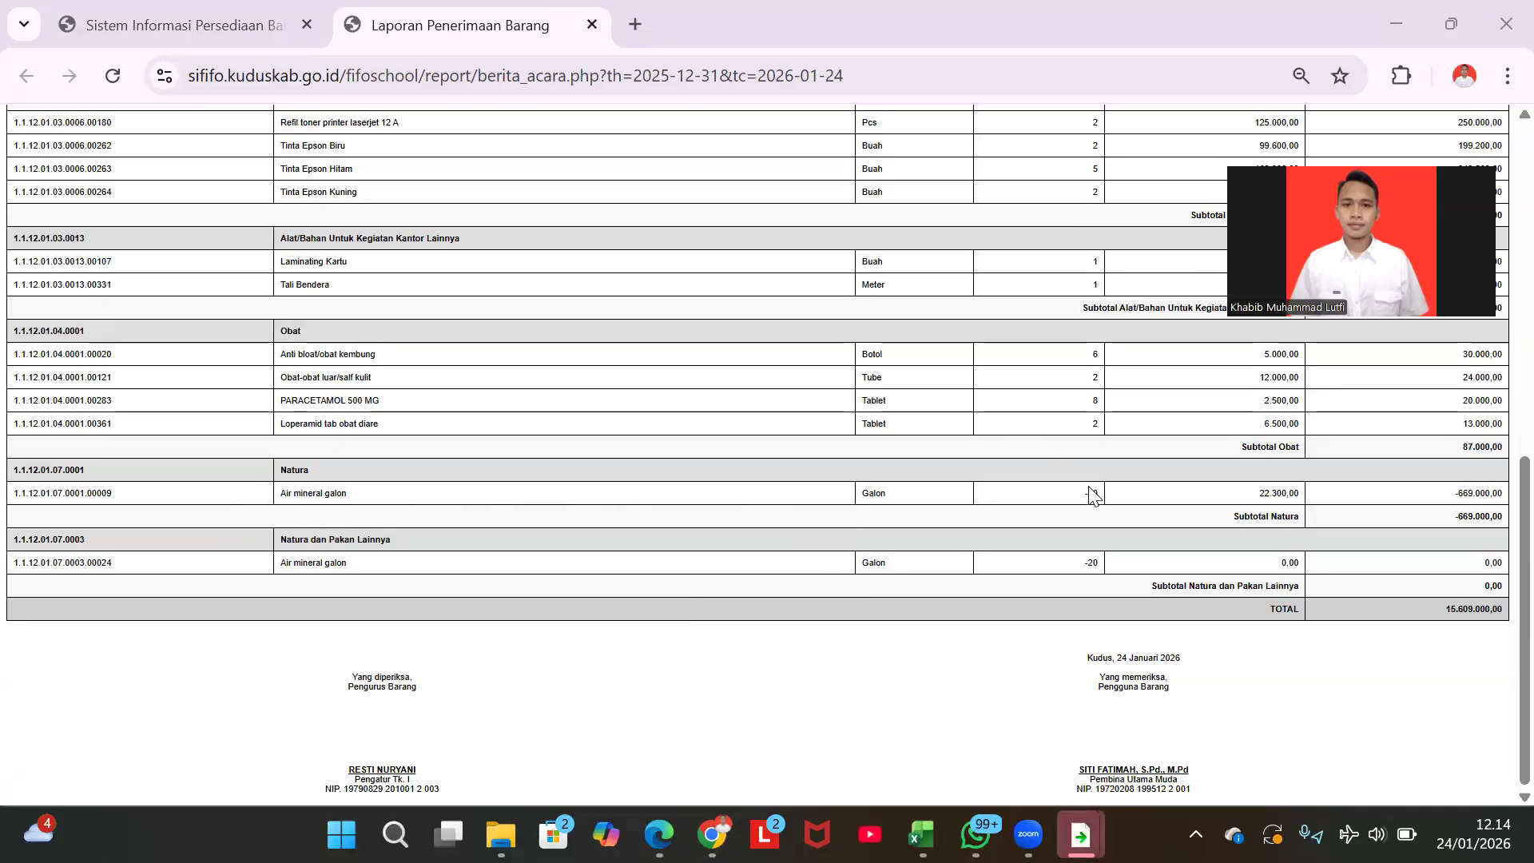
- Open Daftar Penerimaan Barang in the inventory system and set the period from Januari to Desember
left_click(242, 21)
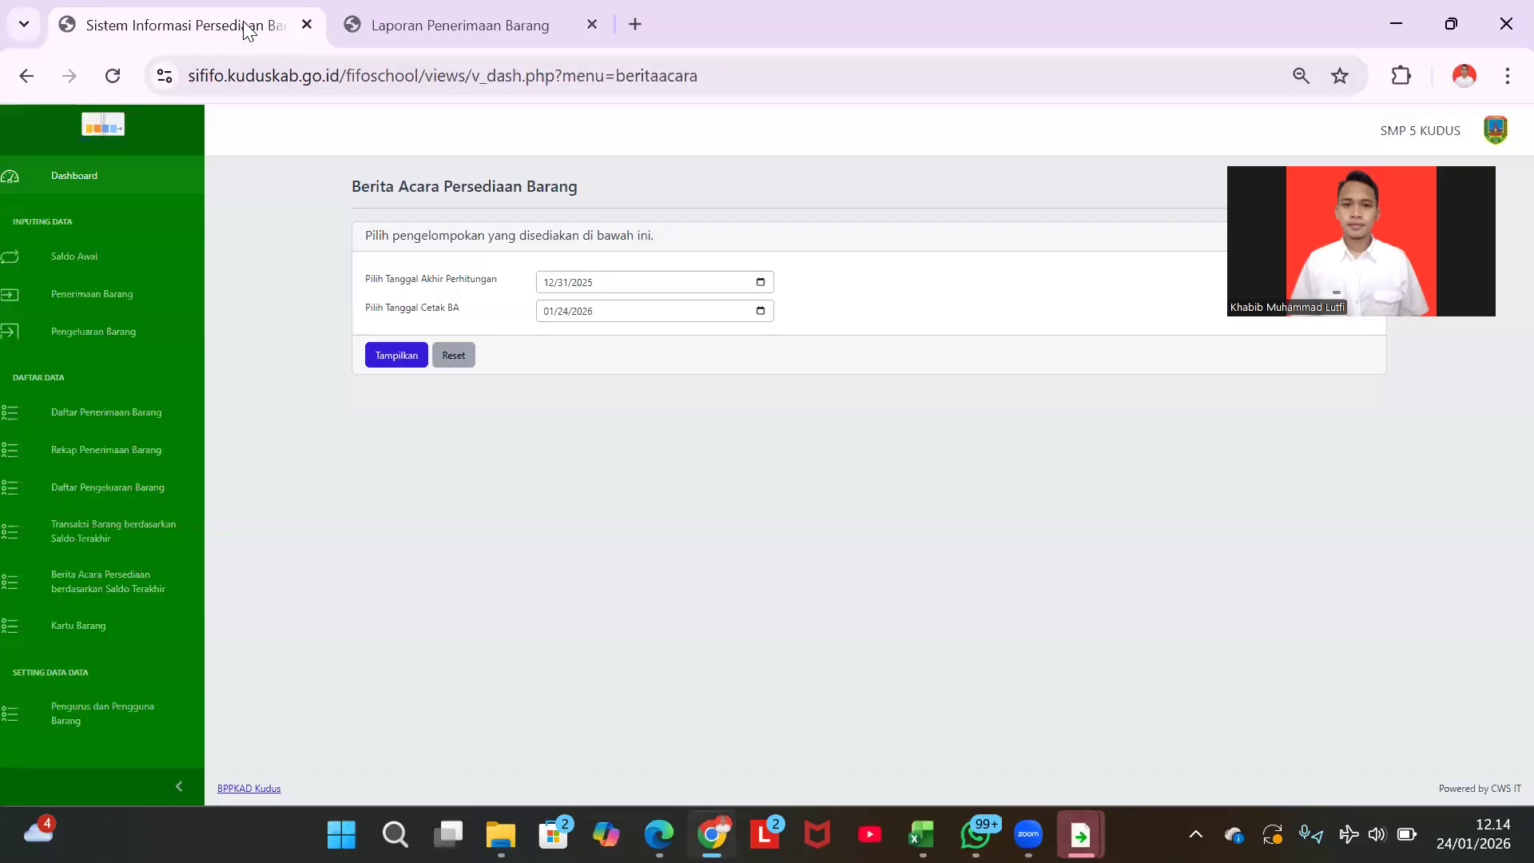
left_click(136, 413)
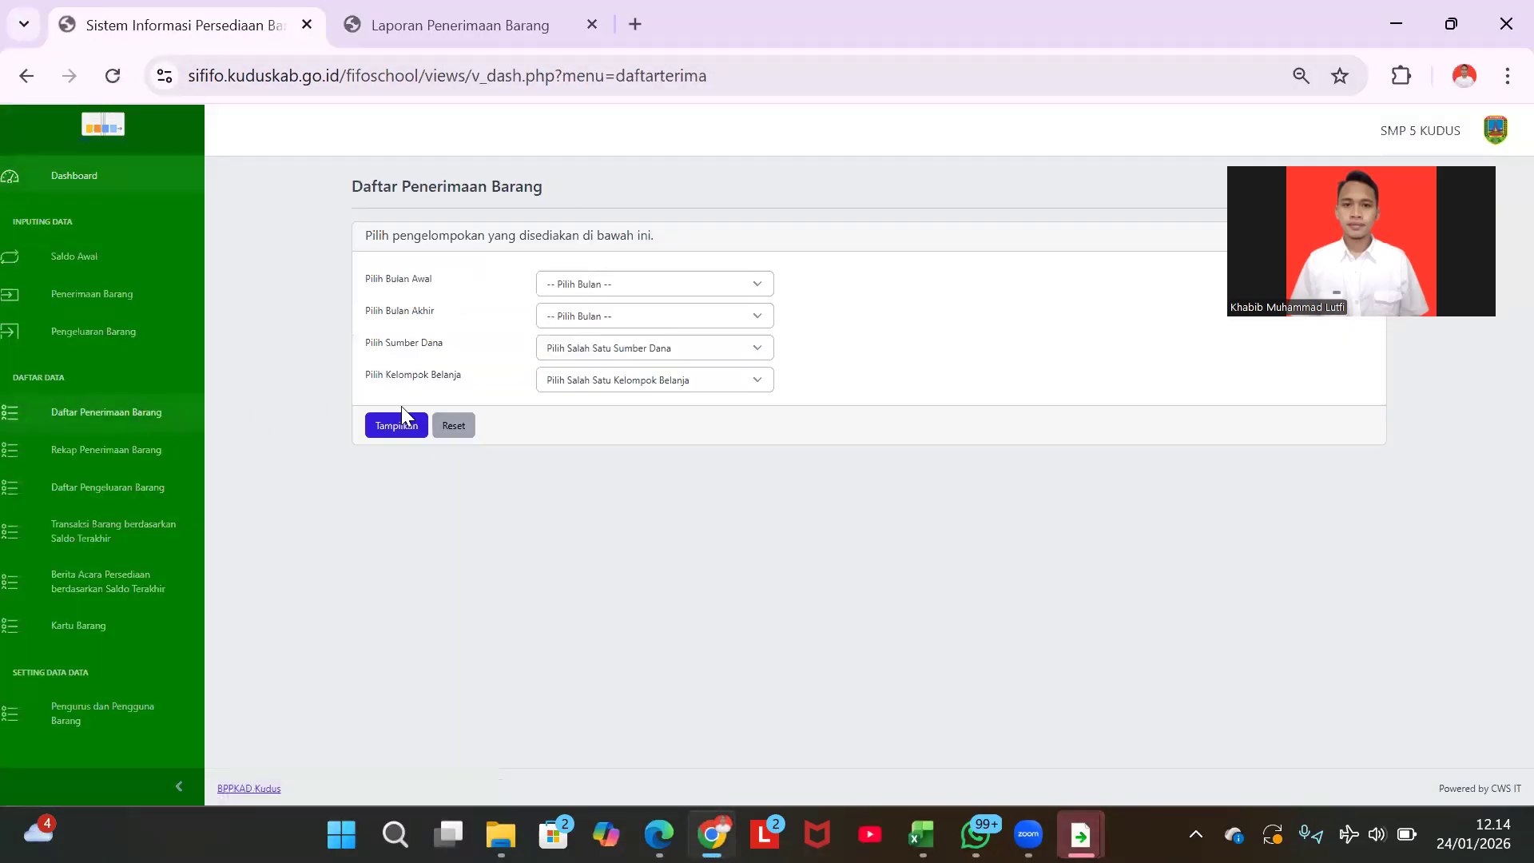
left_click(683, 283)
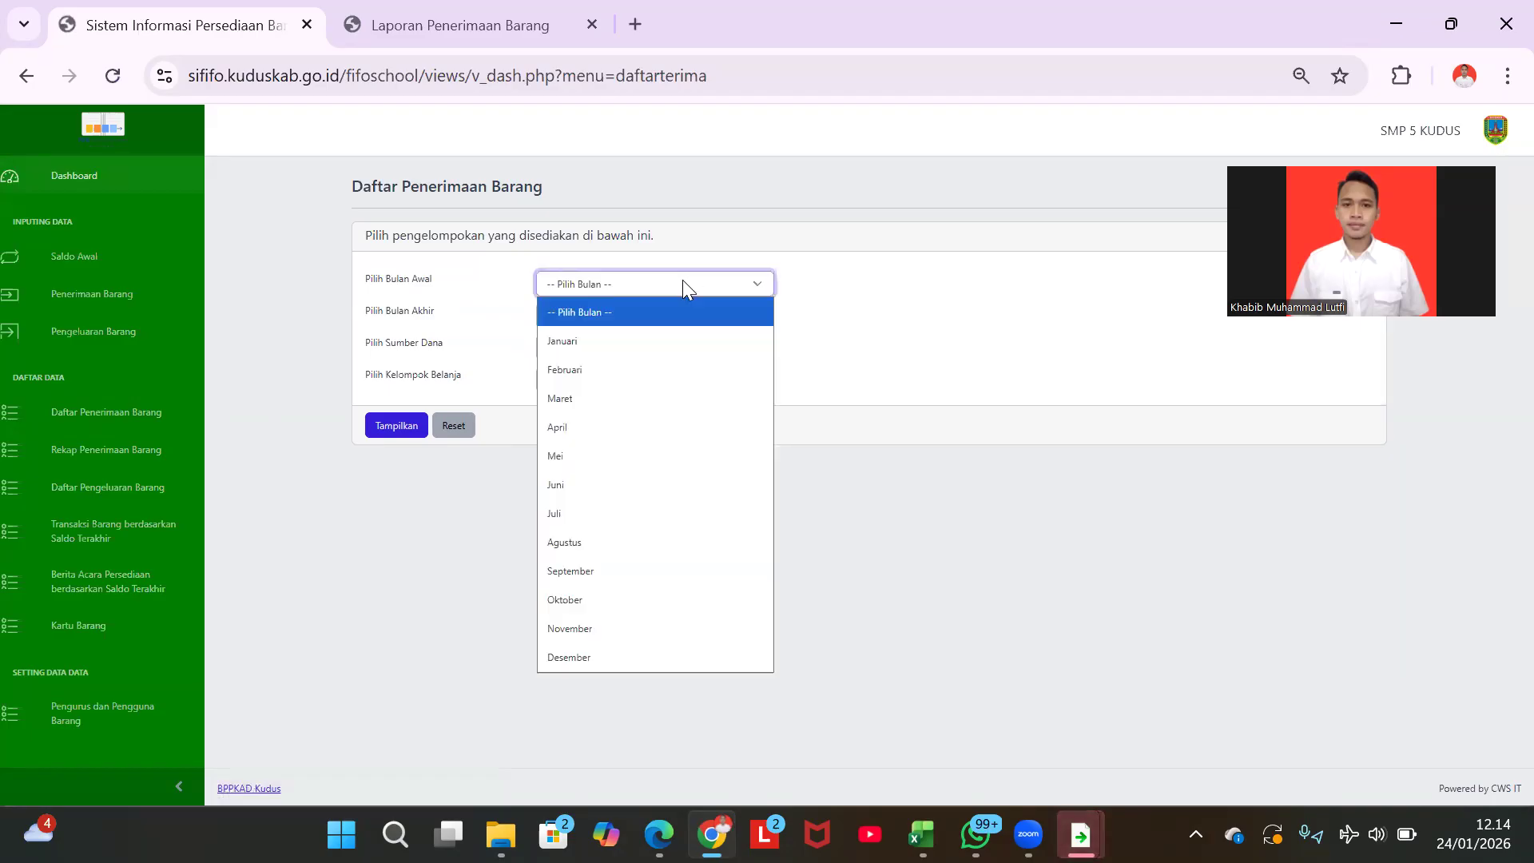
left_click(641, 342)
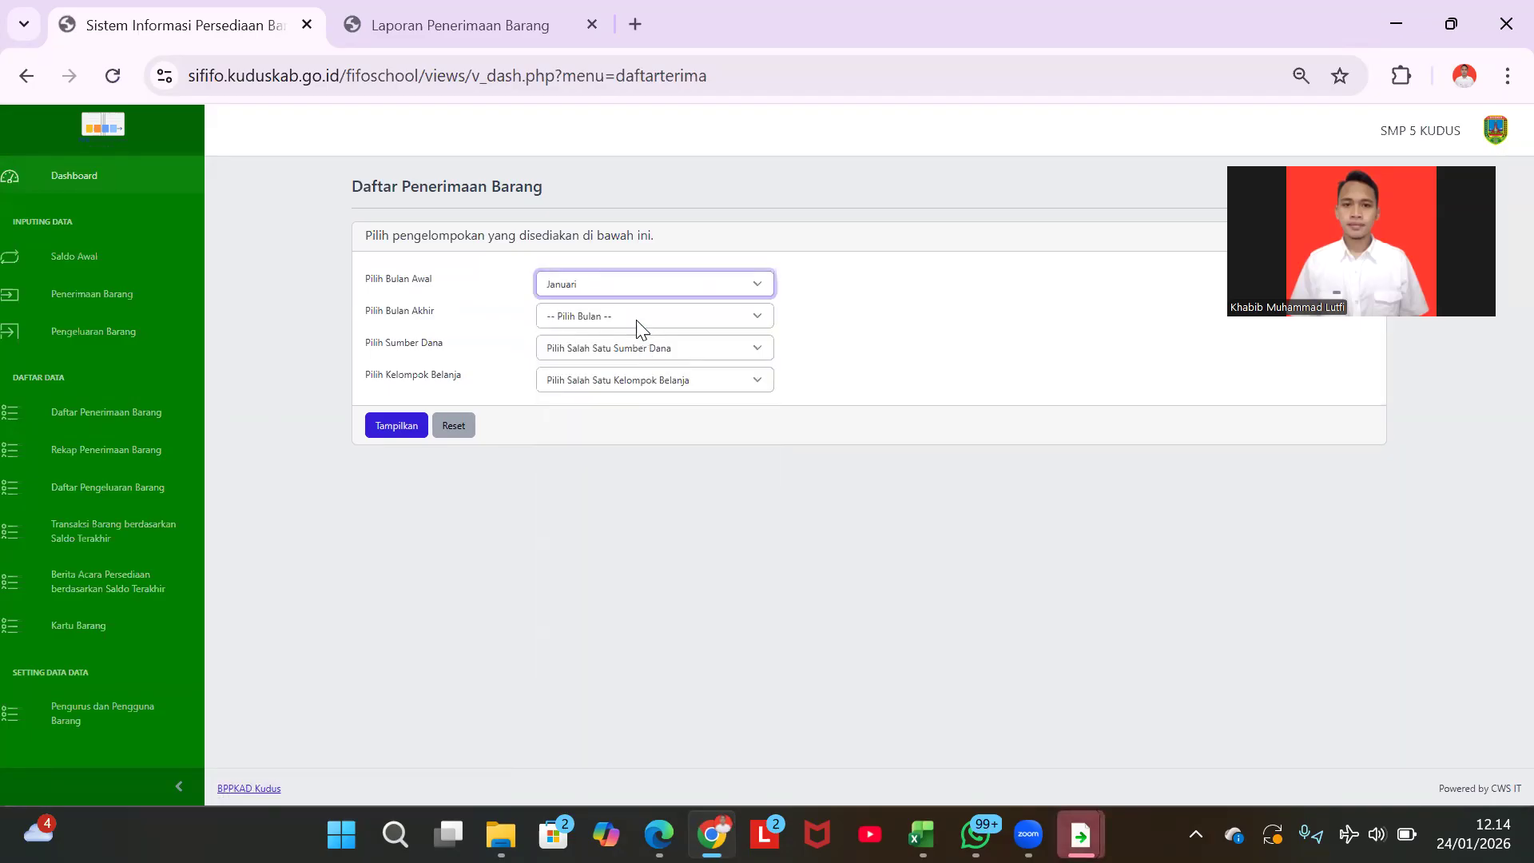
left_click(636, 324)
left_click(614, 686)
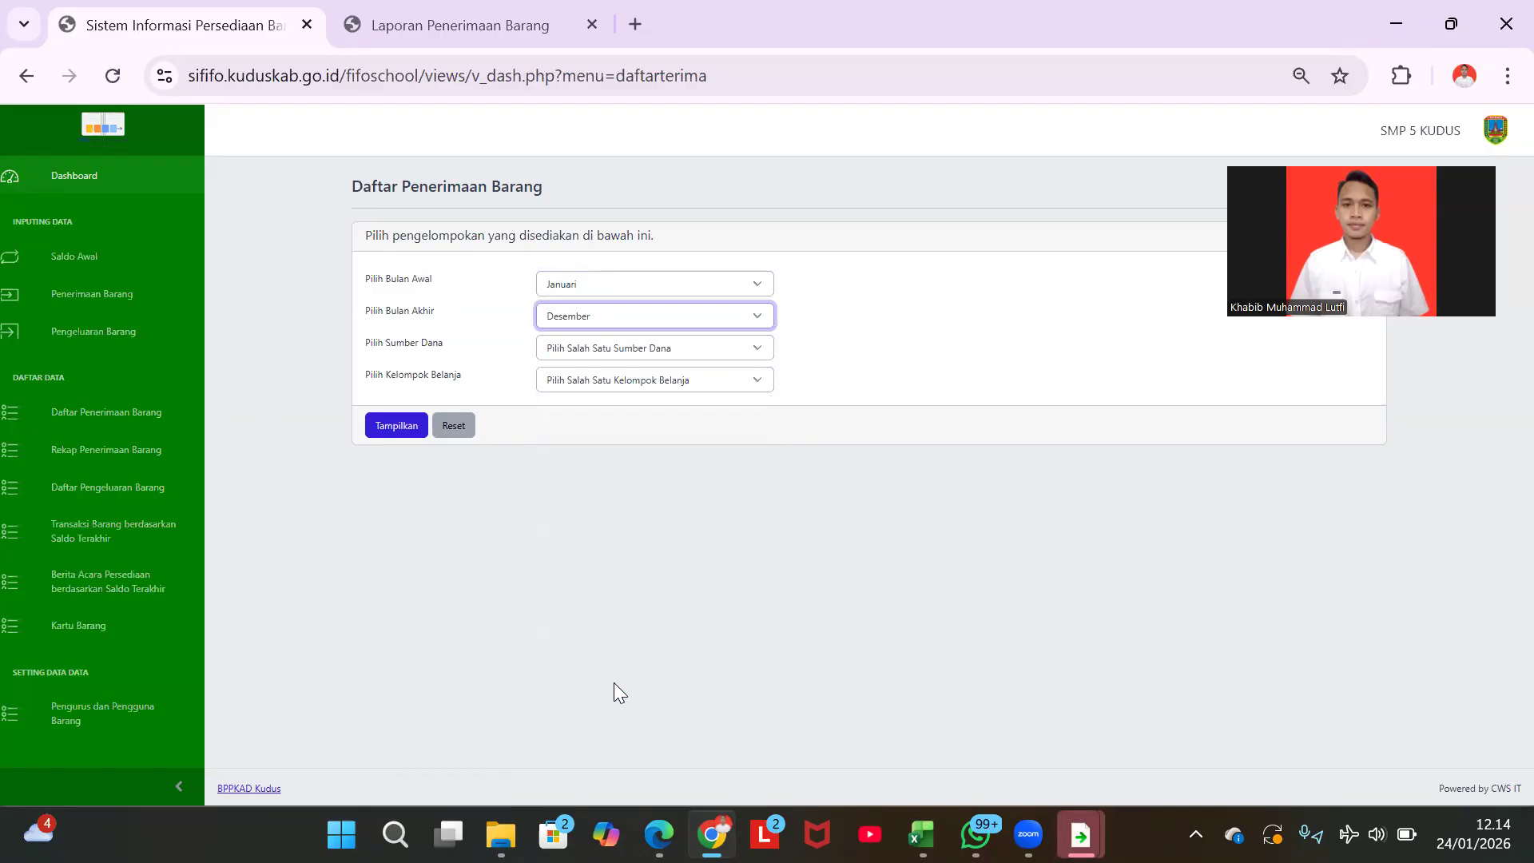
- Generate the receipts report for Semua Sumber Dana and Semua Kelompok Belanja, dismissing the print preview
left_click(580, 349)
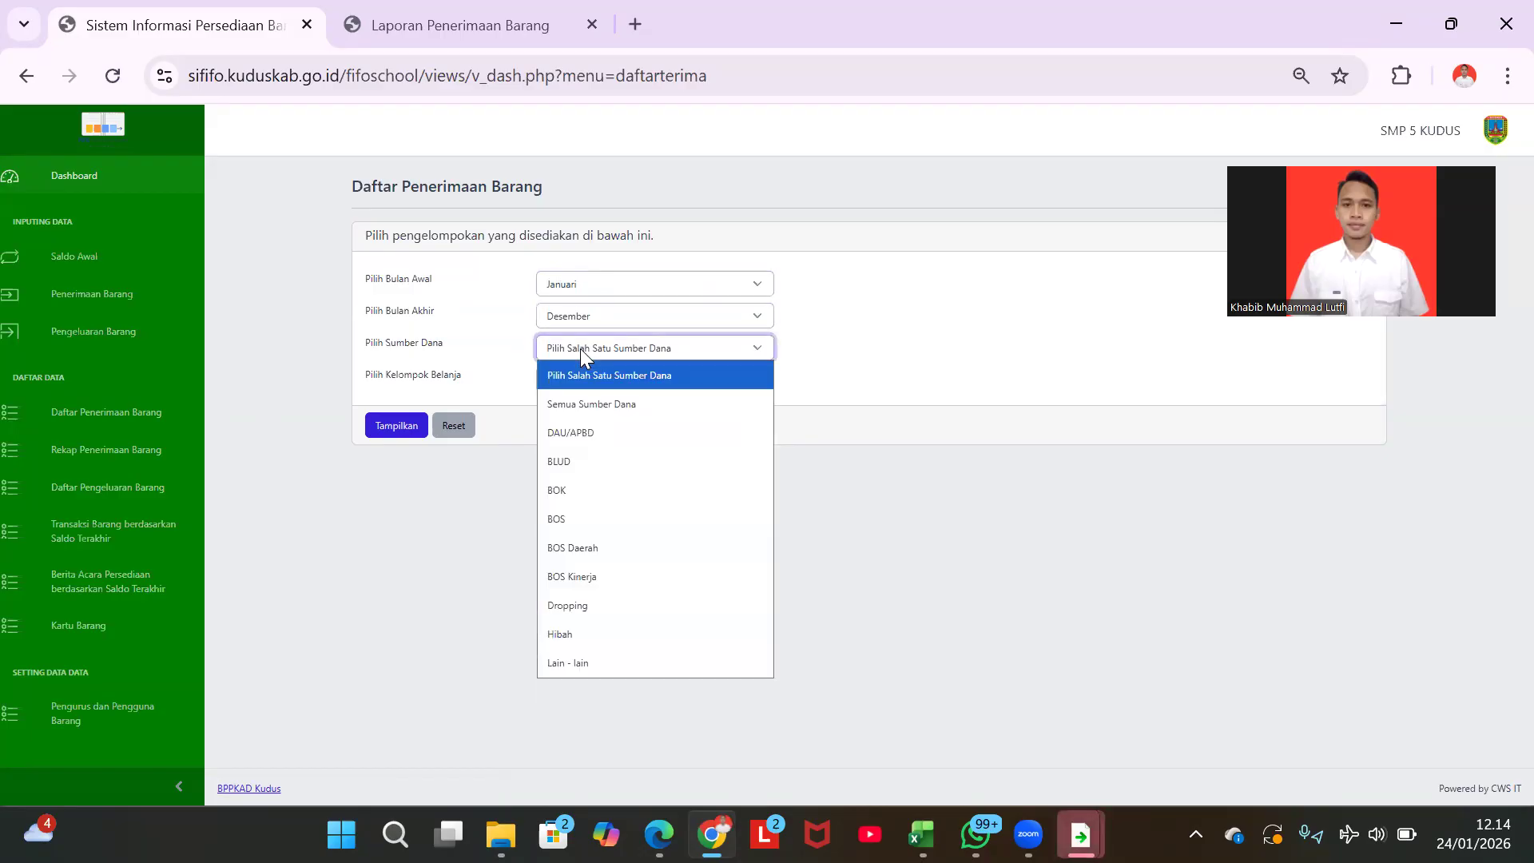
left_click(591, 397)
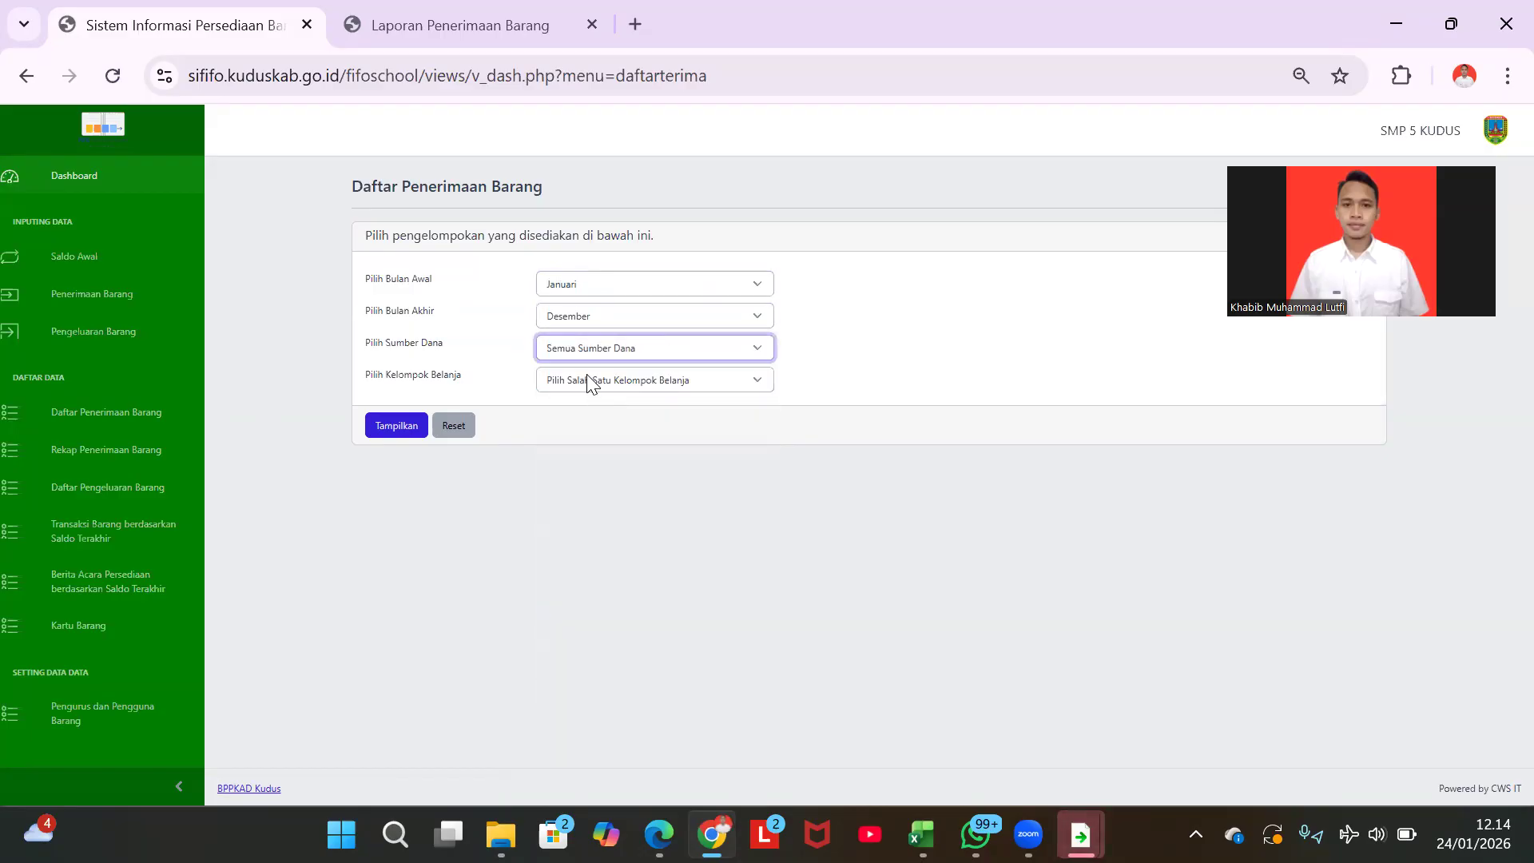
left_click(586, 378)
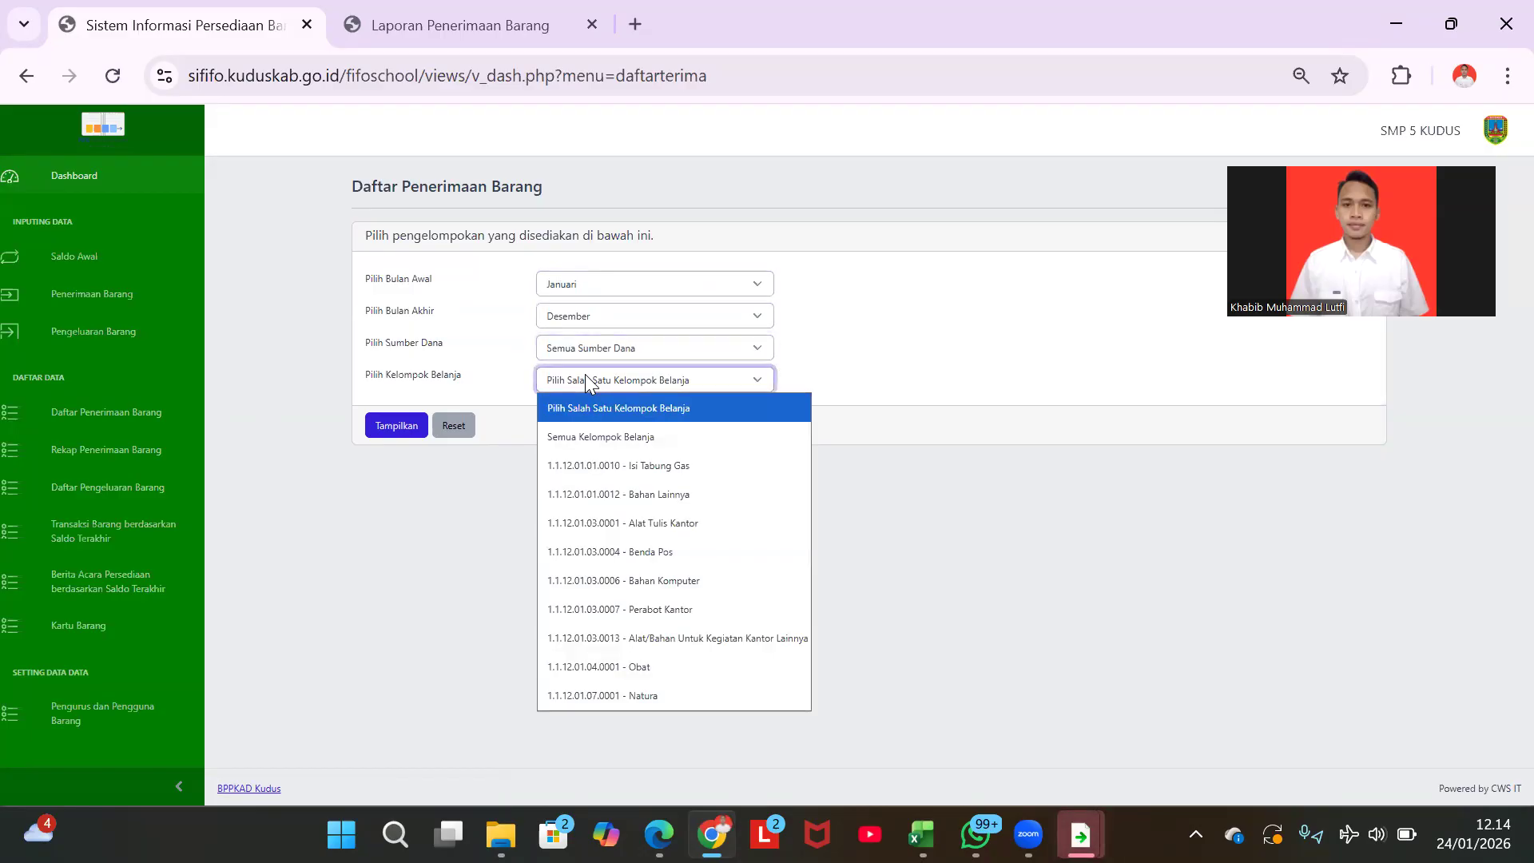
left_click(602, 437)
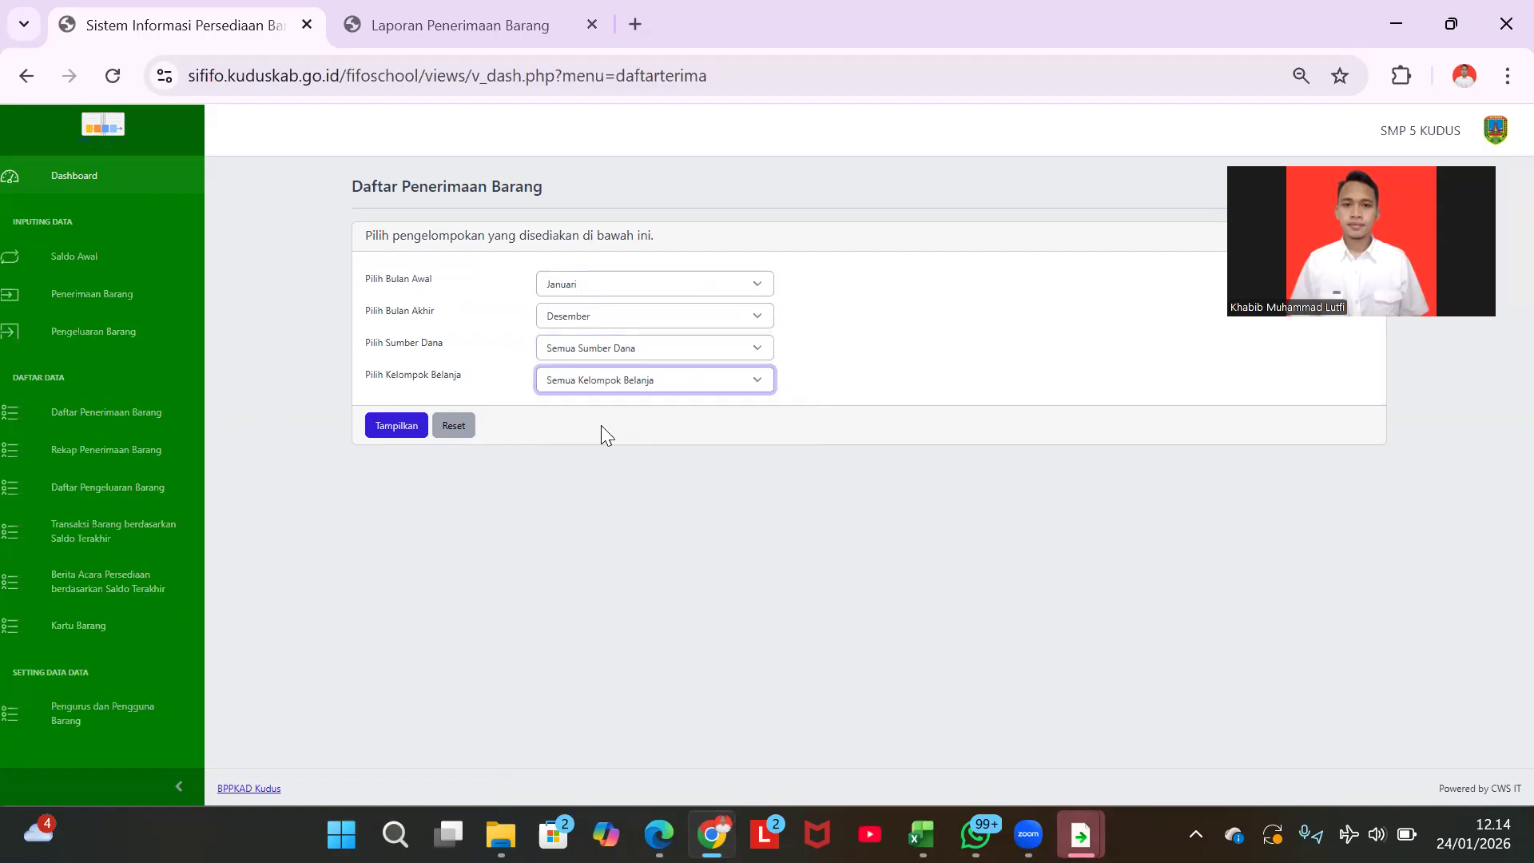
left_click(397, 427)
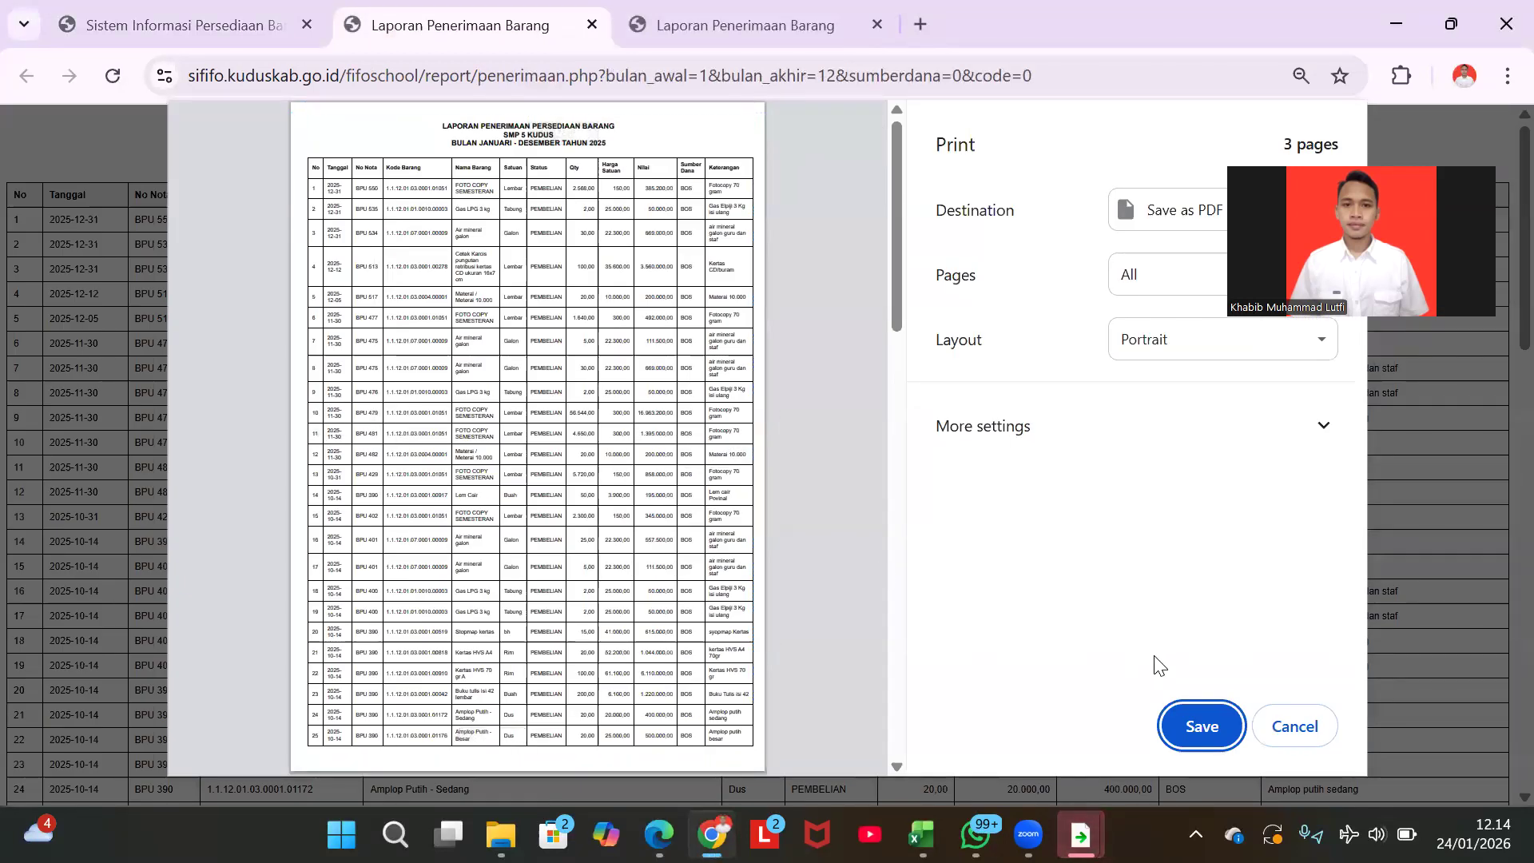
left_click(1295, 729)
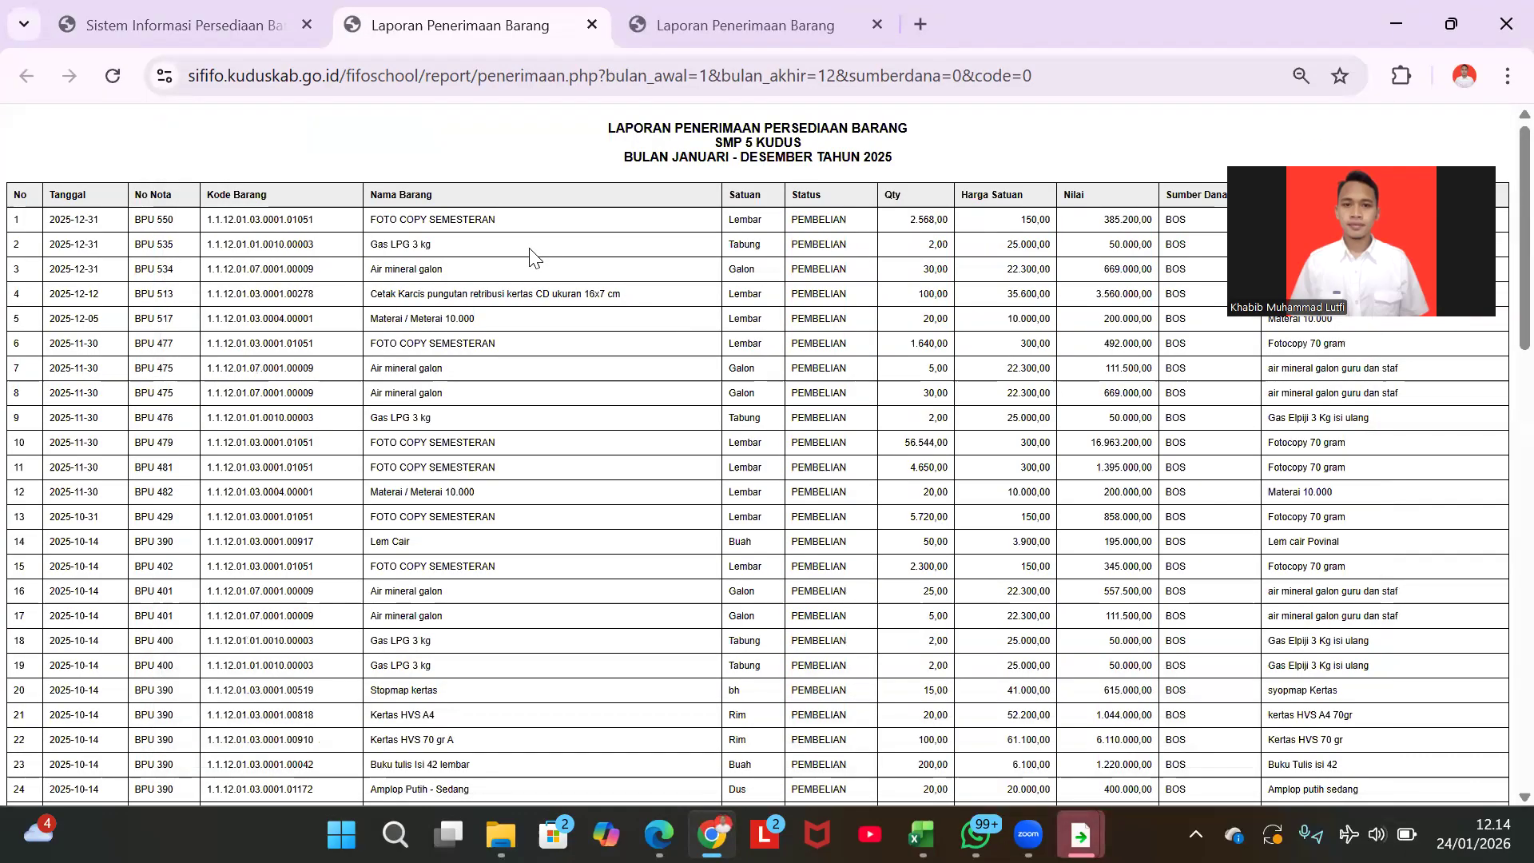
- Copy the entire receipts report and paste it into cell A1 of the Penerimaan sheet in the Excel workbook Book5
key("ctrl+a")
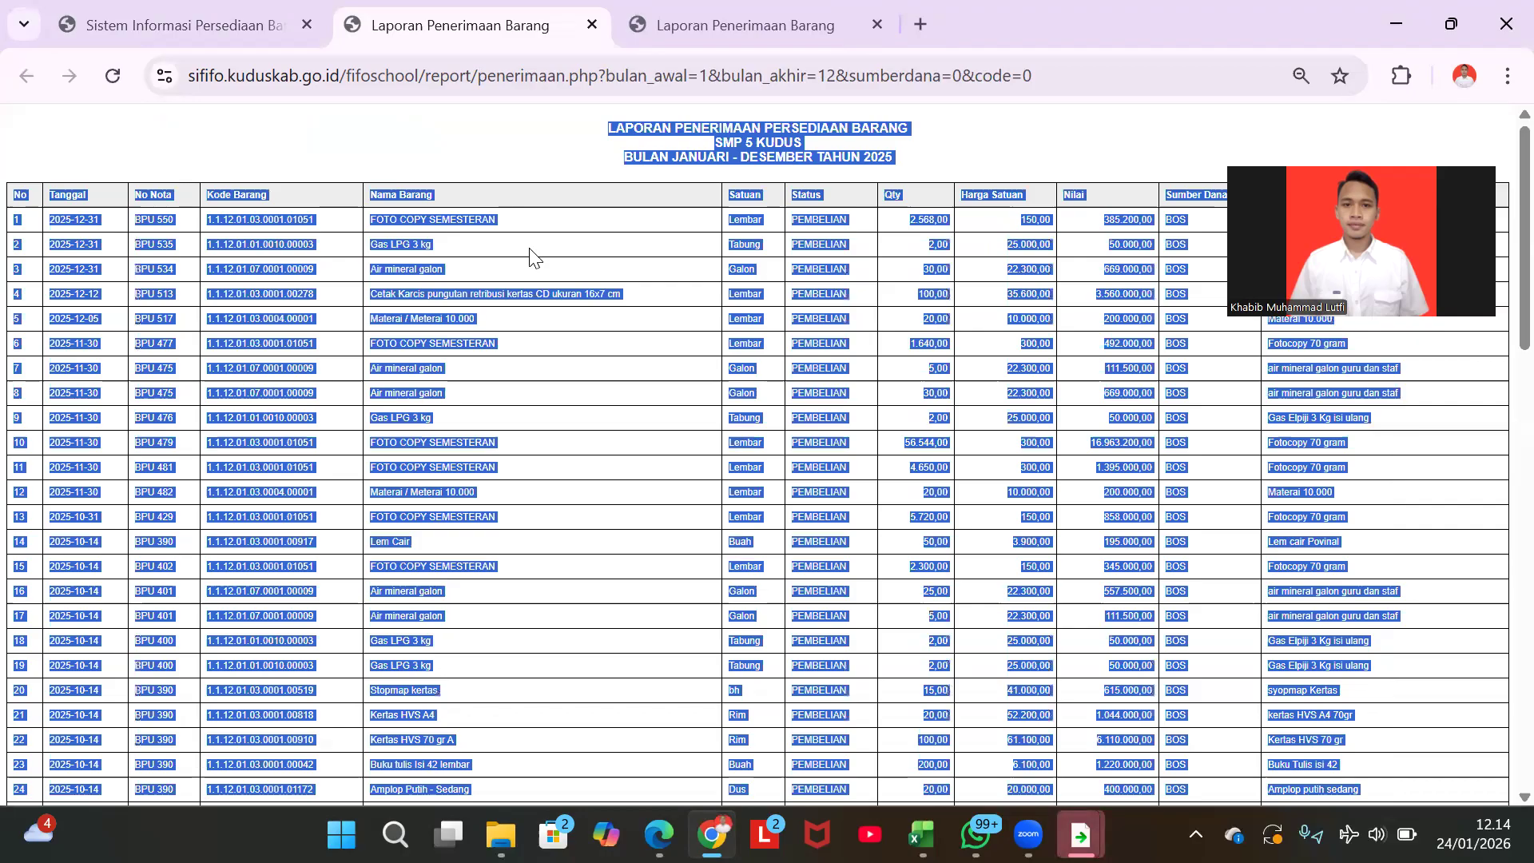
key("alt+Tab")
key("alt+Tab")
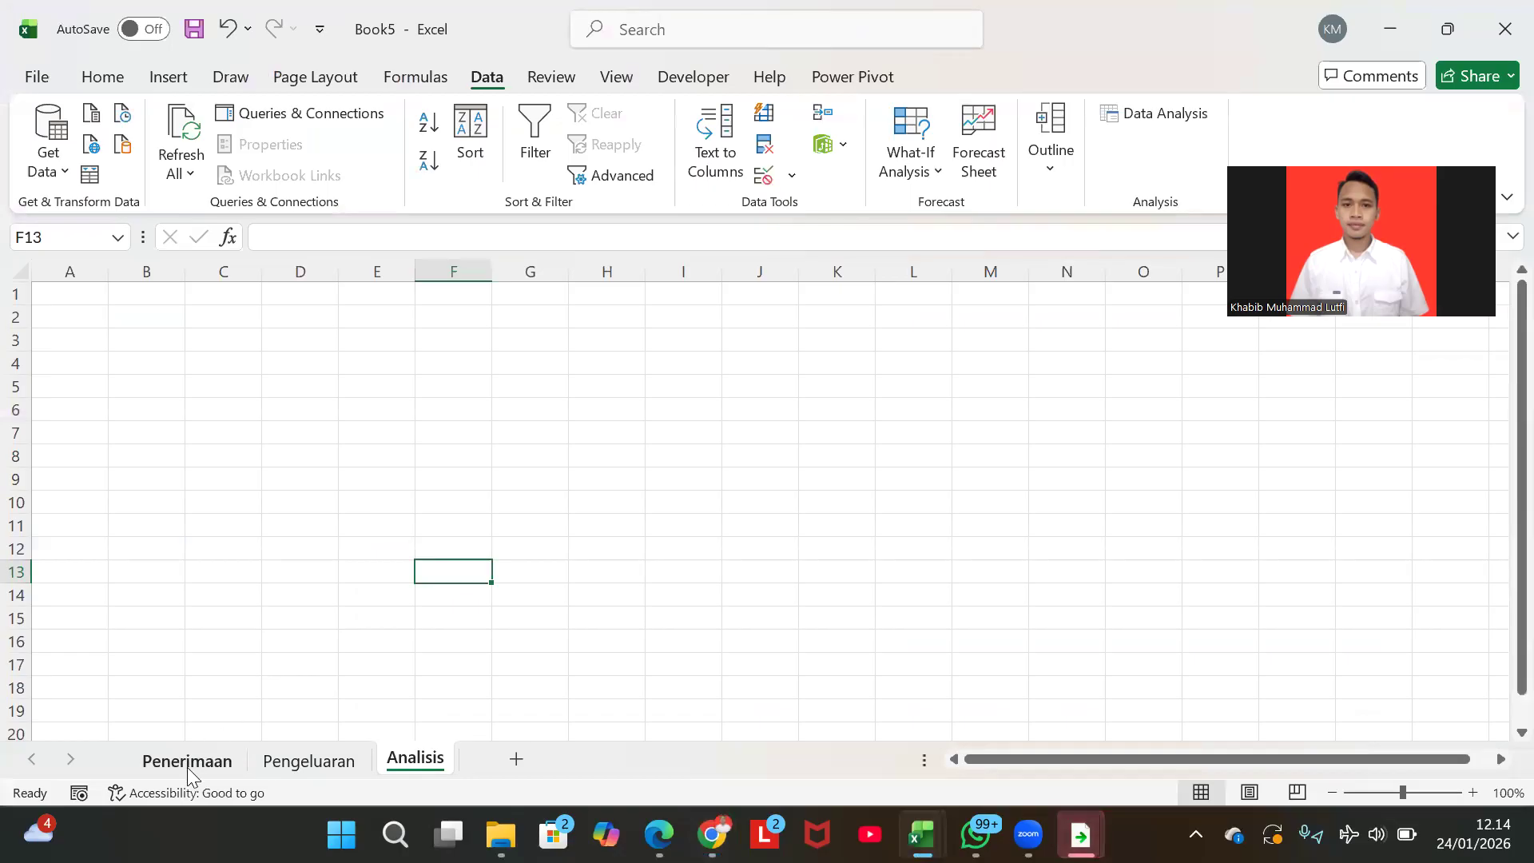
left_click(185, 768)
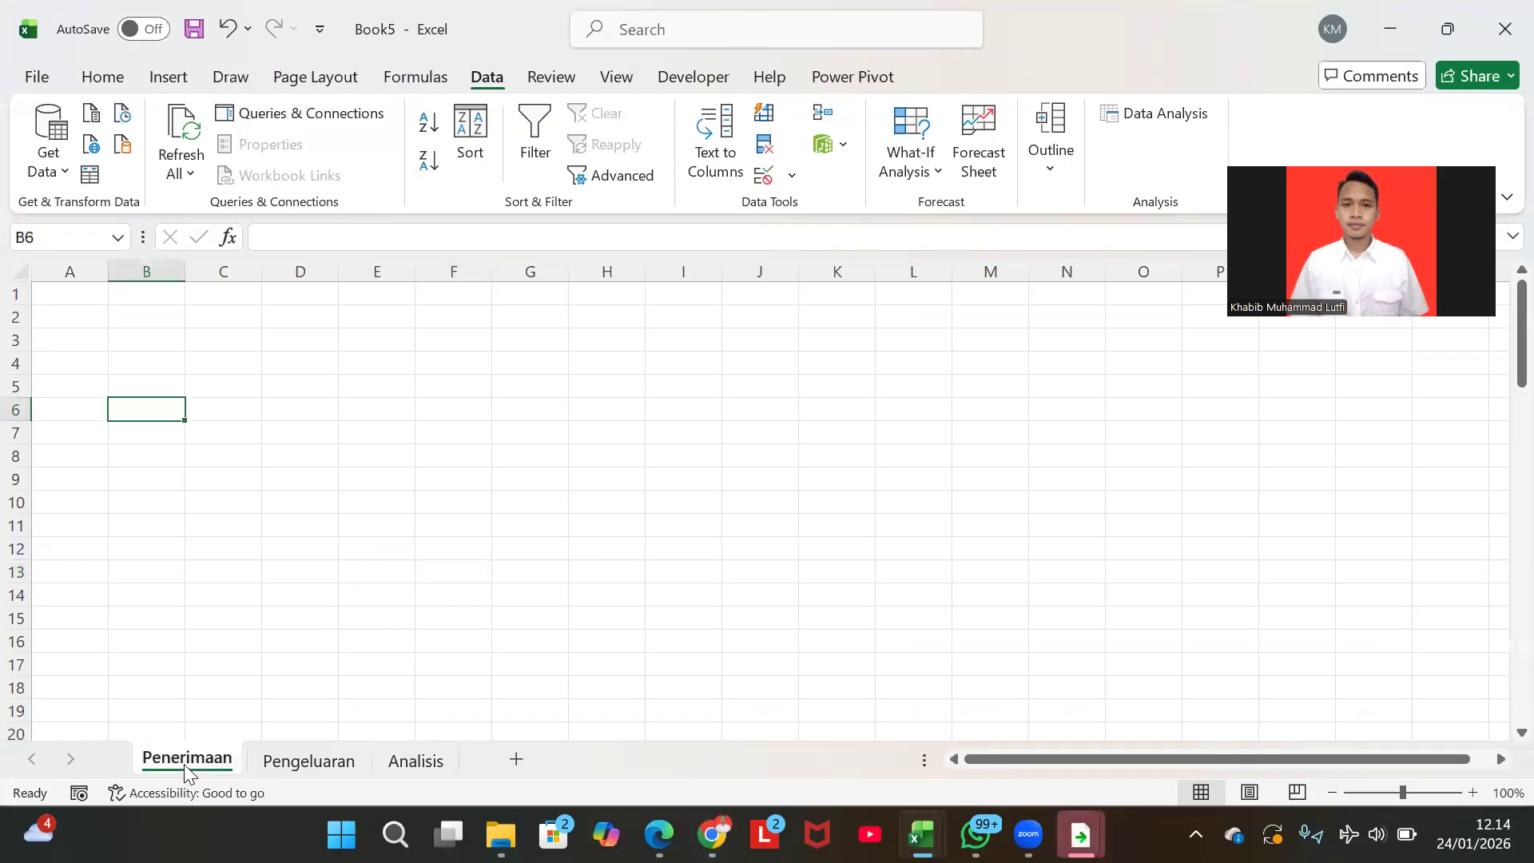
left_click(71, 293)
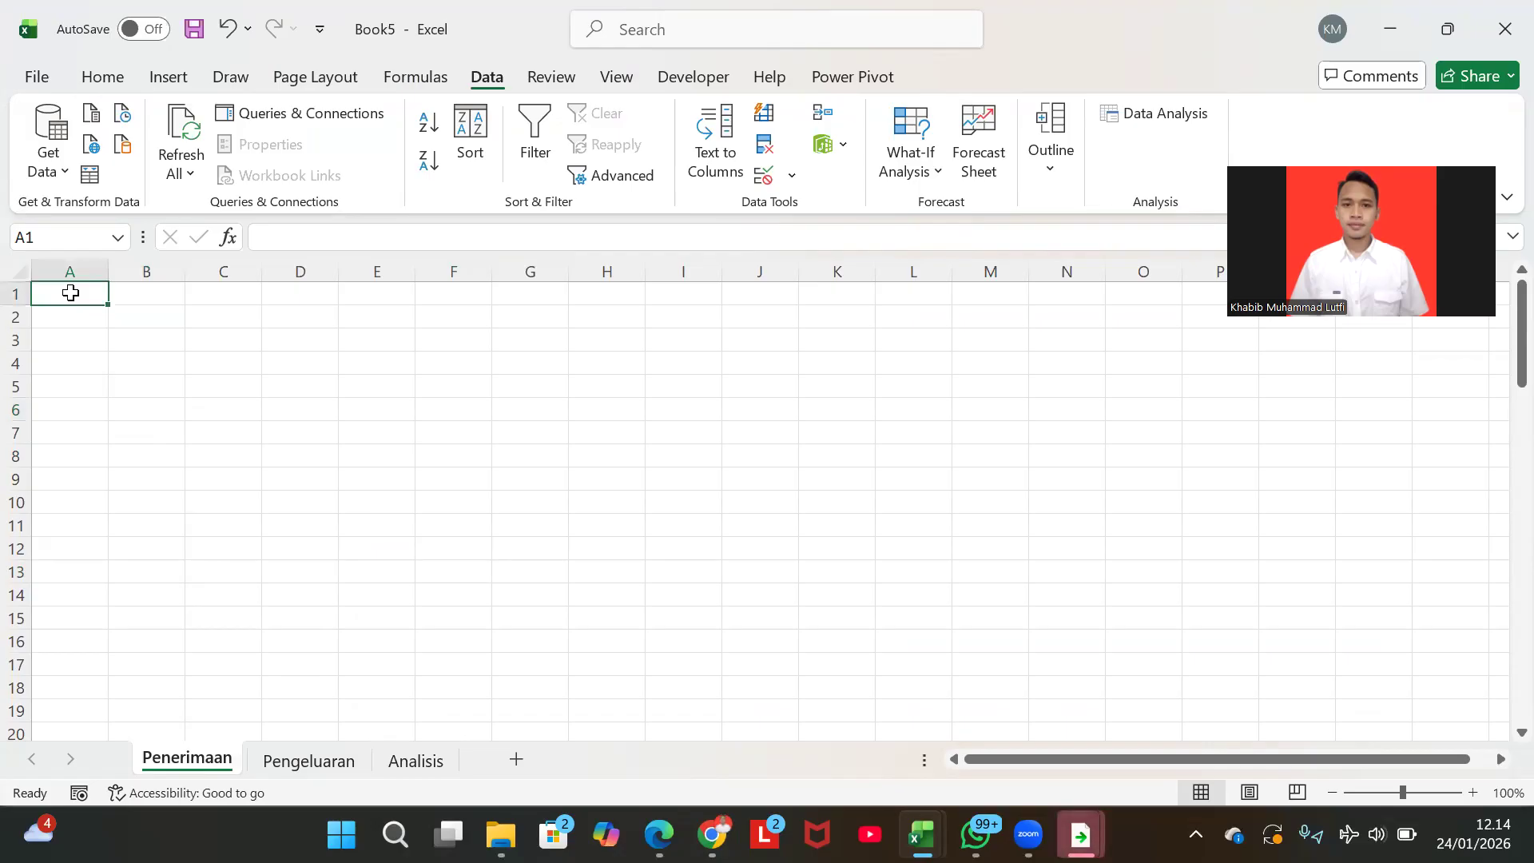
key("ctrl+v")
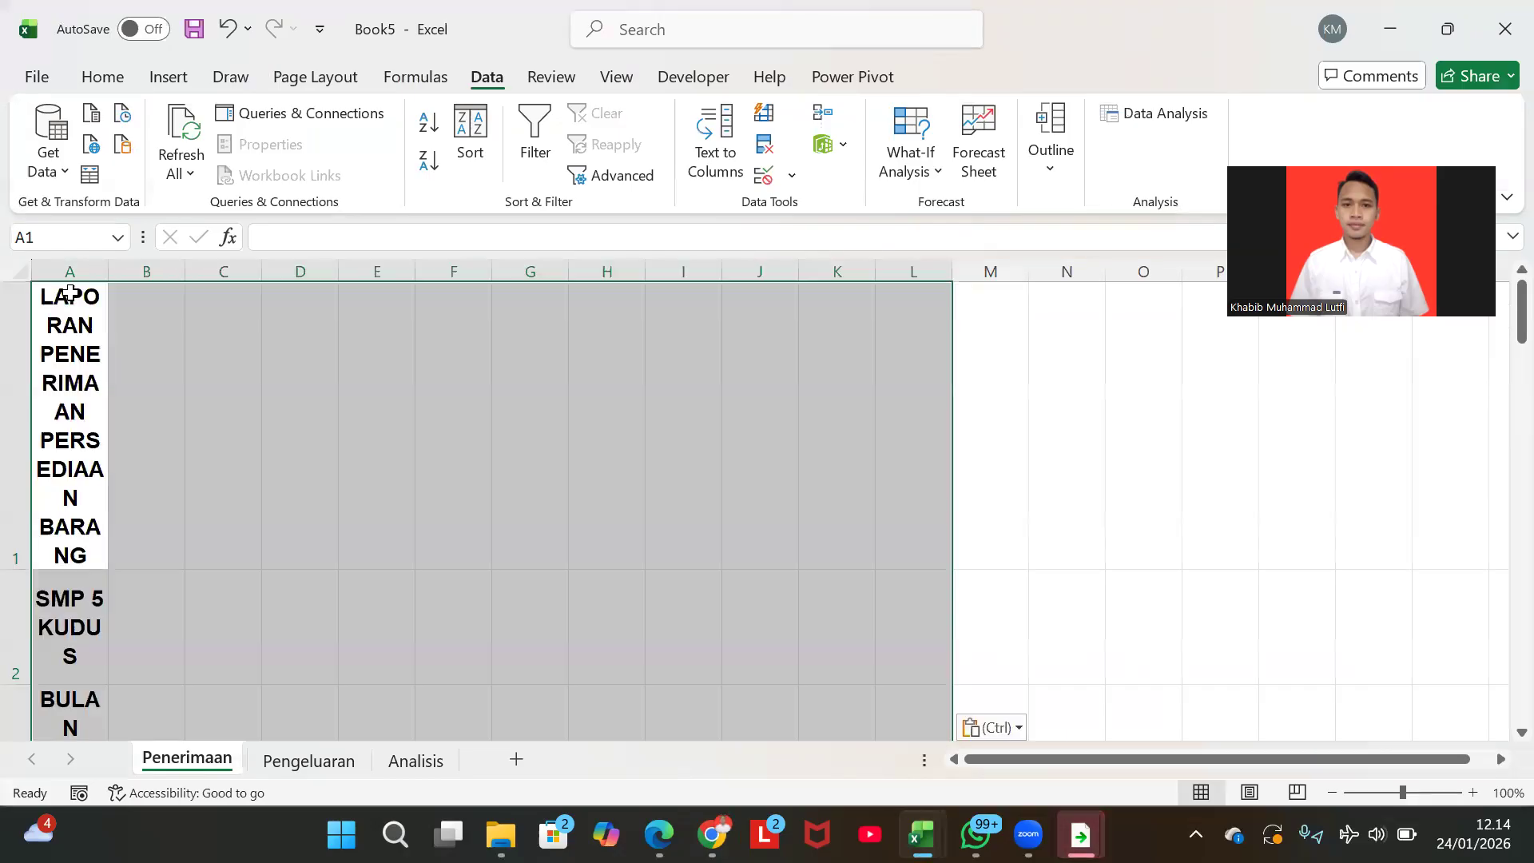
- Remove text wrapping from the pasted report and left-align it, fitting the Satuan column width to its contents
left_click(103, 76)
left_click(617, 121)
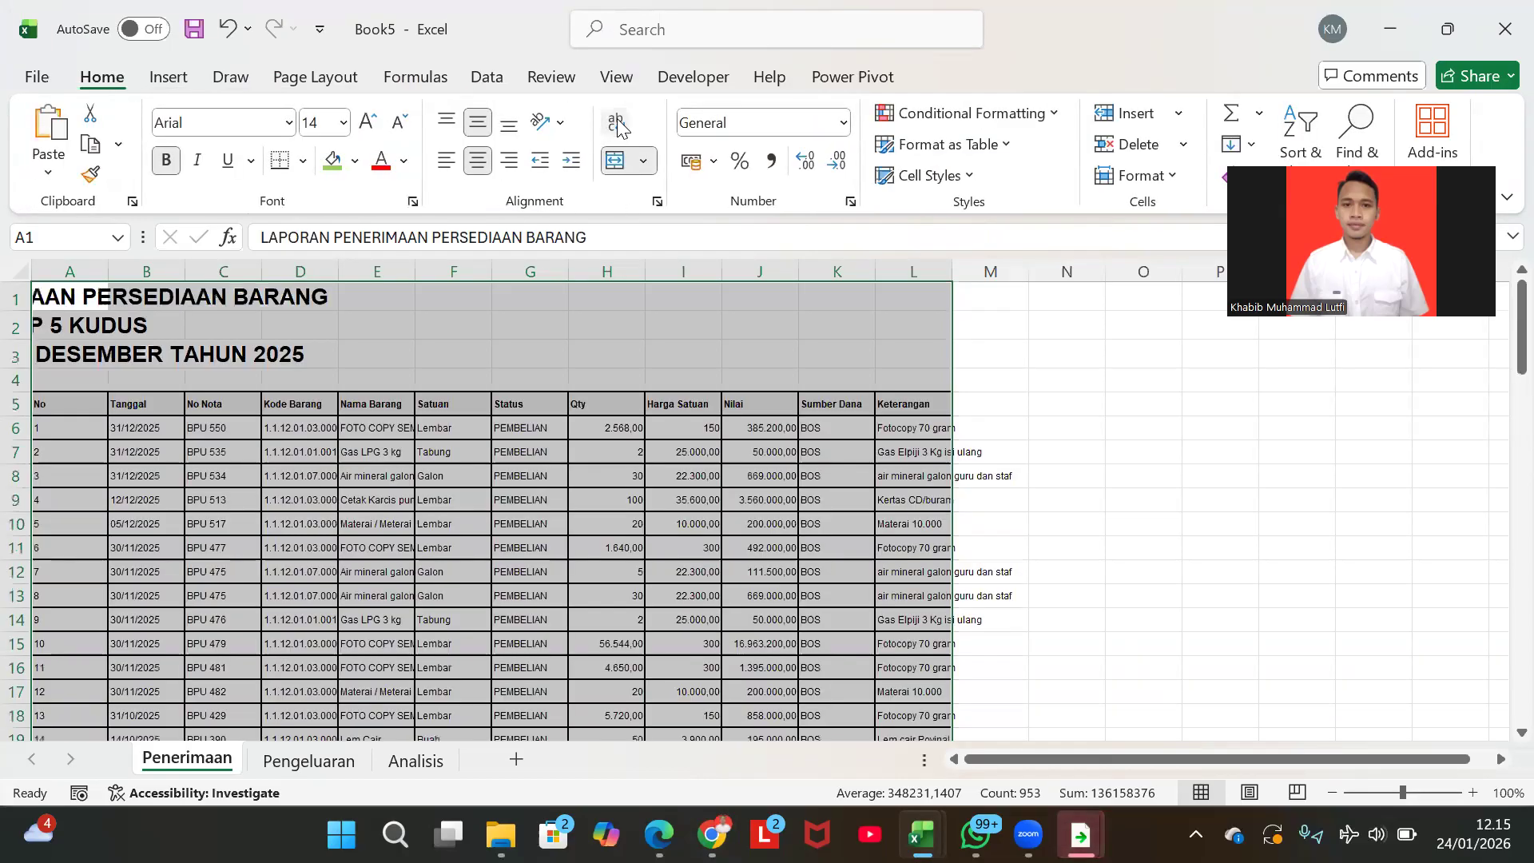
left_click(445, 163)
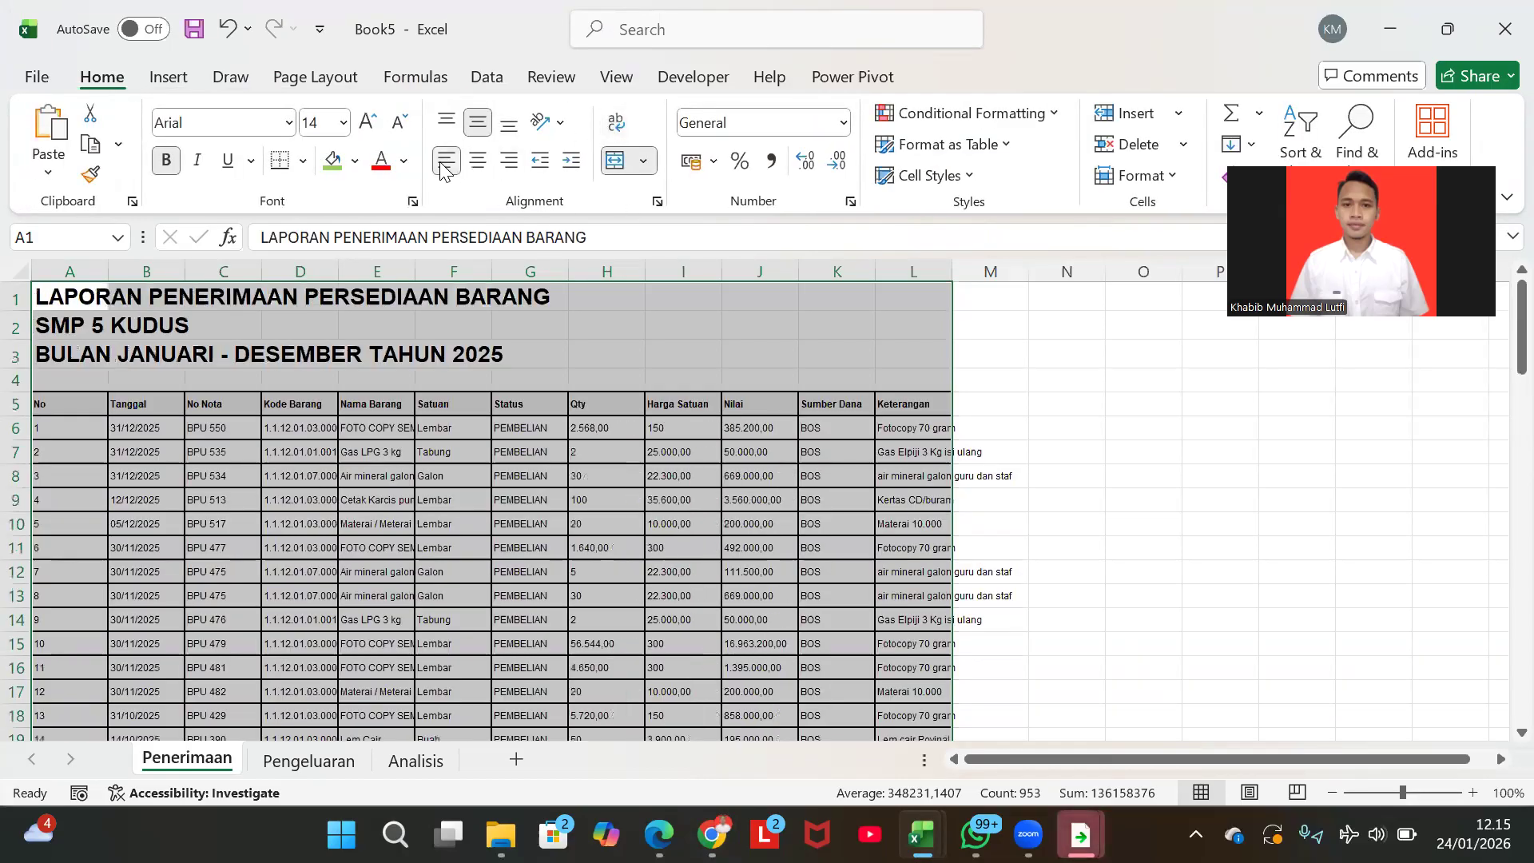
double_click(491, 264)
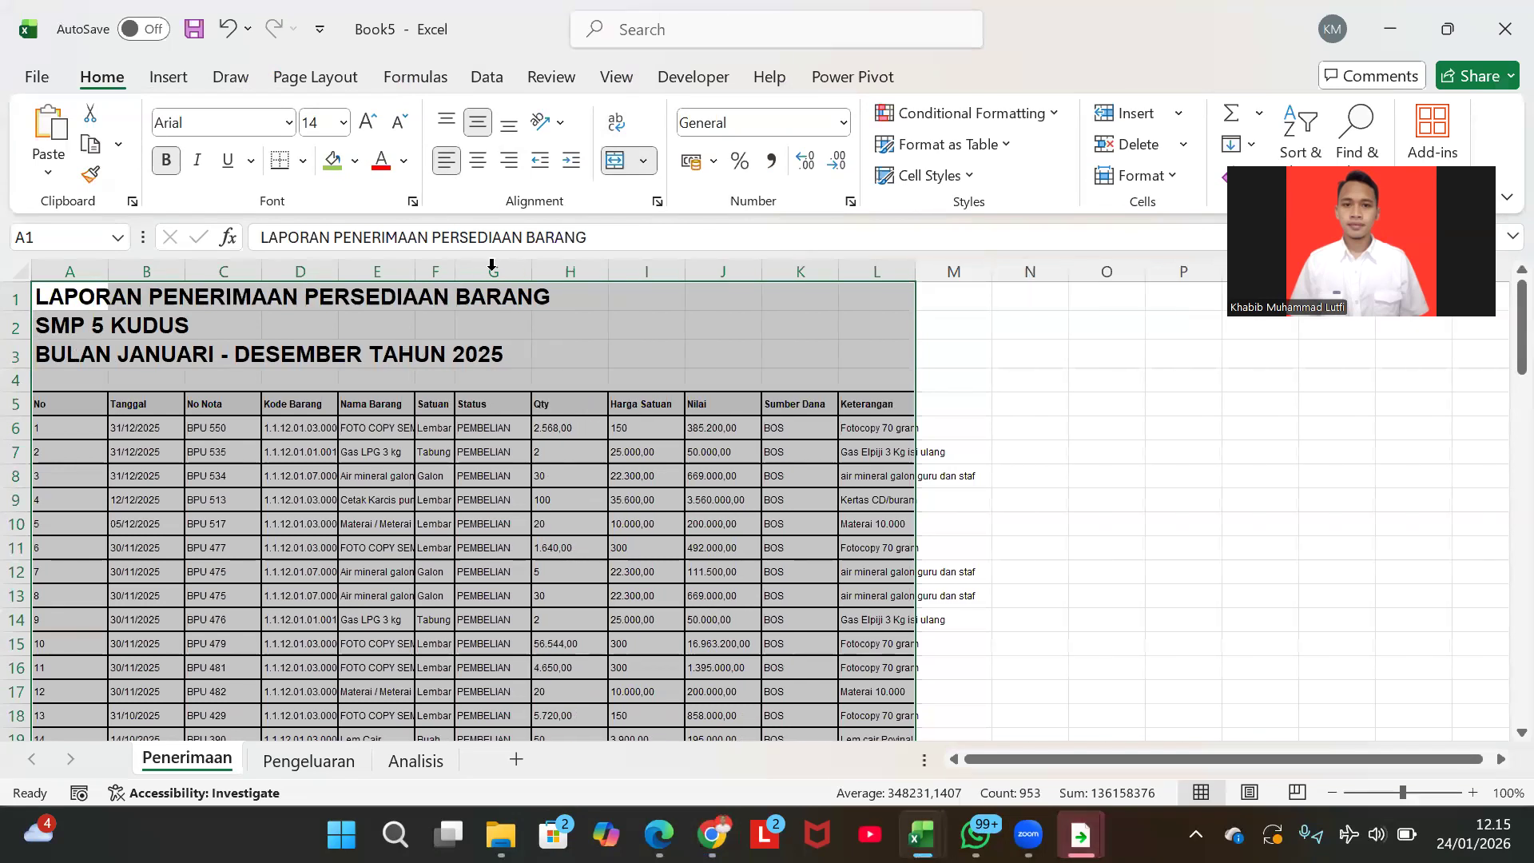
- Fit all column widths of the Penerimaan report to their contents, and narrow the No column to suit its numbers
left_click(10, 265)
double_click(108, 270)
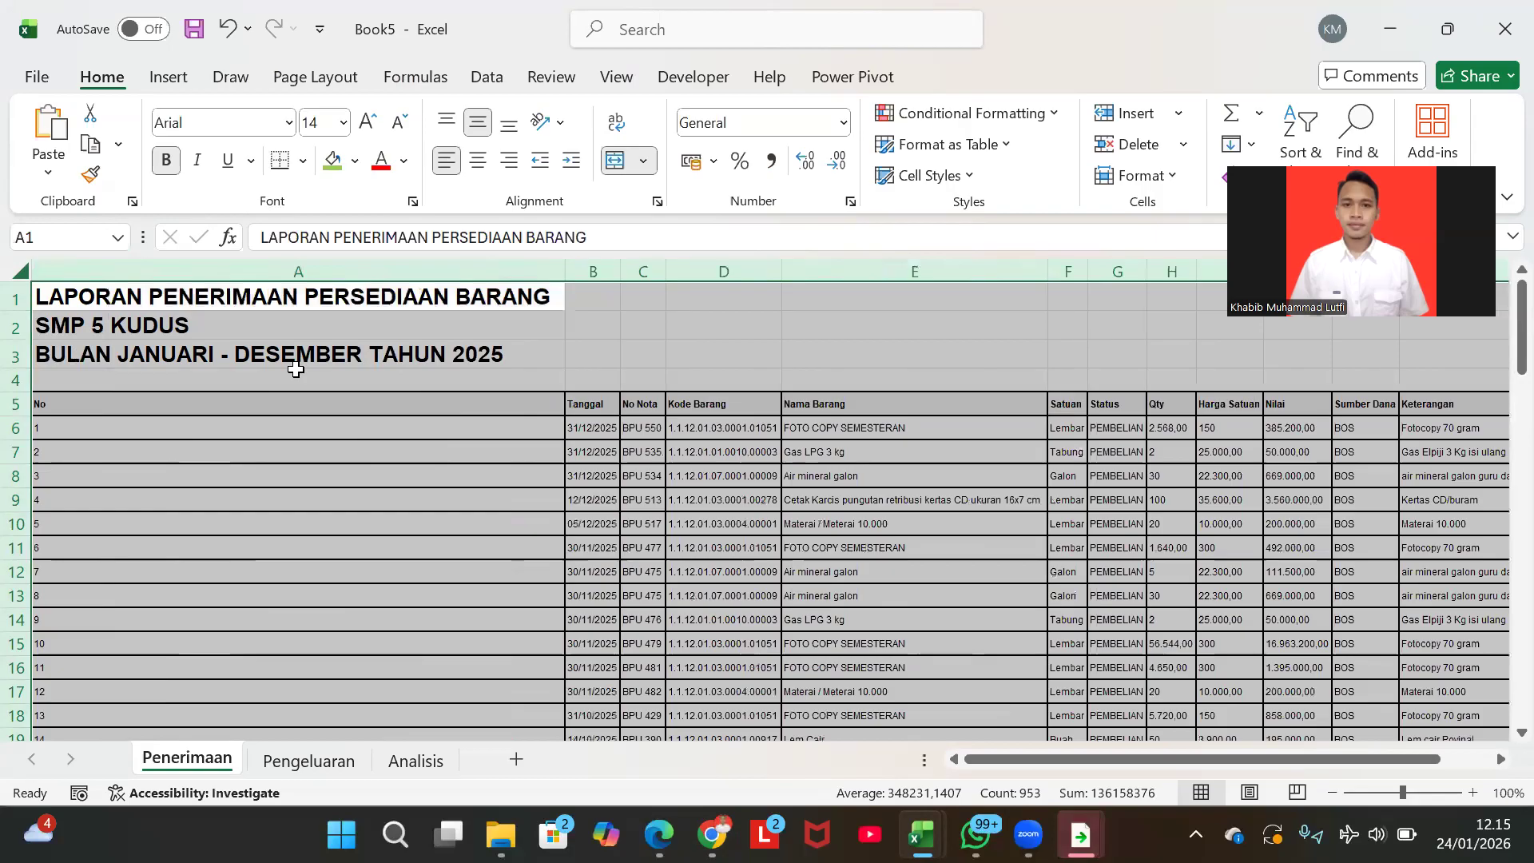
left_click(354, 427)
left_click_drag(567, 270, 58, 271)
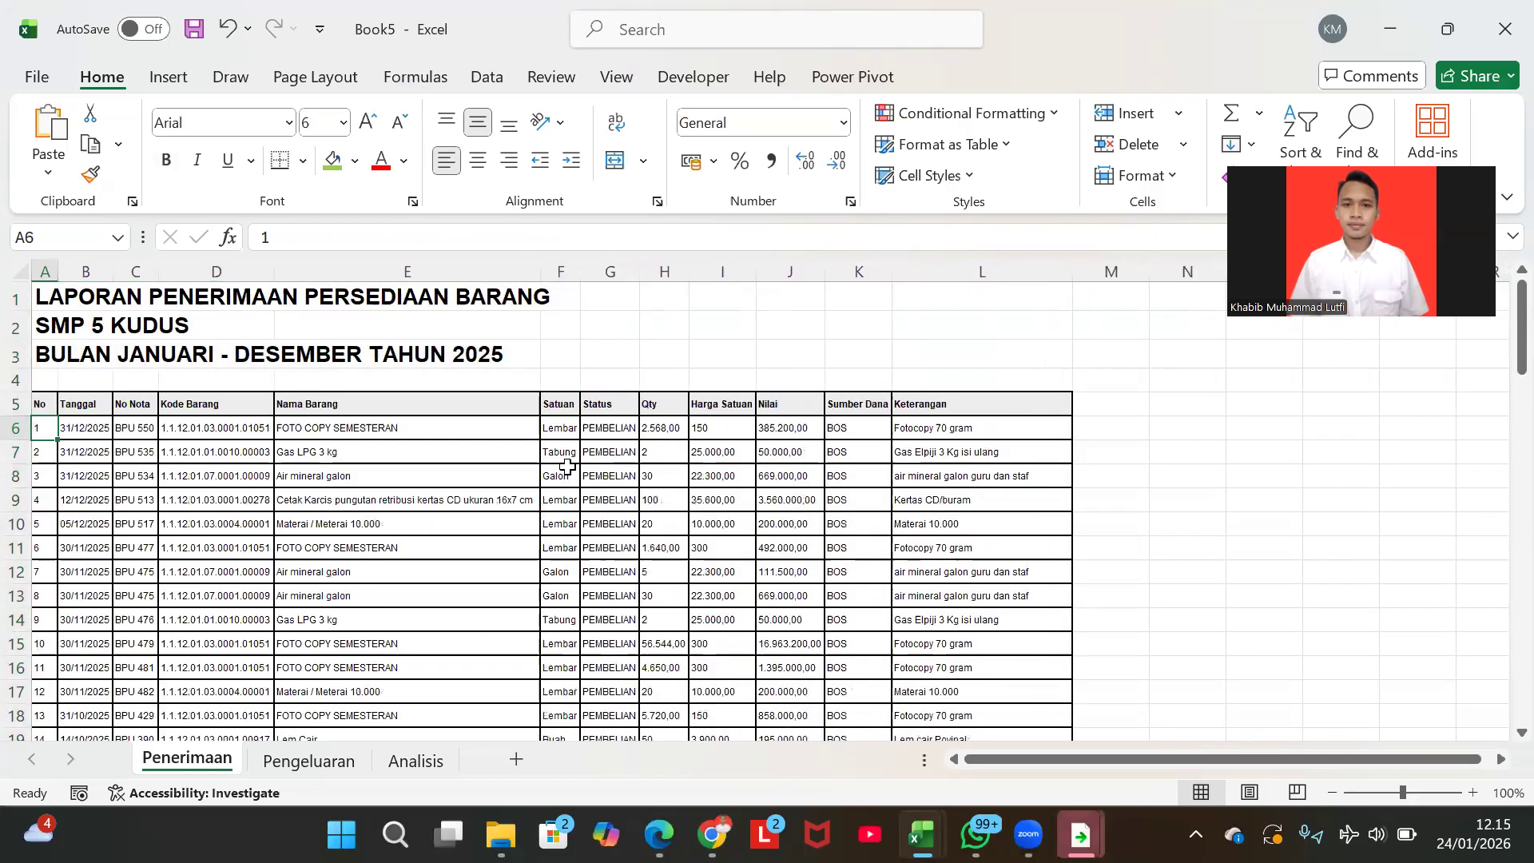
scroll(567, 467, "down", 2)
scroll(298, 723, "up", 2)
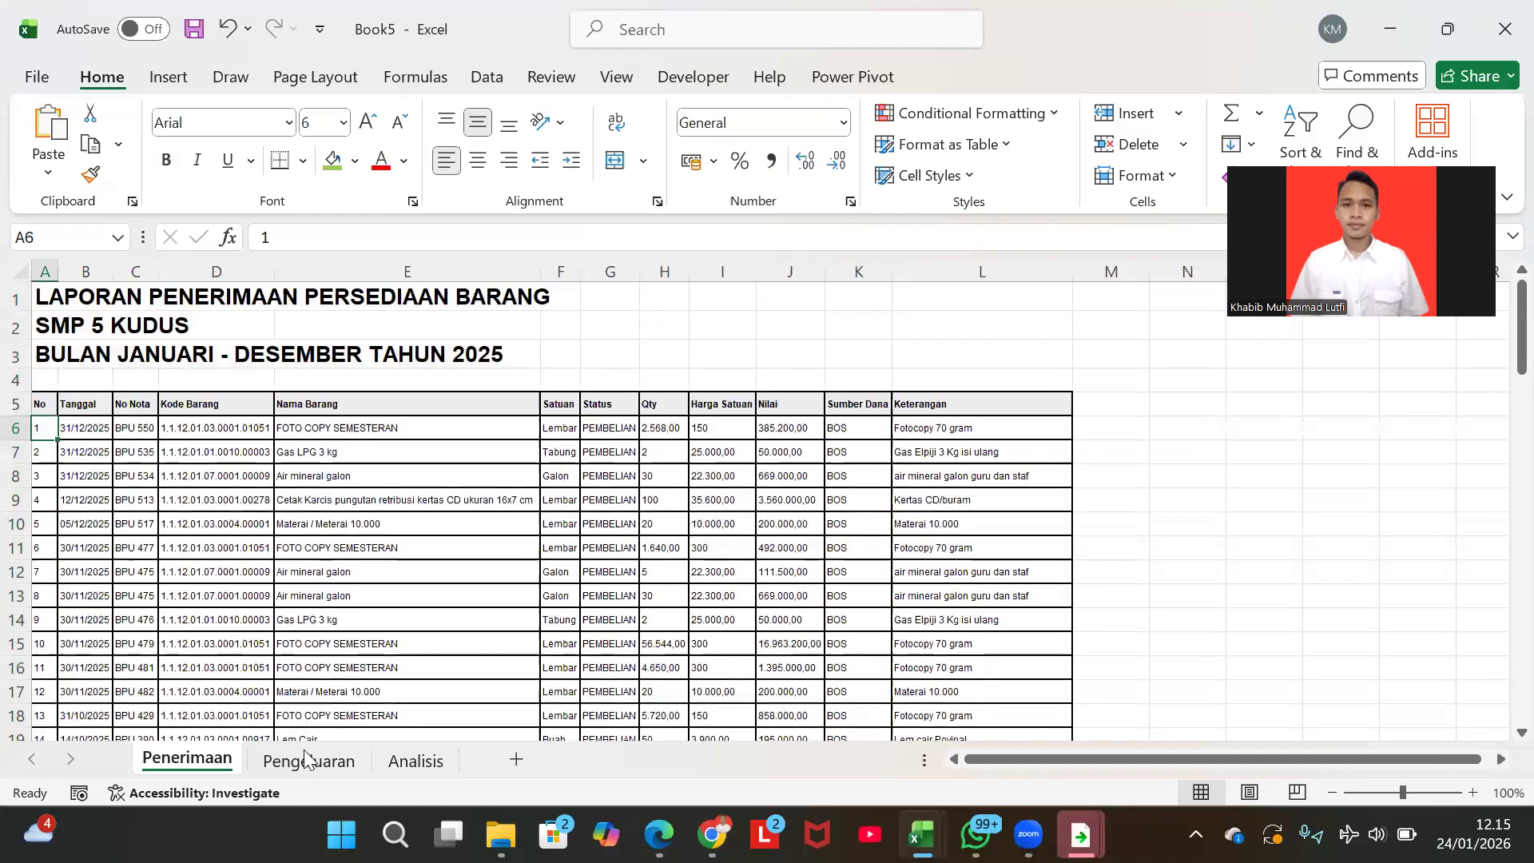
- Switch to the inventory system in Chrome and generate the Daftar Keluar Barang report from Januari to Desember, dismissing the print preview
left_click(305, 757)
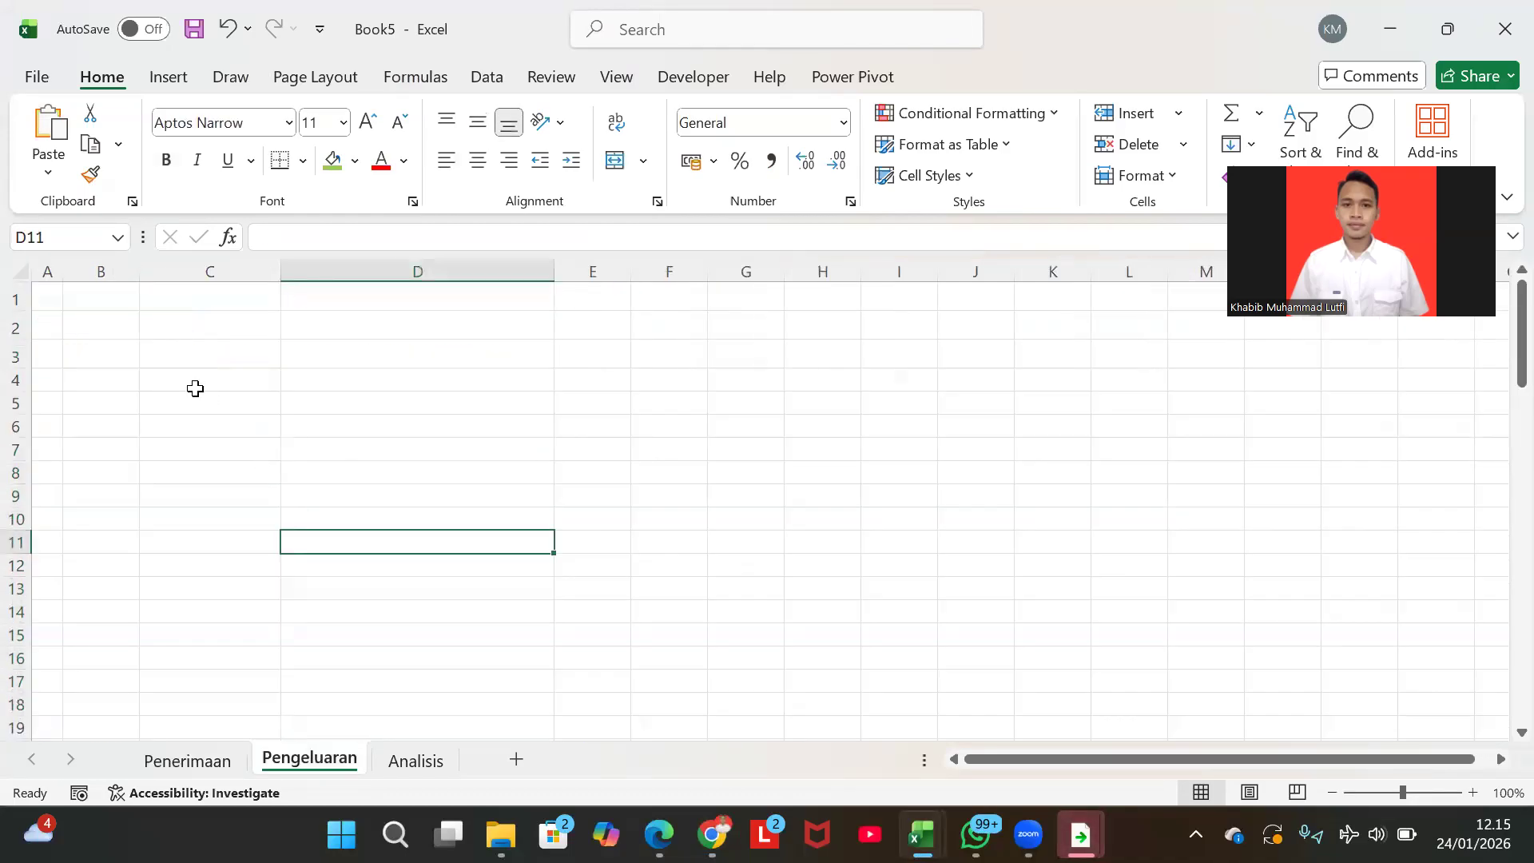
key("alt+Tab")
key("alt+Tab")
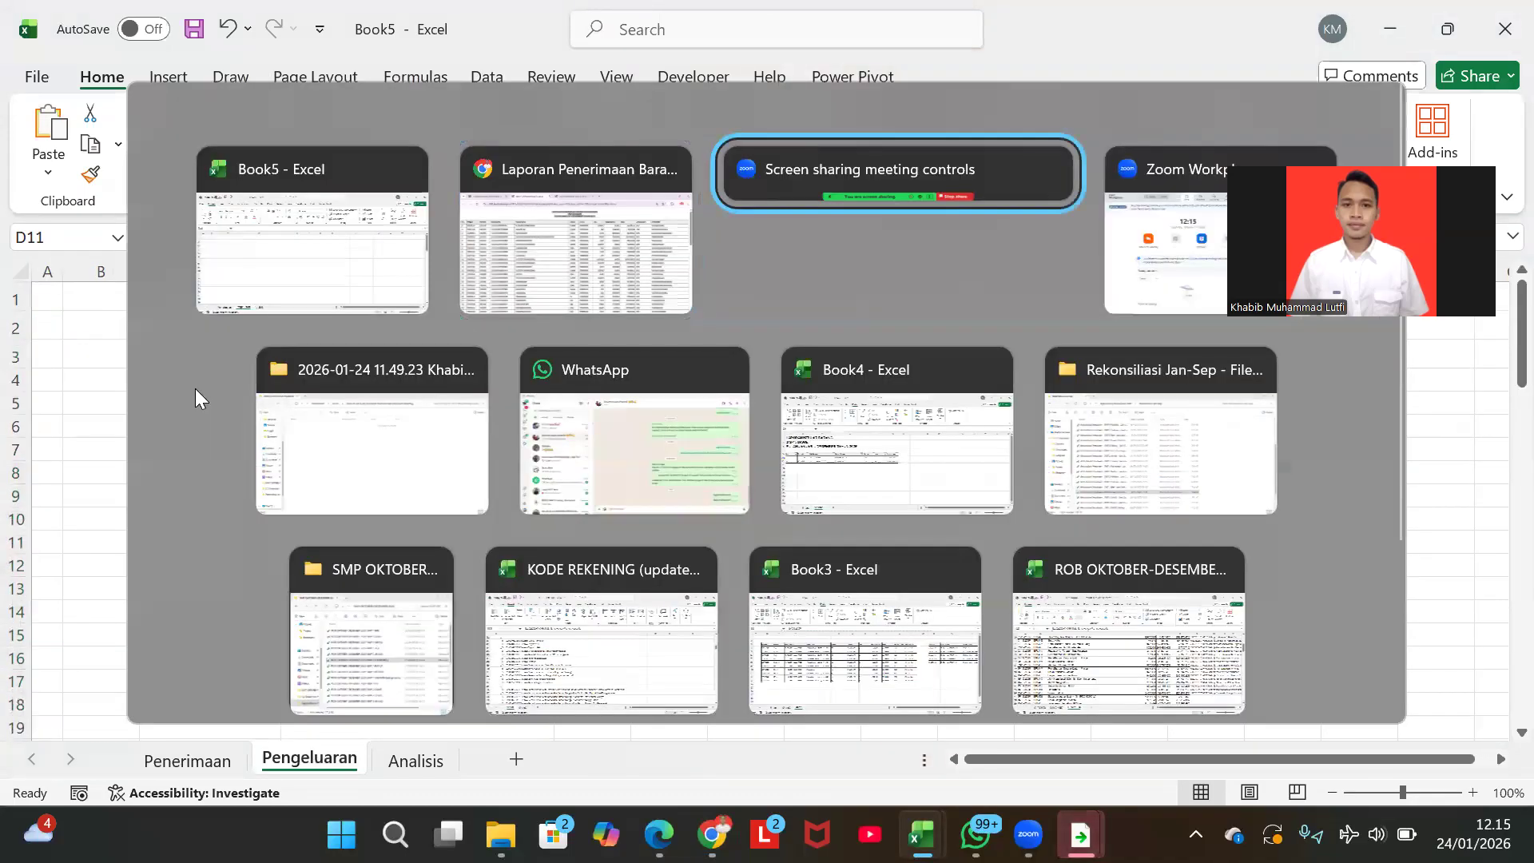
key("alt+shift+Tab")
left_click(146, 10)
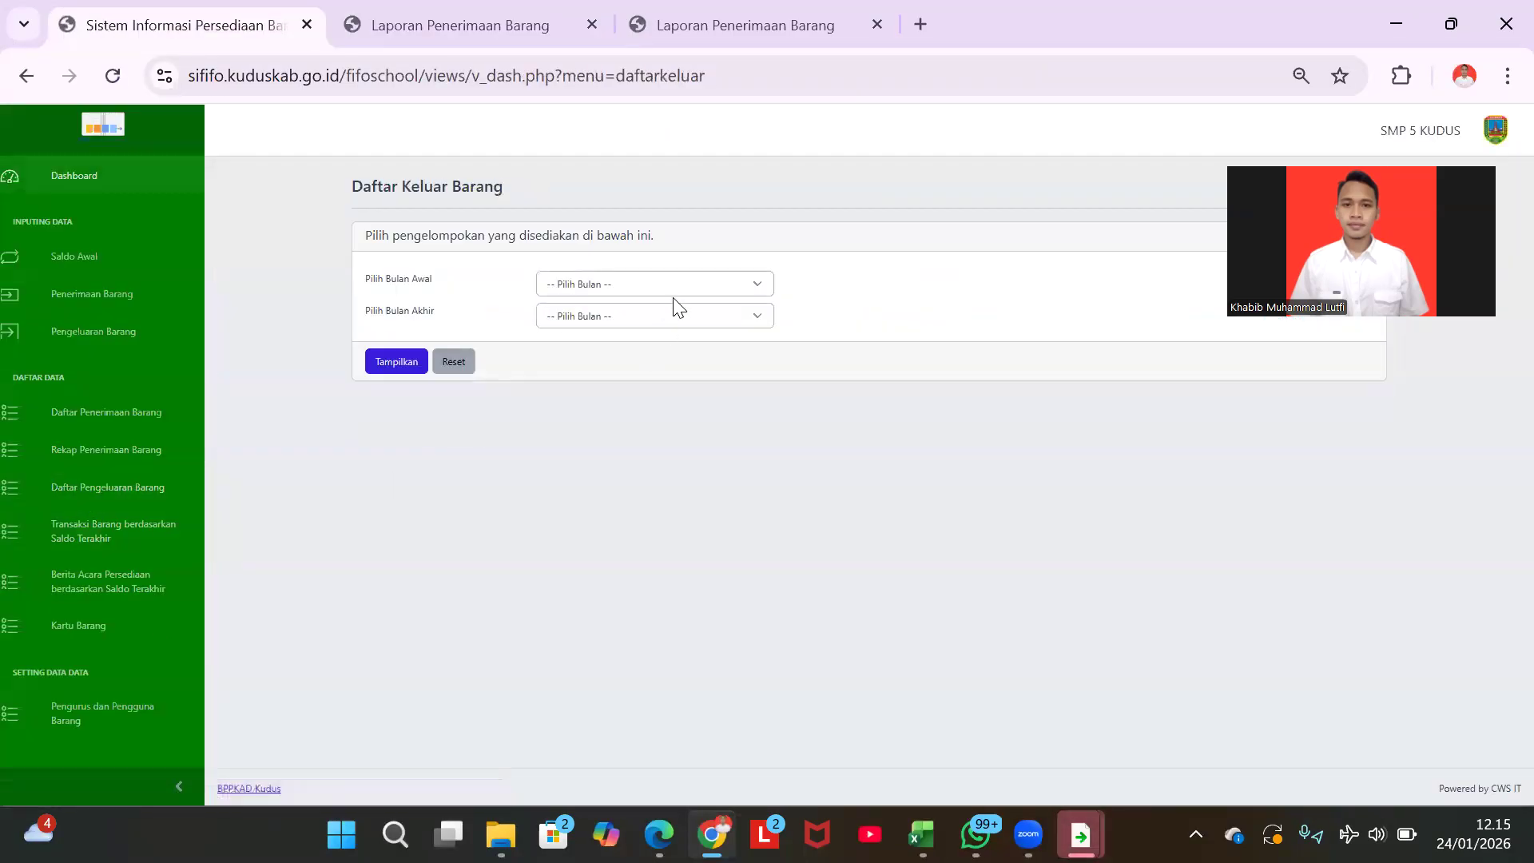
left_click(680, 283)
left_click(651, 340)
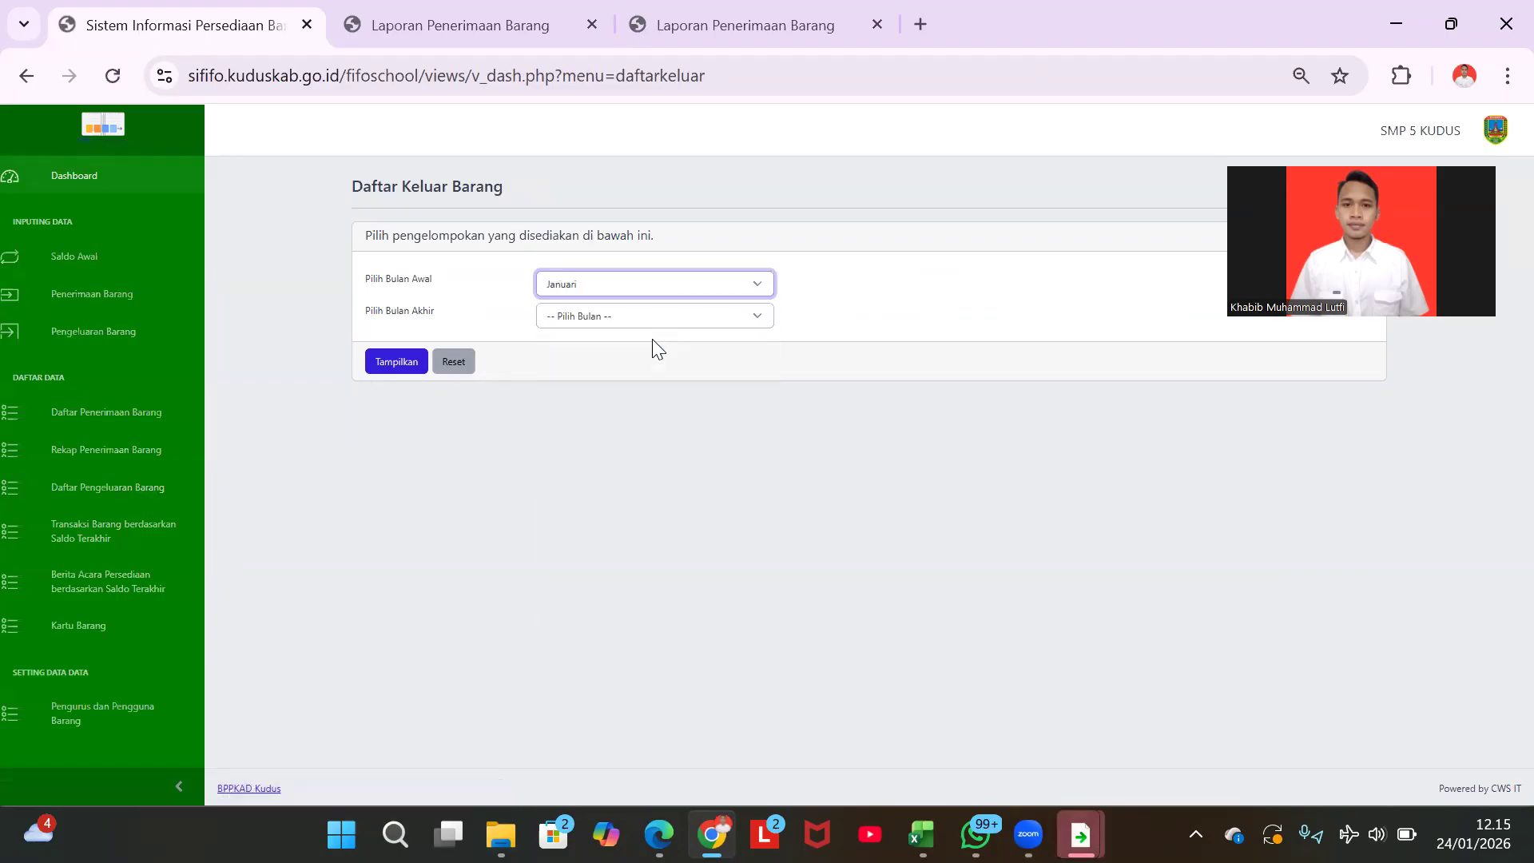
left_click(646, 318)
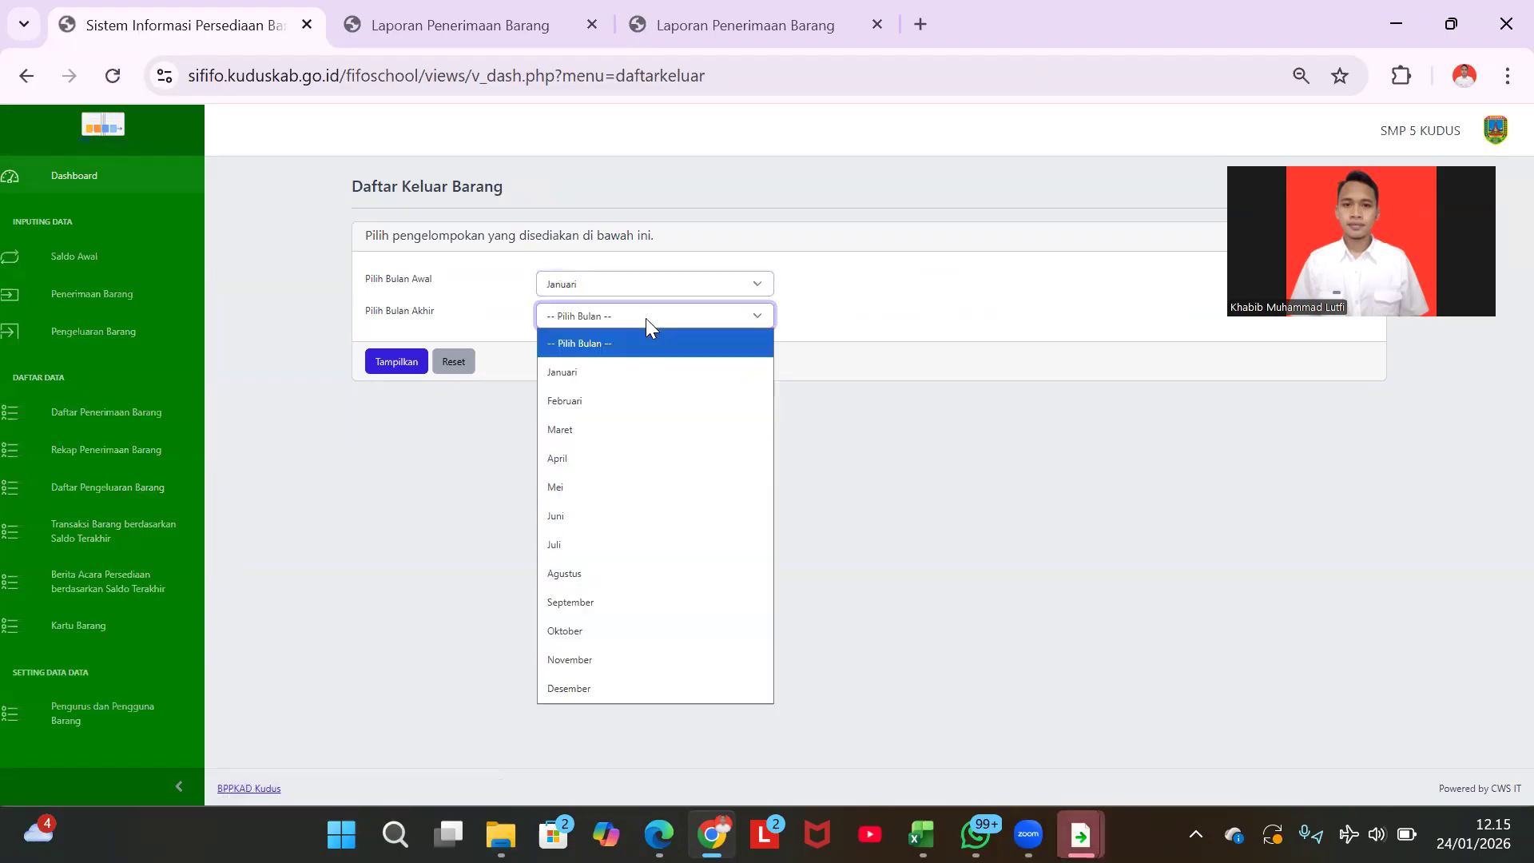
left_click(608, 684)
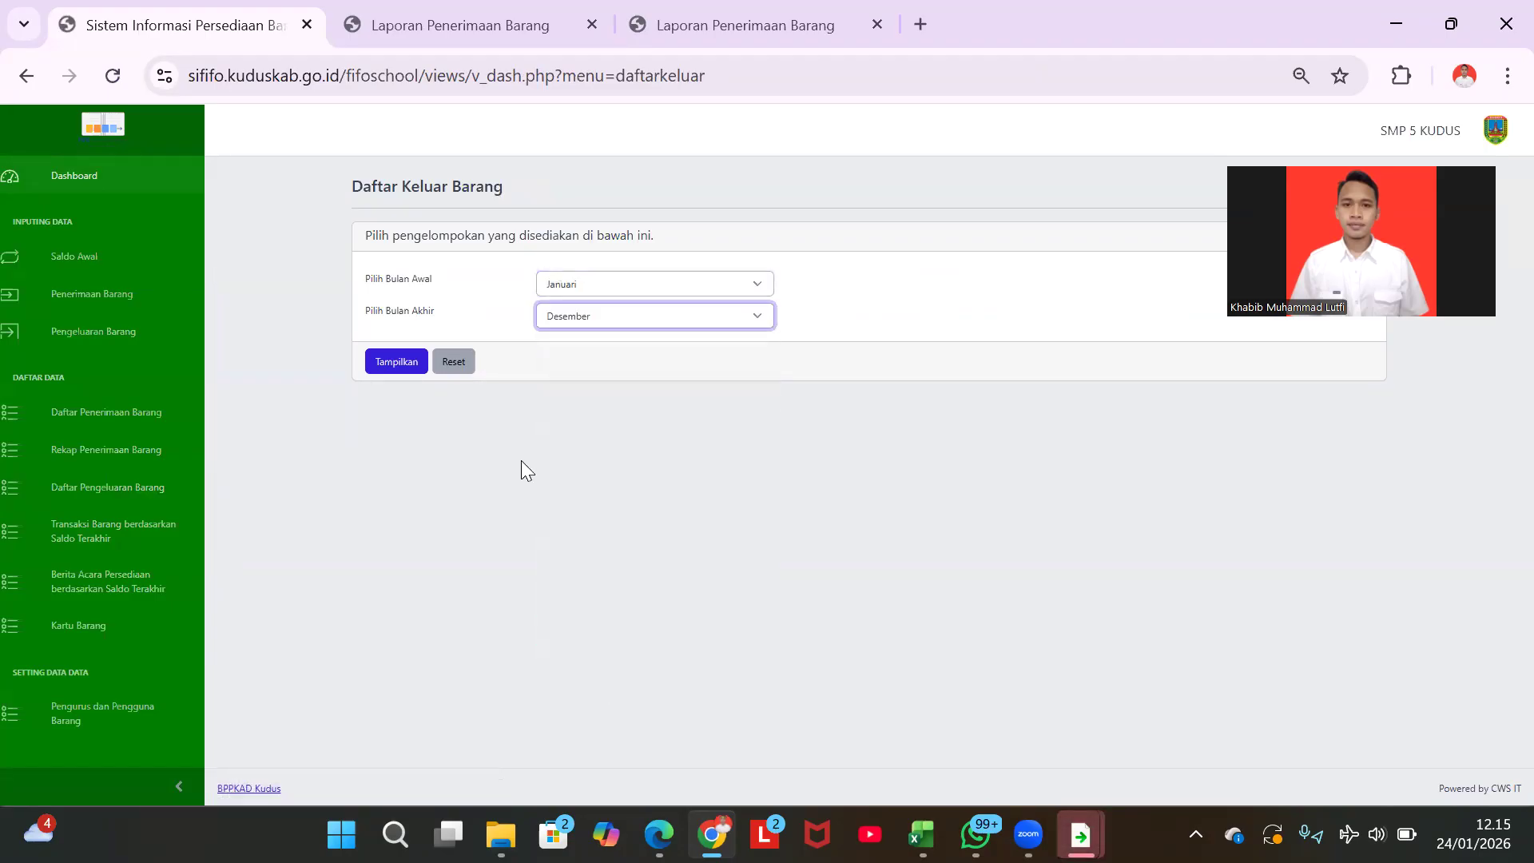
left_click(389, 364)
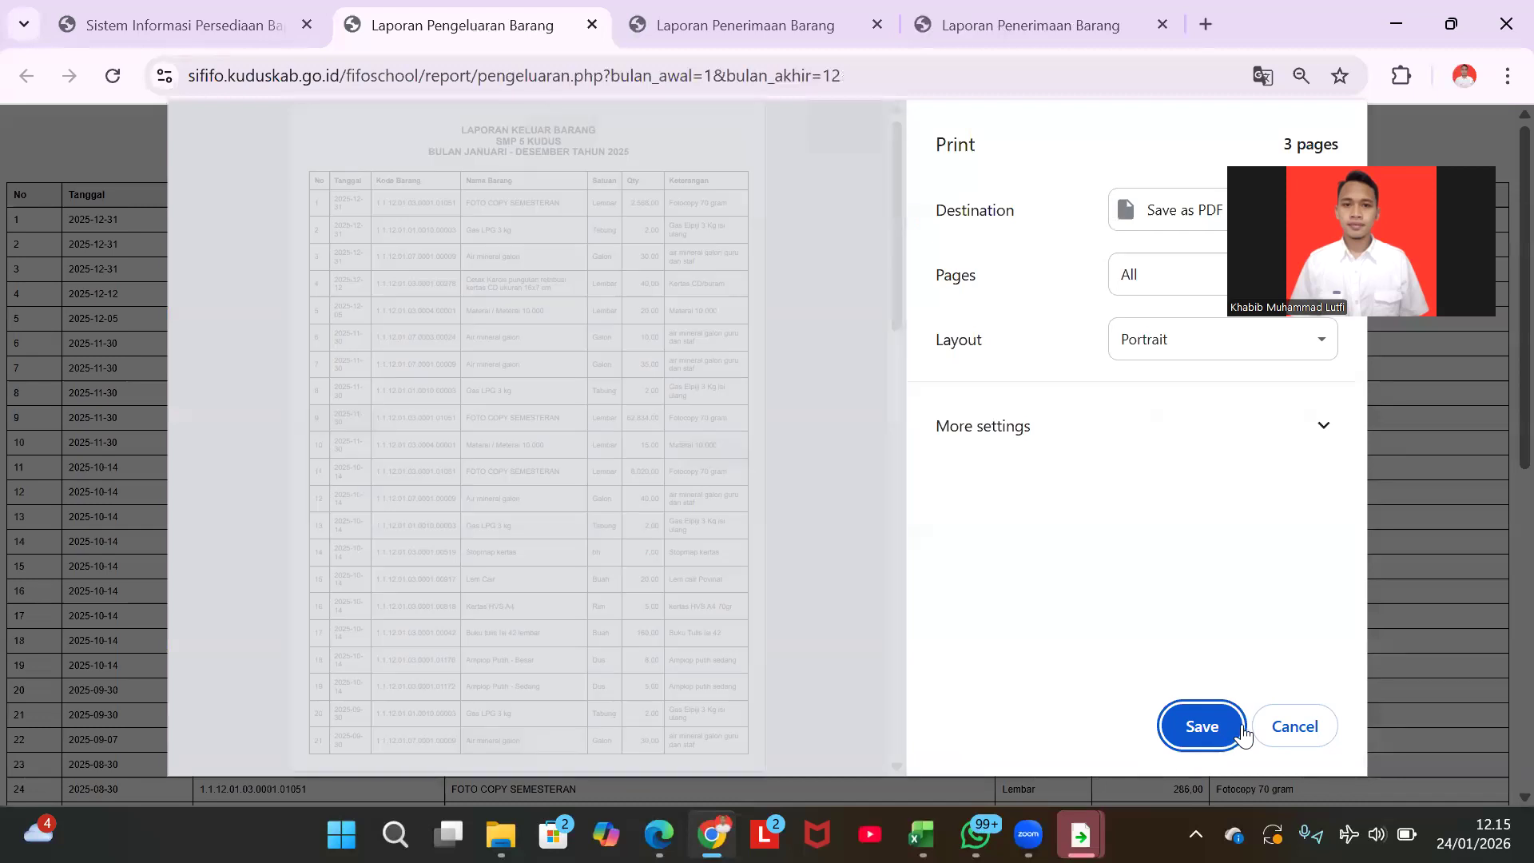
left_click(1302, 727)
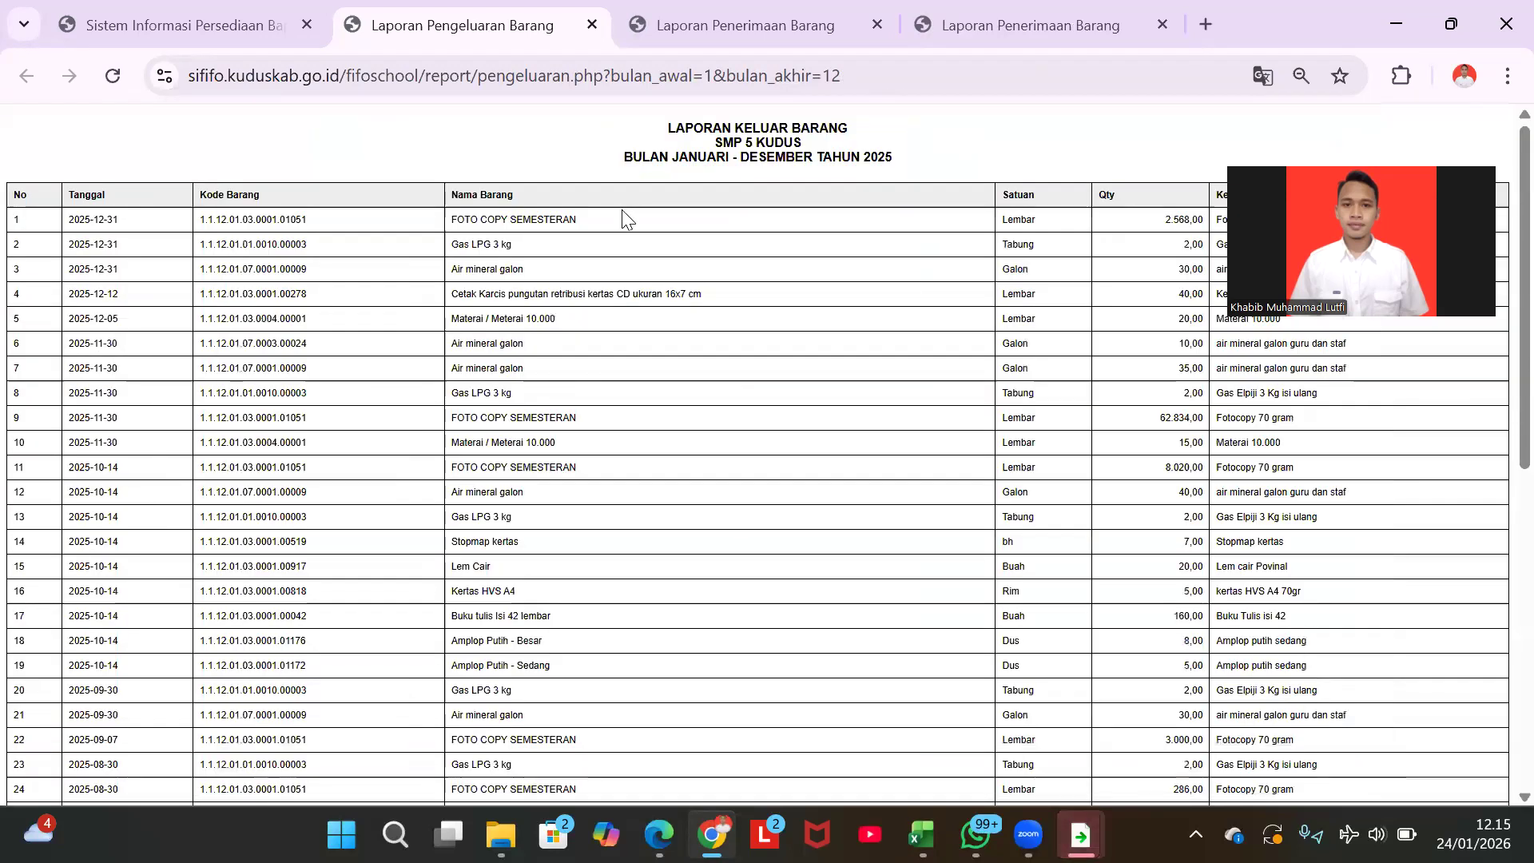
- Copy the entire Laporan Keluar Barang report and paste it into cell A1 of the Pengeluaran sheet in Excel workbook Book5
key("ctrl+a")
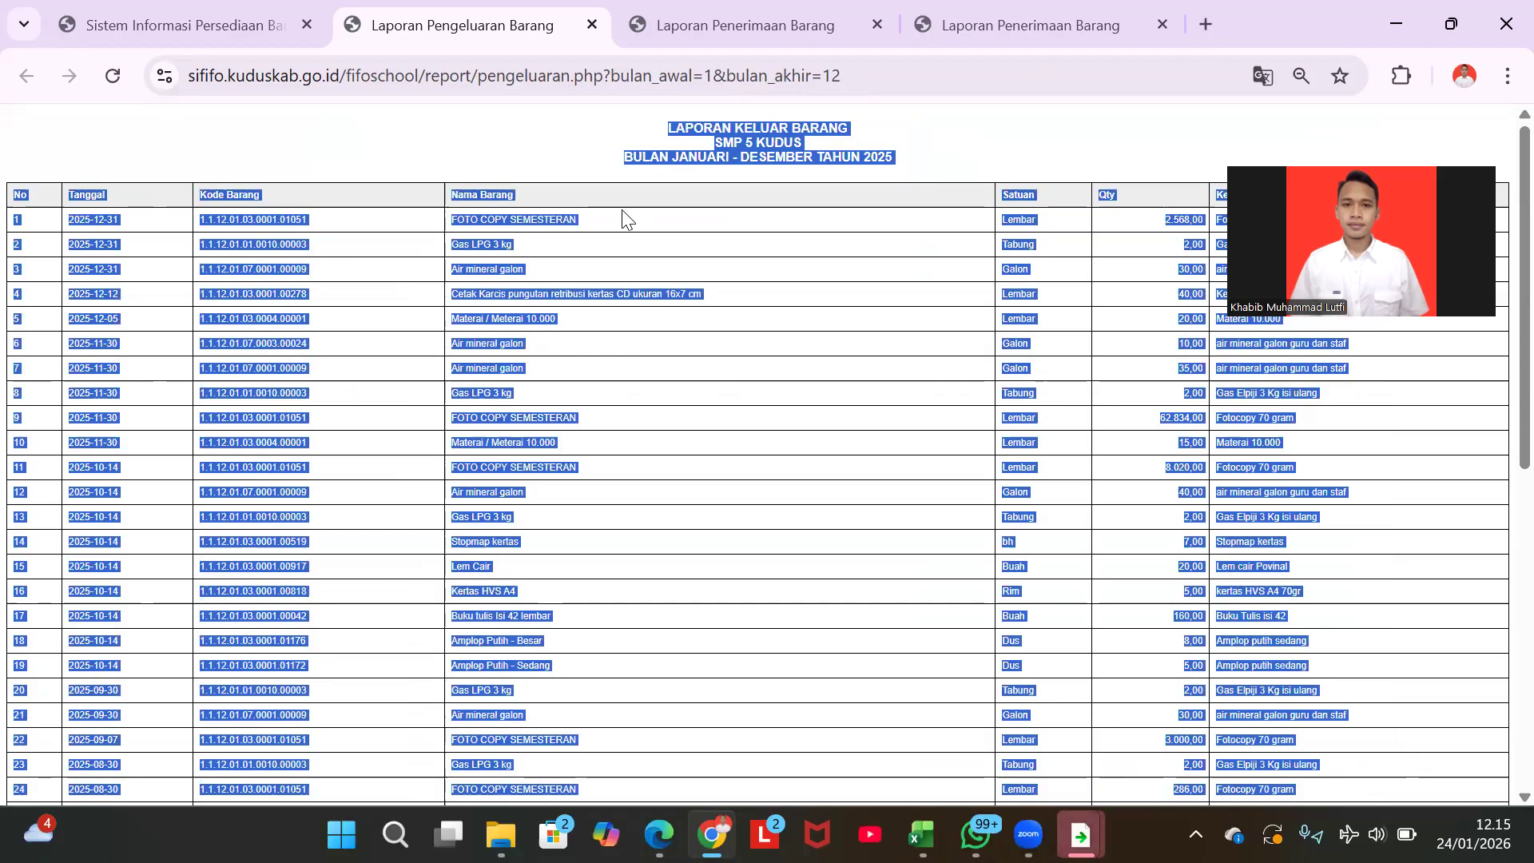
key("alt+Tab")
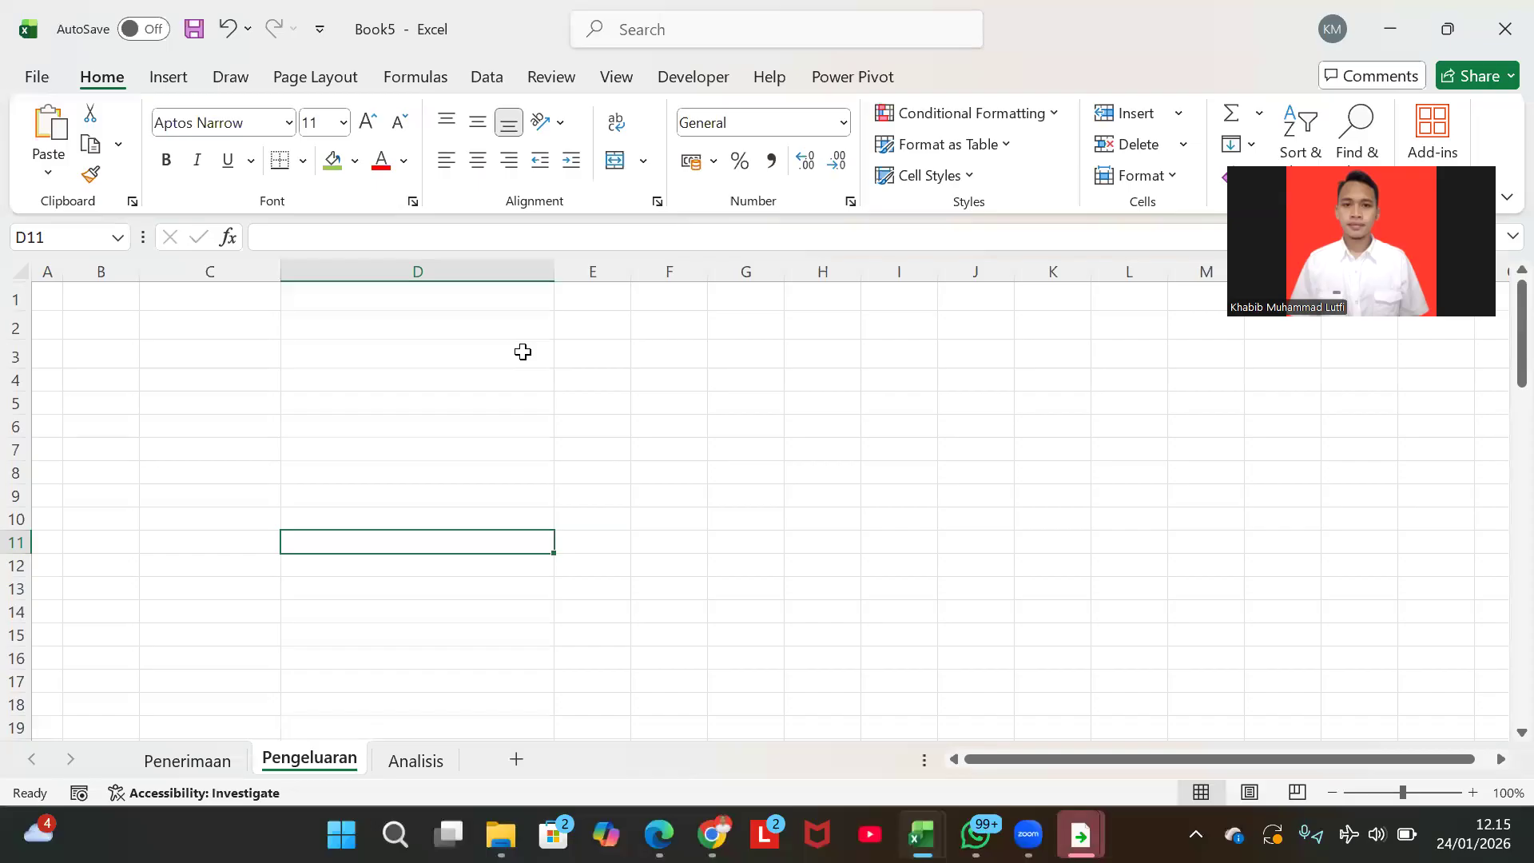
left_click(53, 299)
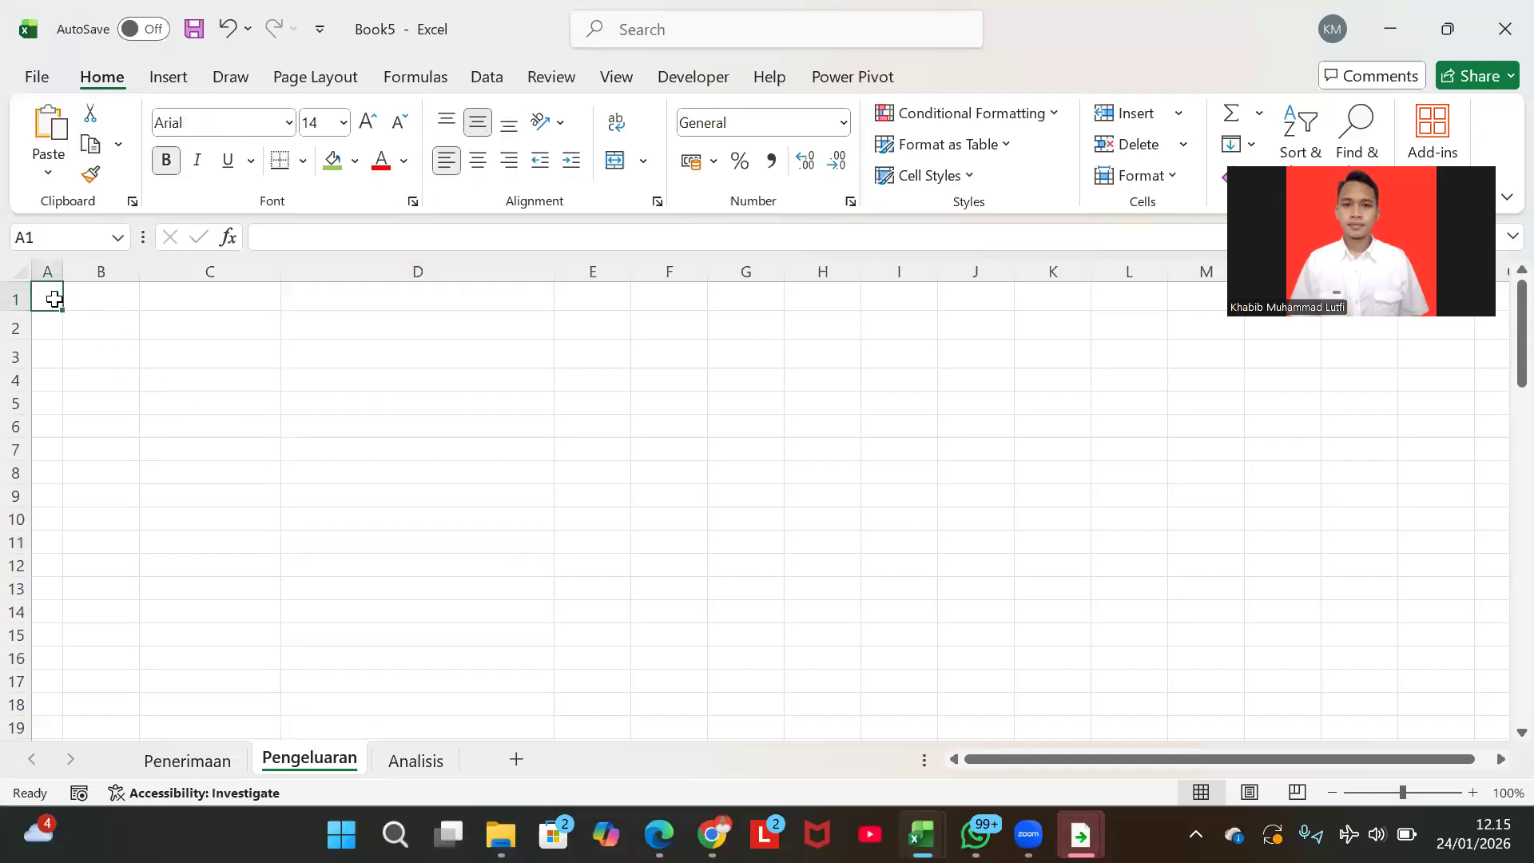
key("ctrl+v")
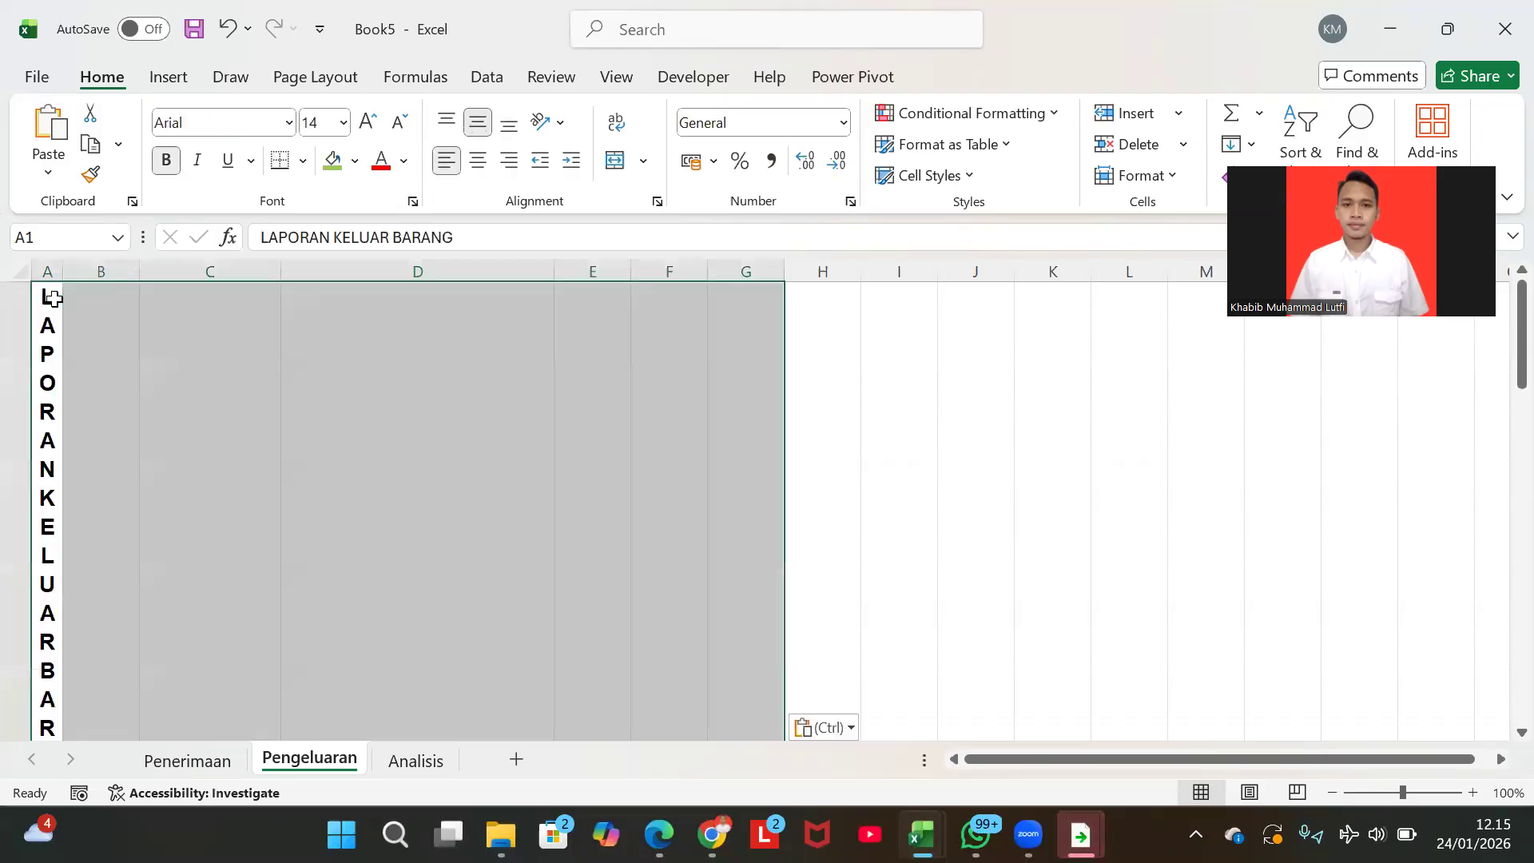
- Remove text wrapping from the pasted Pengeluaran report, left-align it, and fit the Keterangan column width to its contents
left_click(620, 124)
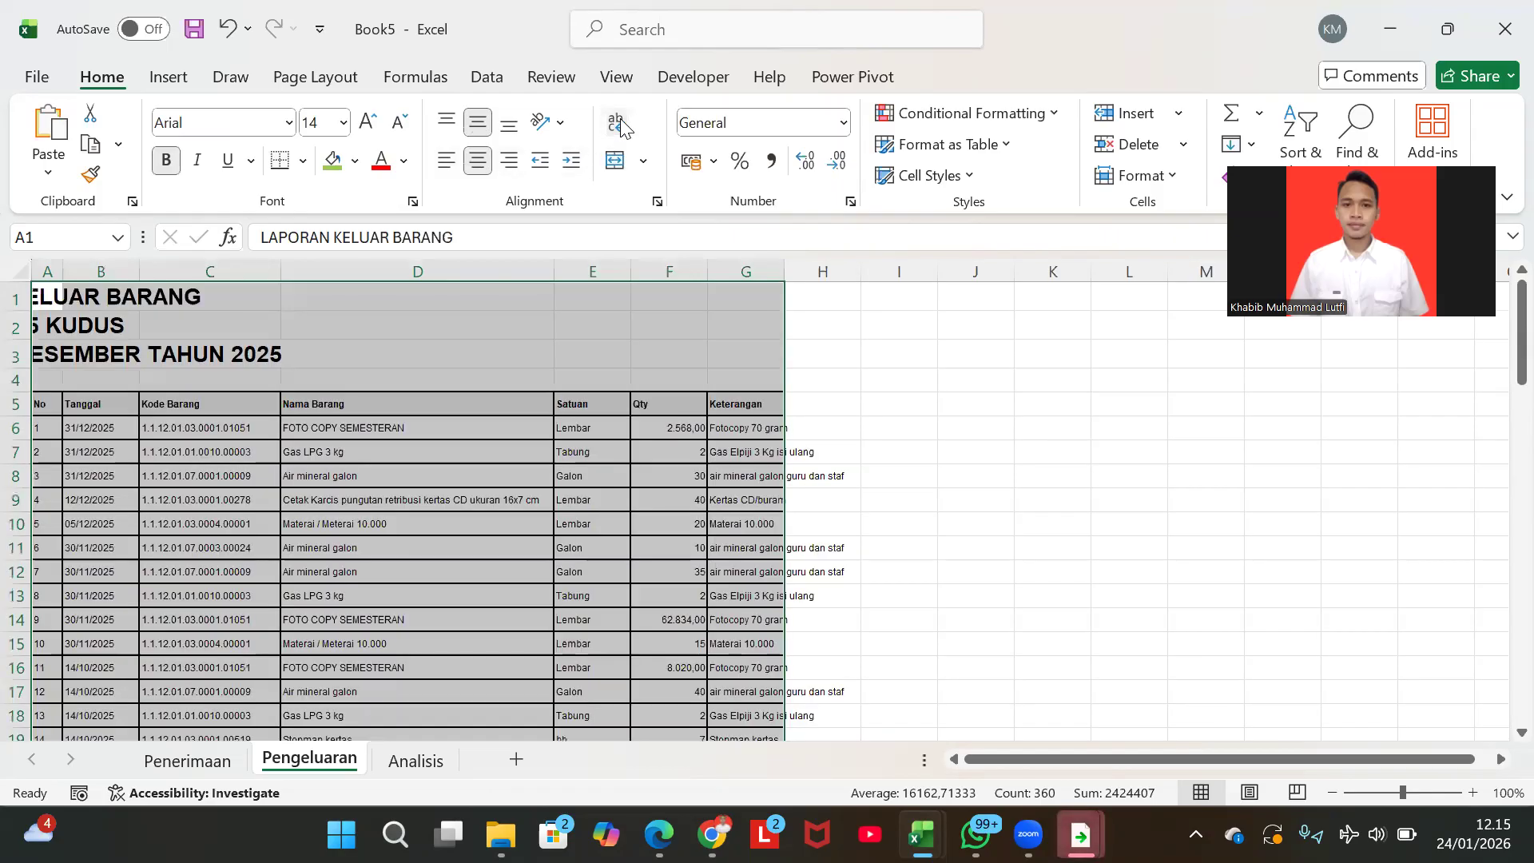
left_click(446, 159)
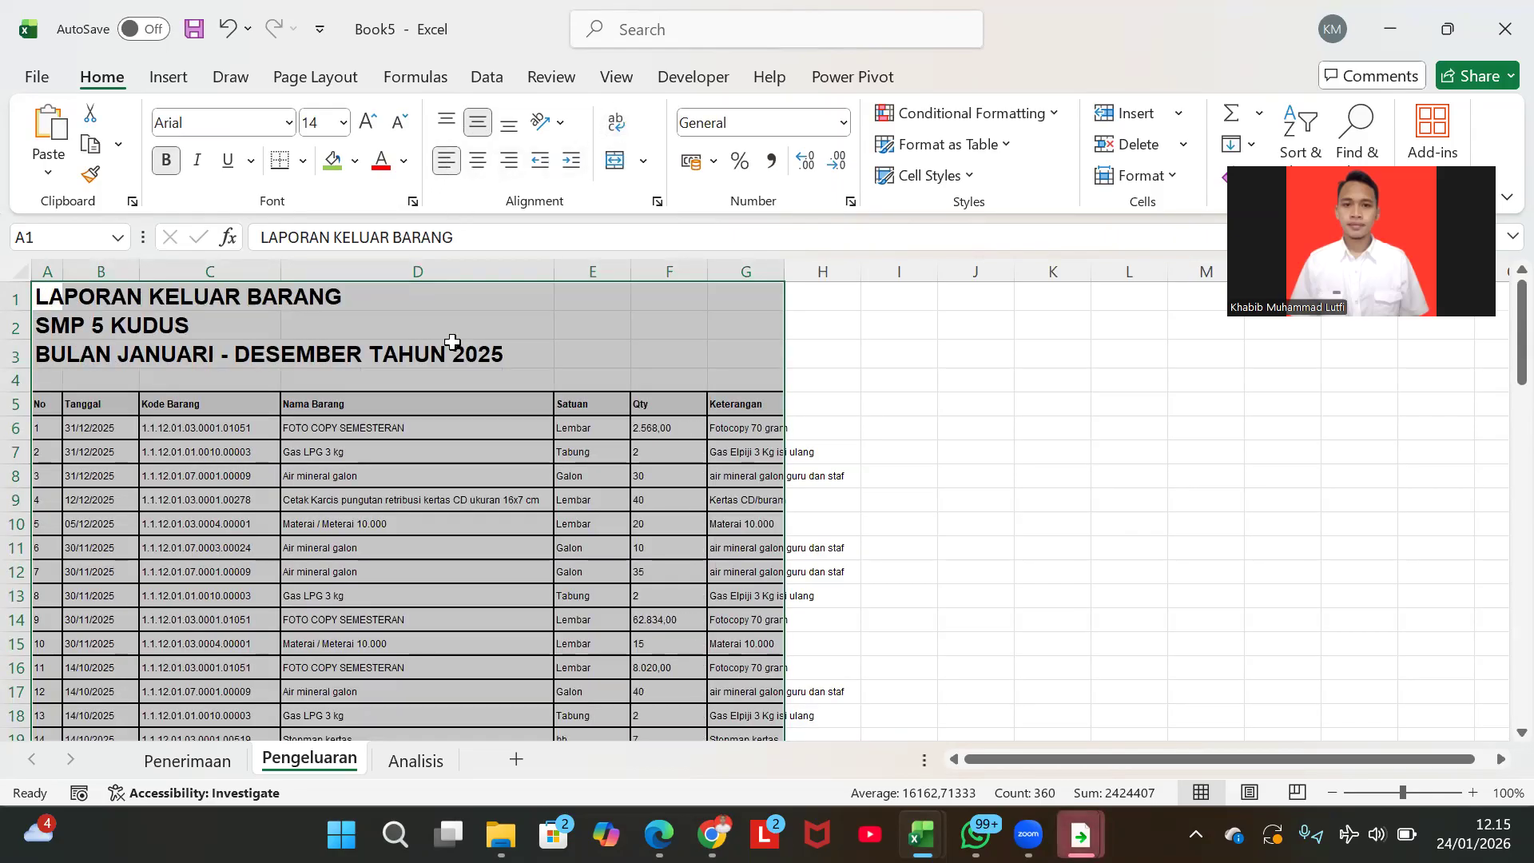
left_click(723, 272)
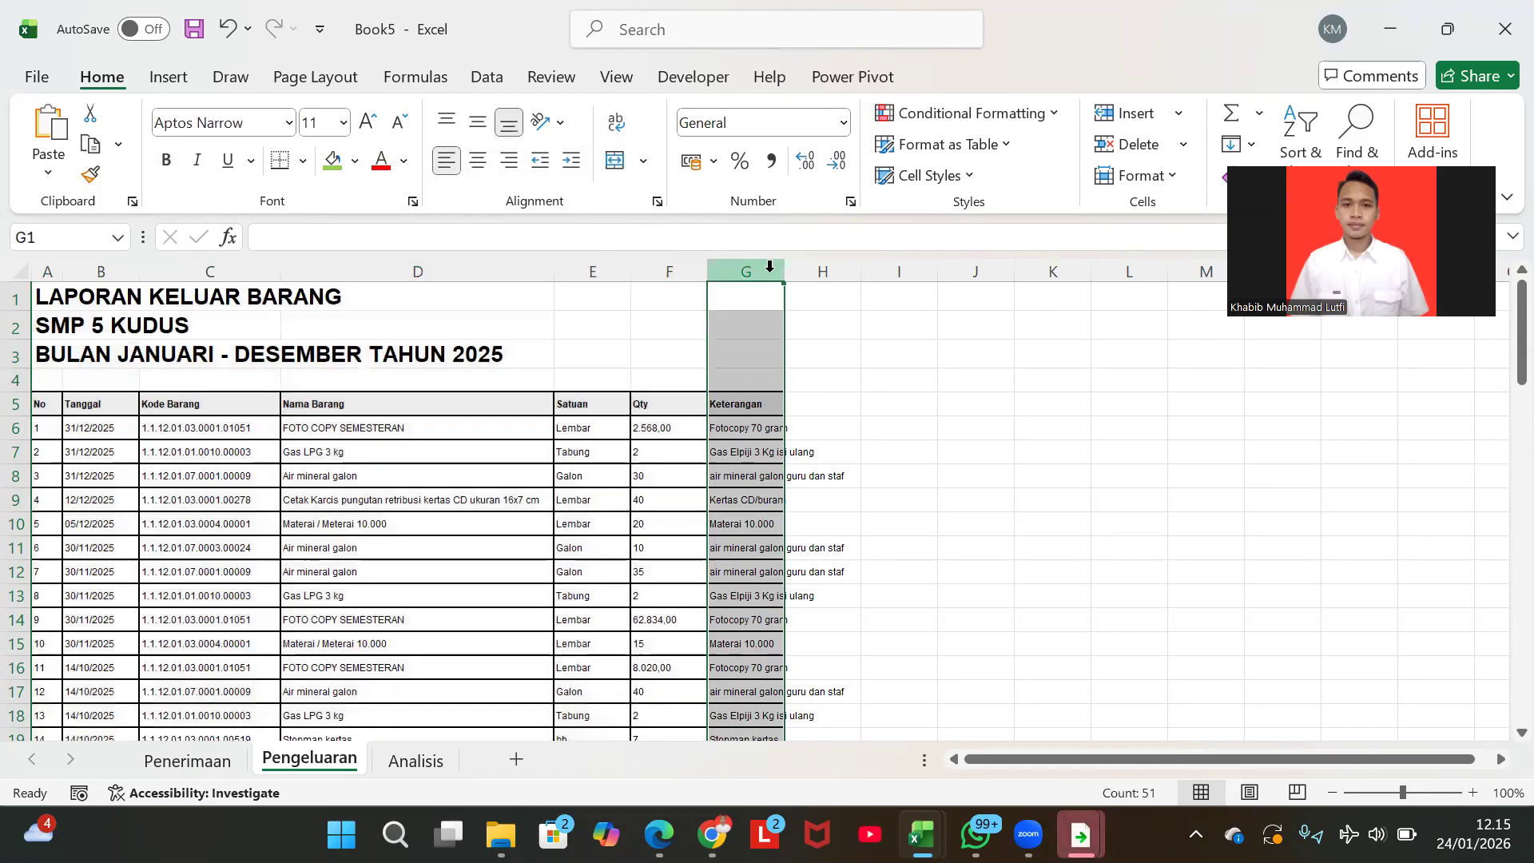
left_click_drag(782, 274, 782, 274)
double_click(782, 274)
left_click(753, 519)
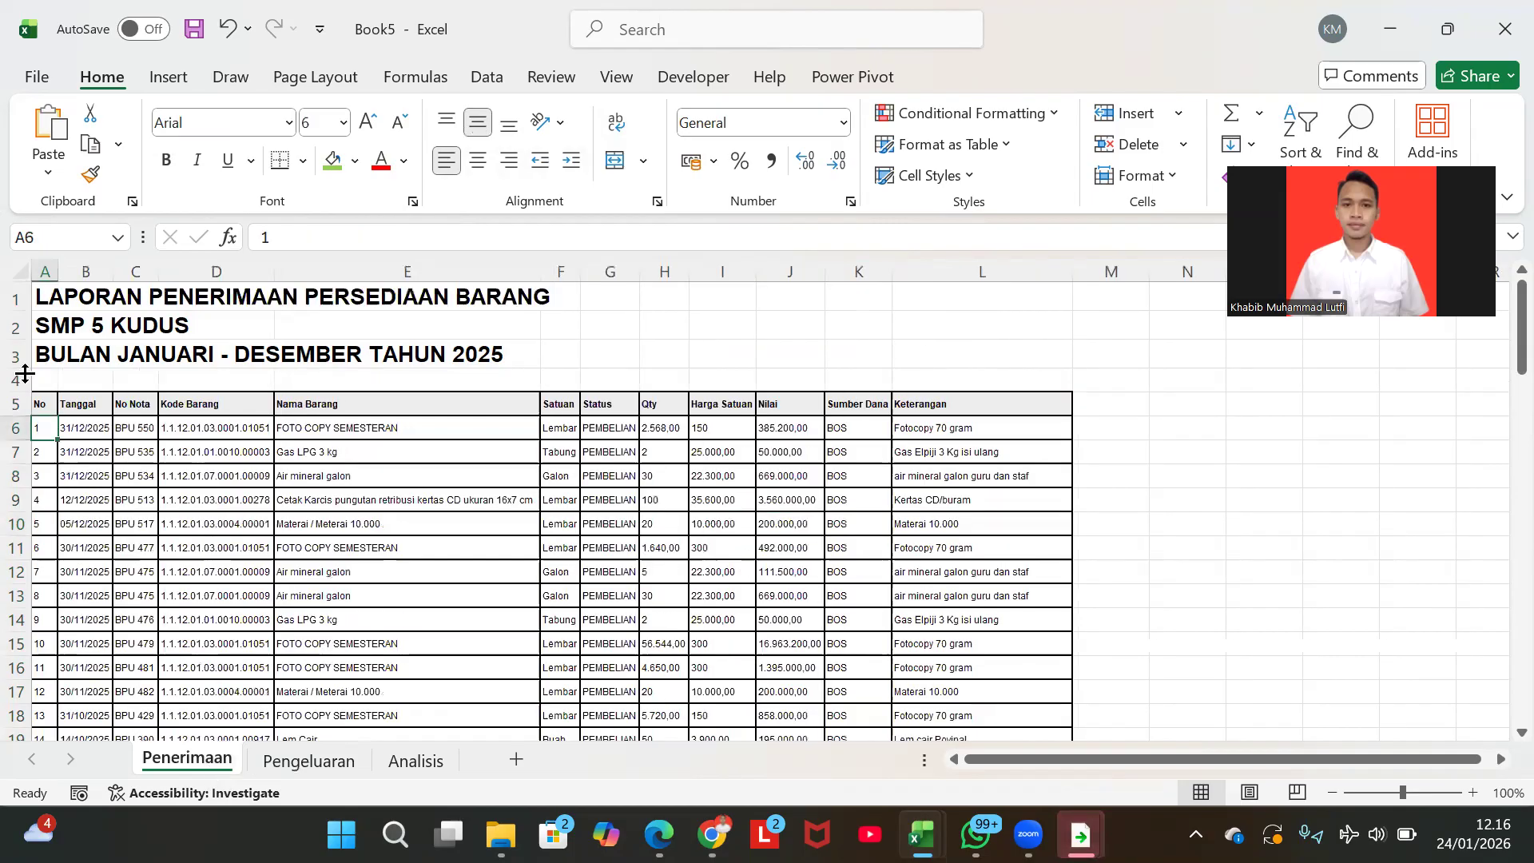
- Add filters to the Penerimaan table, covering the header in row 5 through the Total row
left_click(40, 402)
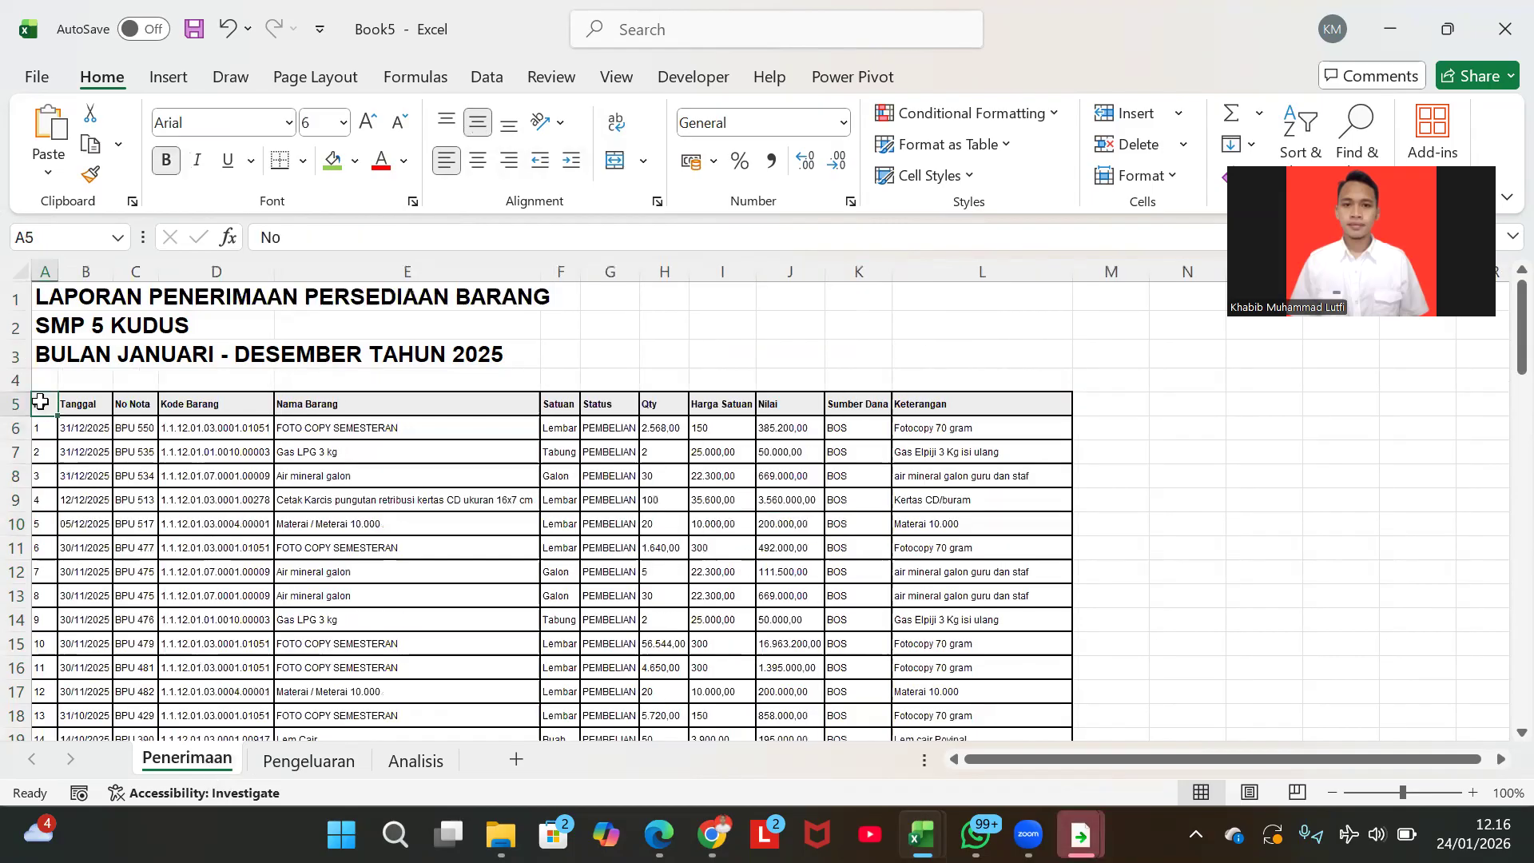
key("ctrl+shift+Right")
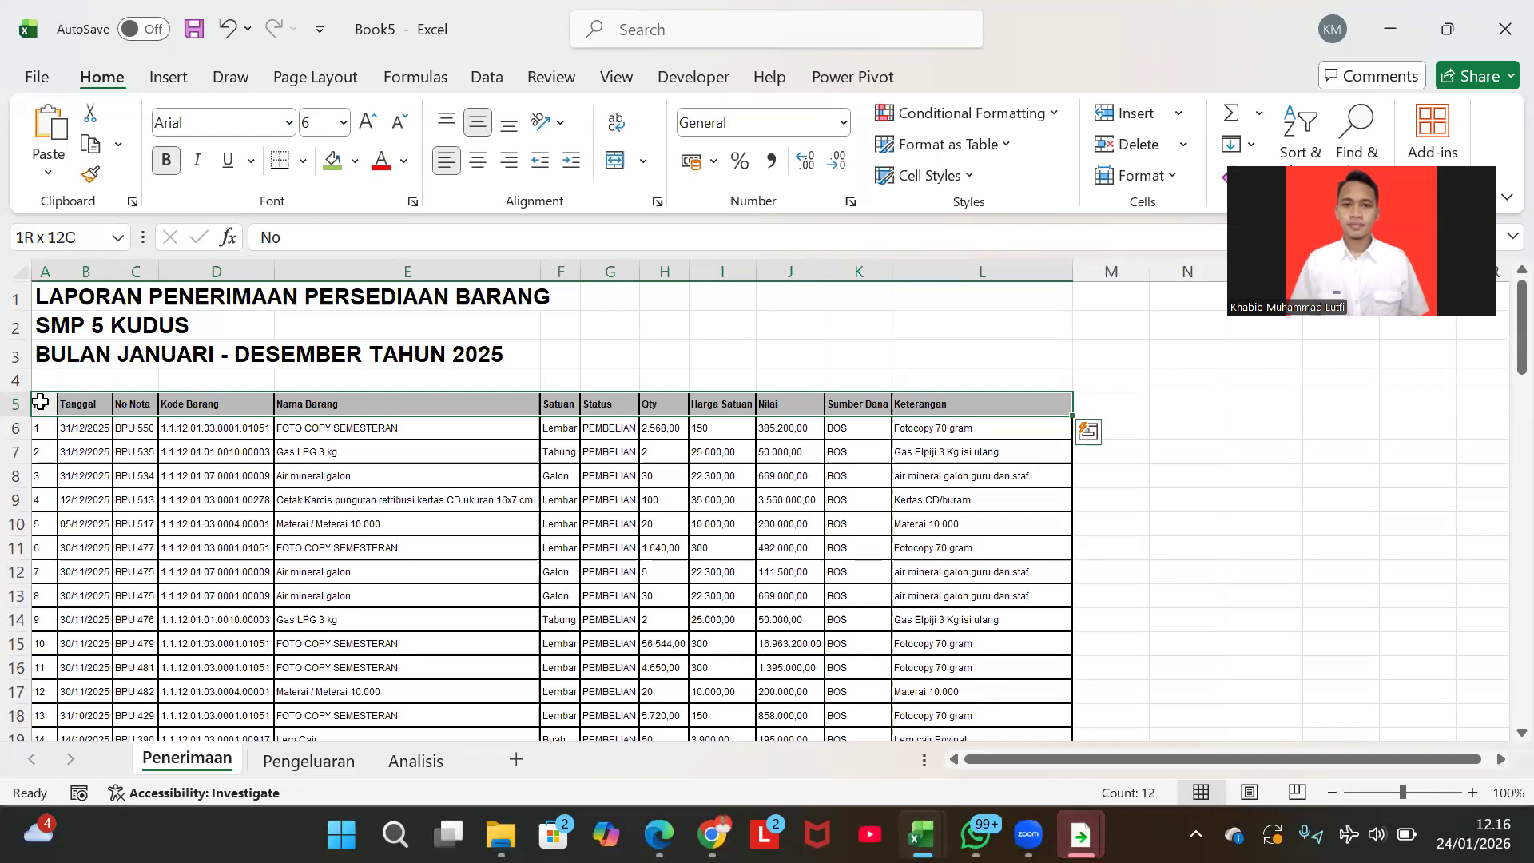
key("ctrl+shift+Down")
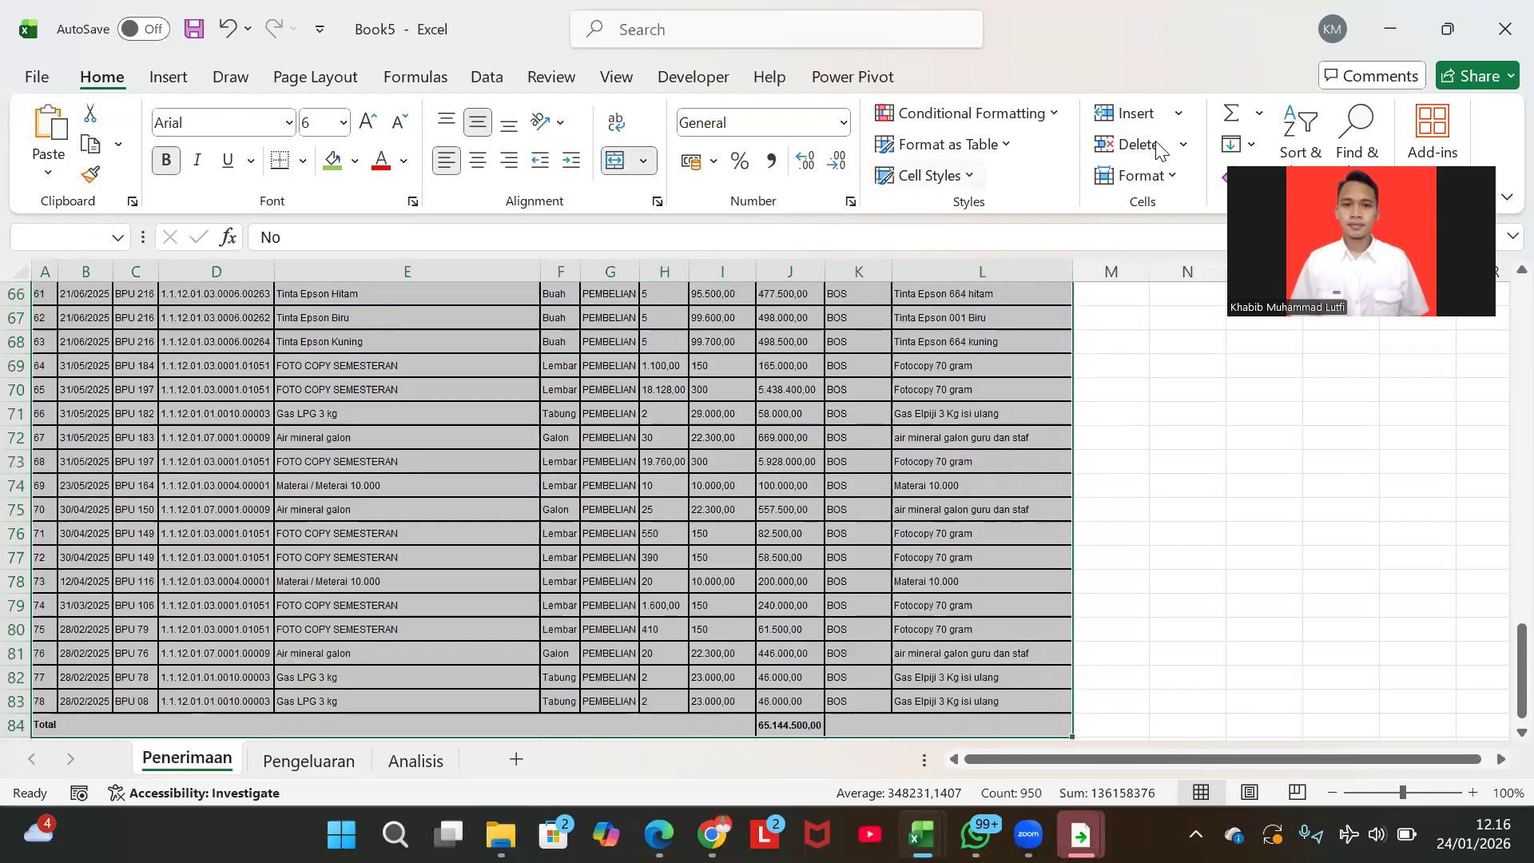
left_click(1314, 152)
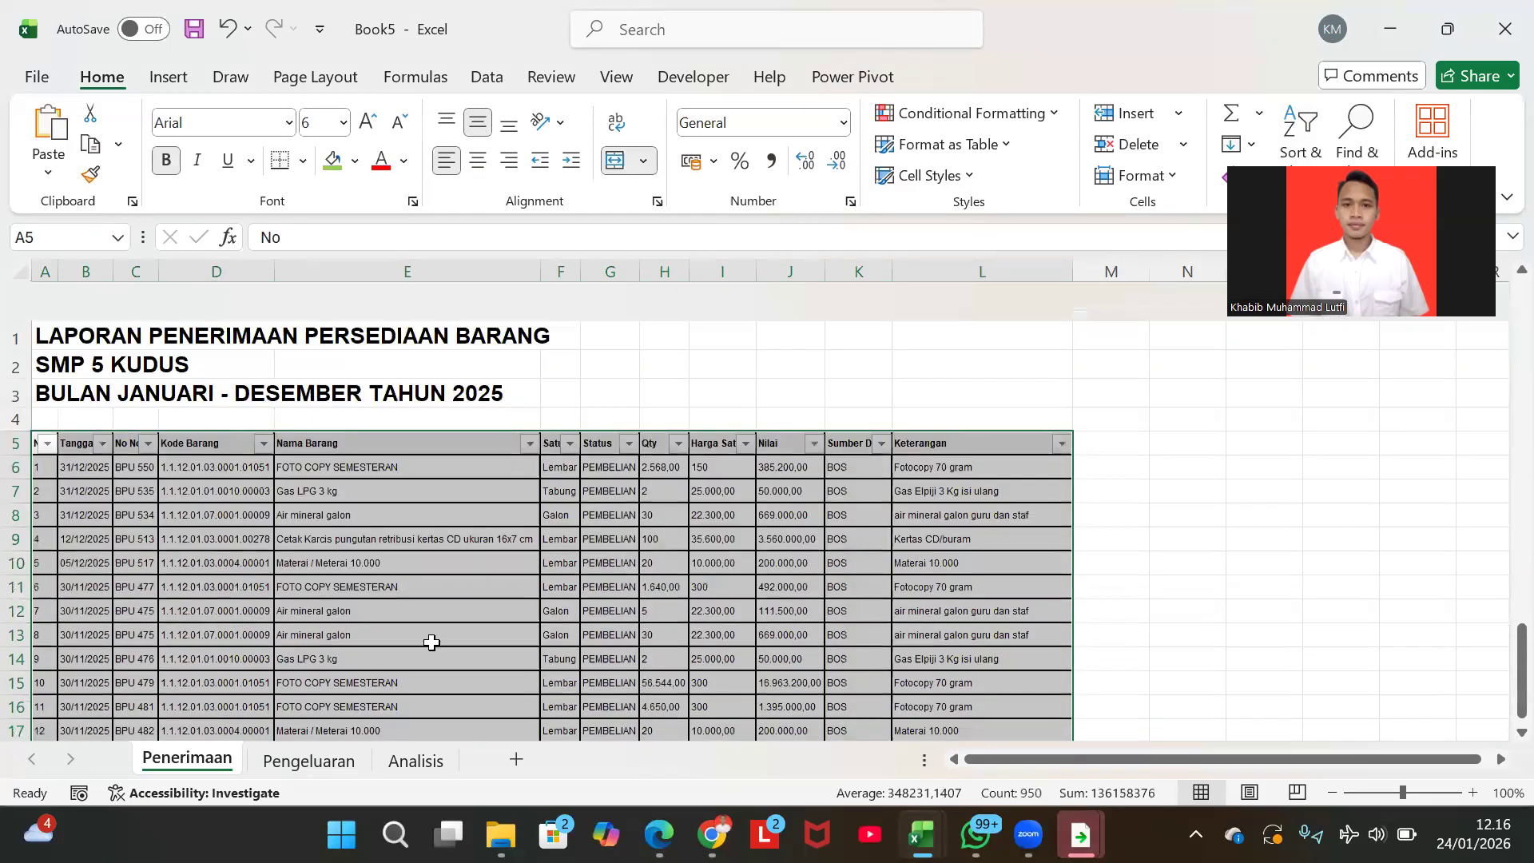
- Add filters to the whole Pengeluaran table, starting at the header in row 5
left_click(302, 763)
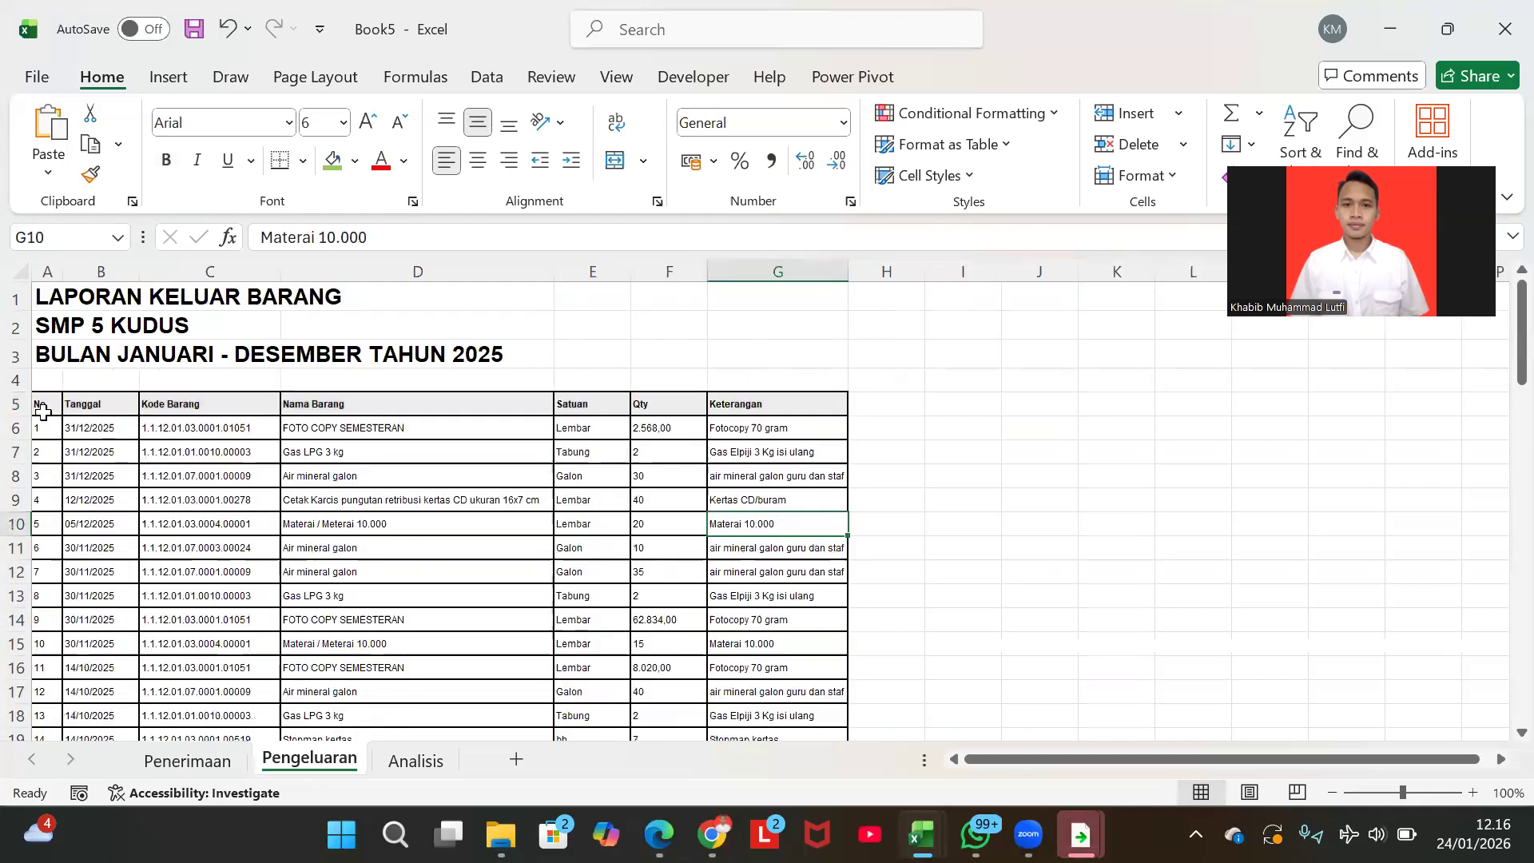
left_click_drag(44, 415, 44, 412)
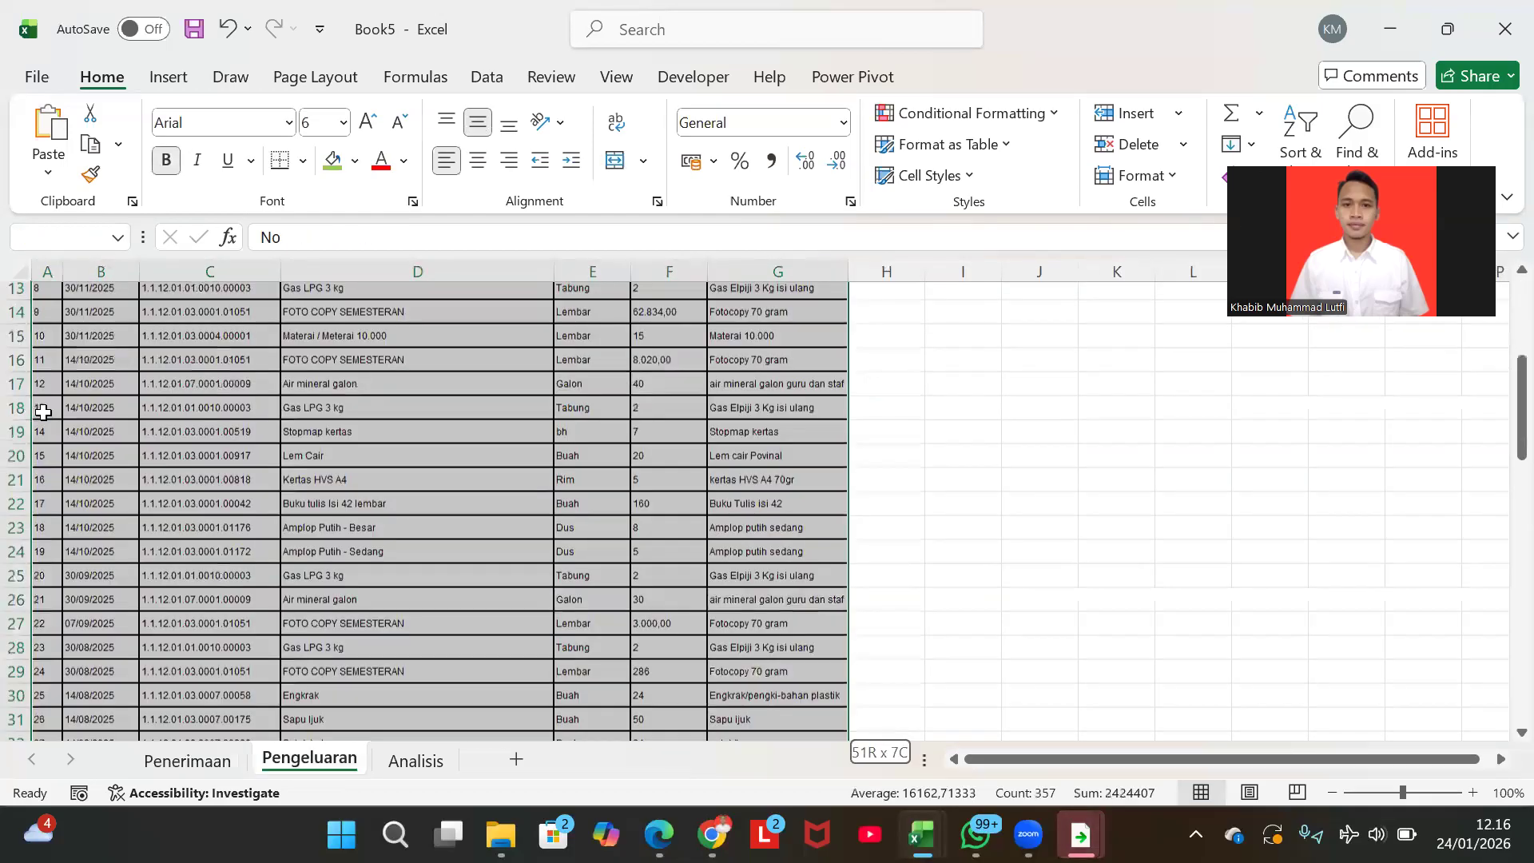
key("alt+a")
key("t")
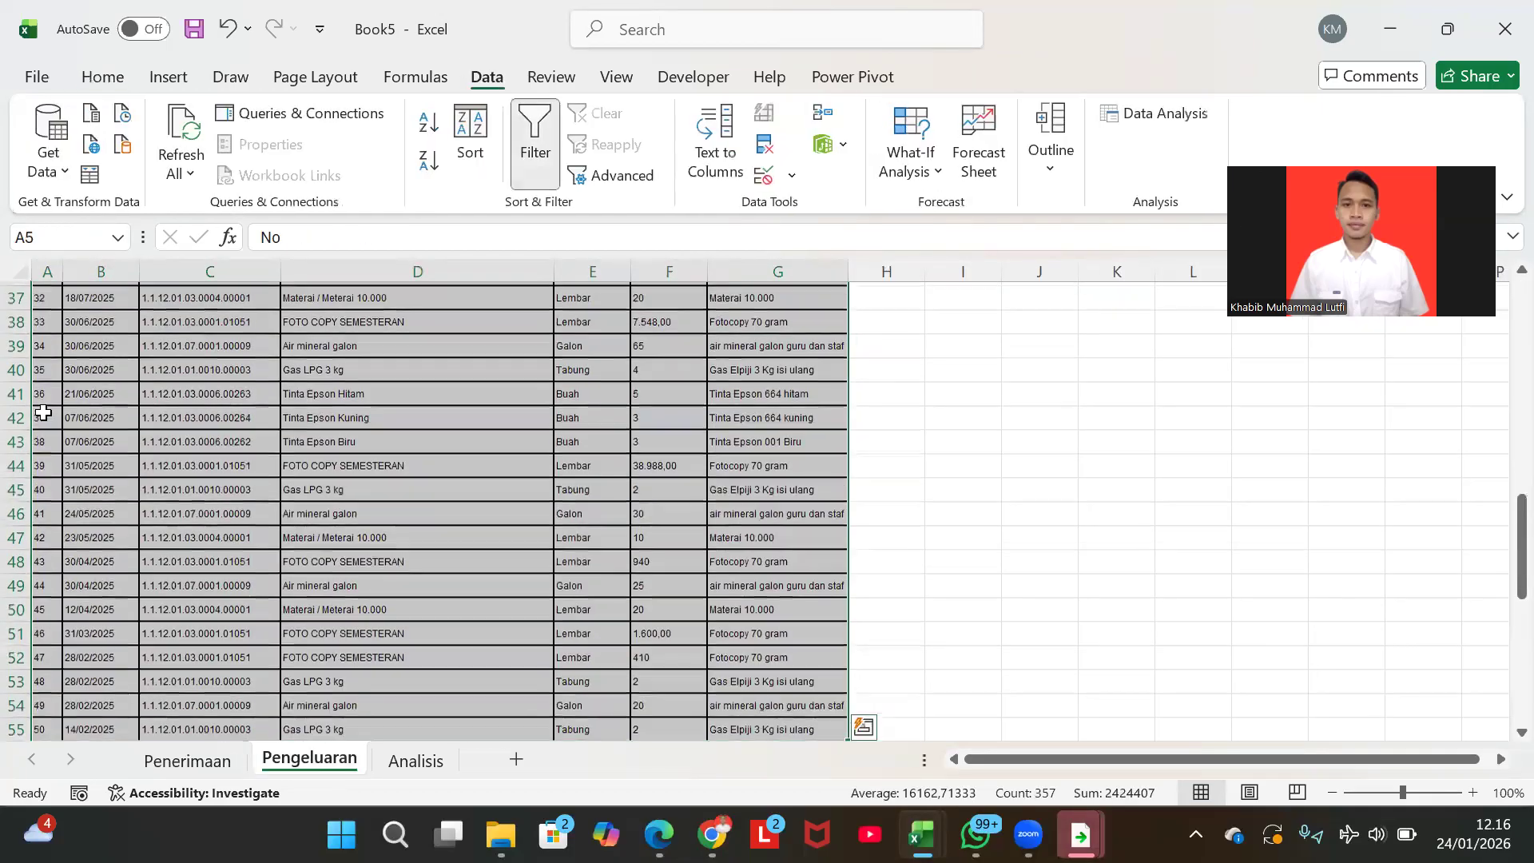
scroll(43, 412, "up", 12)
left_click(232, 499)
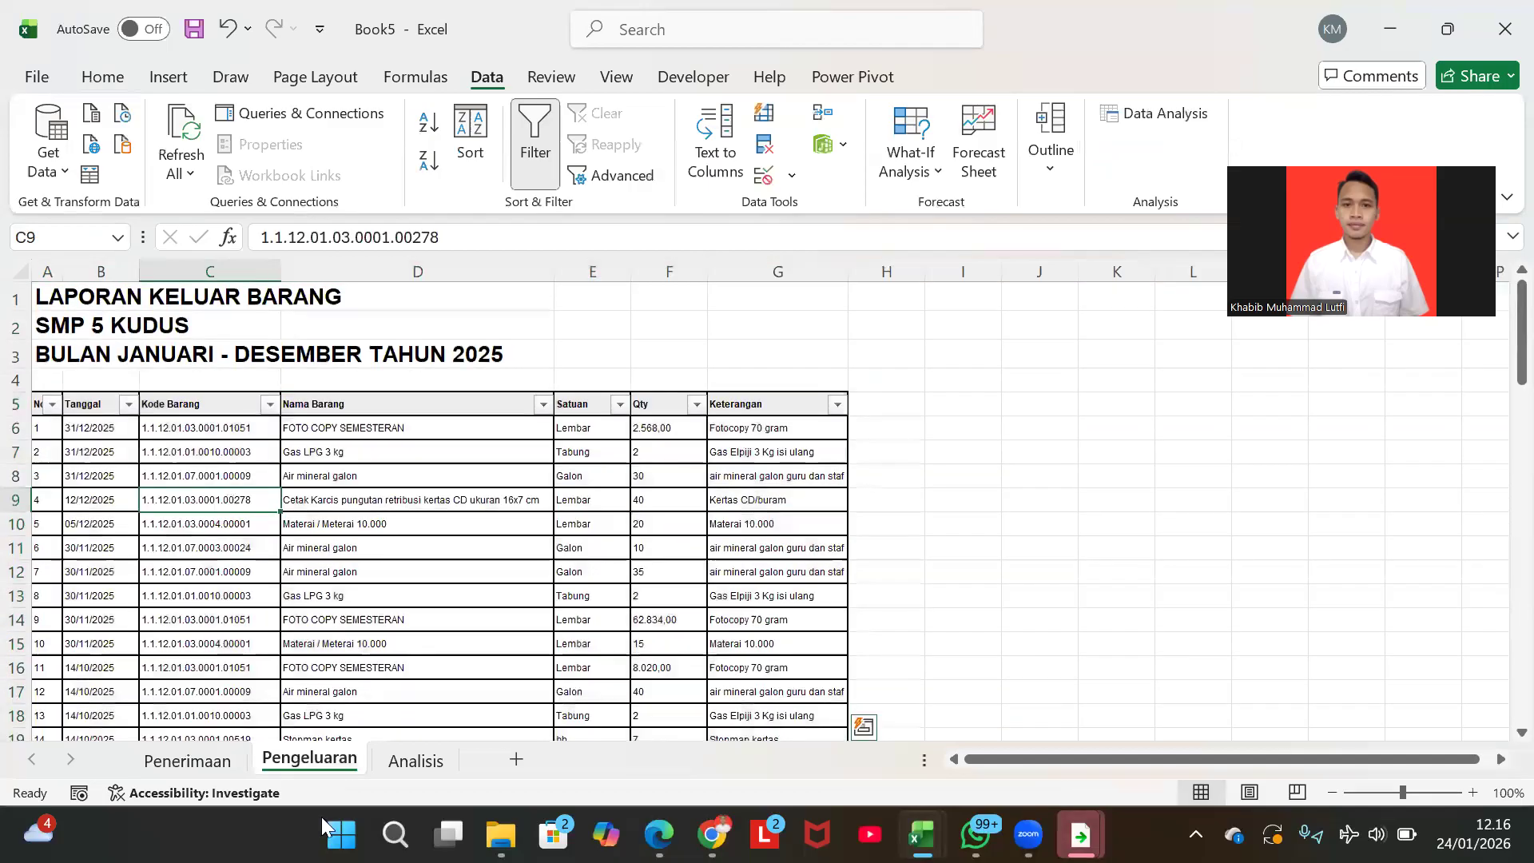
left_click(201, 763)
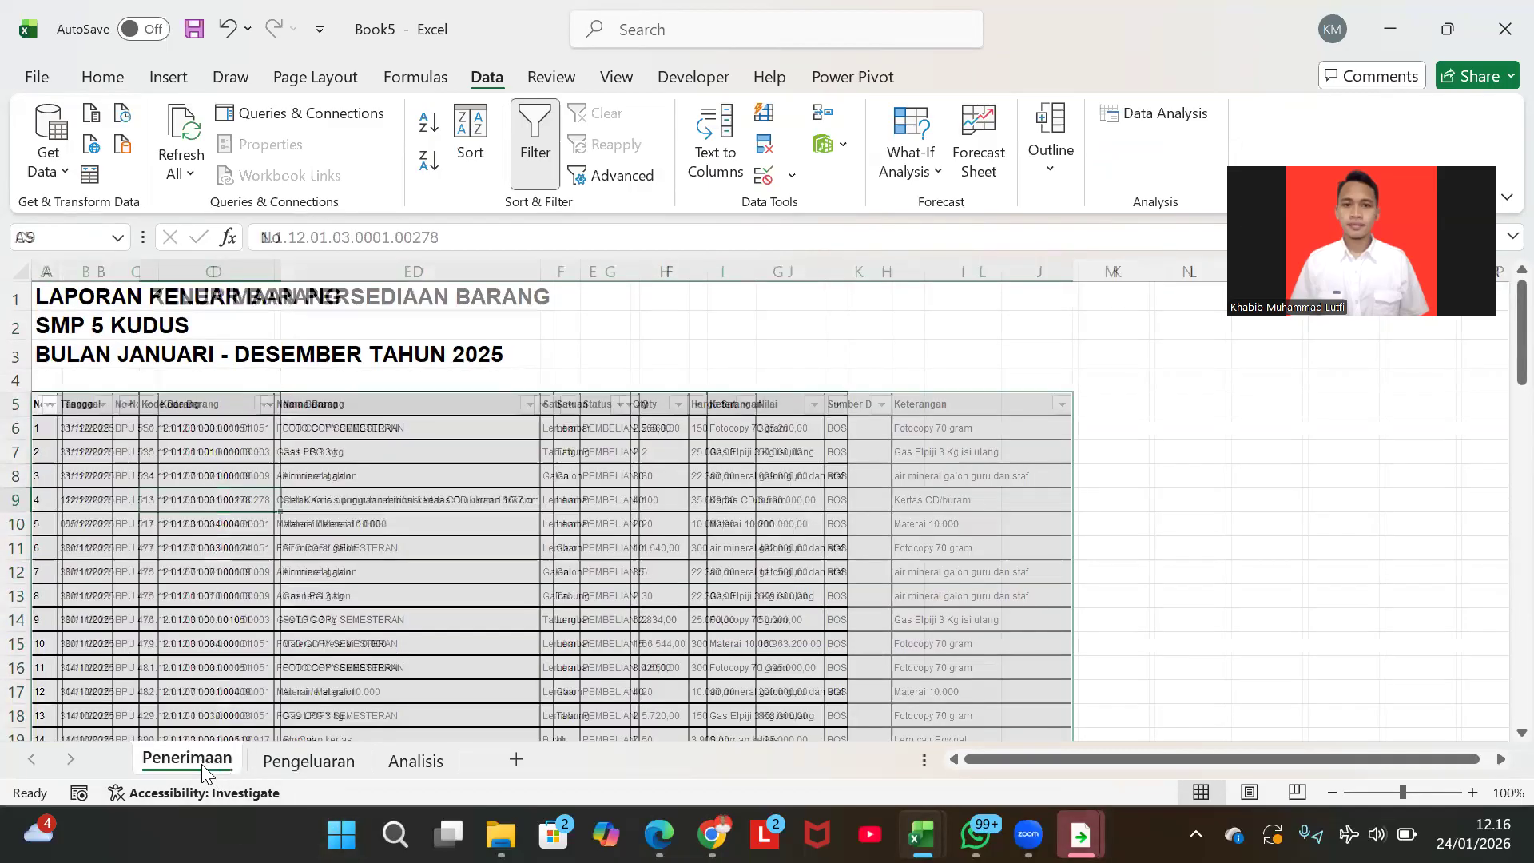
left_click(307, 760)
left_click(215, 763)
left_click(307, 761)
- Filter the Nama Barang column on the Penerimaan sheet to items matching "galon"
left_click(200, 763)
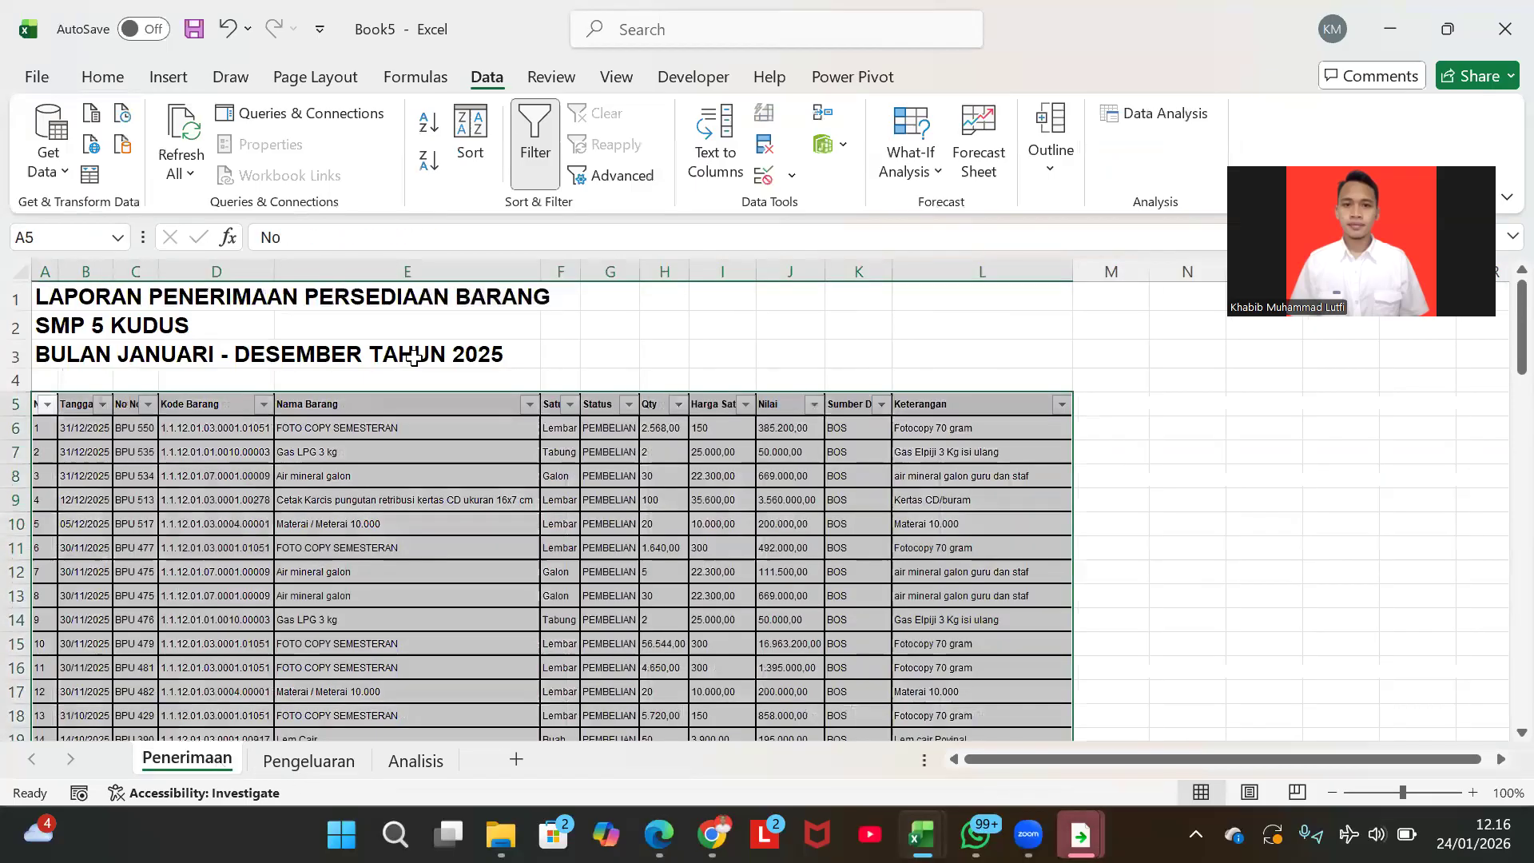
left_click(468, 405)
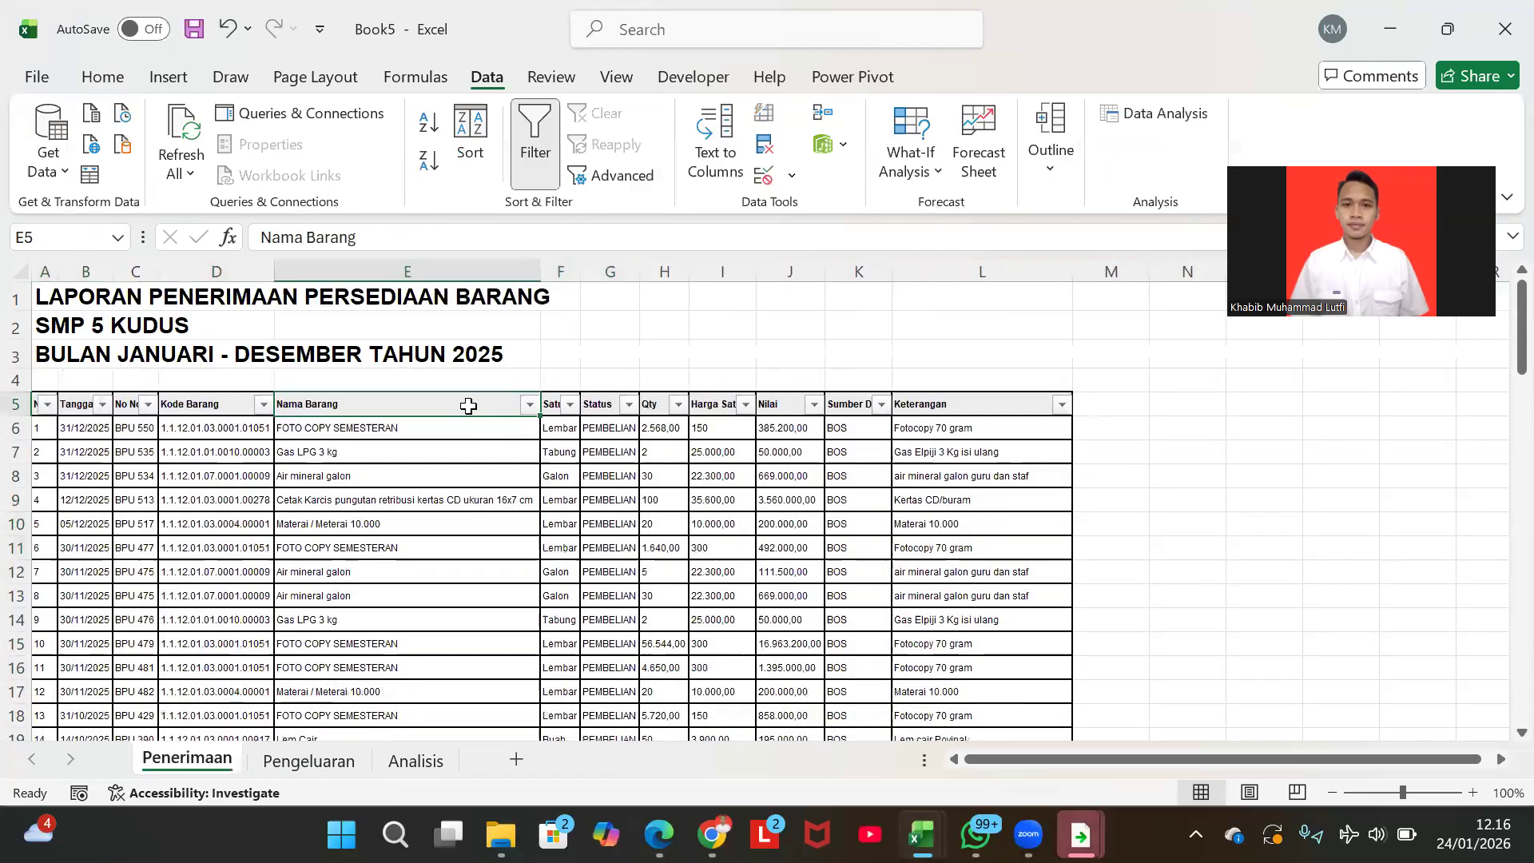
left_click(530, 404)
left_click(284, 520)
type("galon")
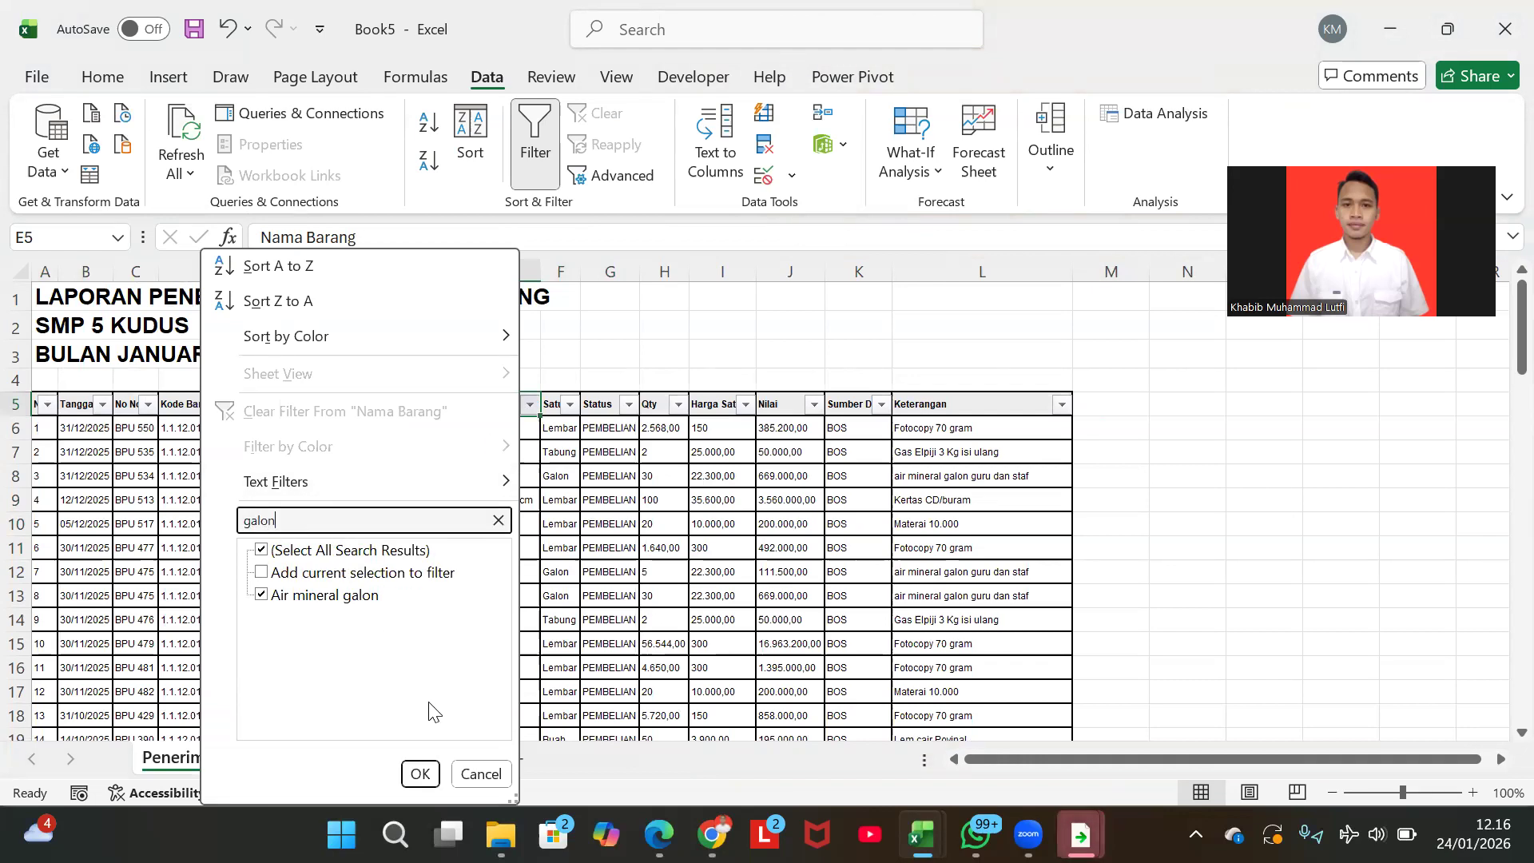
left_click(433, 777)
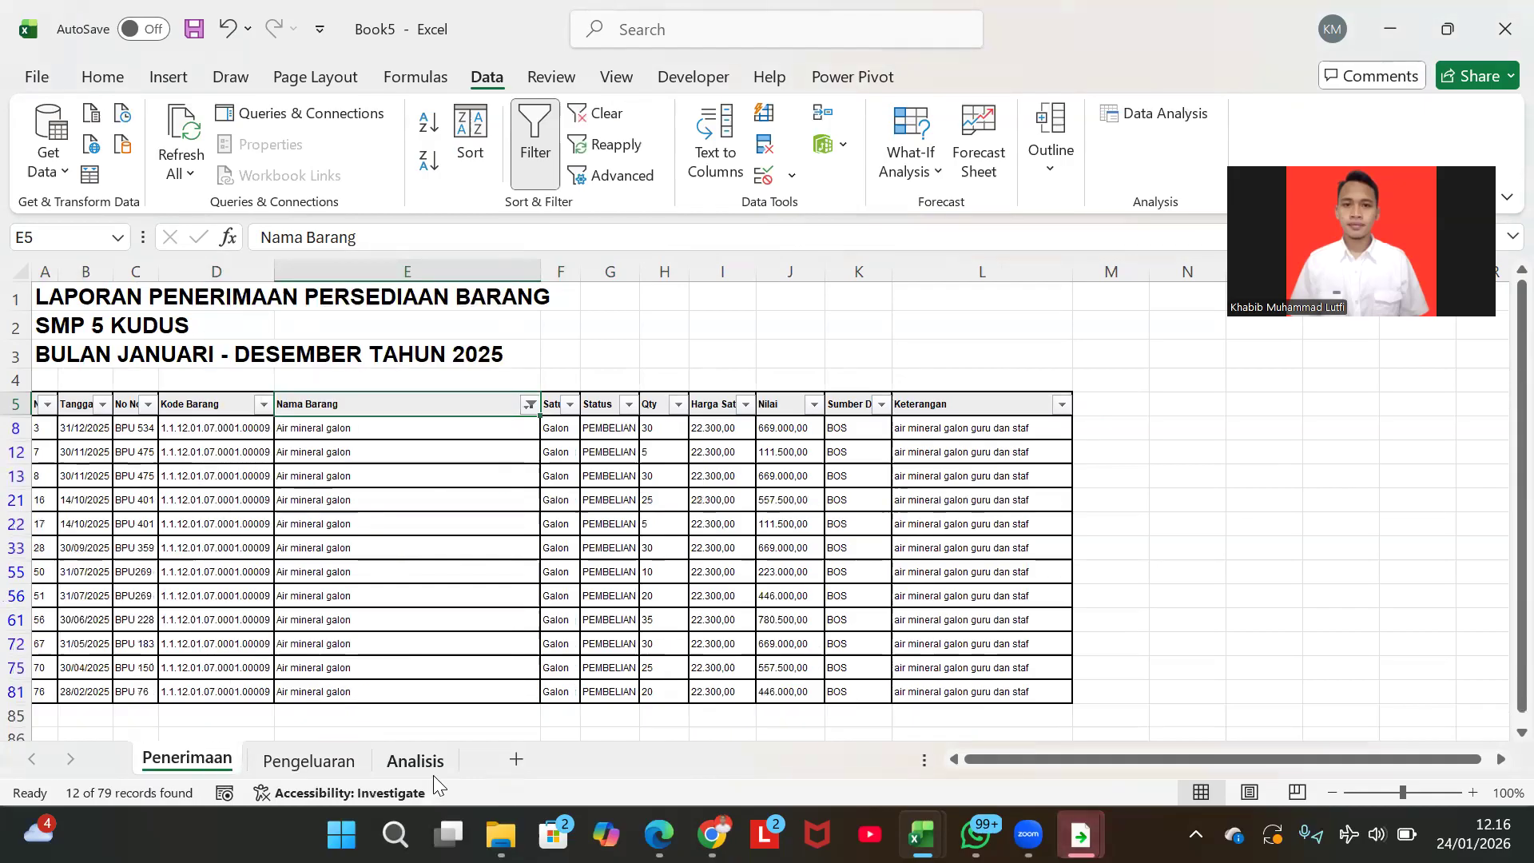
- Filter the Nama Barang column on the Pengeluaran sheet to items matching "galon"
left_click(334, 763)
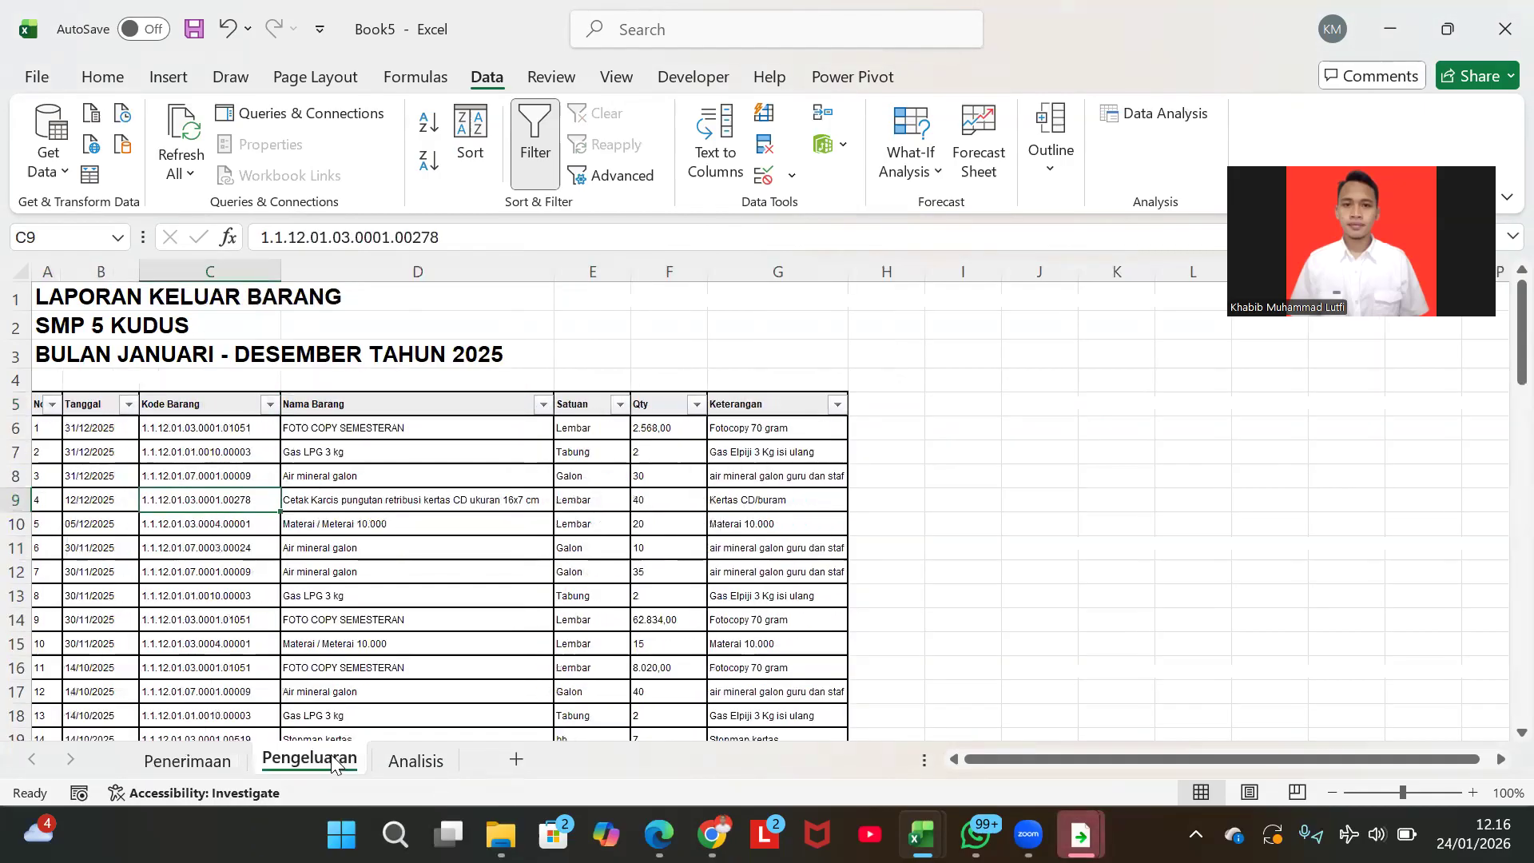
left_click(543, 400)
left_click(417, 518)
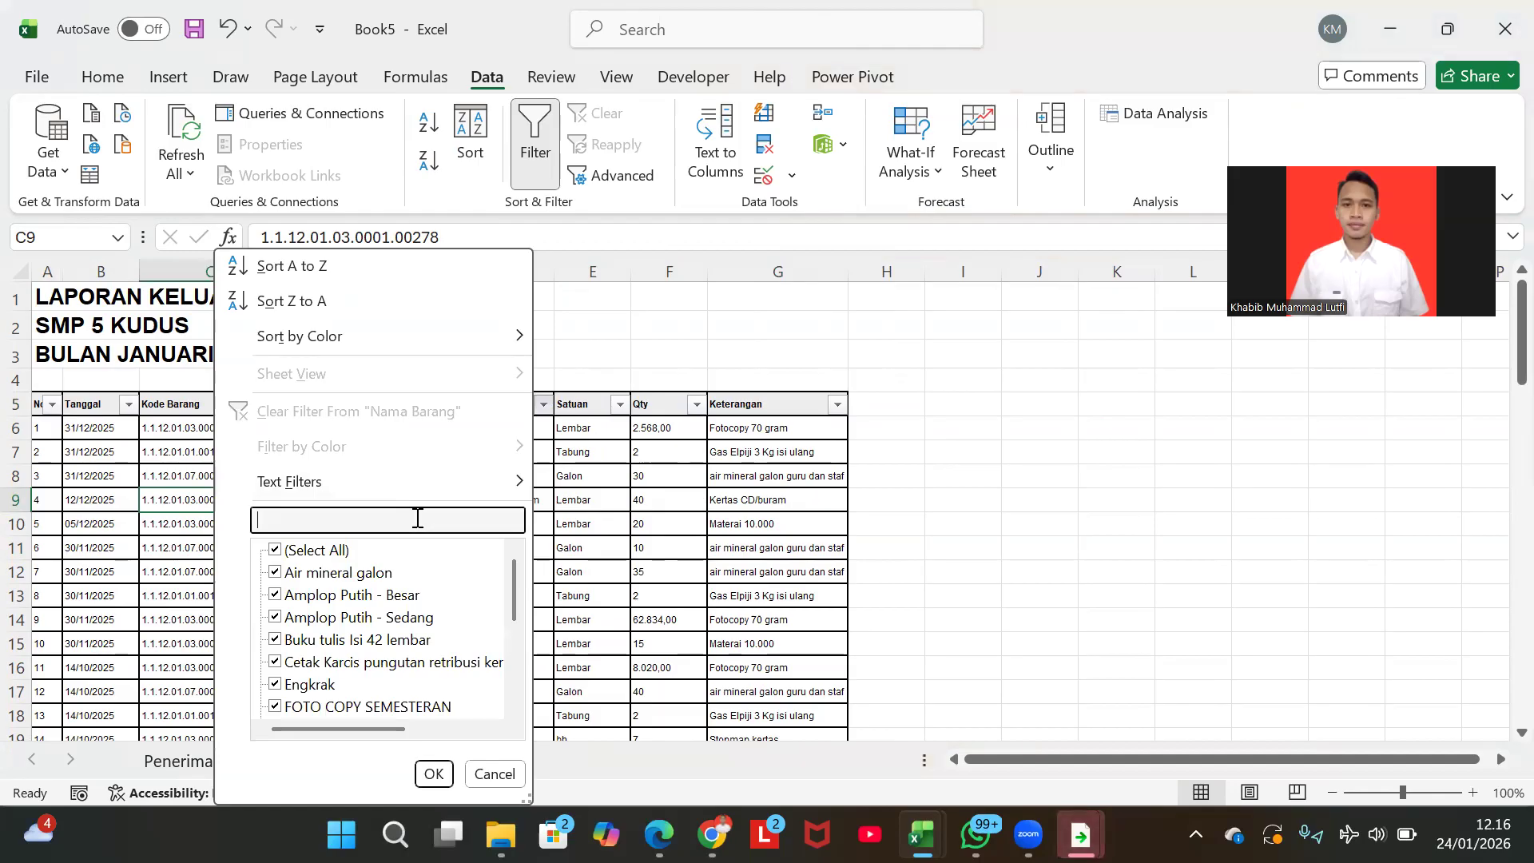
type("galon")
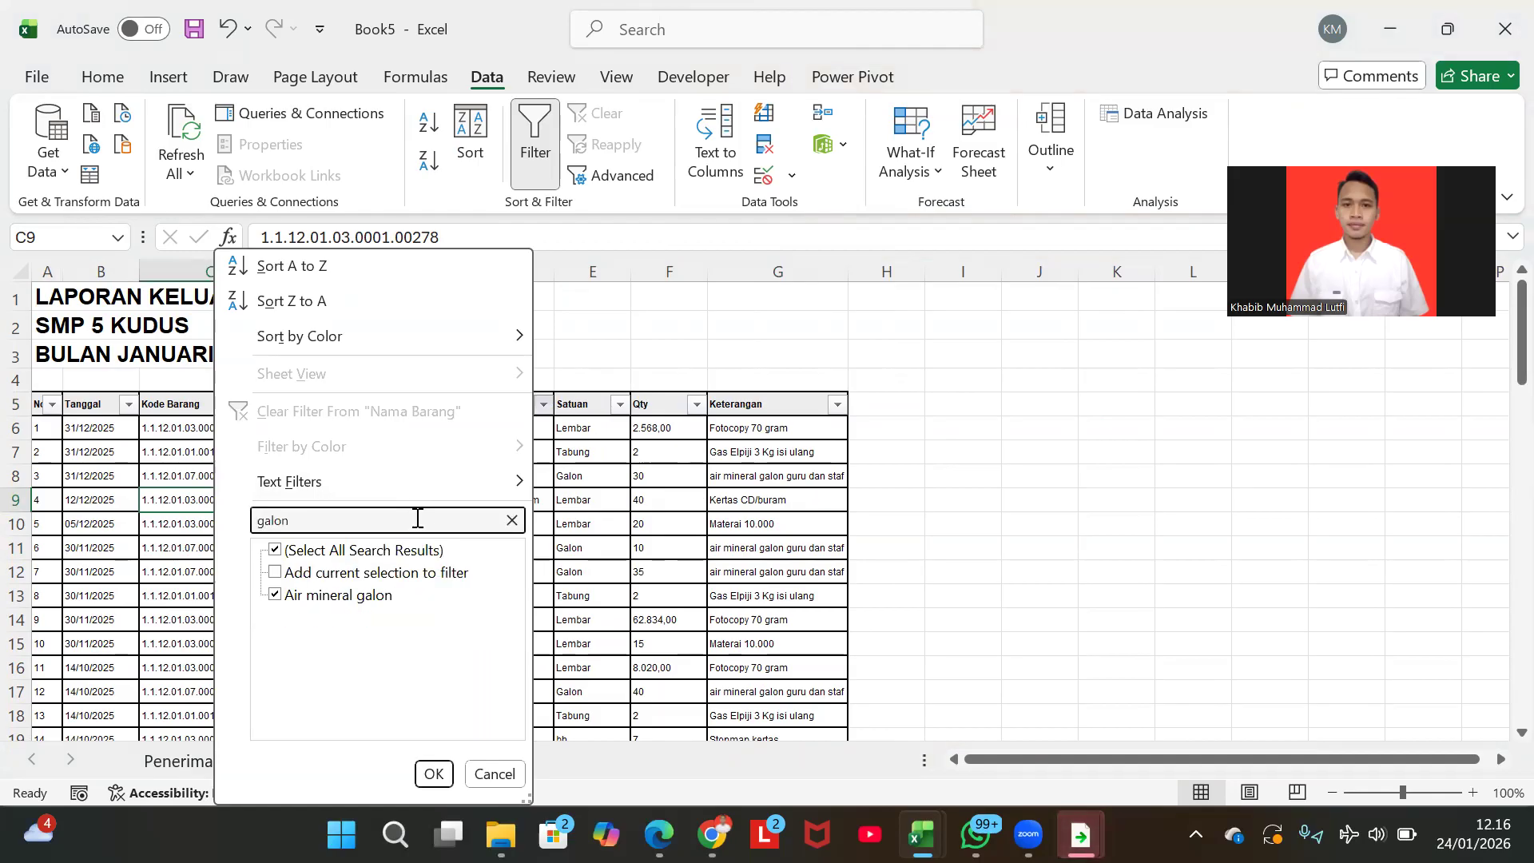
key("Return")
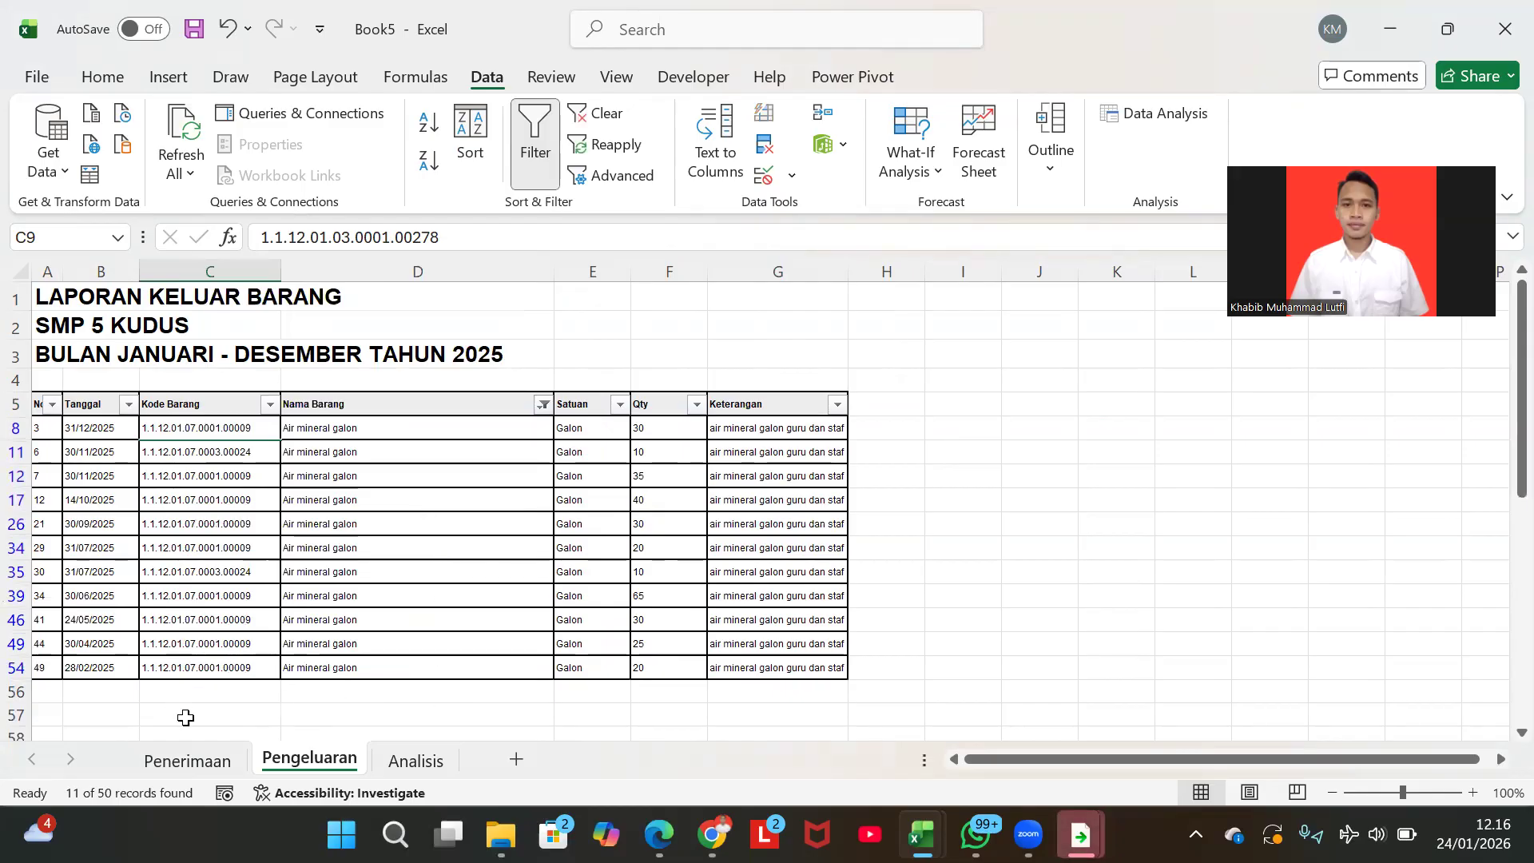
- Copy the filtered Penerimaan table from Tanggal through Keterangan and paste it at cell A3 of the Analisis sheet
left_click(197, 763)
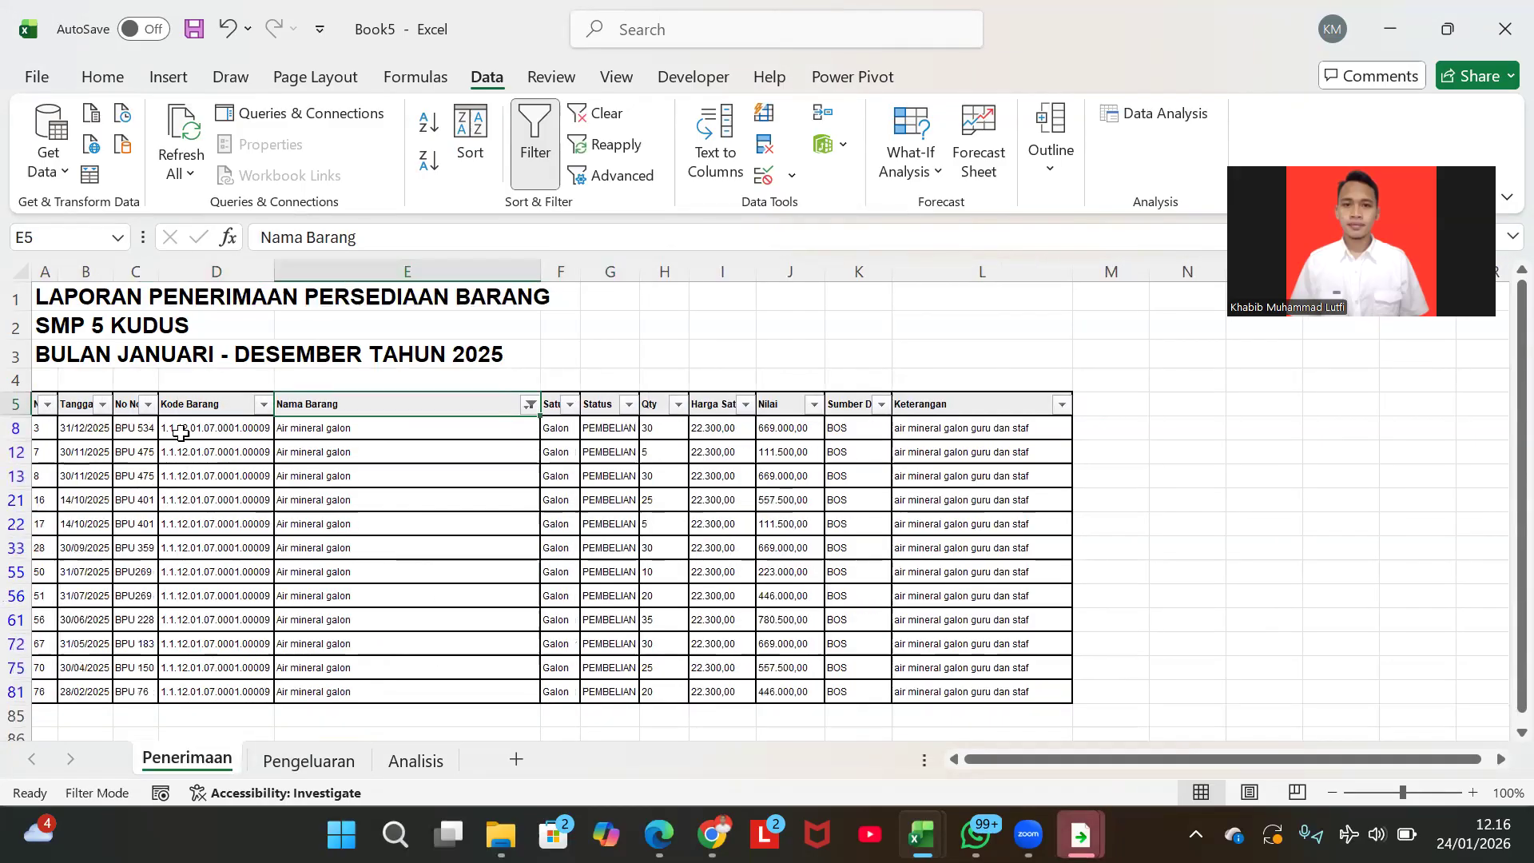
left_click(71, 406)
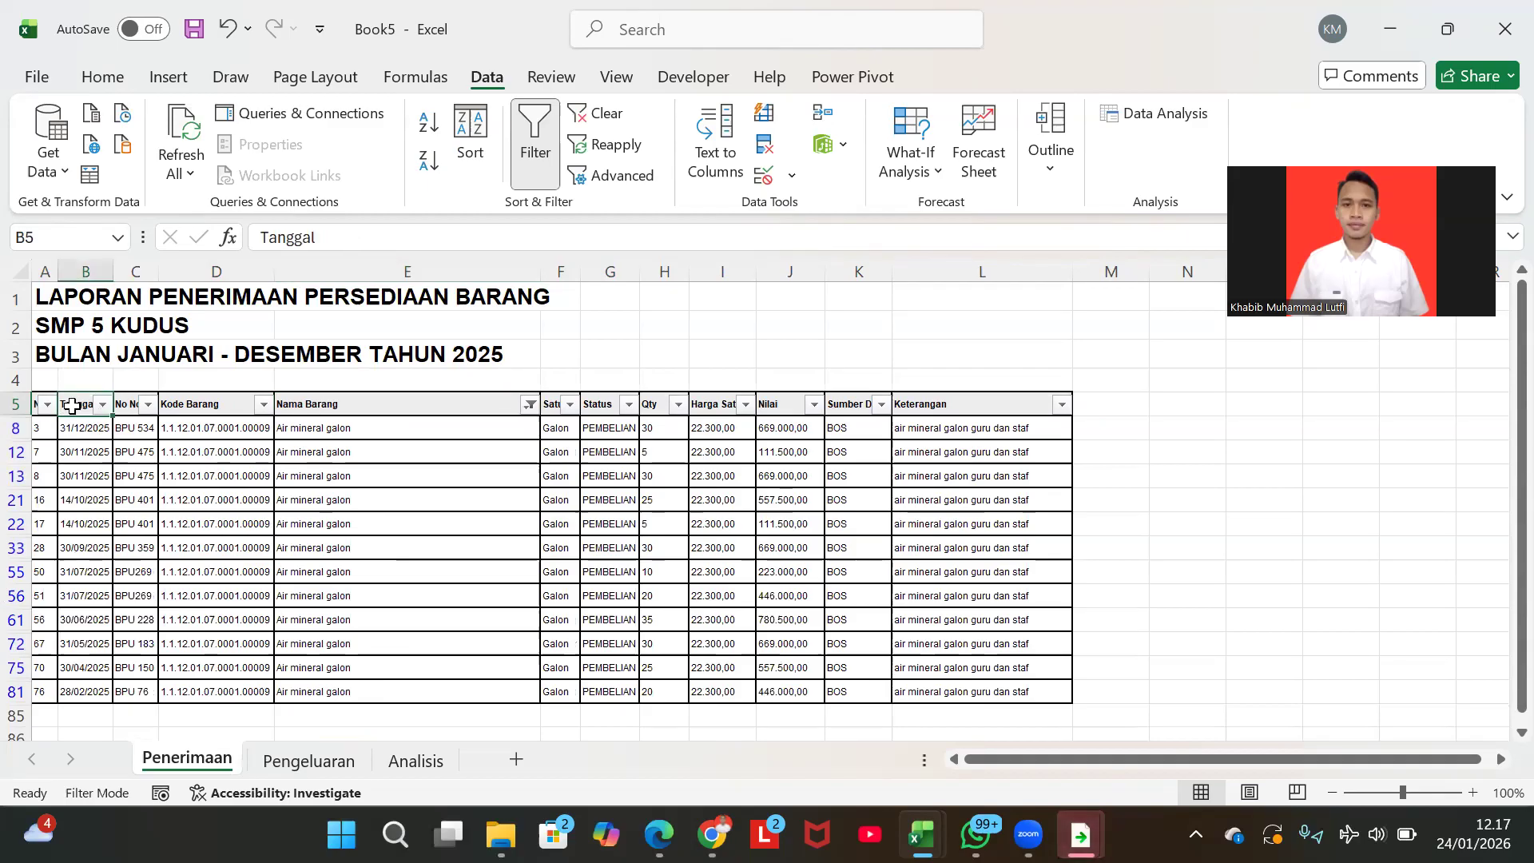
key("ctrl+shift+Right")
key("ctrl+shift+Down")
key("ctrl+c")
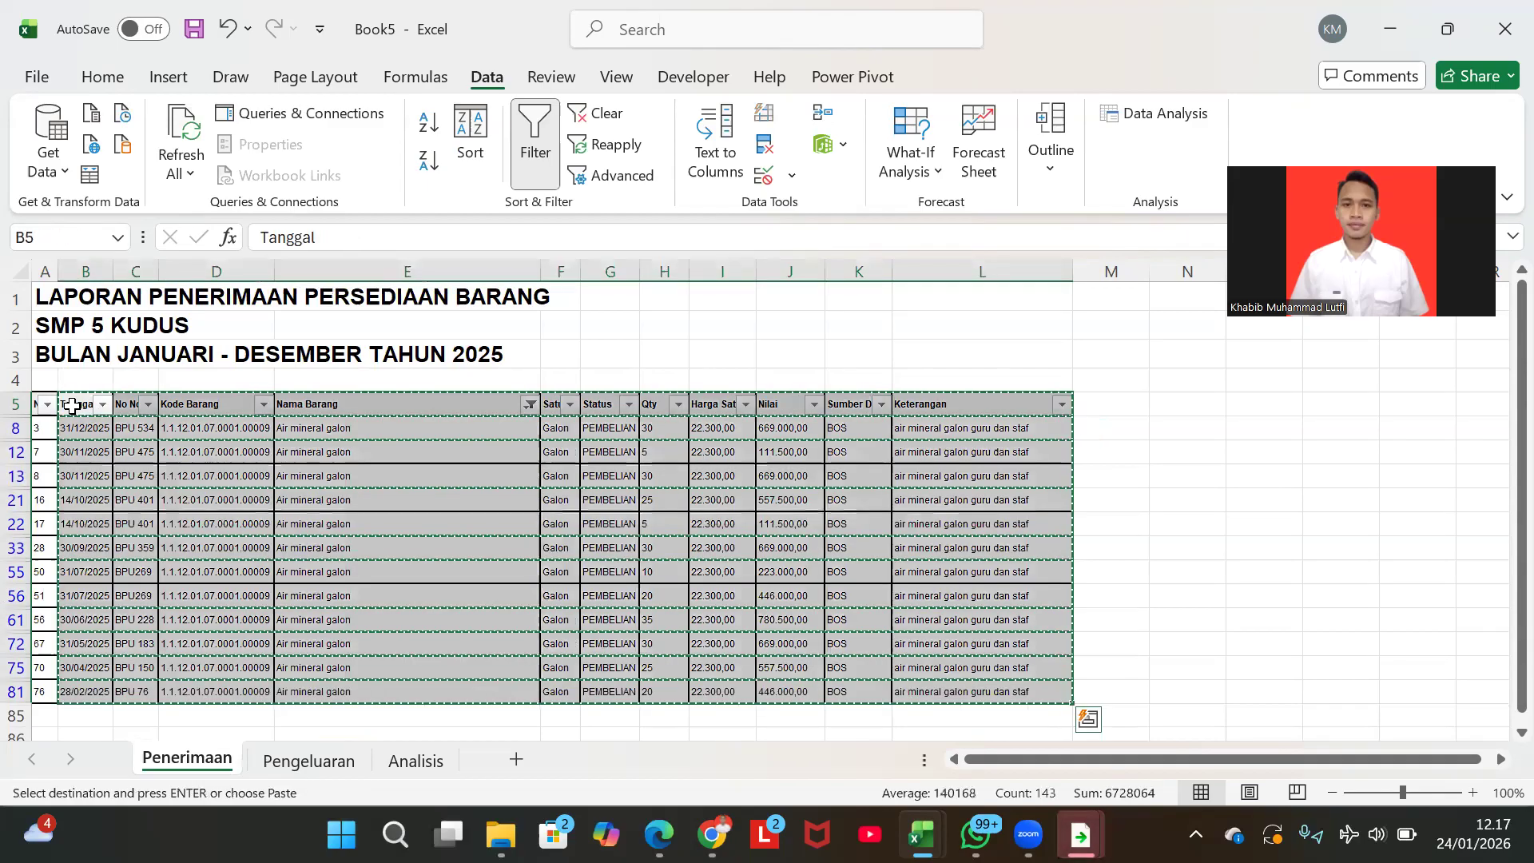
left_click(413, 763)
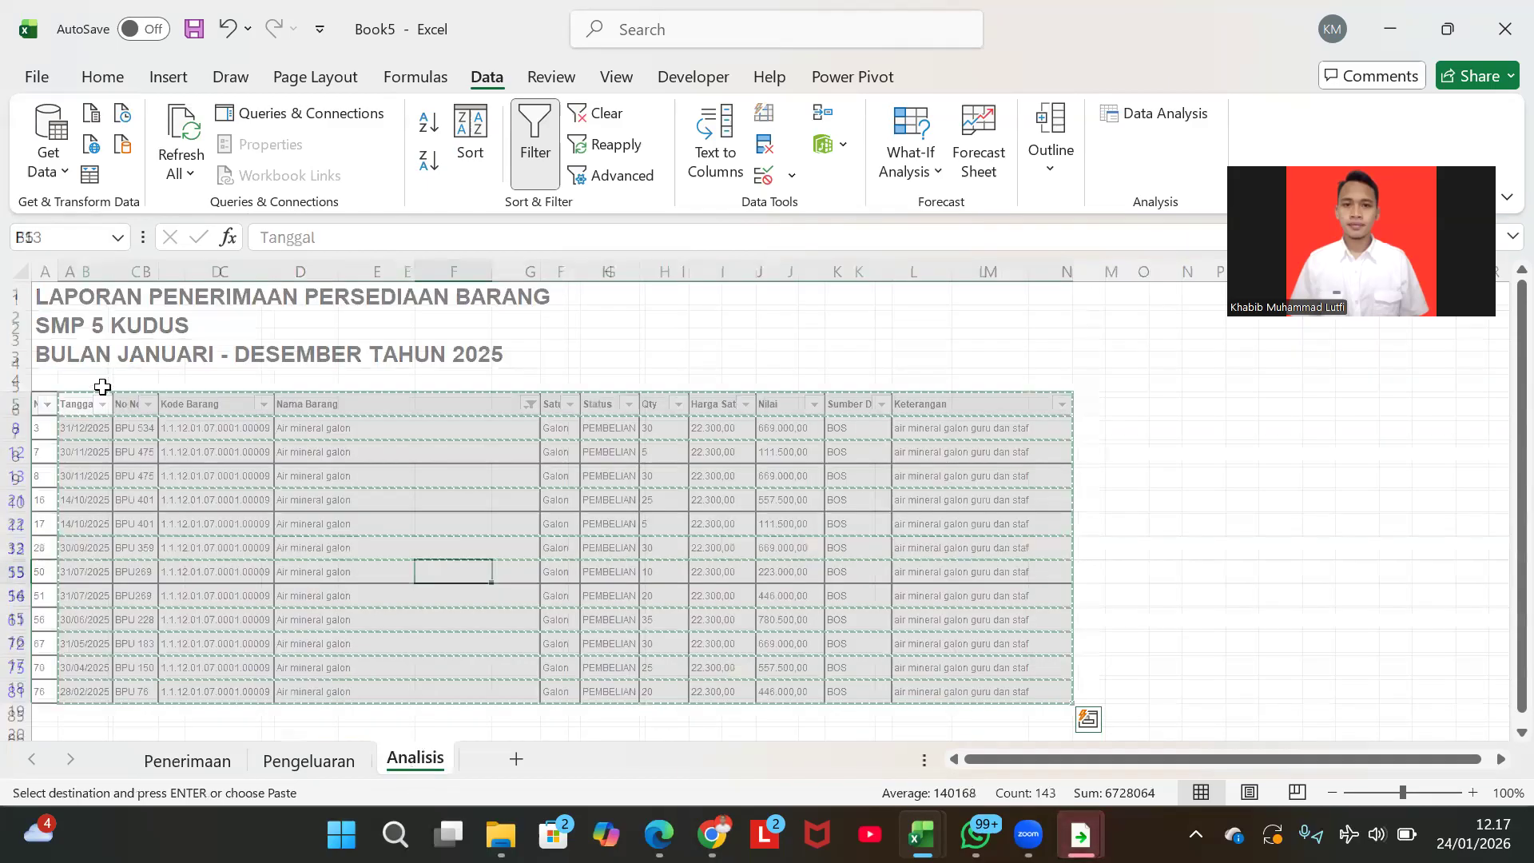
left_click(64, 350)
key("ctrl+v")
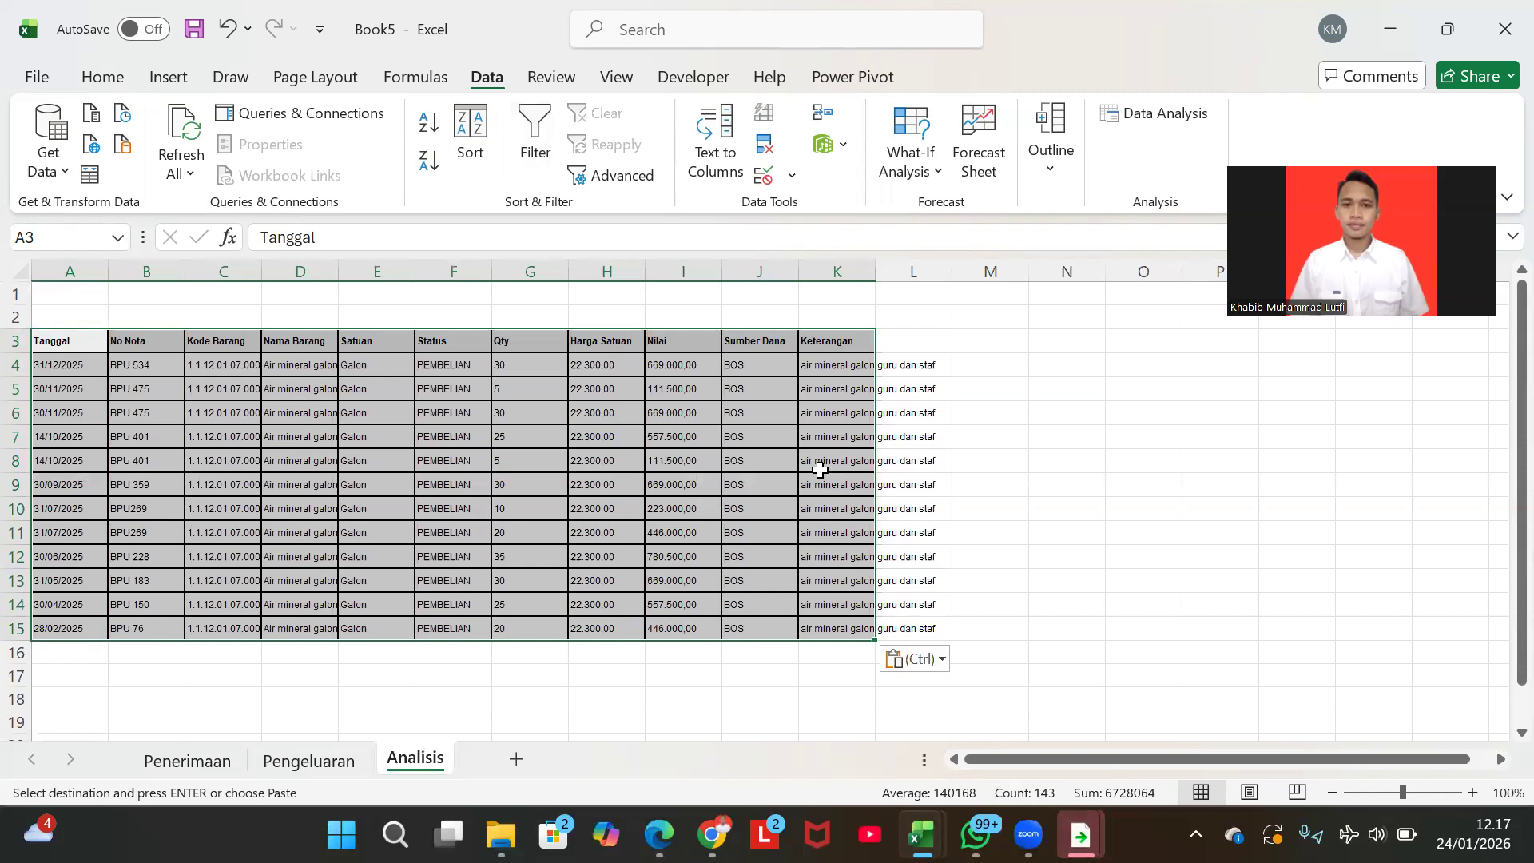
- Delete the Keterangan column from the pasted receipts table and widen its Nama Barang column to show the full item names
left_click(817, 463)
left_click(836, 275)
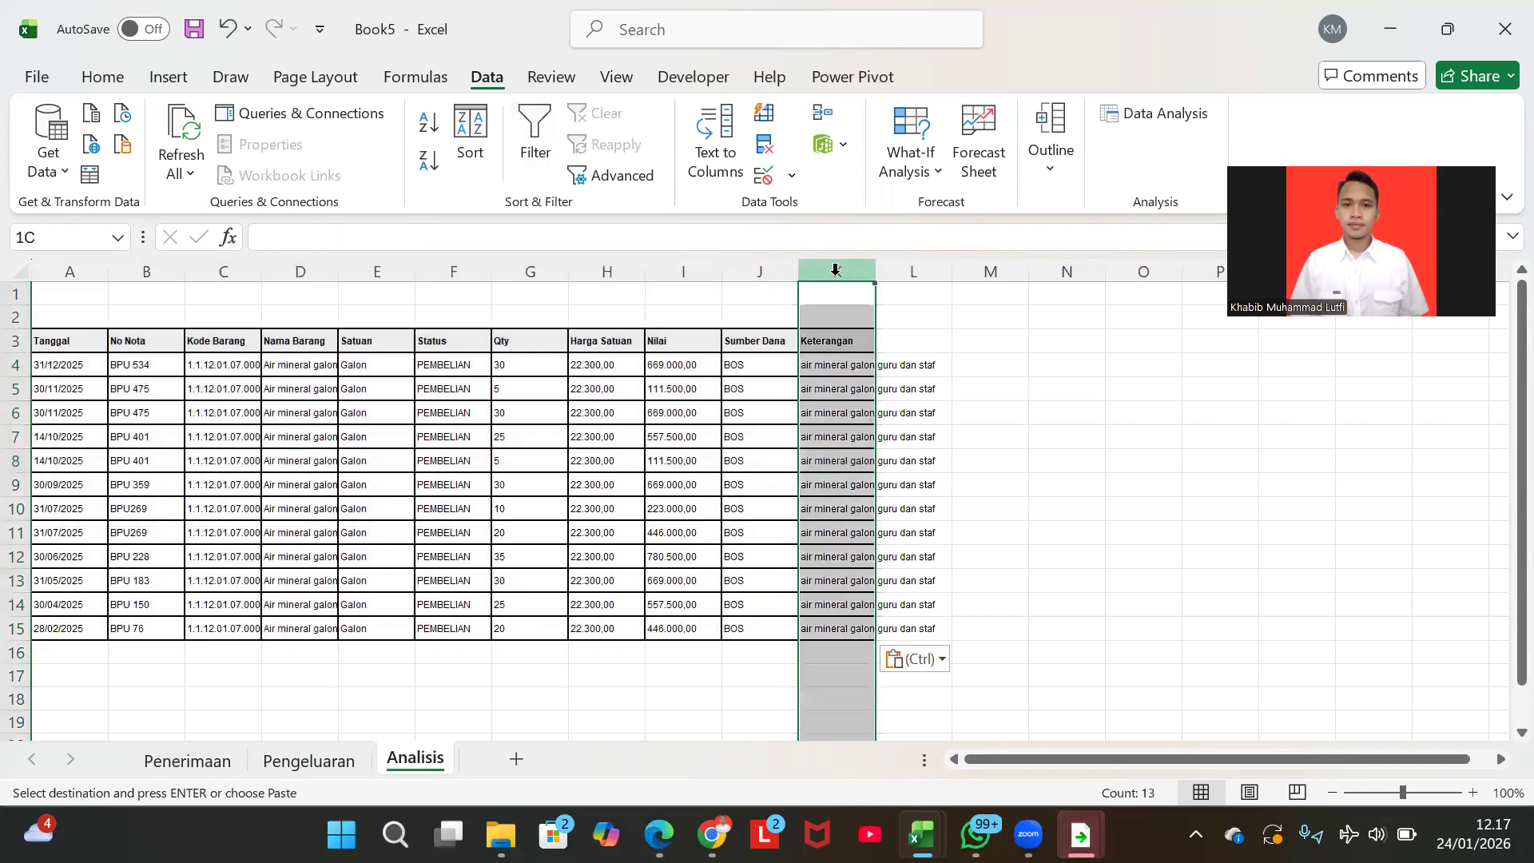
right_click(836, 275)
left_click(900, 692)
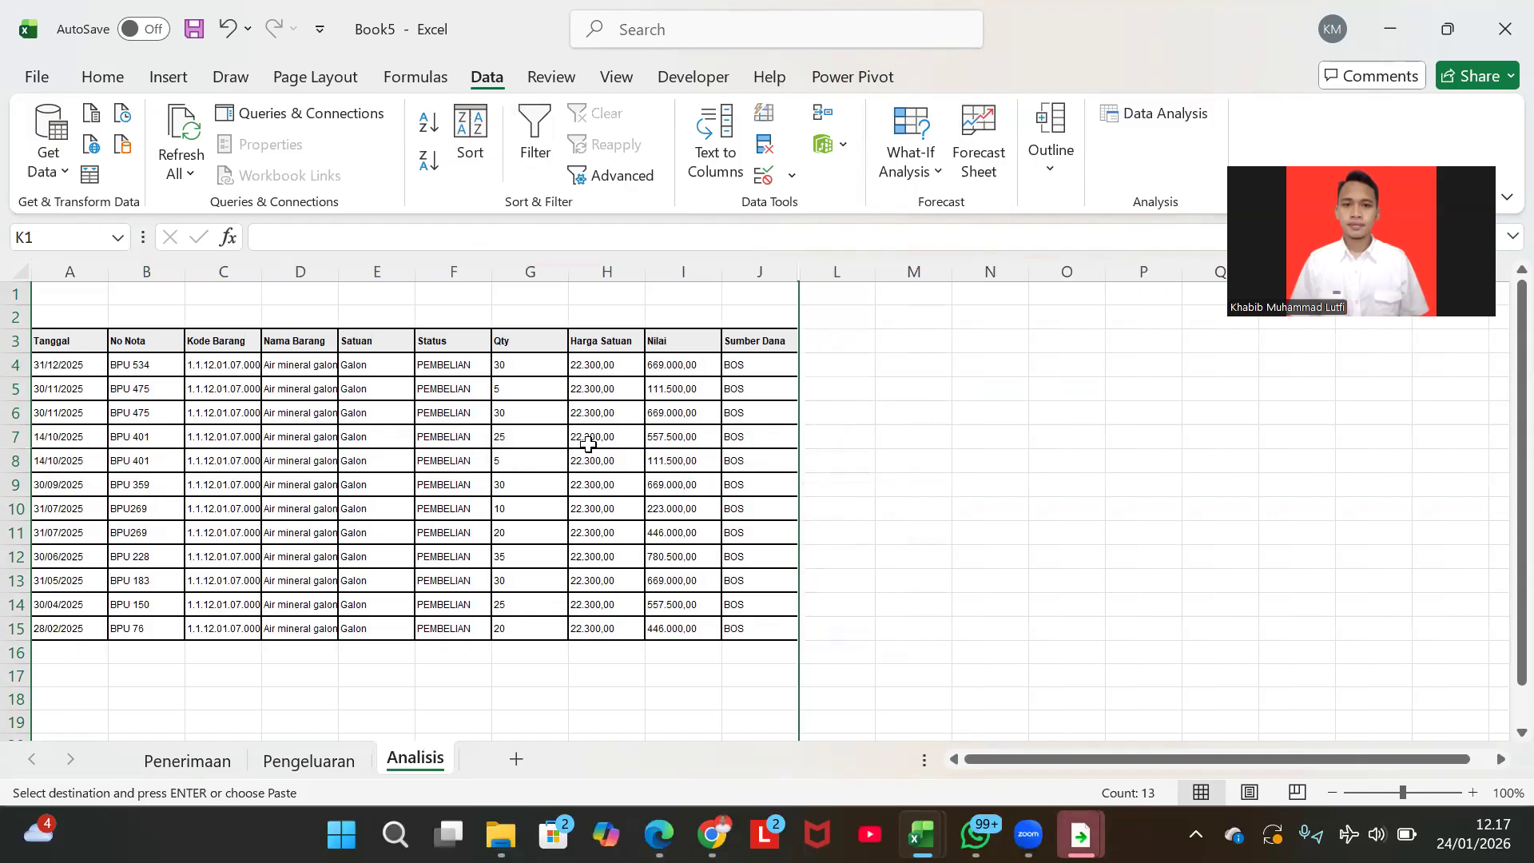
left_click_drag(336, 272, 375, 274)
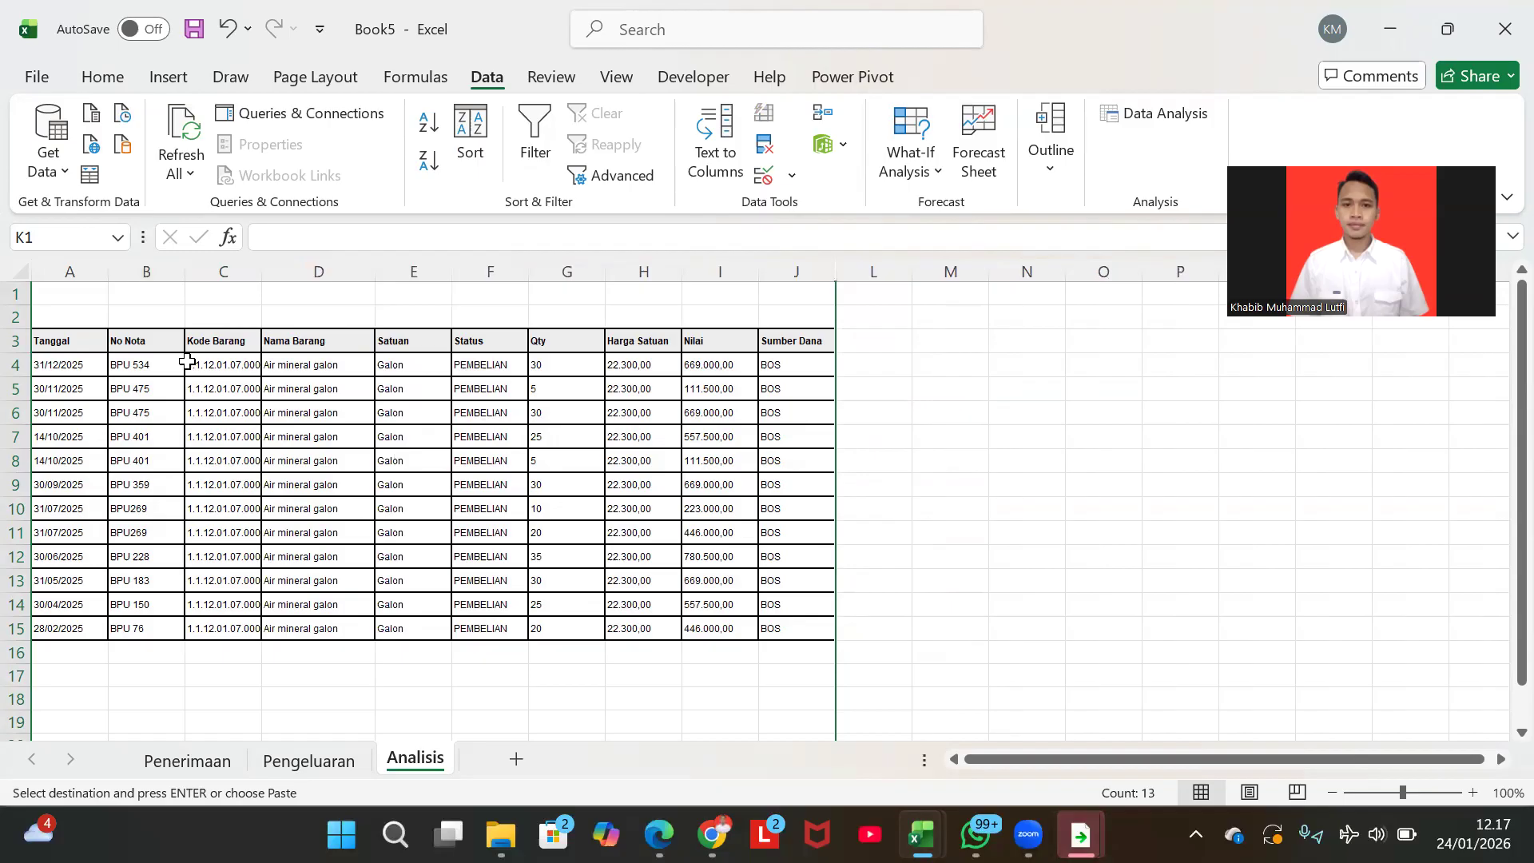
- Copy the filtered Pengeluaran table from Tanggal through Keterangan to cell M3 of Analisis, and widen its Kode Barang and Nama Barang columns
left_click(313, 761)
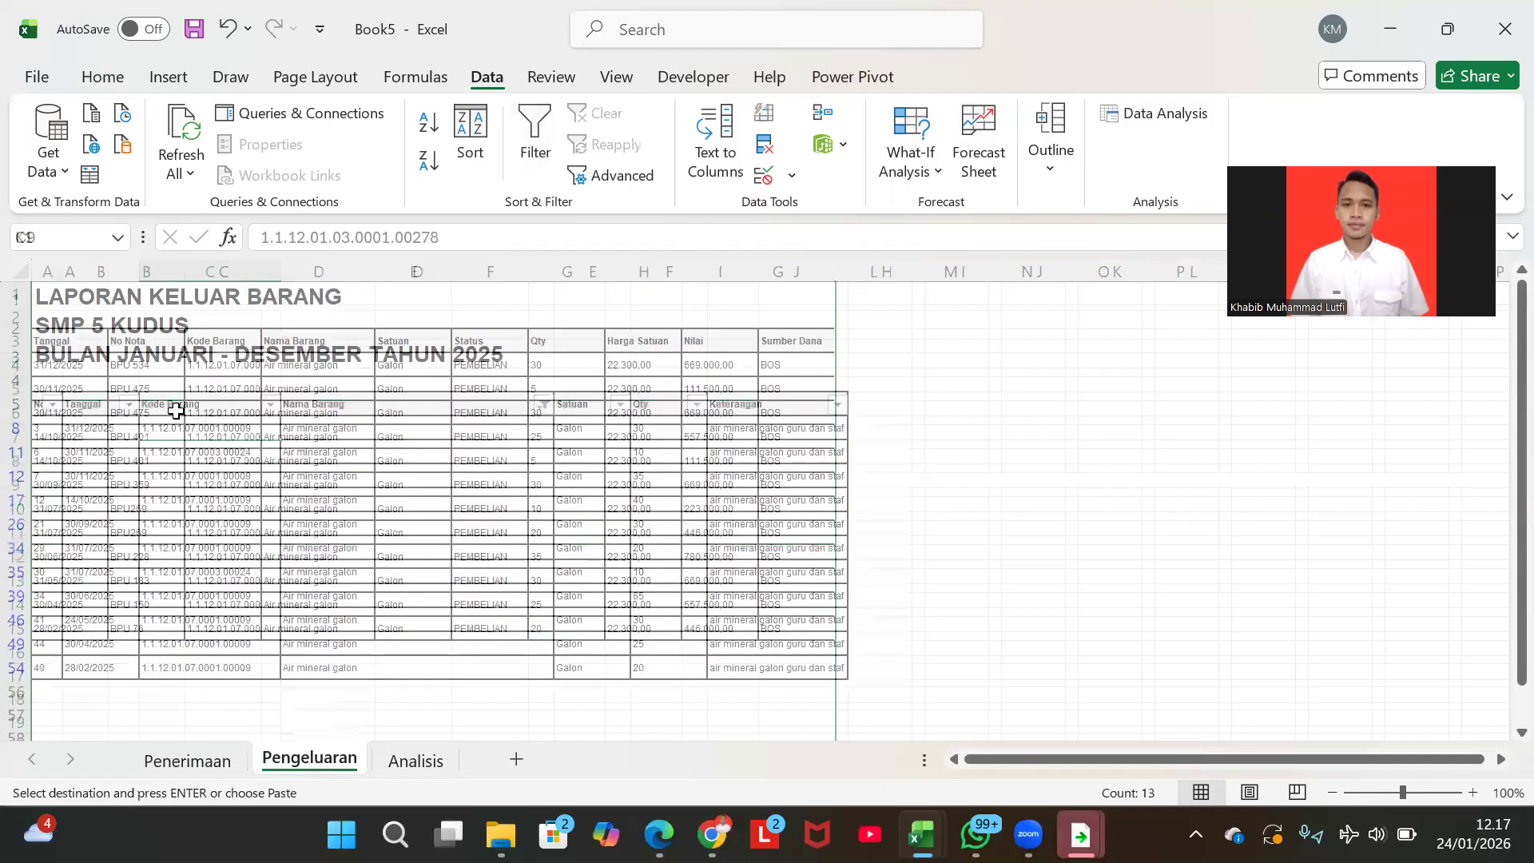
key("ctrl+shift+Down")
key("ctrl+shift+Right")
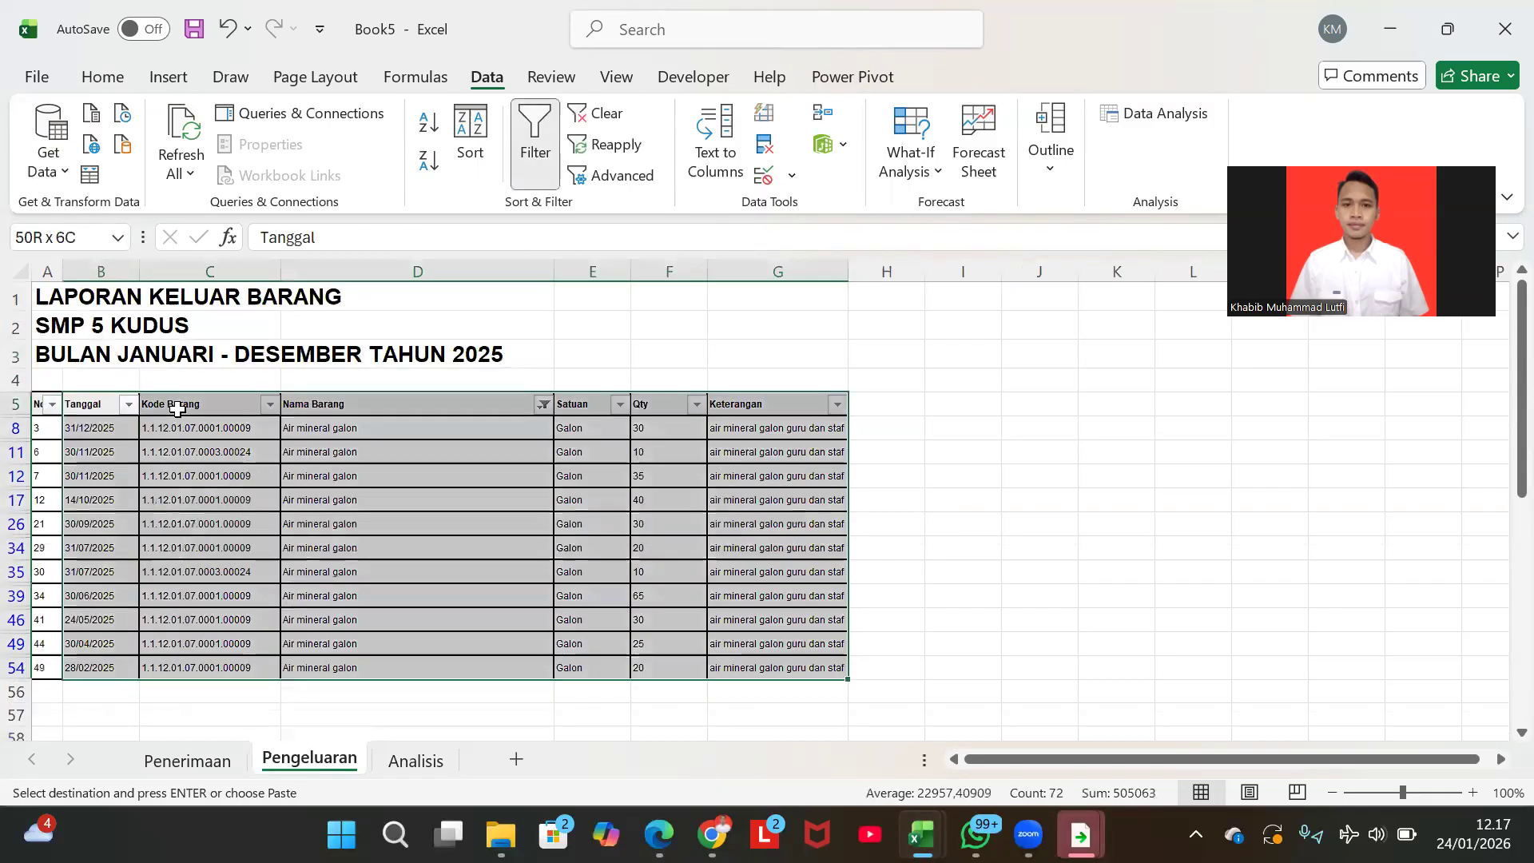
key("ctrl+c")
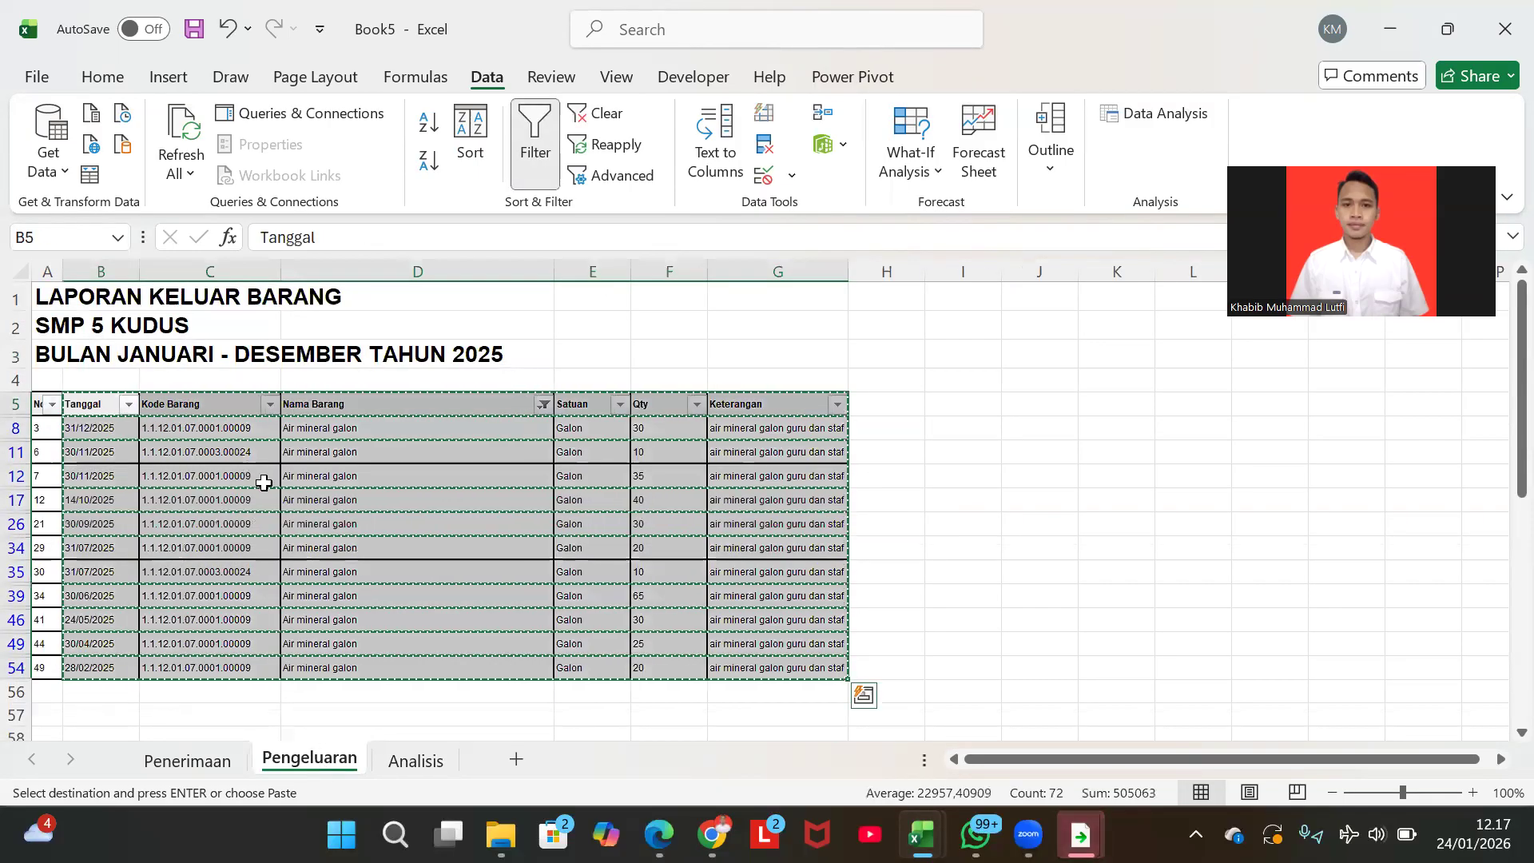
left_click(417, 761)
left_click(939, 340)
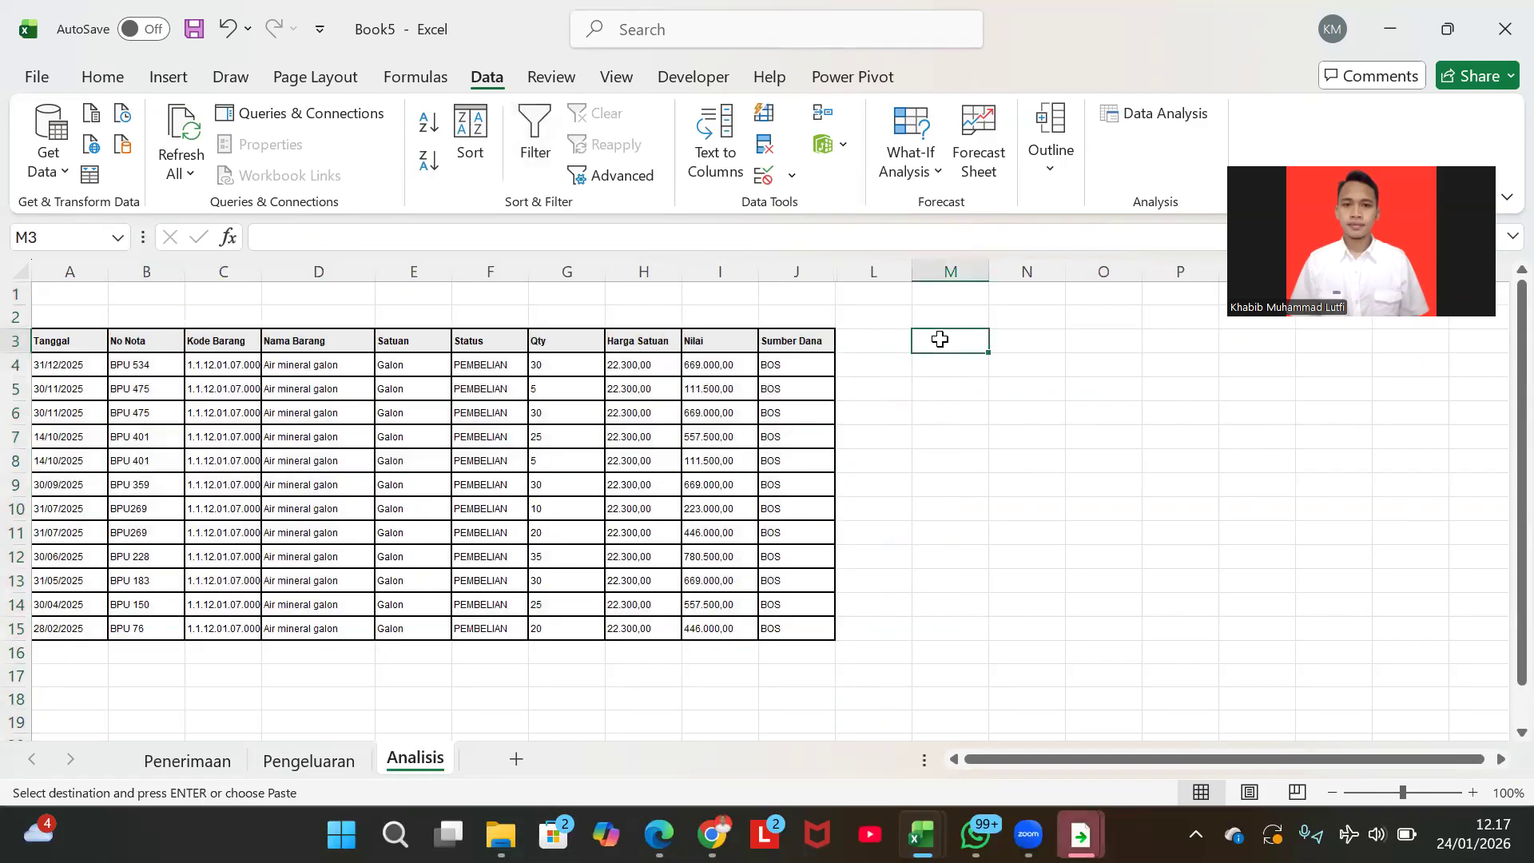
key("ctrl+v")
left_click_drag(1142, 270, 1174, 271)
left_click_drag(1065, 276, 1118, 281)
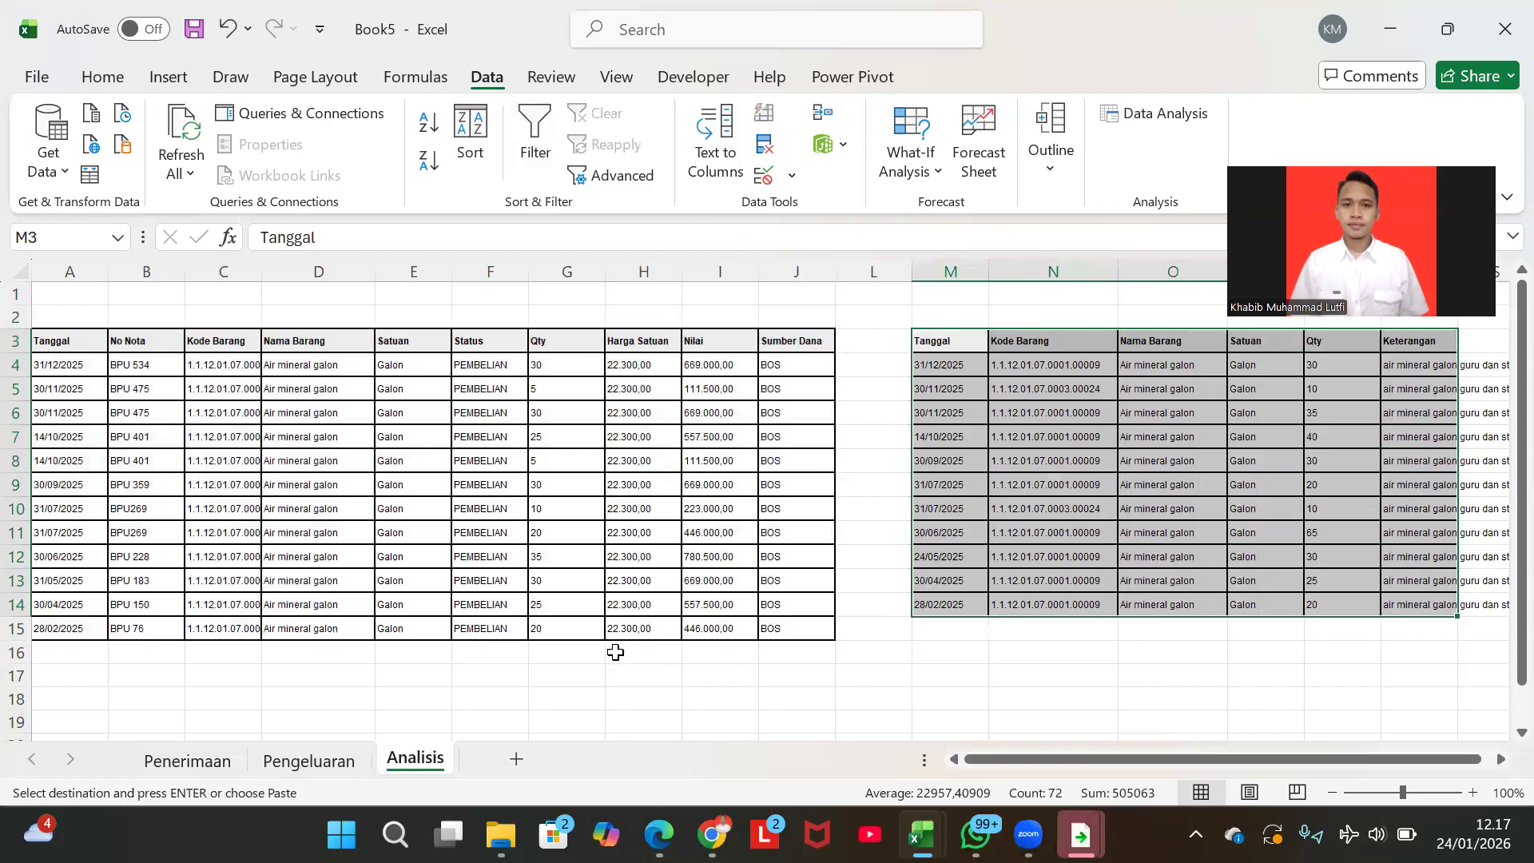
- Sum the receipts table's Qty column in cell G16, covering G4:G15
left_click(565, 657)
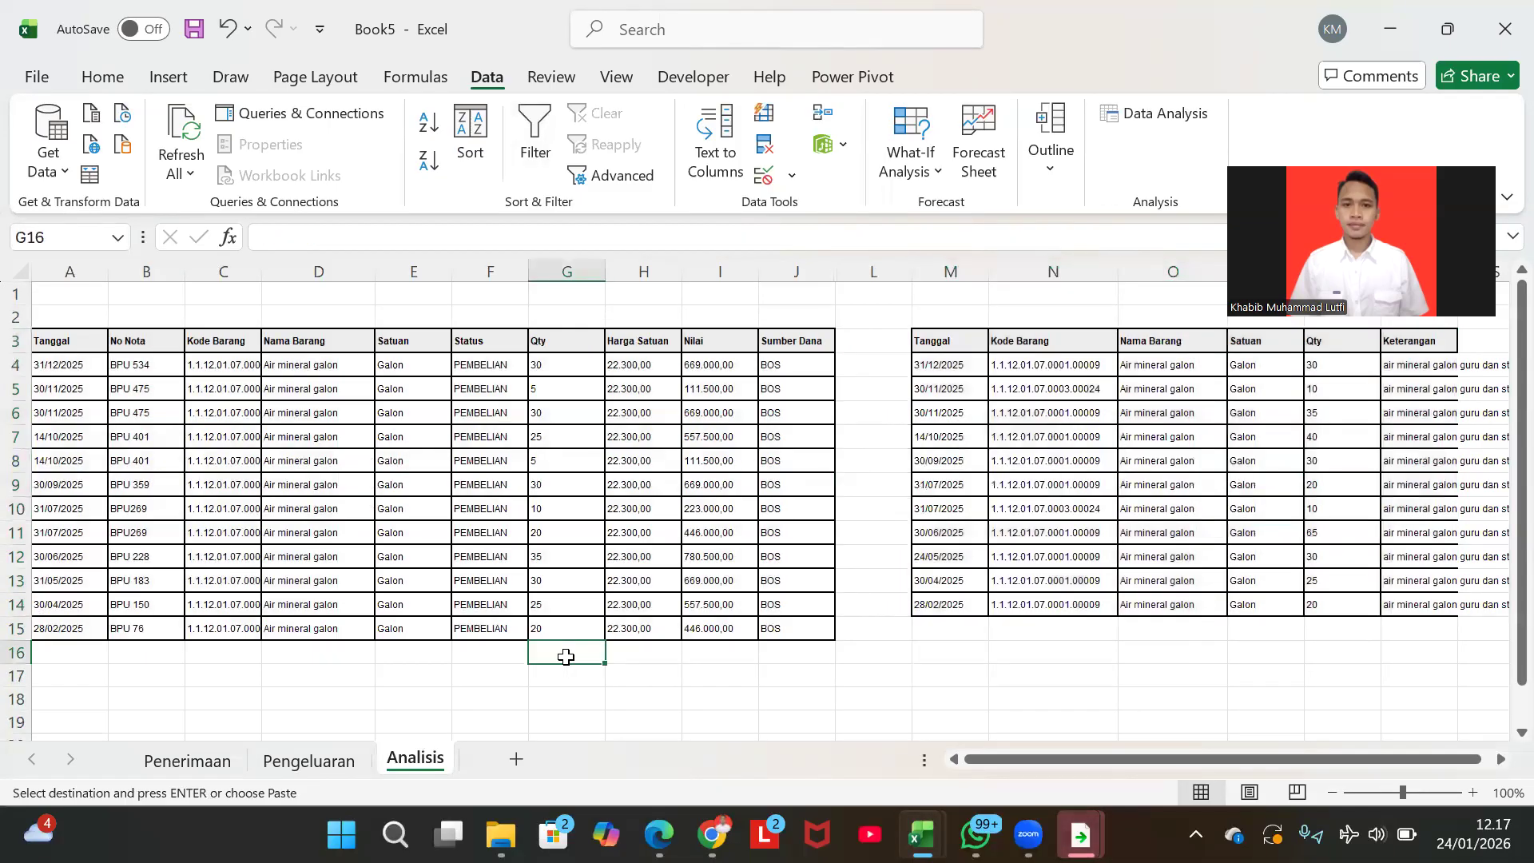
key("alt+equal")
key("Return")
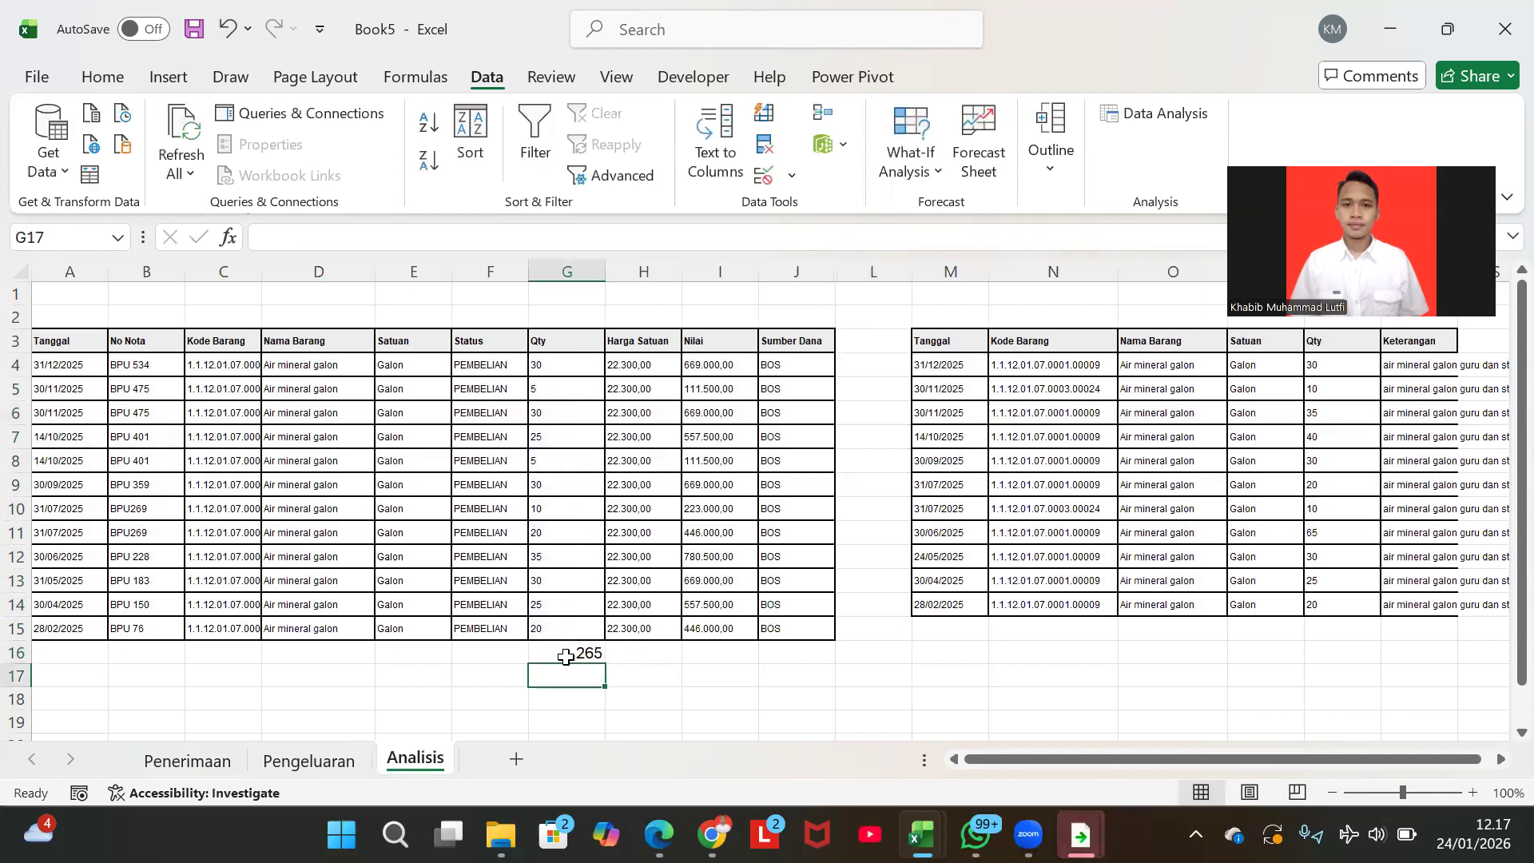
- Copy the receipts Qty sum formula to cell Q16 to total the issues table's Qty column
left_click(565, 656)
key("ctrl+c")
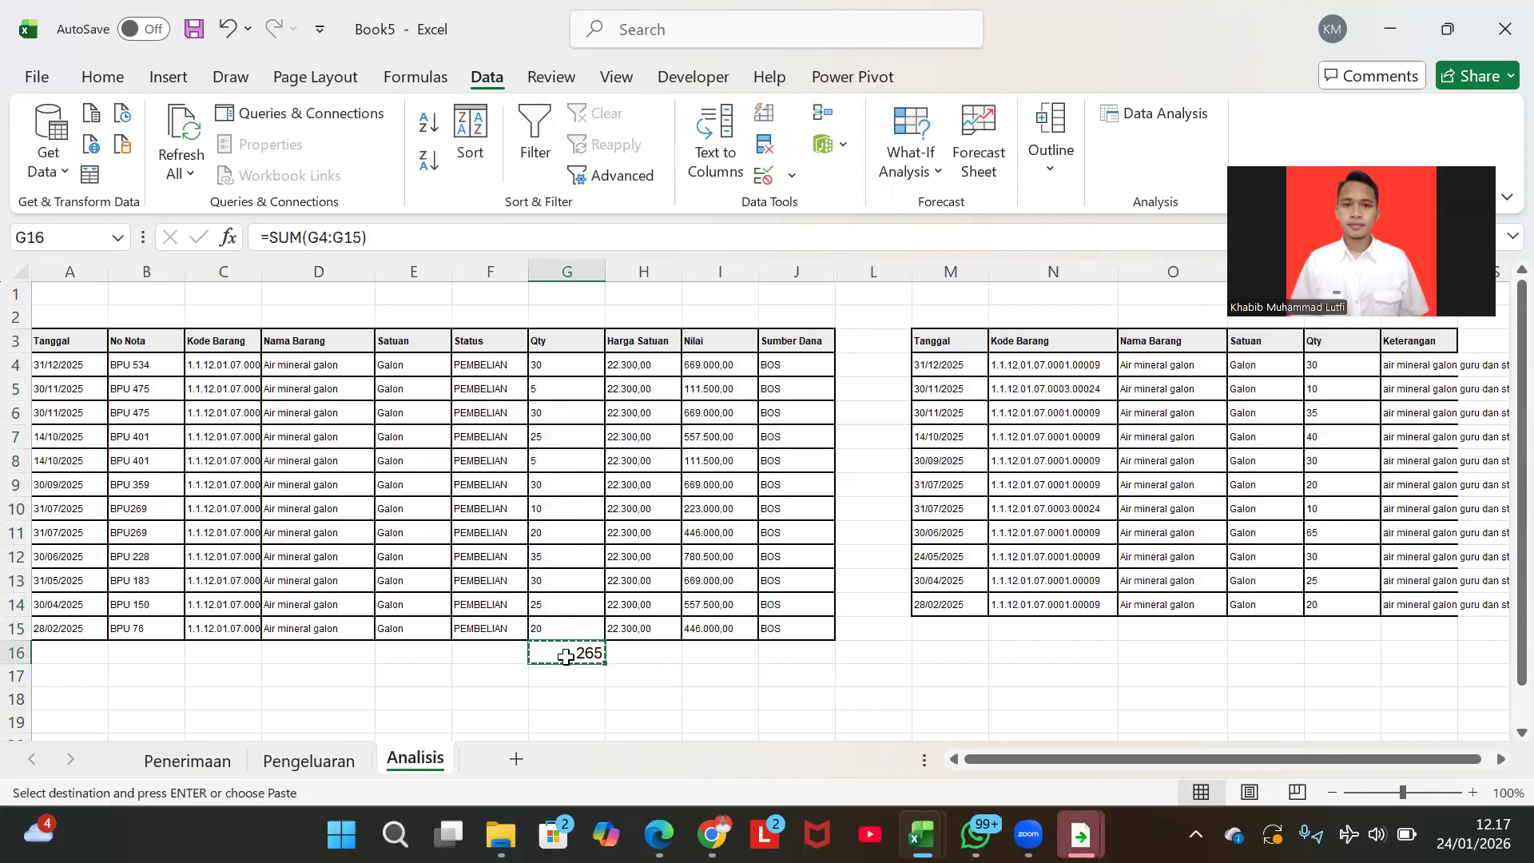
key("Right")
key("Right")
key("Right")
key("Right")
key("Right")
key("Right")
key("Right")
key("Right")
key("Right")
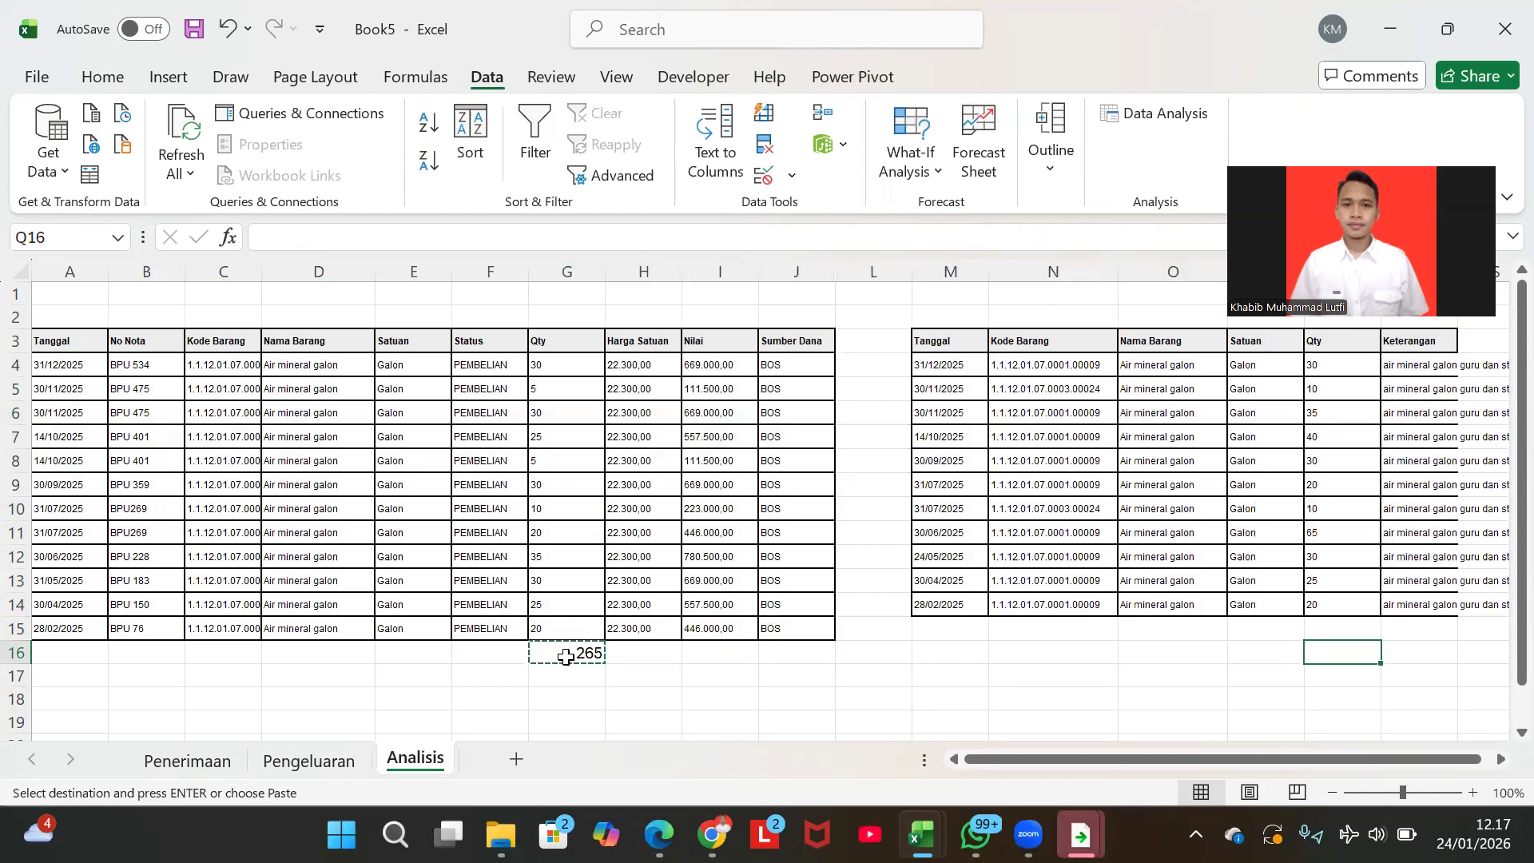
key("ctrl+v")
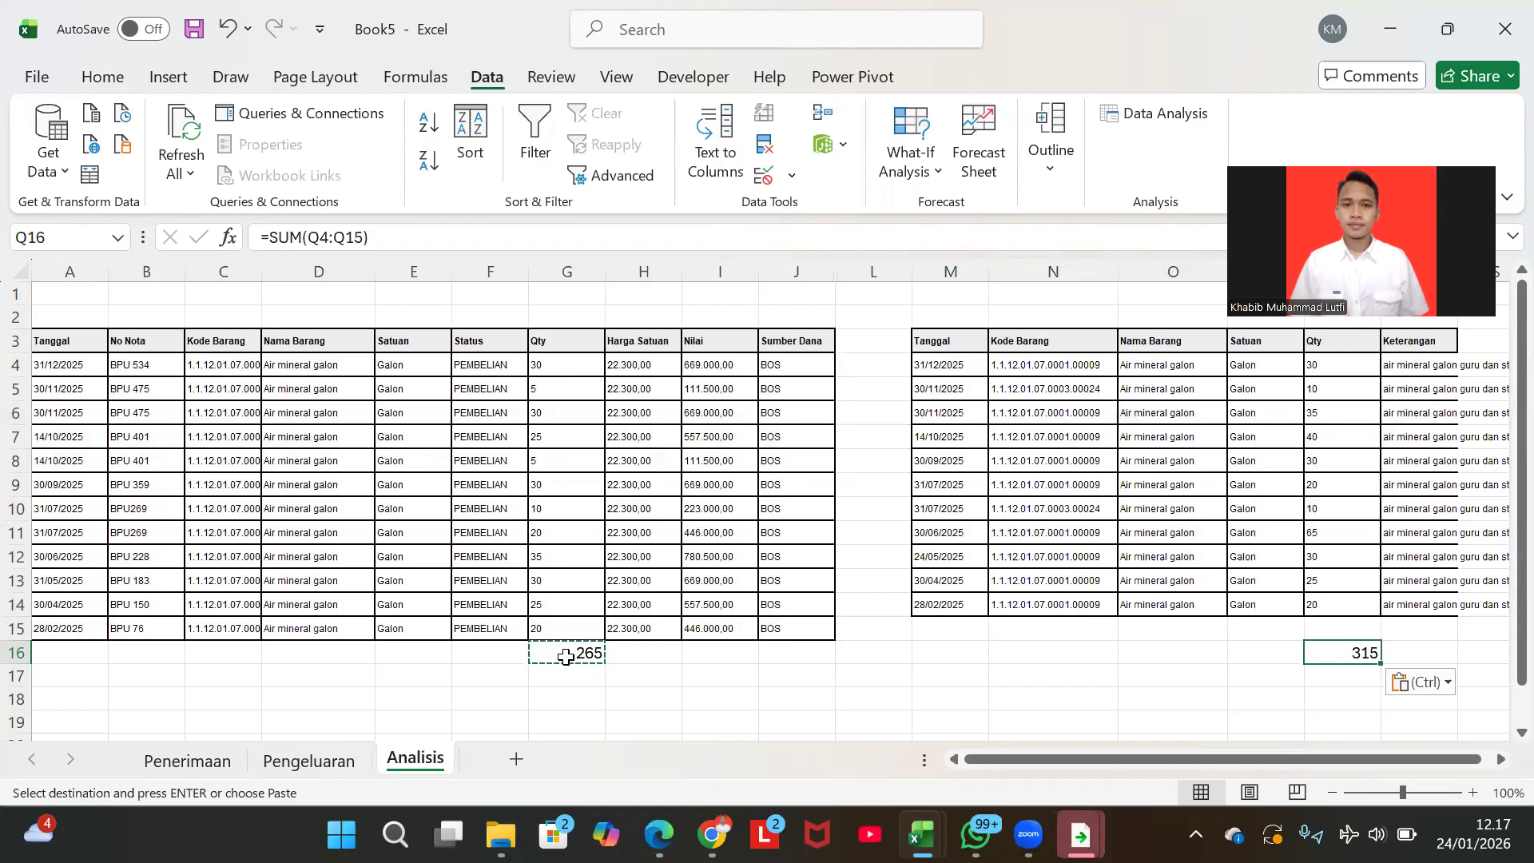
- Calculate the difference between total receipts and total issues in cell R16 with the formula =G16-Q16
key("Right")
type("=")
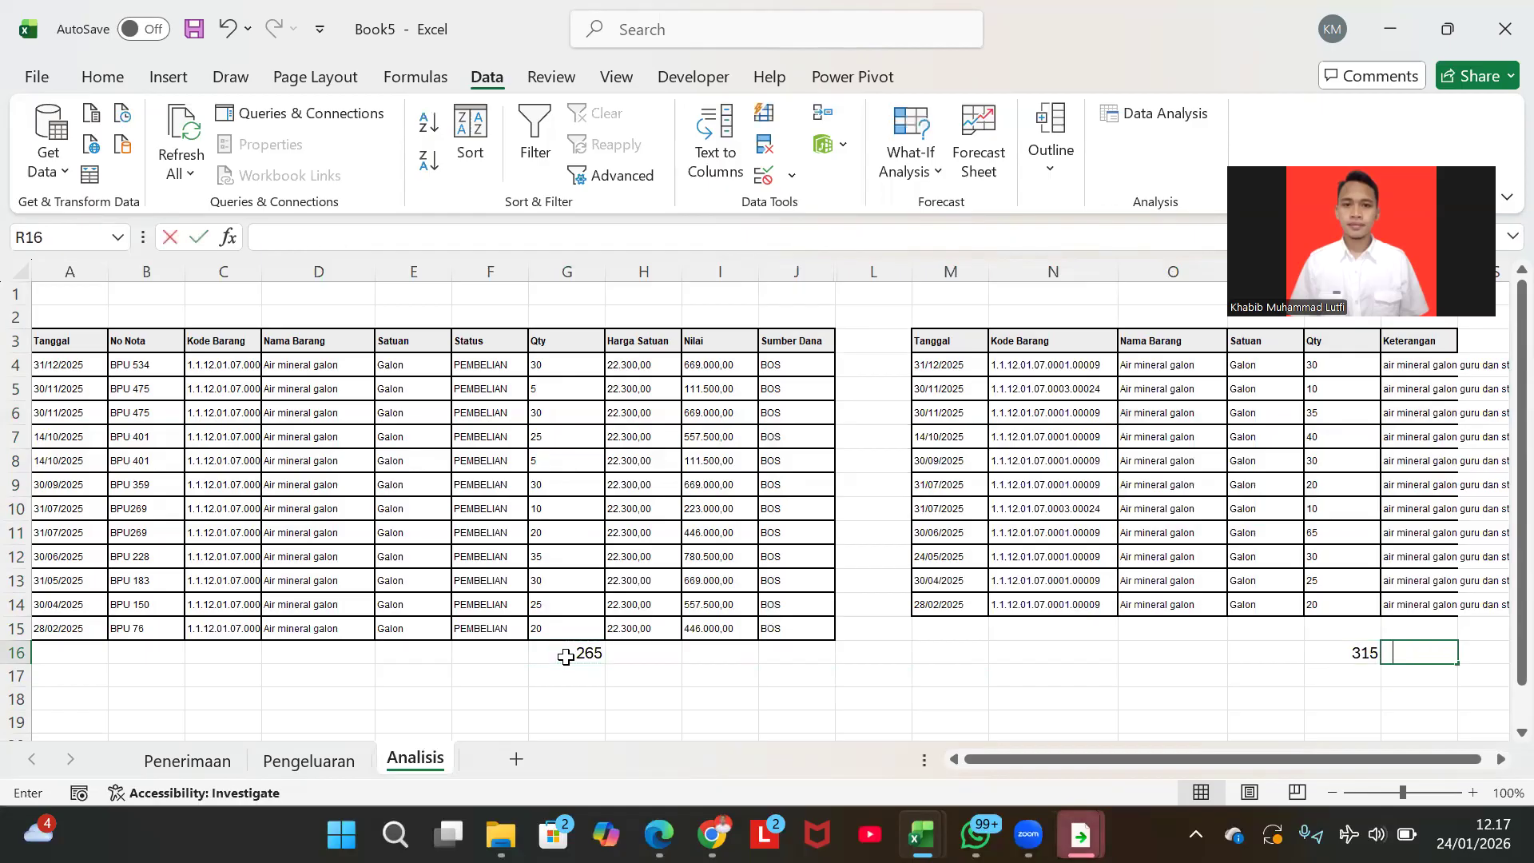
key("Left")
key("Left")
key("Left")
key("Left")
key("Left")
key("Left")
key("Left")
key("Left")
key("Left")
type("-")
key("Left")
key("Return")
key("Up")
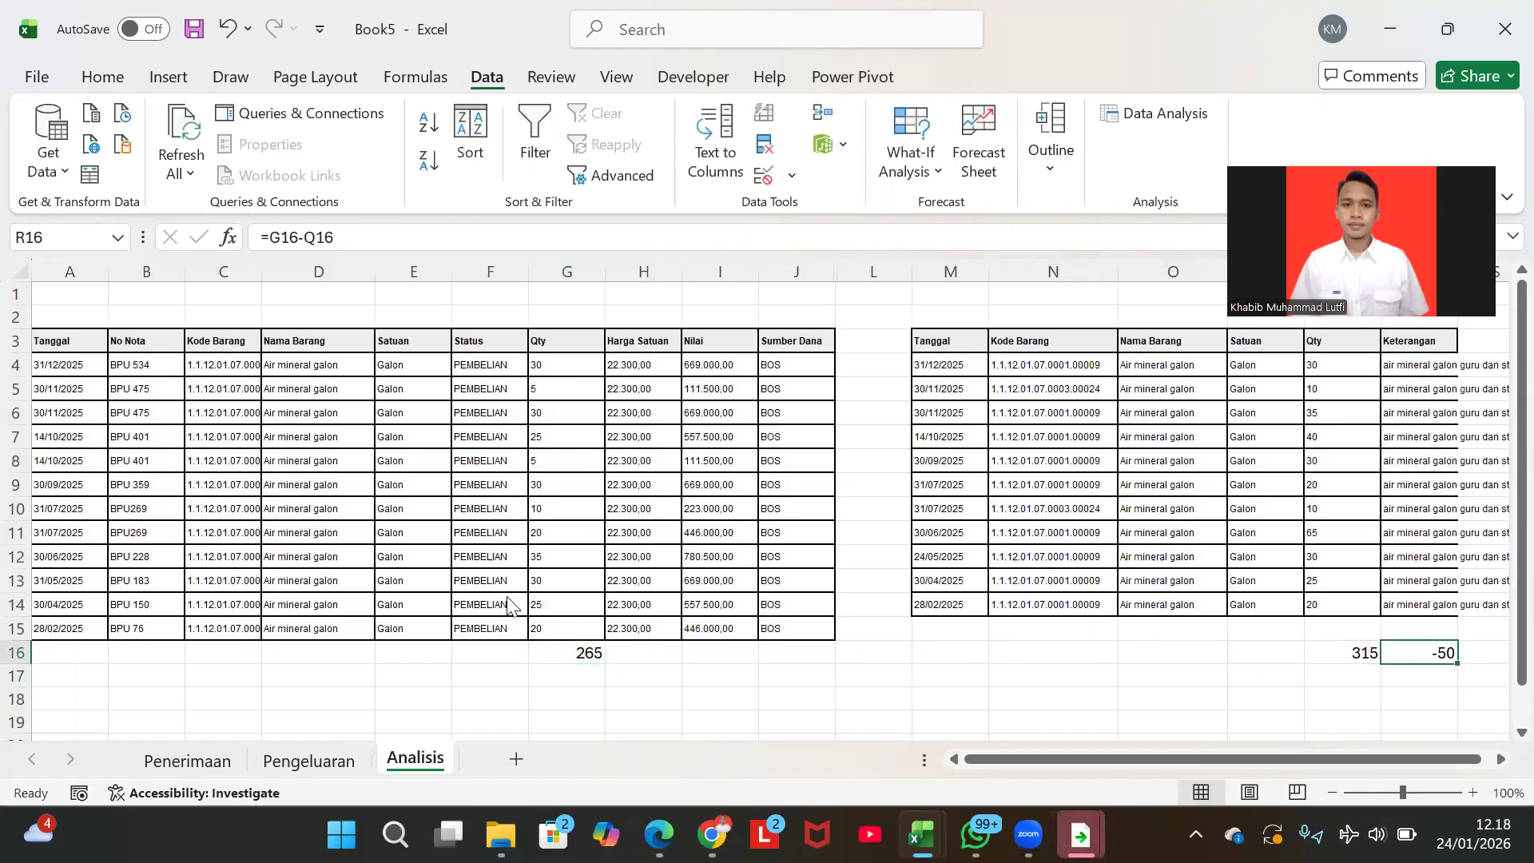
- Switch to Chrome to check the Air mineral galon stock quantities in the berita acara report, and return to the Excel workbook
key("alt+Tab")
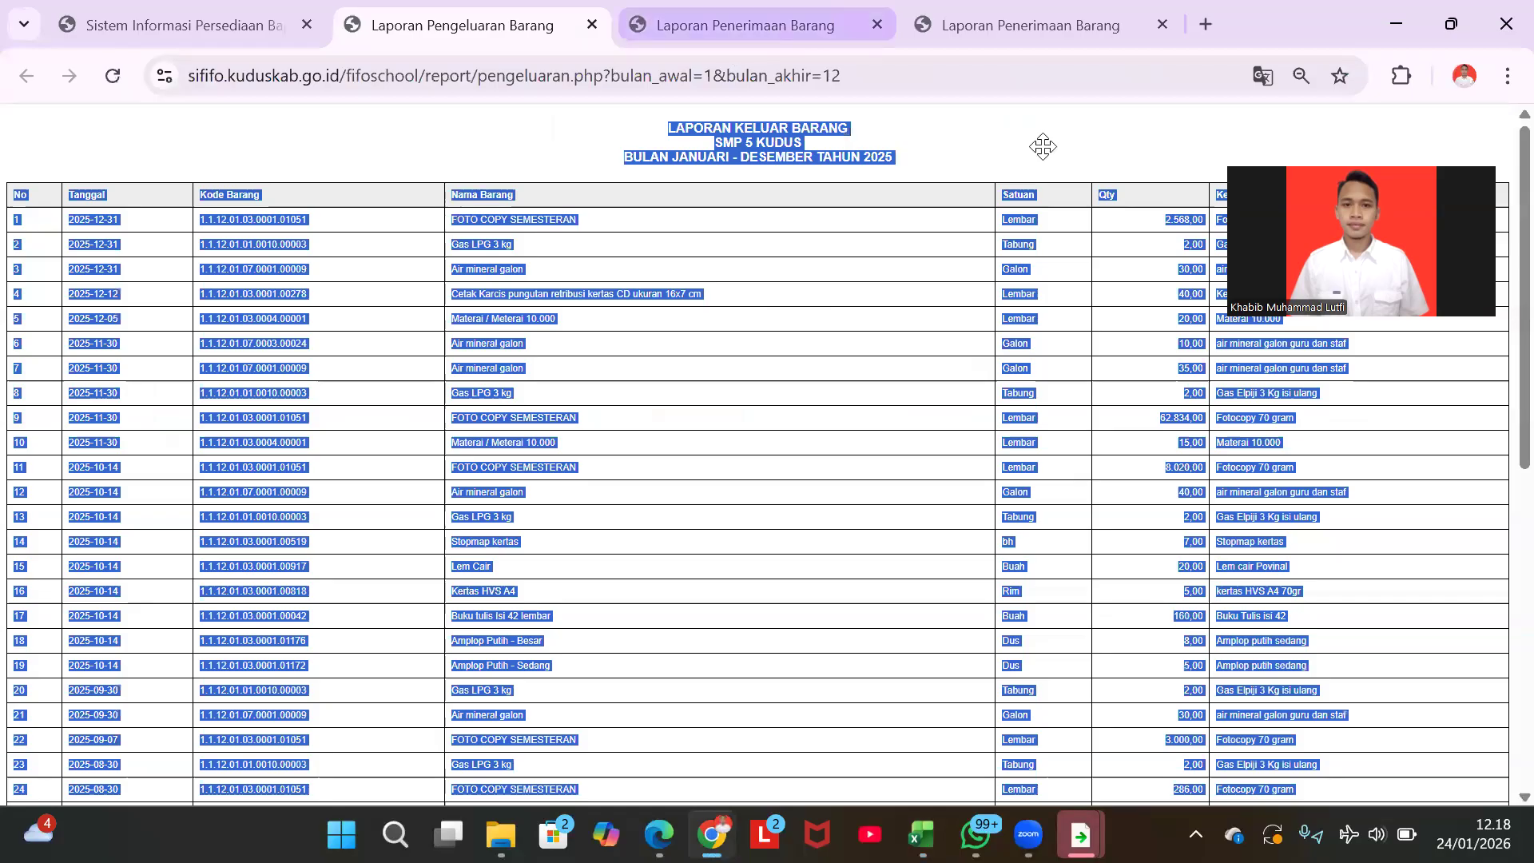
left_click(1031, 26)
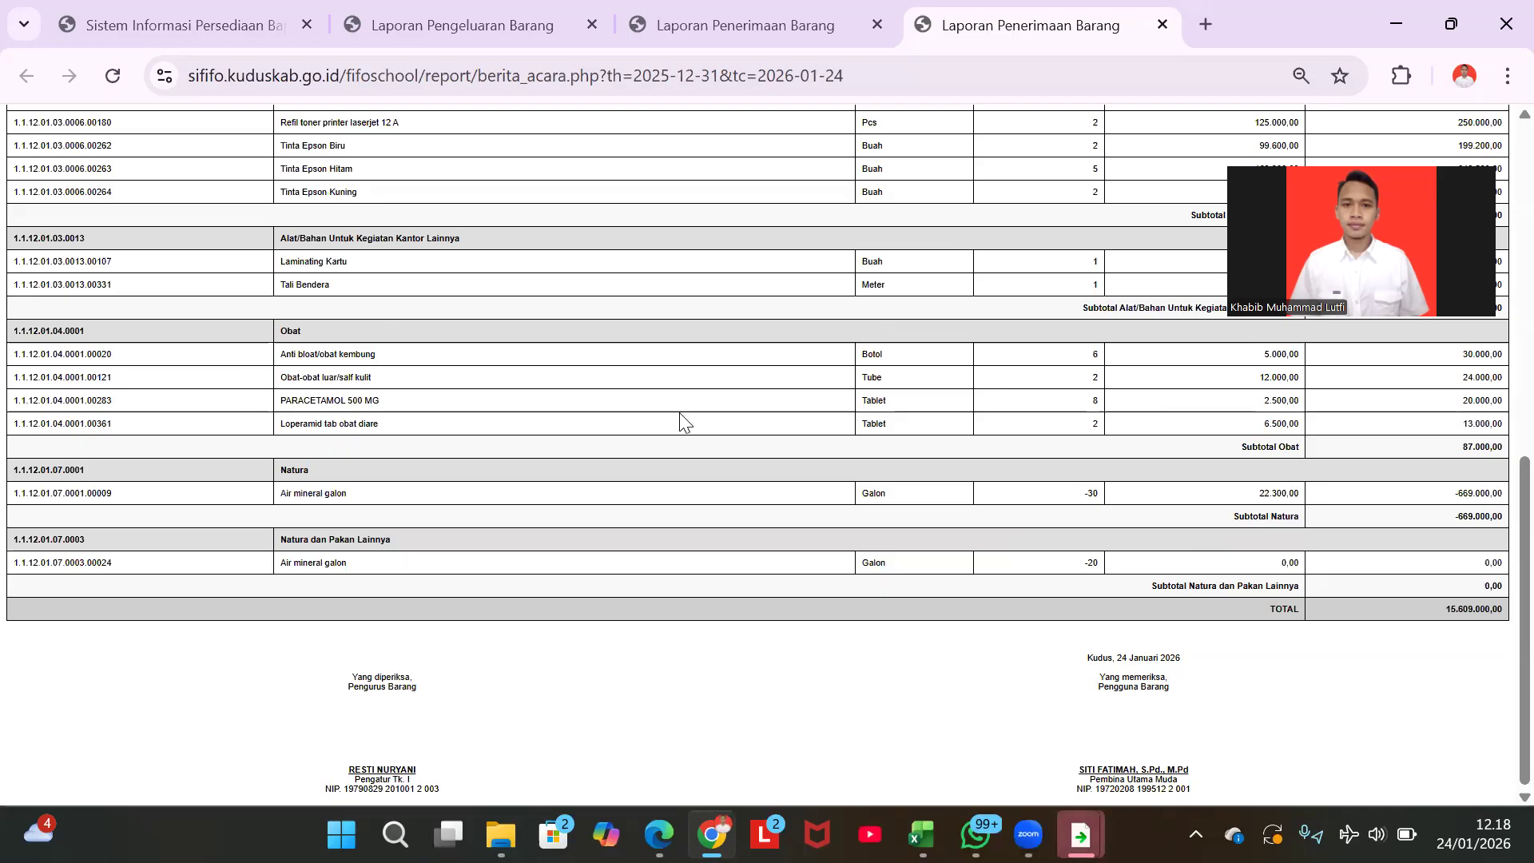
key("alt+Tab")
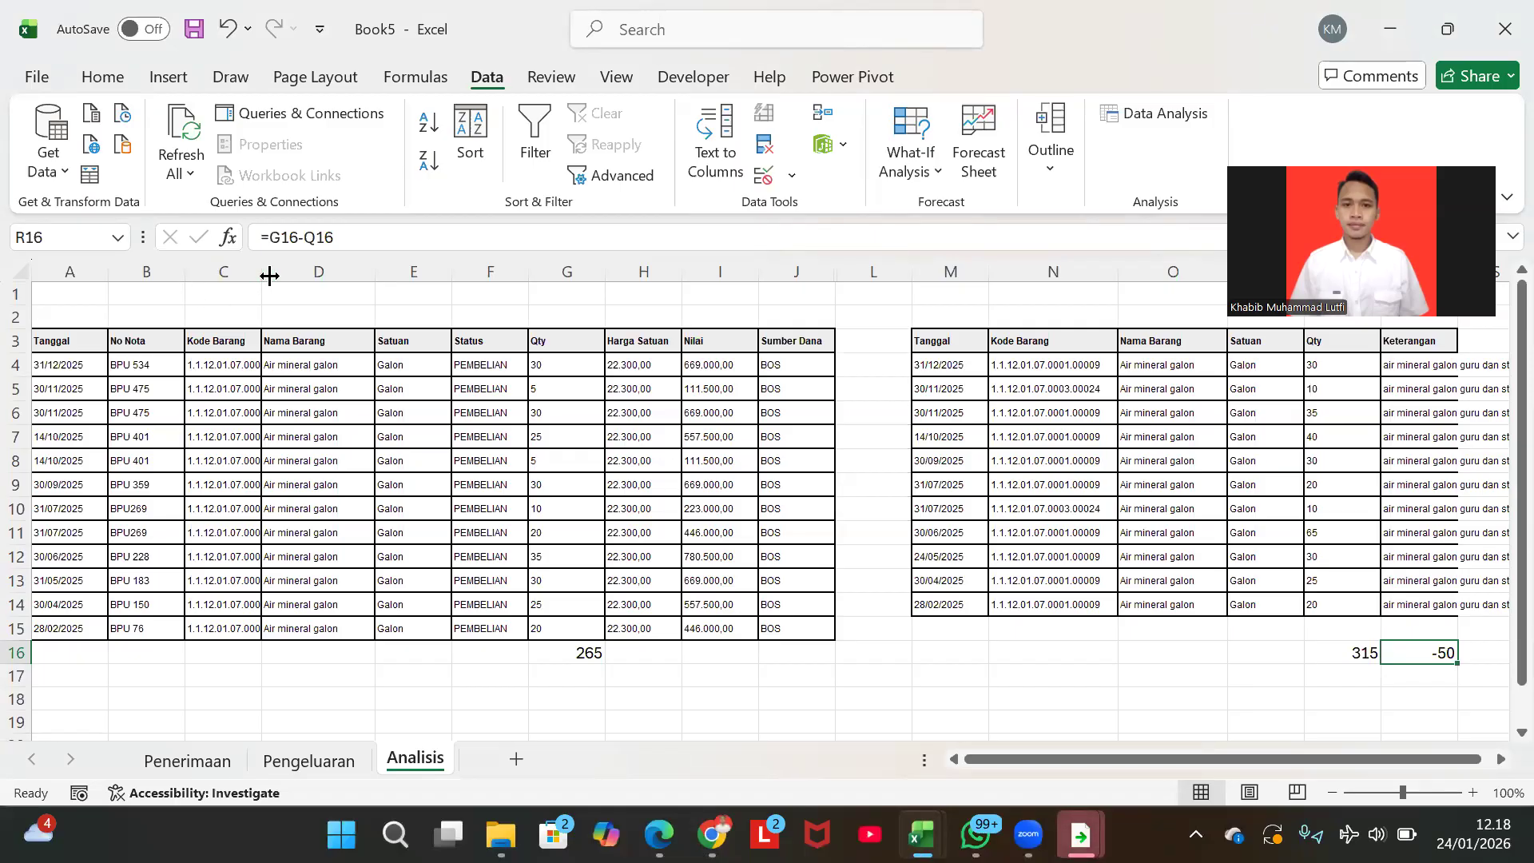
- Widen the receipts table's Kode Barang column to show the full codes and select the codes in C4:C15
left_click_drag(263, 275, 313, 281)
left_click(242, 430)
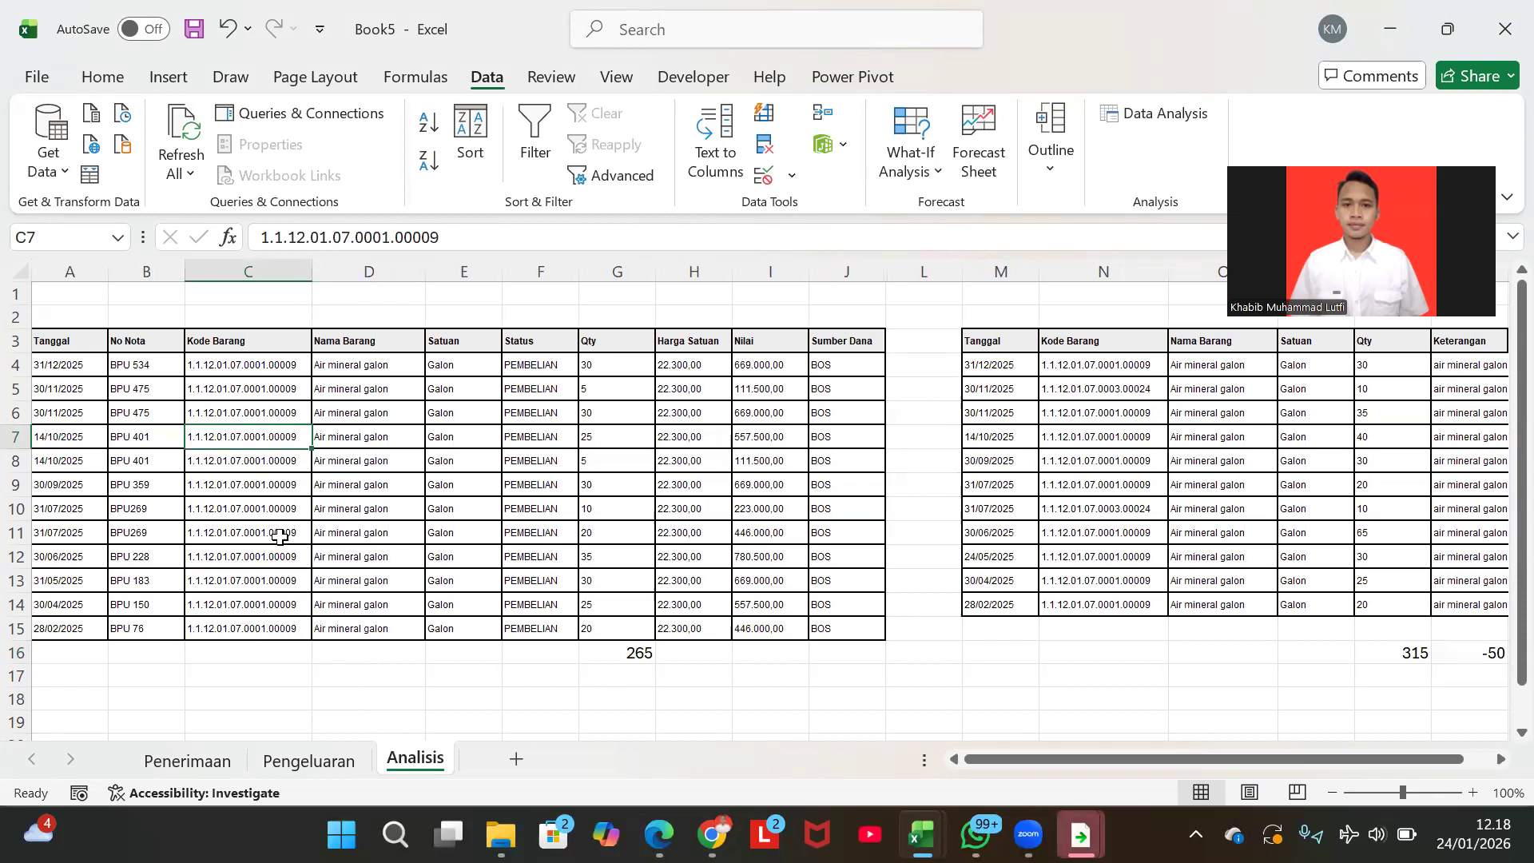
left_click(292, 367)
key("ctrl+shift+Down")
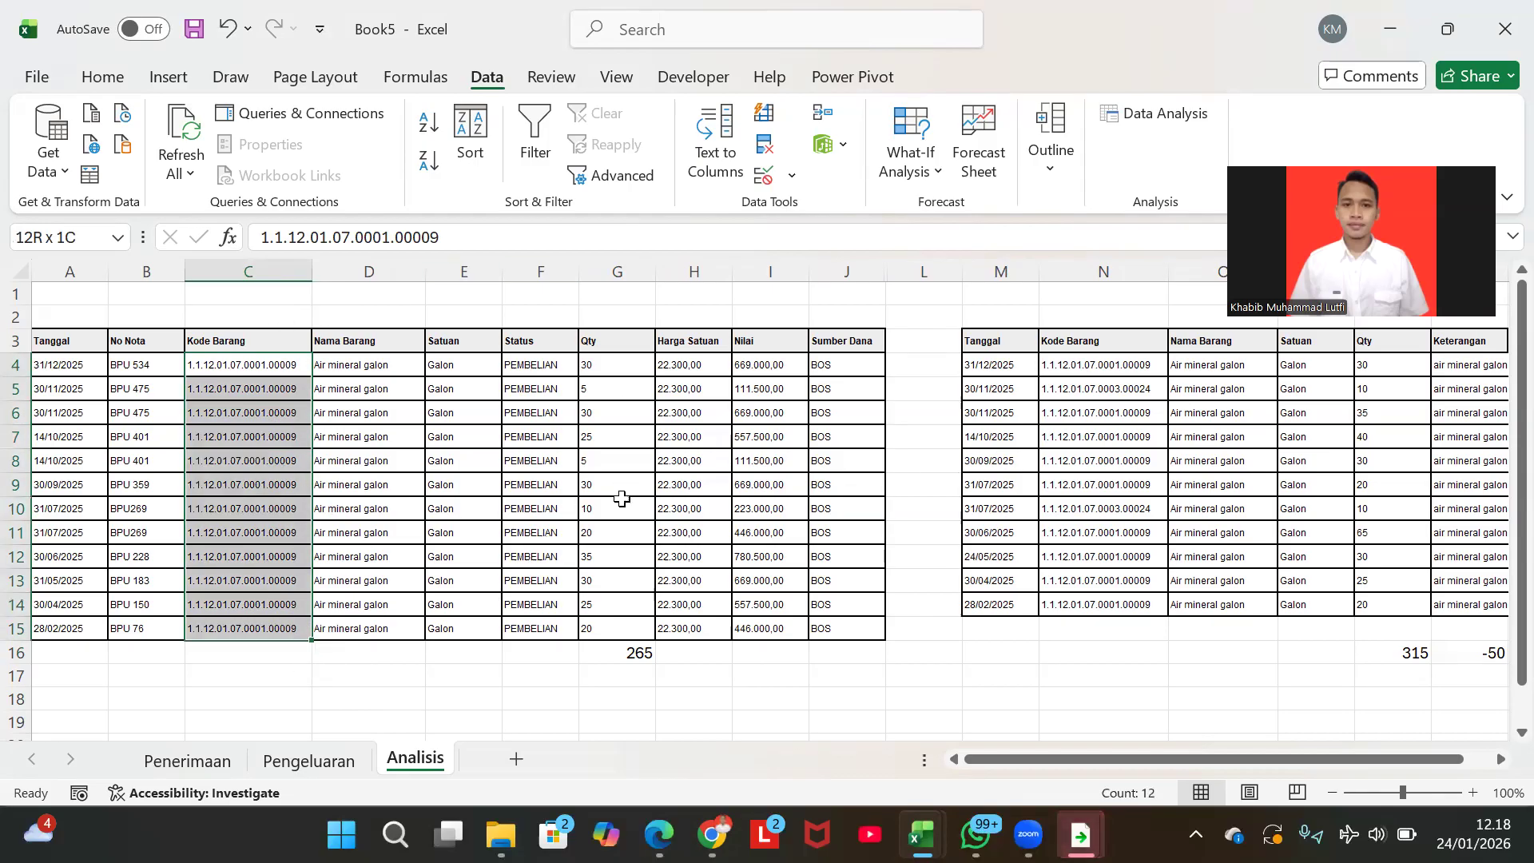
- Compare the Air mineral galon item codes in the berita acara report with the Kode Barang values in both Analisis tables
key("alt+Tab")
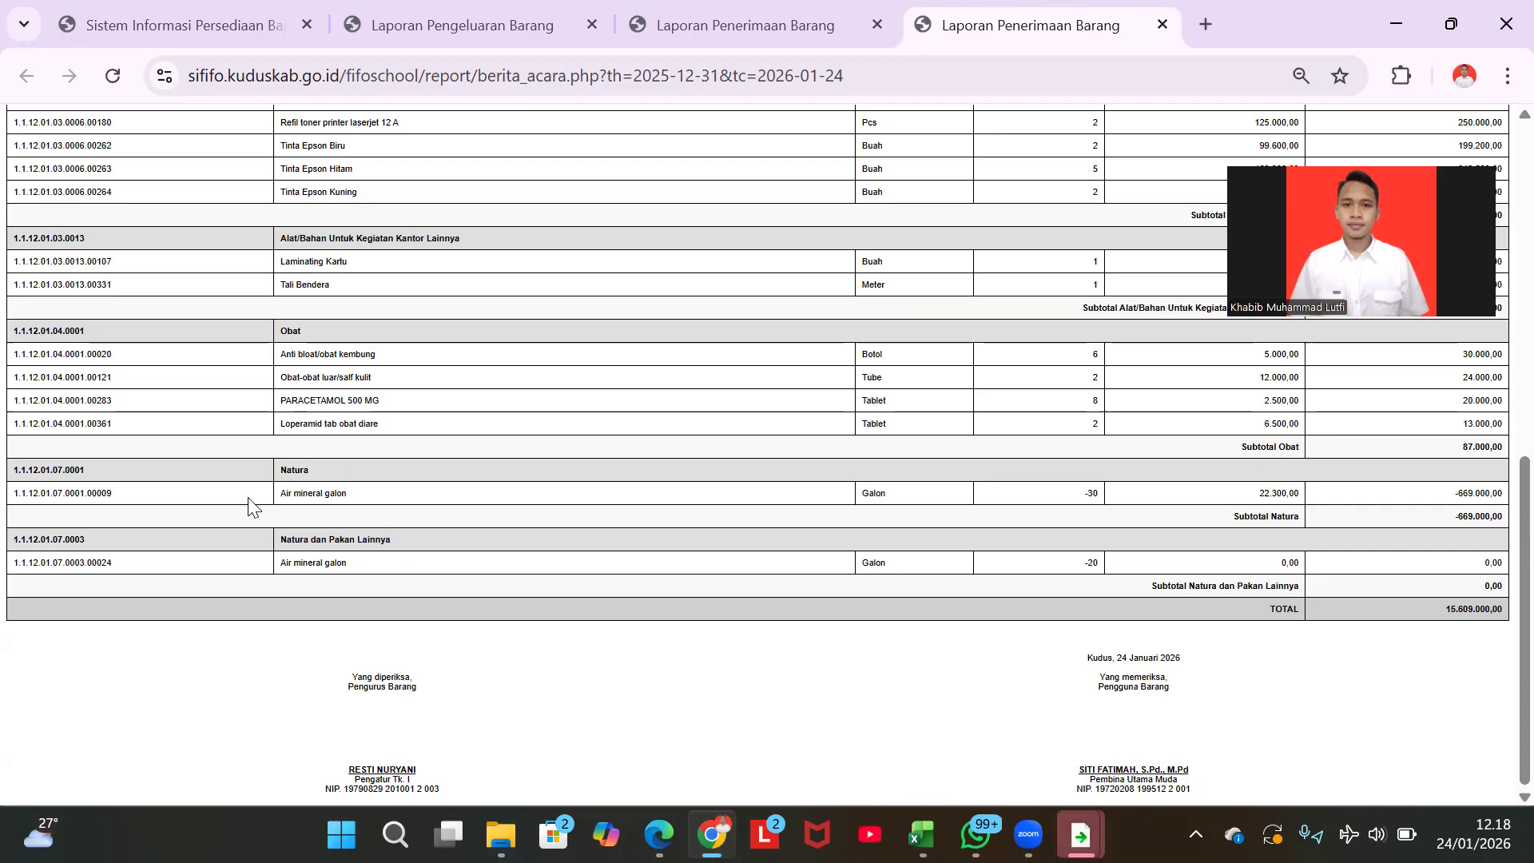
key("alt+Tab")
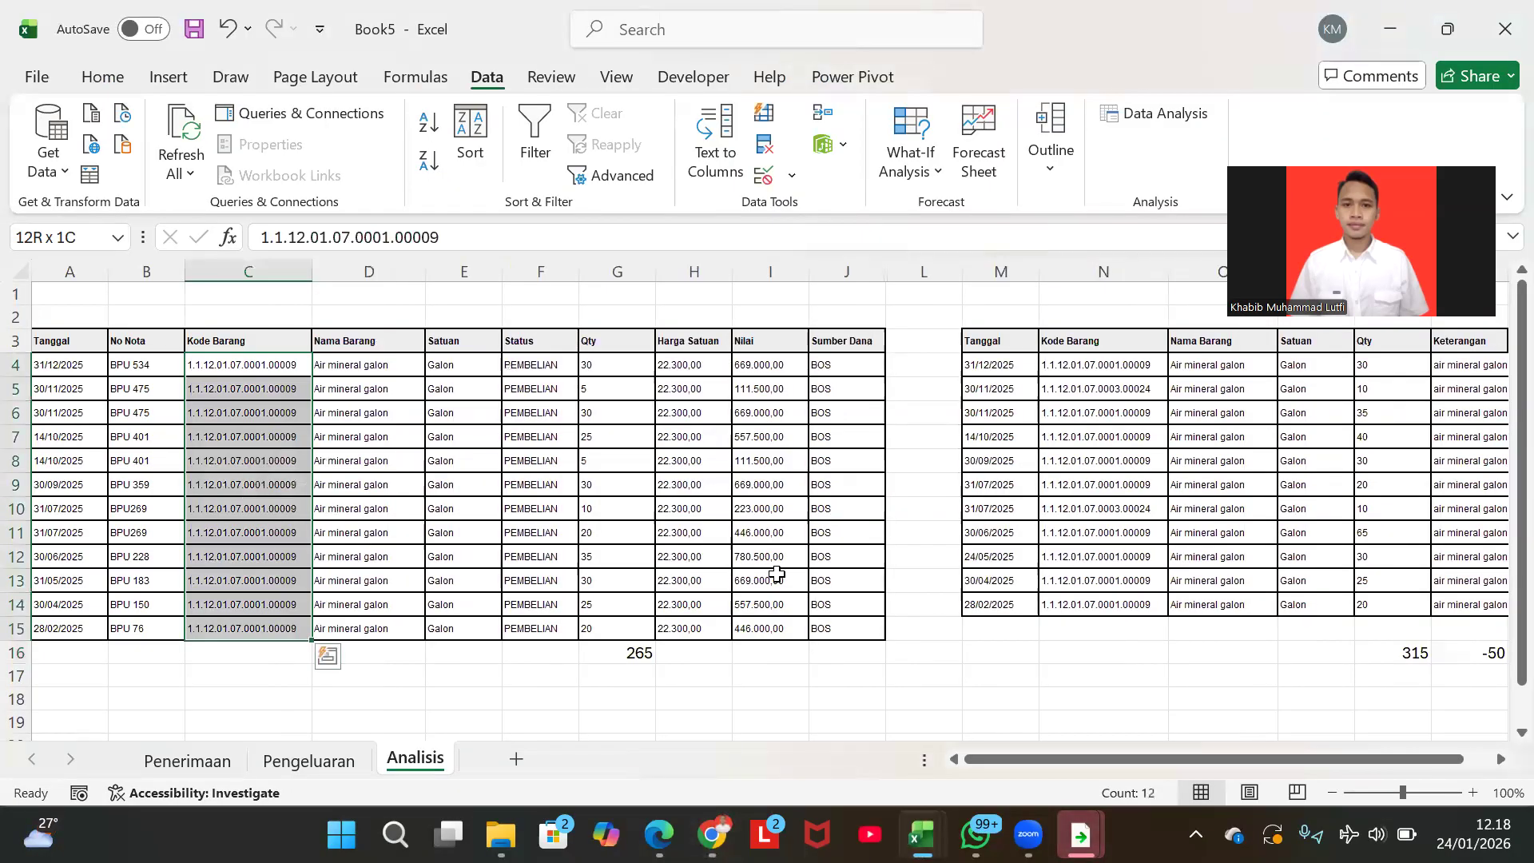
left_click(1091, 386)
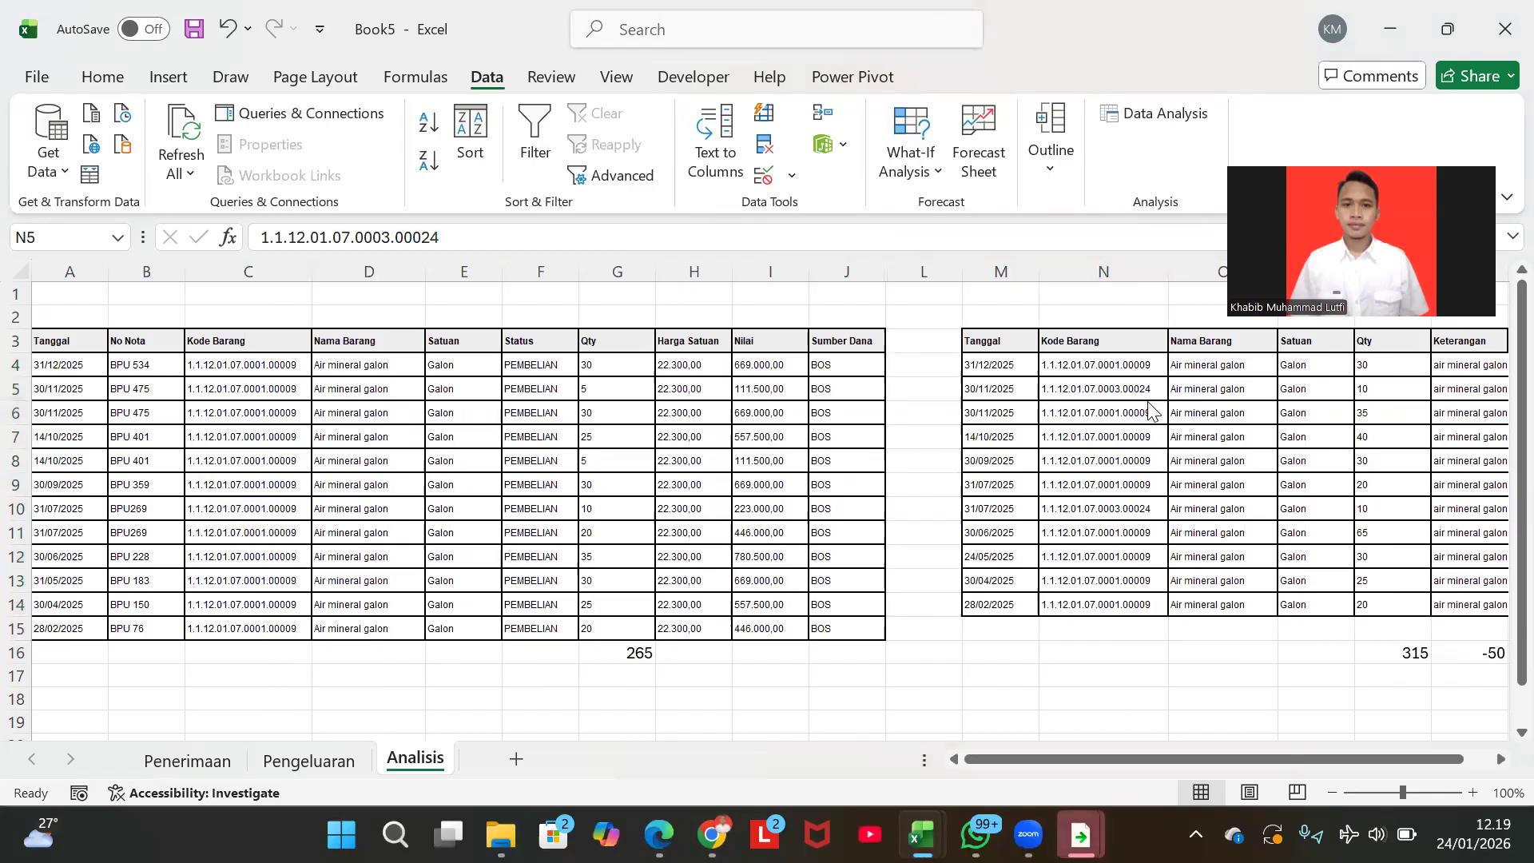
key("alt+Tab")
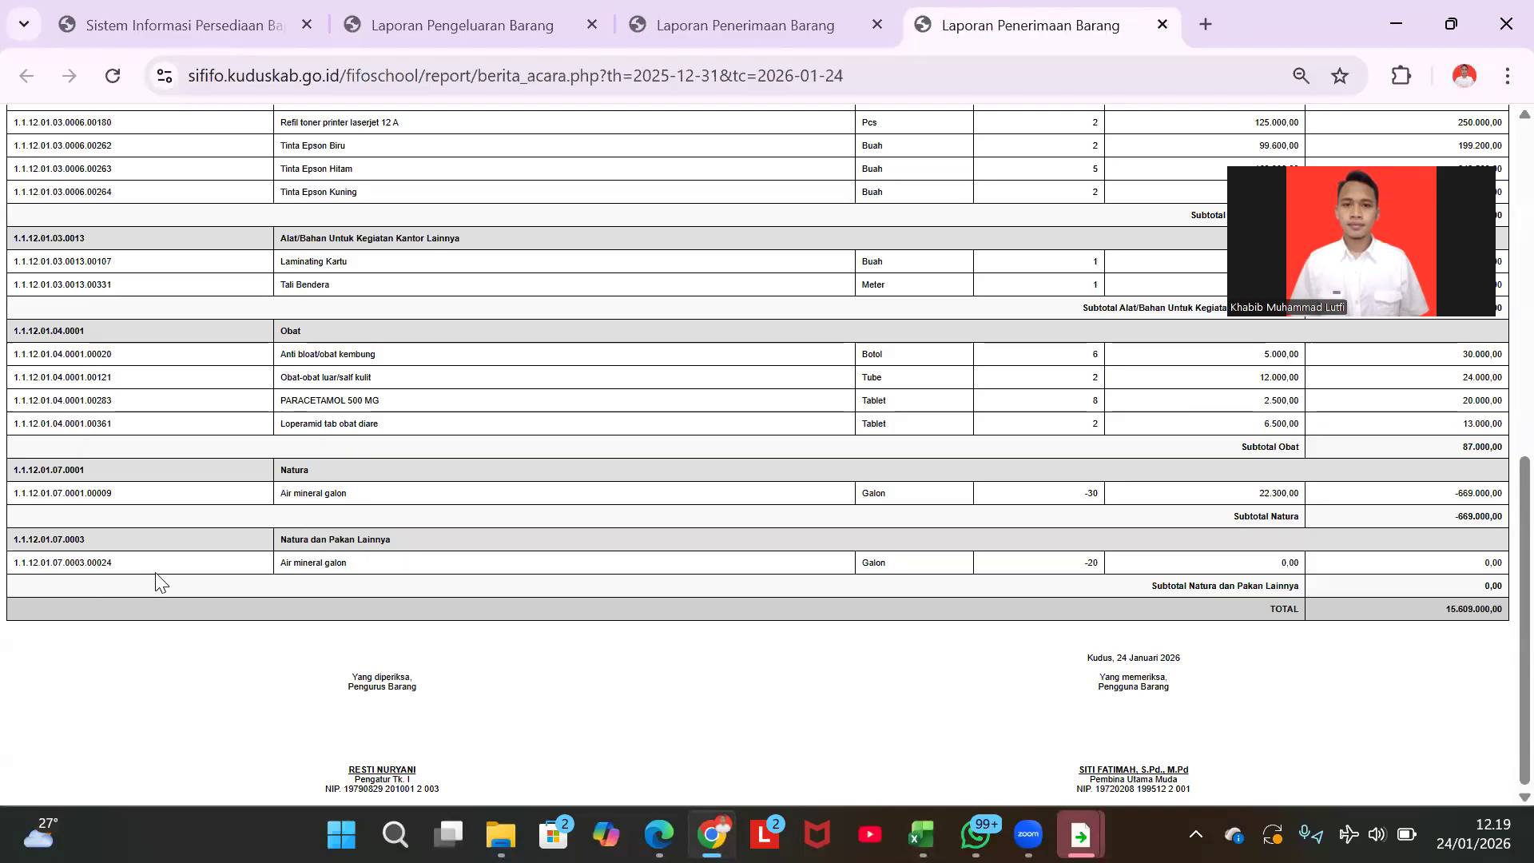
key("alt+Tab")
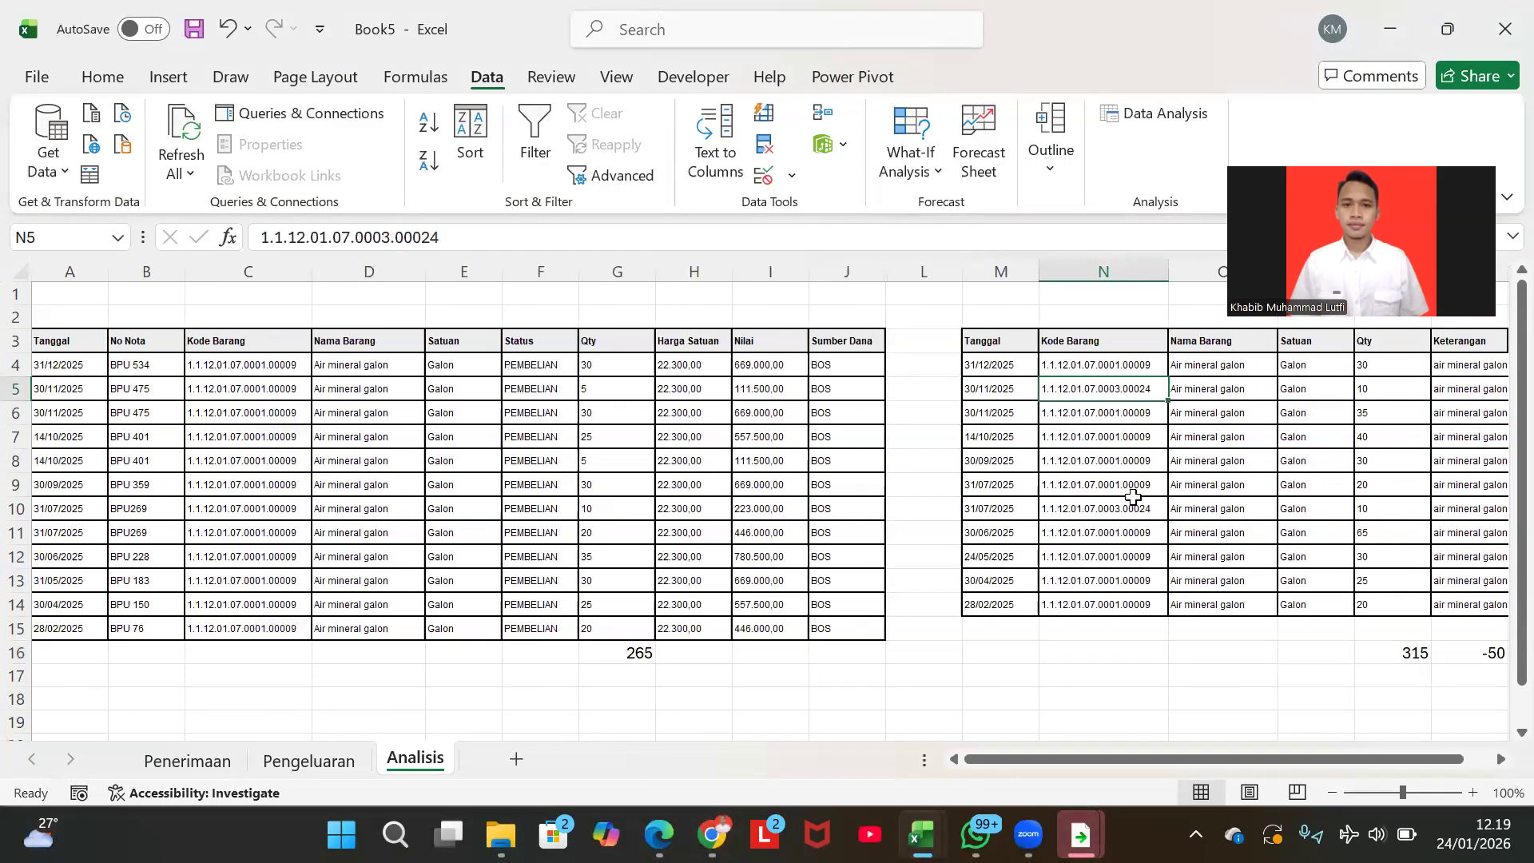
scroll(1133, 497, "right", 1)
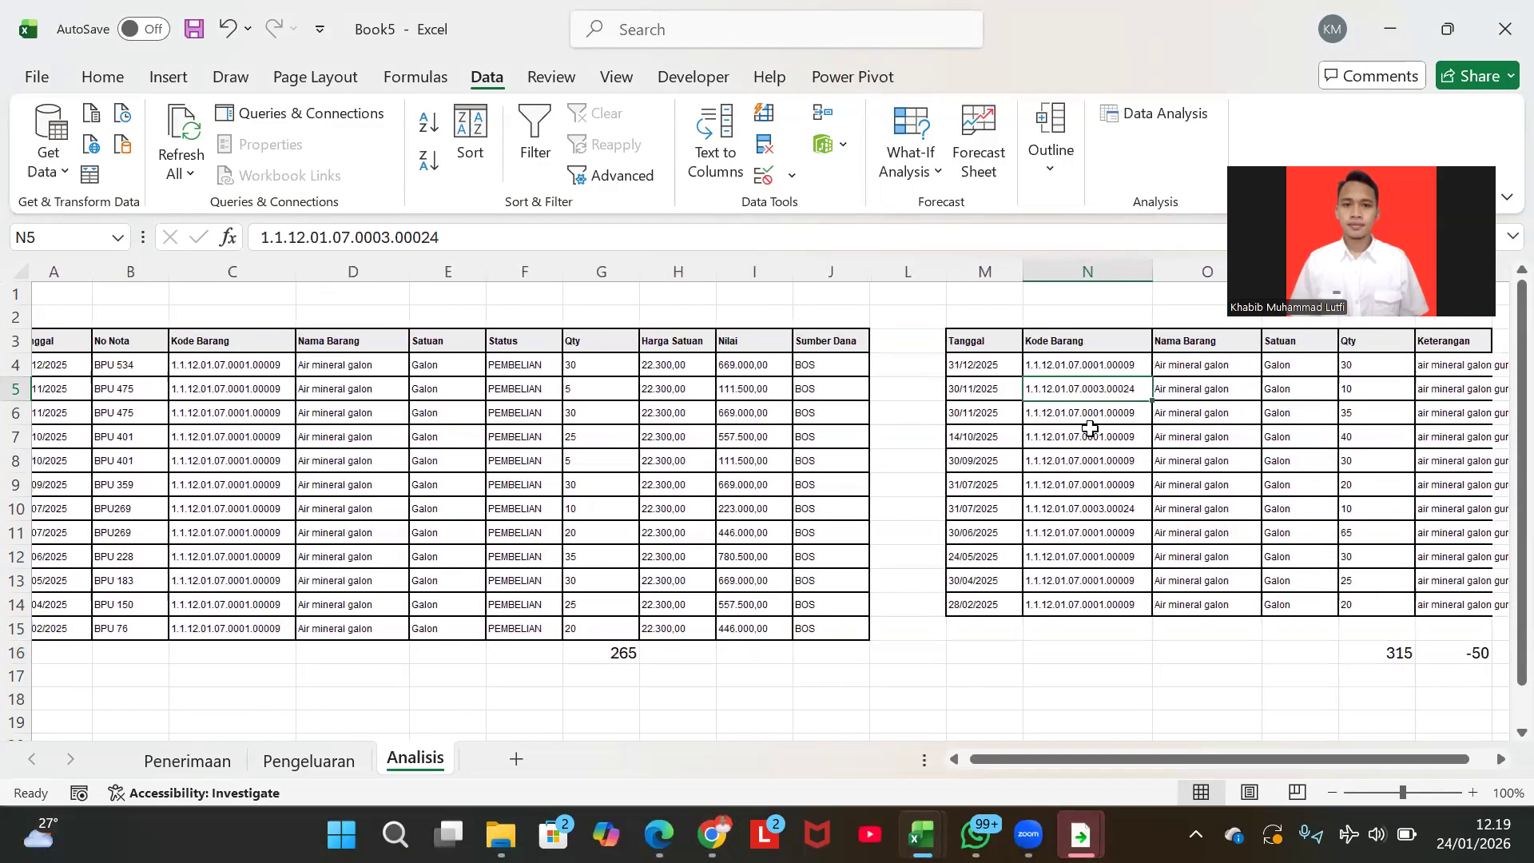
- Narrow the blank column L that separates the receipts table from the issues table
left_click_drag(945, 272, 890, 281)
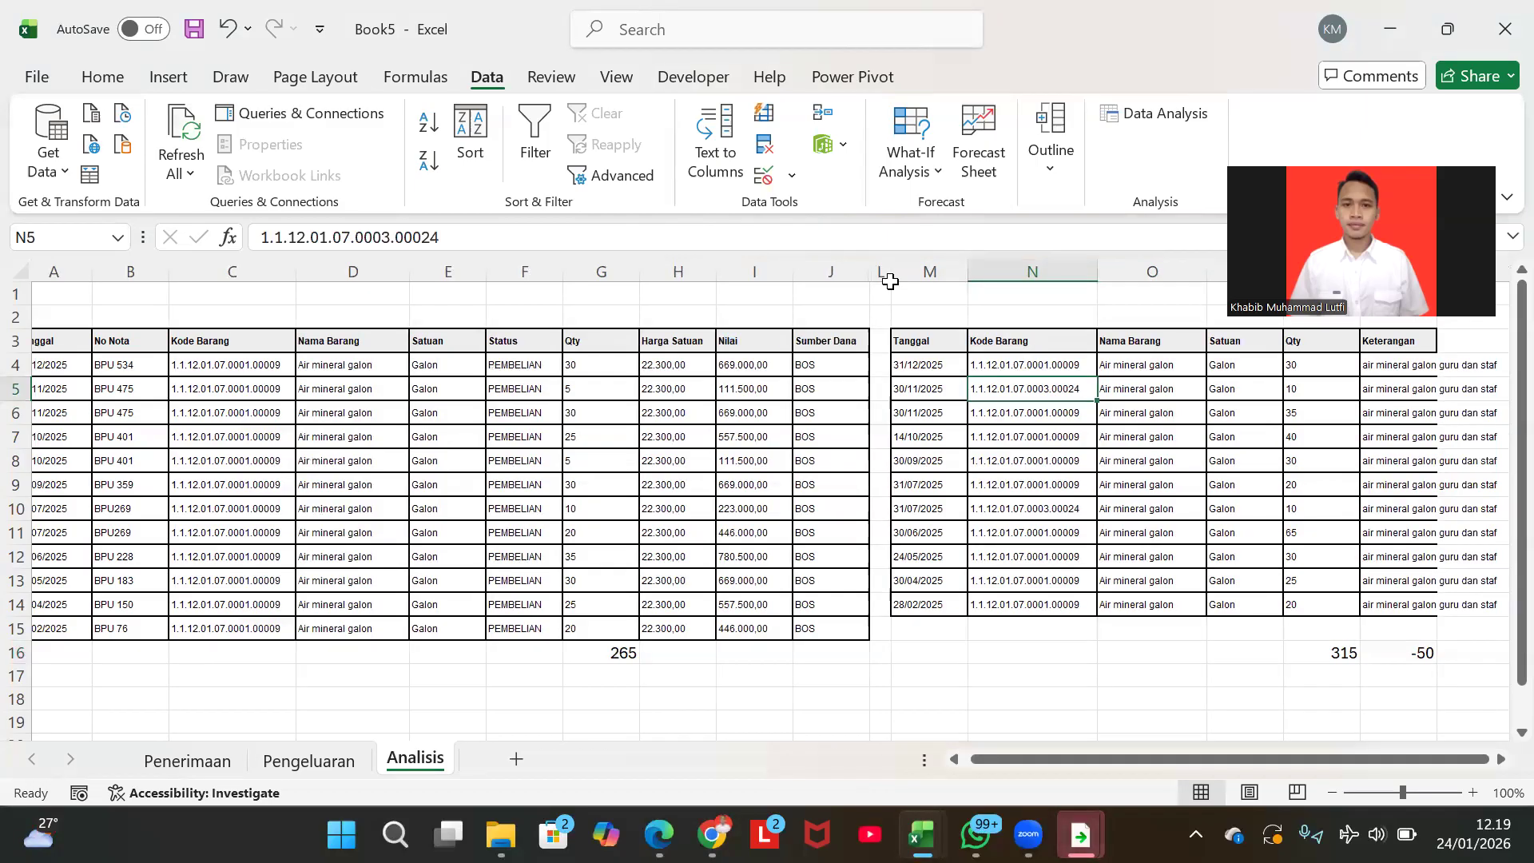
scroll(291, 365, "left", 1)
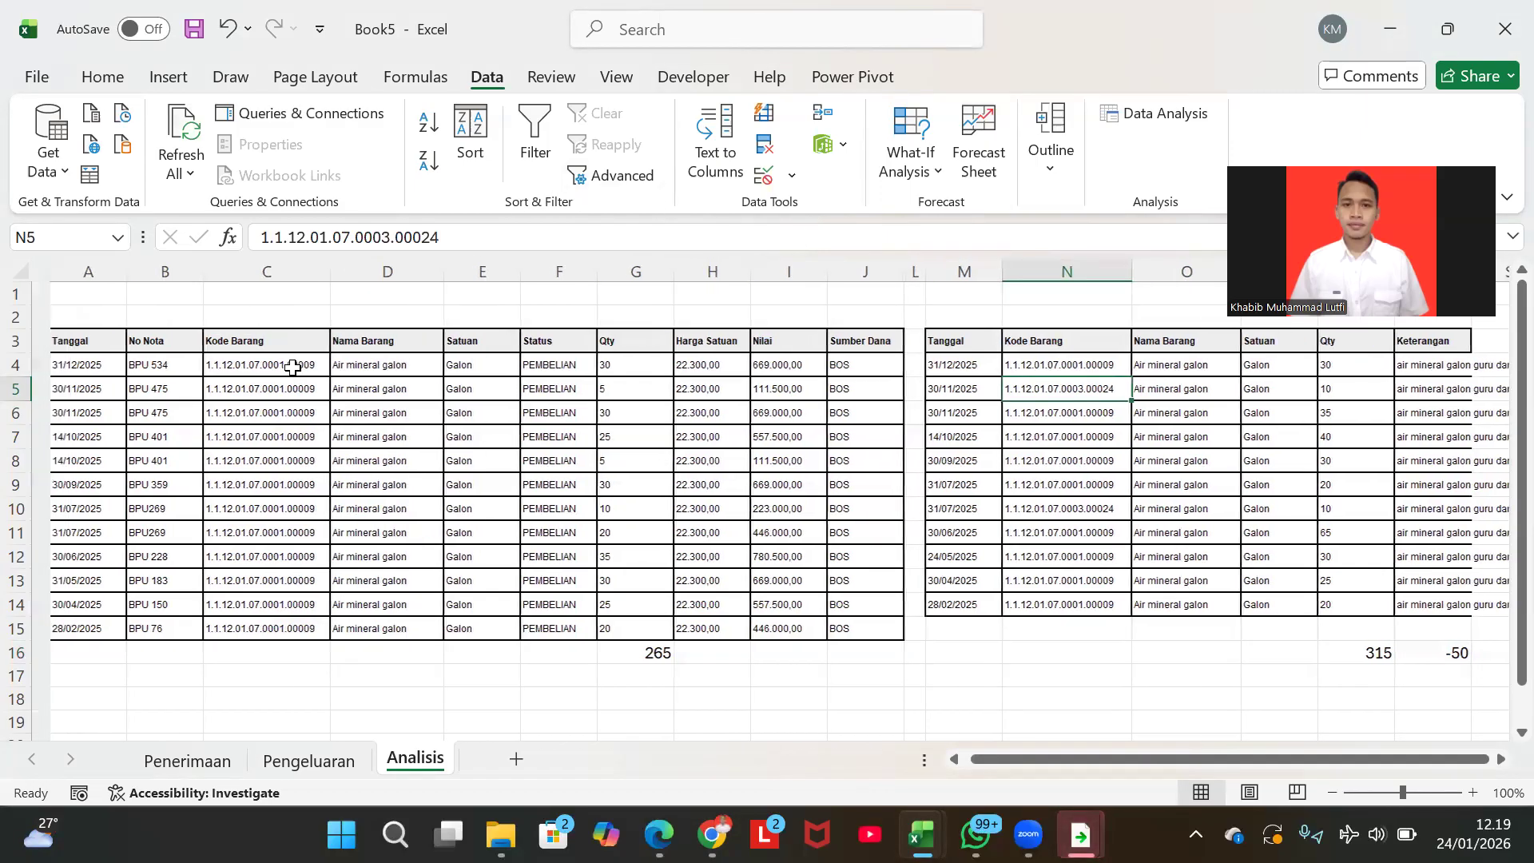
- Compare the receipts and issues tables row by row, checking the 28/02/2025 receipt in row 15 against the issues side
left_click(572, 363)
key("shift+space")
key("Down")
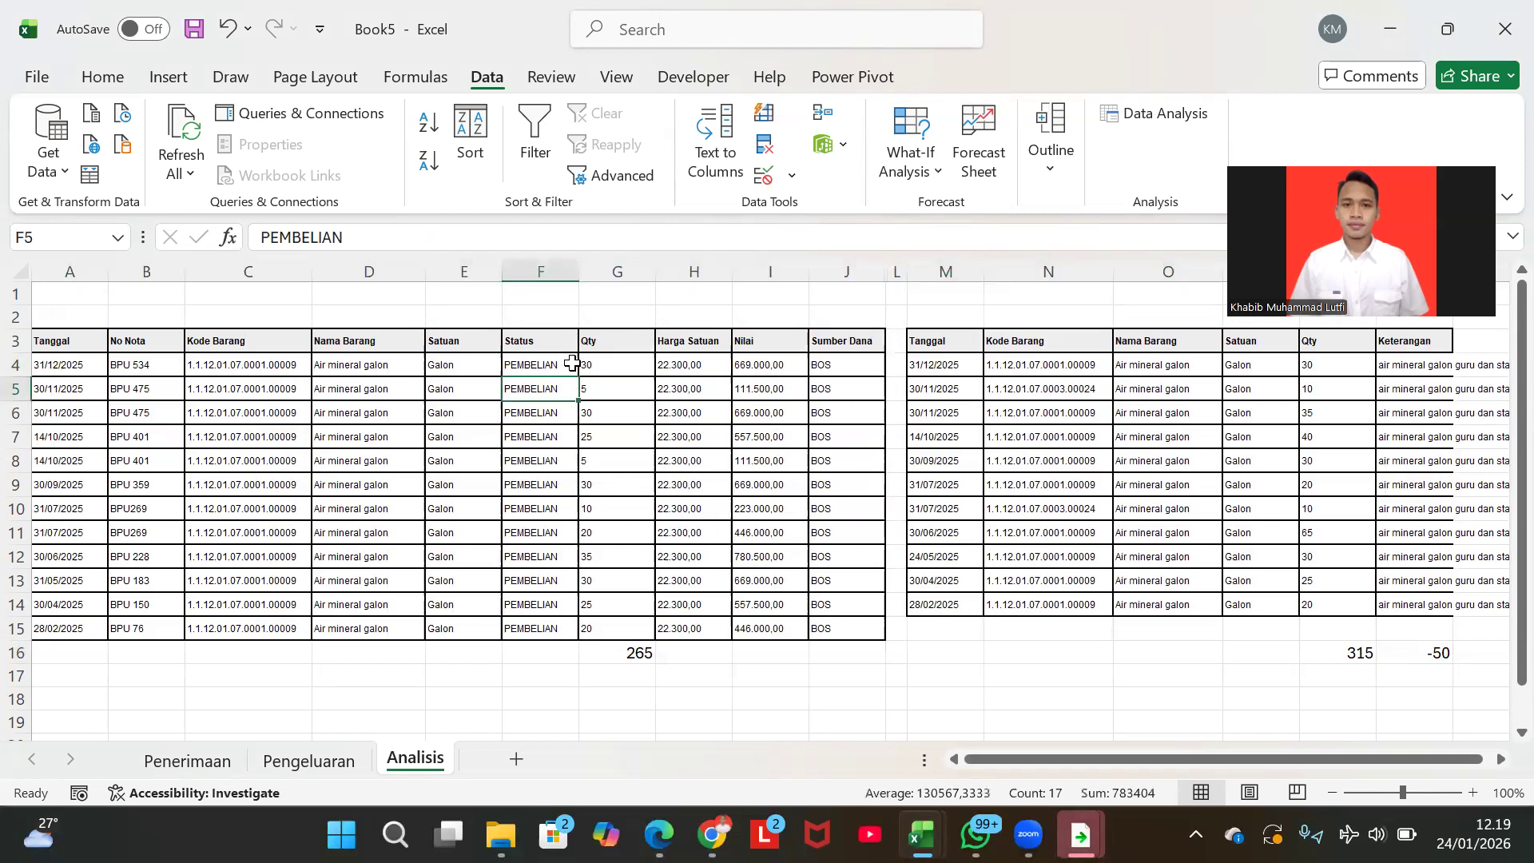
key("ctrl+Down")
key("shift+space")
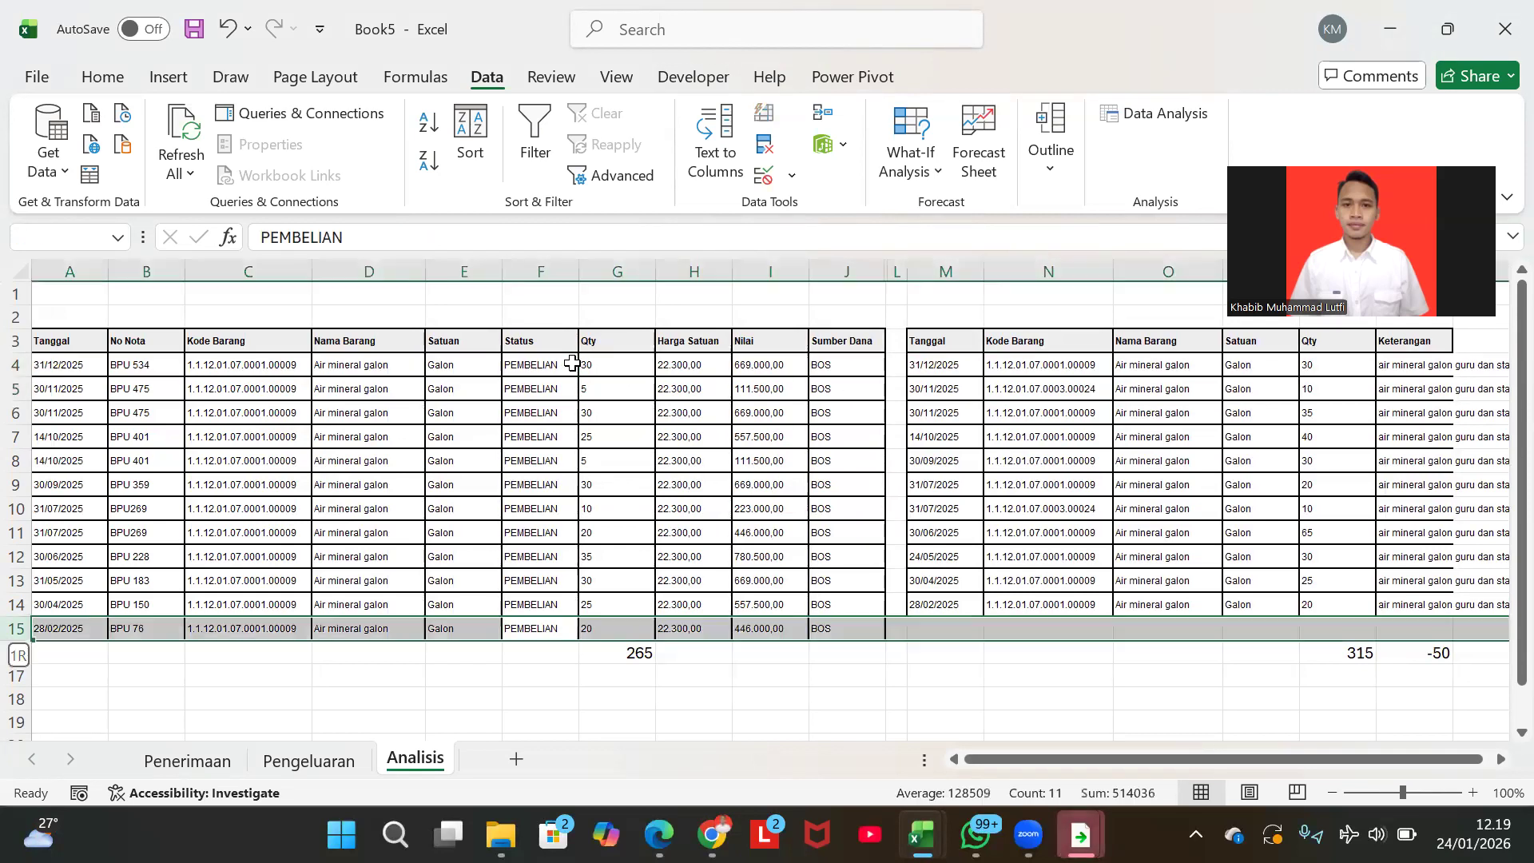
key("Right")
key("Right")
key("Right")
key("Right")
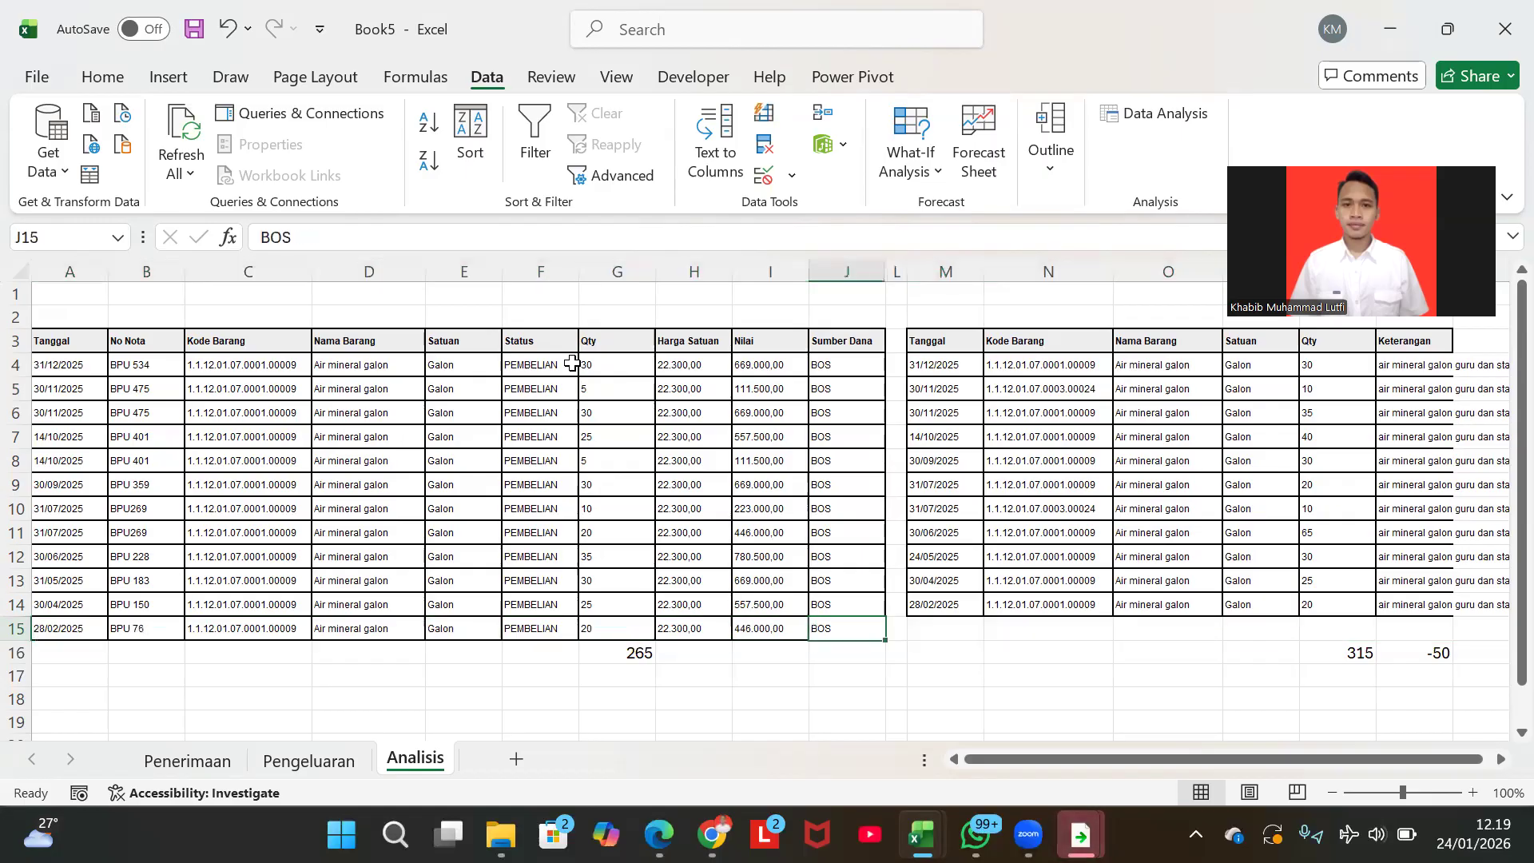
key("Left")
key("Left")
key("Left")
key("Left")
key("Right")
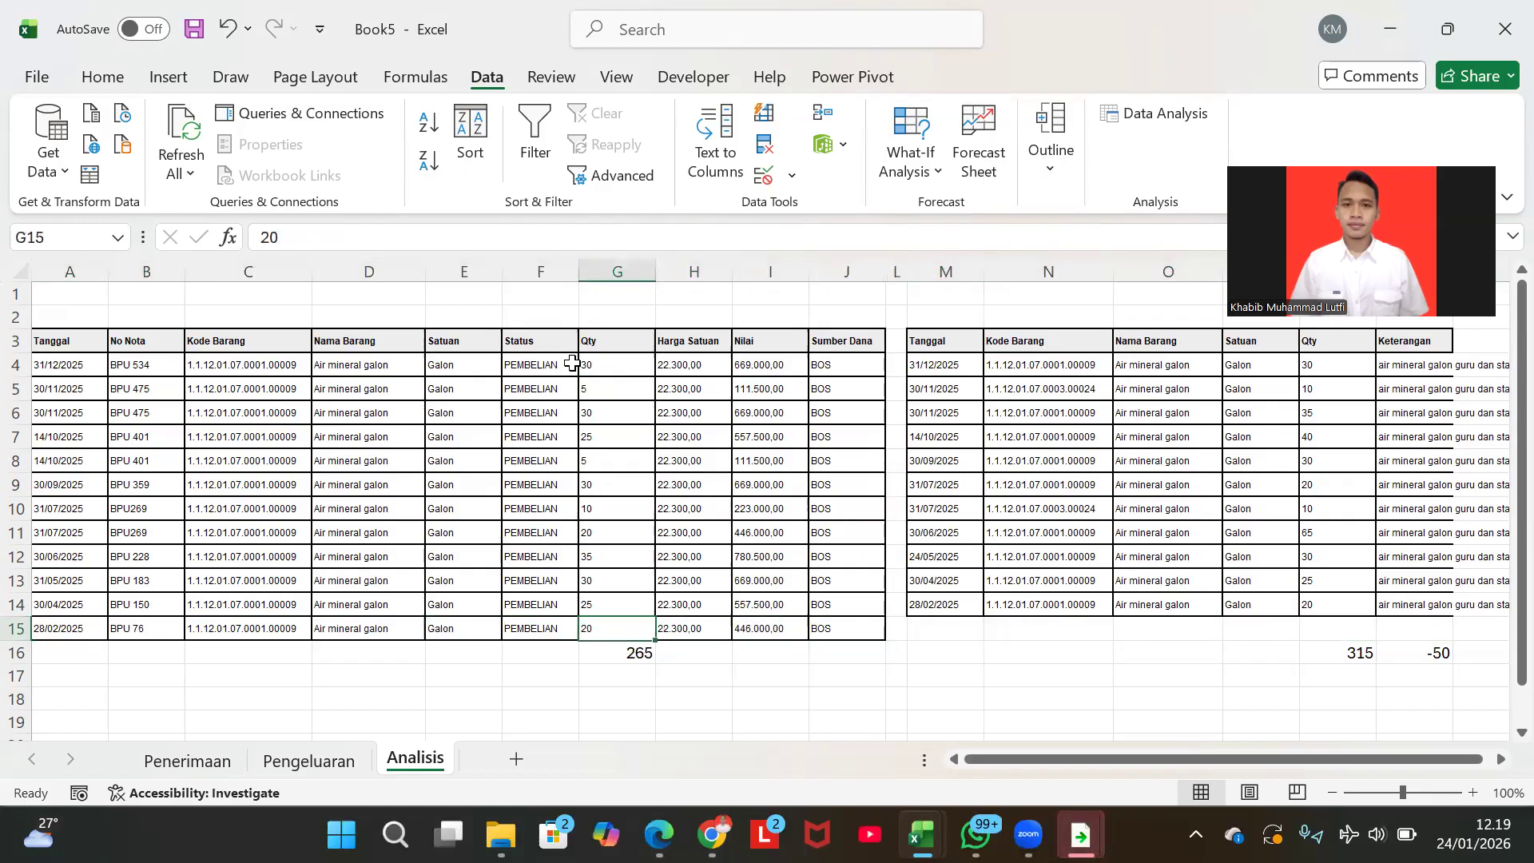
key("shift+space")
key("Down")
key("Right")
key("Right")
key("Right")
key("Right")
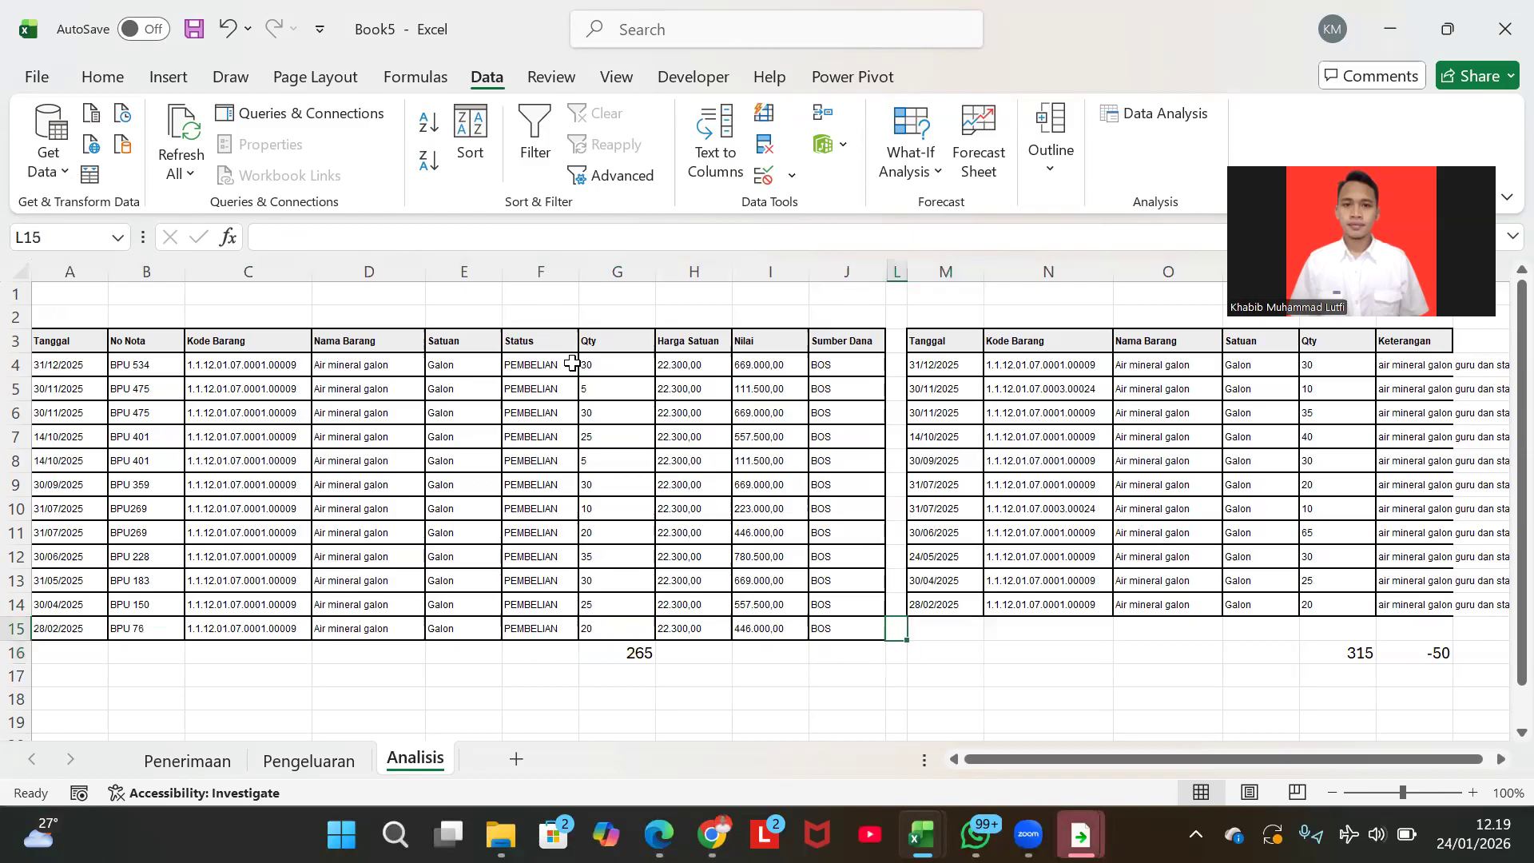
- Move the 28/02/2025 issue entry from row 14 to row 15, beside the receipt of the same date
key("Up")
key("Up")
key("Right")
key("ctrl+shift+Right")
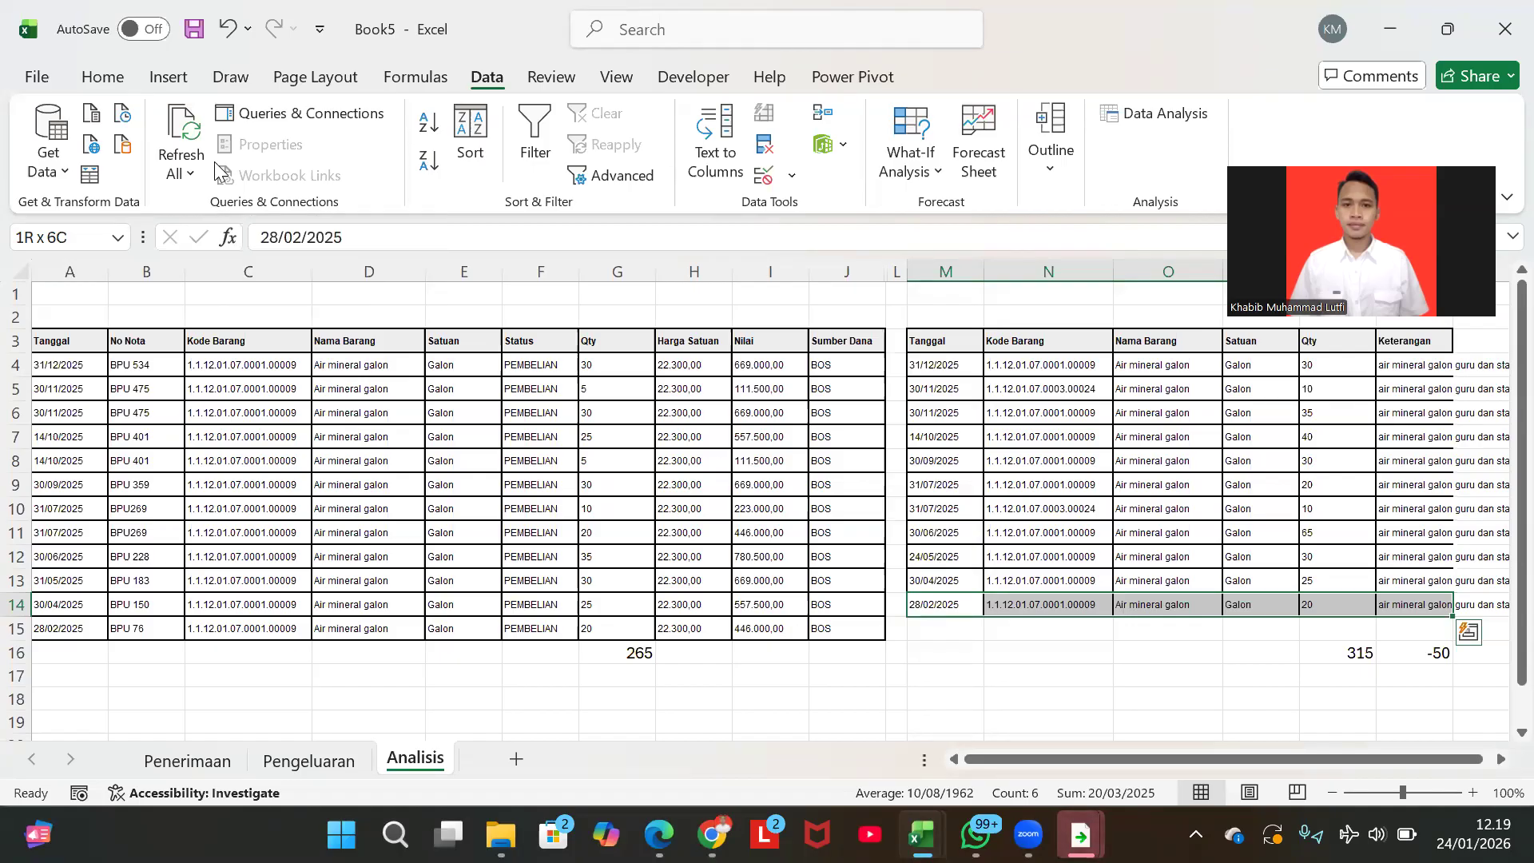
key("ctrl+c")
key("Down")
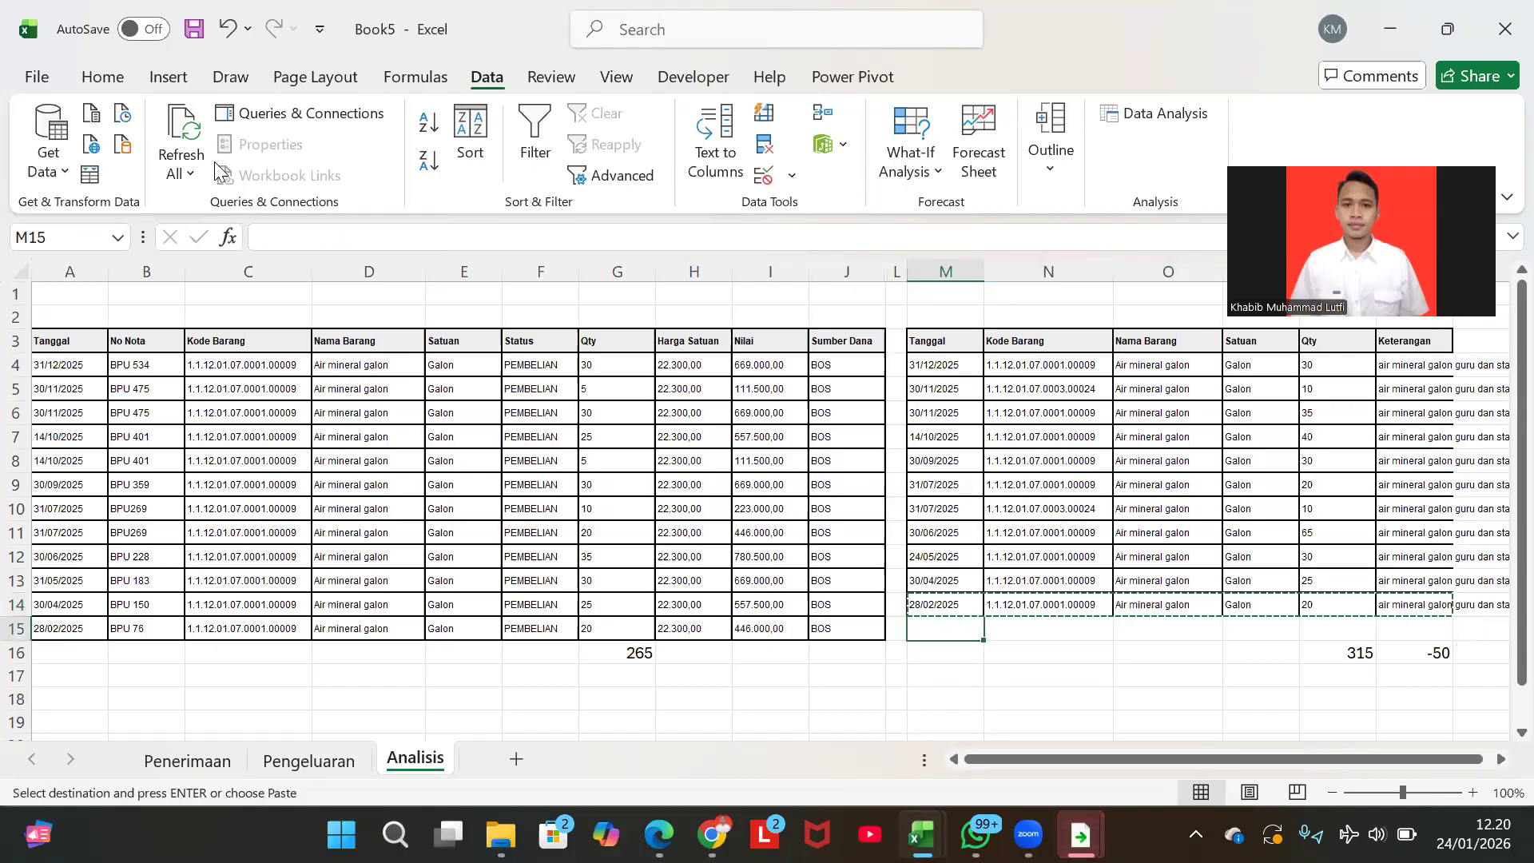
key("ctrl+v")
- Check the dates and quantities aligned in row 15 and review the 30/04/2025 receipt in row 14
key("shift+space")
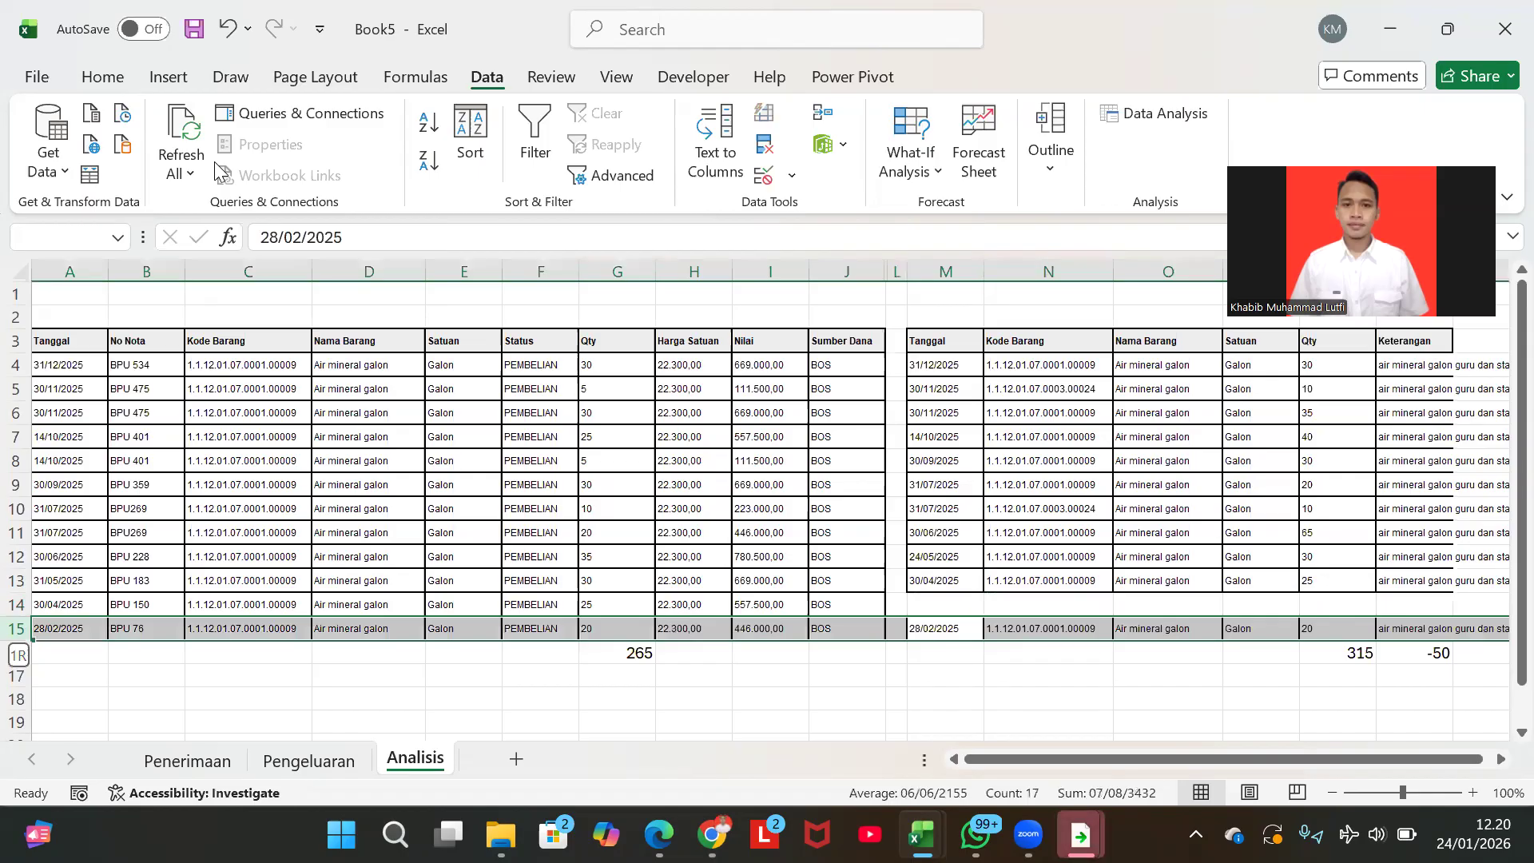
key("Up")
key("Up")
key("Down")
key("Left")
key("Left")
key("ctrl+Left")
key("Right")
key("Right")
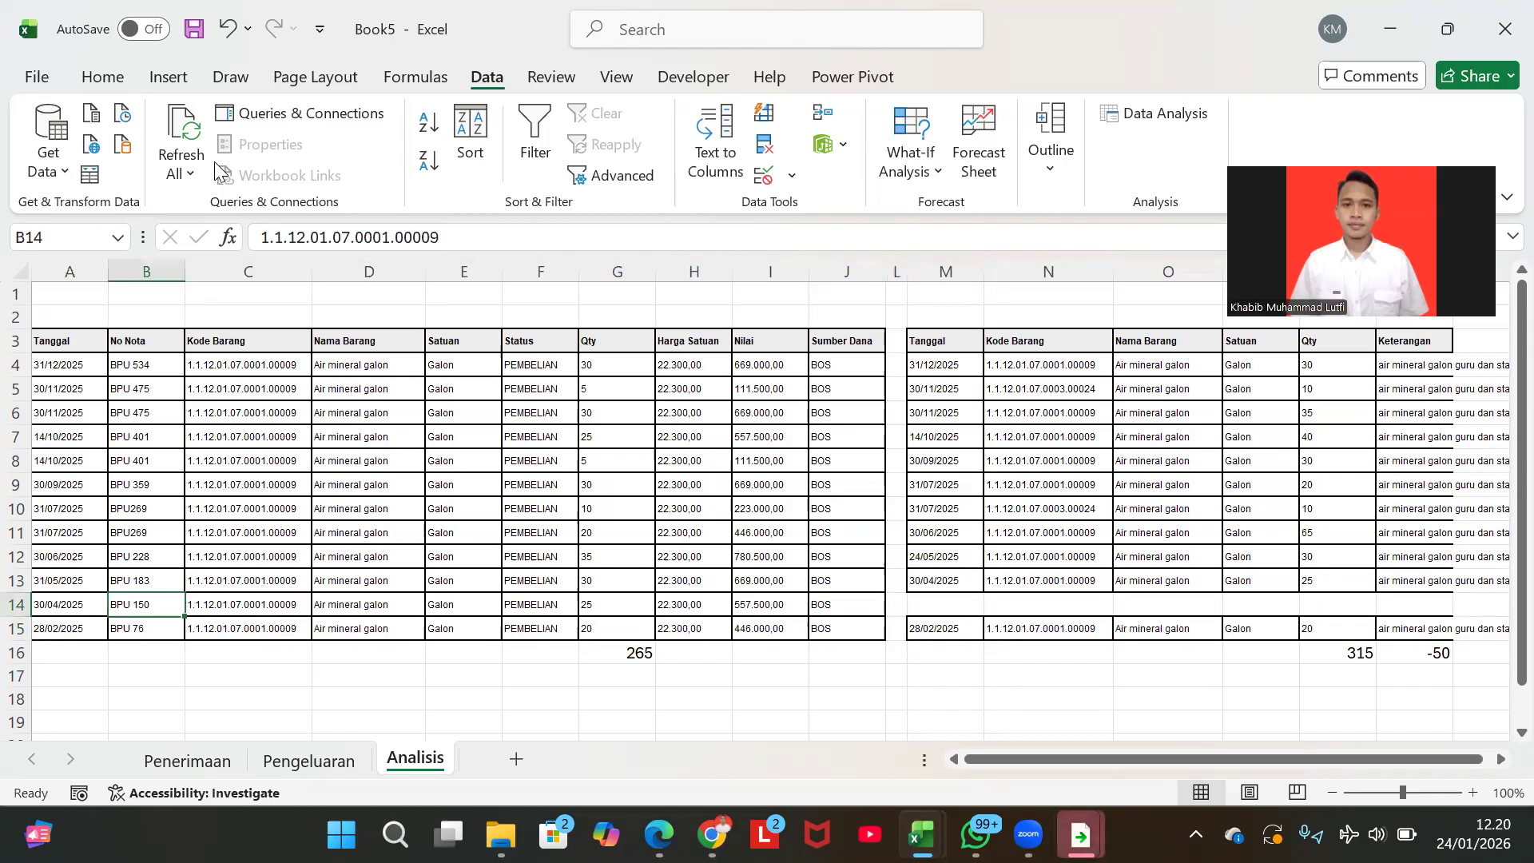
key("Right")
key("Right")
key("Right")
key("Right")
key("shift+space")
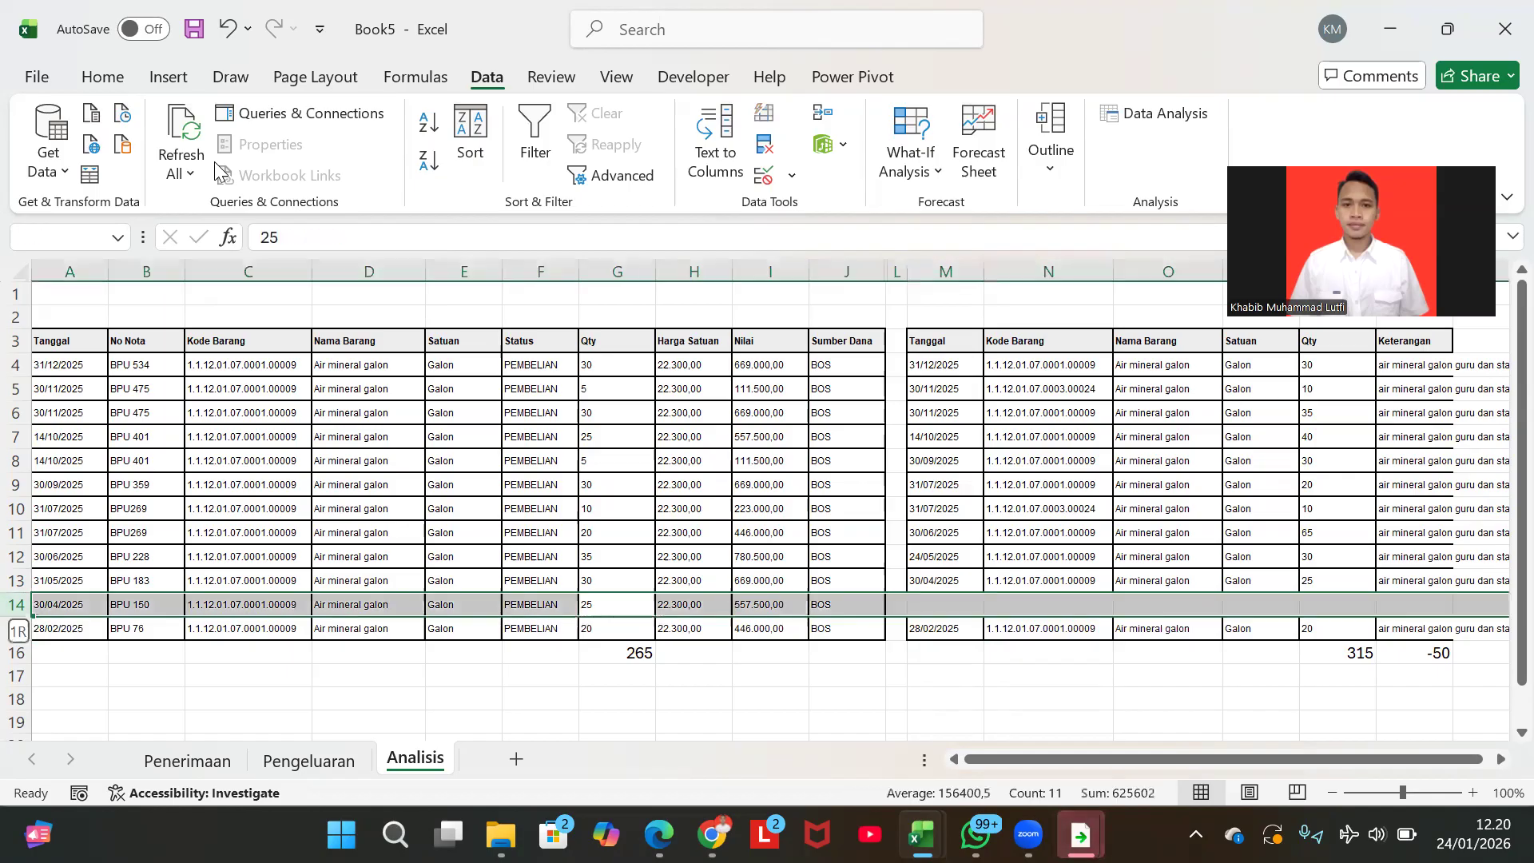
- Move the 30/04/2025 issue entry from row 13 to row 14, beside the receipt of the same date
key("Right")
key("Right")
key("Right")
key("Up")
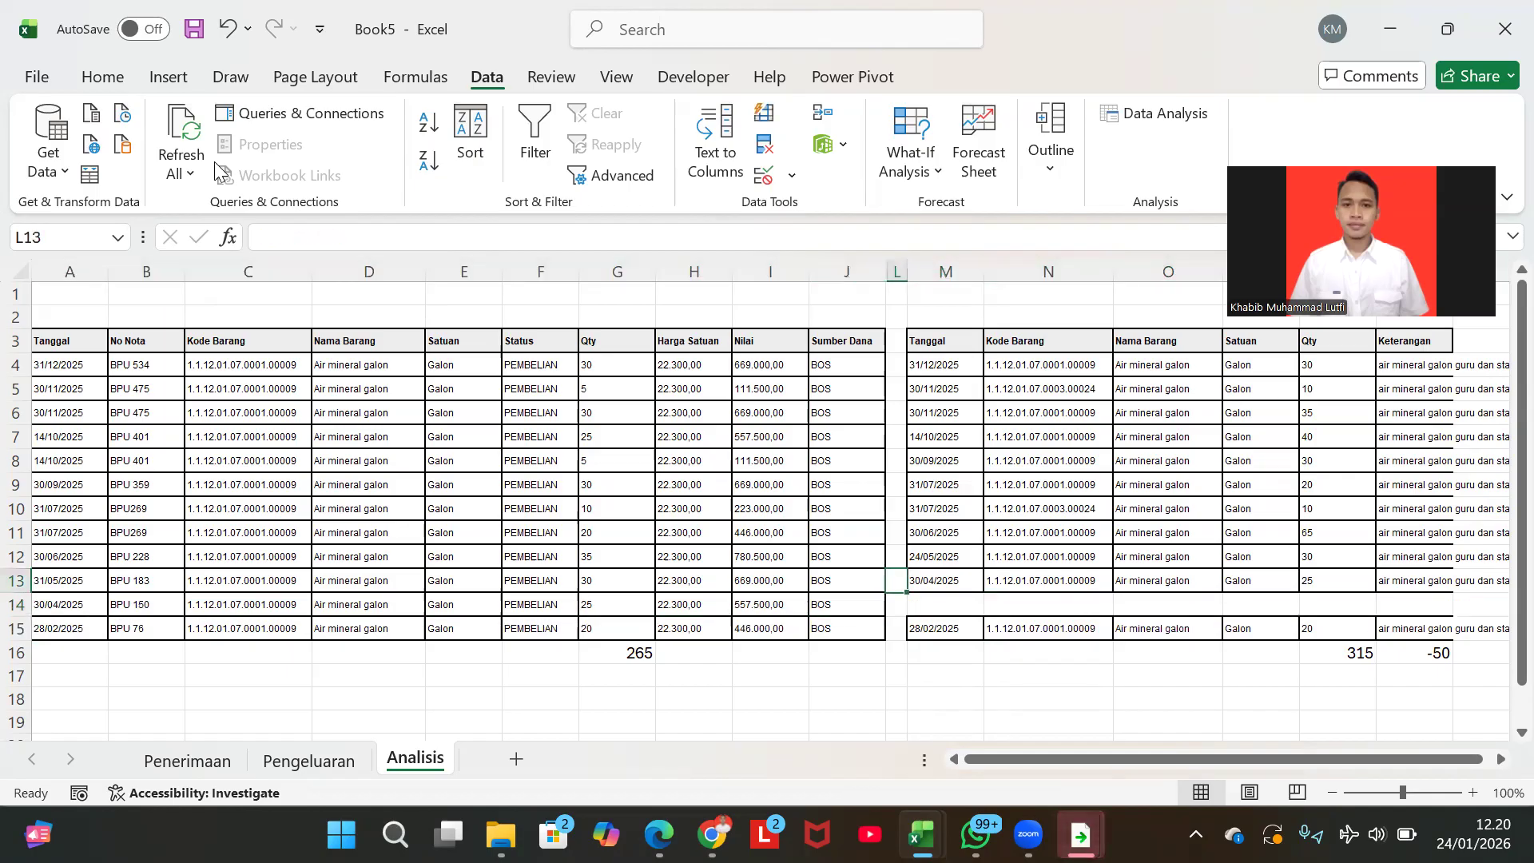
key("Right")
key("Right")
key("ctrl+shift+Right")
key("ctrl+x")
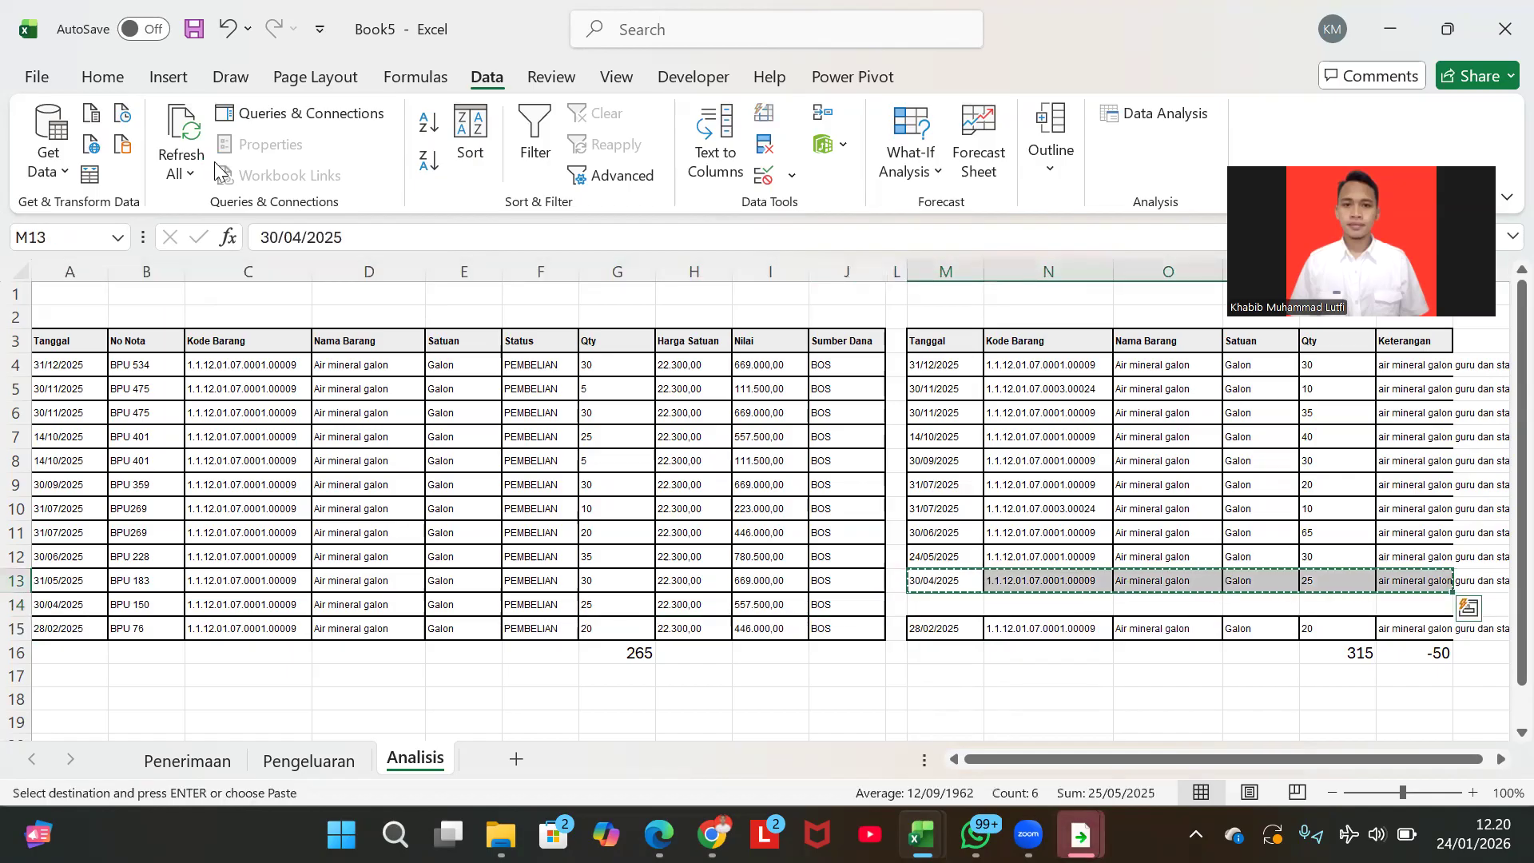
key("Down")
key("ctrl+v")
- Move the 24/05/2025 issue entry from row 12 to row 13, beside the May receipt
key("Up")
key("shift+space")
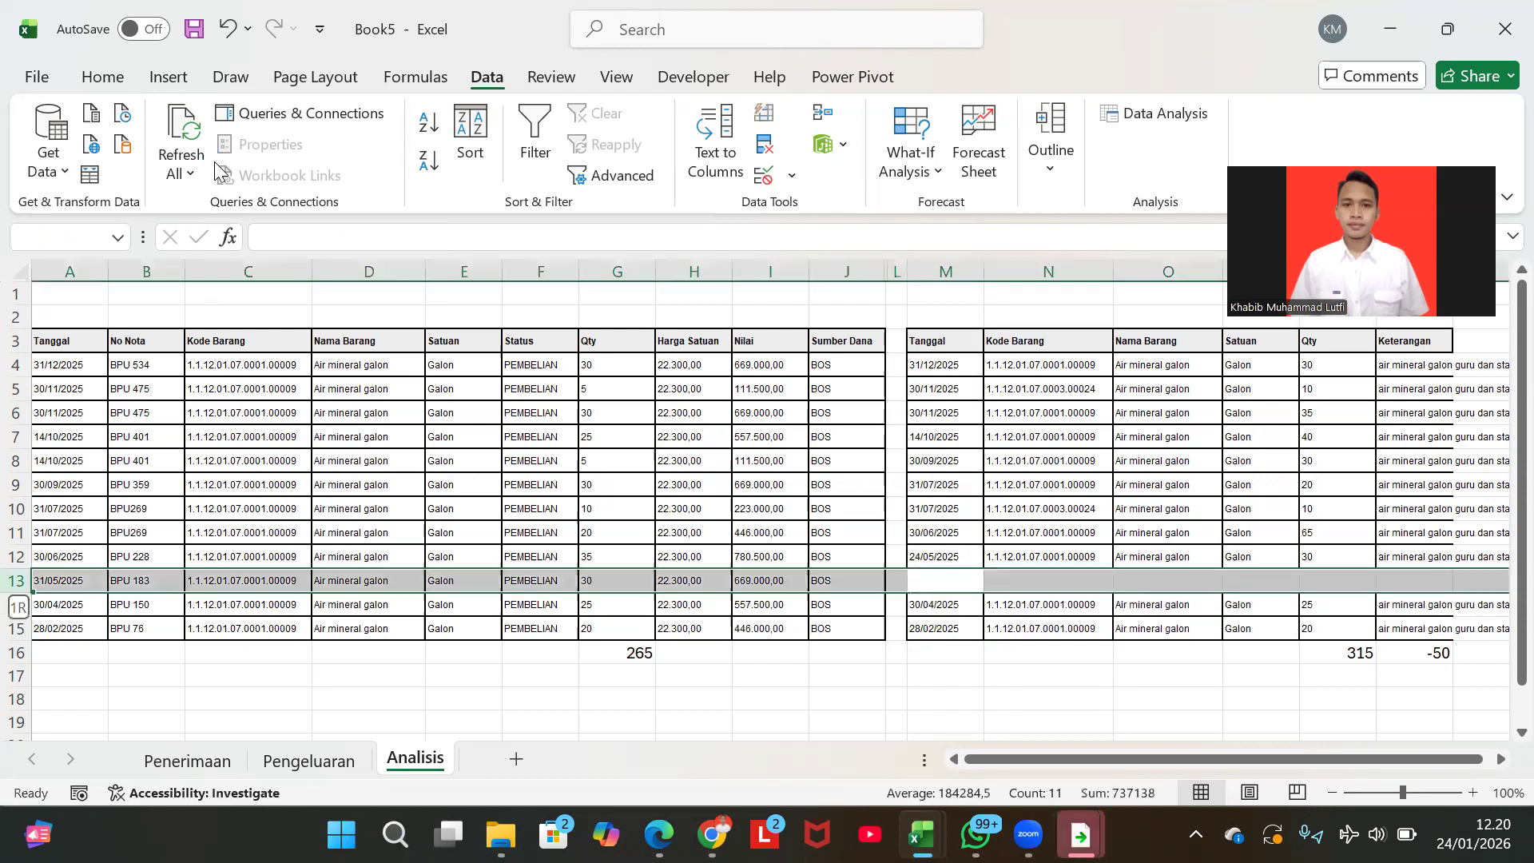
key("Up")
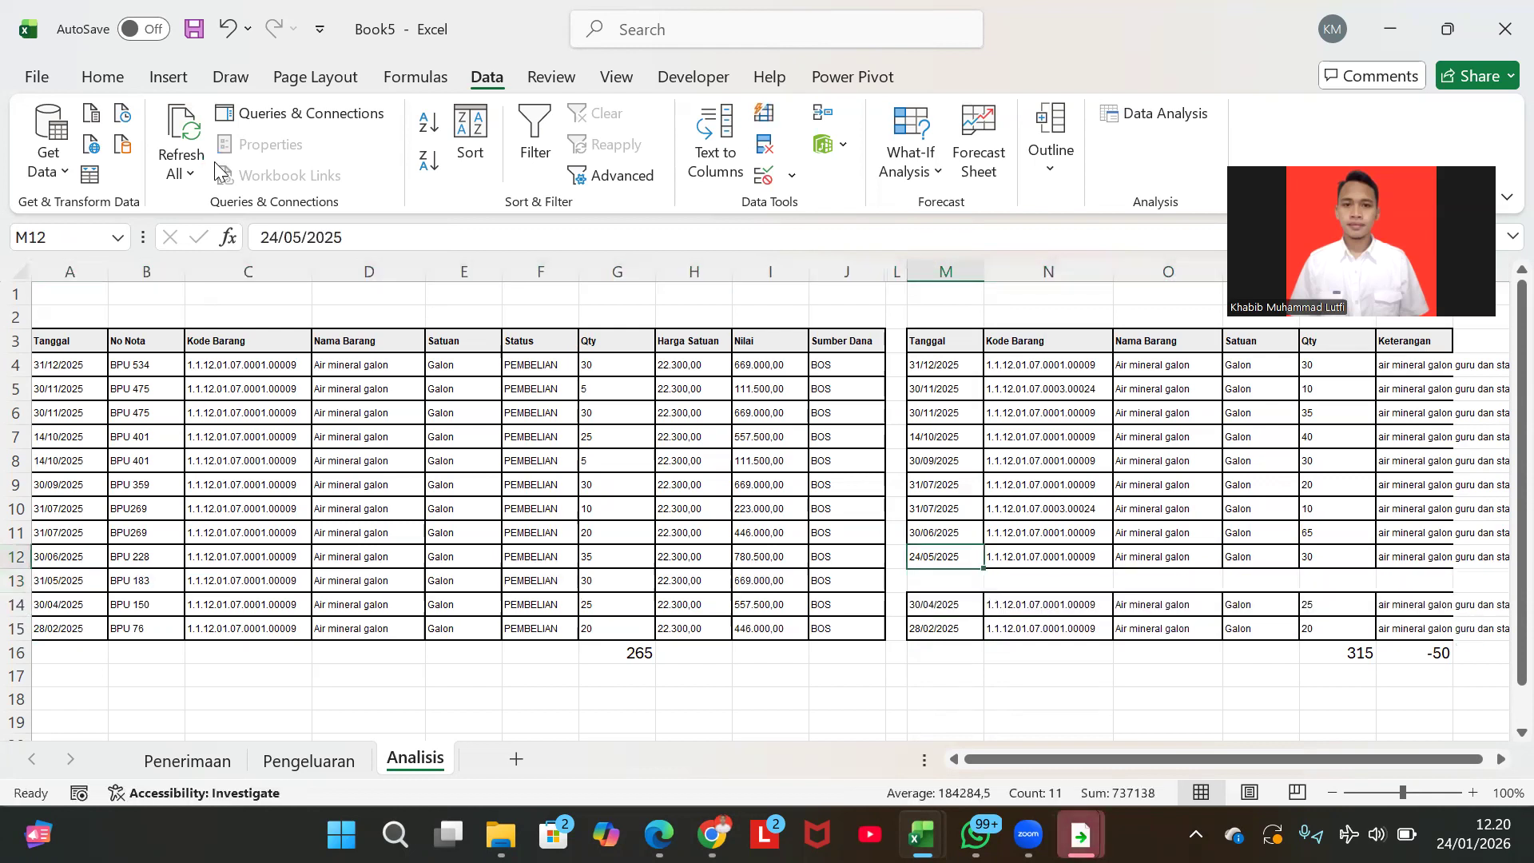
key("ctrl+shift+Right")
key("ctrl+x")
key("Down")
key("ctrl+v")
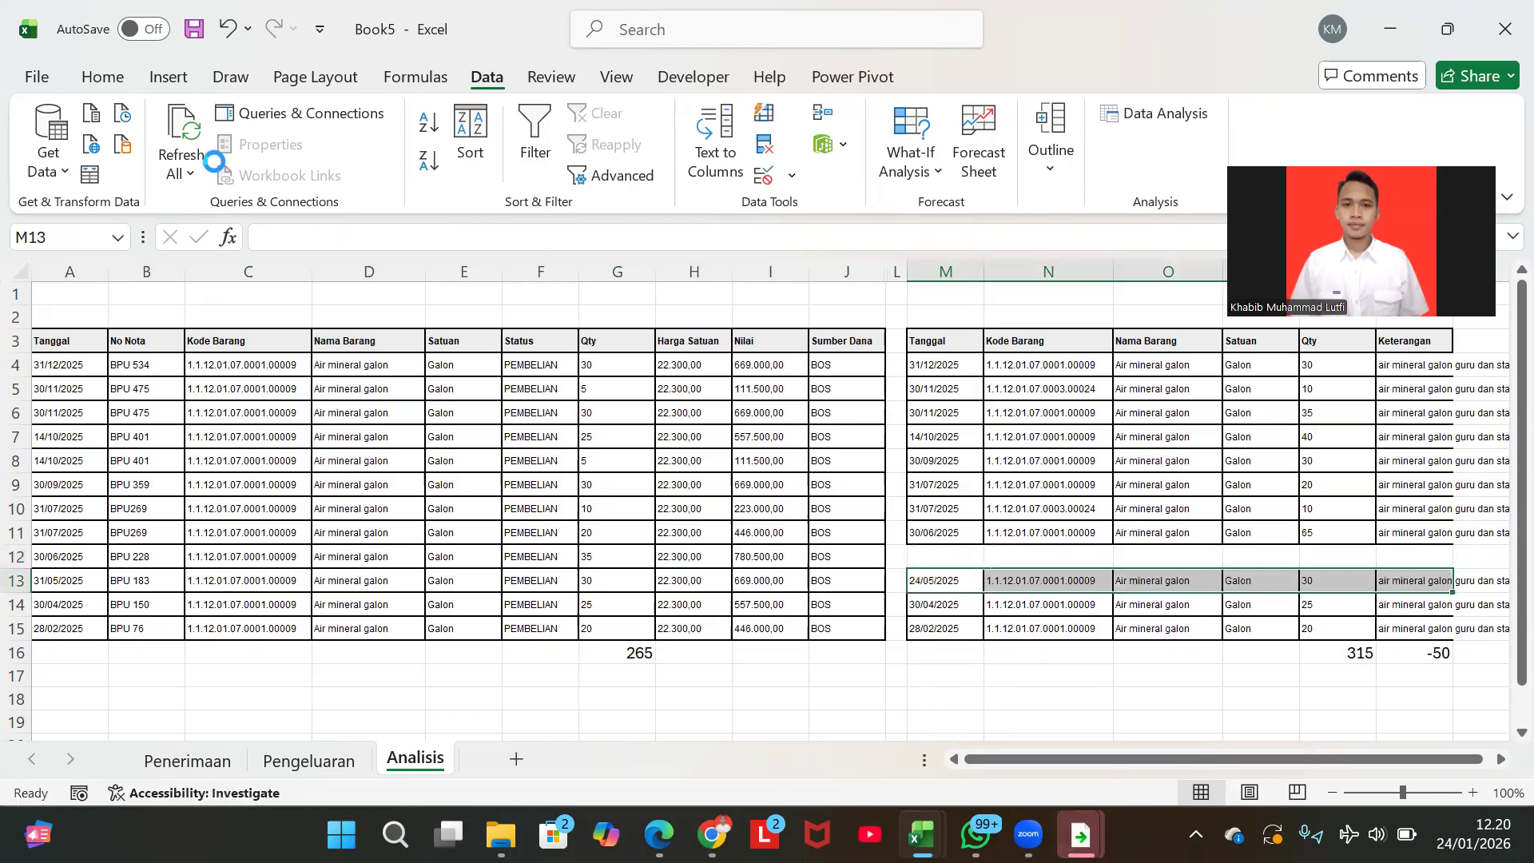
- Move the 30/06/2025 issue entry from row 11 to row 12, beside the June receipt
key("Up")
key("shift+space")
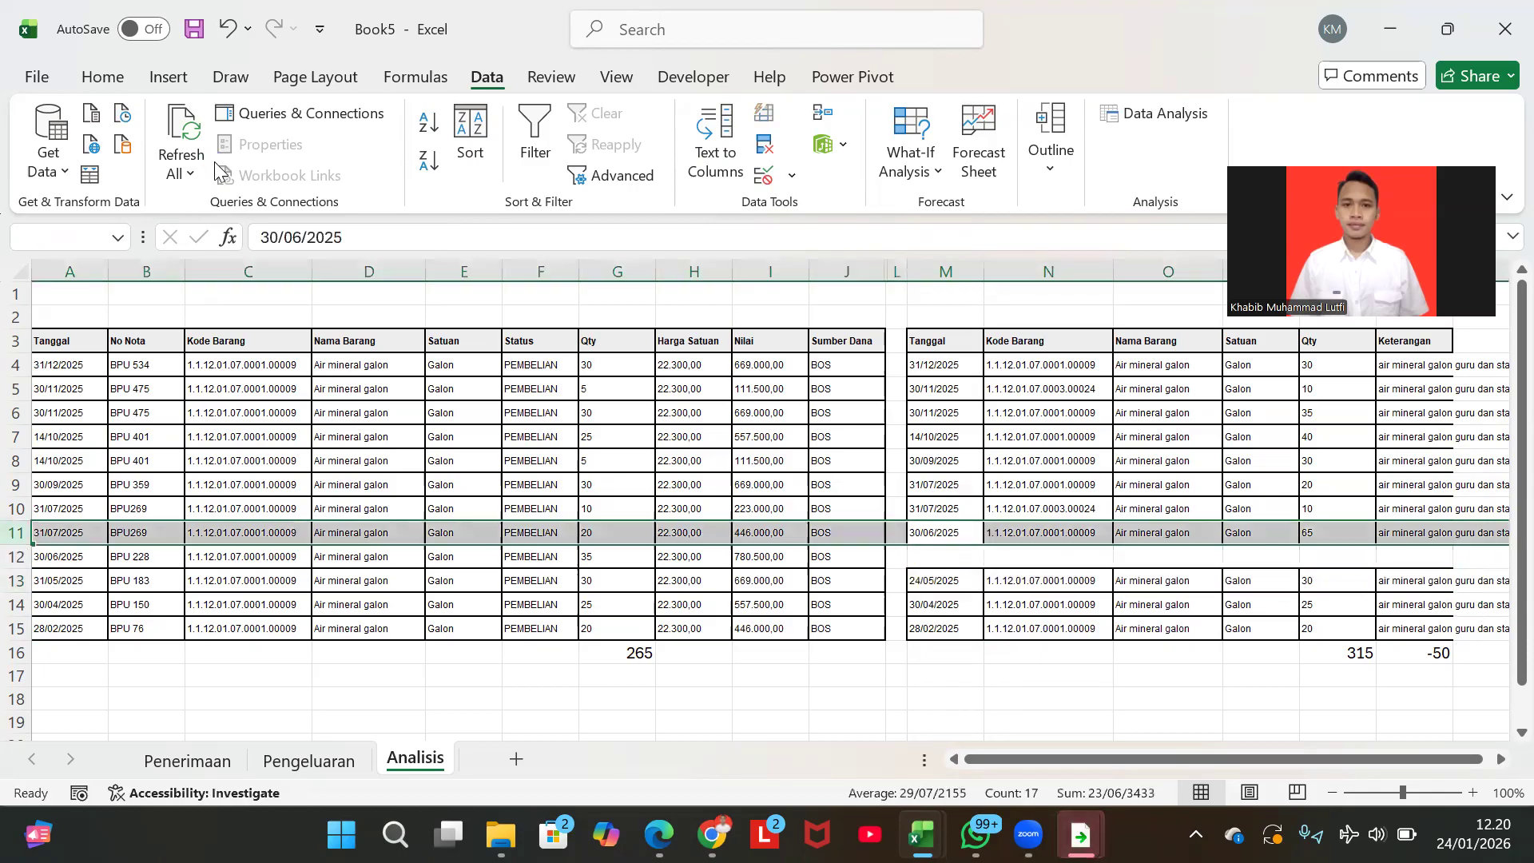
key("Down")
key("Up")
key("ctrl+shift+Right")
key("ctrl+x")
key("Down")
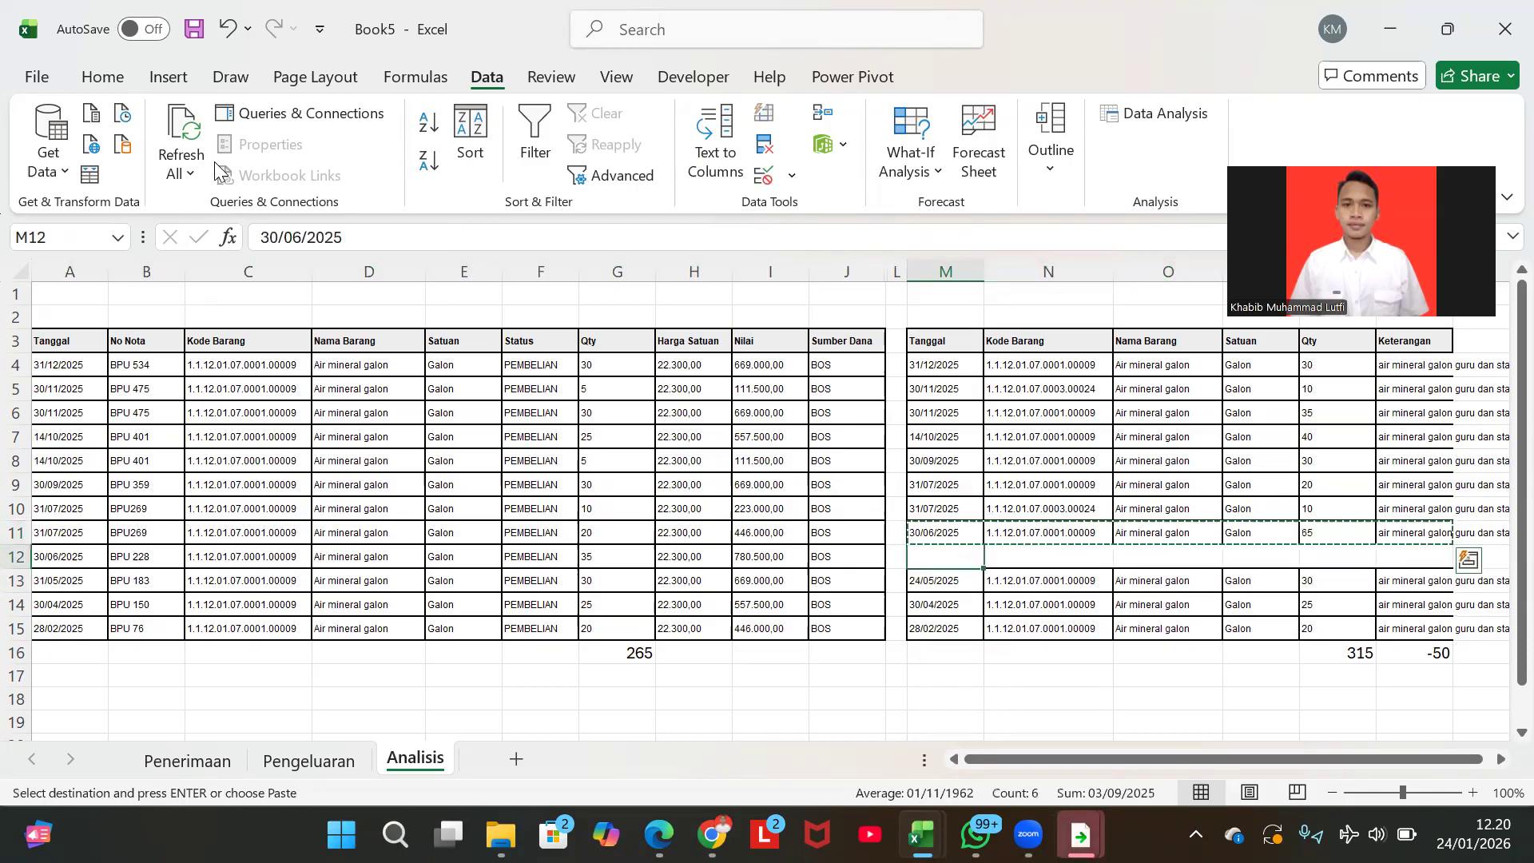
key("ctrl+v")
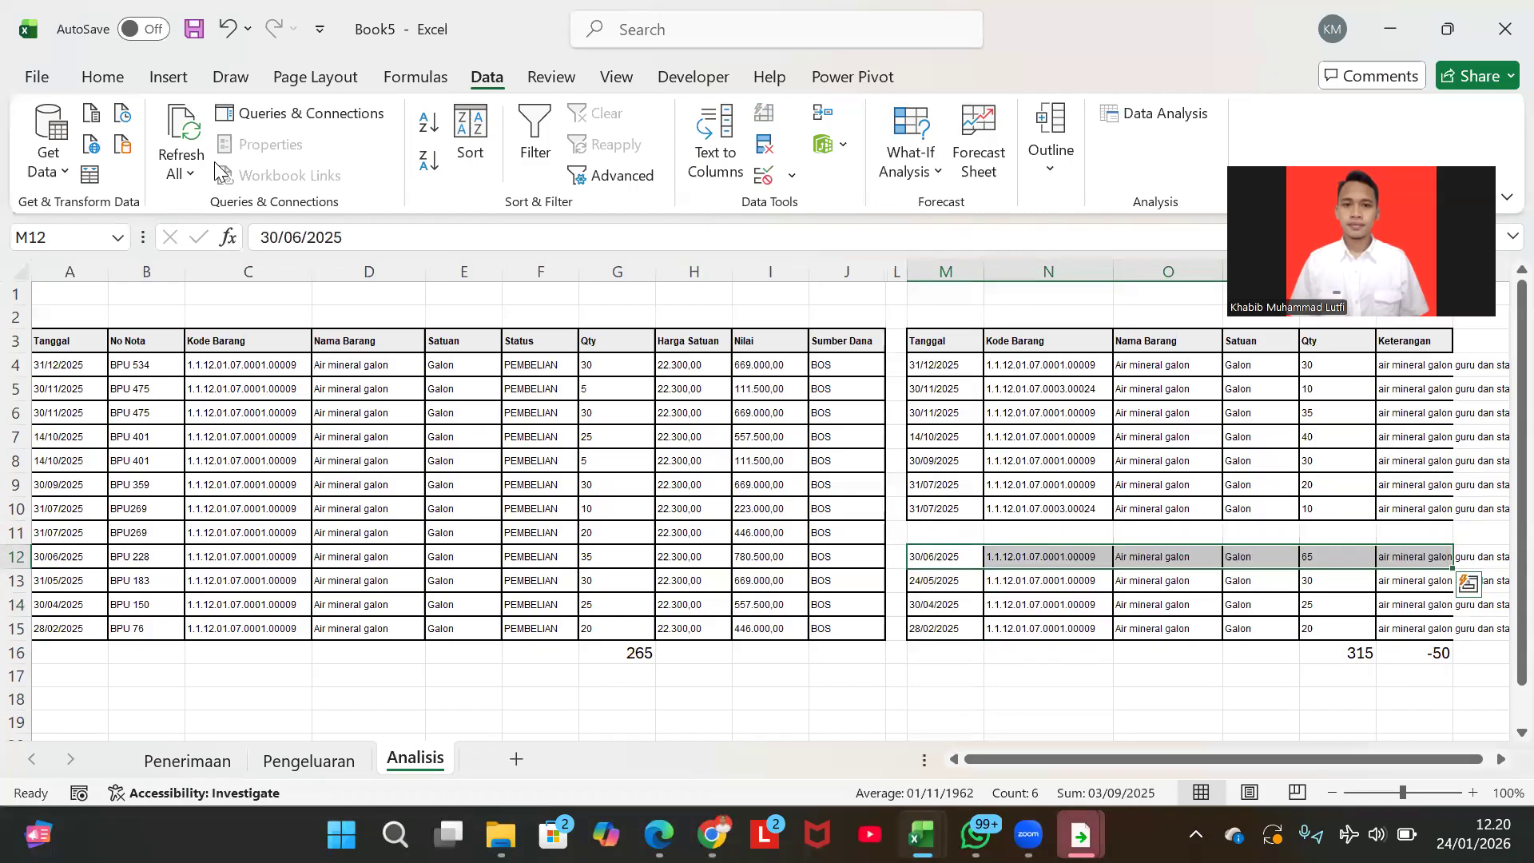
- Compare the June issue quantity in Q12 with the receipt quantity in the same row
key("shift+space")
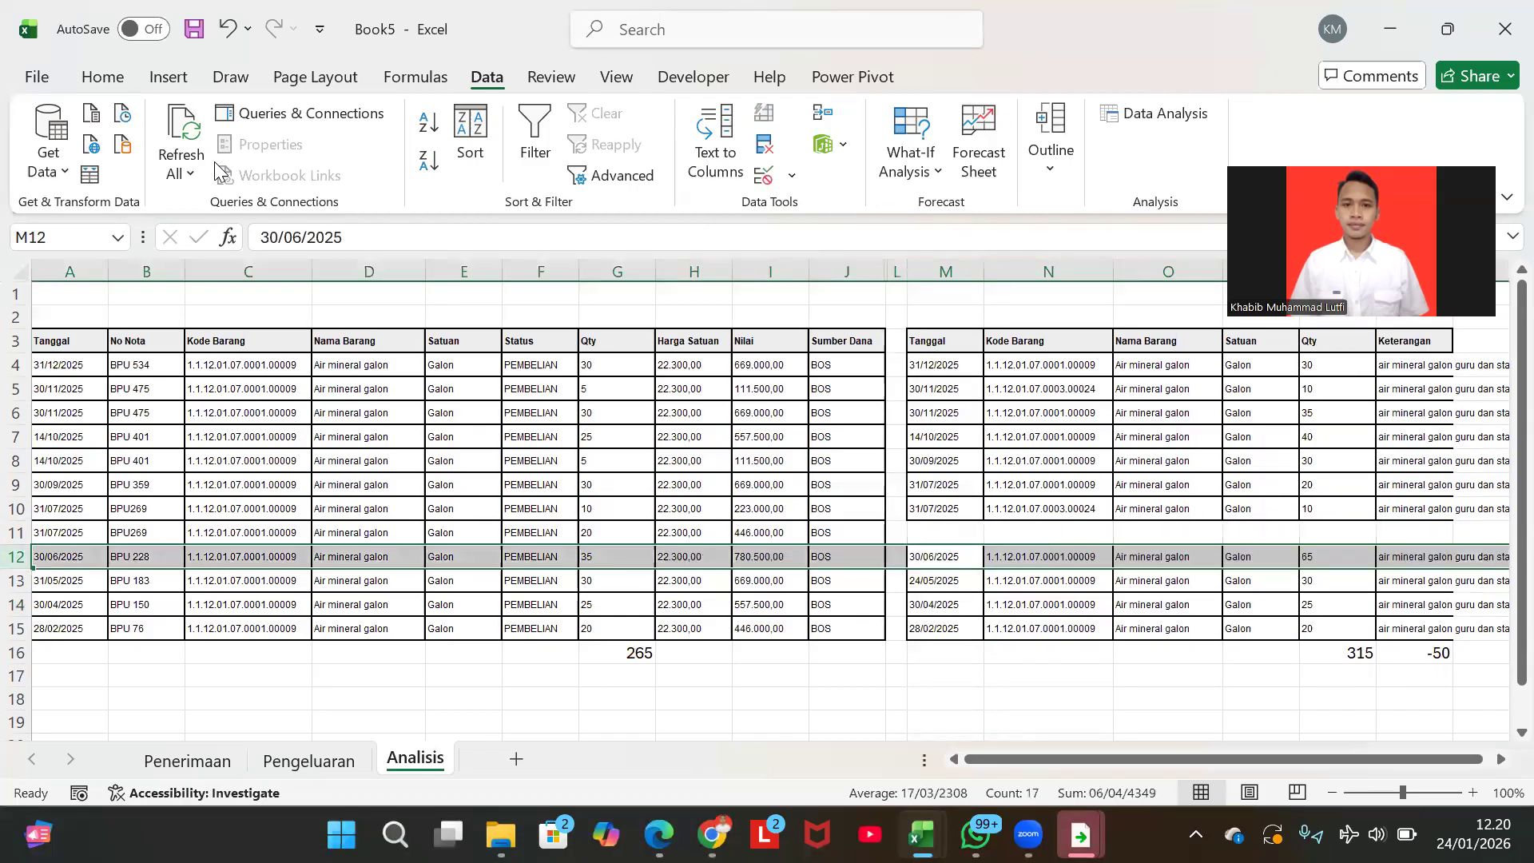
key("Right")
key("Right")
key("Right")
key("Right")
key("Right")
key("Left")
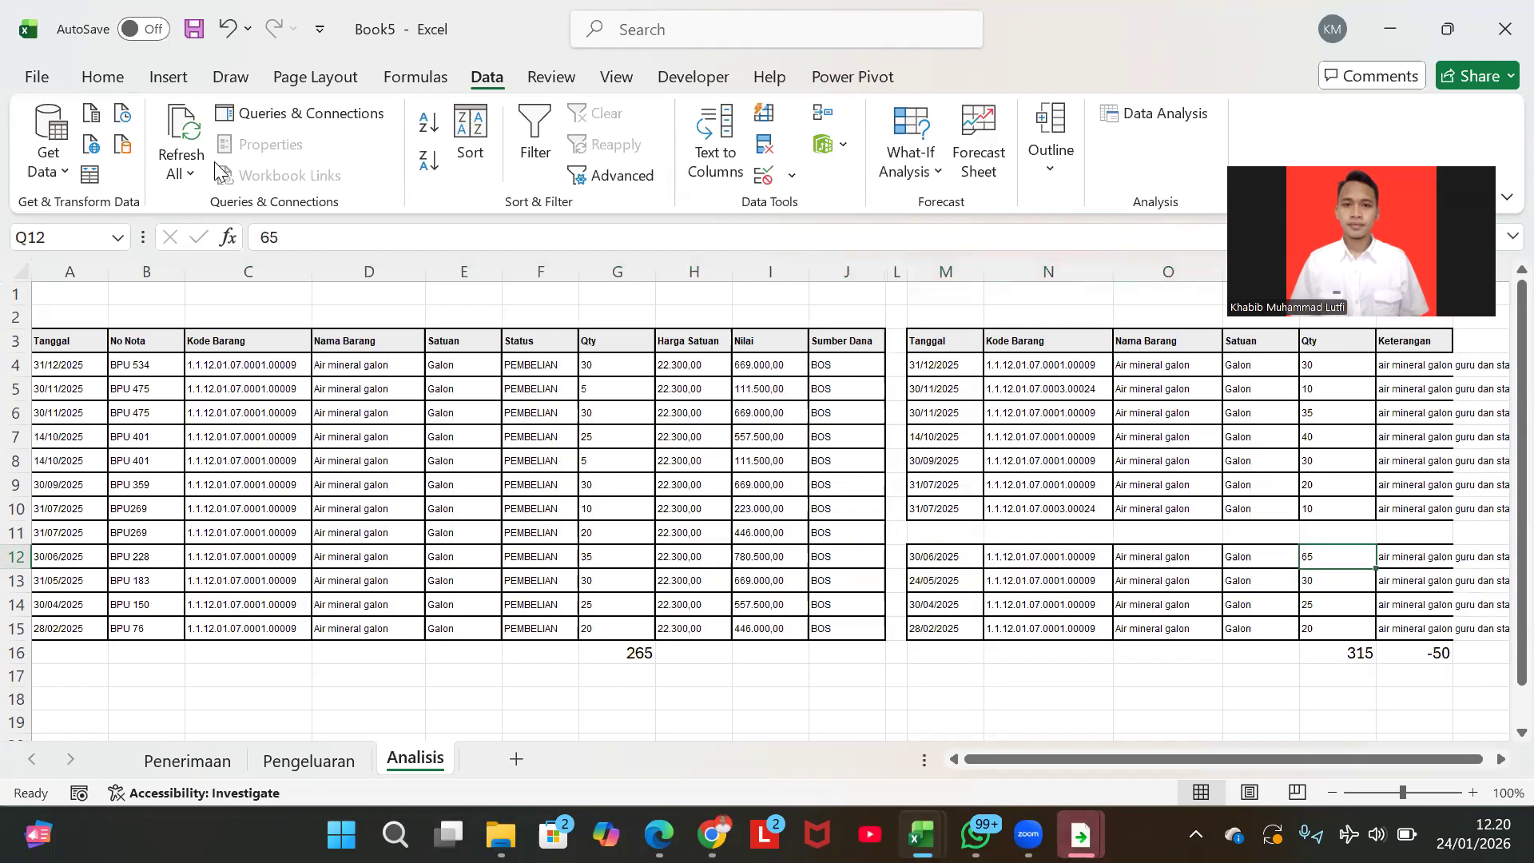
key("shift+space")
key("Right")
key("Right")
key("Right")
key("Left")
key("Left")
key("Left")
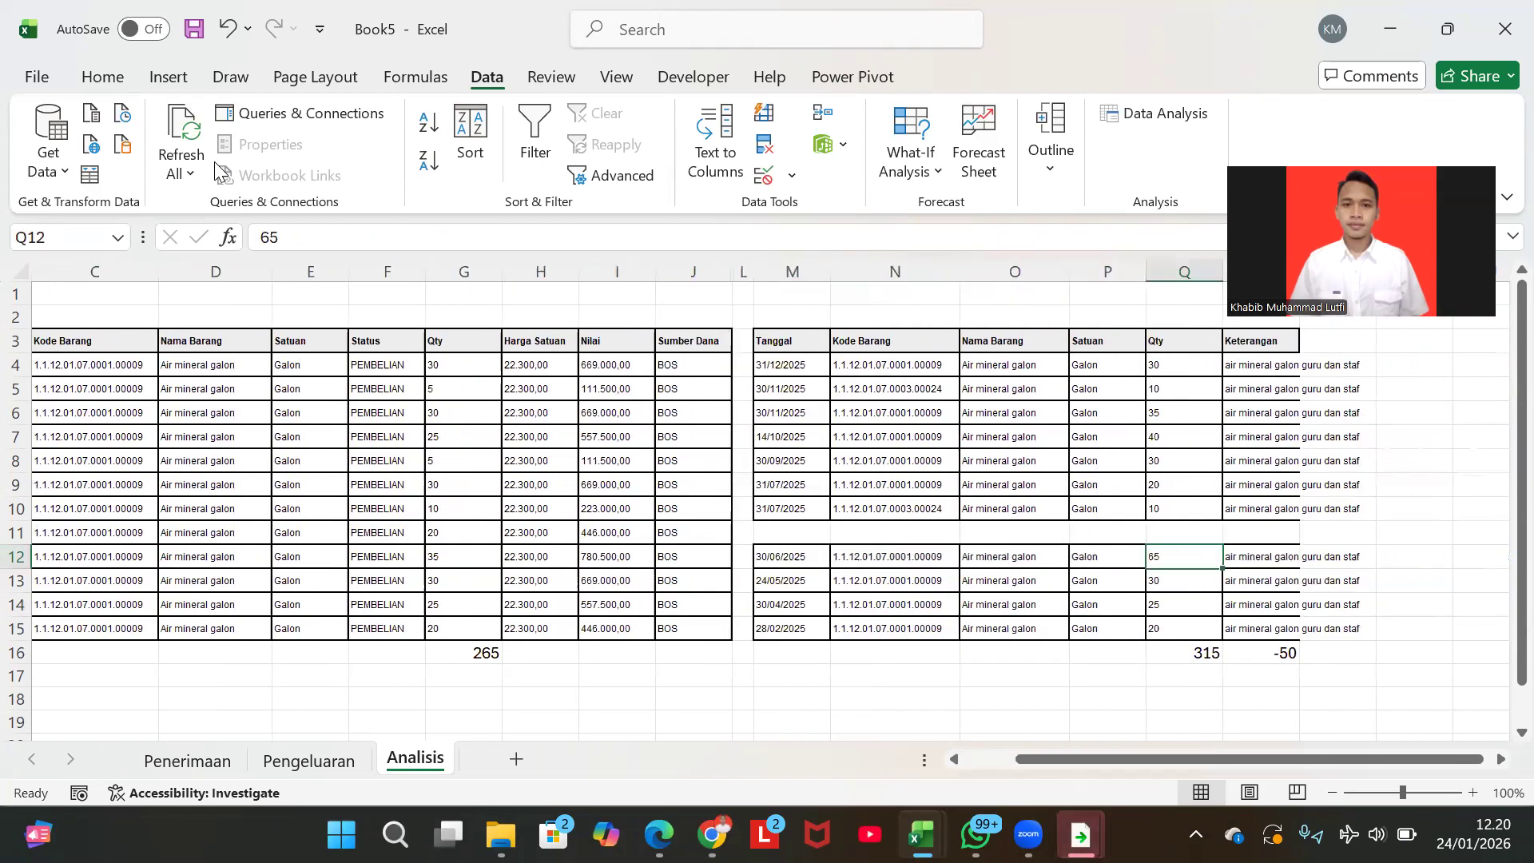
- Highlight the June issue quantity in Q12 with a red font and an orange fill
left_click(117, 85)
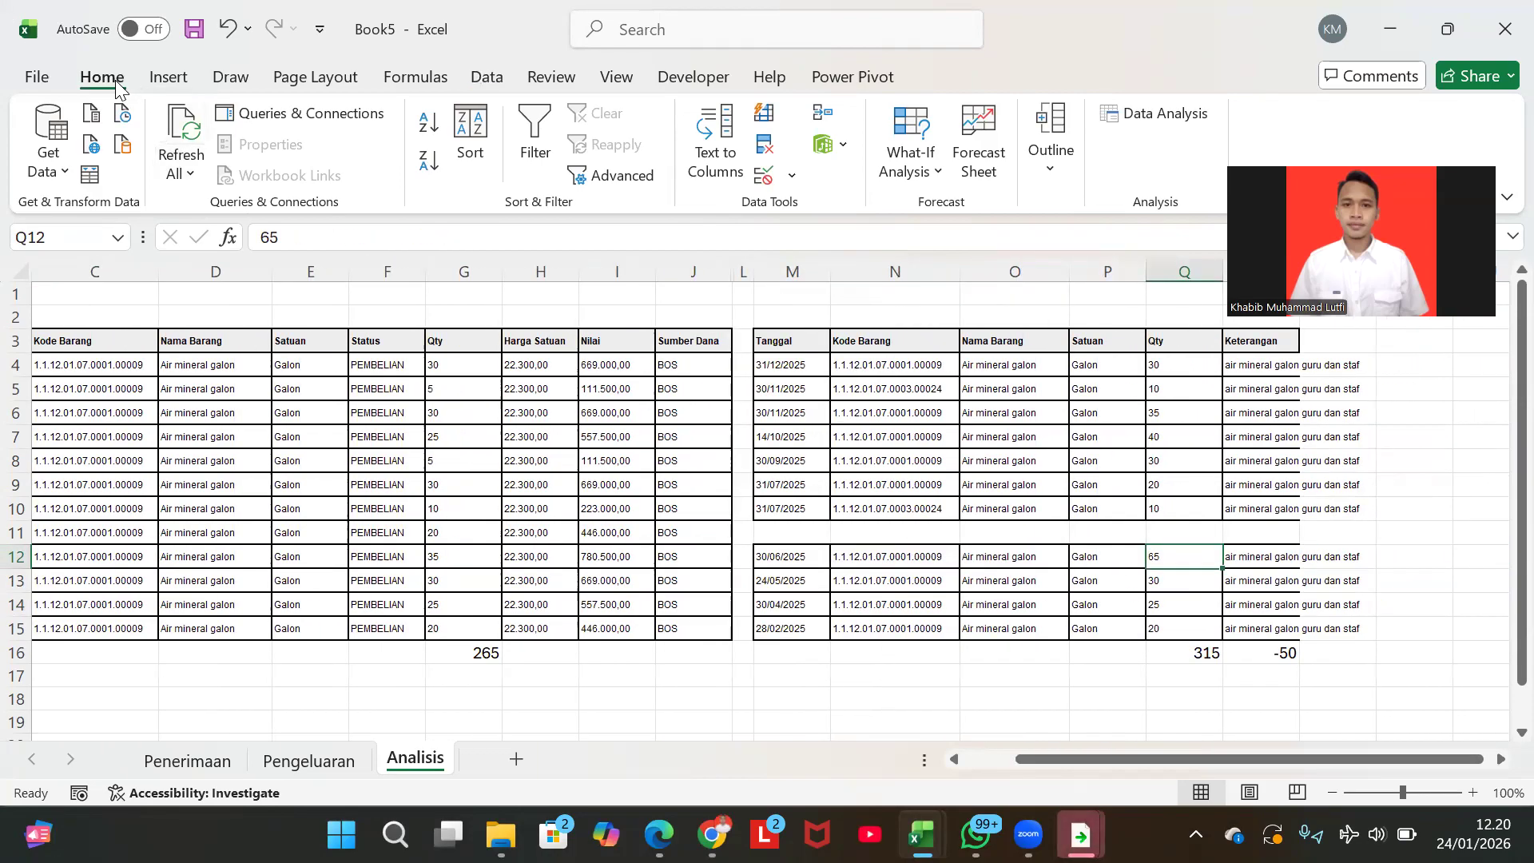
left_click(381, 163)
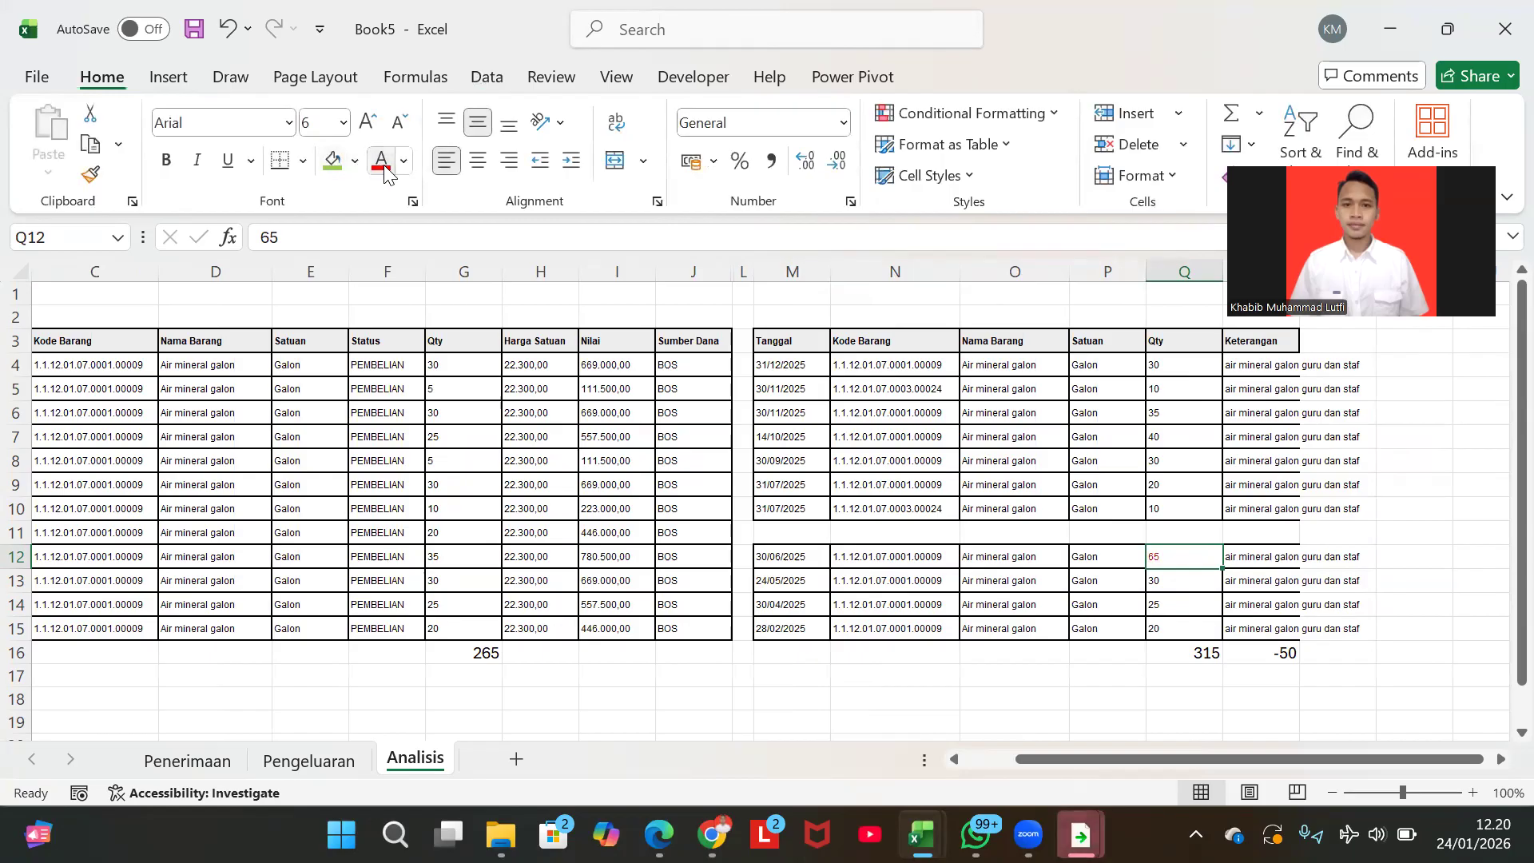
left_click(355, 161)
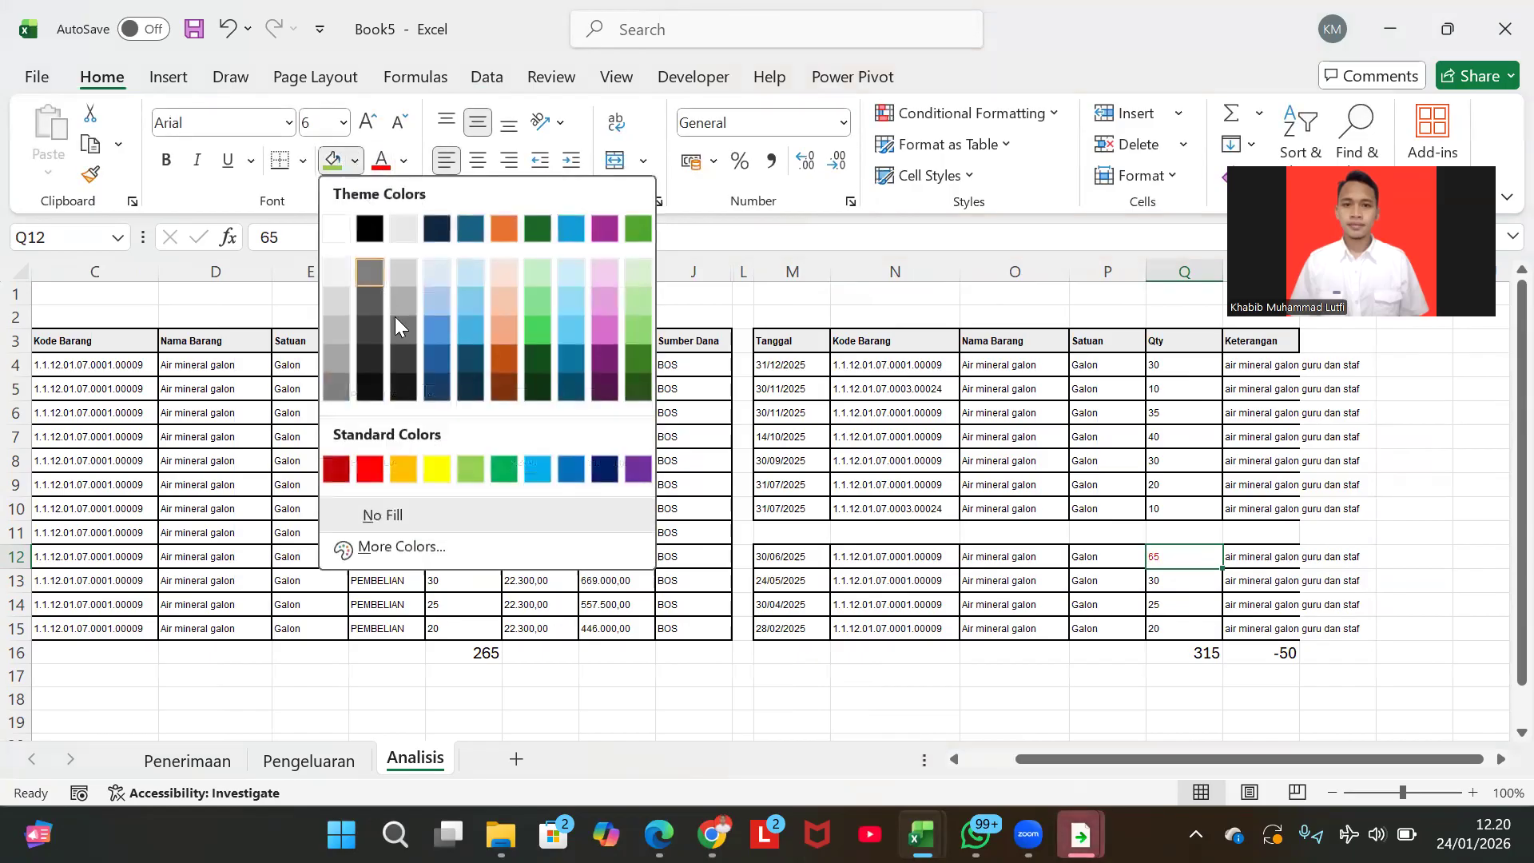
left_click(369, 469)
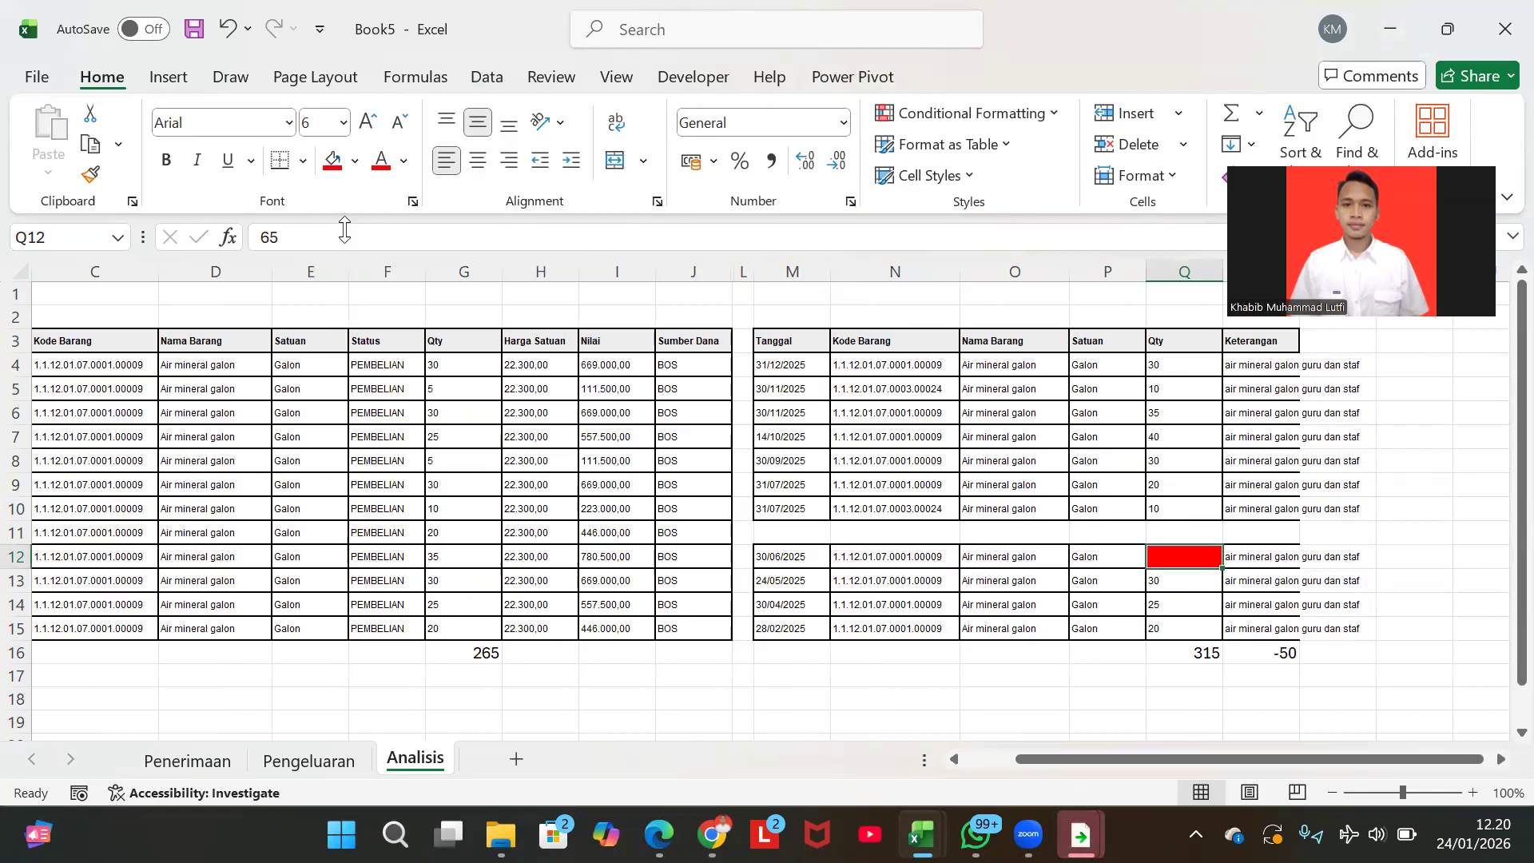
left_click(354, 160)
left_click(404, 470)
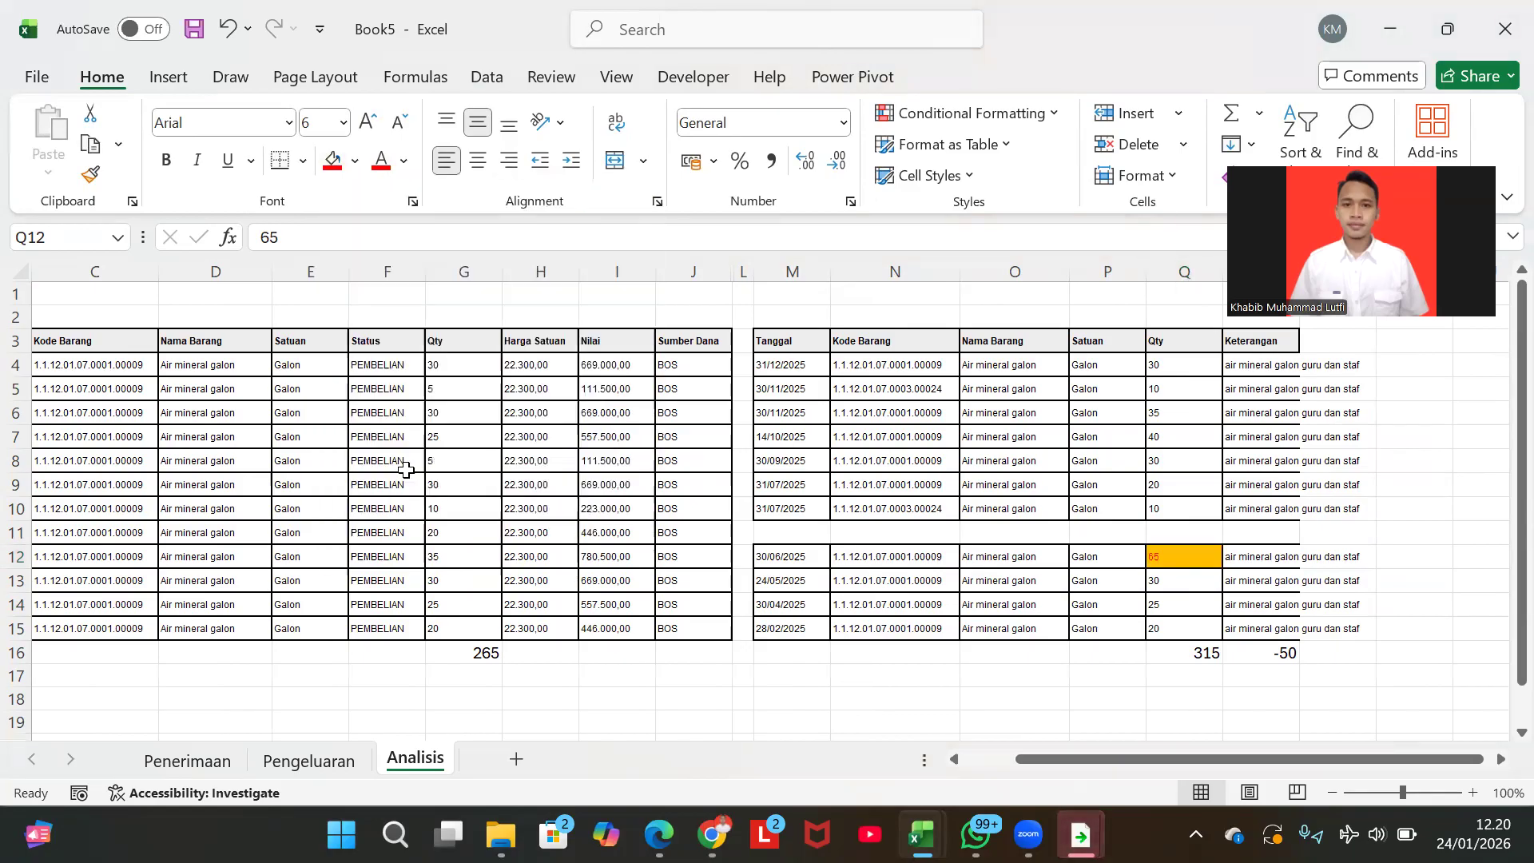
- Compare the receipt and issue entries across row 12 and across row 10
scroll(943, 607, "left", 2)
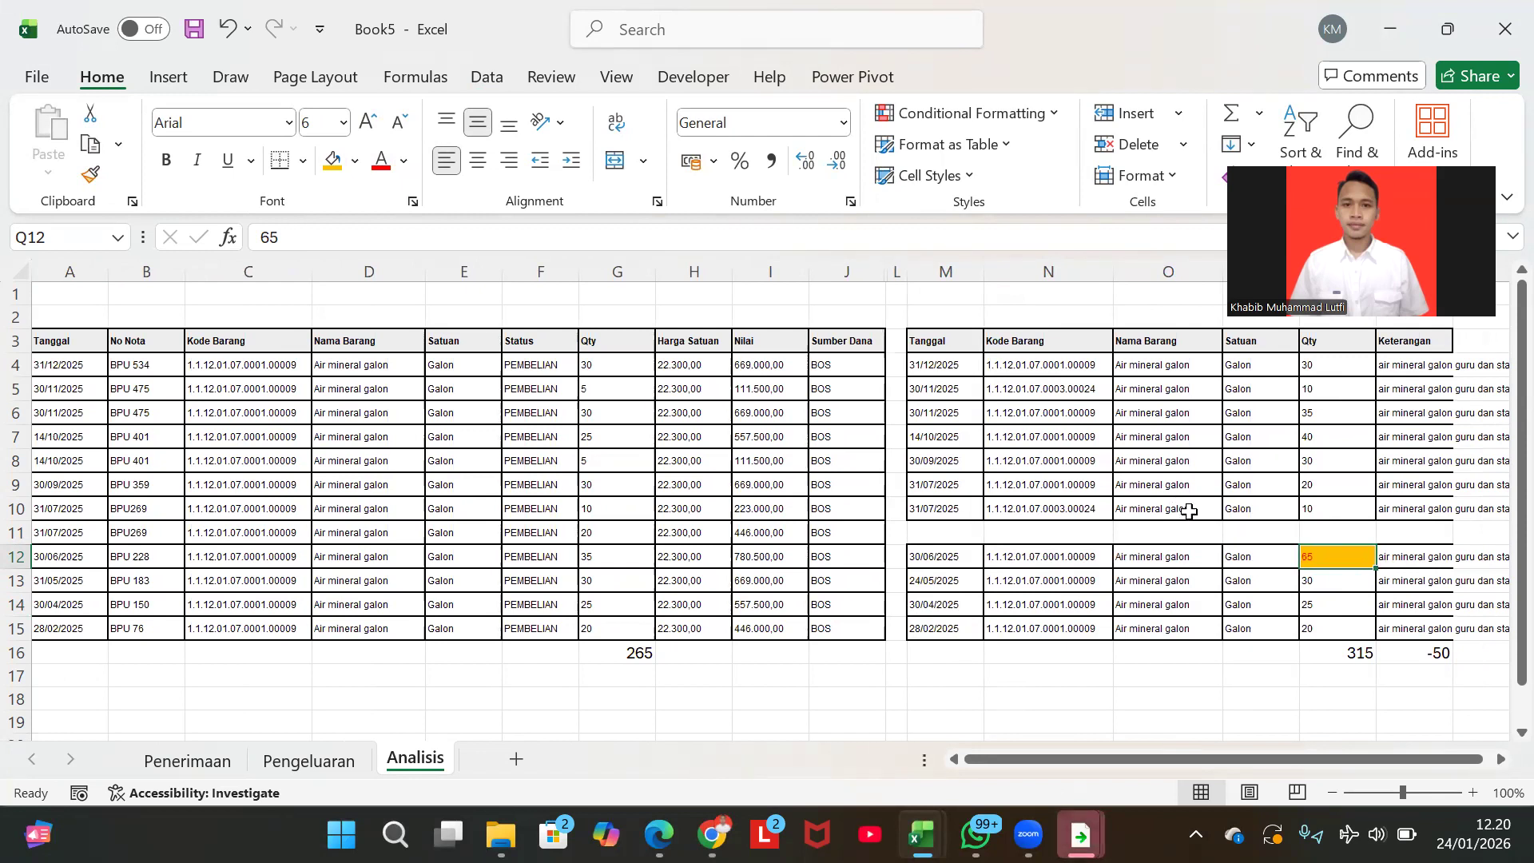
left_click(1095, 557)
key("shift+space")
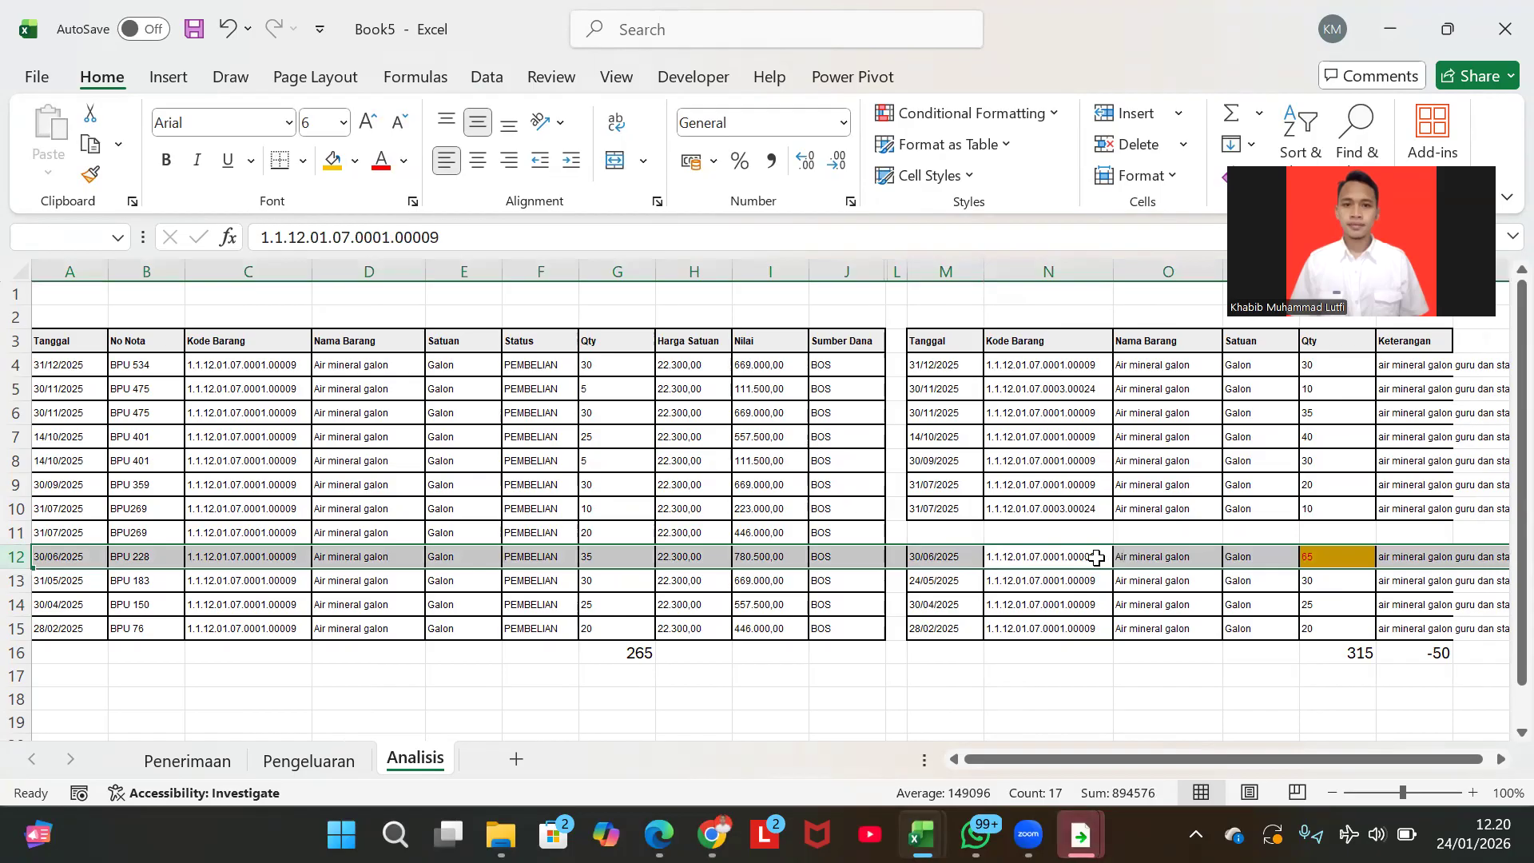
key("Left")
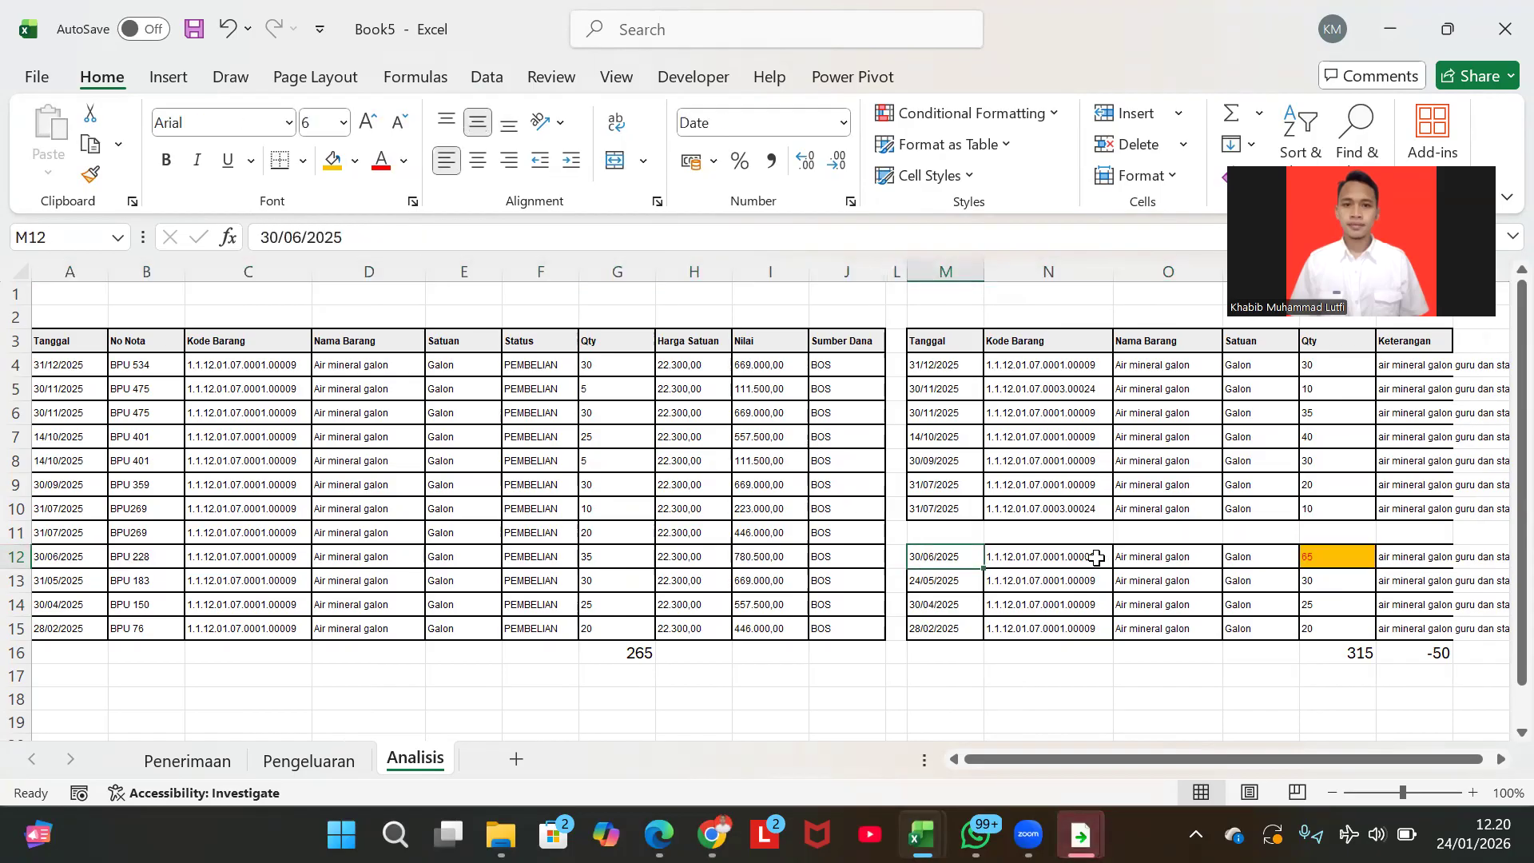
key("Up")
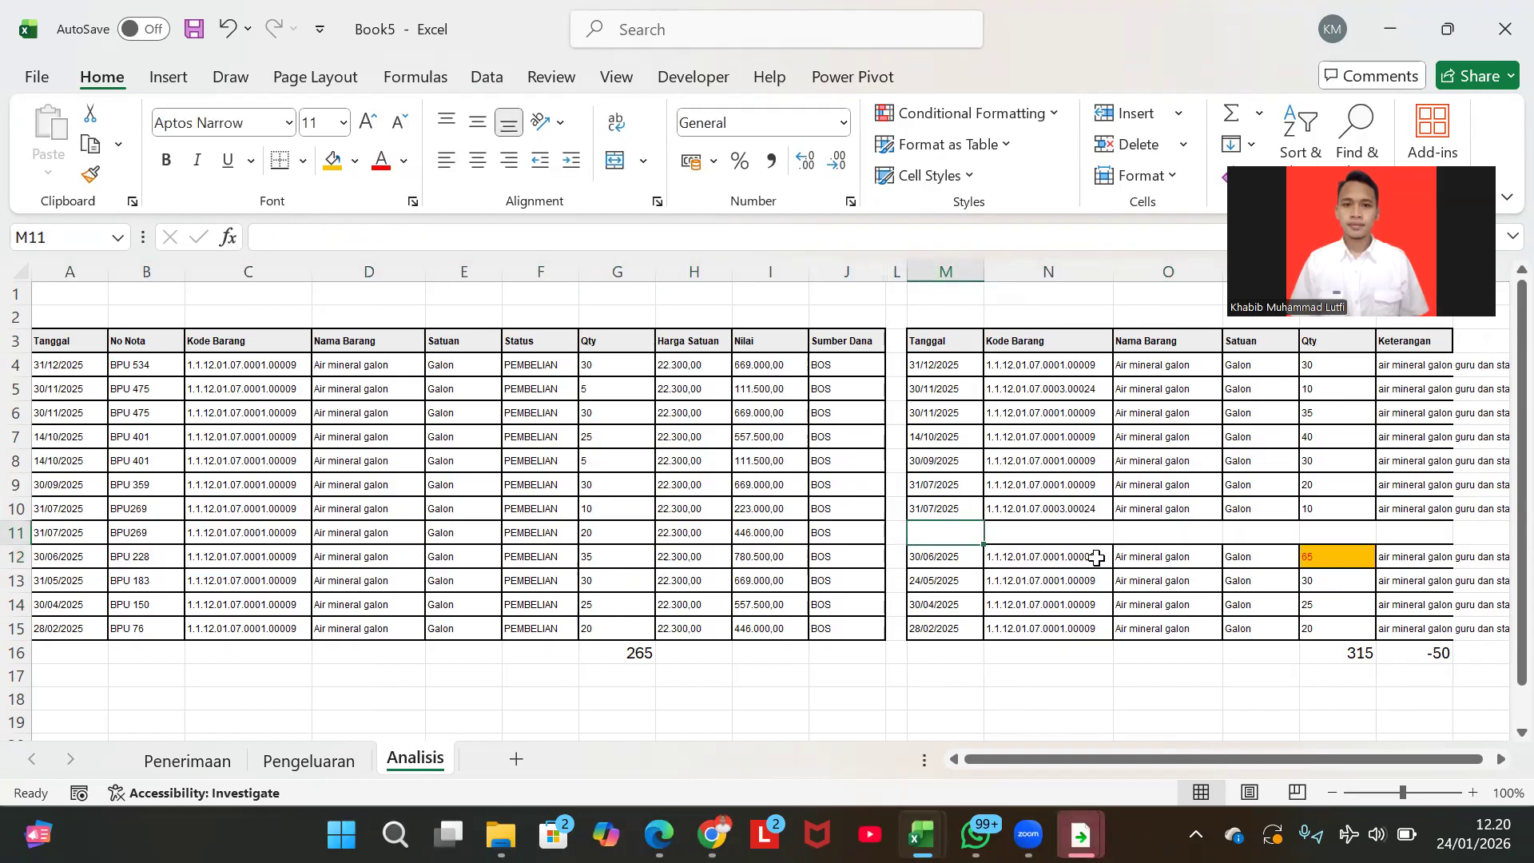
key("Up")
key("shift+space")
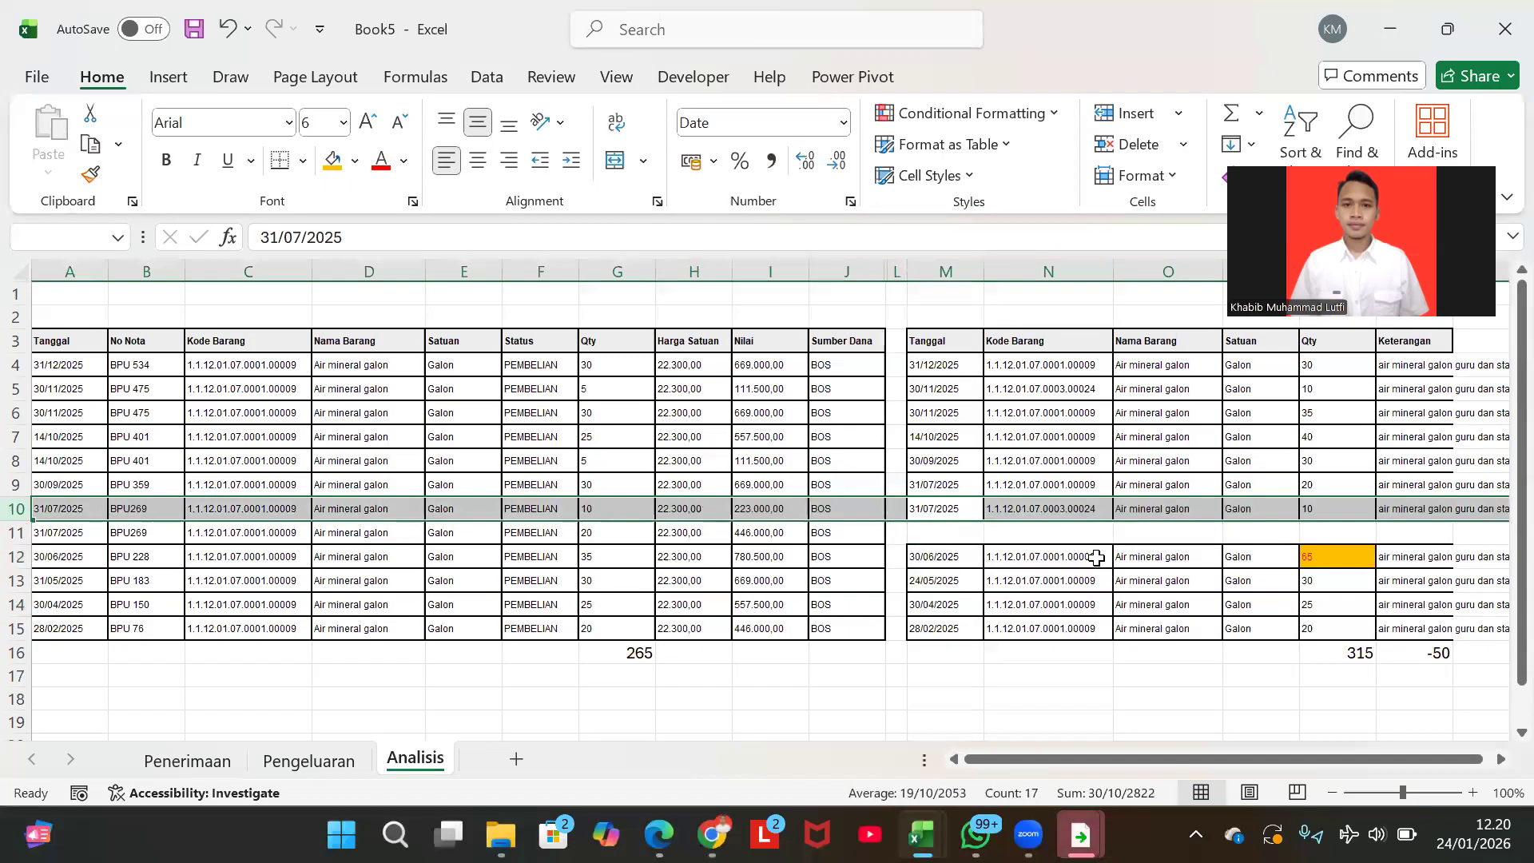
- Check the combined quantity of the two 31/07/2025 receipts by selecting G10:G11
key("Left")
key("Left")
key("Left")
key("Left")
key("Left")
key("Right")
key("Left")
key("shift+space")
key("Down")
key("Up")
key("Left")
key("Right")
key("shift+Down")
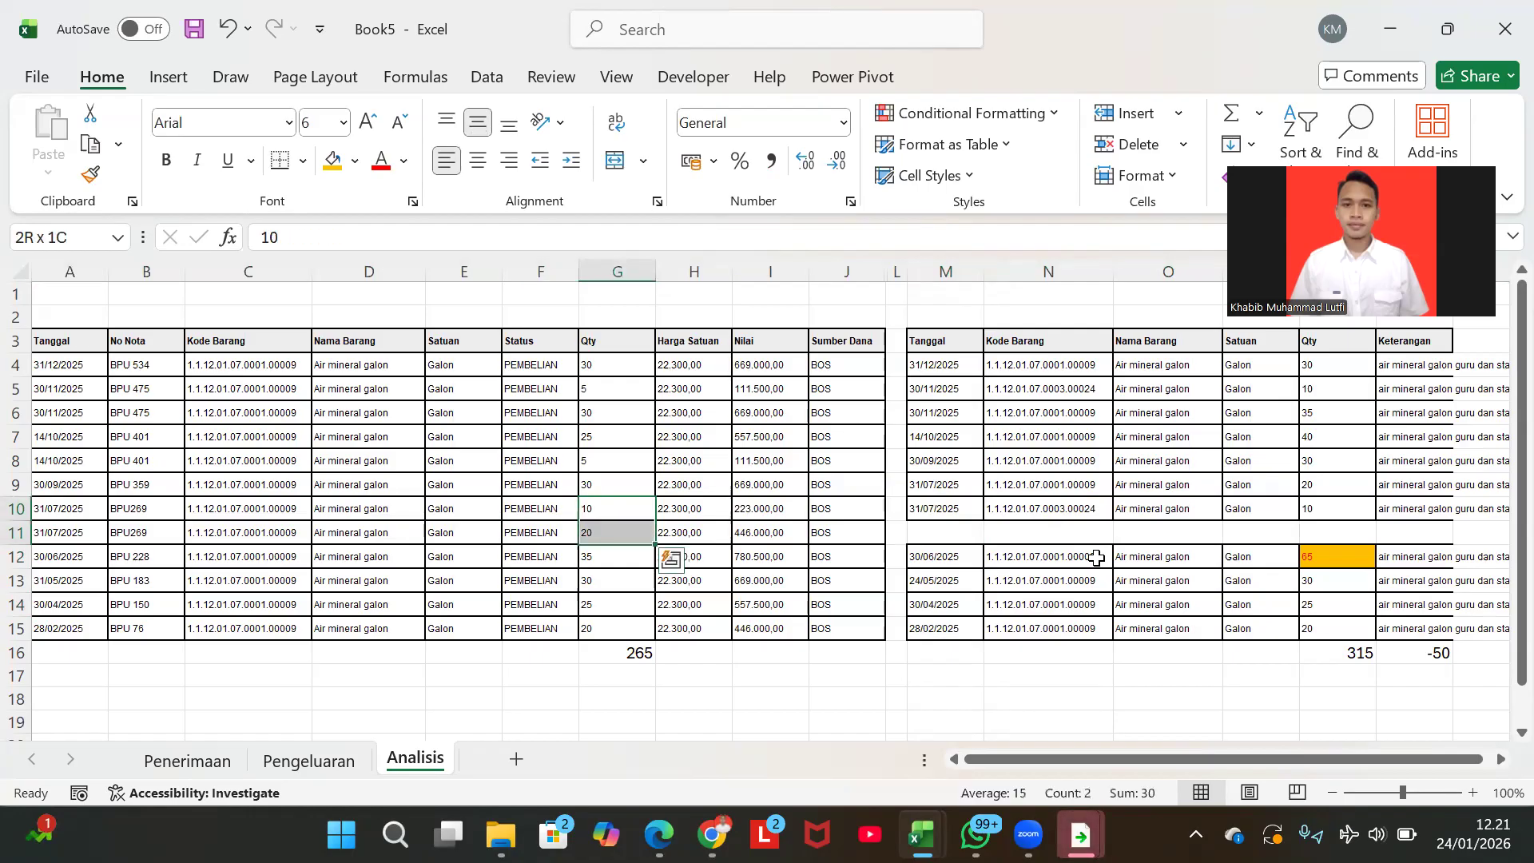
- Move the two 31/07/2025 issue entries in M9:R10 down one row to align with the July receipts
key("Right")
key("Right")
key("Right")
key("Right")
key("Up")
key("Right")
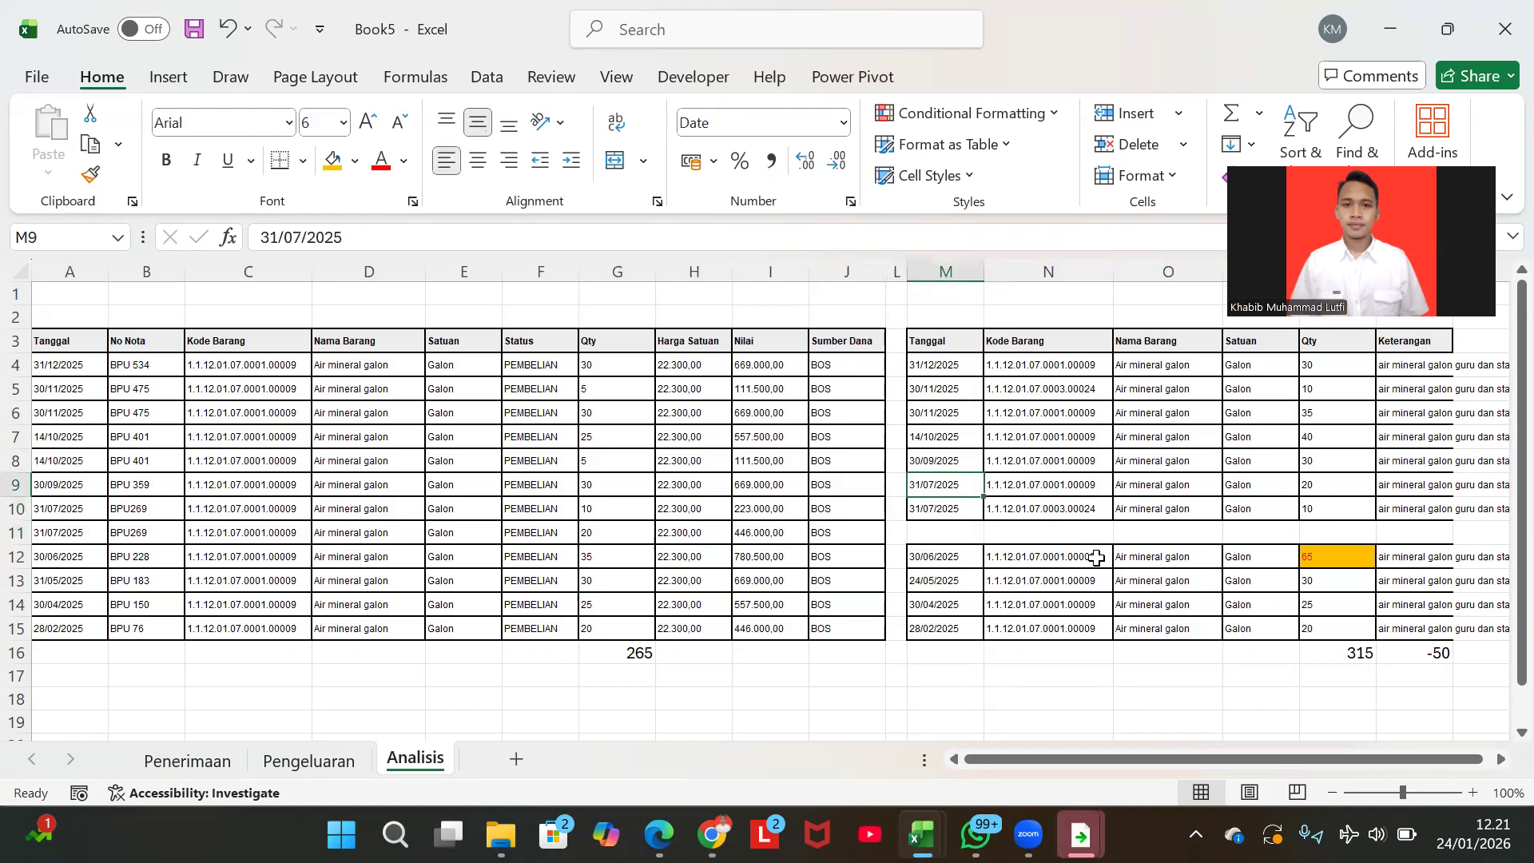
key("ctrl+shift+Right")
key("shift+Down")
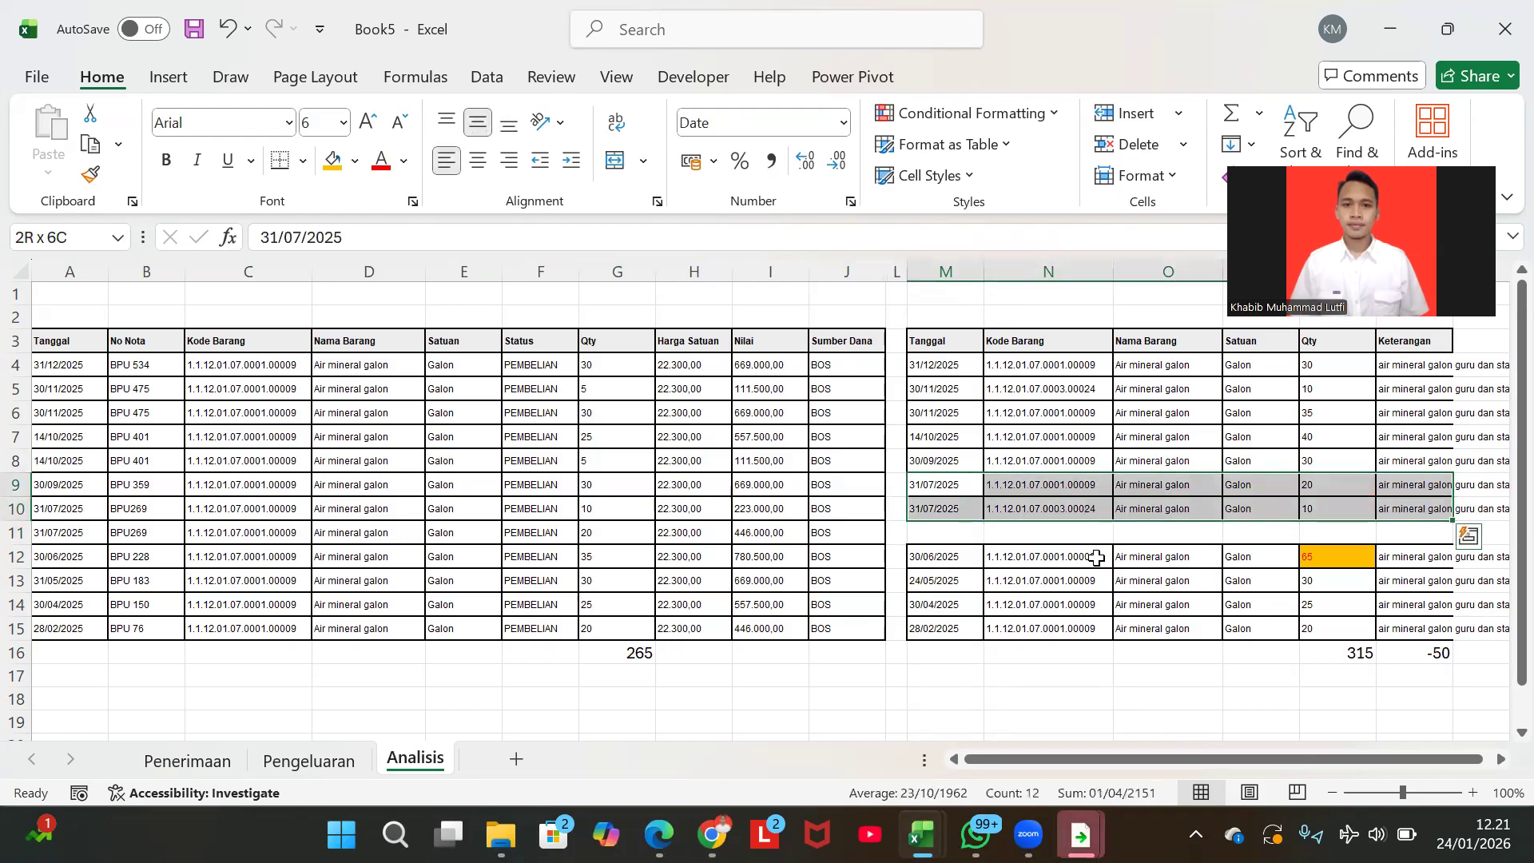
key("ctrl+x")
key("Down")
key("ctrl+v")
- Check the combined quantity of the two 31/07/2025 issues by selecting Q10:Q11
key("Right")
key("Right")
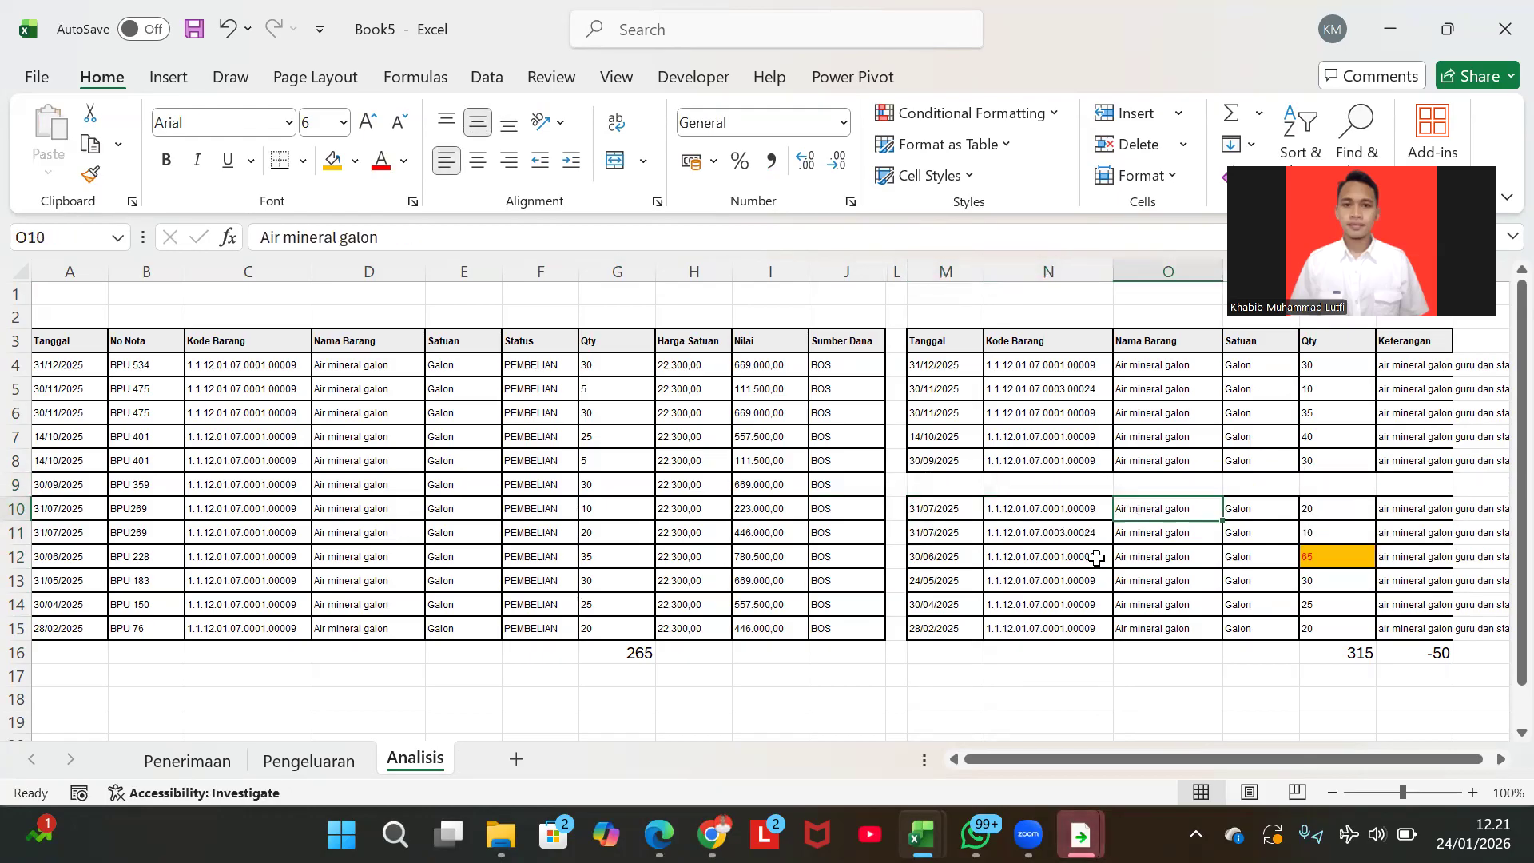
key("Right")
key("Right")
key("Down")
key("Up")
key("shift+Down")
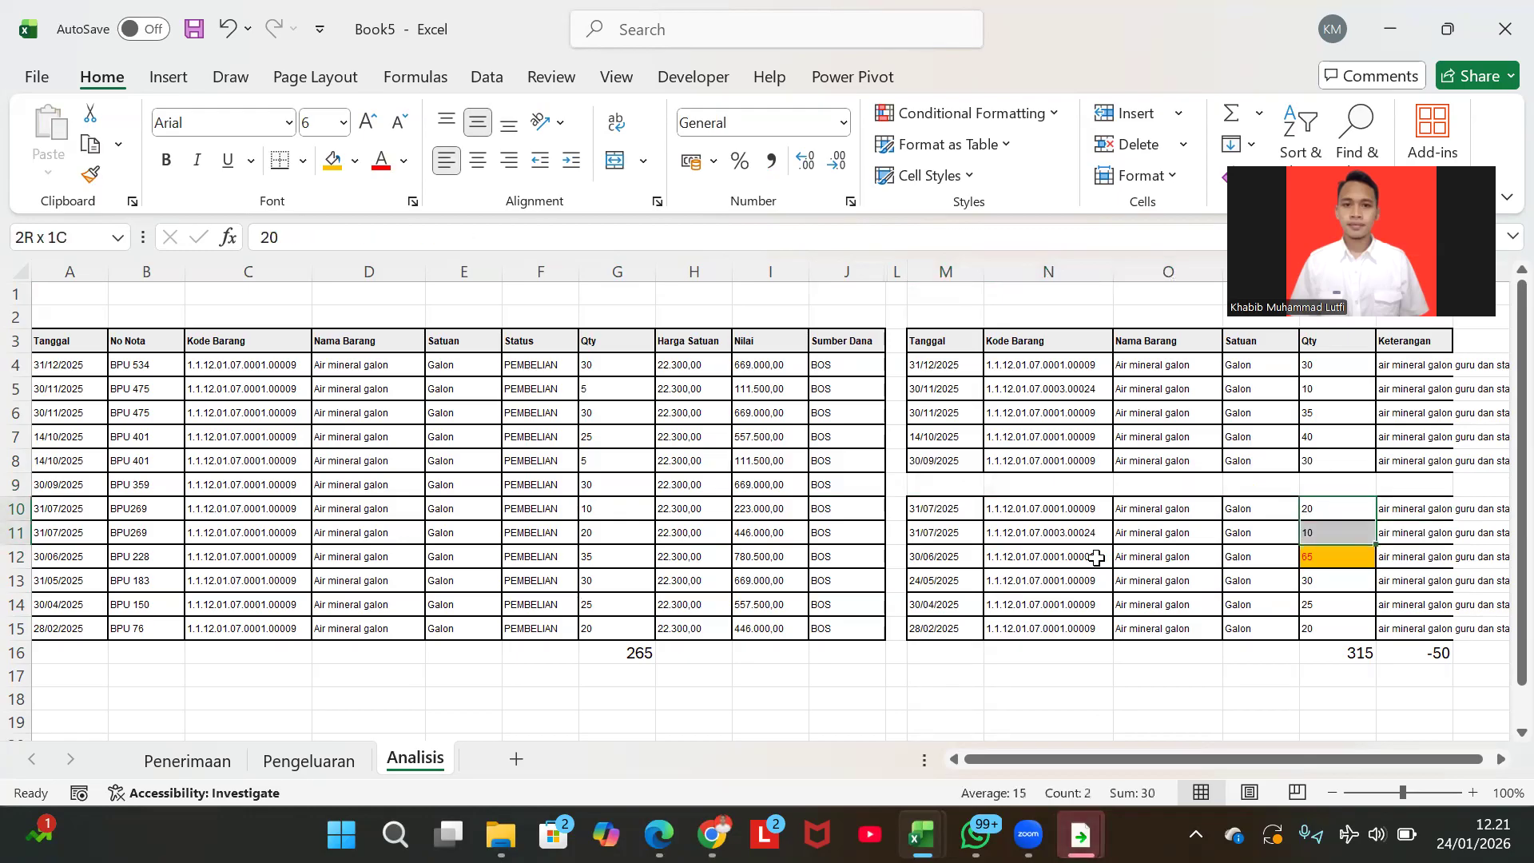
- Highlight the item code of the second 31/07/2025 issue in N11 with an orange fill and a red font
key("Left")
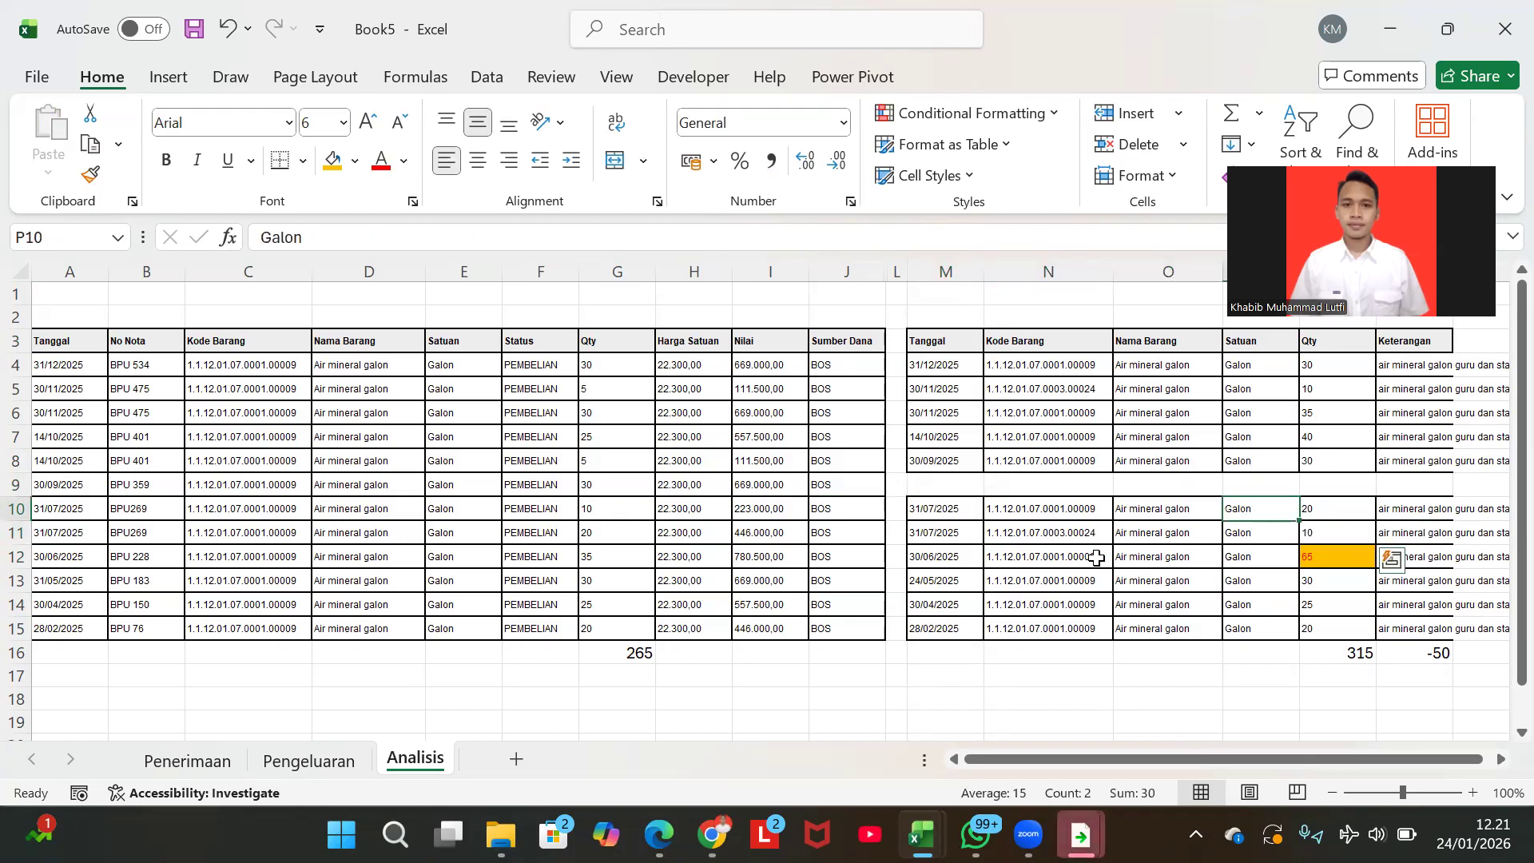
key("Left")
key("Left")
key("Down")
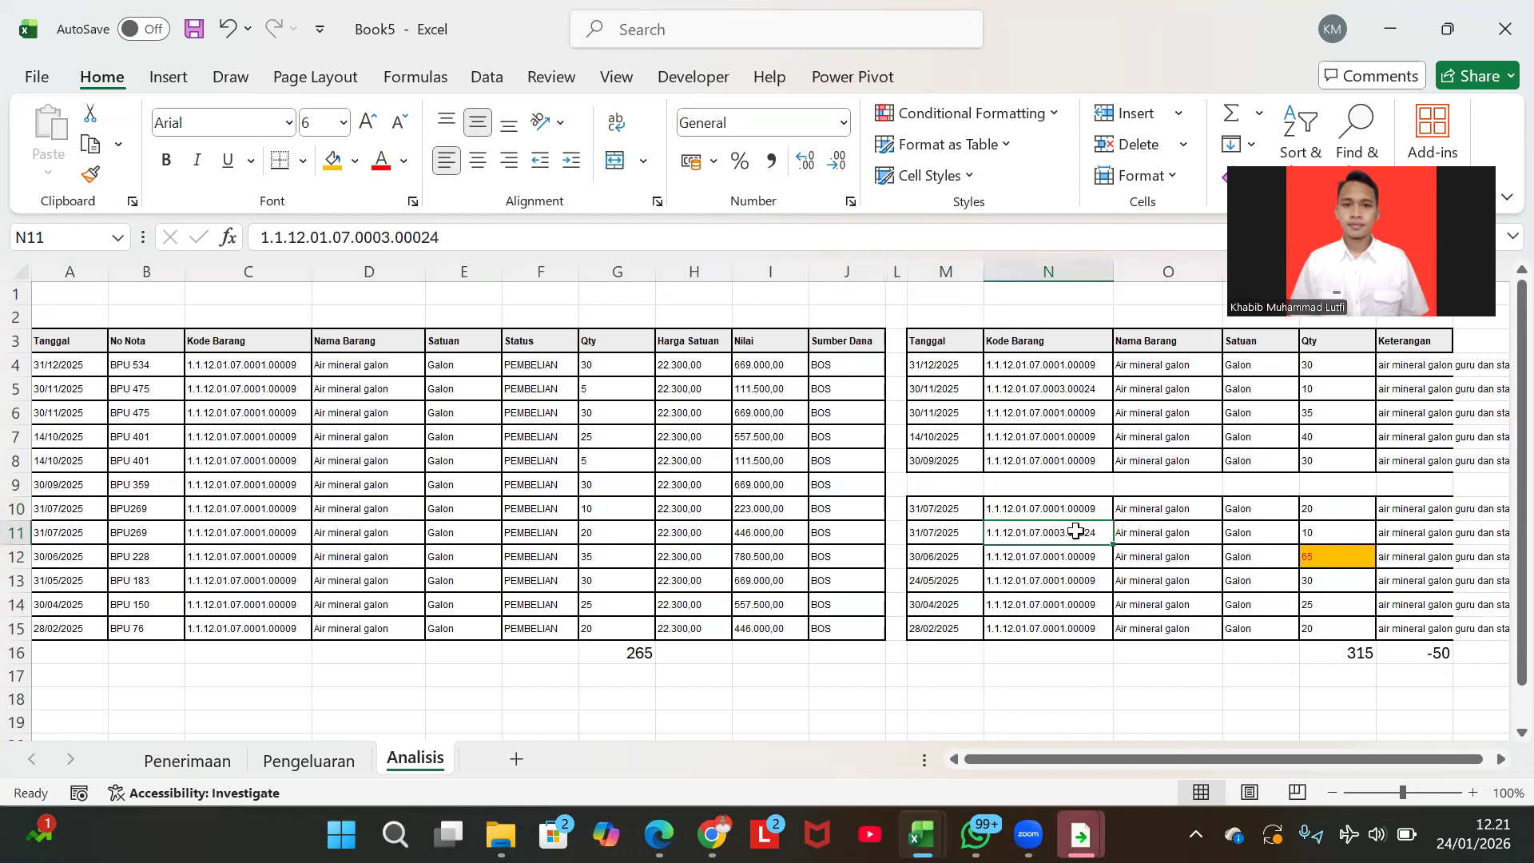
left_click(329, 170)
left_click(387, 172)
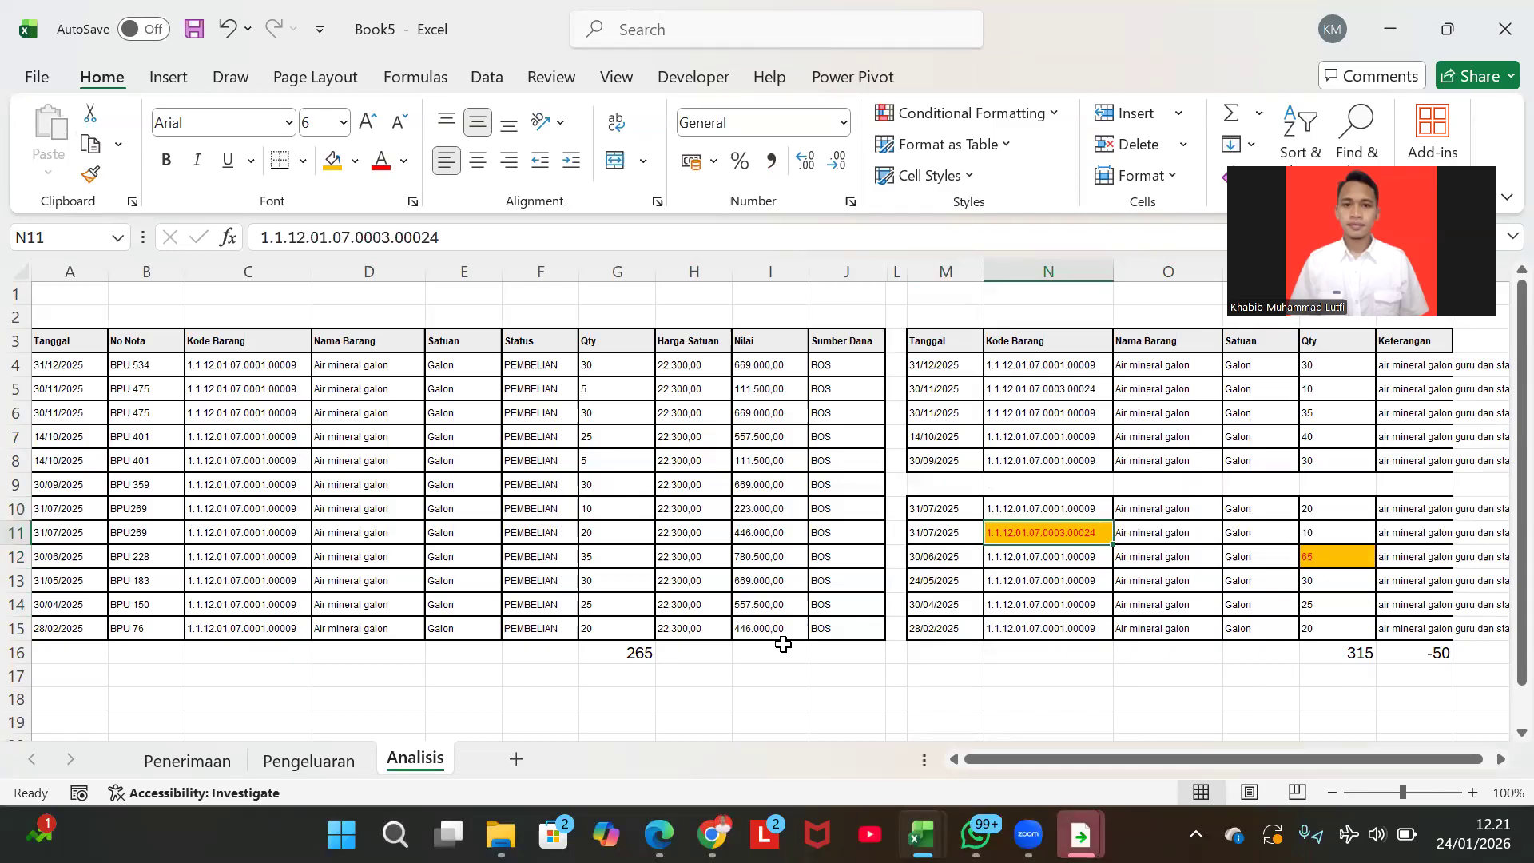
- Move the 30/09/2025 issue entry from row 8 down to row 9, beside the receipt of the same date
key("Up")
key("Up")
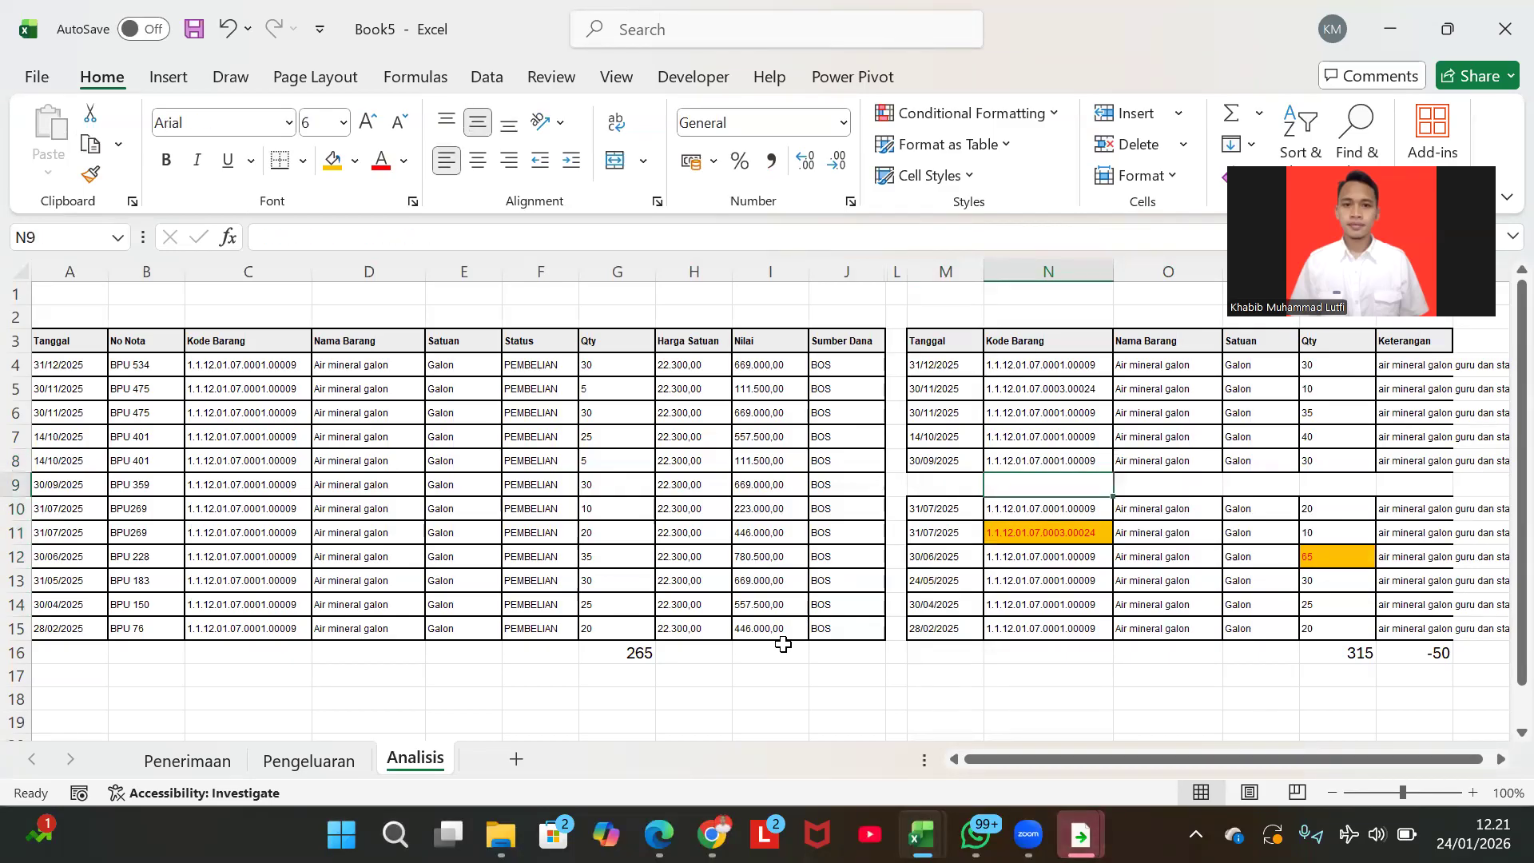
key("shift+space")
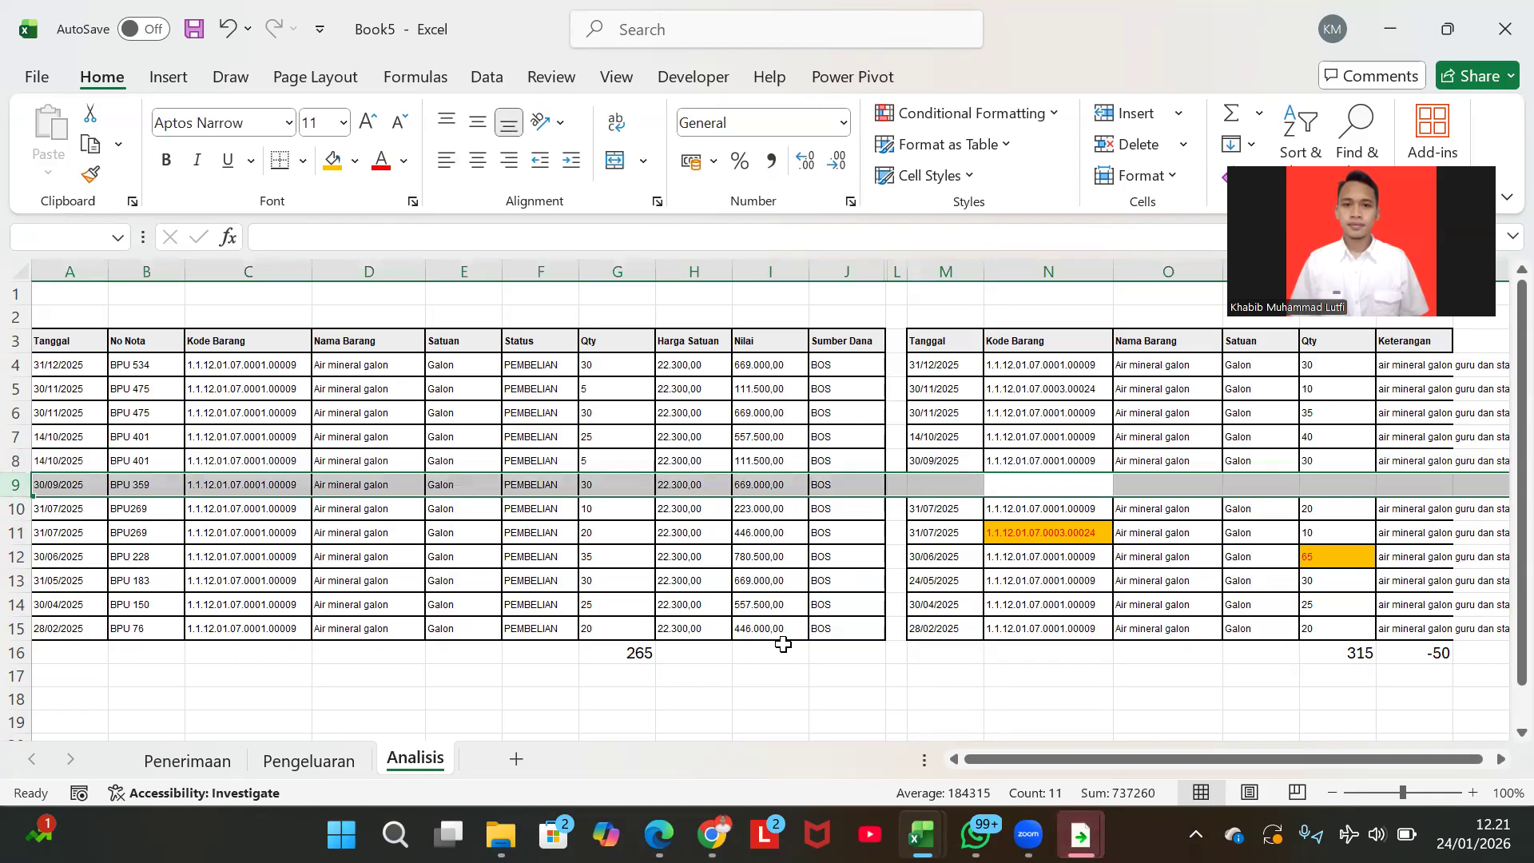
key("Left")
key("Up")
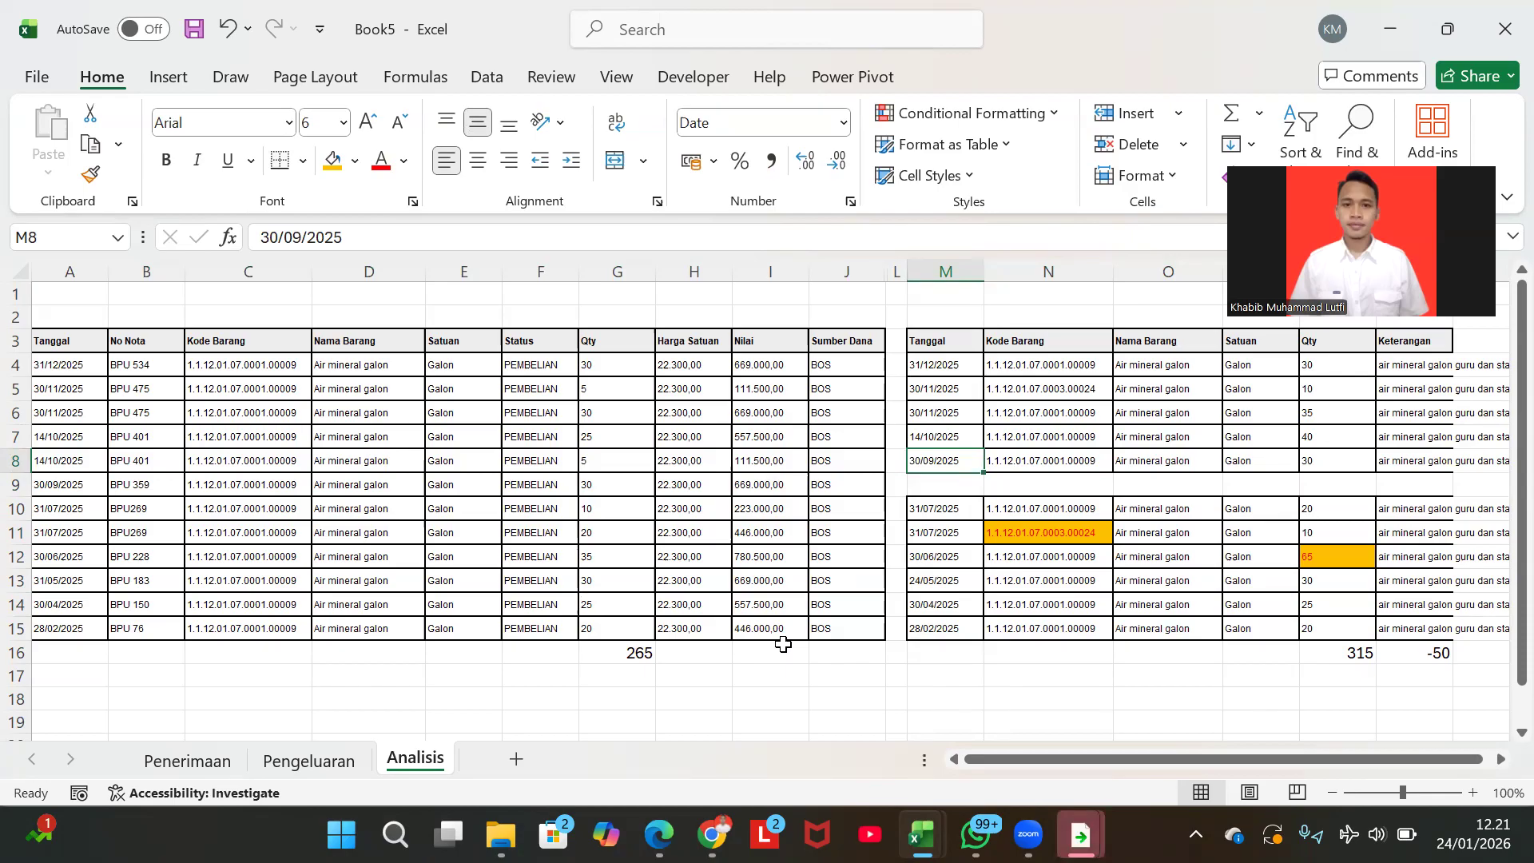
key("ctrl+shift+Right")
key("ctrl+c")
key("Down")
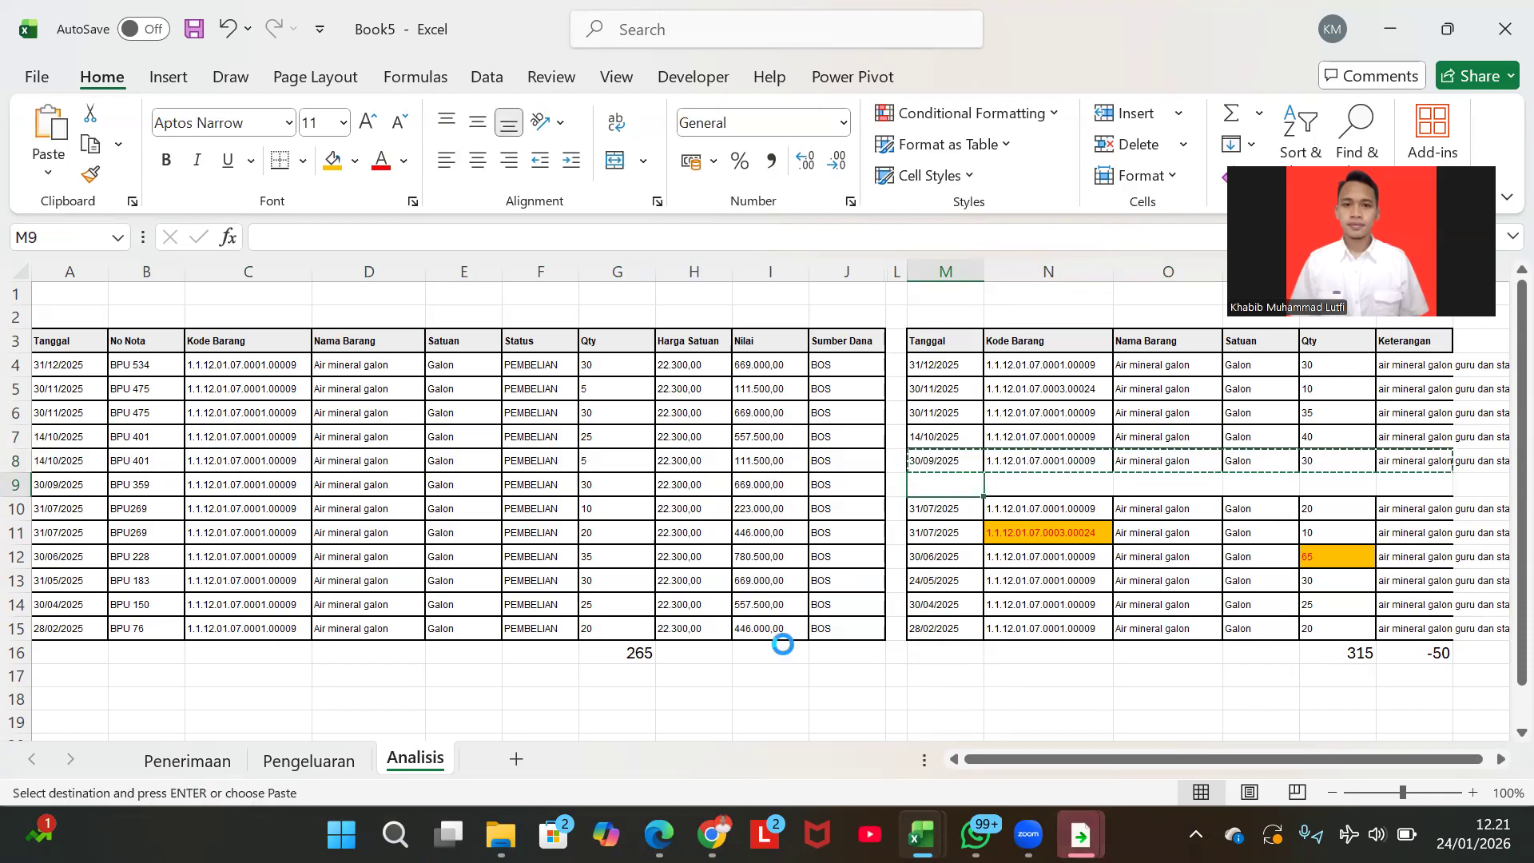
key("Return")
- Check the combined quantity of the two 14/10/2025 receipts by selecting G7:G8
key("Up")
key("shift+space")
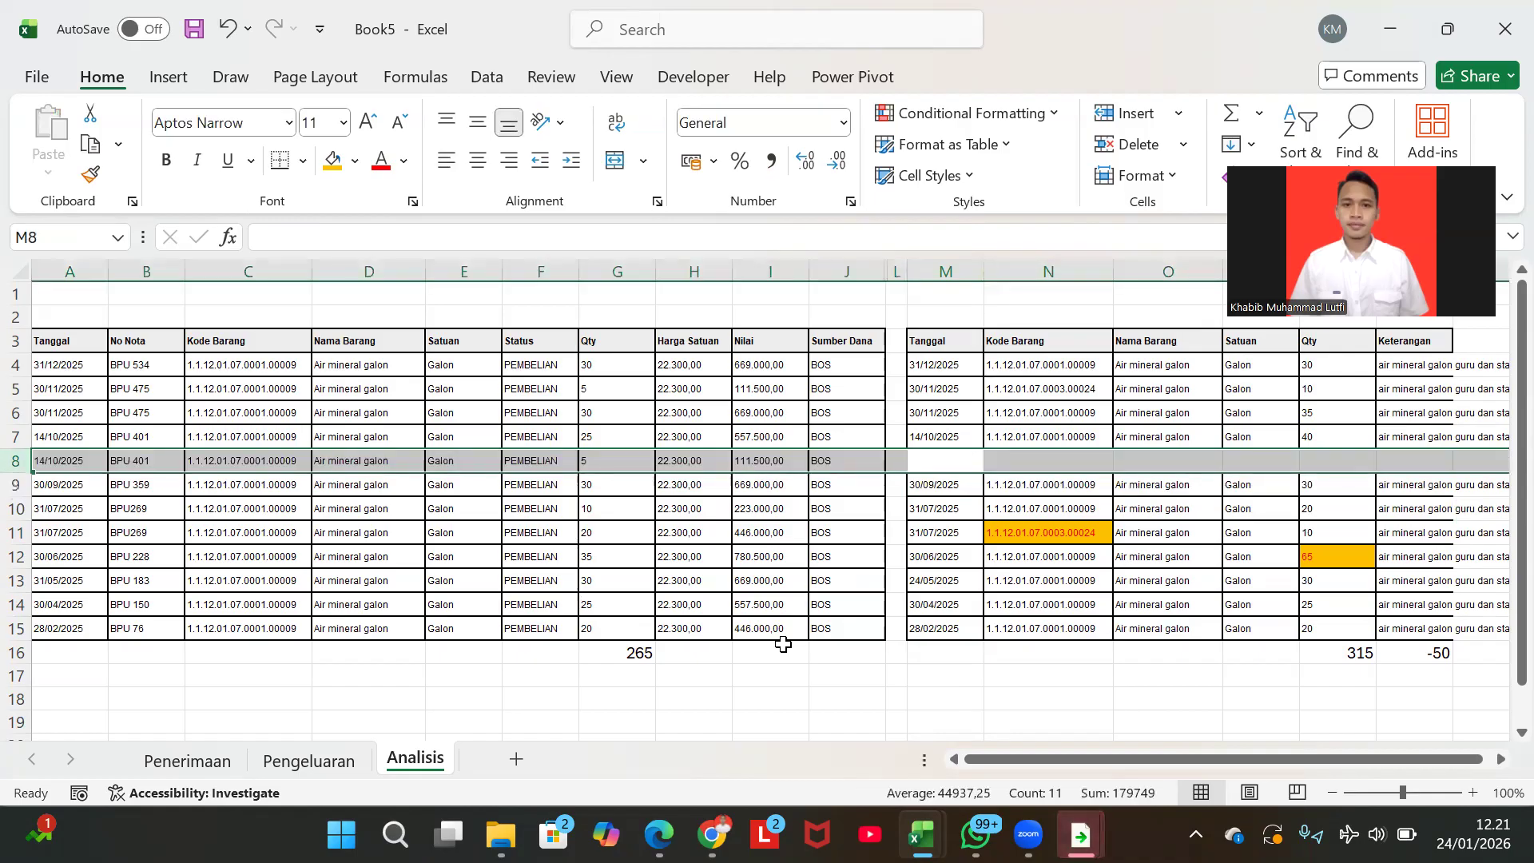
key("Up")
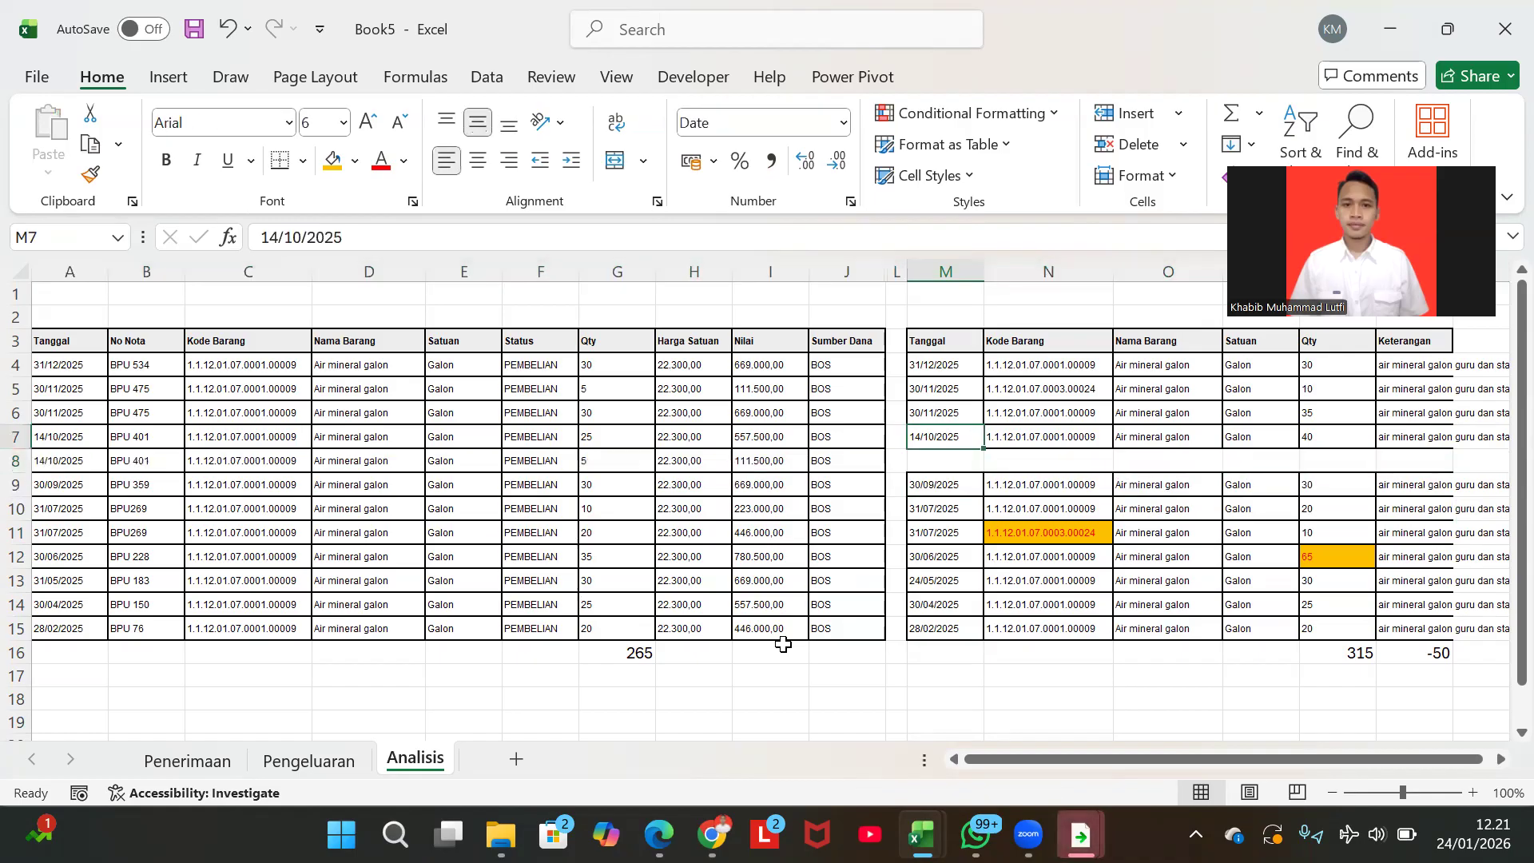
key("Left")
key("Left")
key("Left")
key("Left")
key("Left")
key("Left")
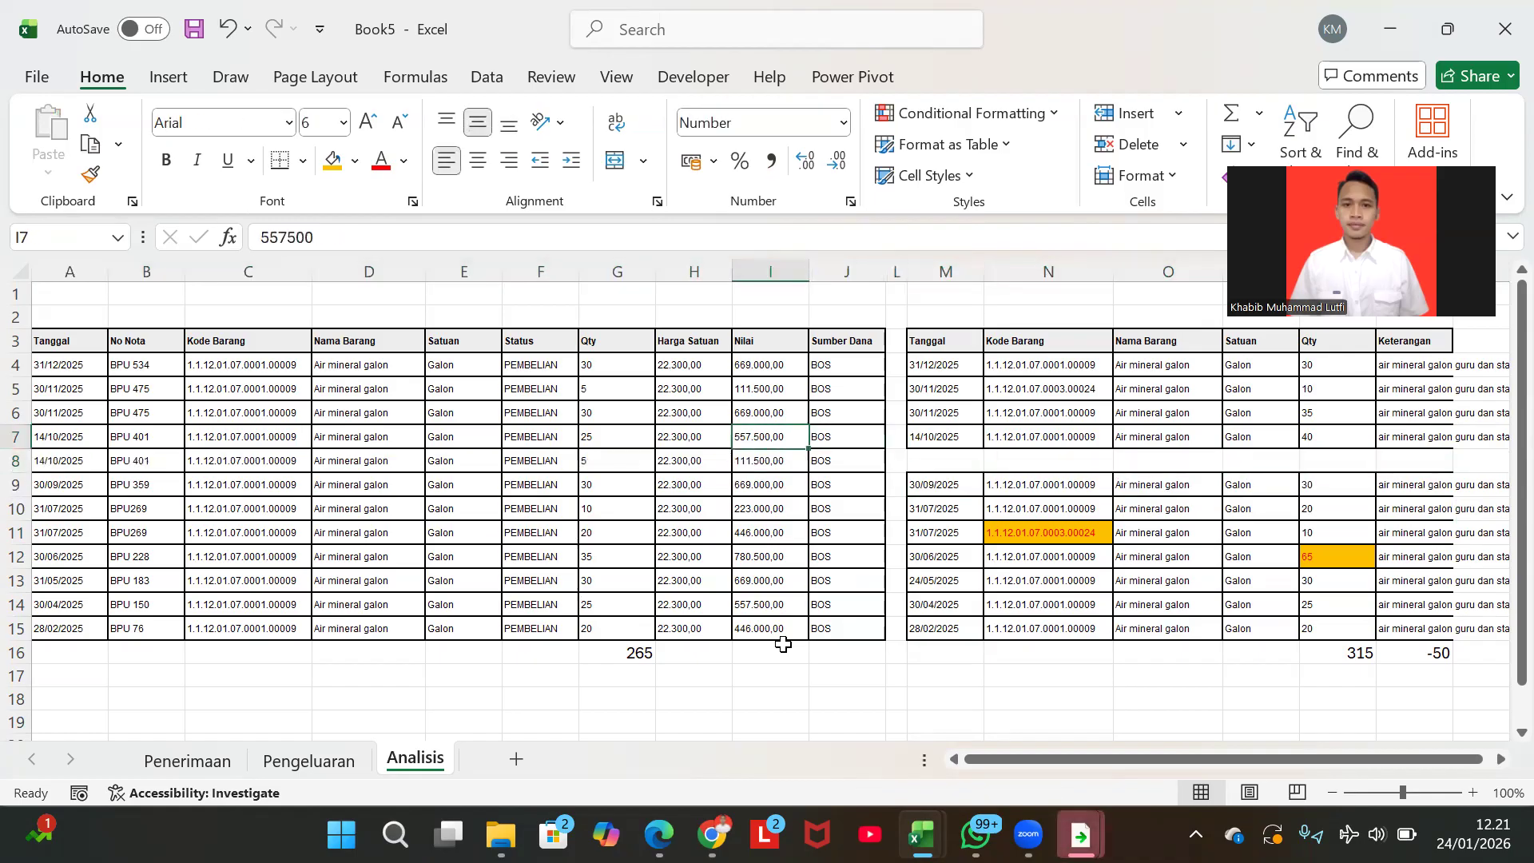
key("shift+space")
key("Down")
key("Left")
key("Up")
key("Right")
key("shift+Down")
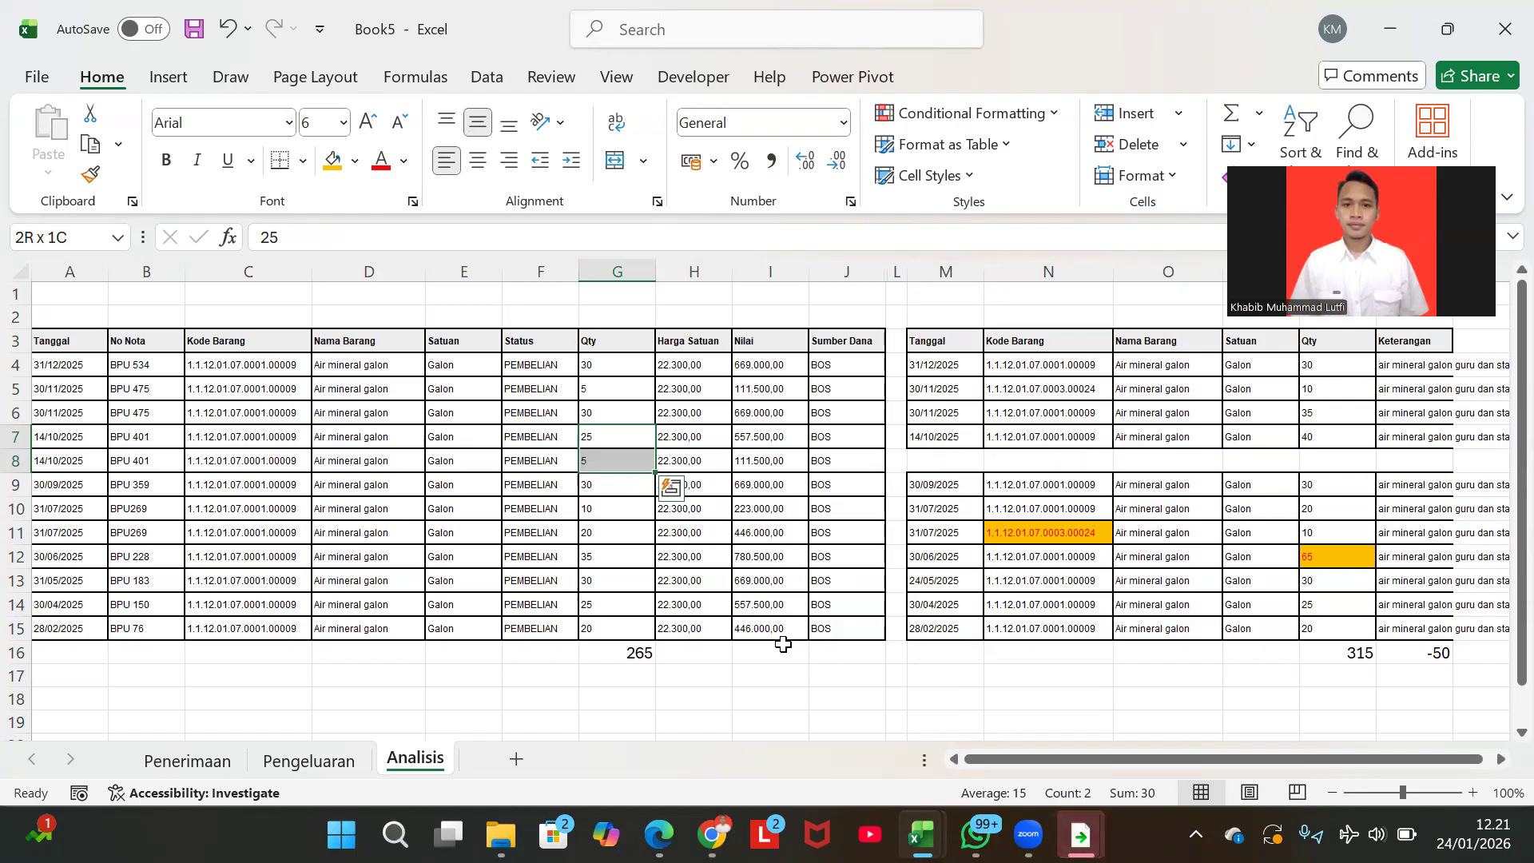
- Compare the 14/10/2025 issue quantity in Q7 with the receipts in rows 7 and 8
key("Right")
key("Right")
key("Right")
key("Right")
key("Right")
key("Right")
key("Right")
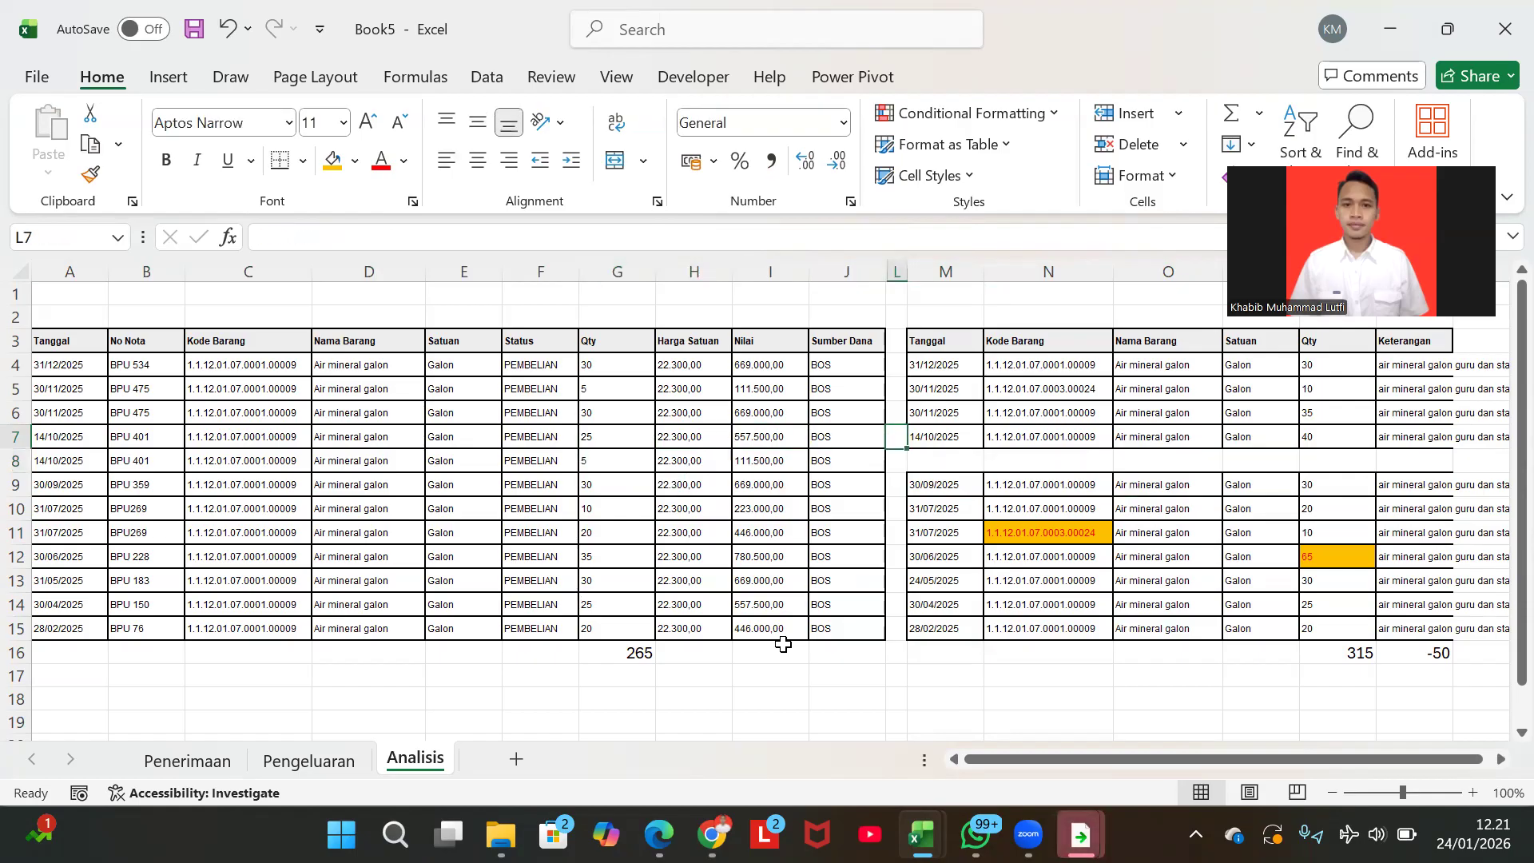
key("Right")
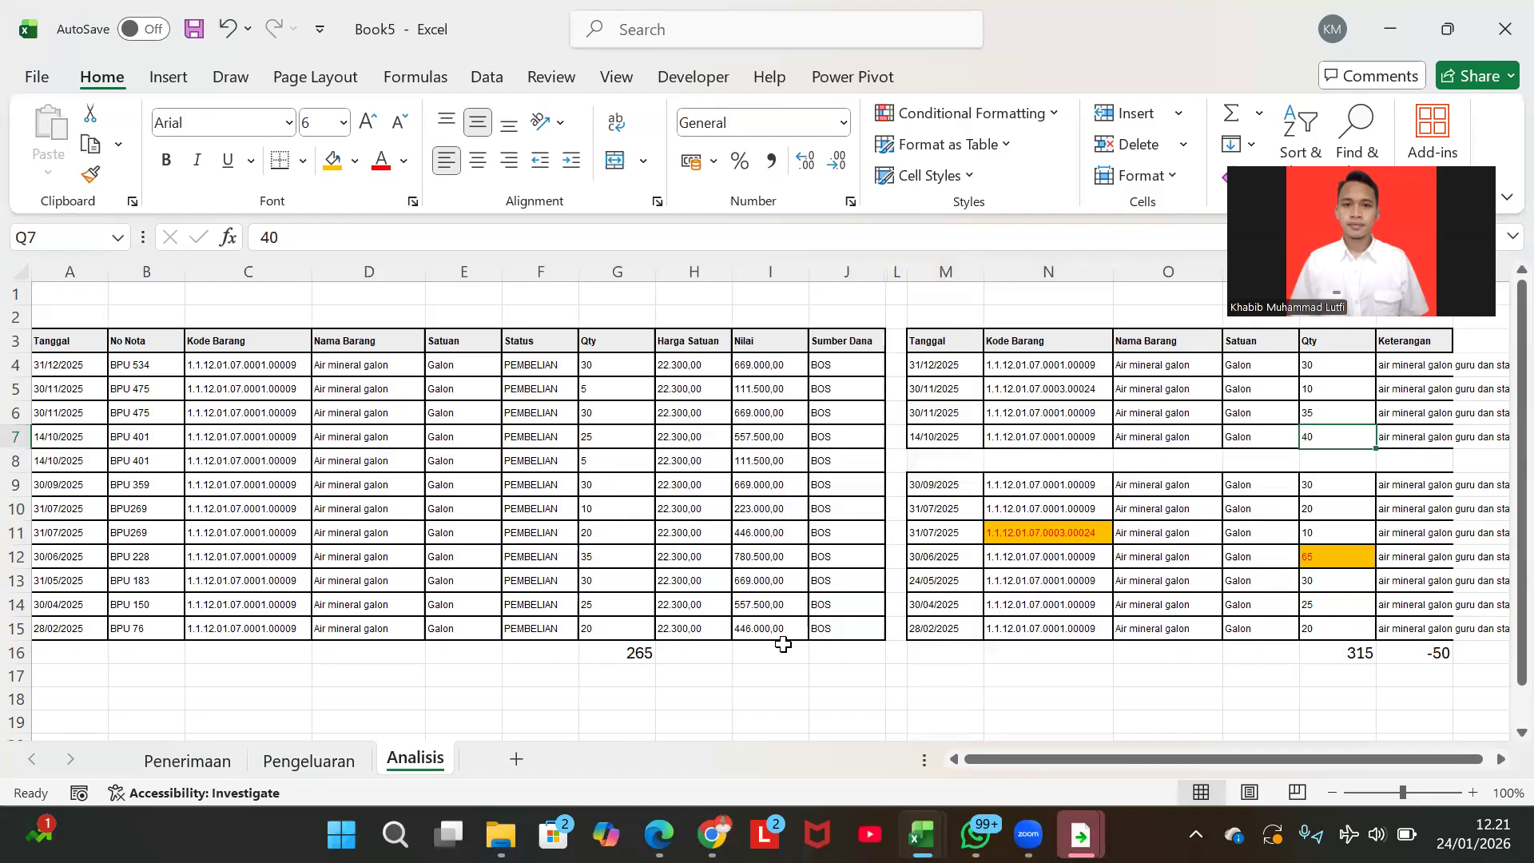
key("shift+space")
key("Down")
key("Up")
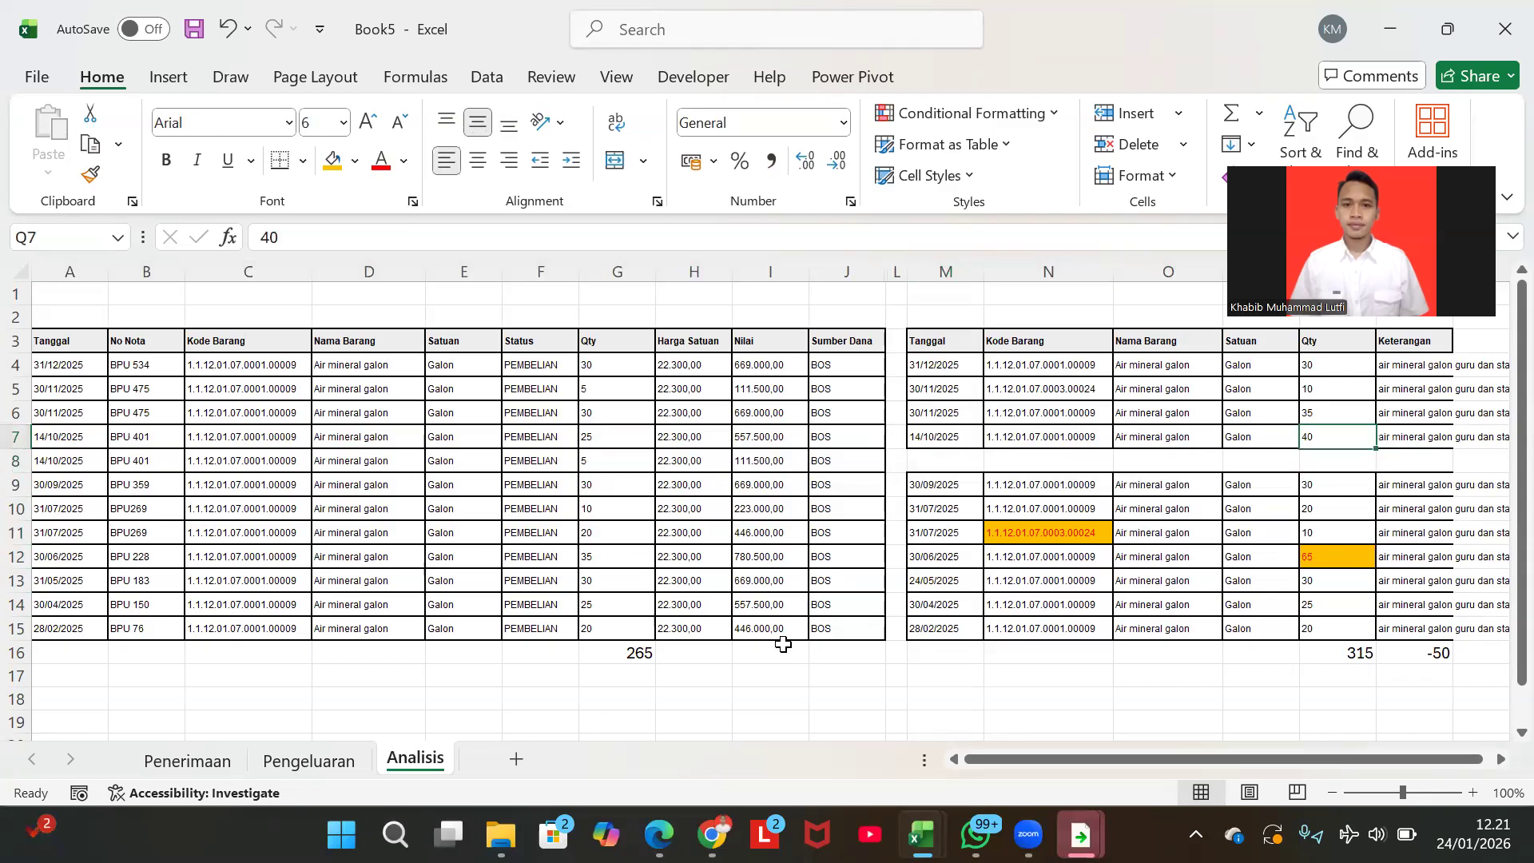
key("Down")
key("Up")
key("Left")
key("Left")
key("Left")
key("Left")
key("Left")
key("Right")
key("ctrl+shift+Right")
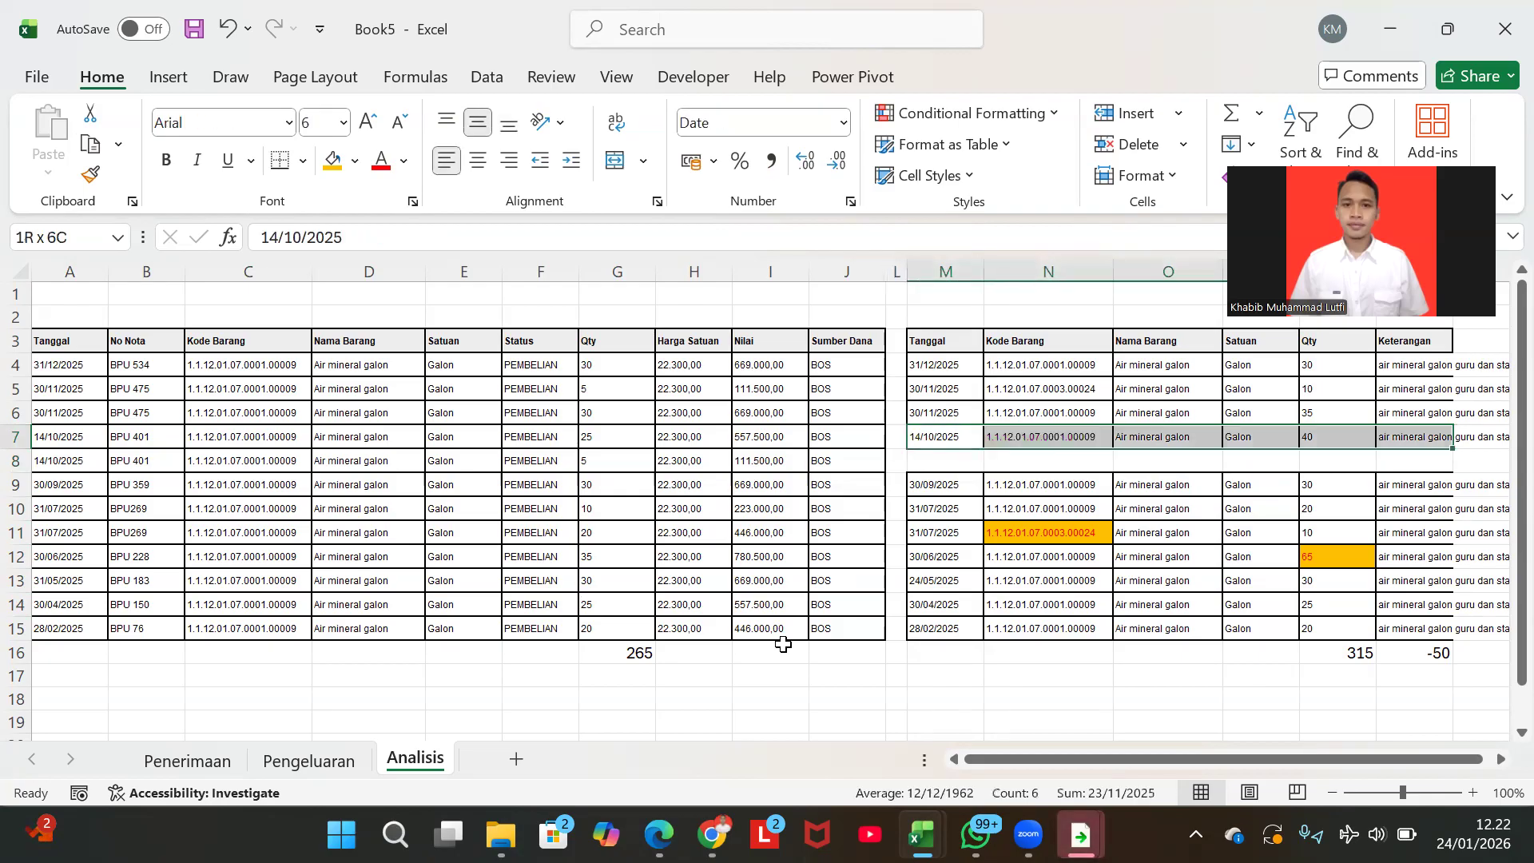
key("ctrl+c")
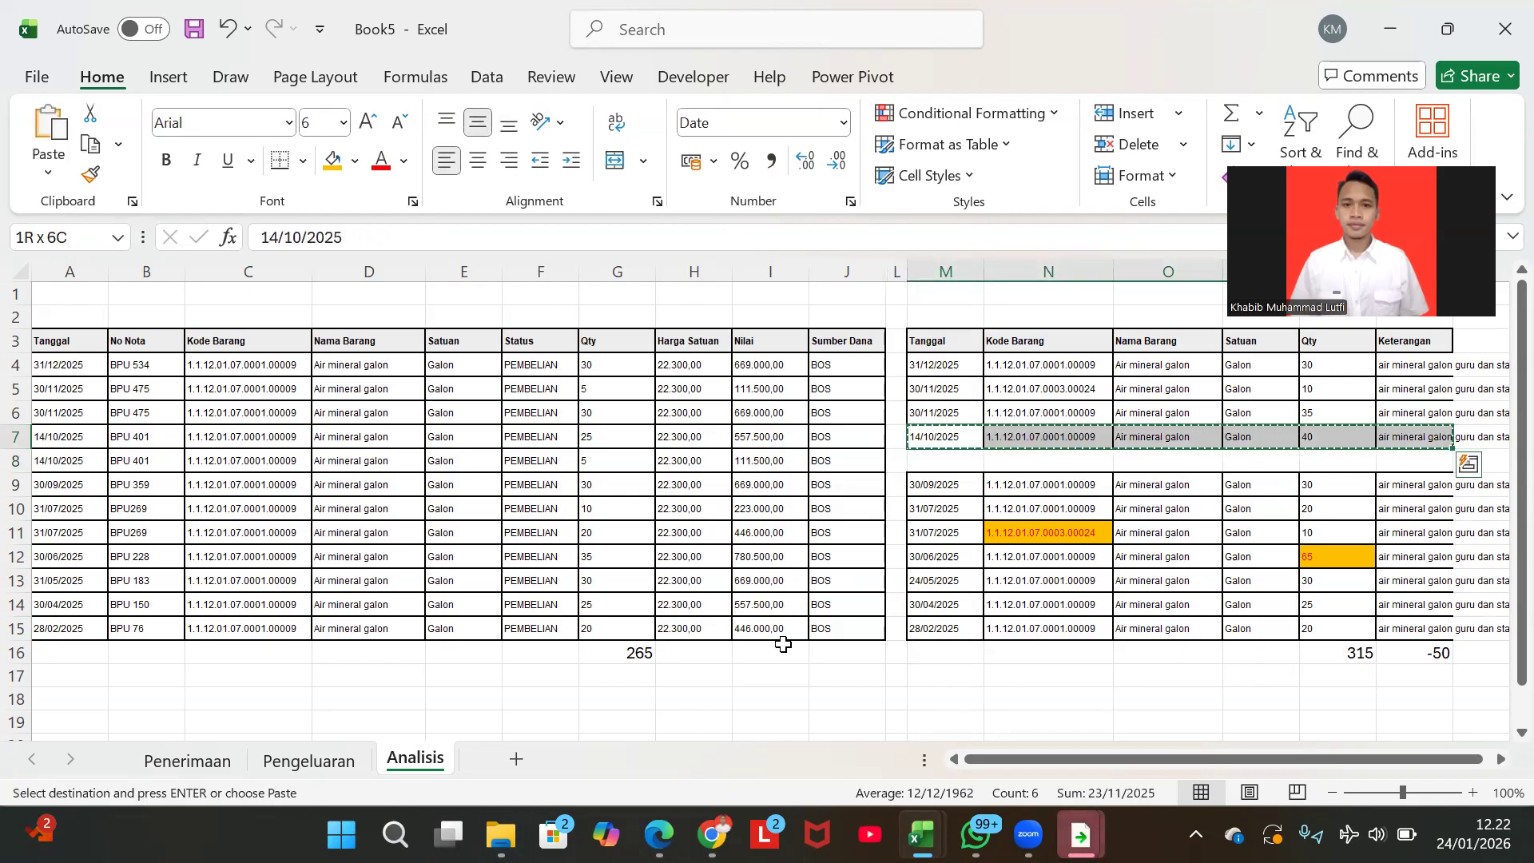
- Highlight the 14/10/2025 issue quantity in Q7 with an orange fill and a red font
key("Right")
key("Right")
key("Right")
key("Right")
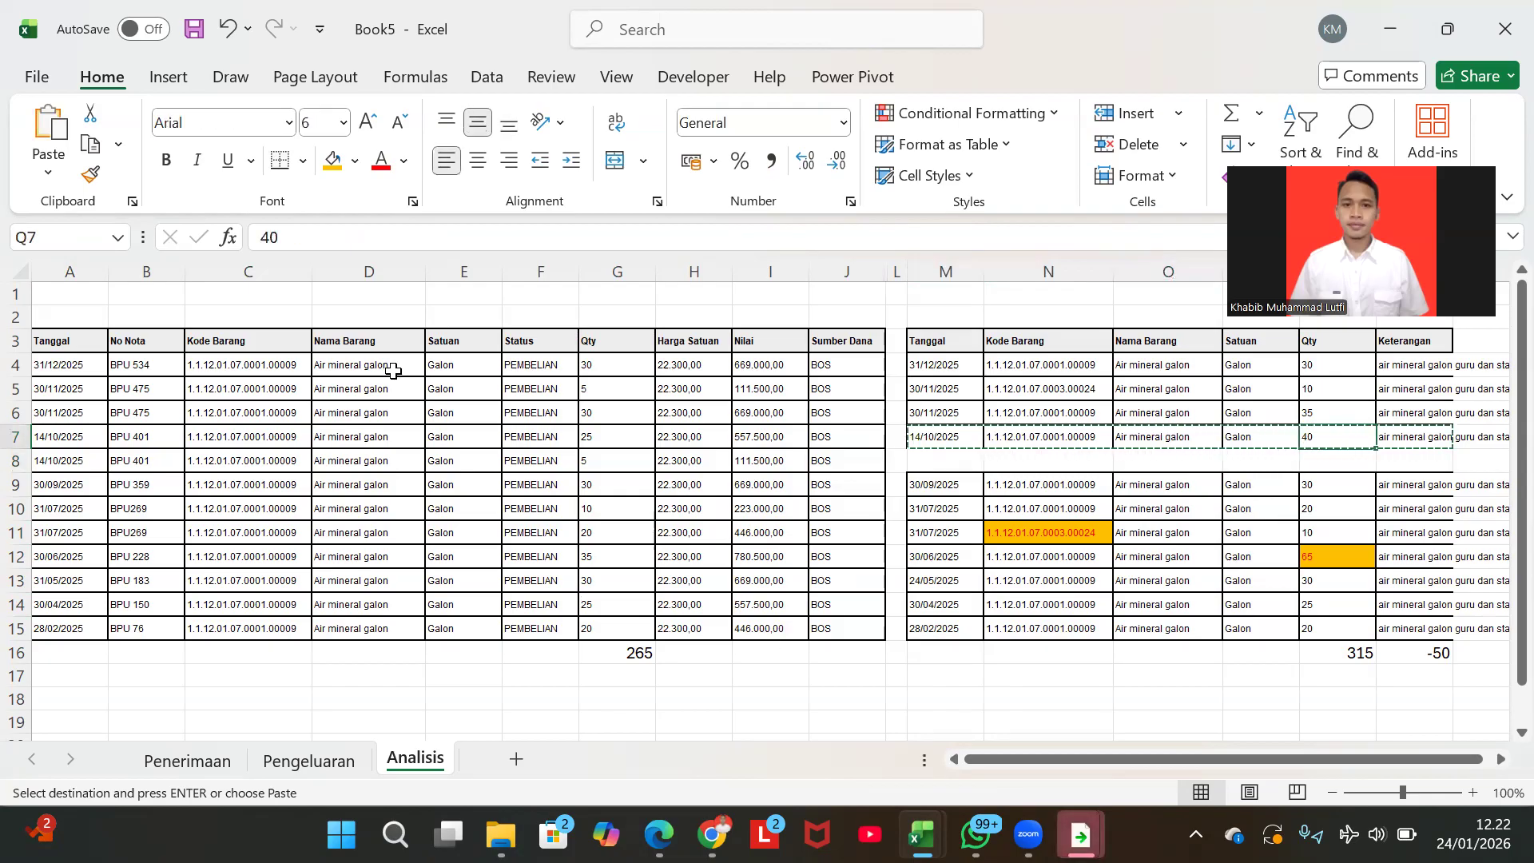
left_click(333, 160)
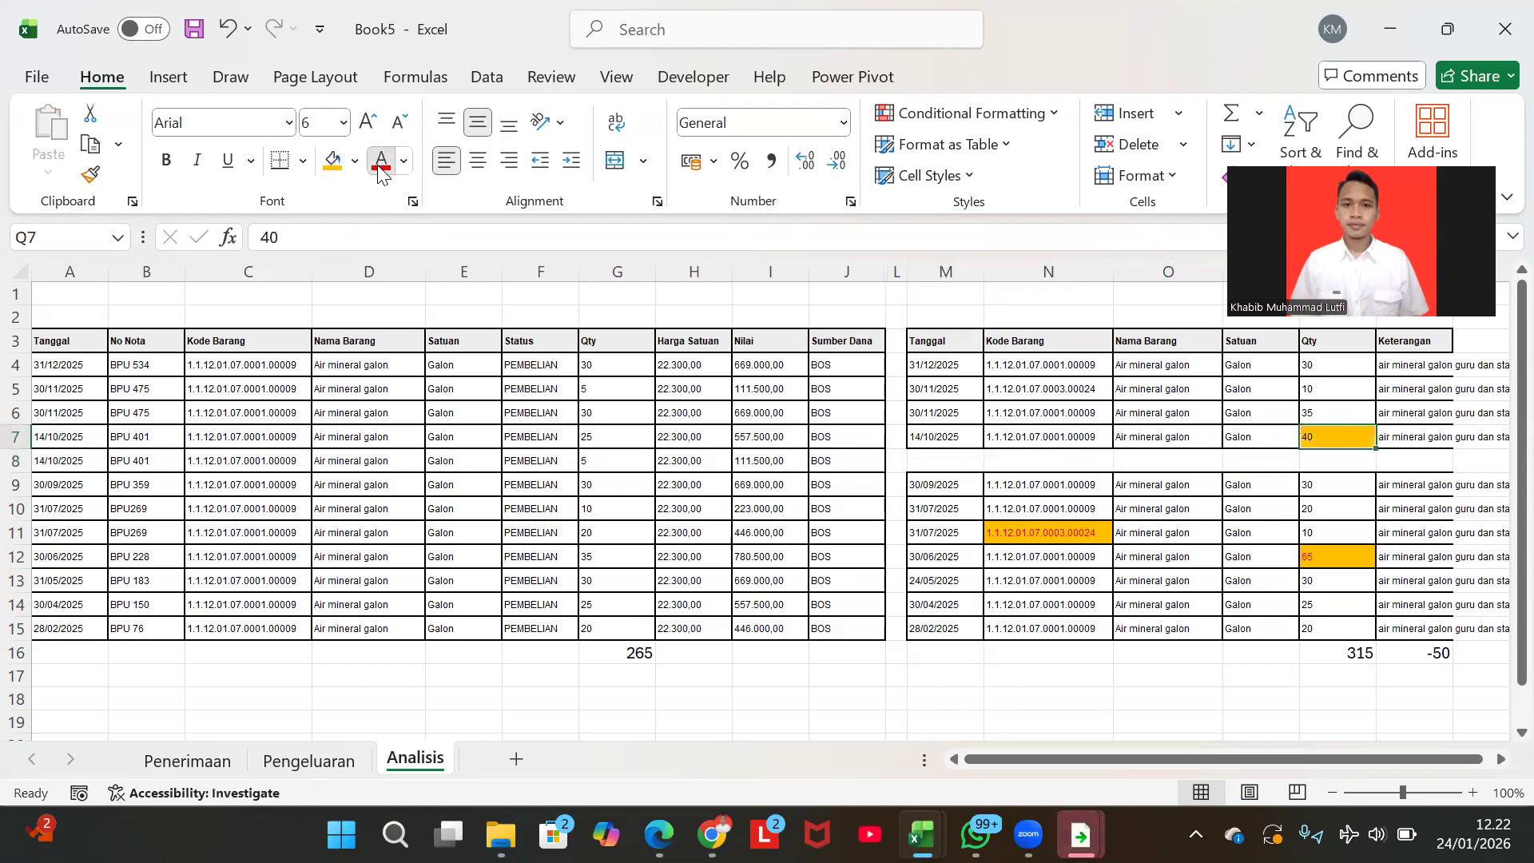
- Check the combined quantity of the two 30/11/2025 receipts by selecting G5:G6
left_click(1023, 412)
key("shift+space")
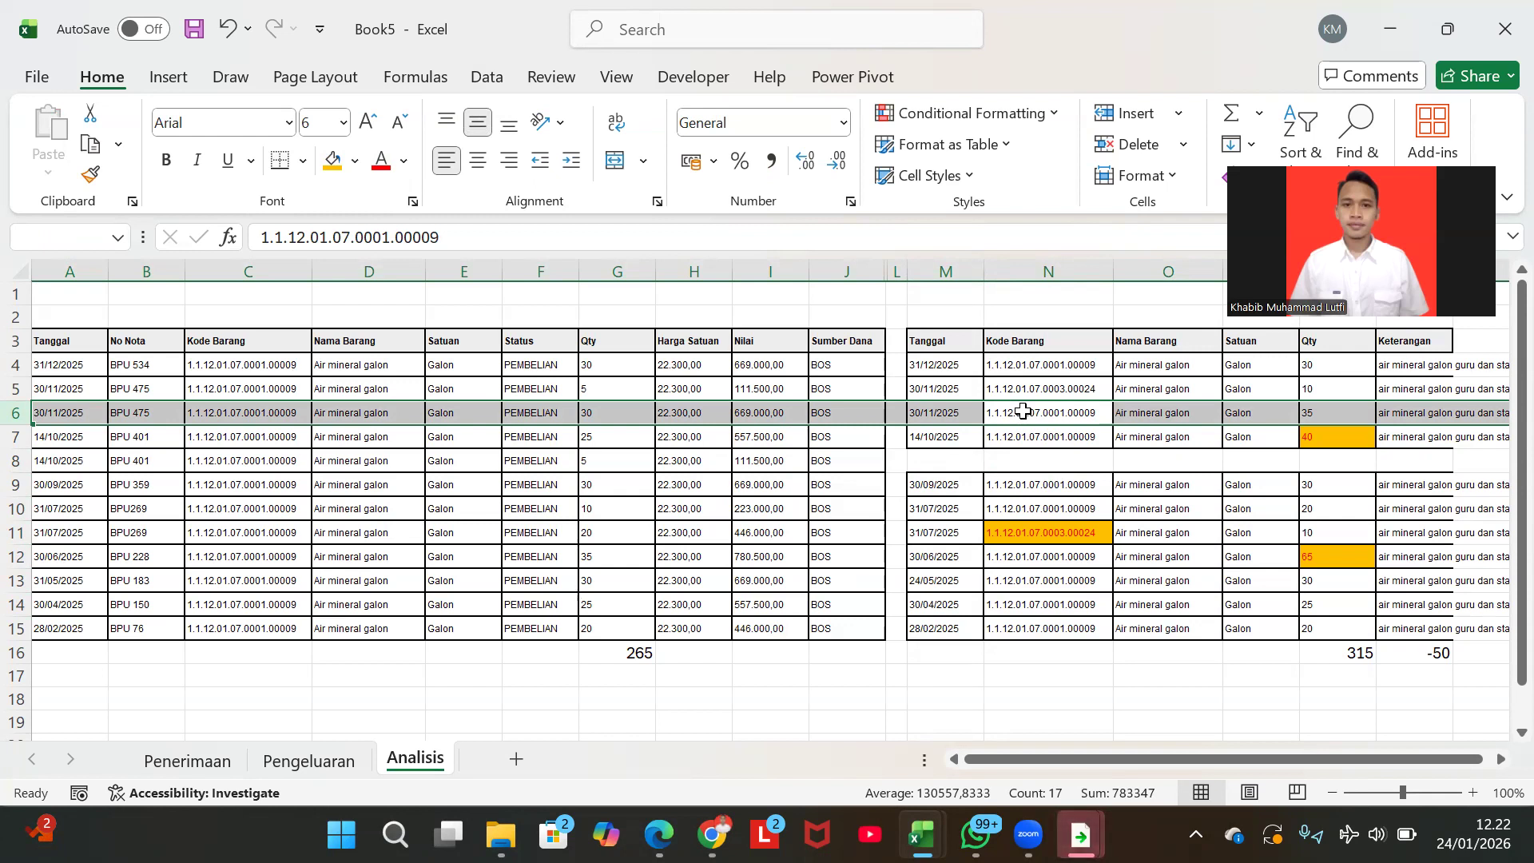
key("Up")
key("Left")
key("Left")
key("Left")
key("Left")
key("Left")
key("Left")
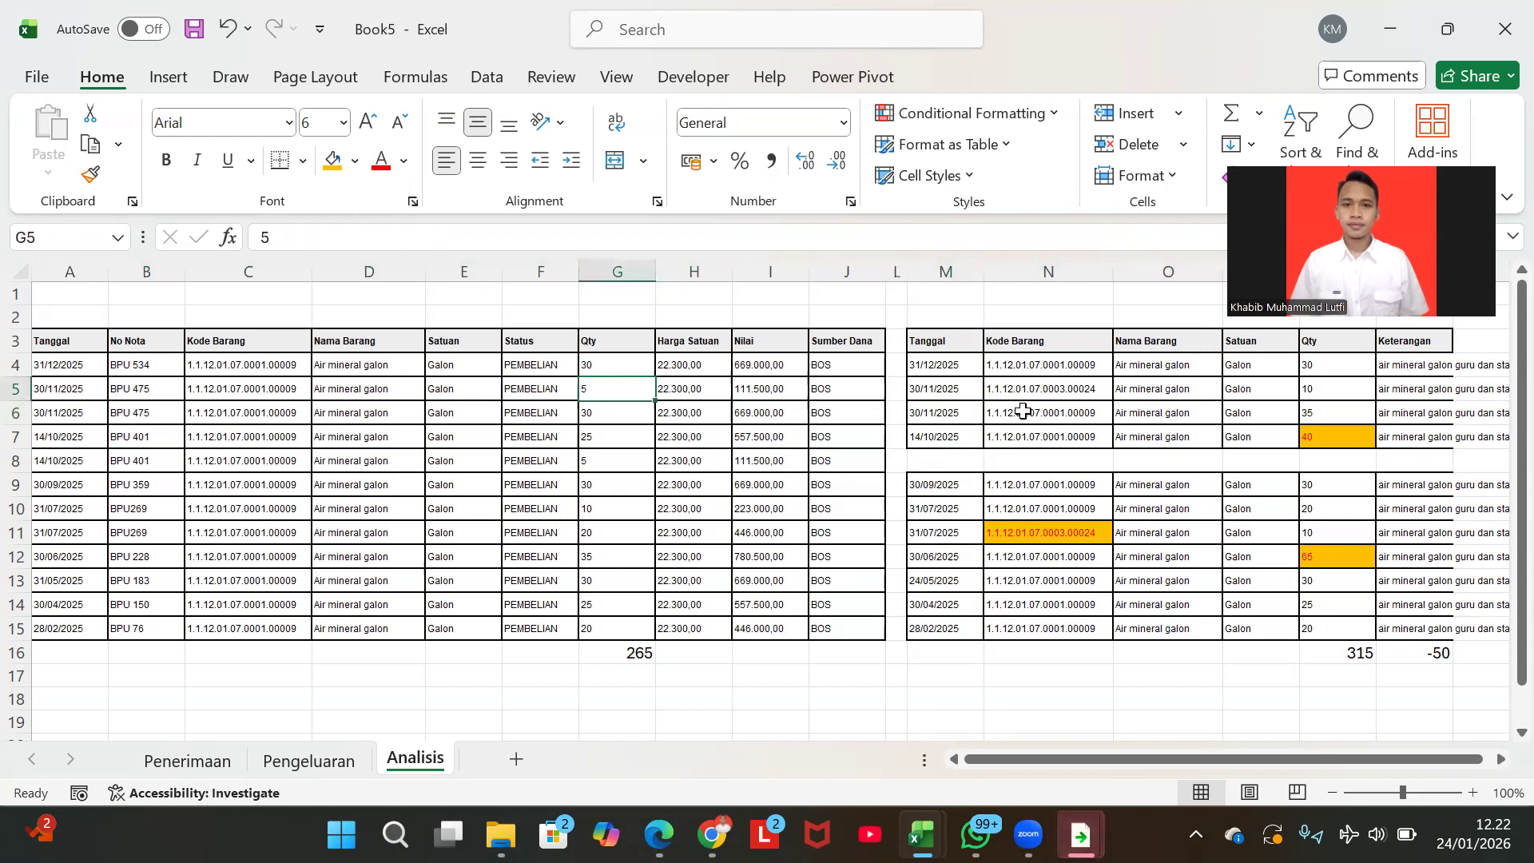
key("shift+Down")
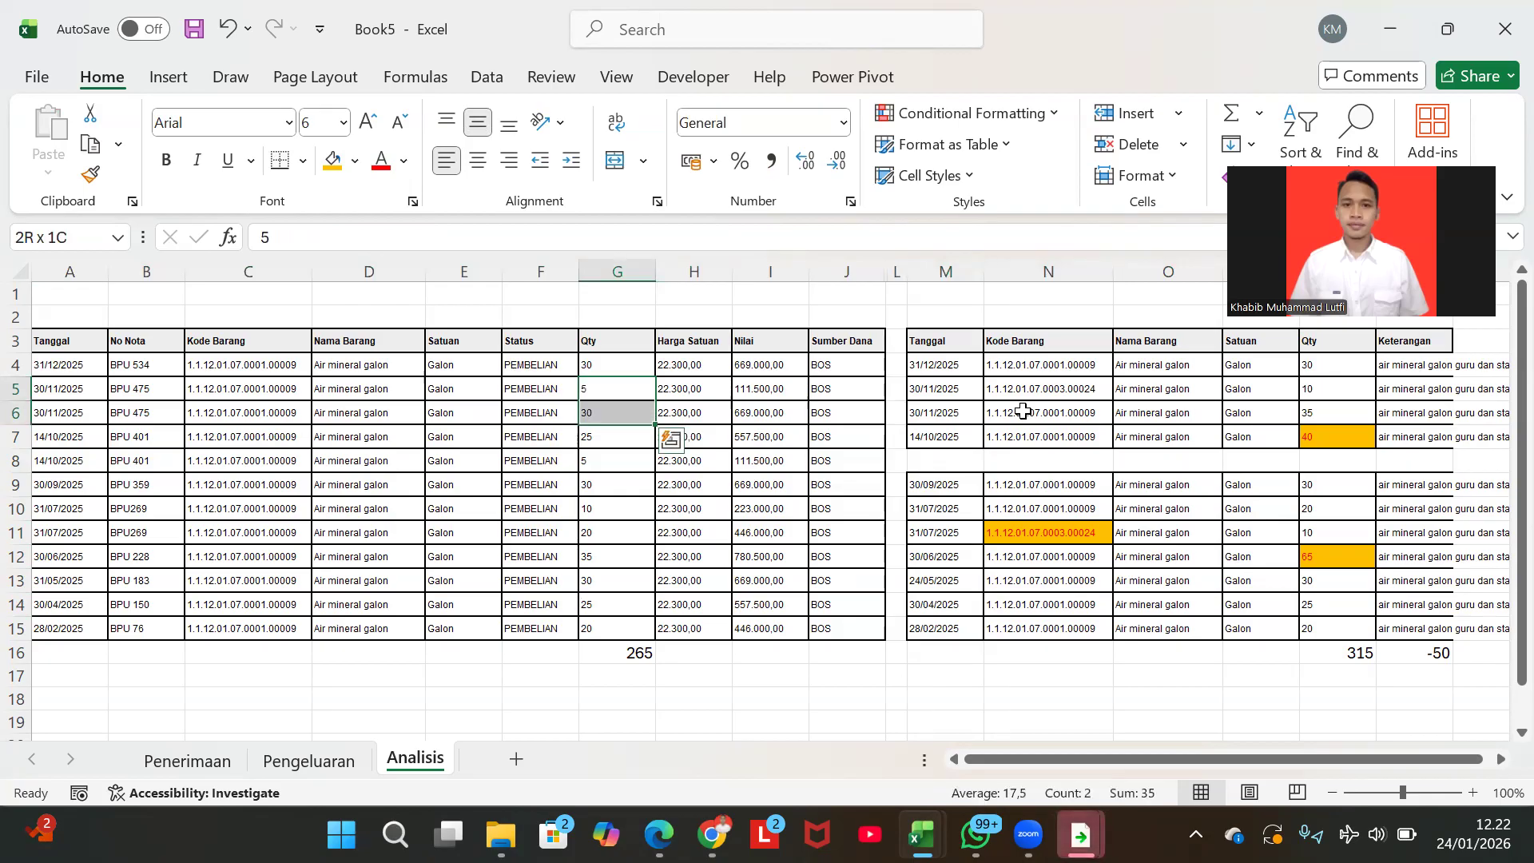
- Check the combined quantity of the two 30/11/2025 issues by selecting Q5:Q6
key("Right")
key("Right")
key("Right")
key("Right")
key("Right")
key("Right")
key("Right")
key("Right")
key("Right")
key("shift+Down")
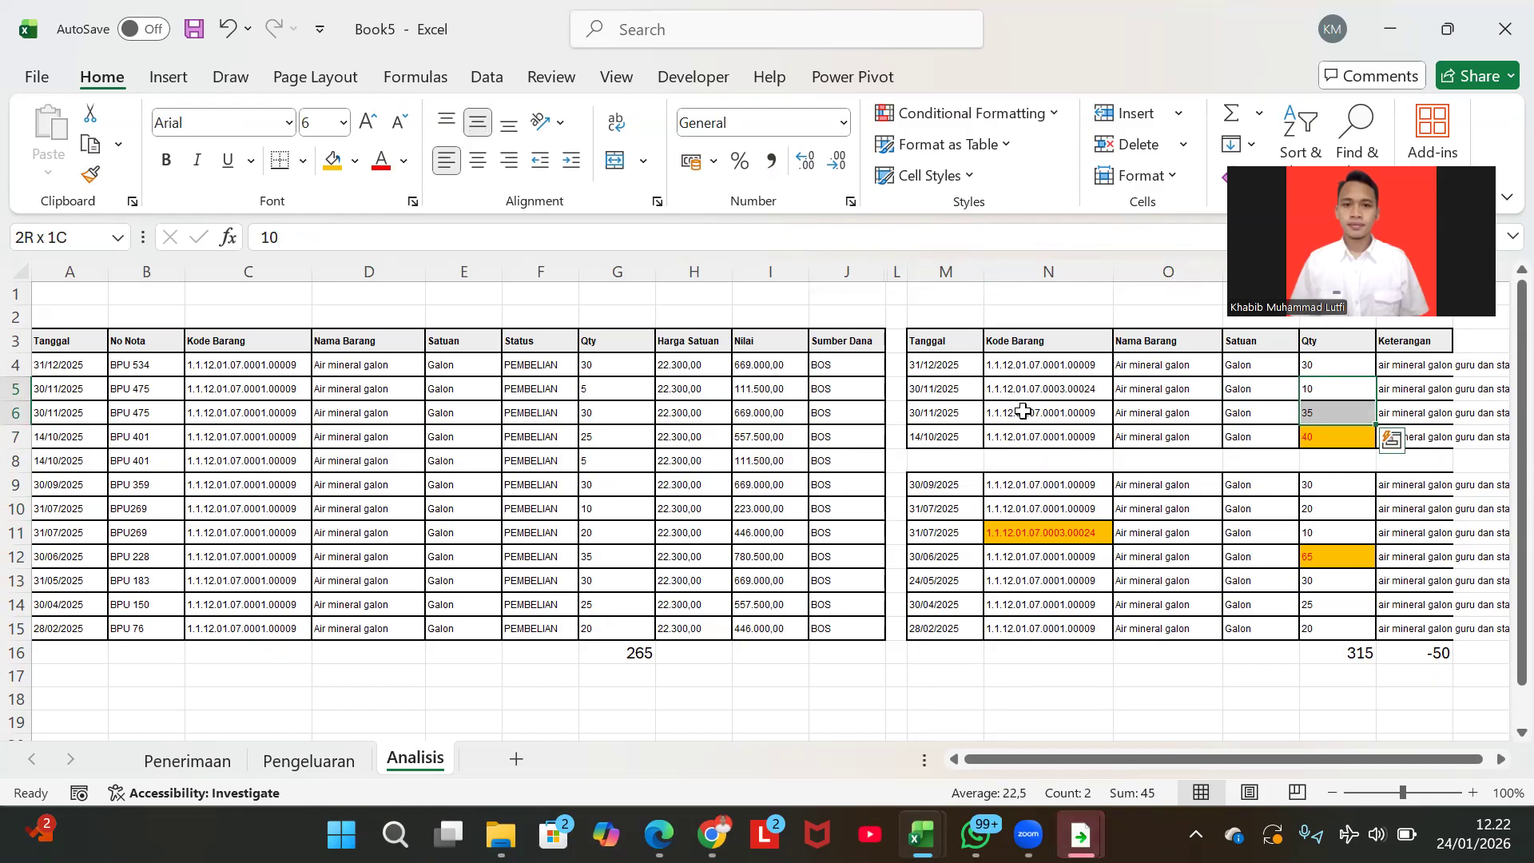
- Examine the second 30/11/2025 issue entry by selecting its row across M6:R6
key("Up")
key("Down")
key("Left")
key("Left")
key("Left")
key("Down")
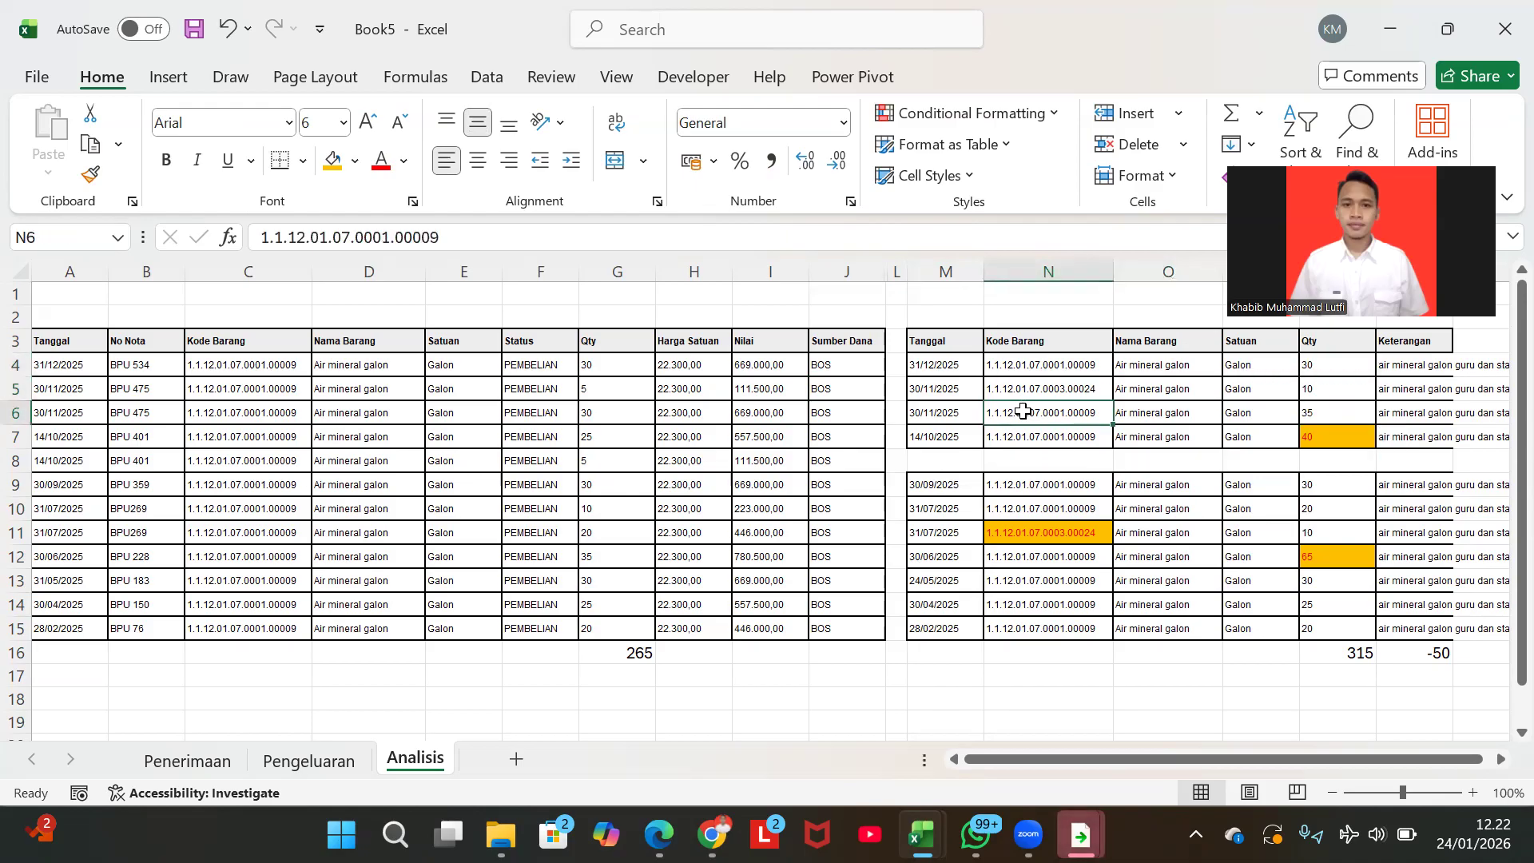
key("shift+Home")
key("Right")
key("Left")
key("Left")
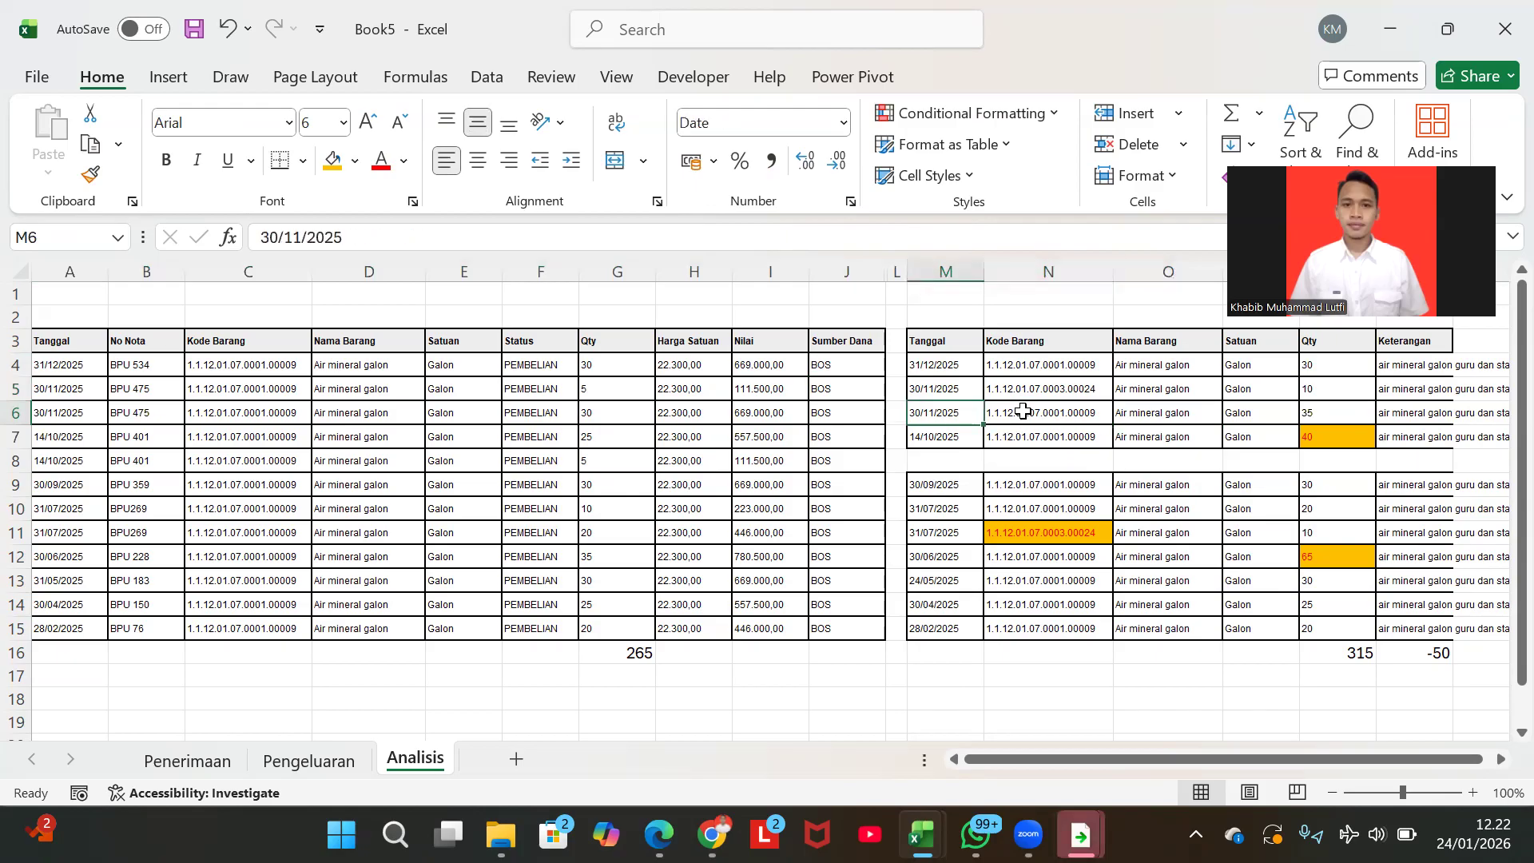
key("shift+Right")
key("shift+Right")
key("shift+Right")
key("shift+Right")
key("shift+Right")
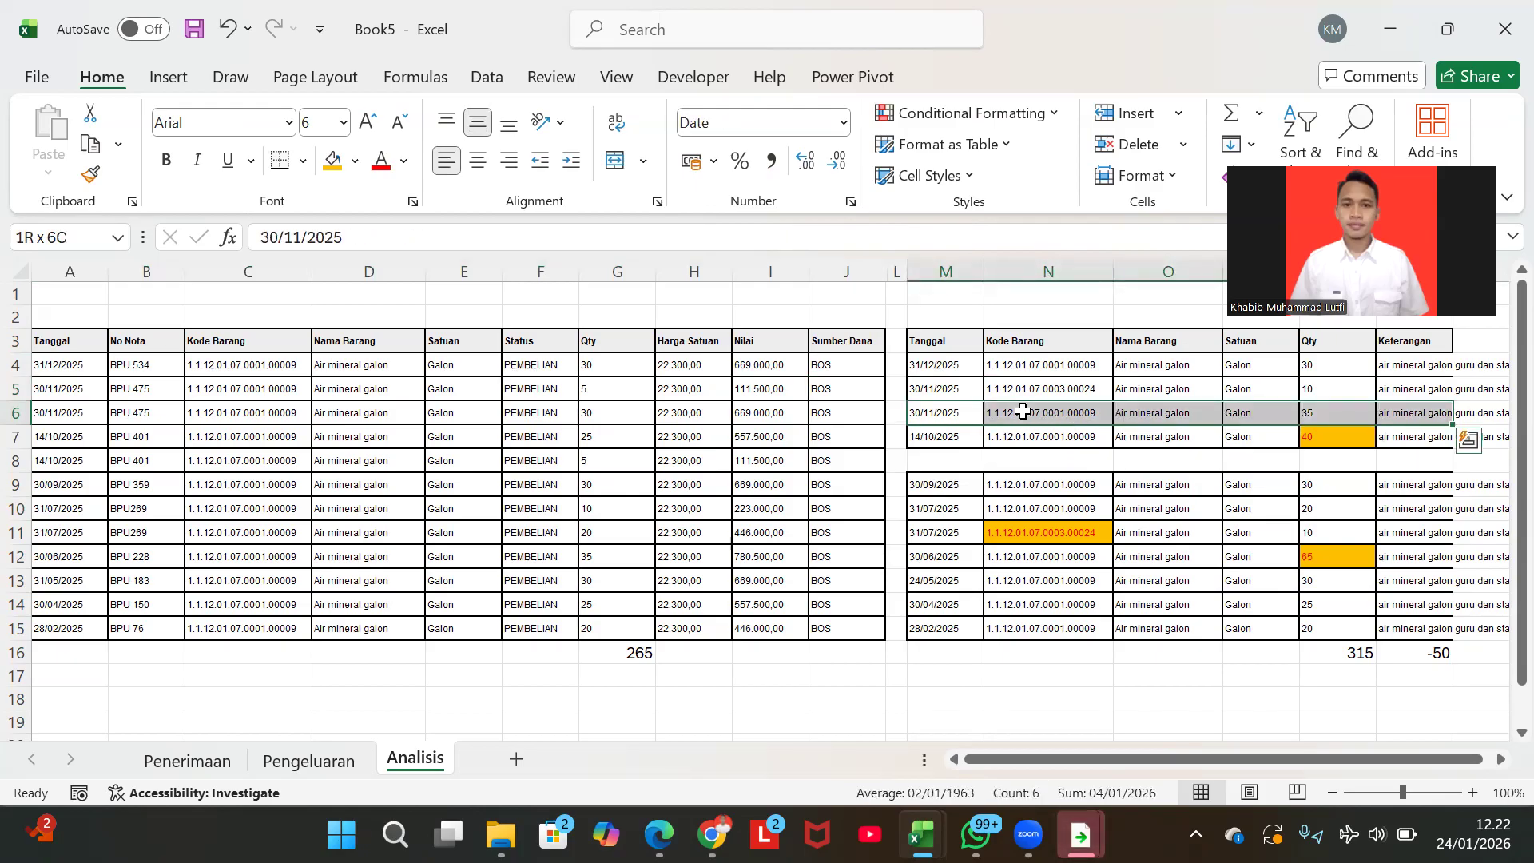
- Examine the first 30/11/2025 issue entry by selecting its row across M5:R5
key("Up")
key("shift+Right")
key("shift+Right")
key("shift+Right")
key("shift+Right")
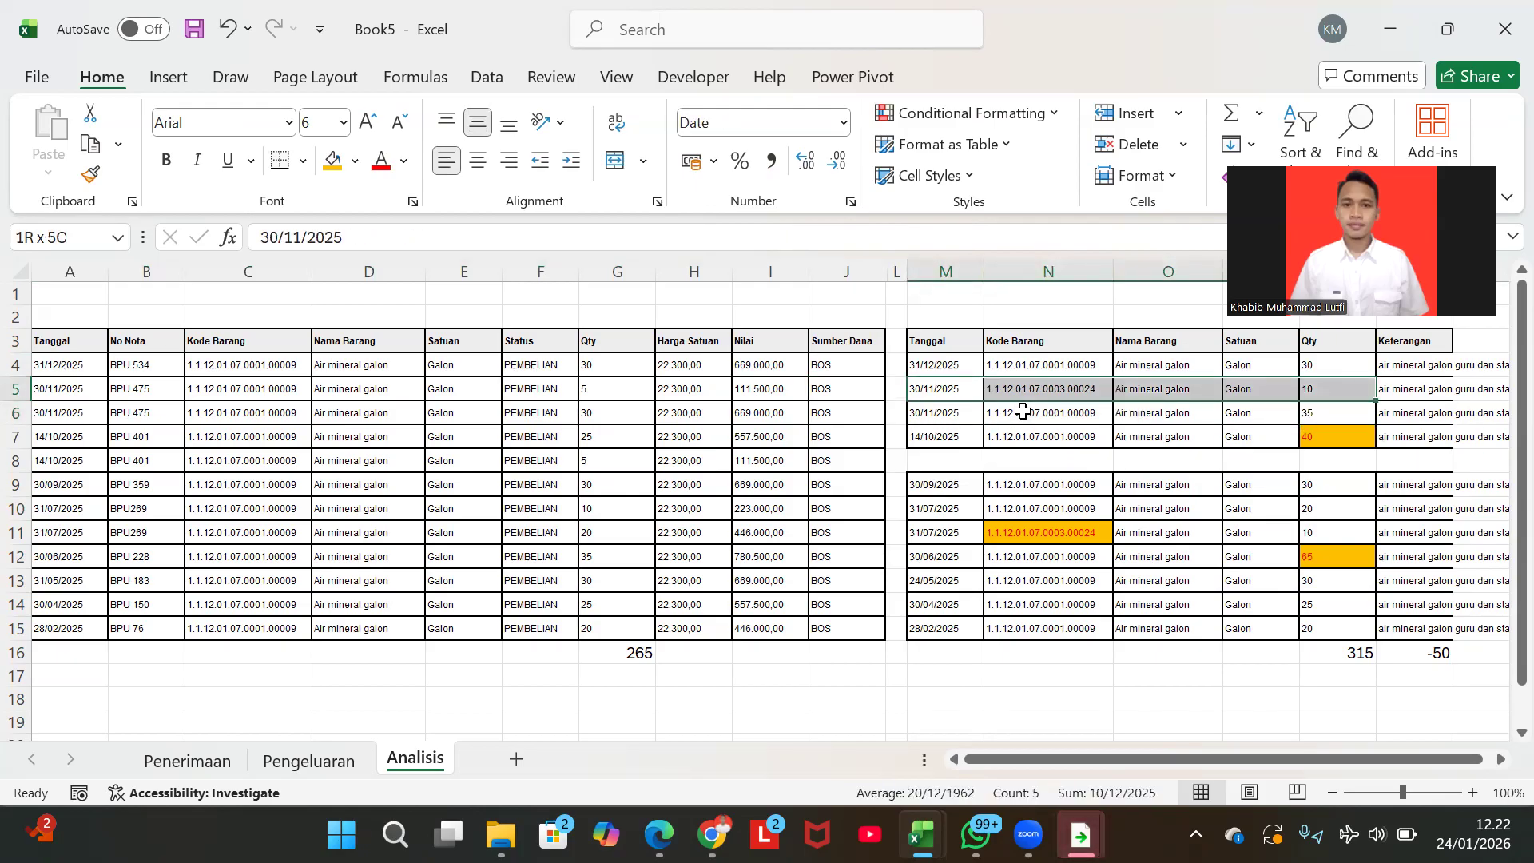
key("shift+Right")
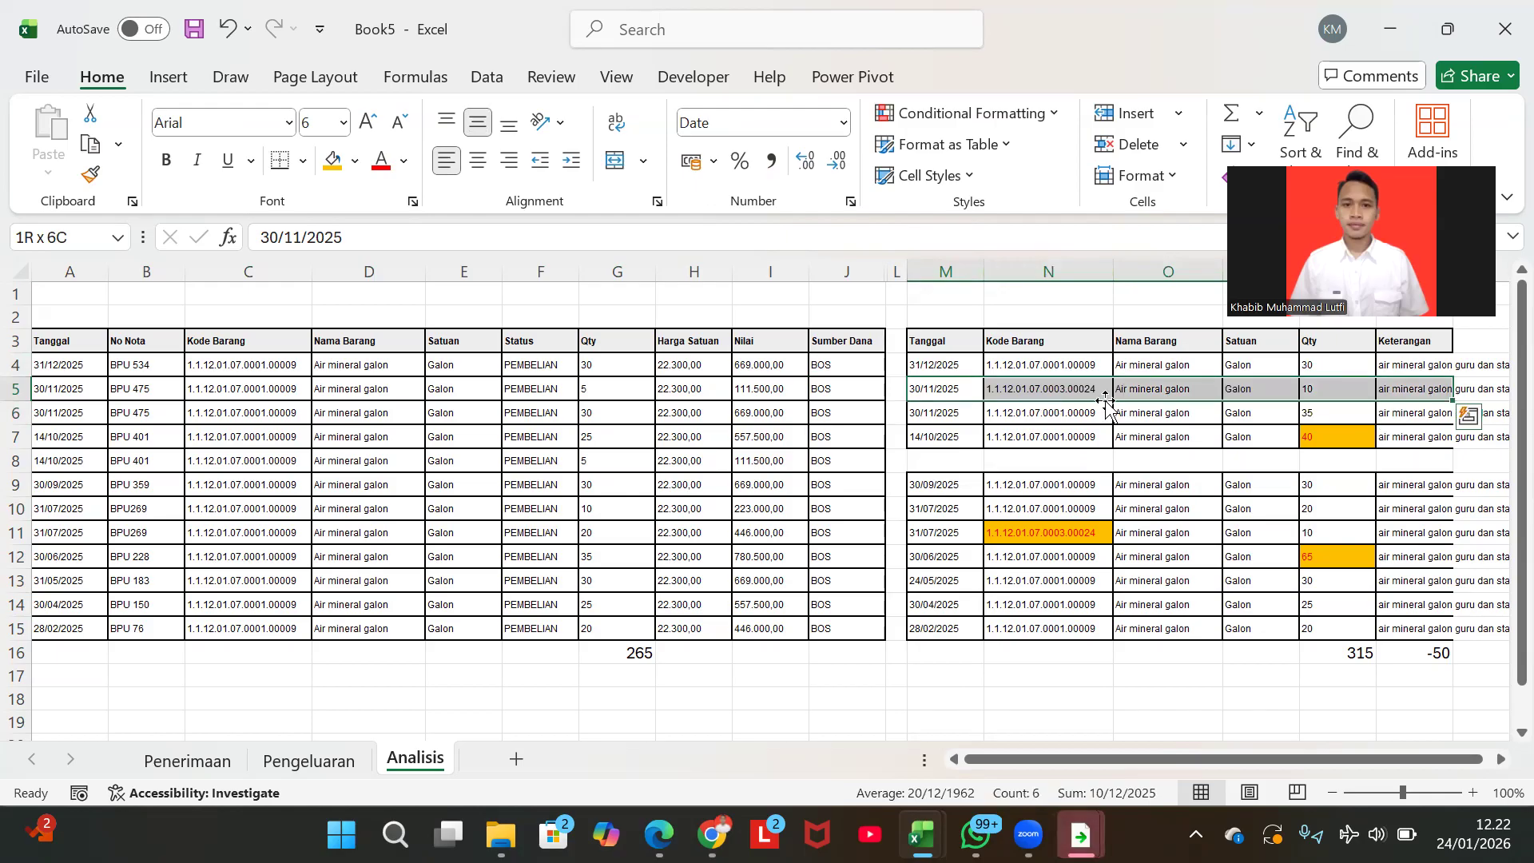
- Highlight the 30/11/2025 issue quantity in Q5 and its item code in N5 with a red font and an orange fill
left_click(1354, 387)
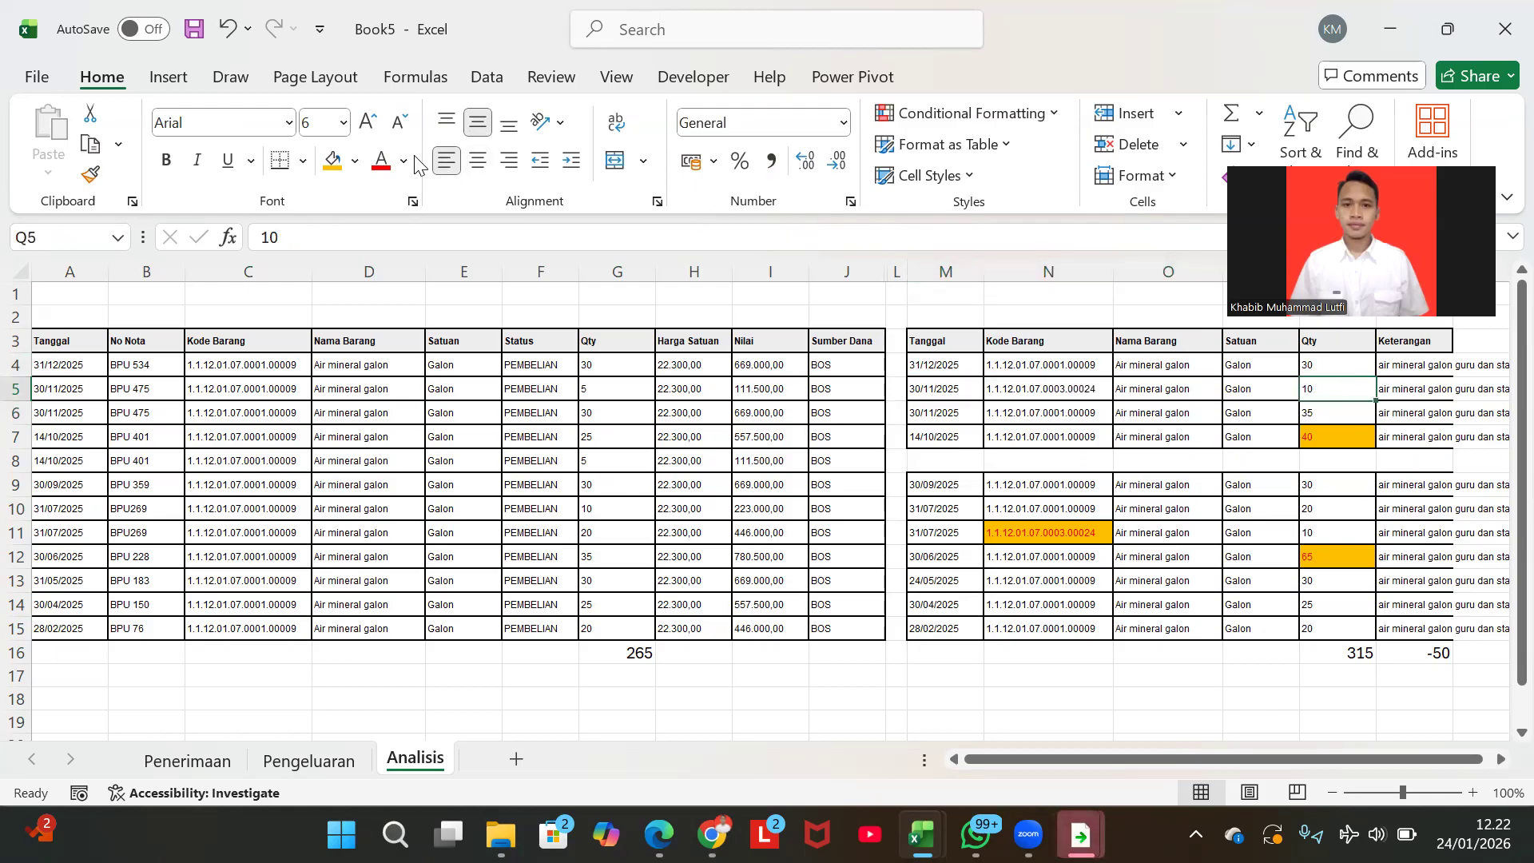
left_click(382, 162)
left_click(332, 160)
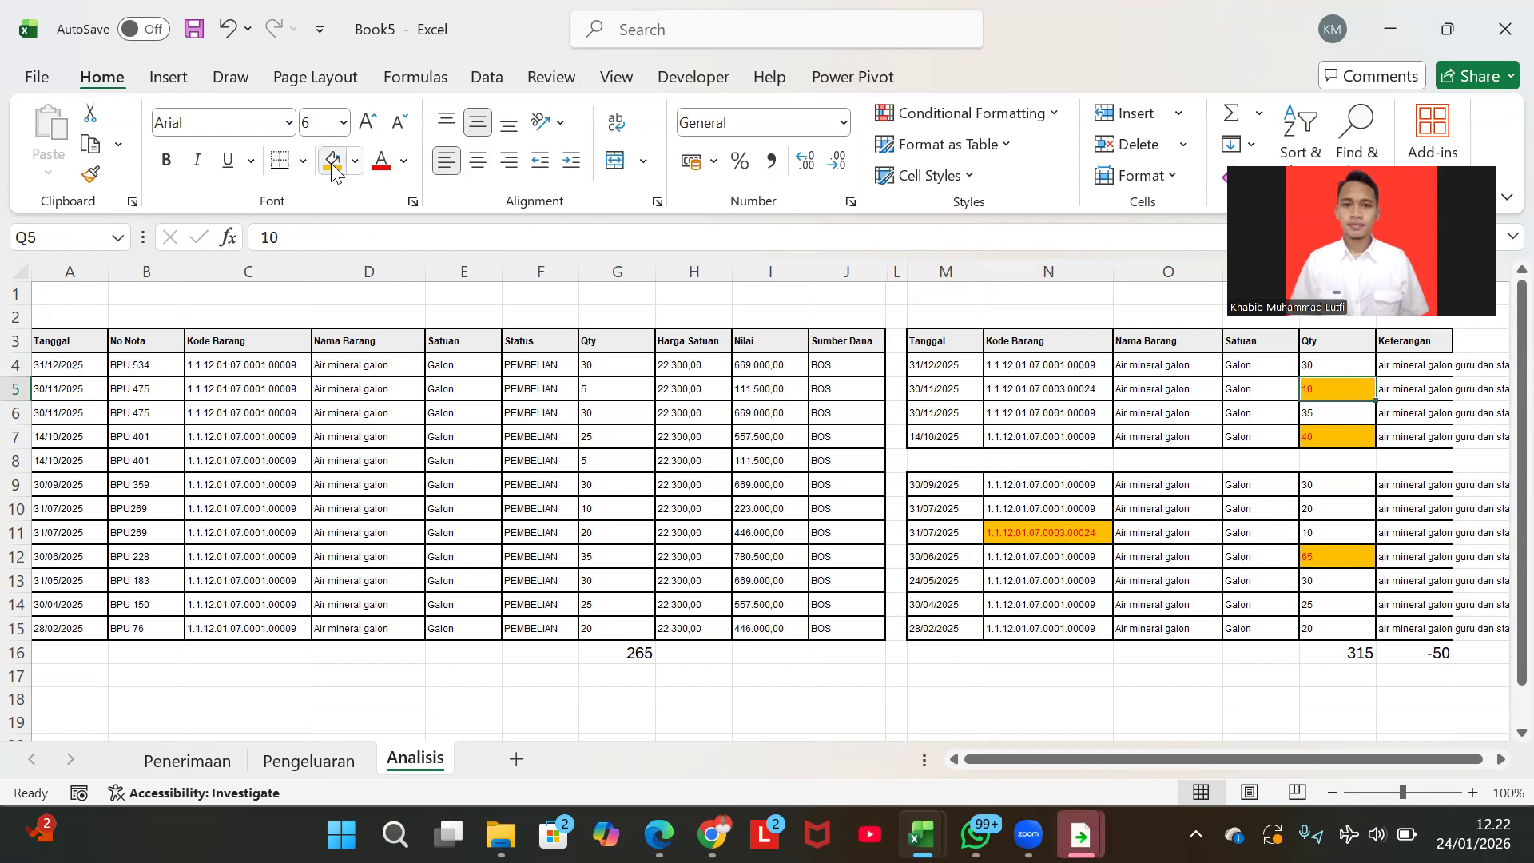
left_click(1052, 392)
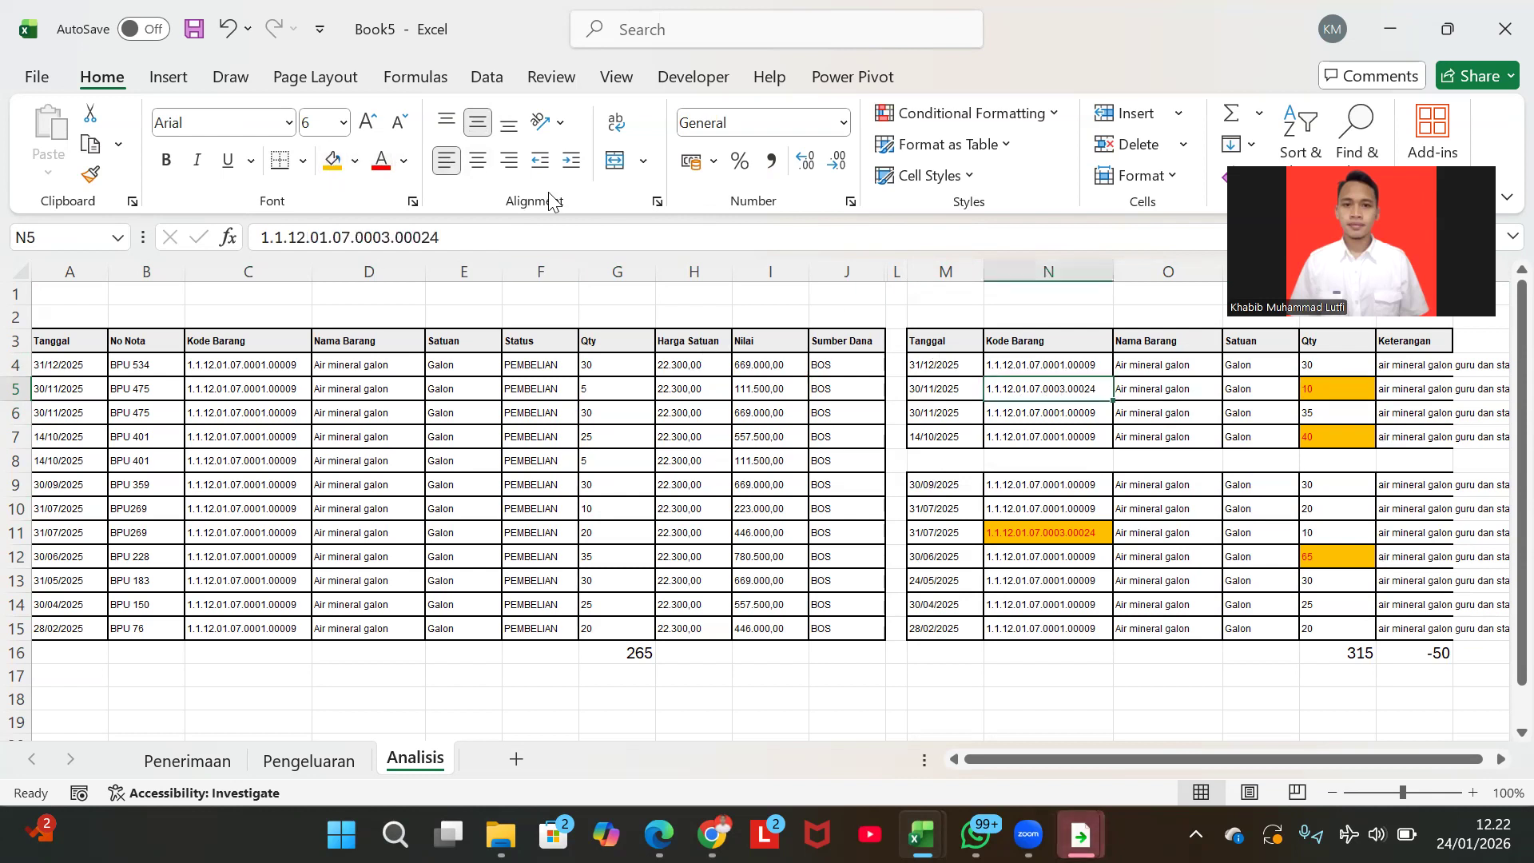
left_click(332, 161)
left_click(382, 162)
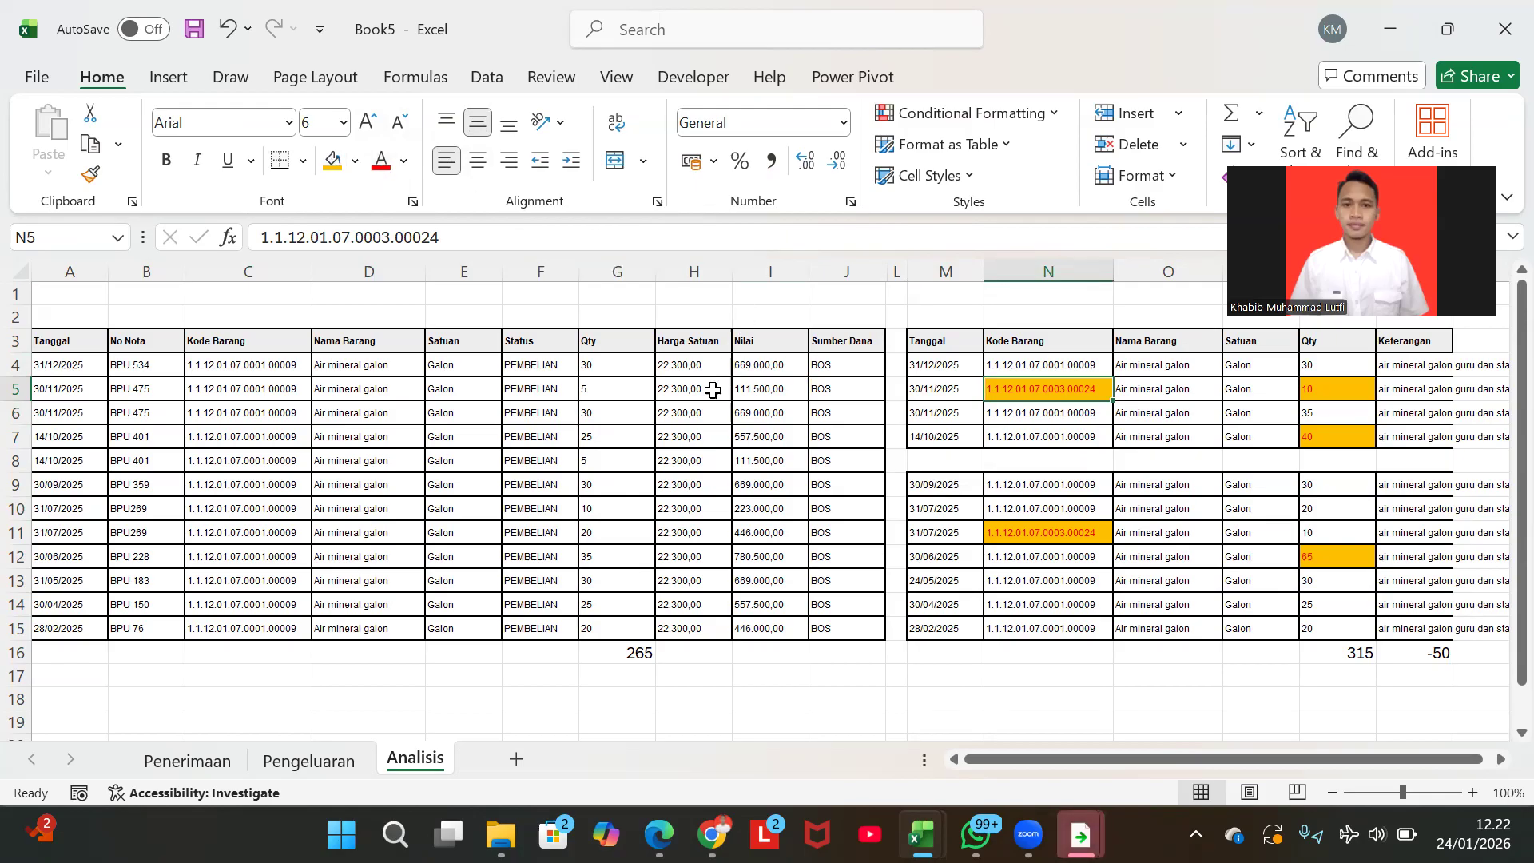
- Highlight the 31/07/2025 issue quantity in Q11 with an orange fill and a red font
left_click(601, 363)
key("shift+space")
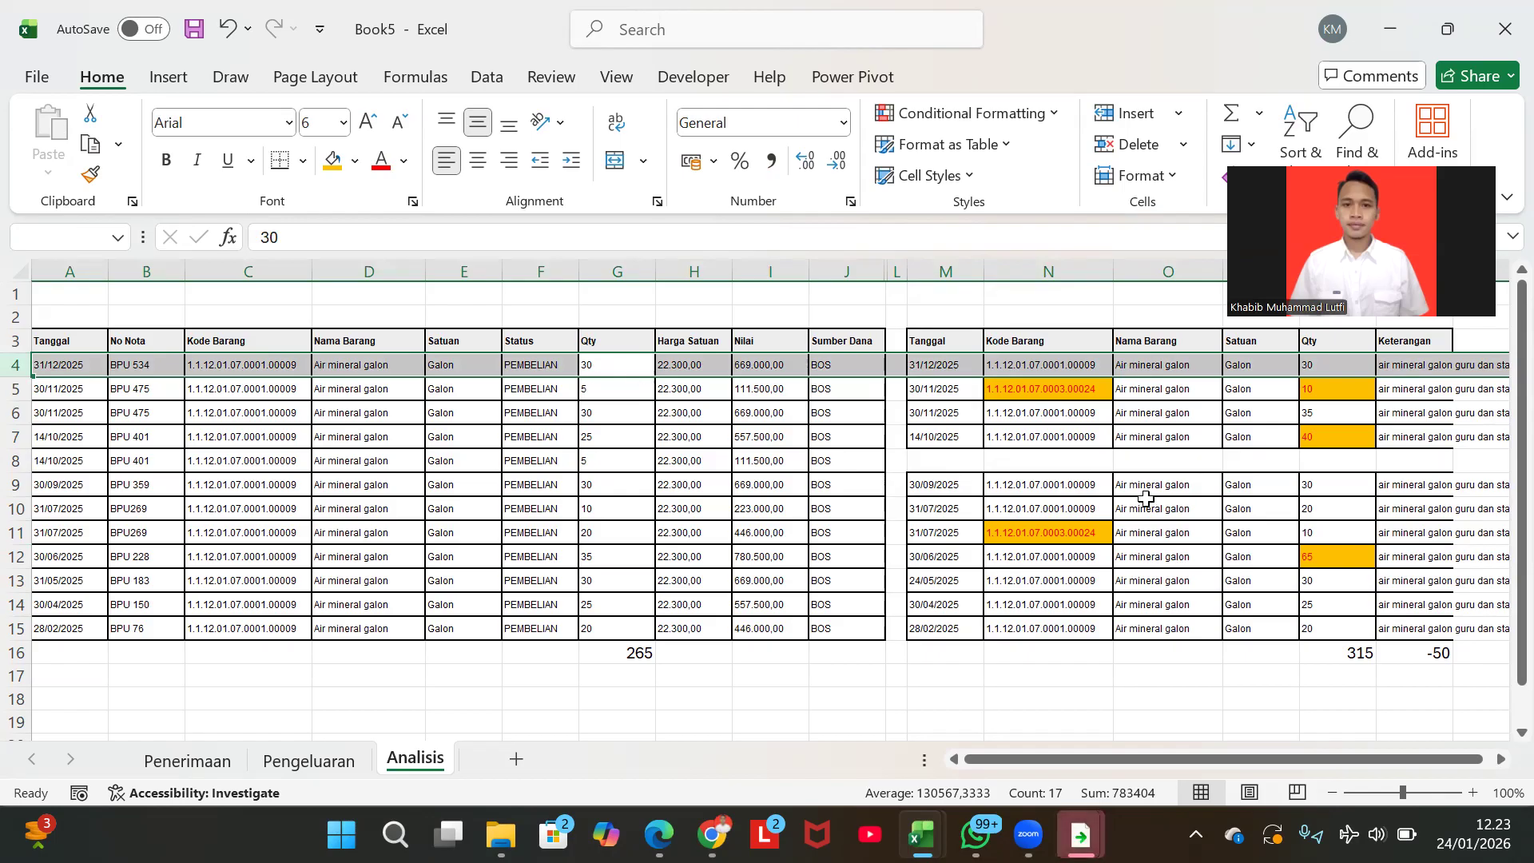
left_click(1325, 540)
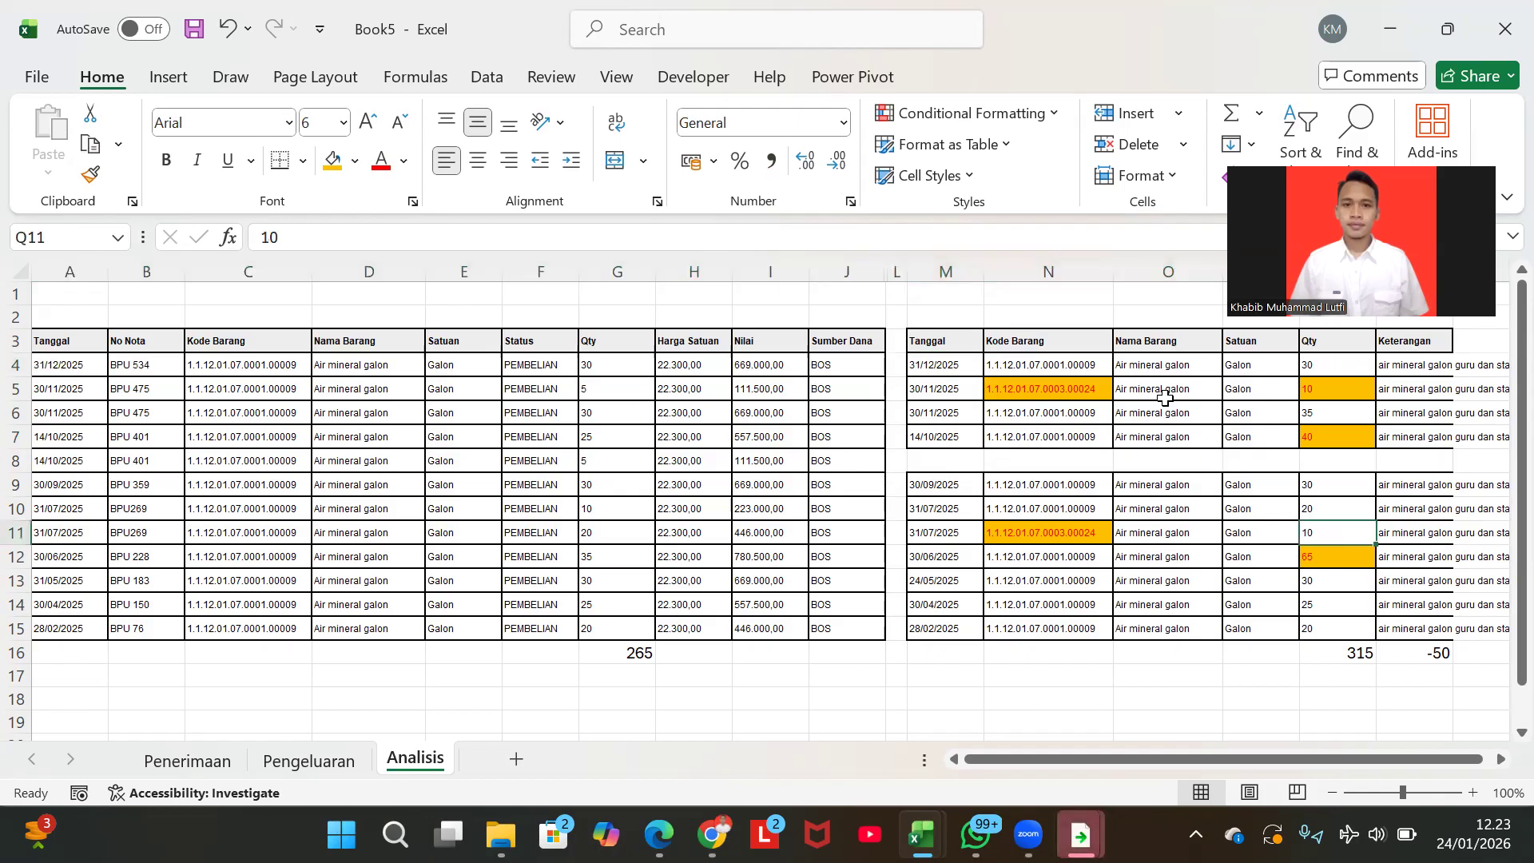
left_click(333, 160)
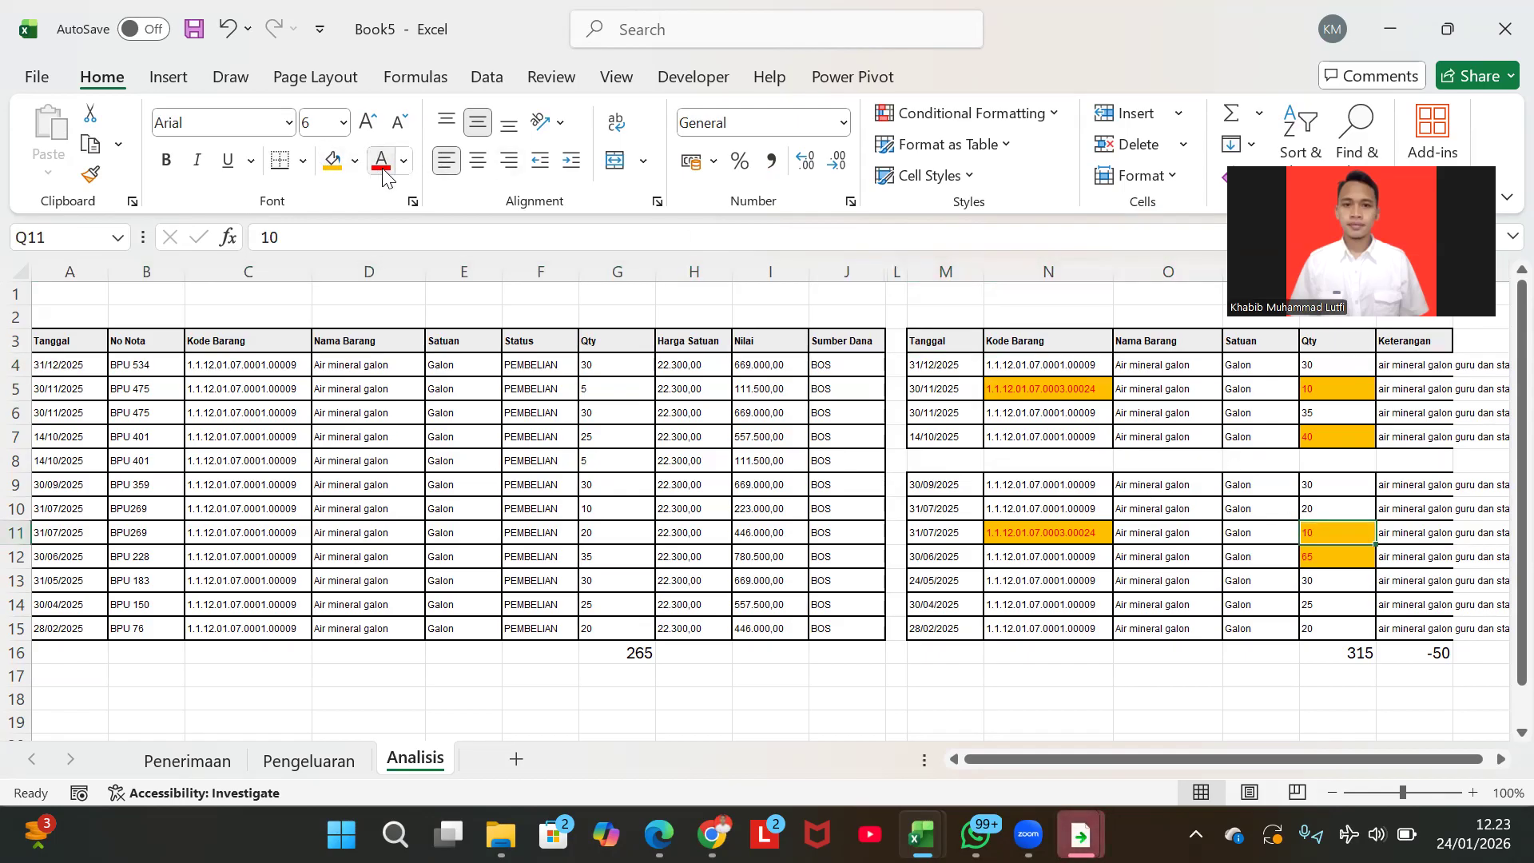
- Start a list of excess quantities below the issue table with 30 in Q18 and 10 in Q19
left_click(1319, 557)
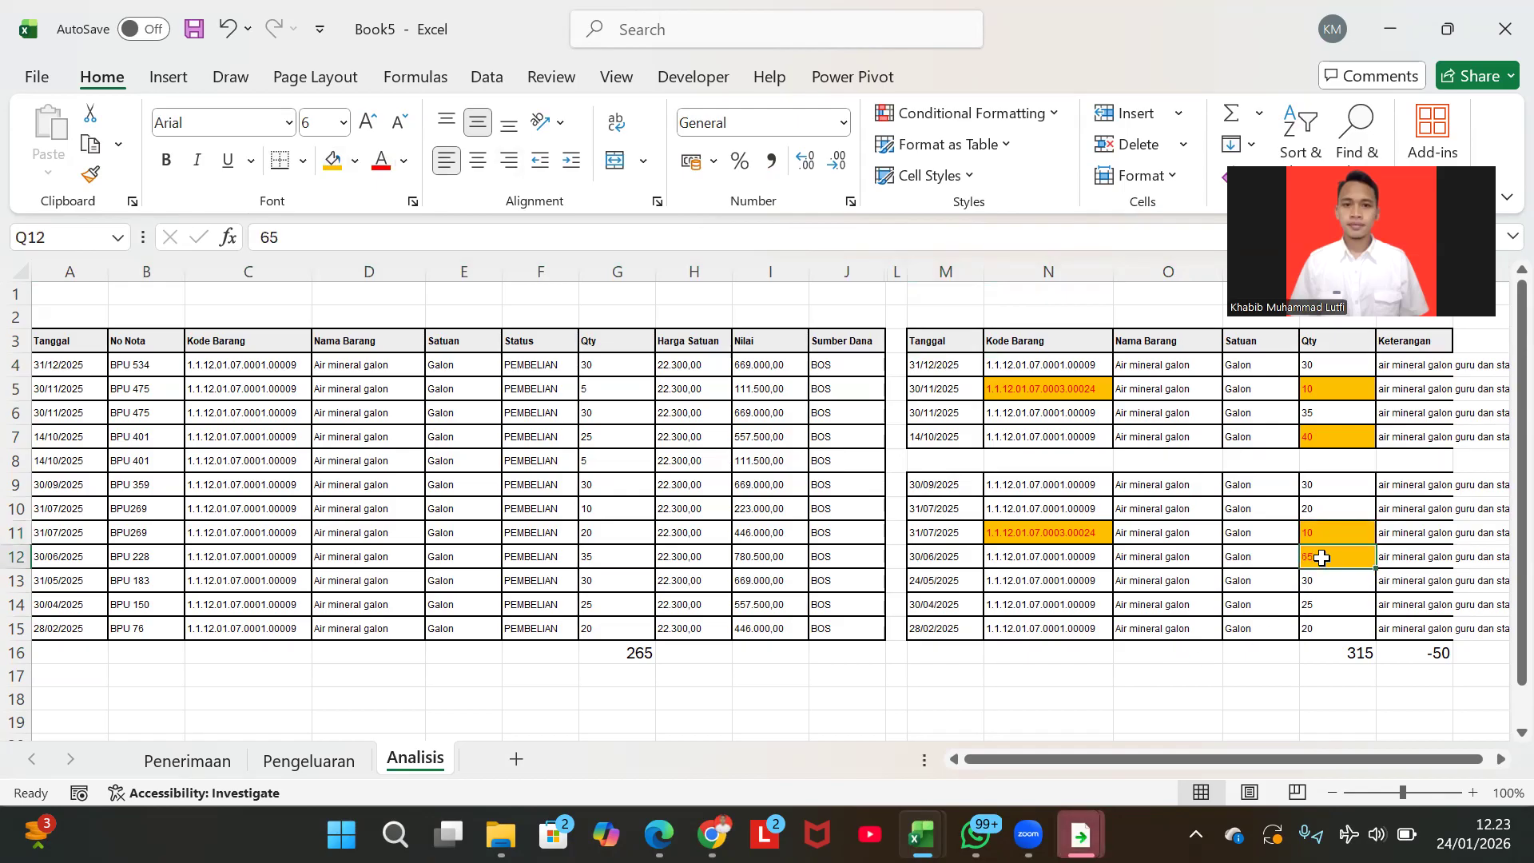
left_click(1318, 700)
type("30")
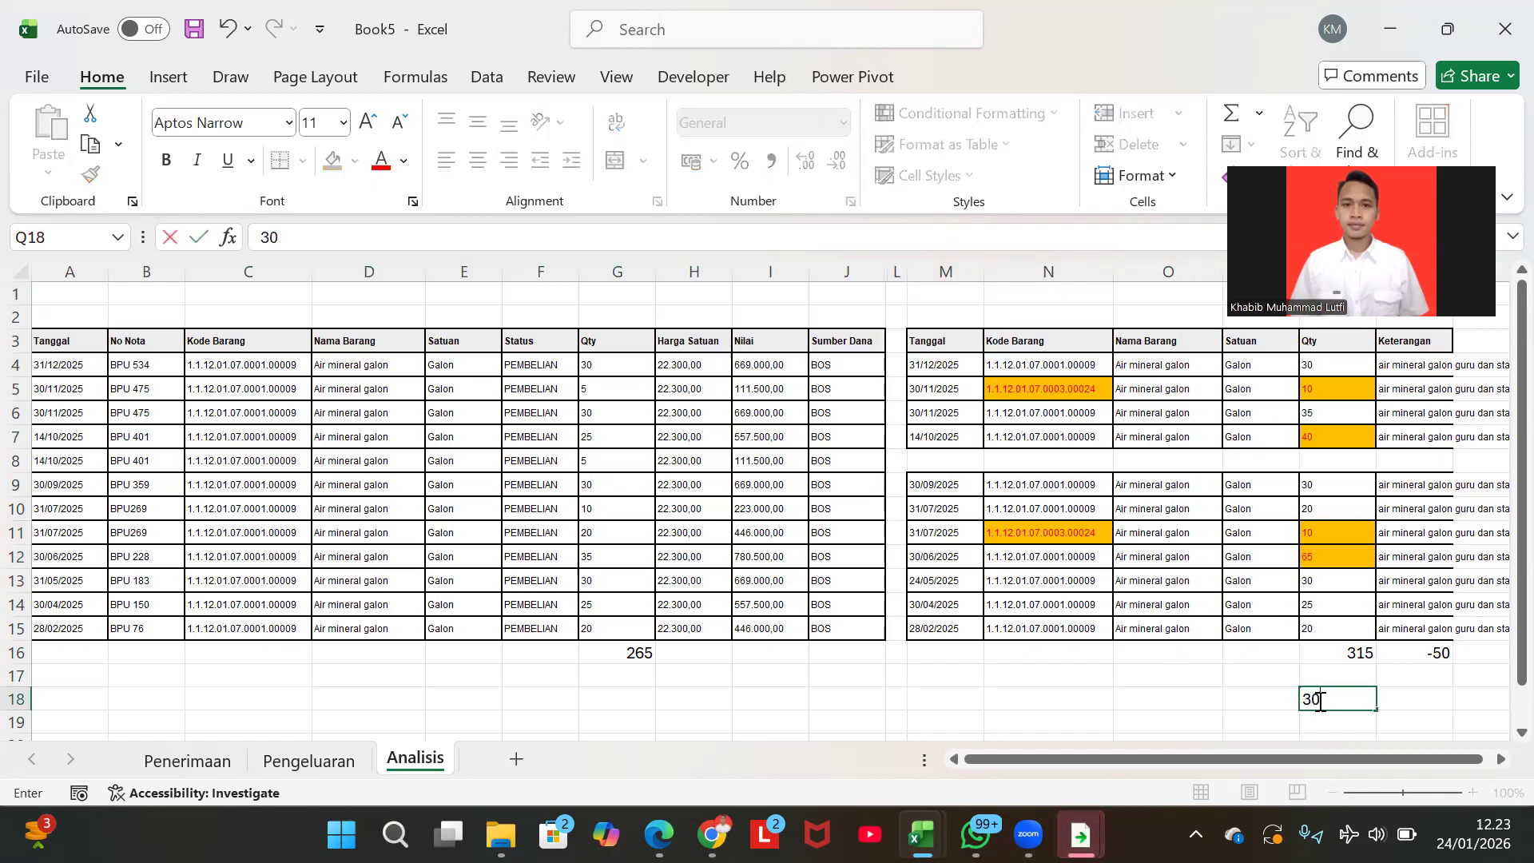
left_click(1336, 536)
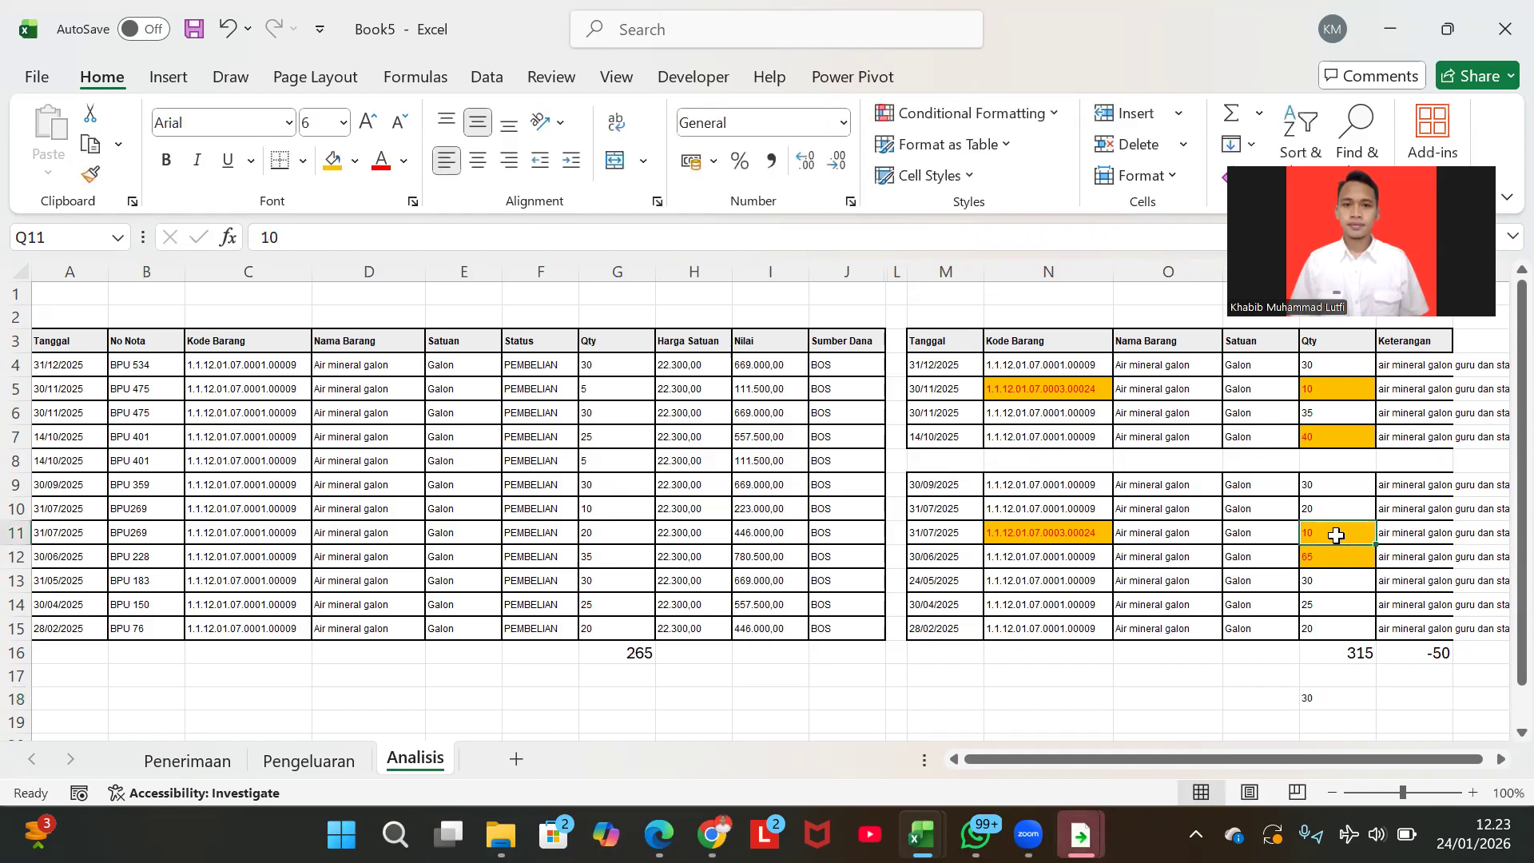
left_click(1335, 719)
left_click(1258, 703)
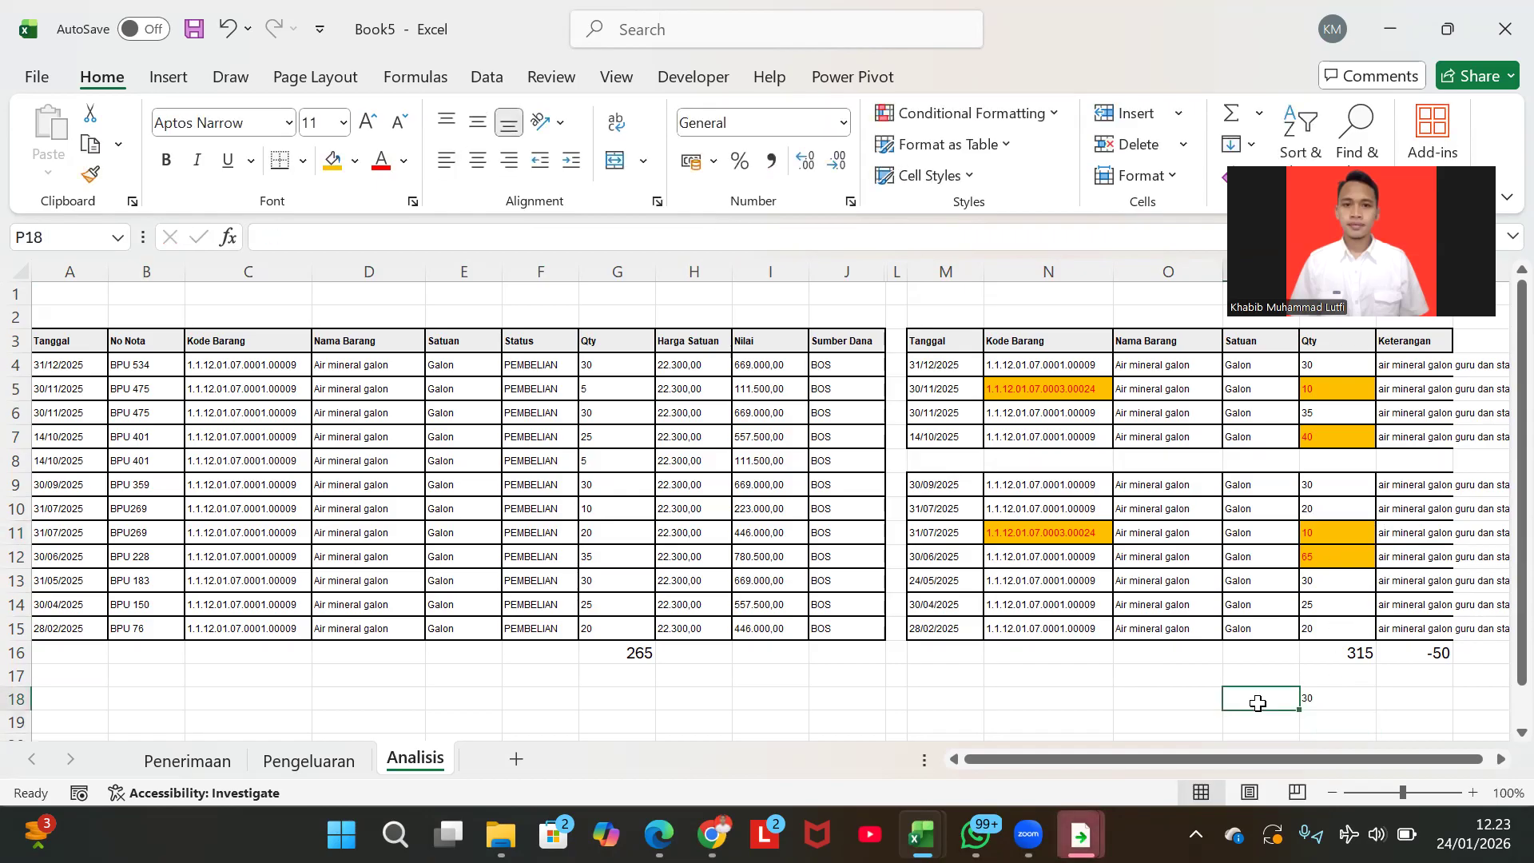
key("Down")
key("Right")
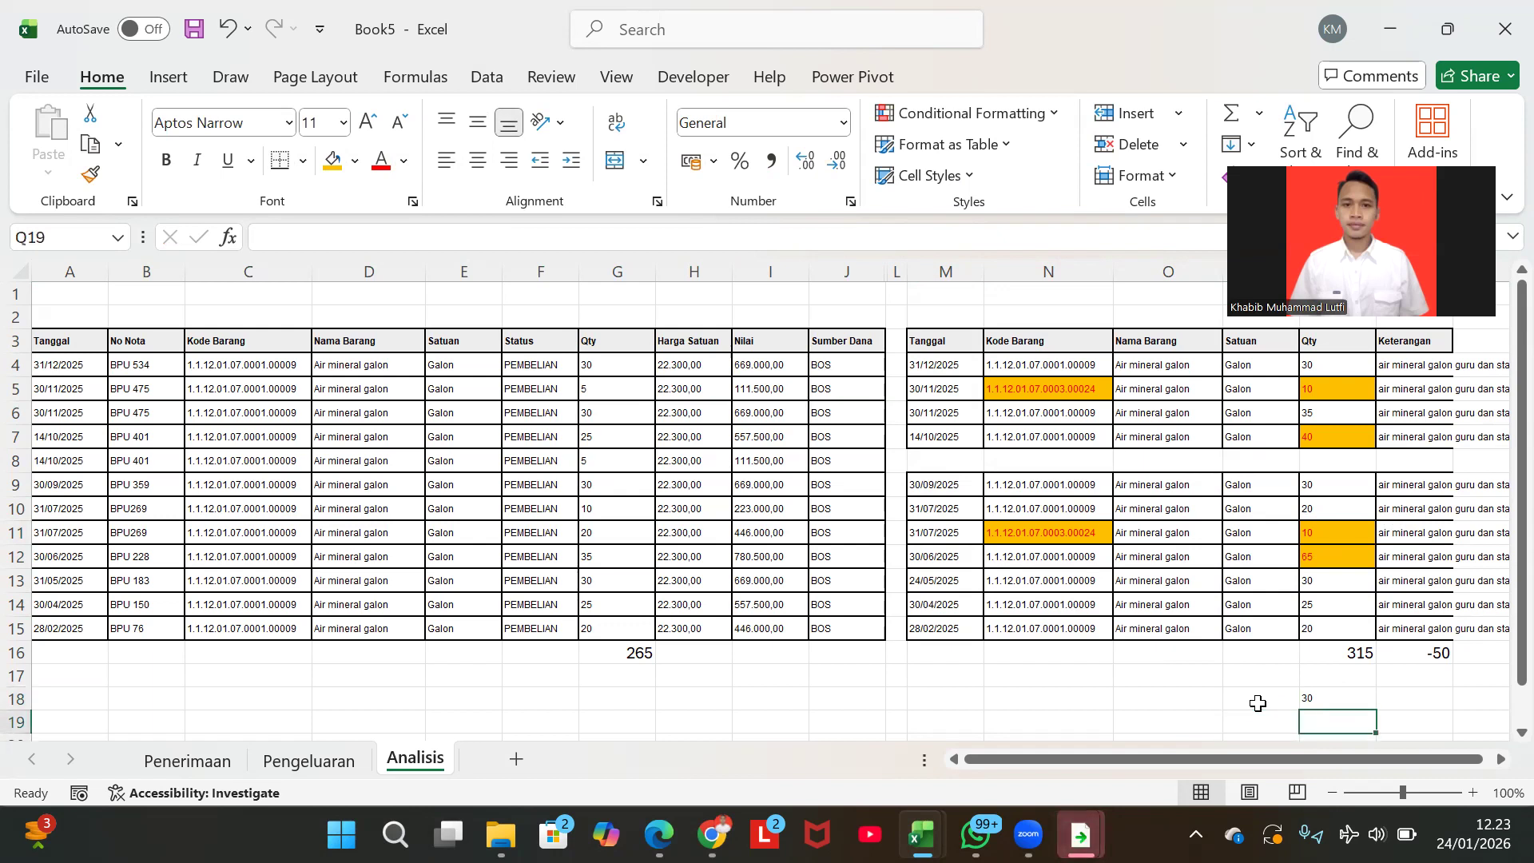
type("10")
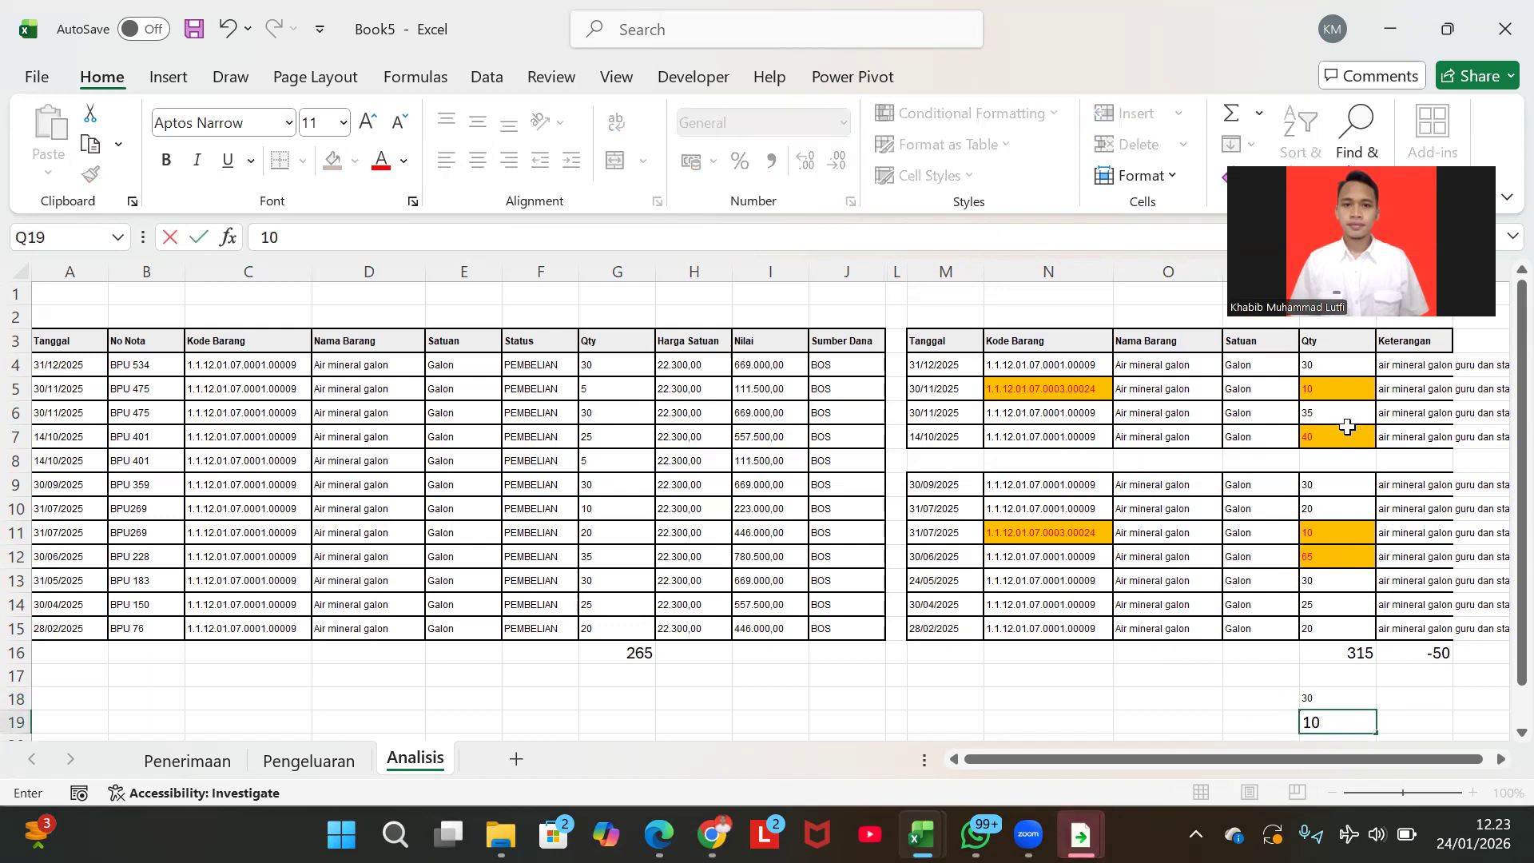
- Extend the excess quantity list with 40 in Q20 and 10 in Q21, taken from highlighted cells Q7 and Q5
left_click(1348, 434)
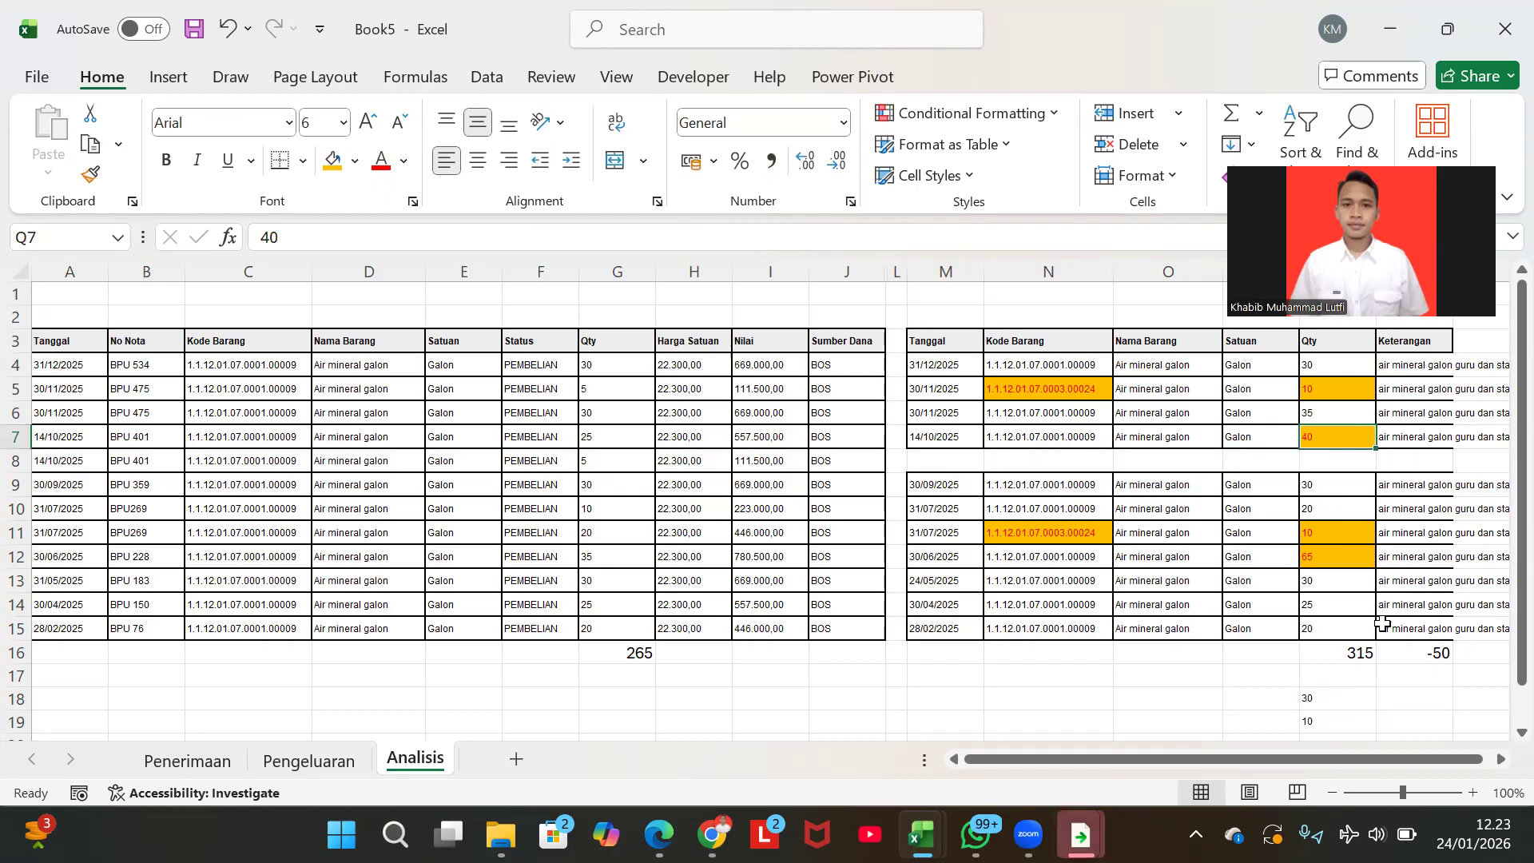
scroll(1379, 620, "down", 2)
left_click(1348, 623)
type("40")
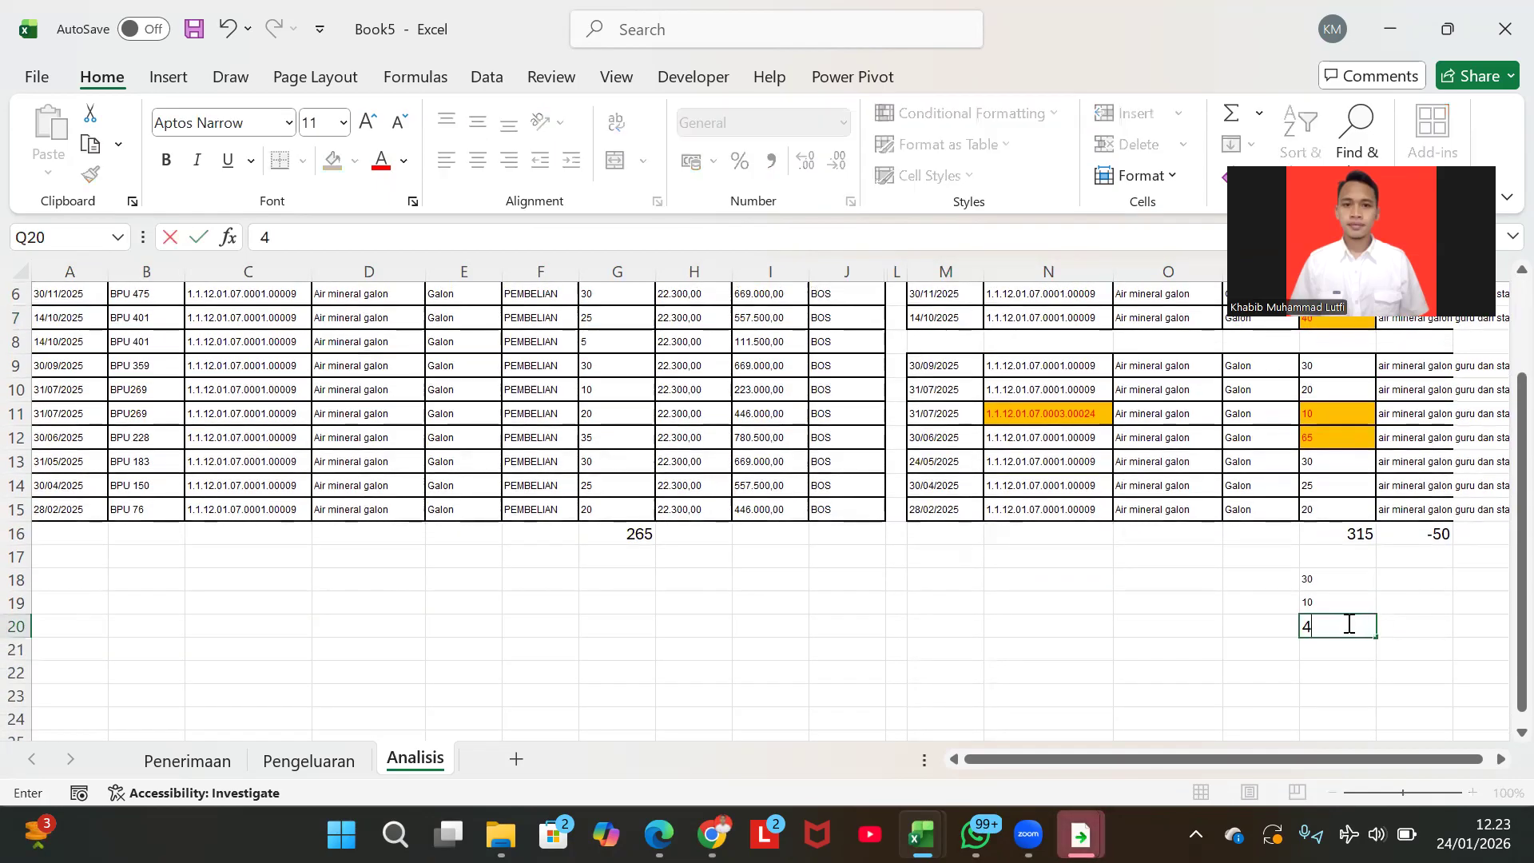
scroll(1348, 624, "up", 2)
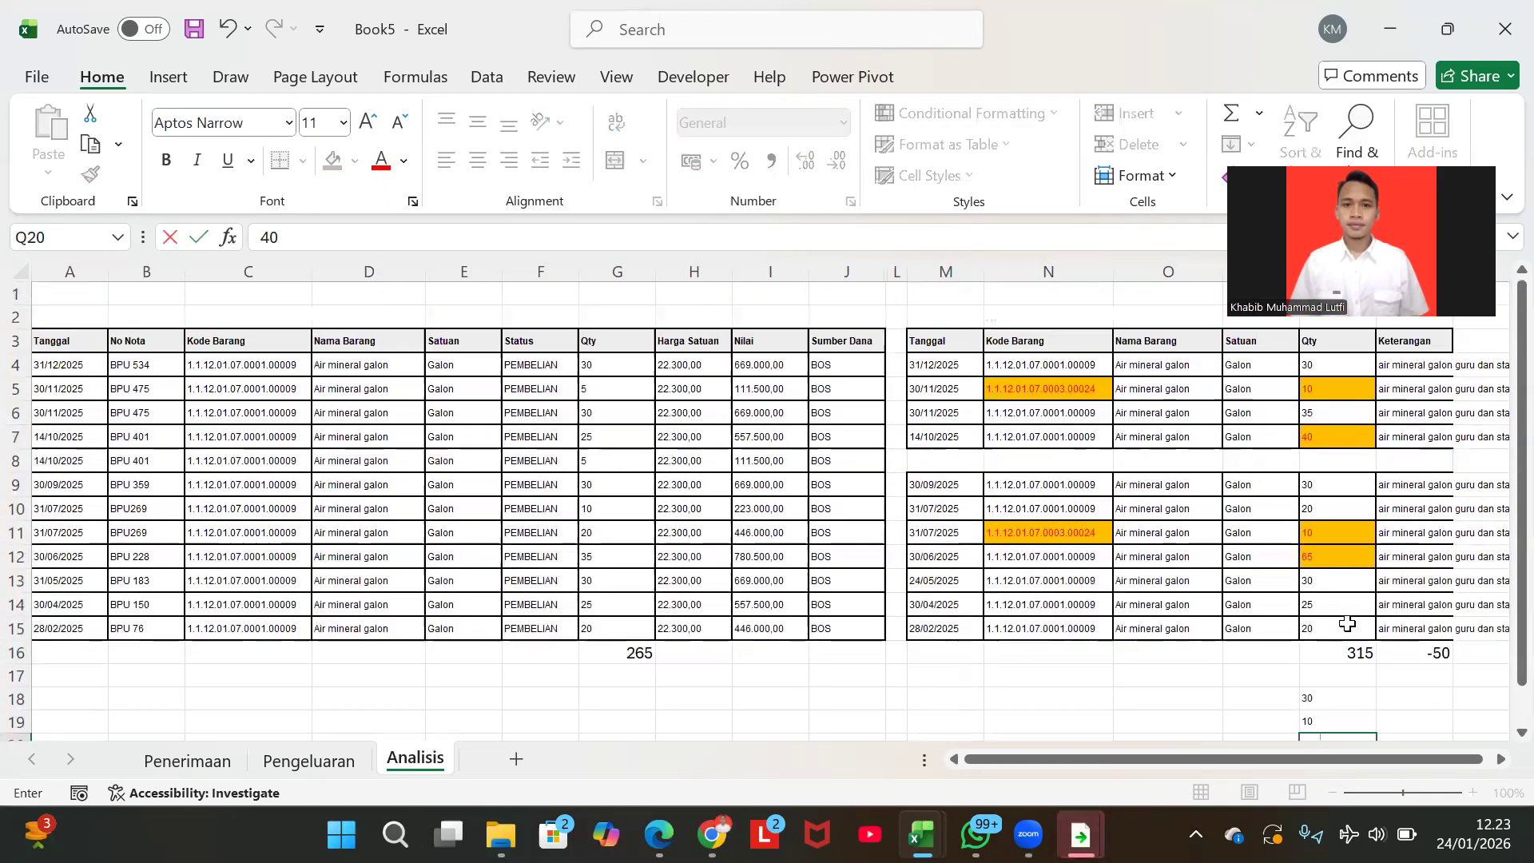
left_click(1324, 387)
scroll(1339, 535, "down", 2)
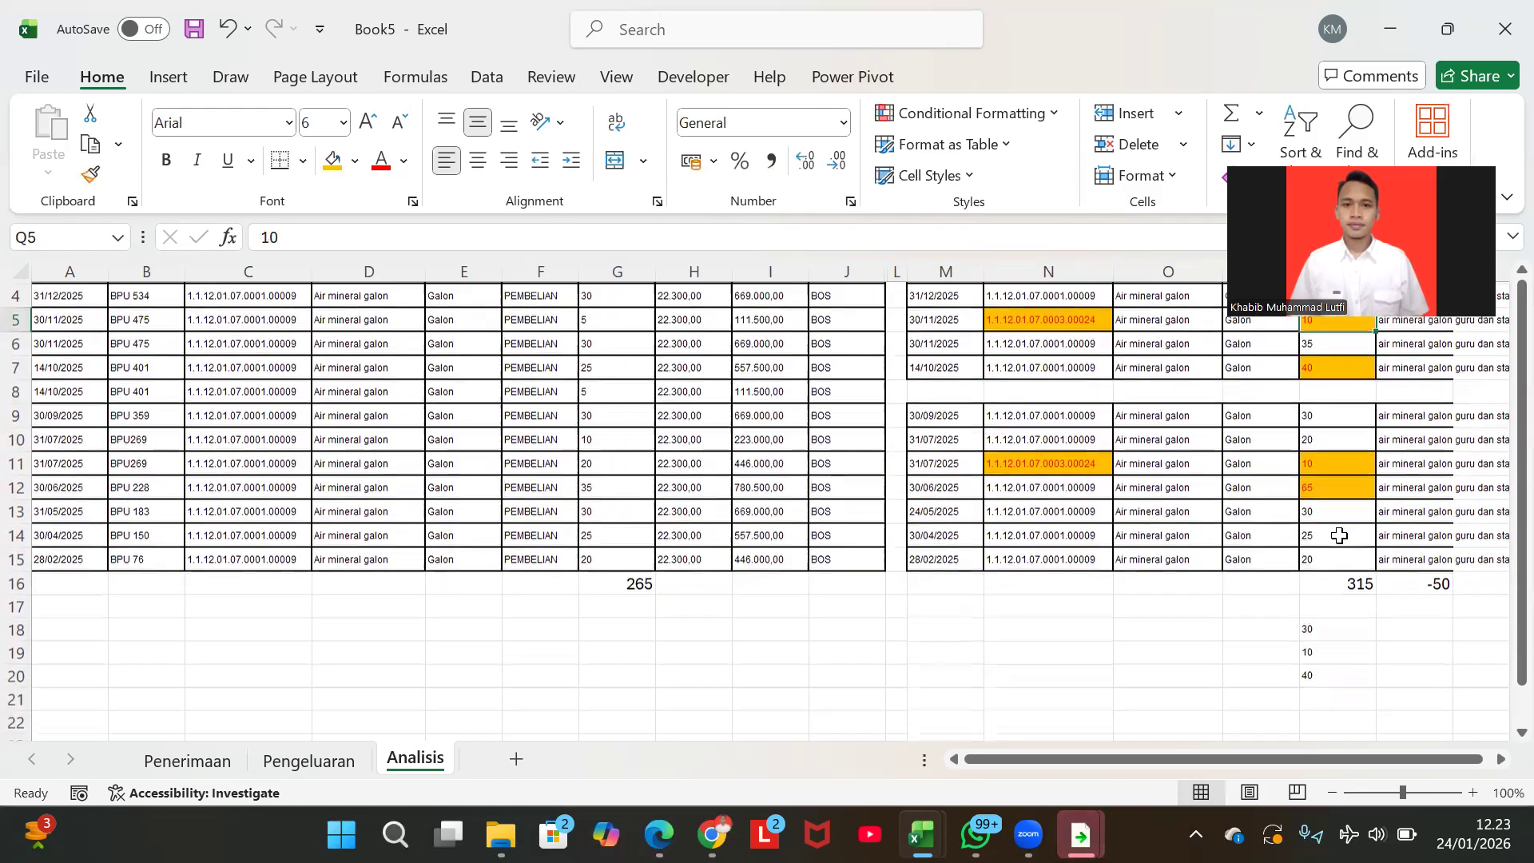
left_click(1337, 635)
type("10")
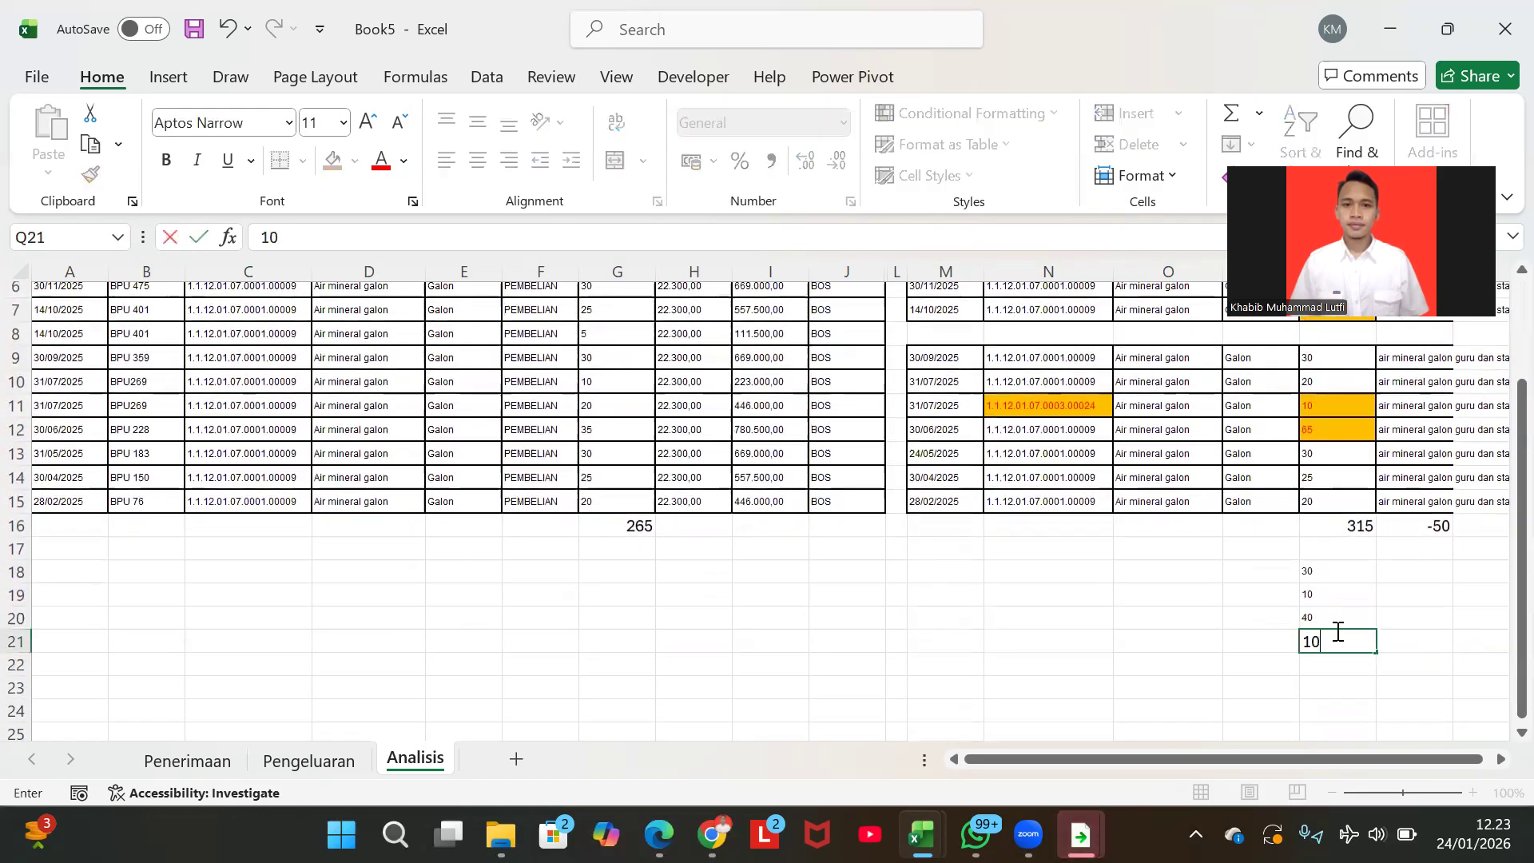
scroll(1336, 631, "up", 2)
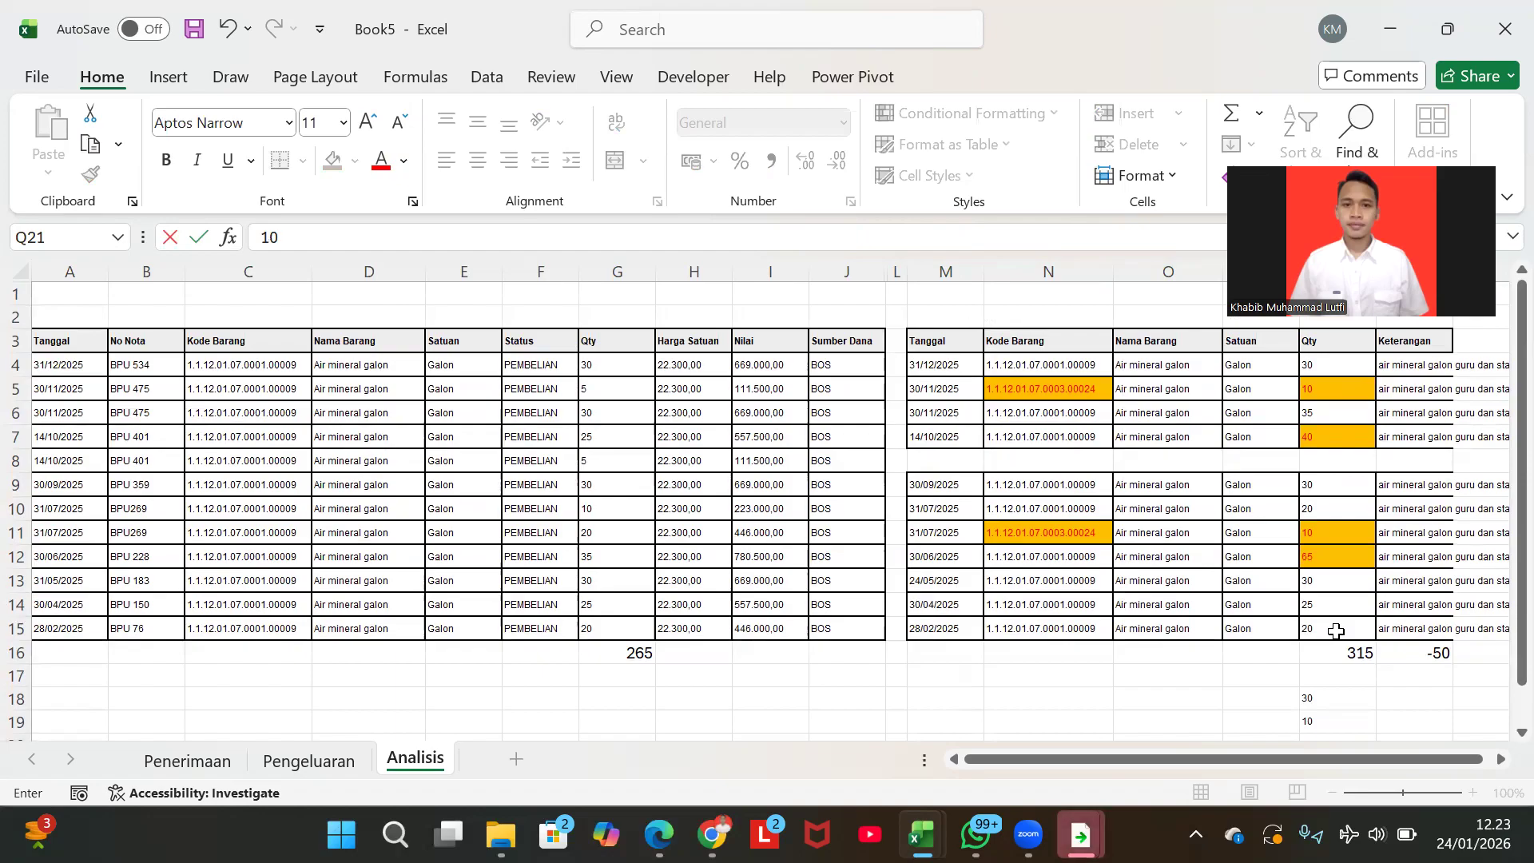
- Label row 18 of the list as Juni in P18, with issued quantity 65 in Q18 and received quantity 35 in R18
scroll(1335, 631, "down", 1)
left_click(1316, 666)
key("shift+space")
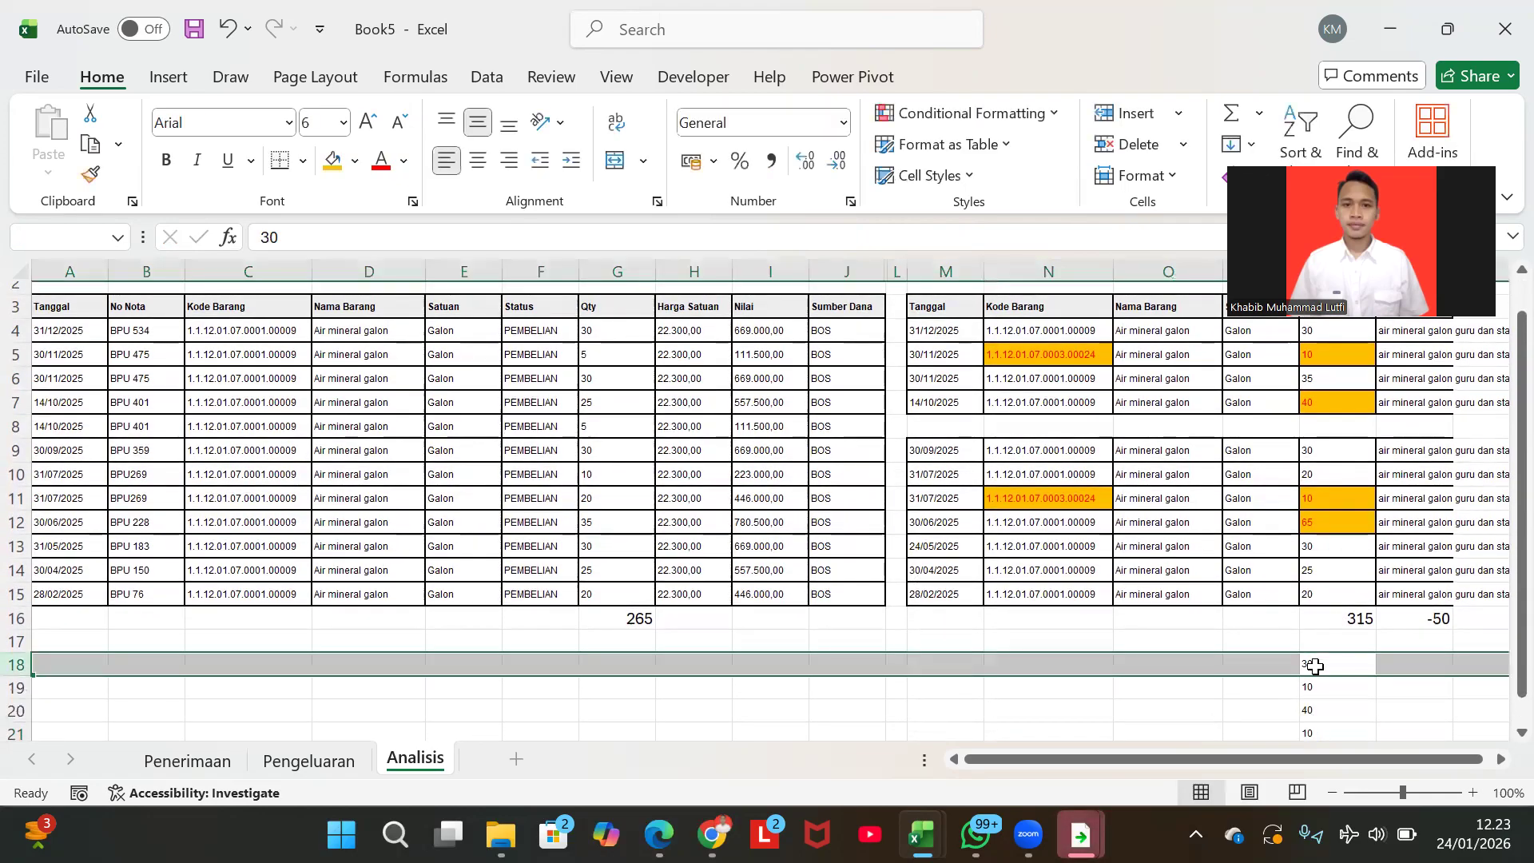
key("Left")
key("shift+space")
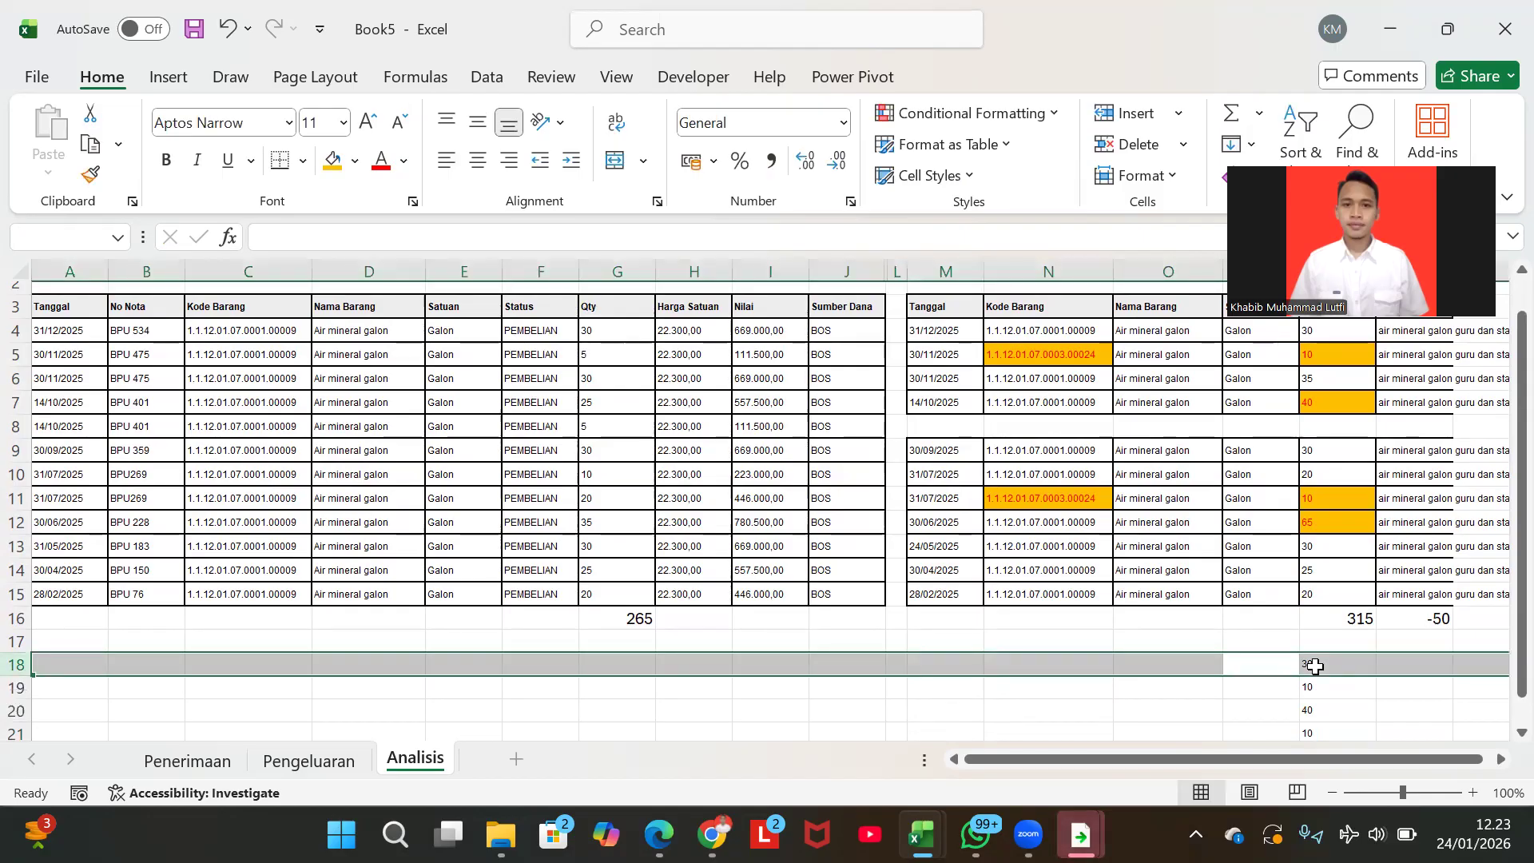
key("Down")
key("Up")
type("Juni")
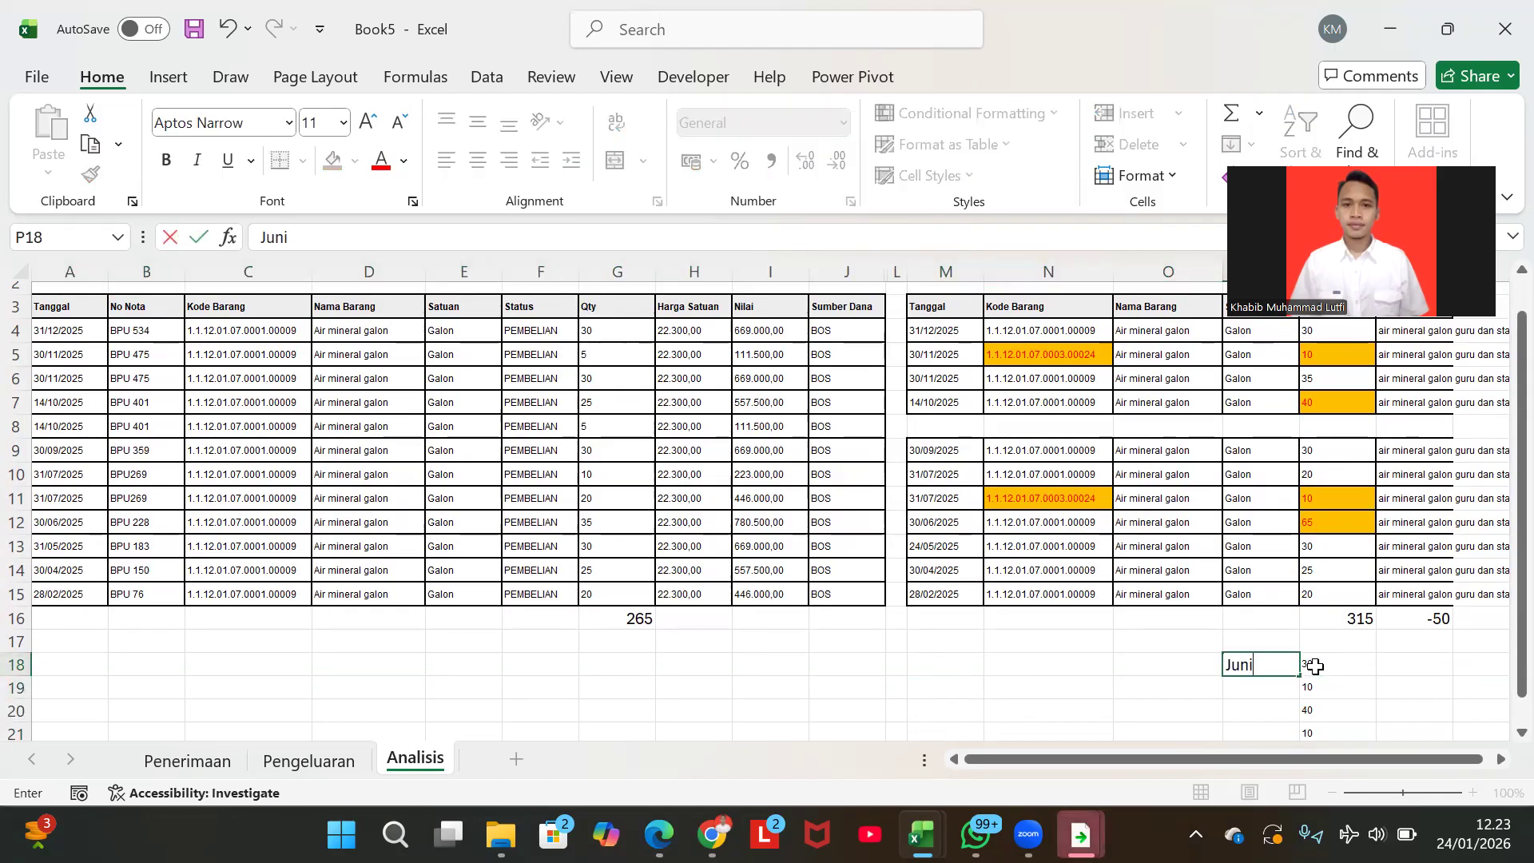
key("Tab")
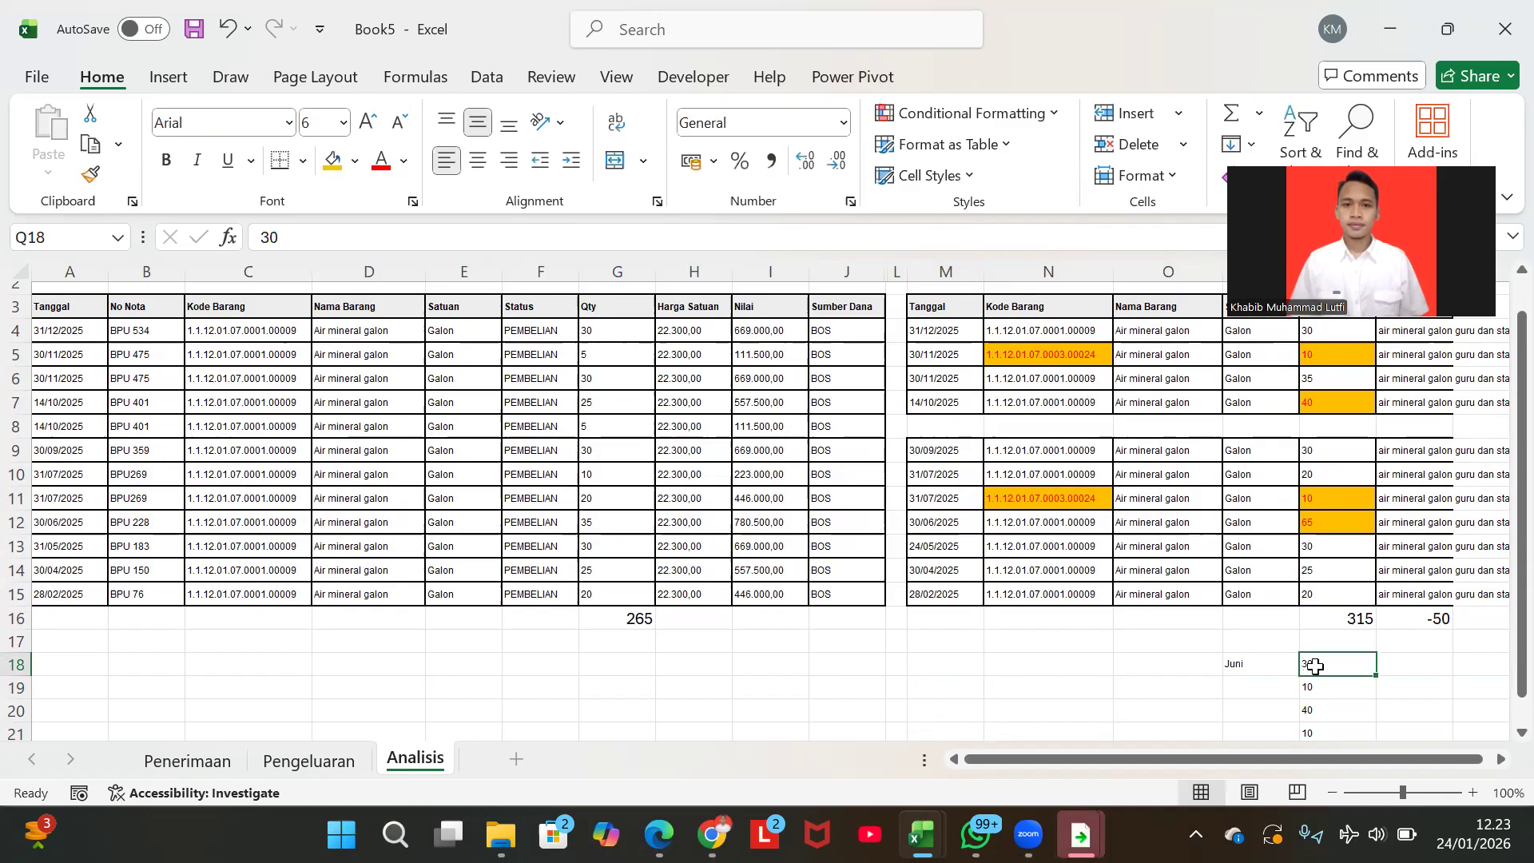
type("65")
key("Tab")
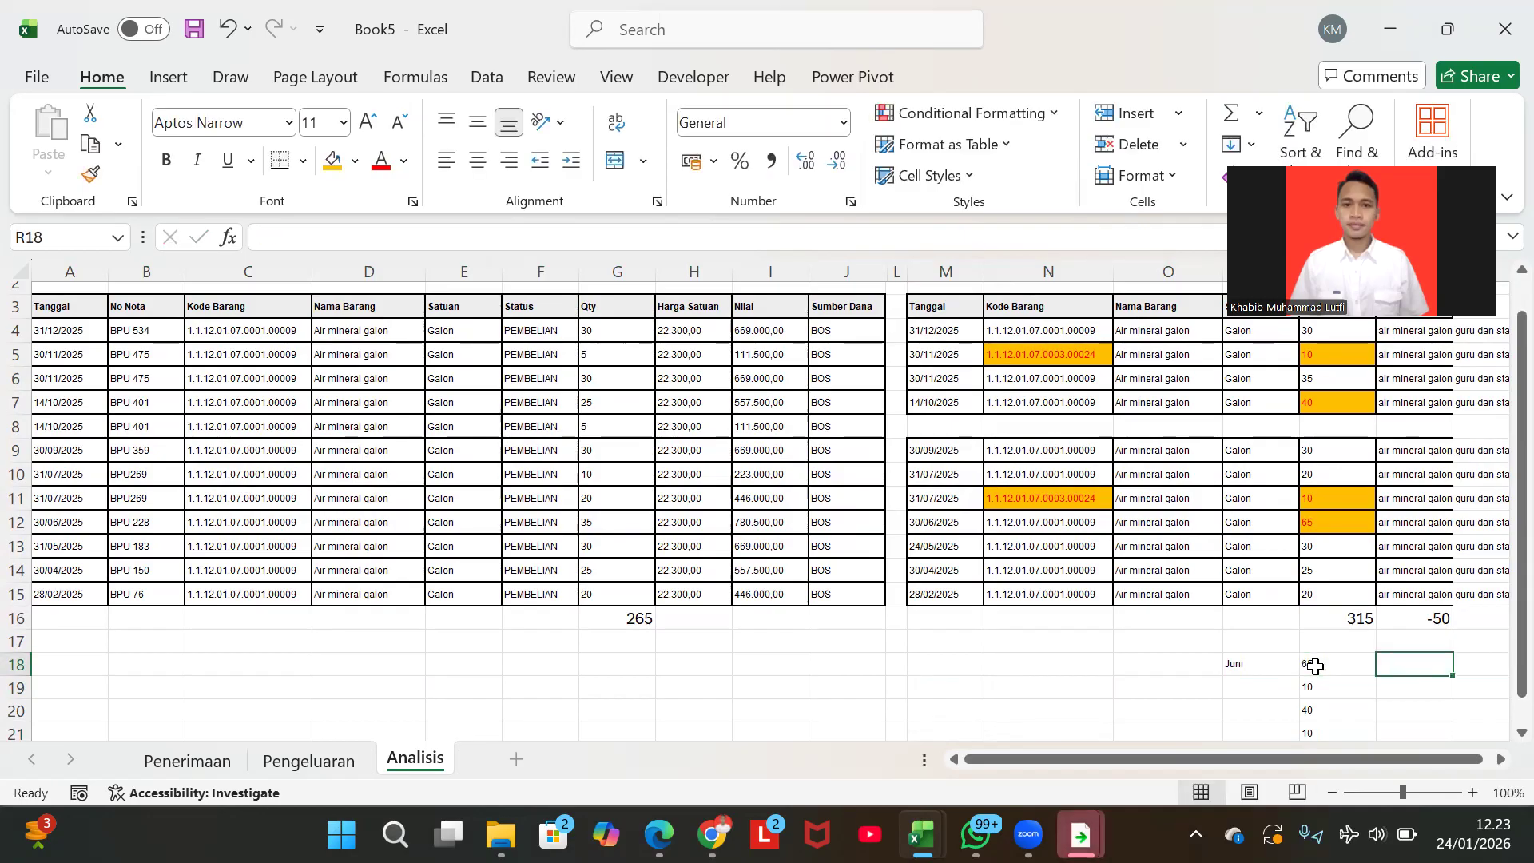
type("35")
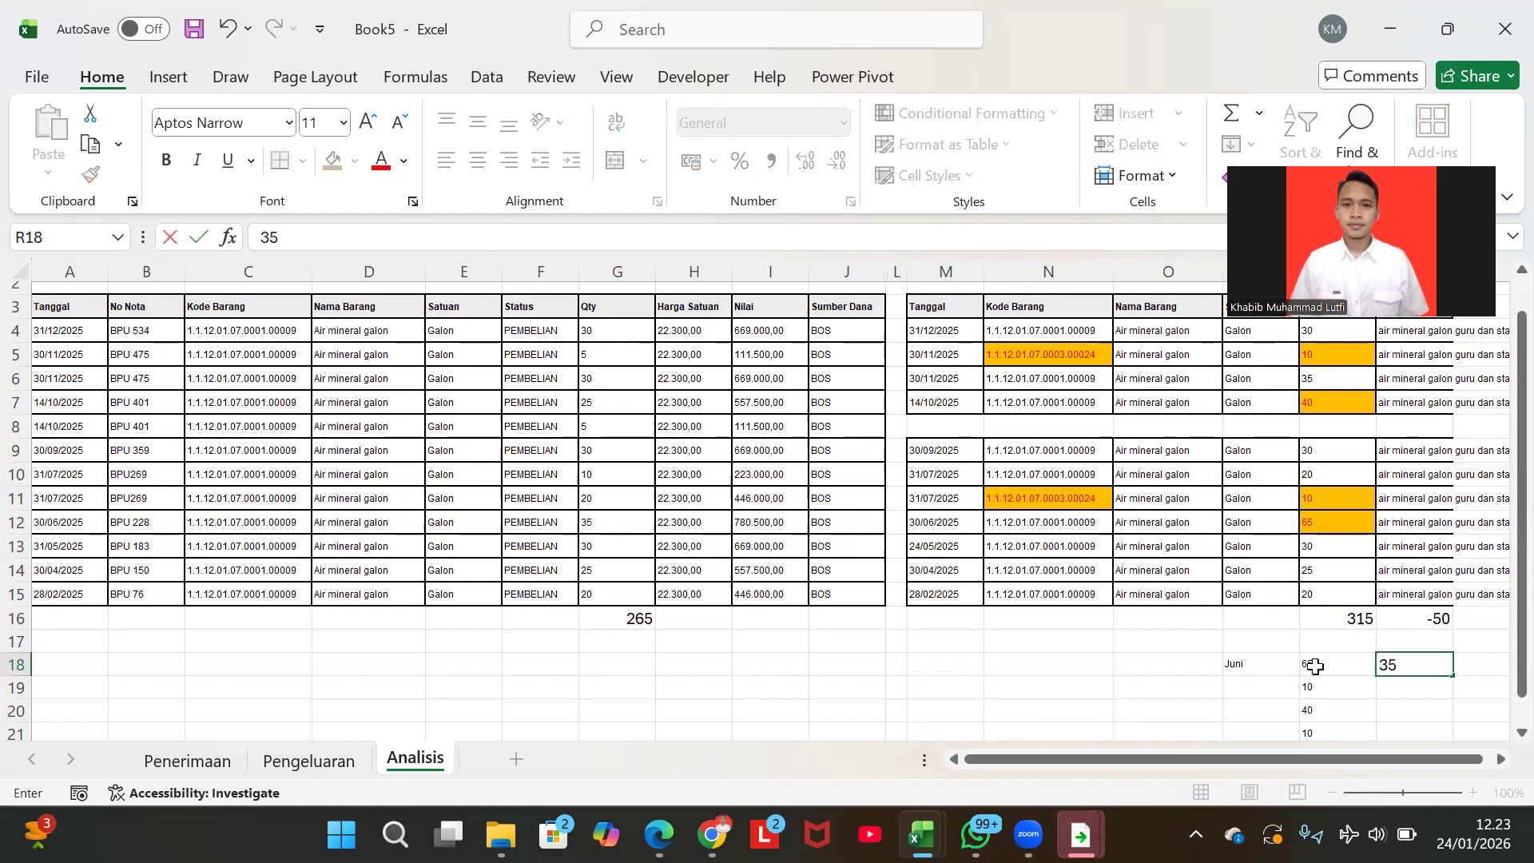
- Calculate the June excess in S18 with the formula =Q18-R18
key("Tab")
type("=")
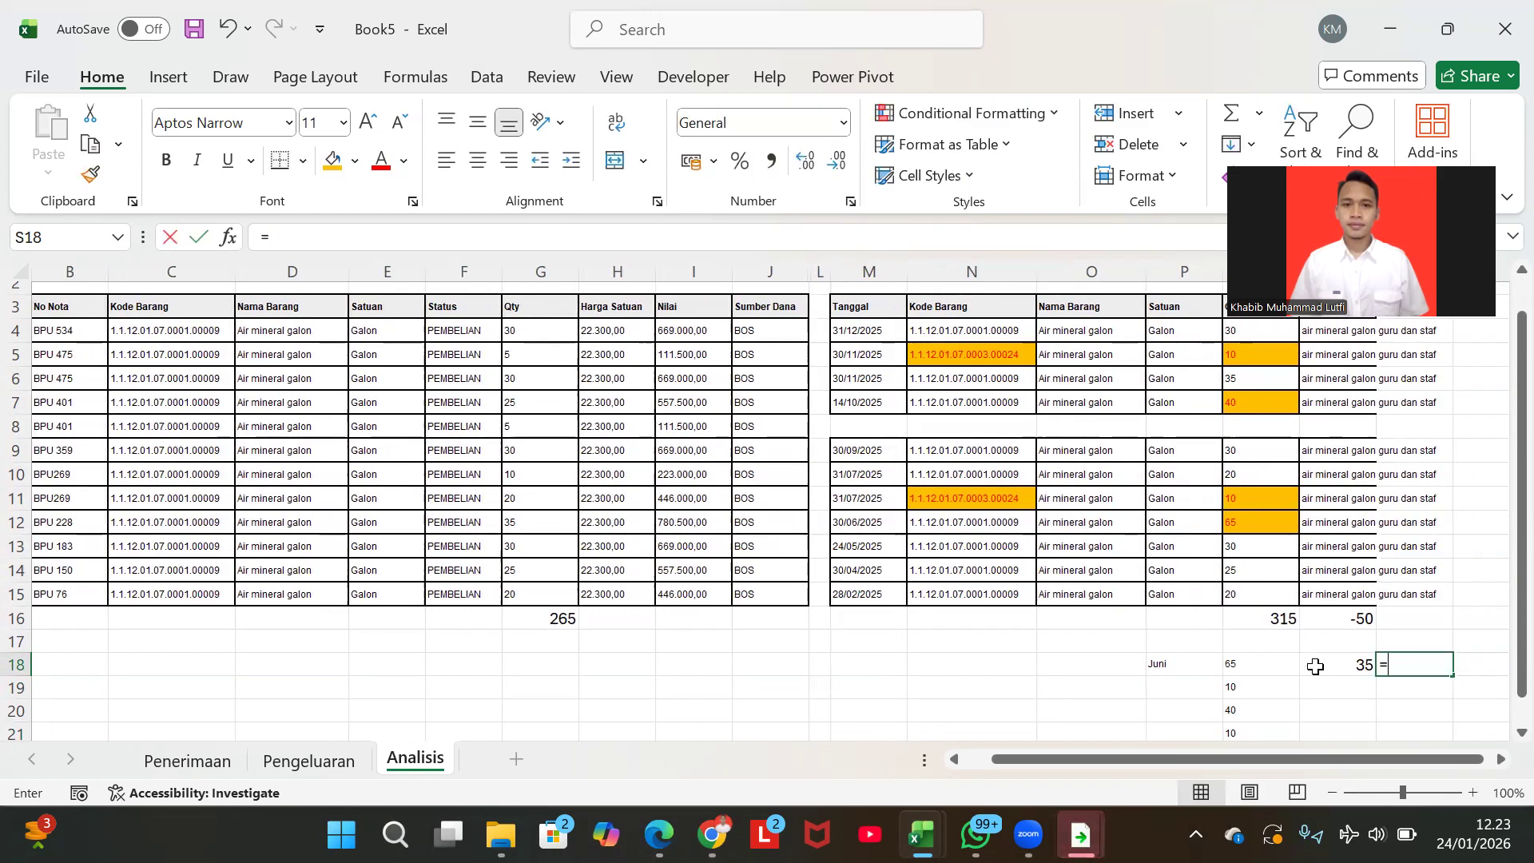
key("Left")
key("Left")
type("-")
key("Left")
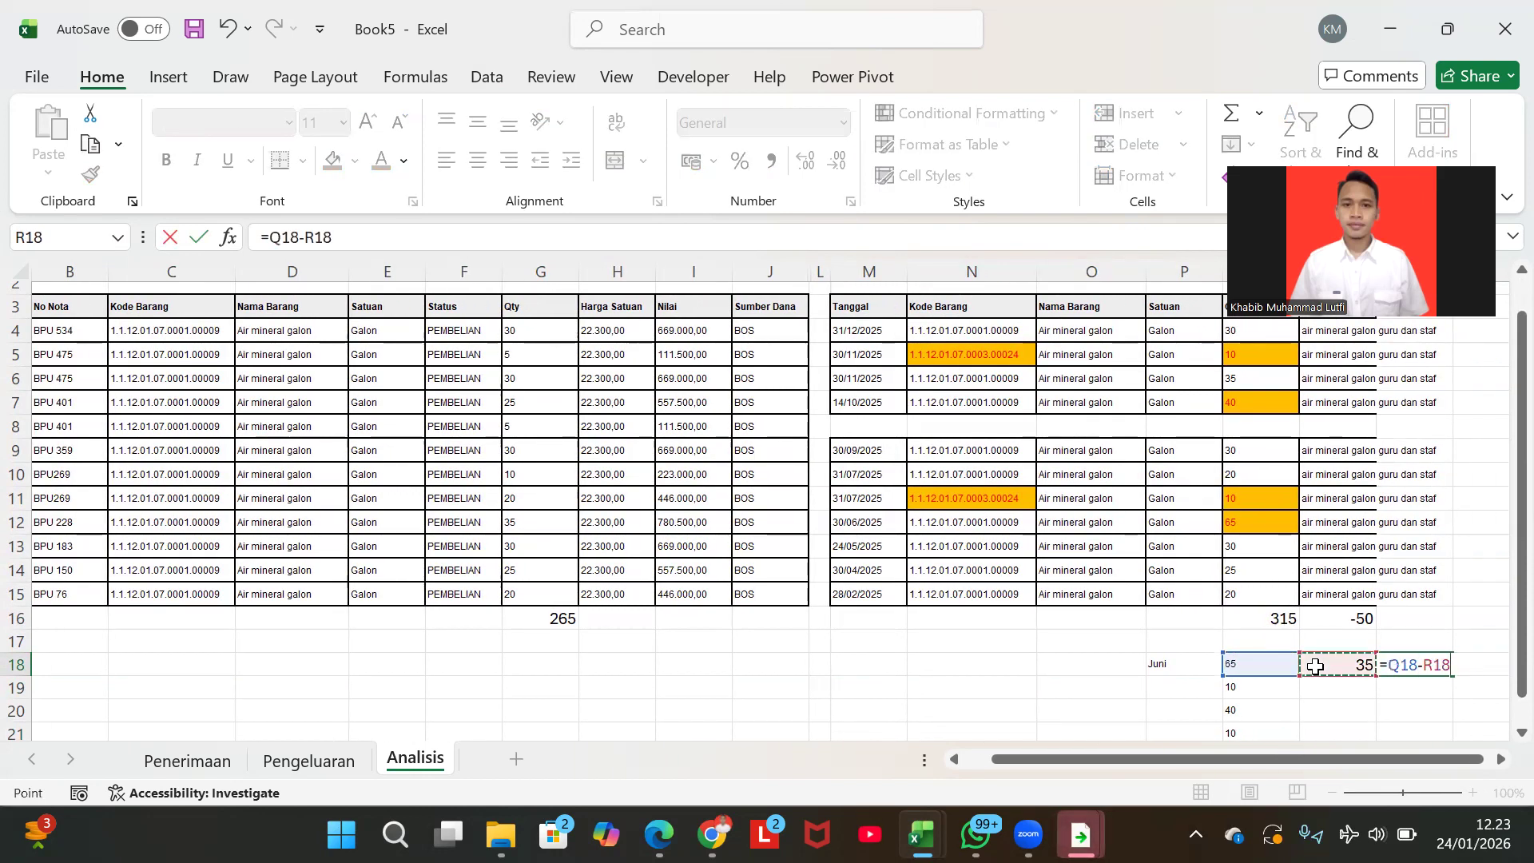
key("Return")
key("Up")
key("shift+space")
key("shift+BackSpace")
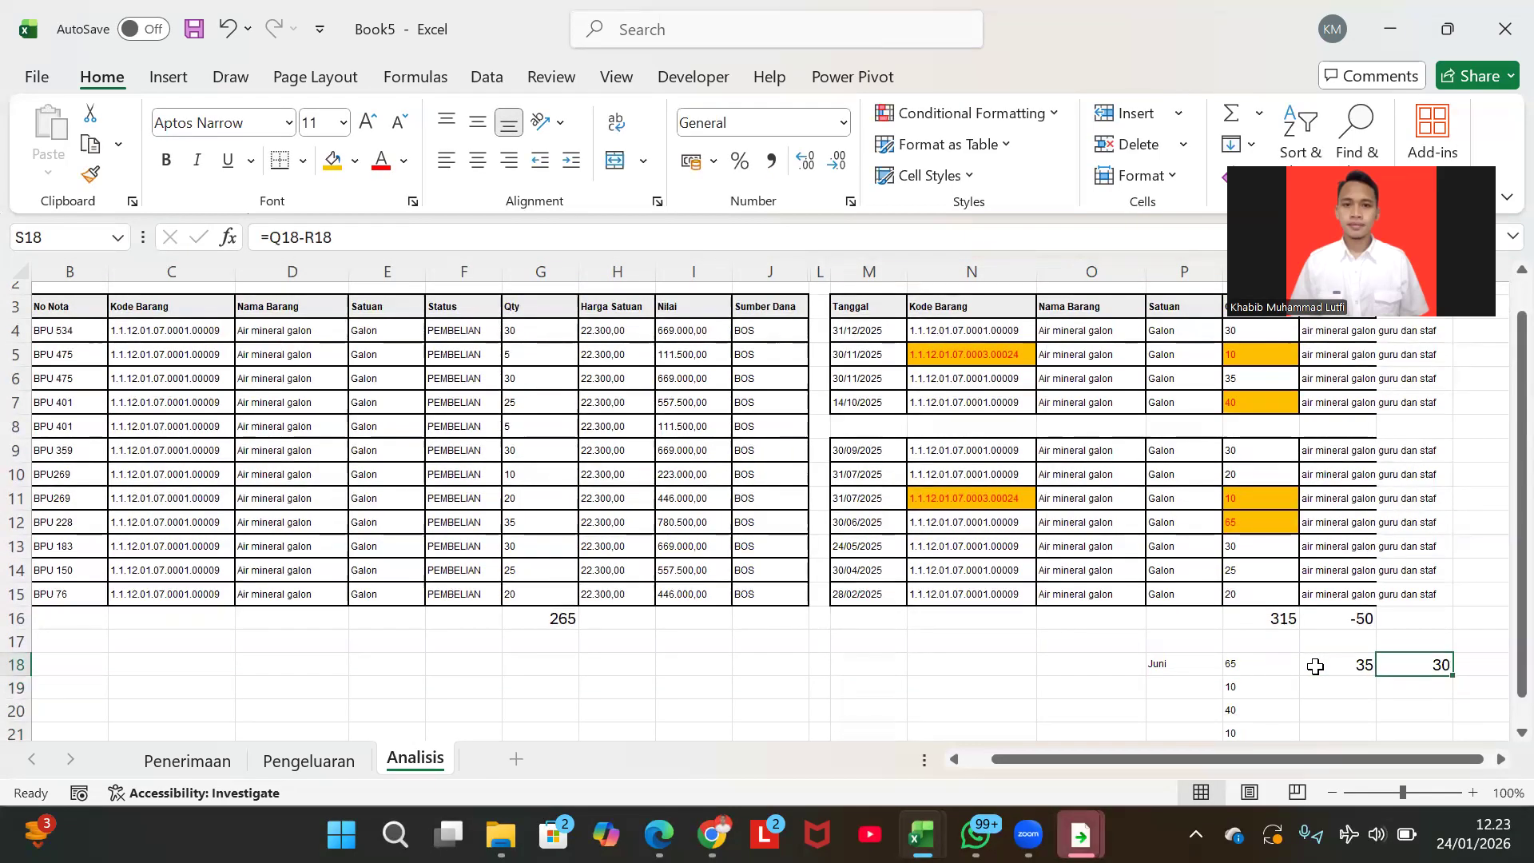
key("Left")
key("Left")
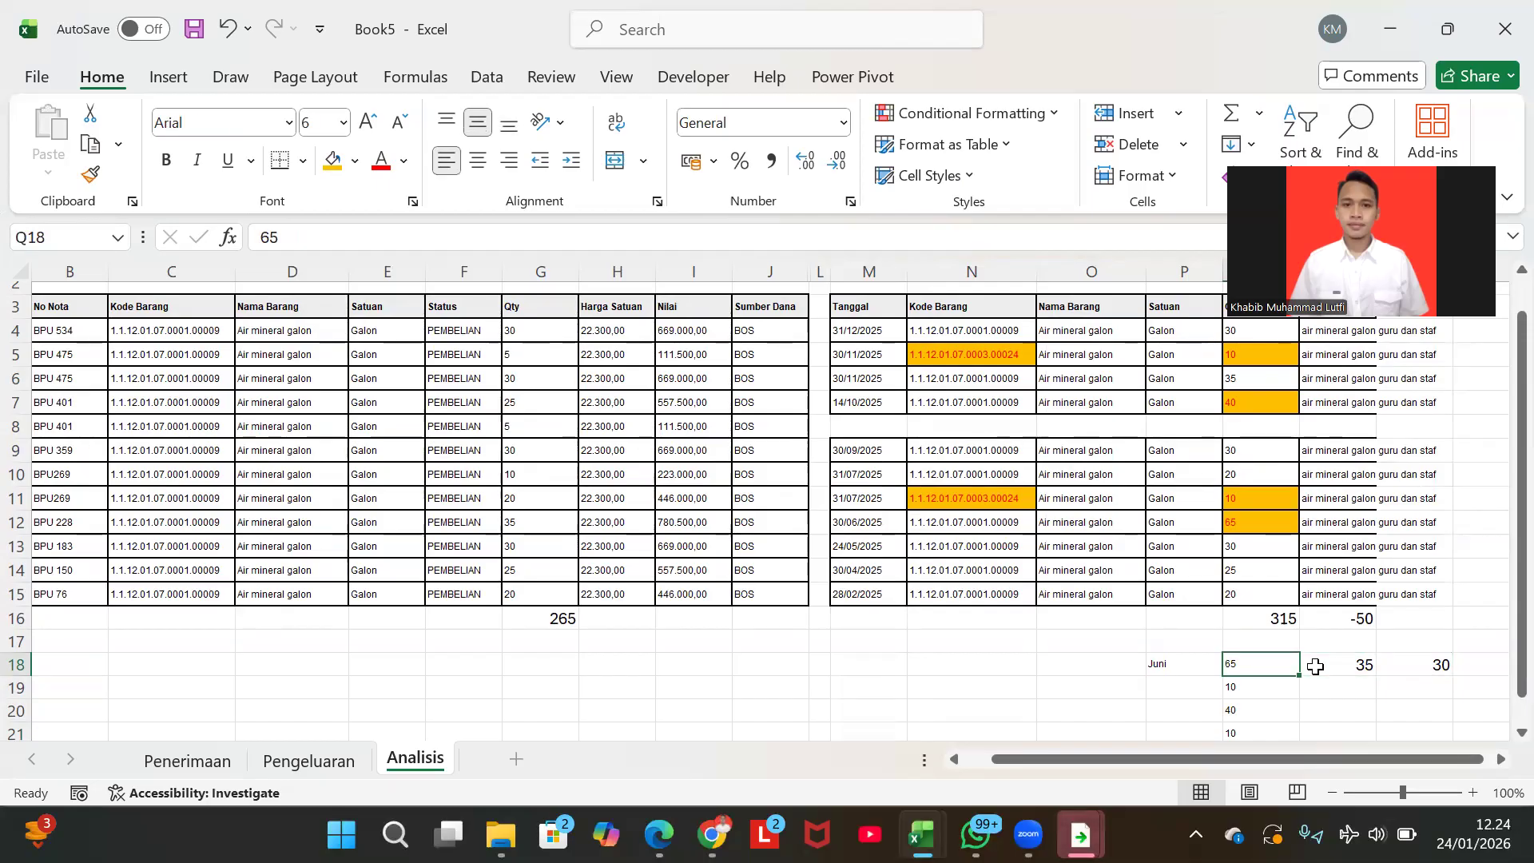
- Label row 19 of the list as Juli in P19 and note Kode rekening as its cause in R19
key("Down")
key("Left")
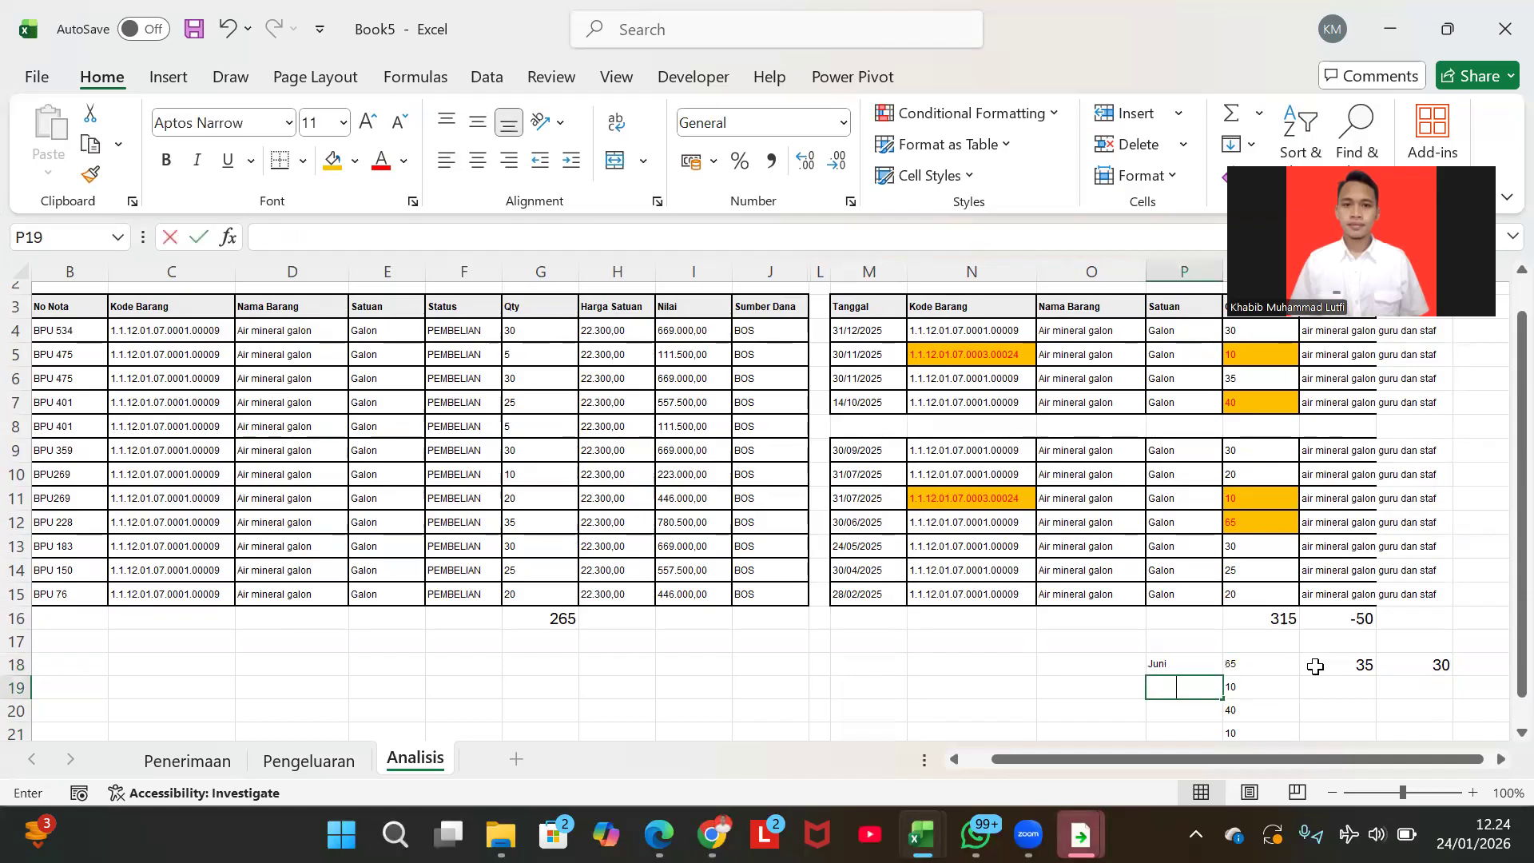
type("Juli")
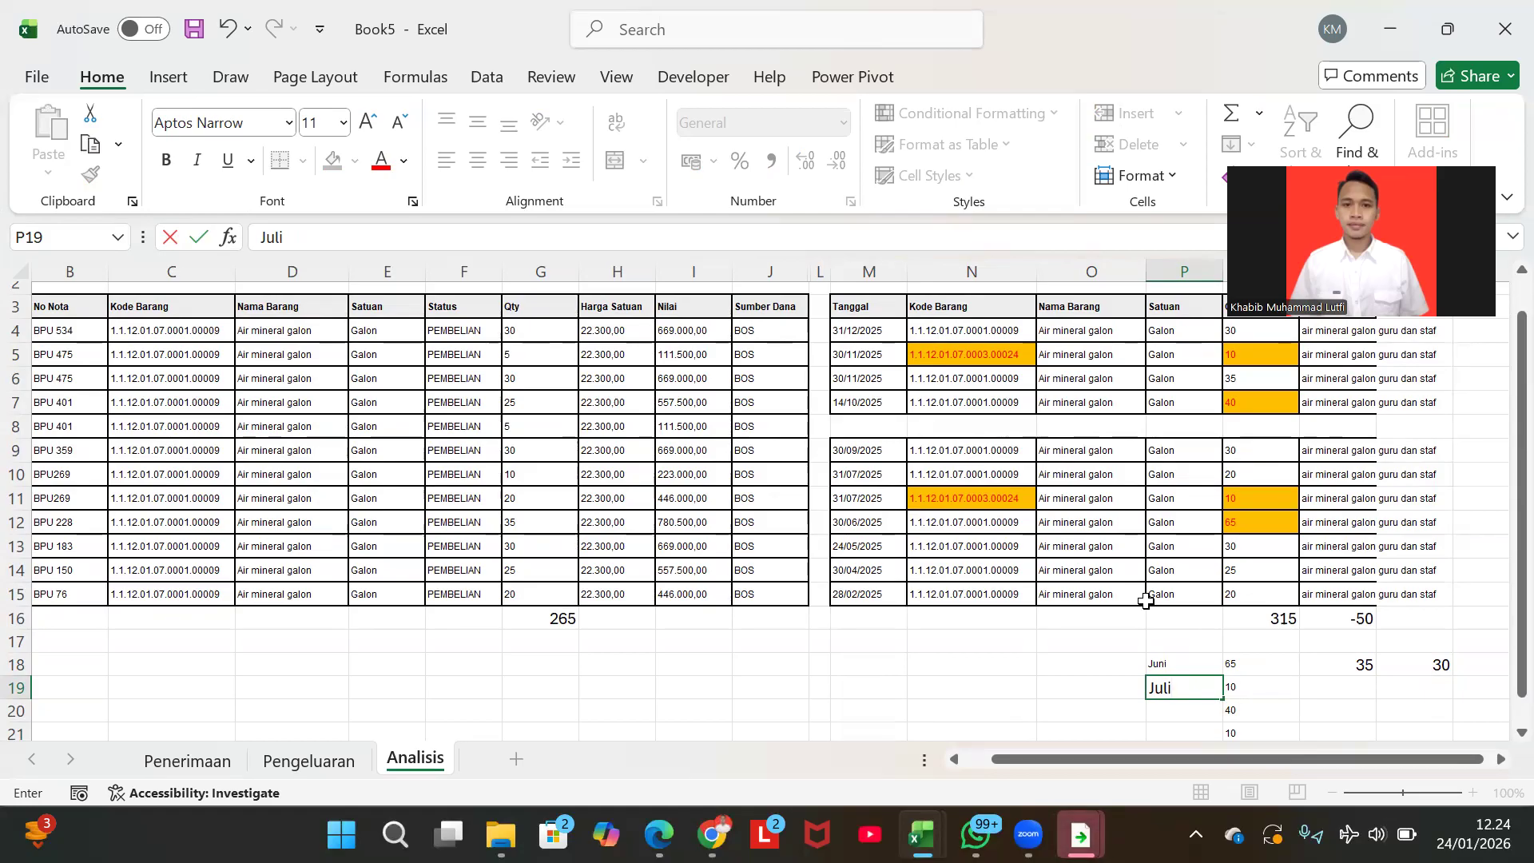
left_click(1275, 688)
key("Right")
left_click(1278, 689)
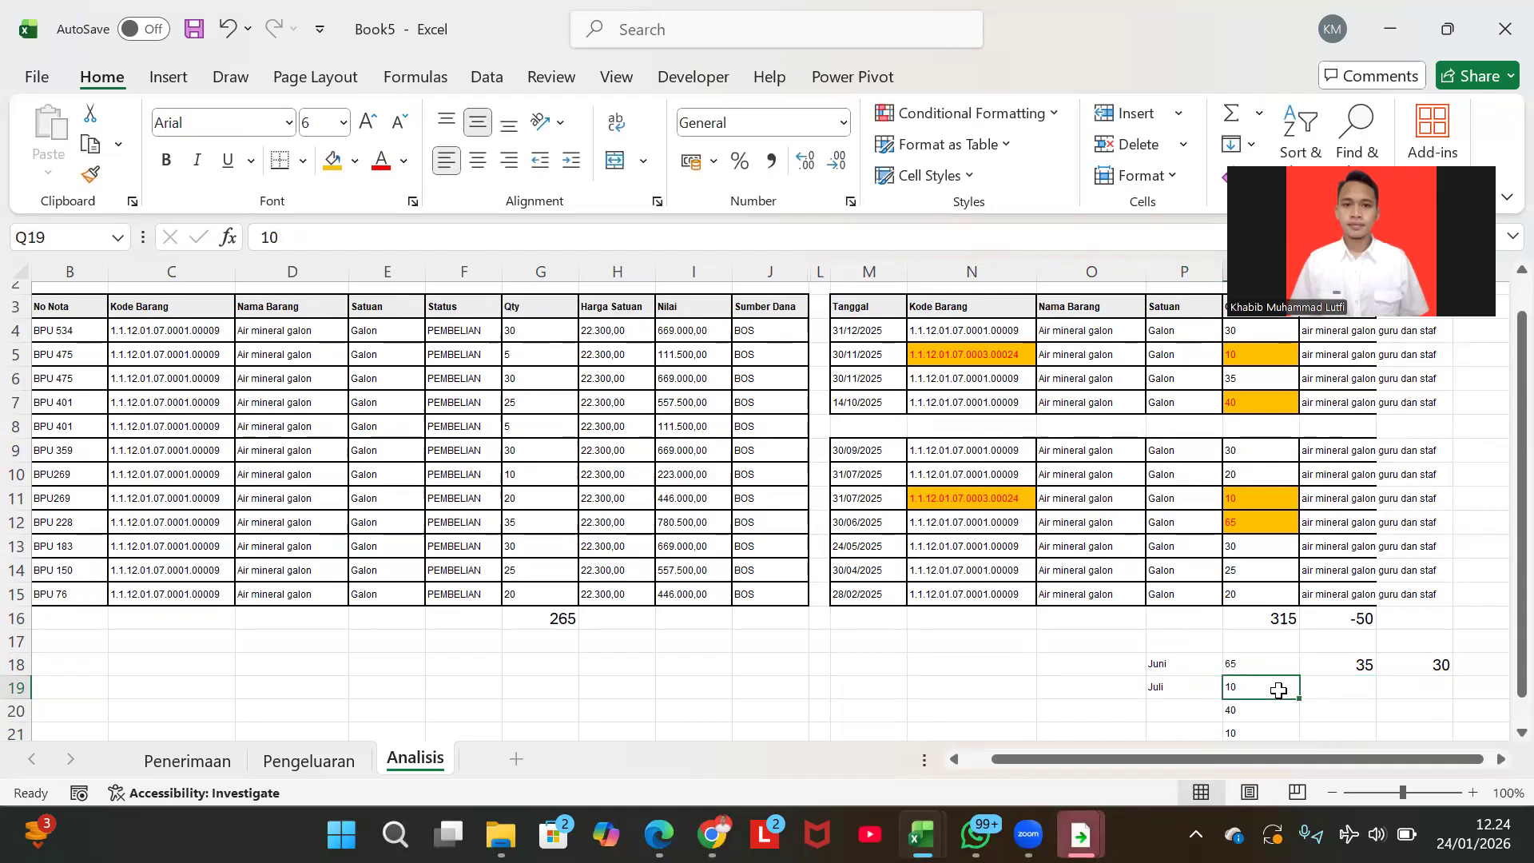
key("Right")
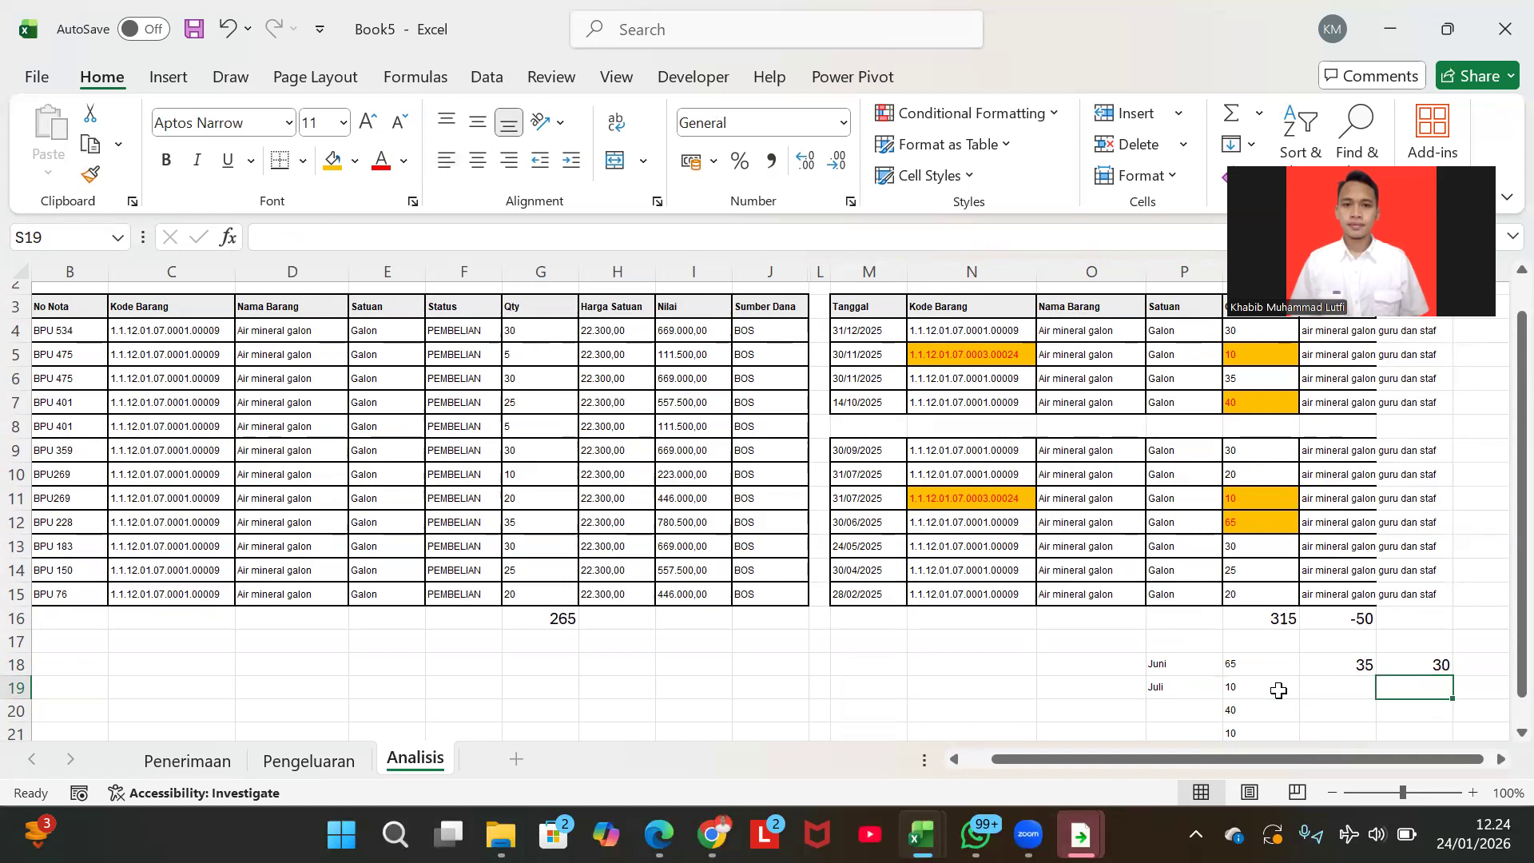
type("Kode")
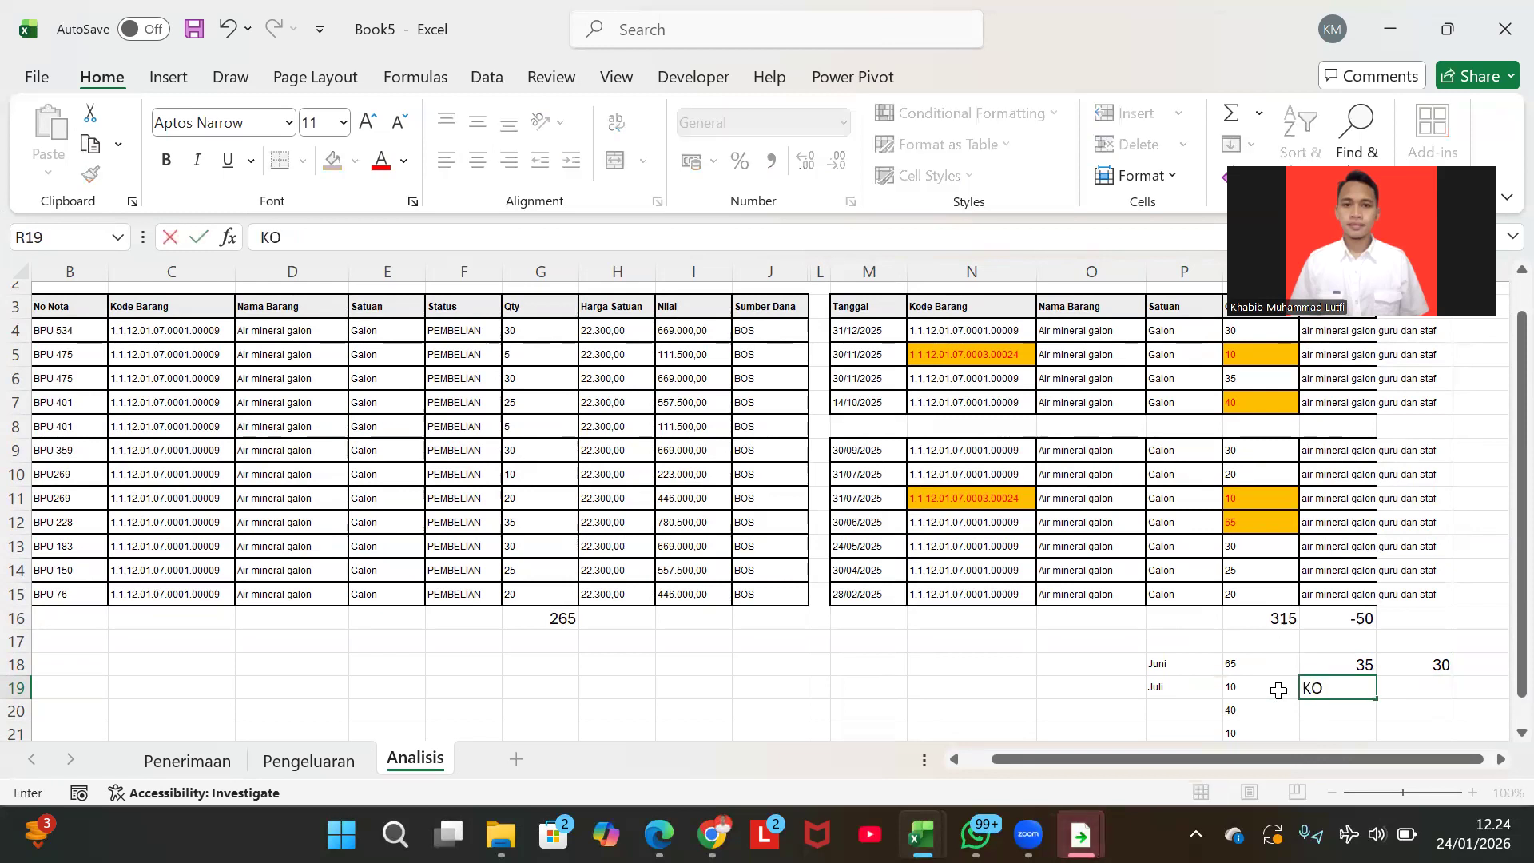
type(" rekening")
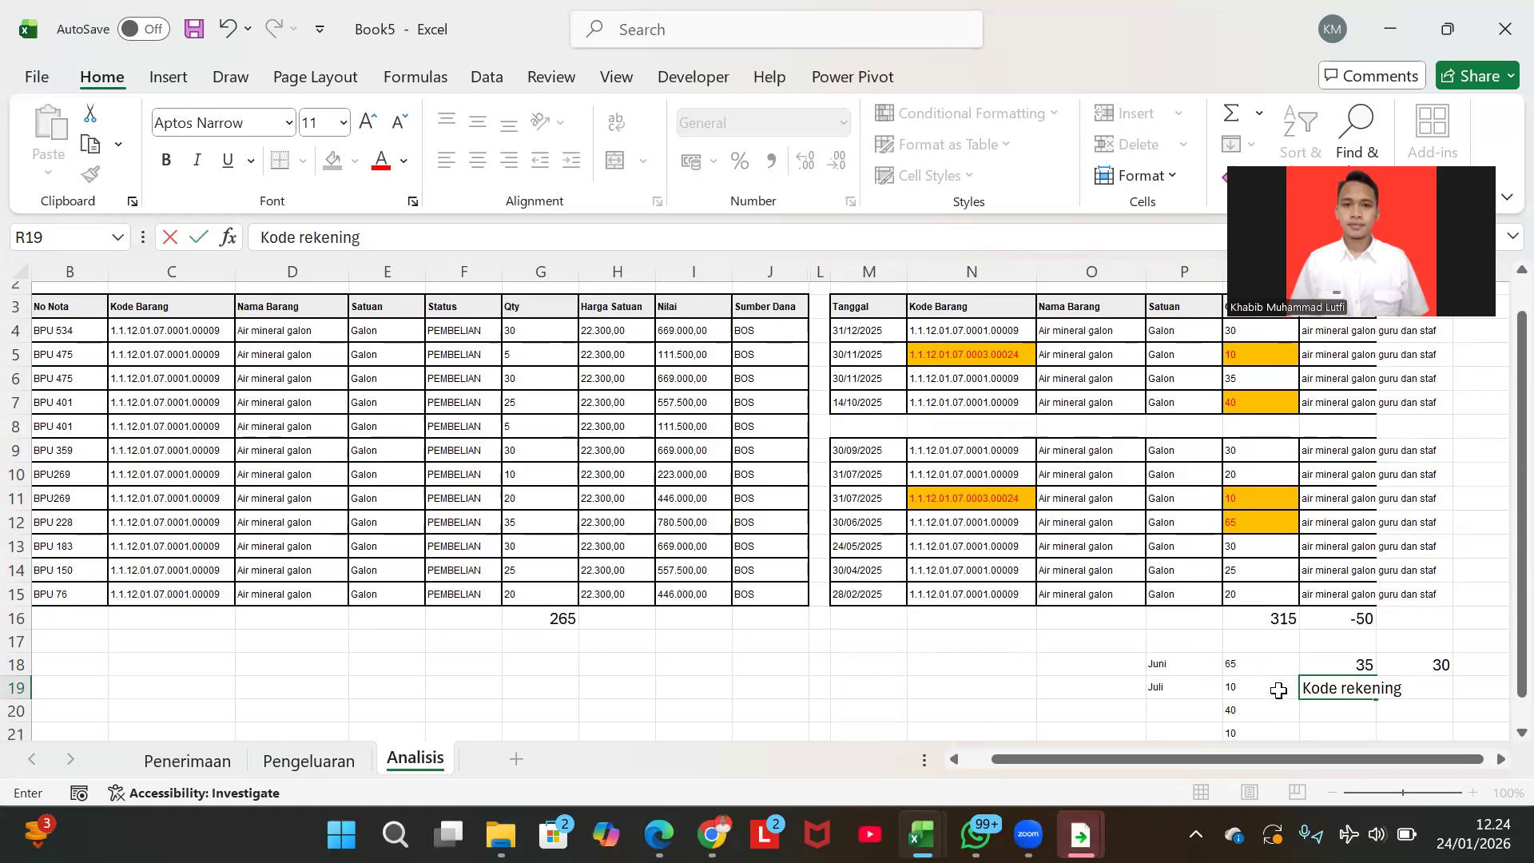
key("Return")
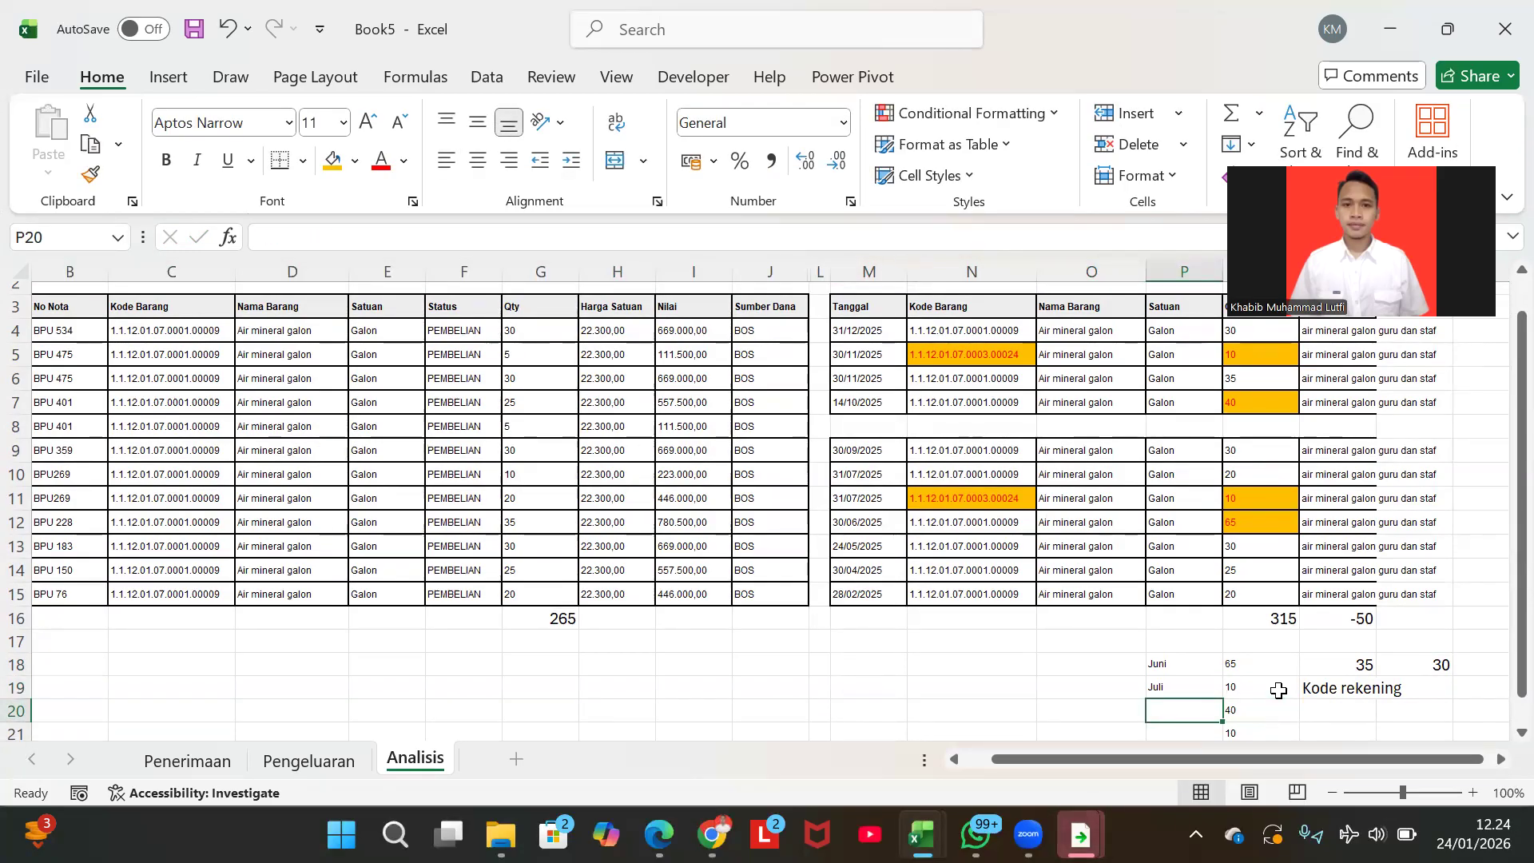
- Label row 20 of the excess list as Okt in P20 and enter the received quantity 30 in R20
type("Okt")
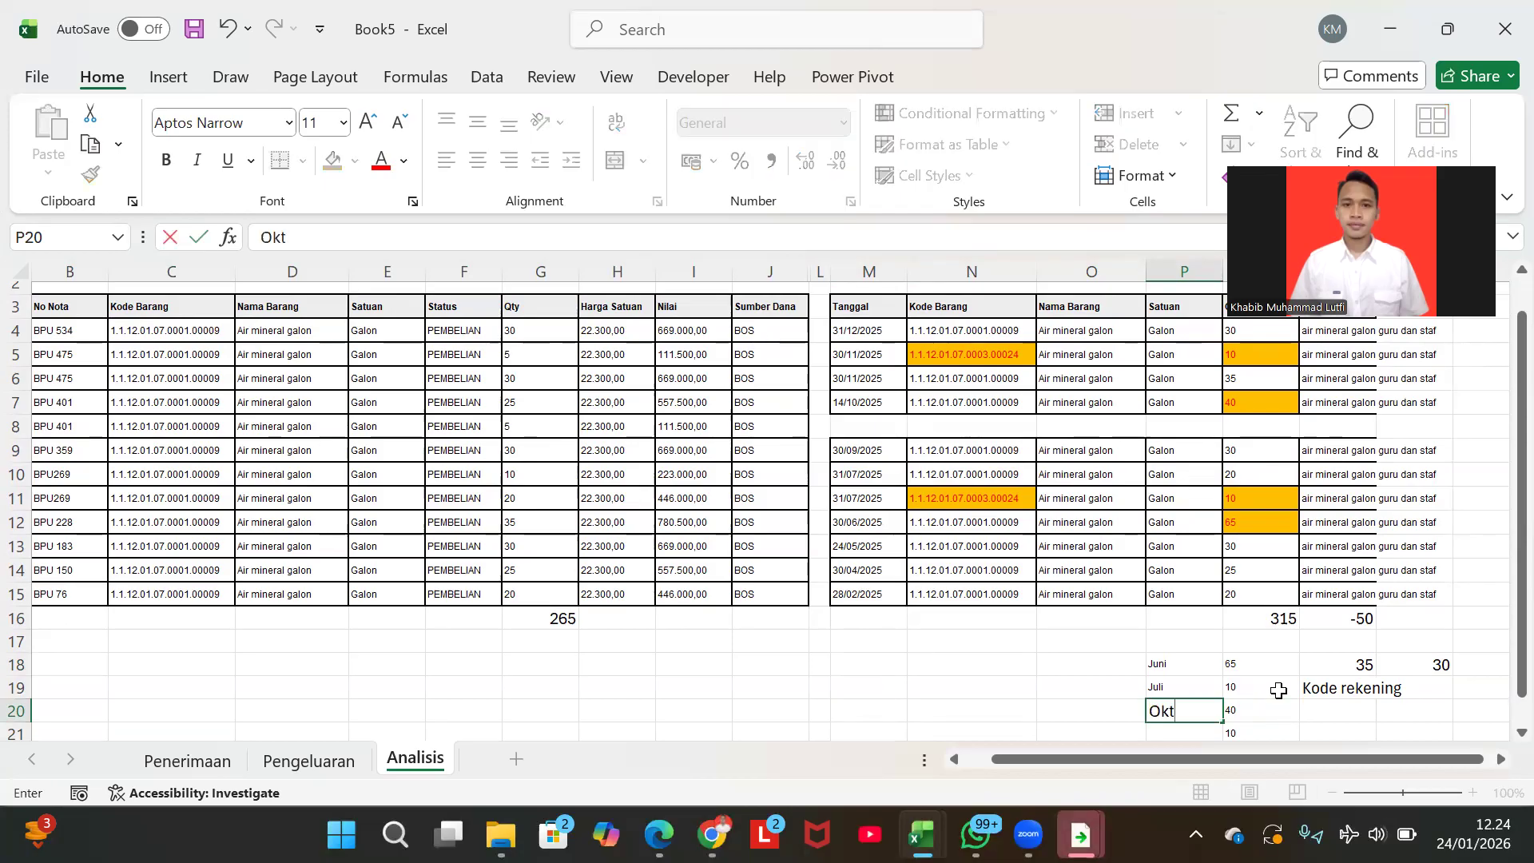
key("Tab")
key("Tab")
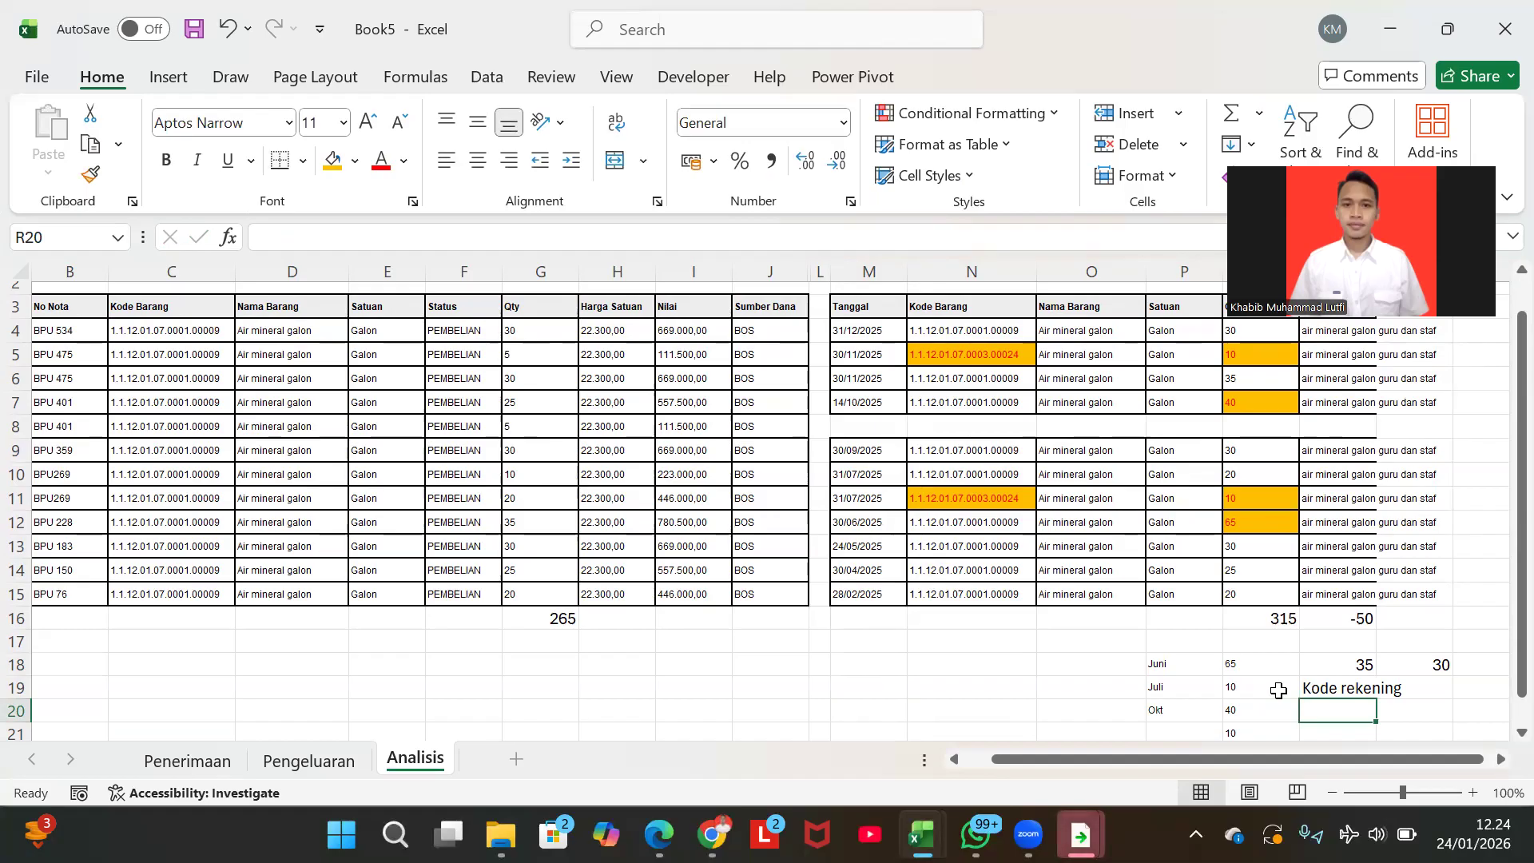
scroll(1278, 689, "left", 1)
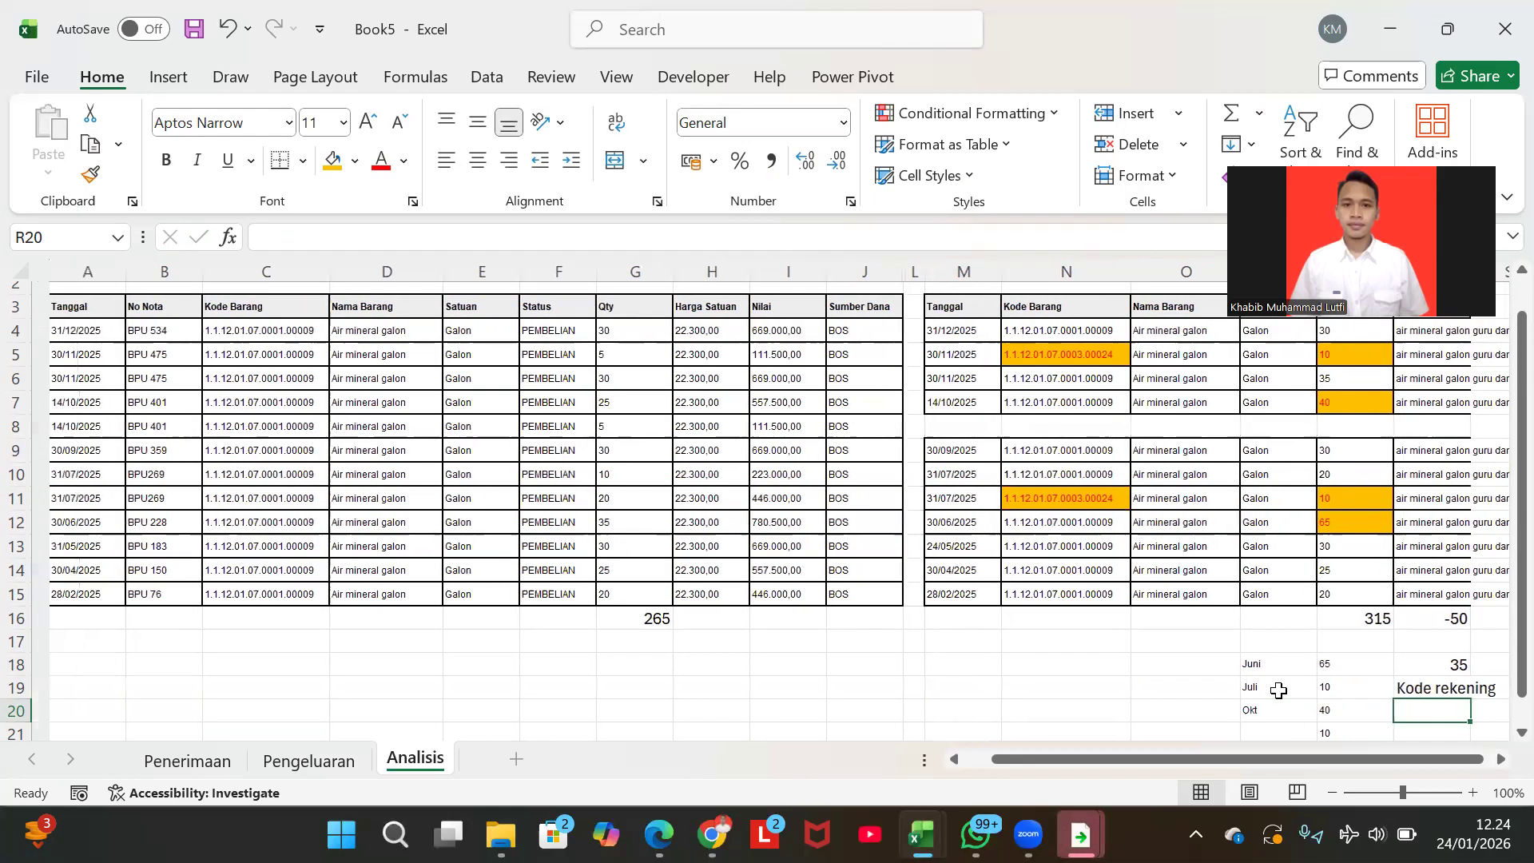
scroll(1358, 652, "right", 2)
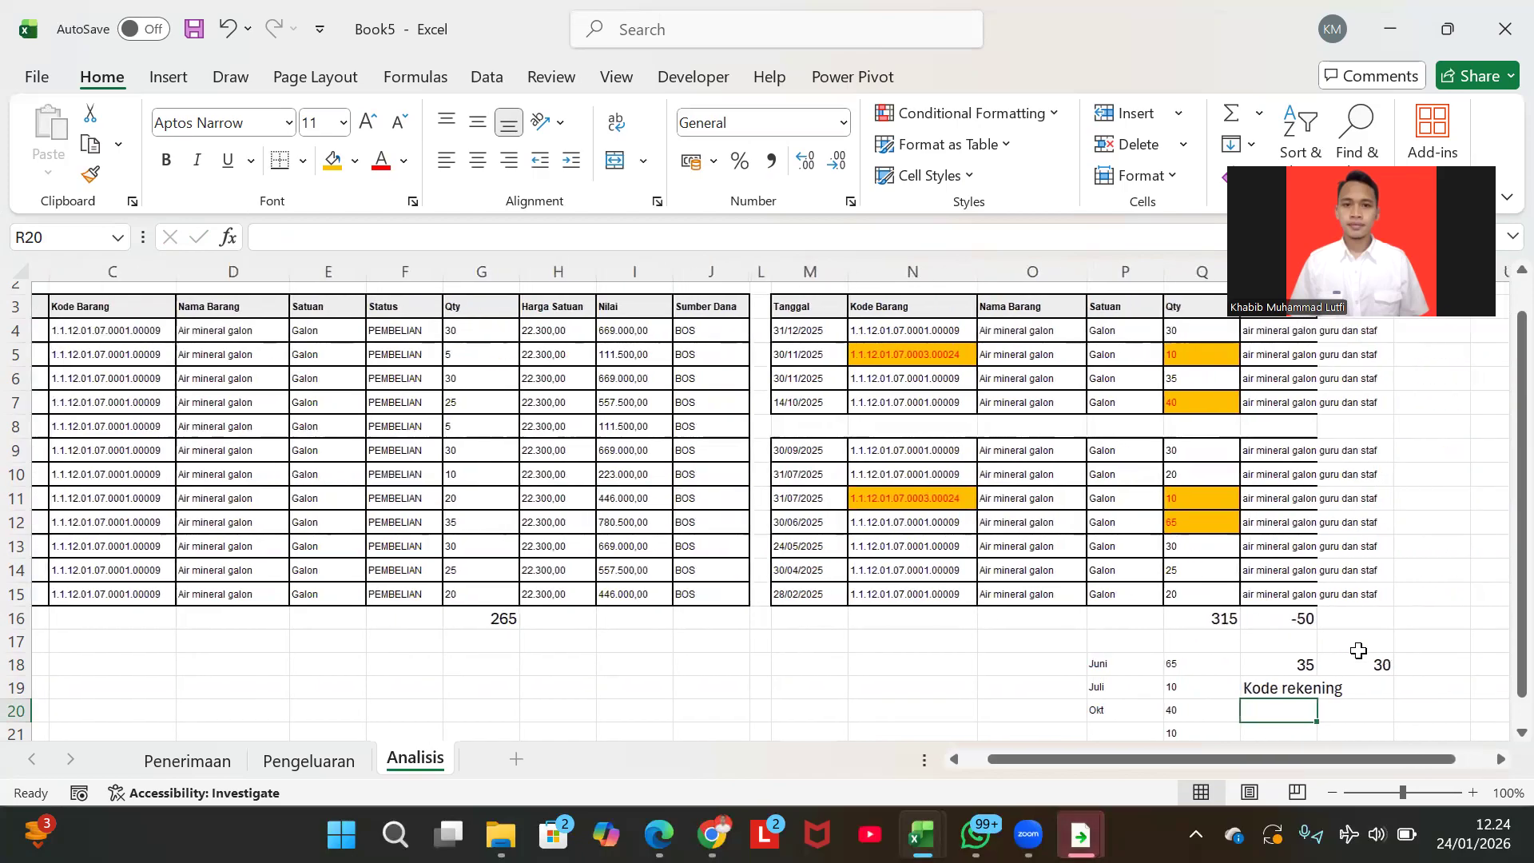
type("30")
key("Return")
- Copy the June excess formula from S18 into S20 to calculate the October excess
left_click(1358, 650)
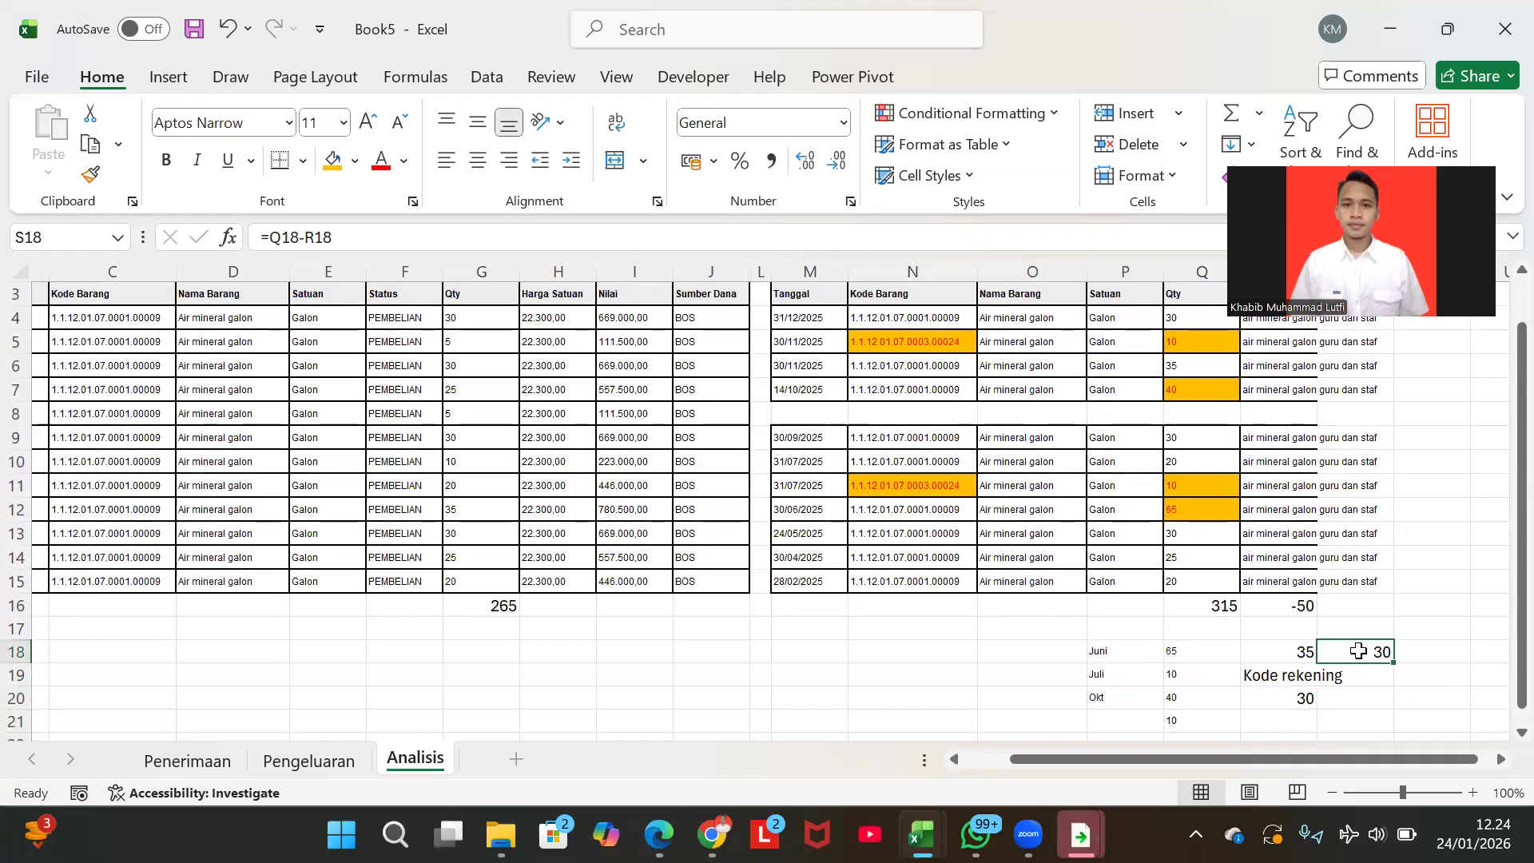
key("ctrl+c")
key("Down")
key("Down")
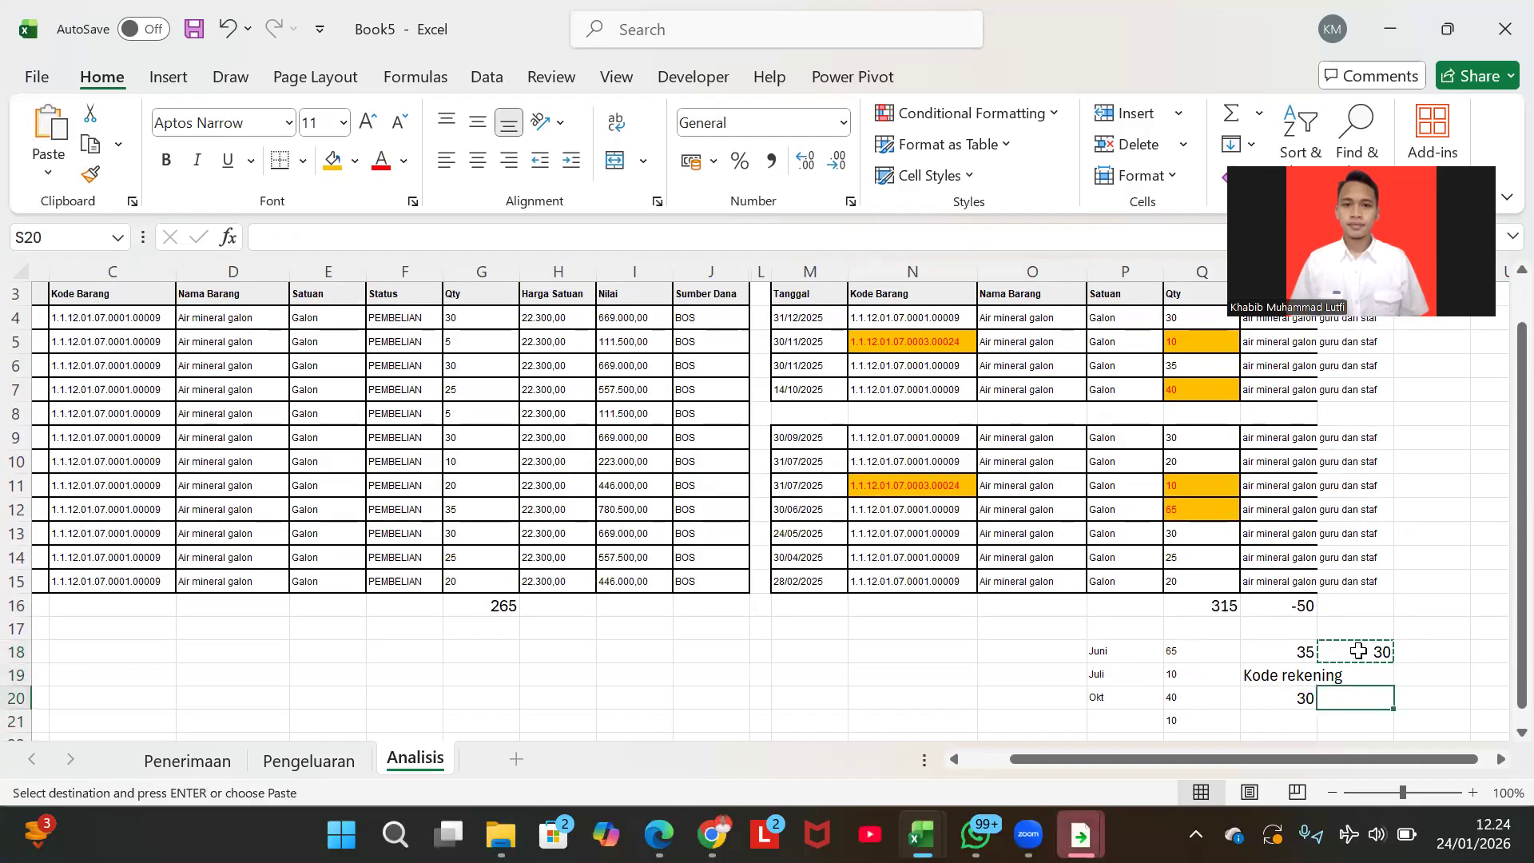
key("ctrl+v")
- Label row 21 of the excess list as Nov in P21
key("Down")
key("Left")
key("Left")
key("Left")
scroll(1358, 651, "up", 2)
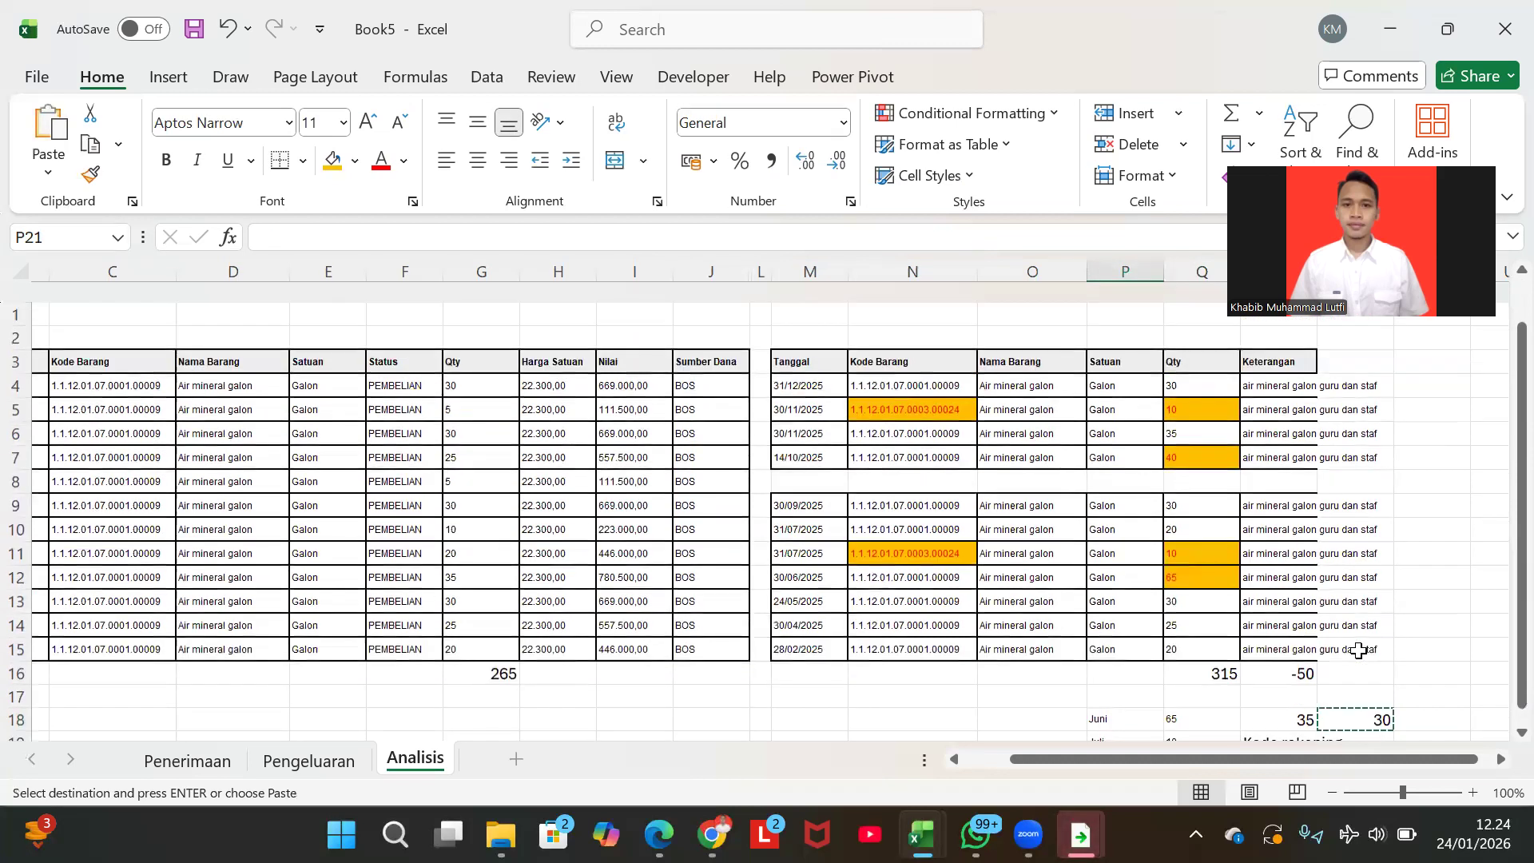
scroll(1358, 651, "left", 1)
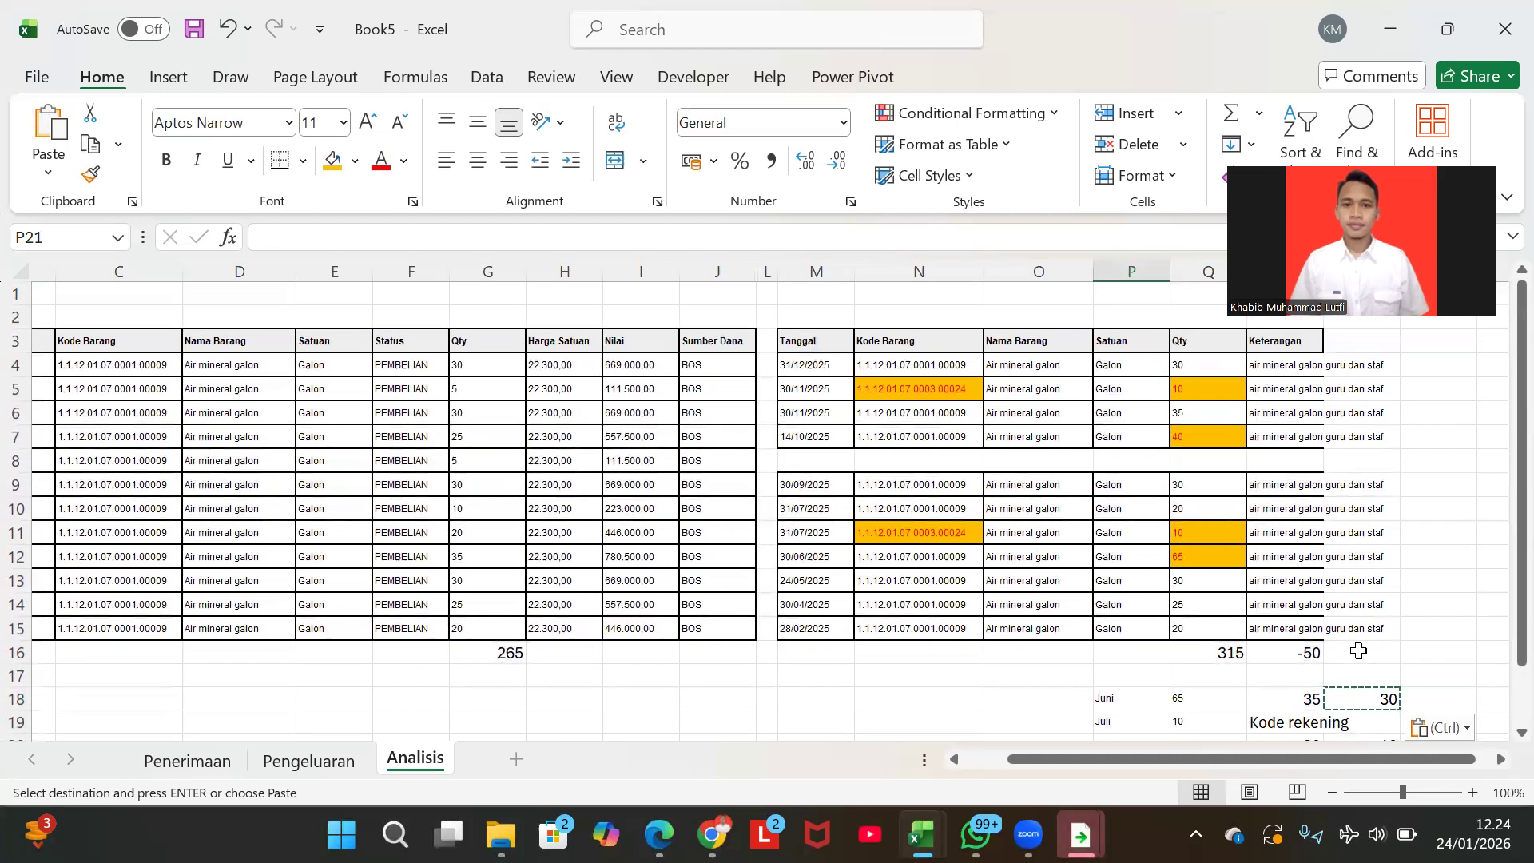
scroll(1358, 651, "down", 1)
key("Escape")
type("Nov")
scroll(1271, 670, "up", 1)
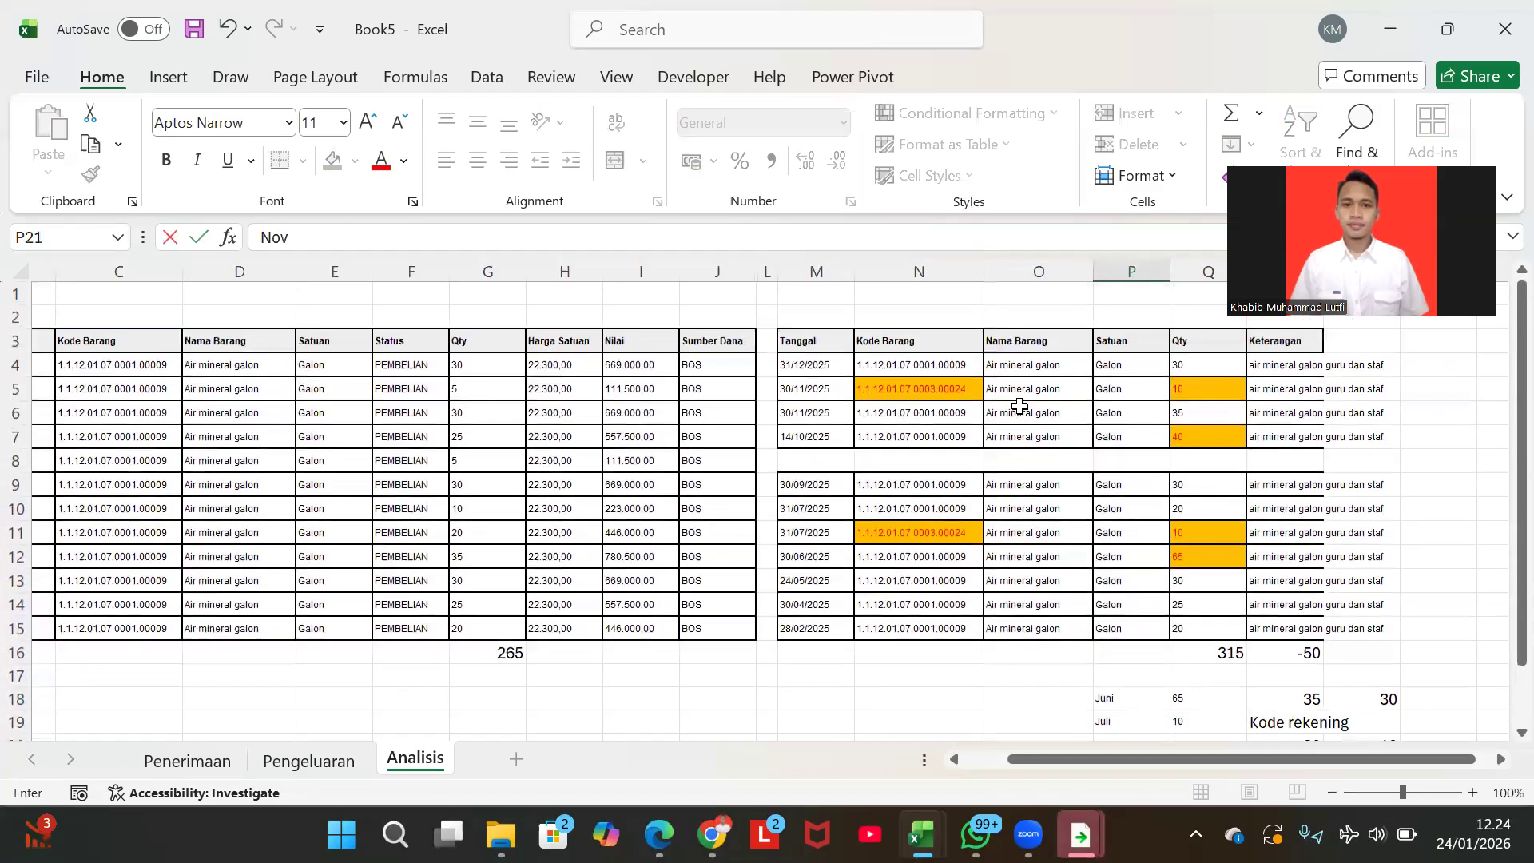
- Examine the November receipts in rows 5 and 6, focusing on the quantities in G5 and G6
left_click(1019, 406)
key("Up")
key("shift+space")
scroll(1019, 406, "left", 1)
key("Left")
key("Left")
key("Left")
key("Left")
key("Left")
key("Left")
key("Left")
key("Left")
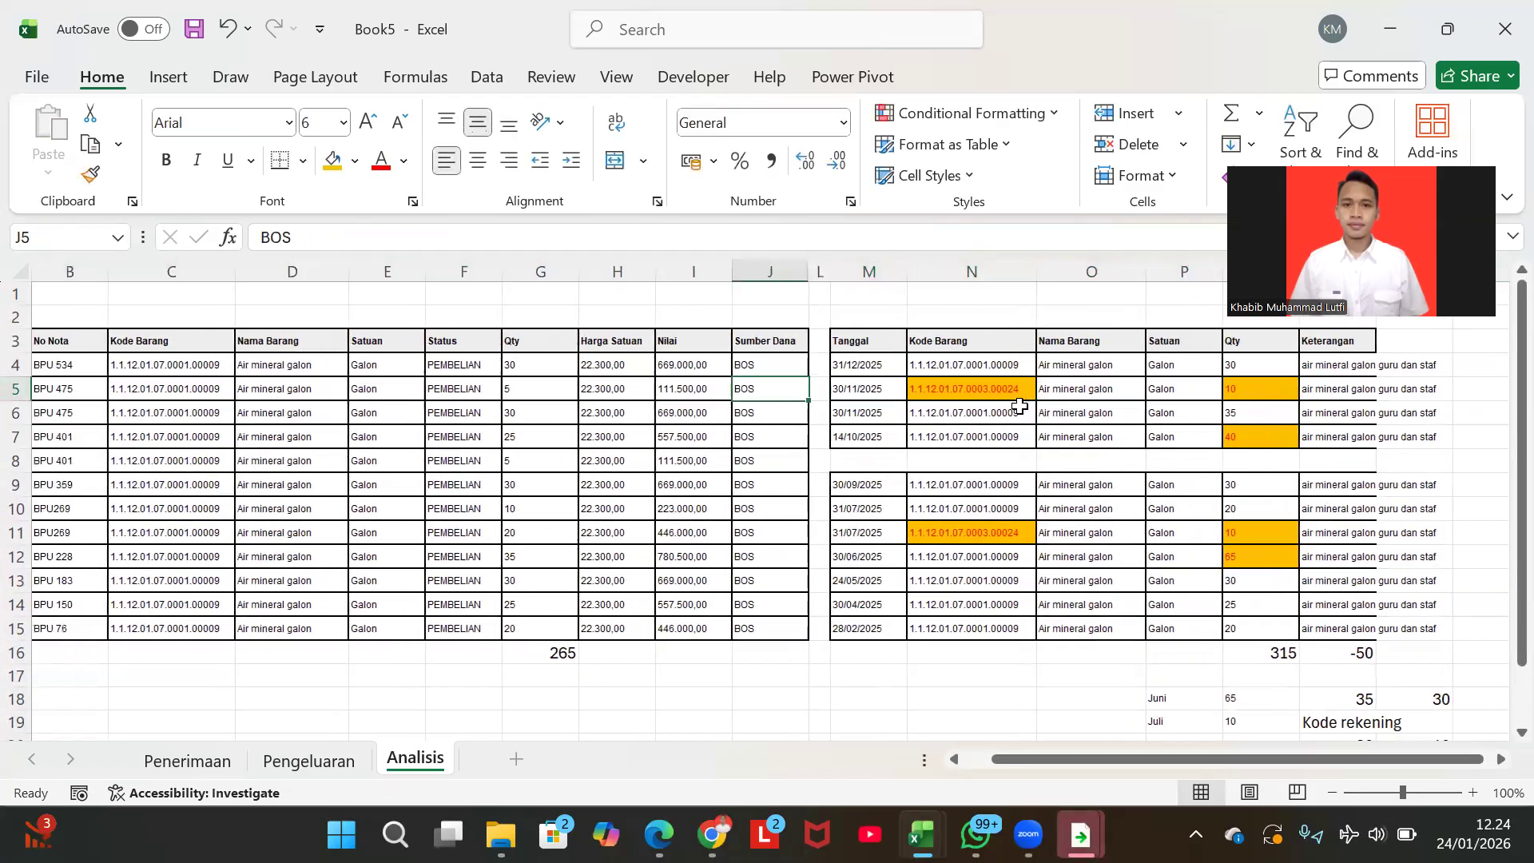
key("Left")
key("Left")
key("Left")
key("Left")
key("Left")
key("Right")
key("Right")
key("Right")
key("Right")
key("Right")
key("Right")
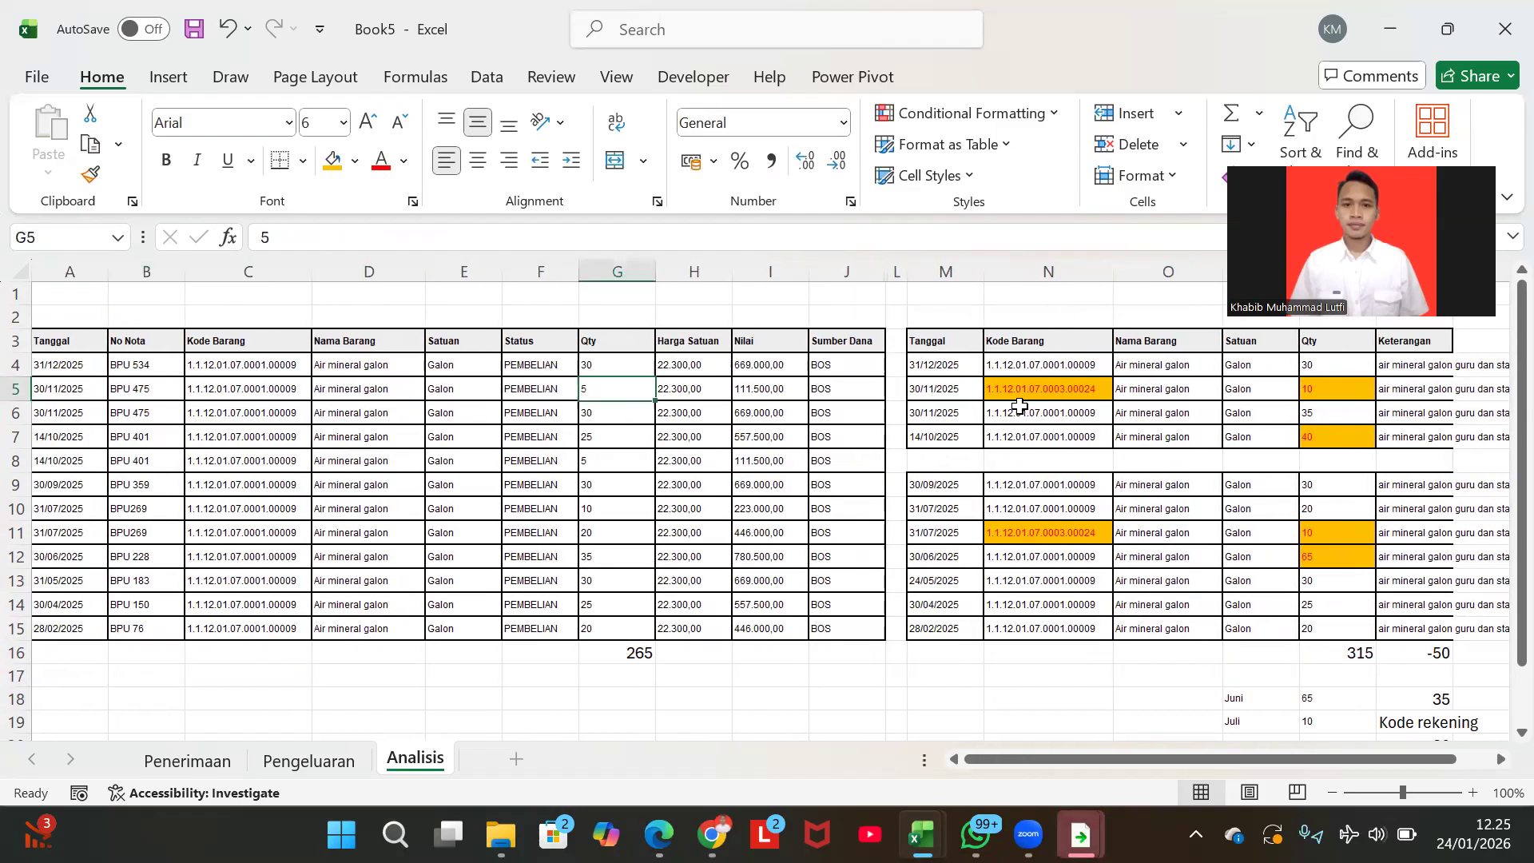
key("shift+Down")
key("shift+space")
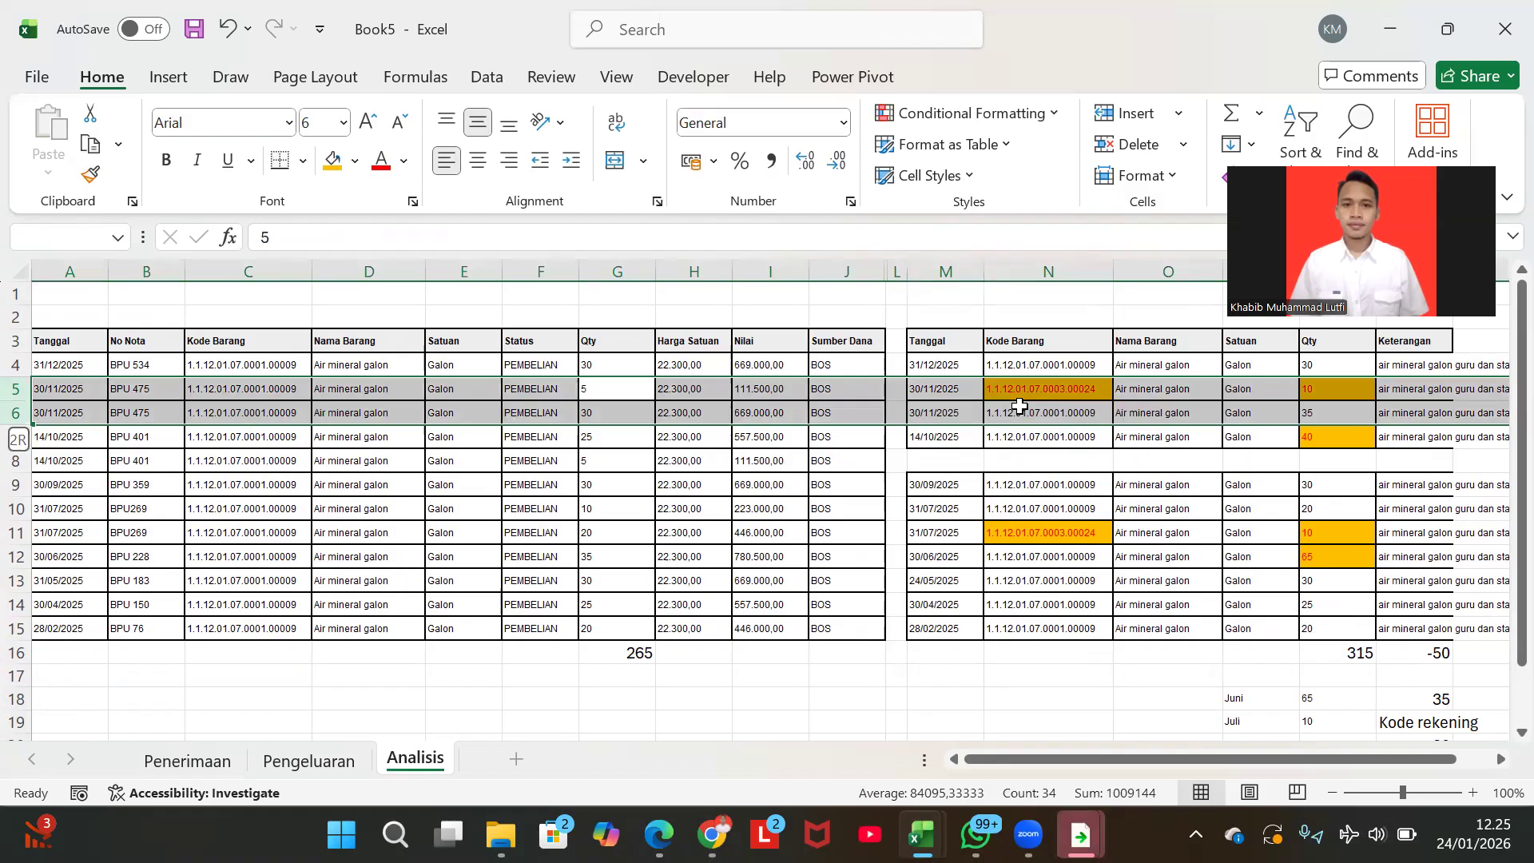
- Compare the two November issue quantities in Q5 and Q6 with the November receipts in the same rows
key("Down")
key("Right")
key("Right")
key("Right")
key("Right")
key("Right")
key("Right")
key("Right")
key("Right")
key("Right")
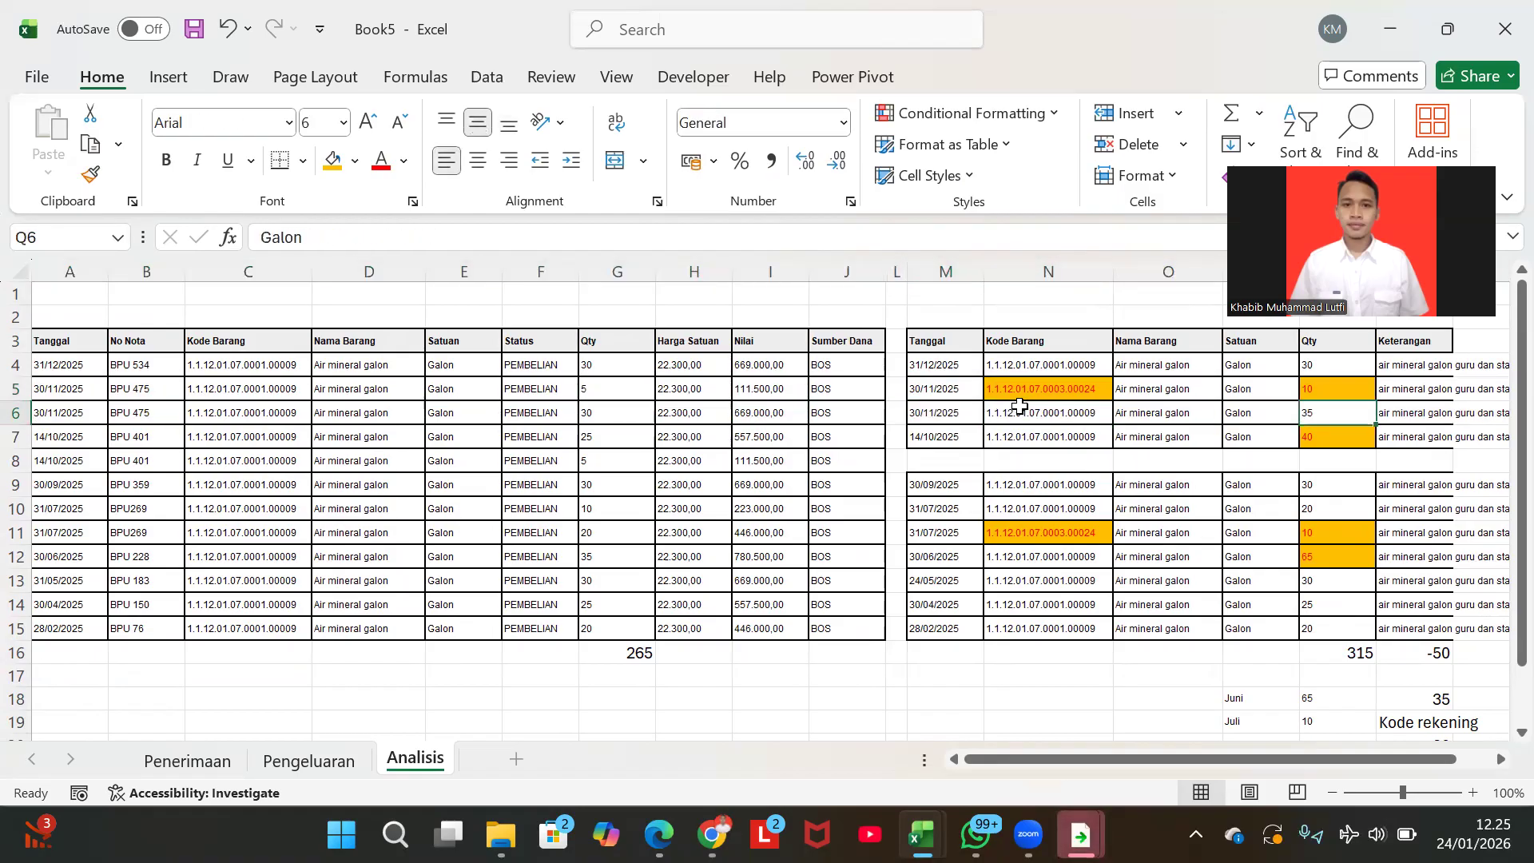
key("Up")
key("Down")
key("Up")
key("shift+space")
key("Down")
key("Up")
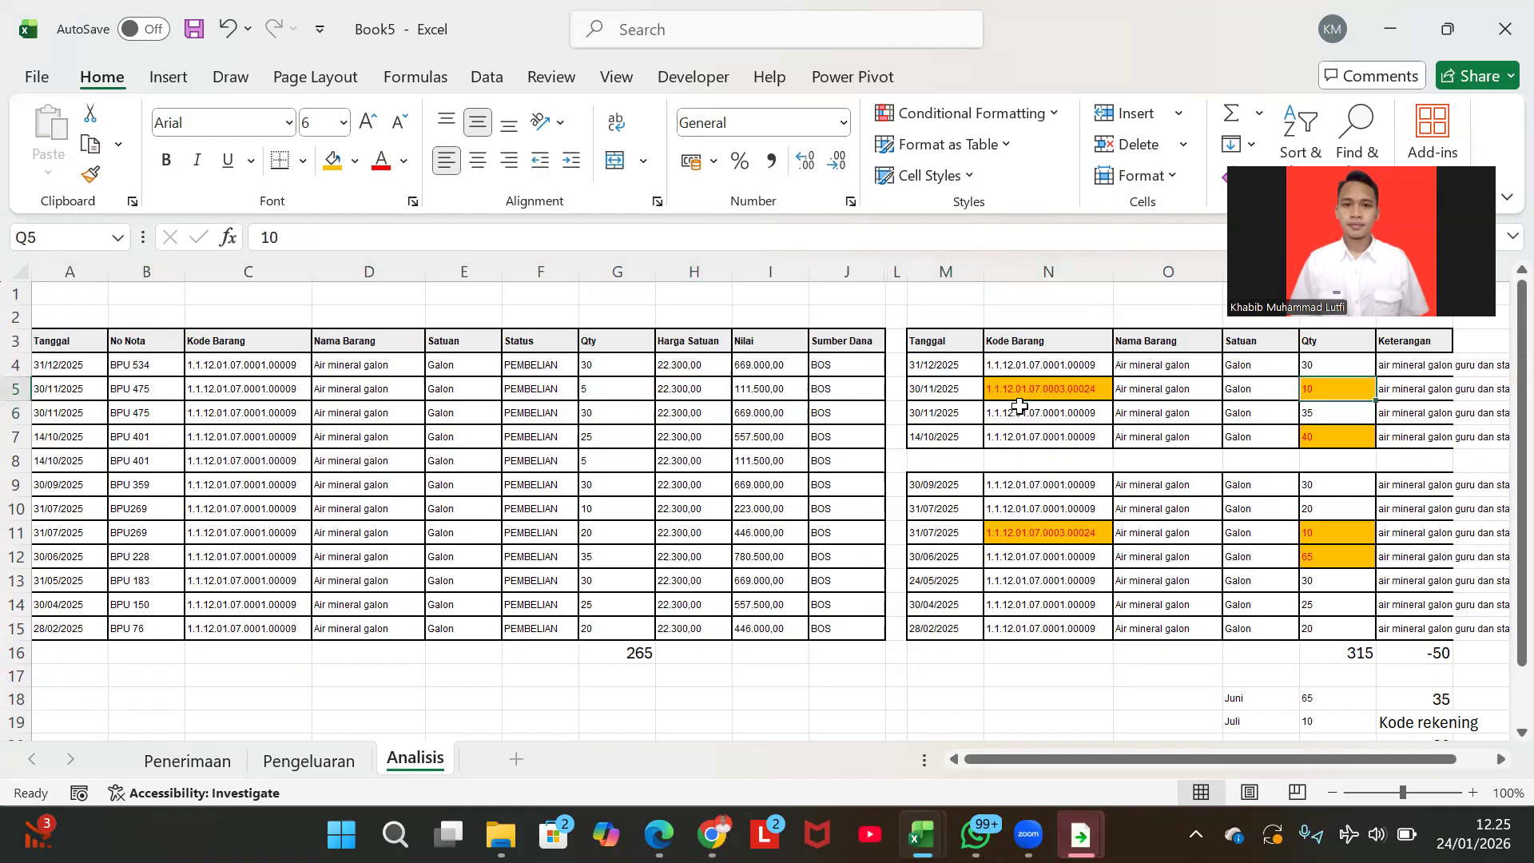
key("Down")
key("Up")
key("Down")
scroll(1020, 406, "down", 1)
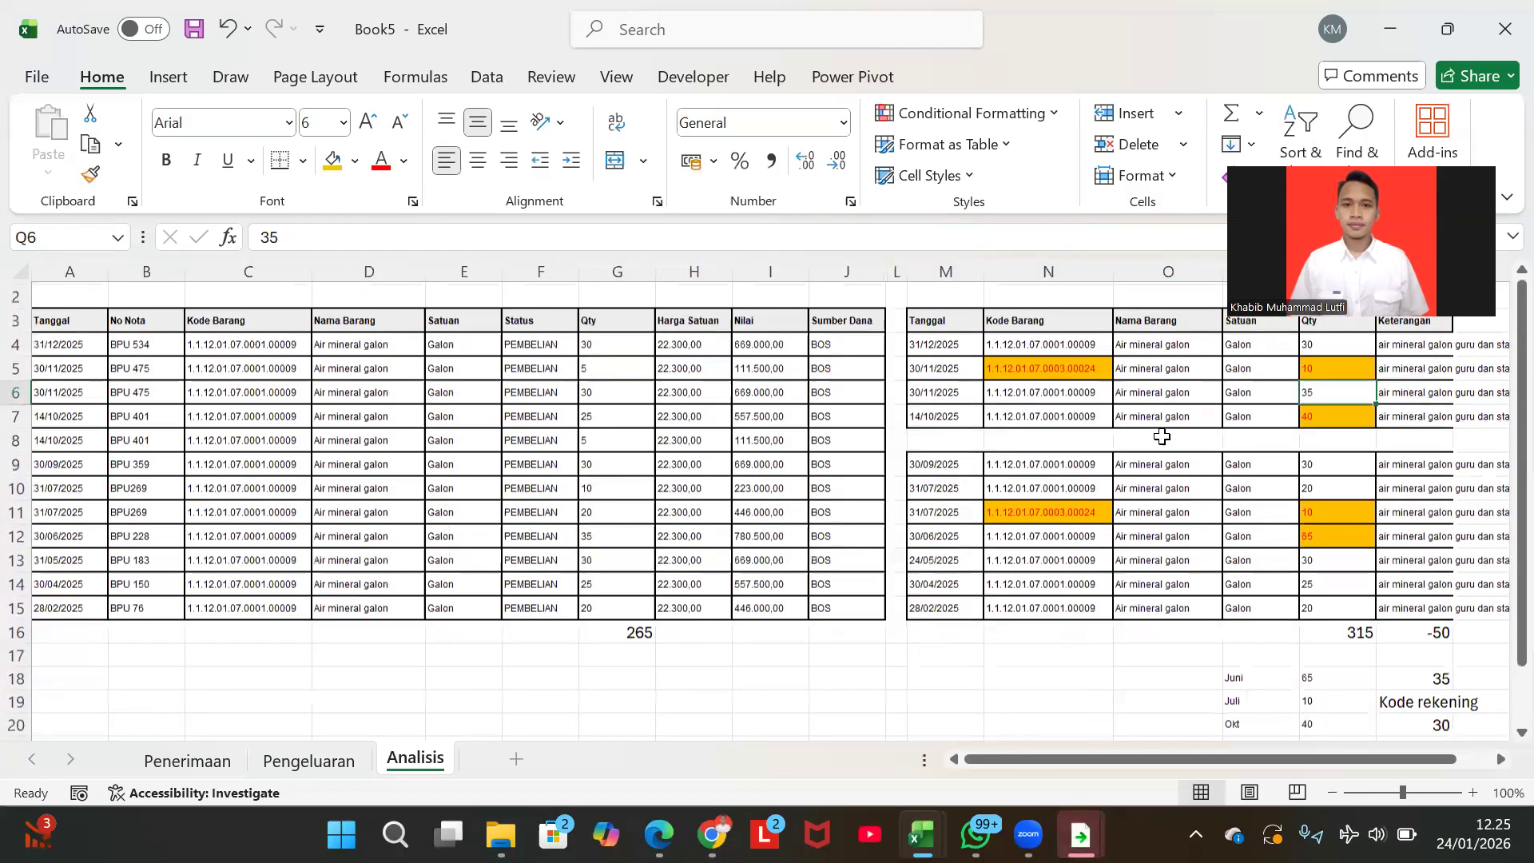
- Enter Hapus in R21 as the correction note for the November row
scroll(1161, 436, "down", 5)
scroll(1298, 448, "right", 1)
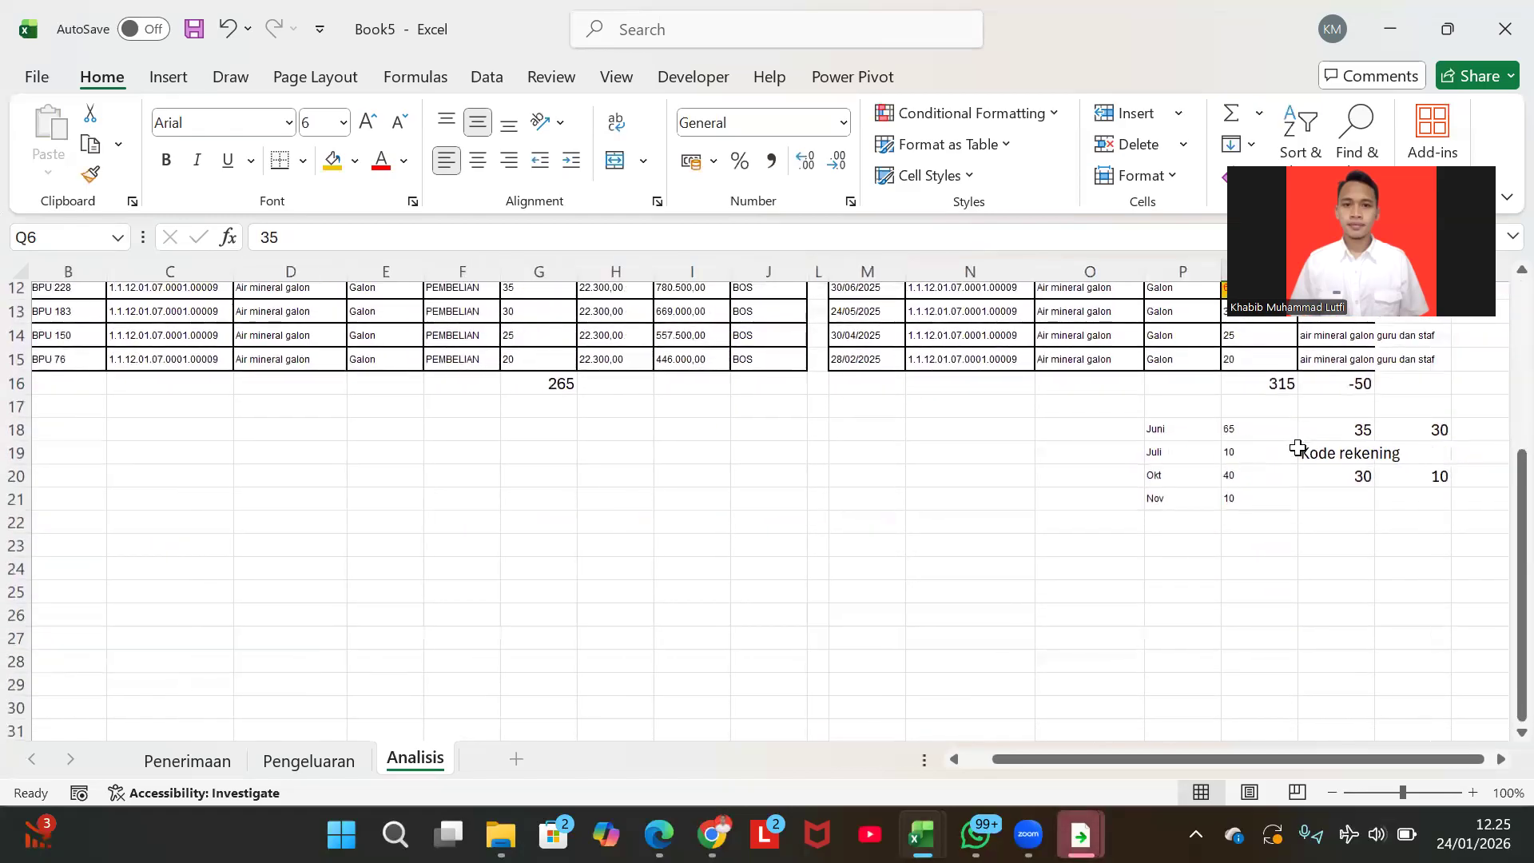
left_click(1325, 491)
type("Hapus")
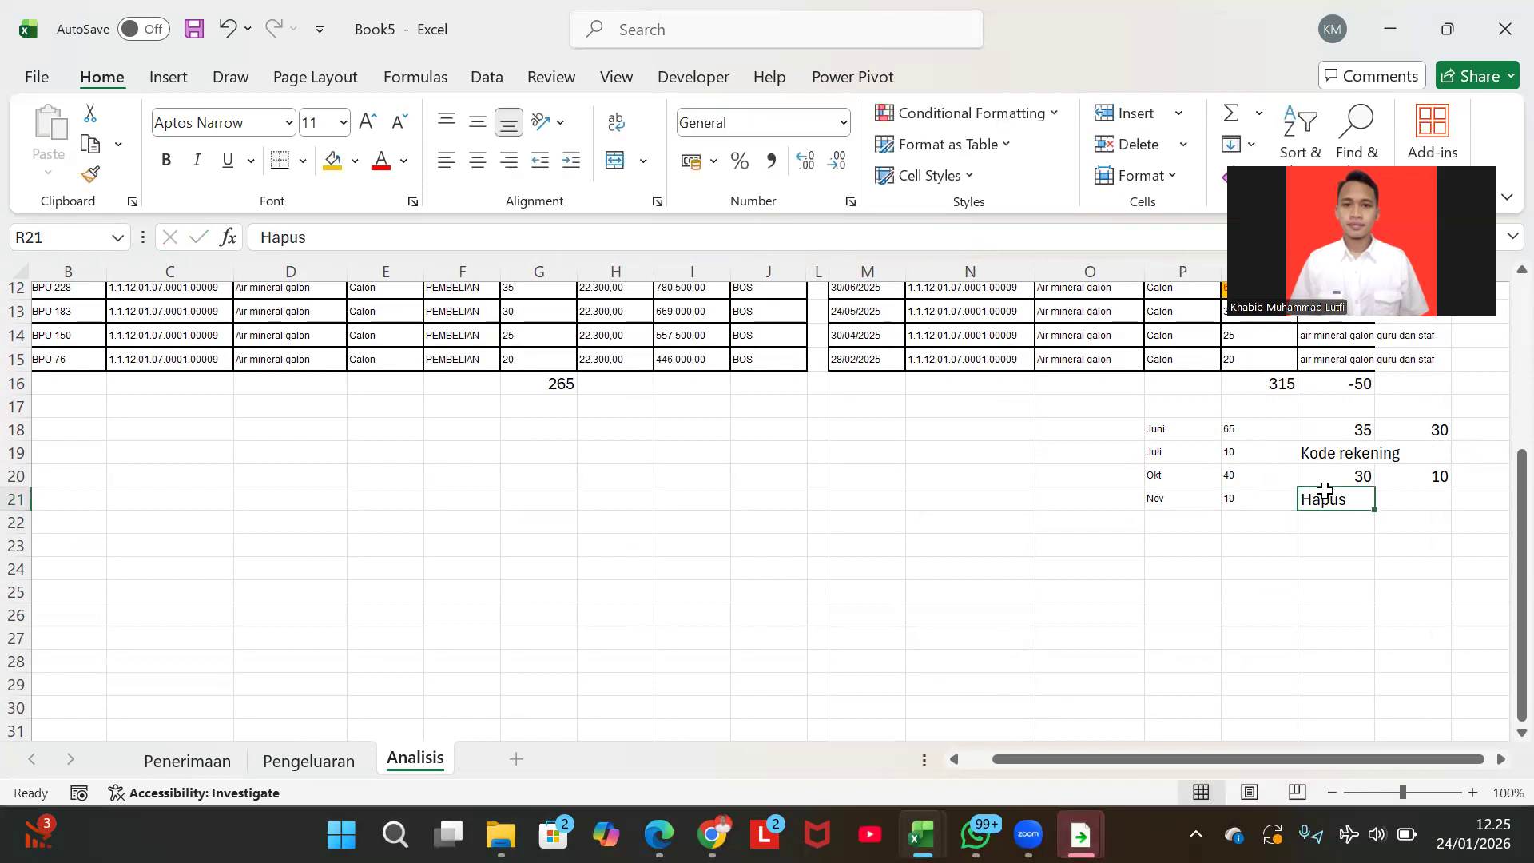
- Fill the June excess cell S18 with the standard light green colour
key("Up")
key("Right")
key("Right")
key("Left")
key("Up")
key("Up")
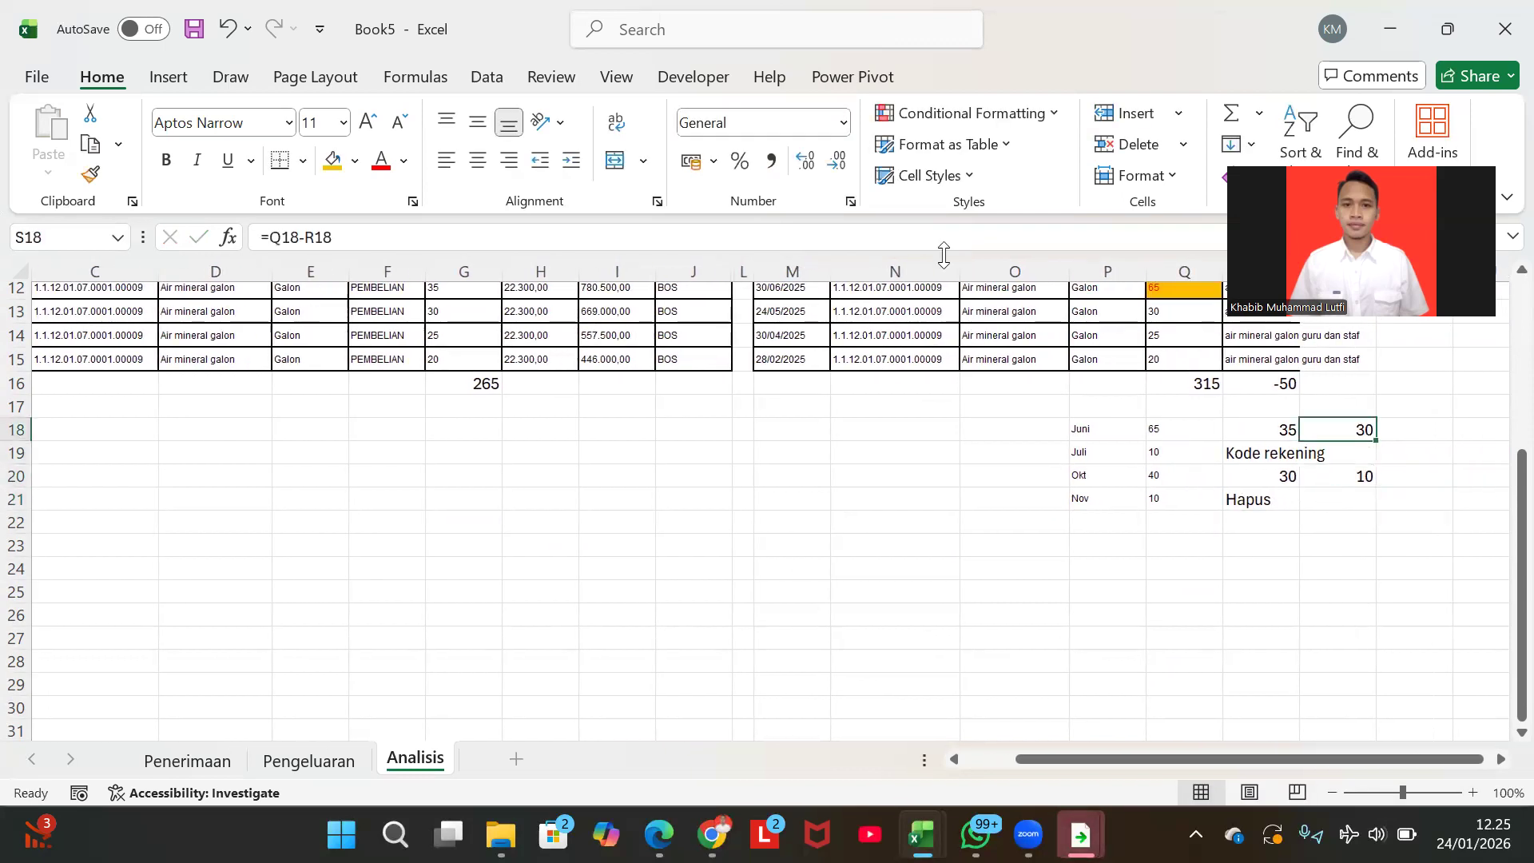
left_click(355, 160)
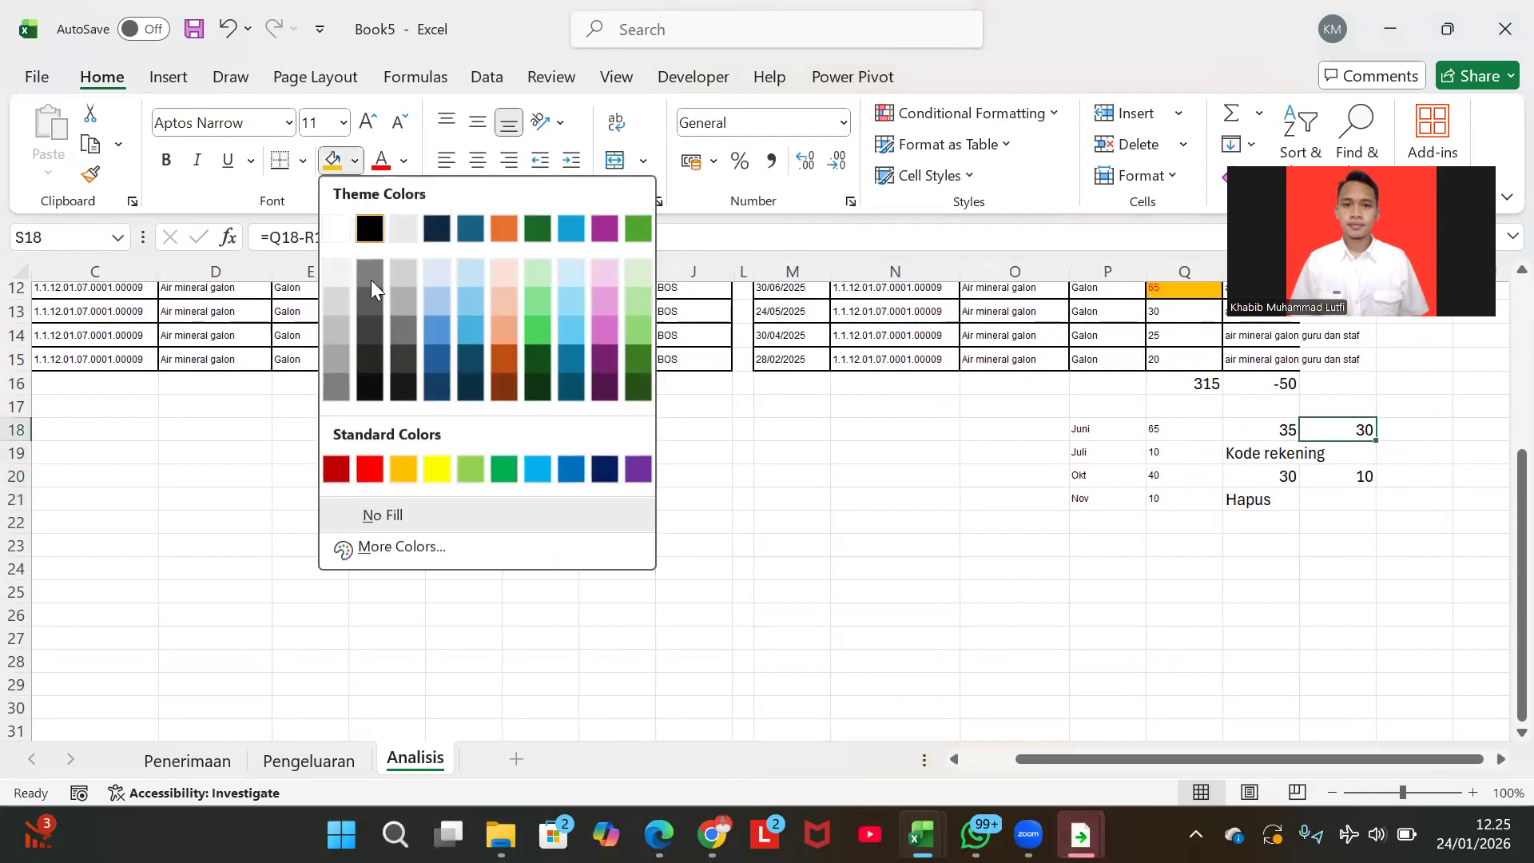
left_click(460, 467)
- Apply the same light green fill to the Kode rekening cell R19, the October excess S20 and the Hapus cell R21
left_click(1262, 452)
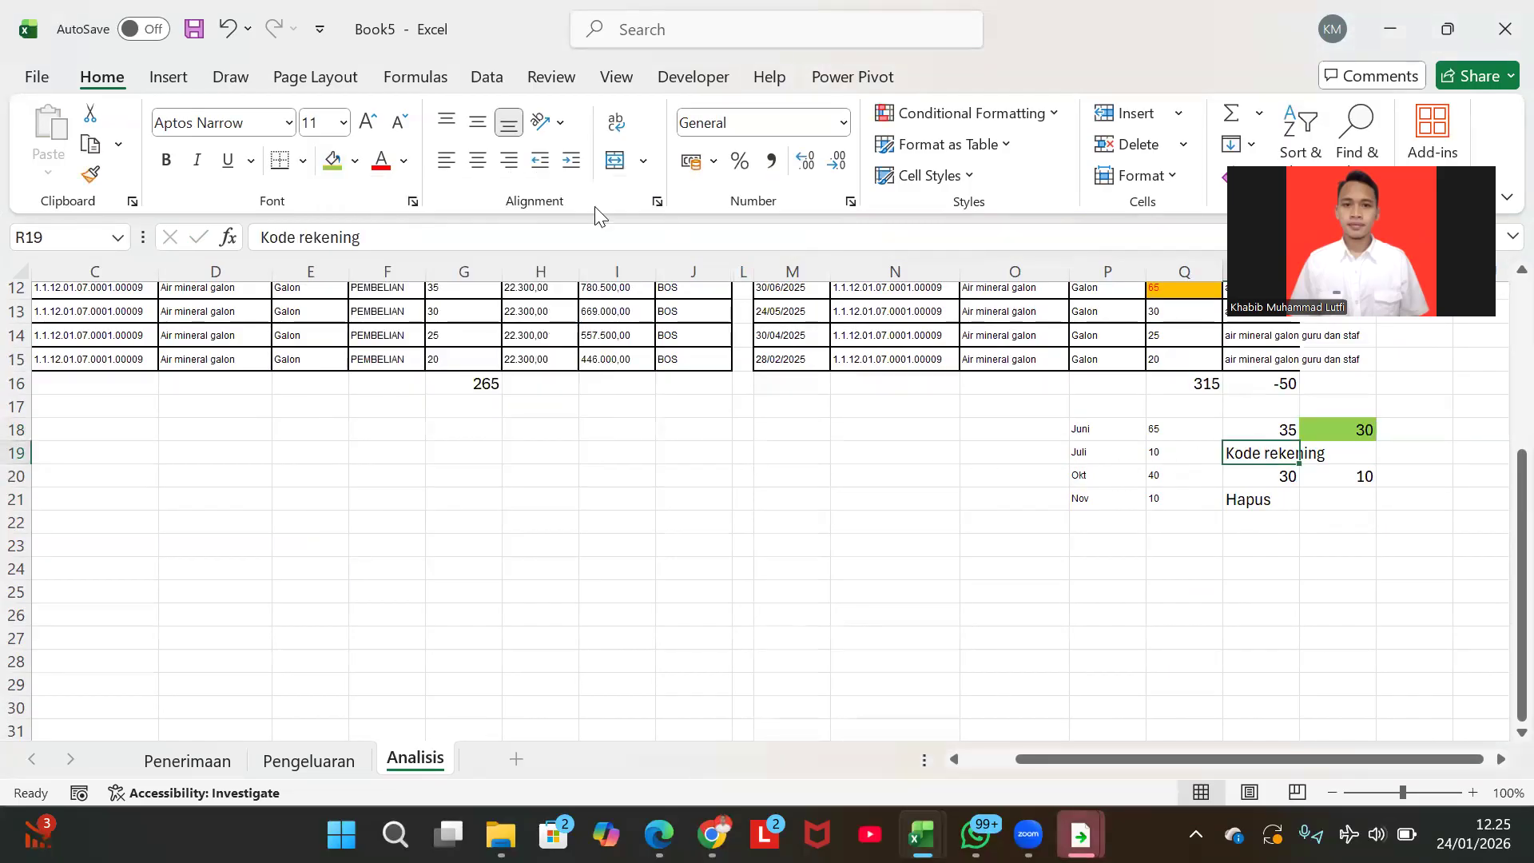
left_click(334, 164)
left_click(1351, 478)
left_click(334, 164)
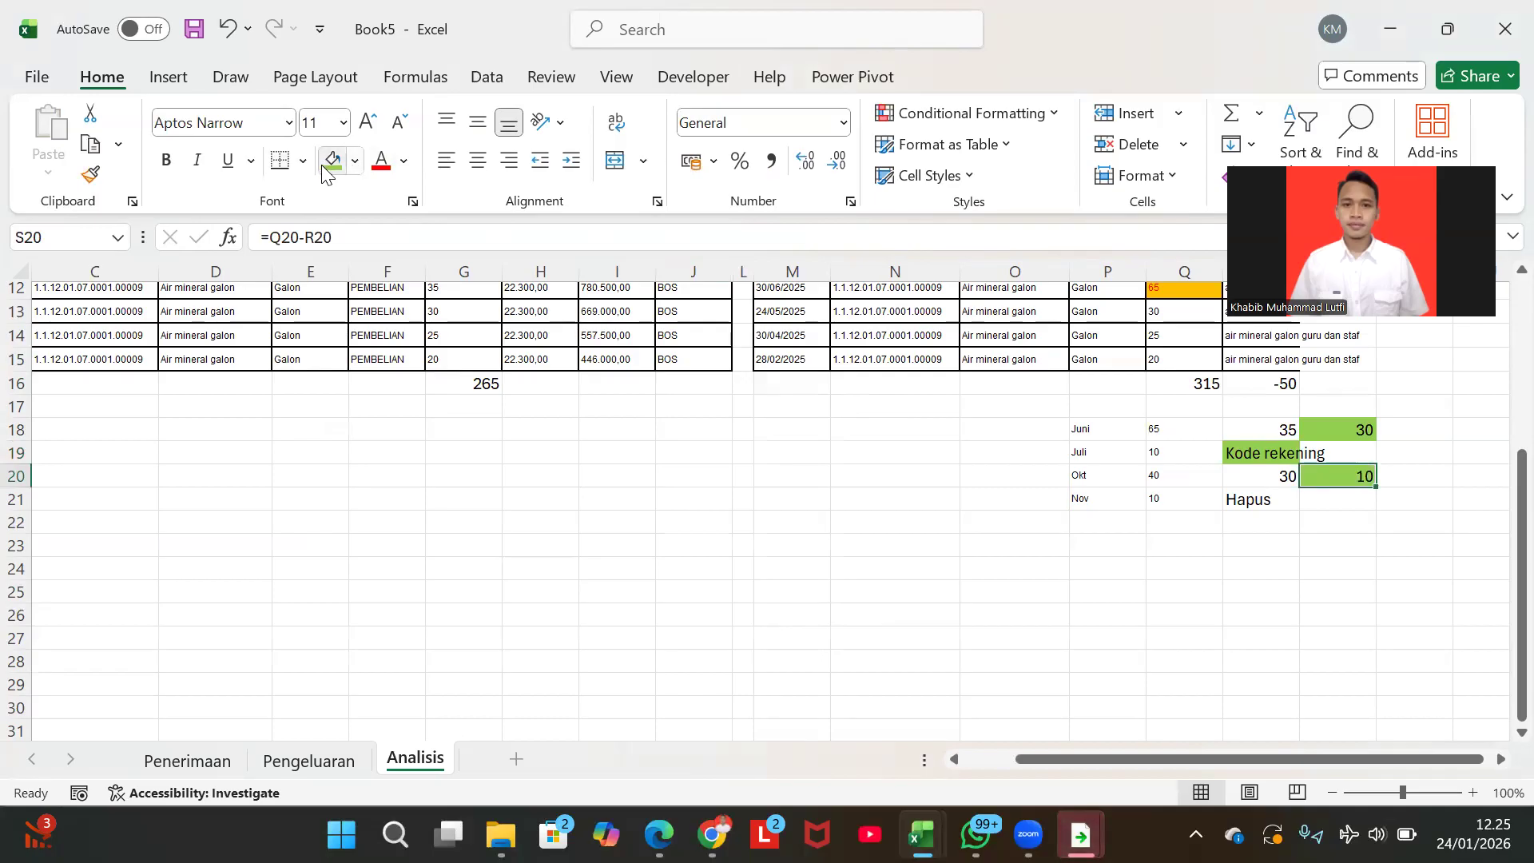
left_click(1254, 504)
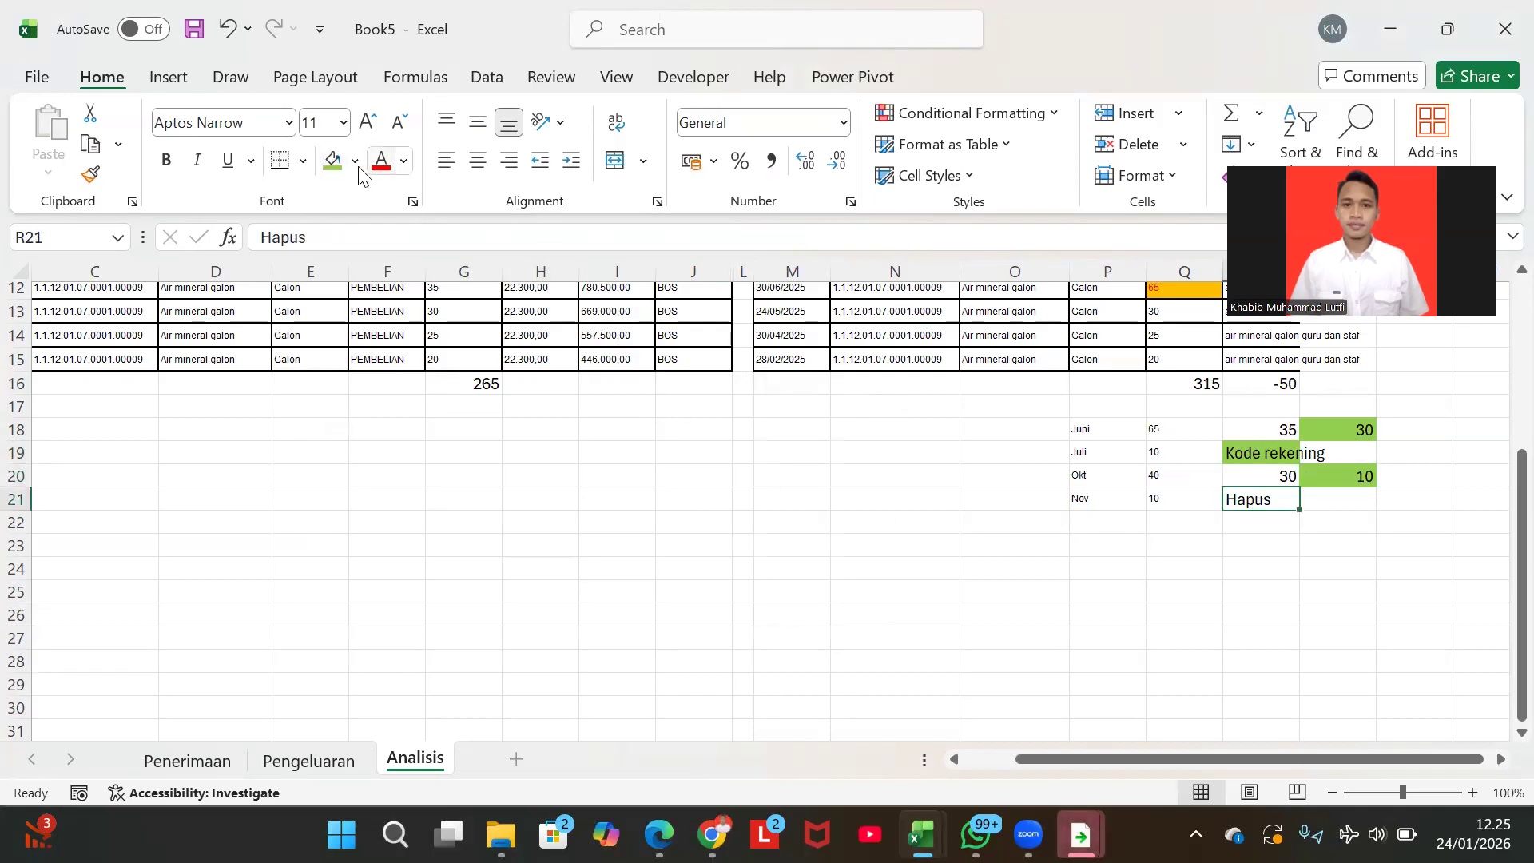
left_click(334, 163)
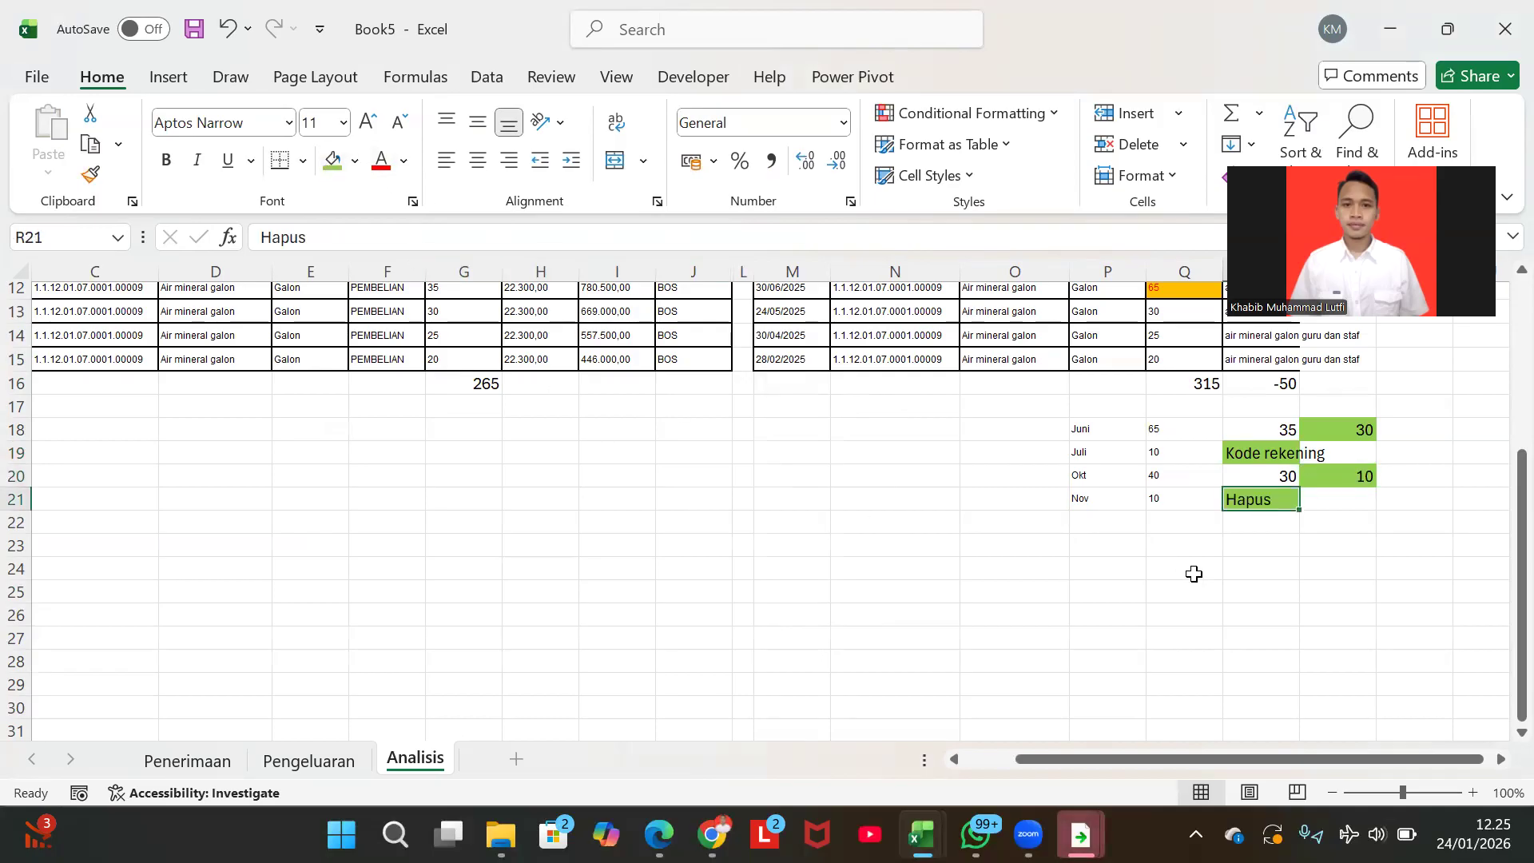
- Switch to the Sistem Informasi Persediaan site in Chrome and open the Pengeluaran Barang data entry page
scroll(1192, 572, "up", 2)
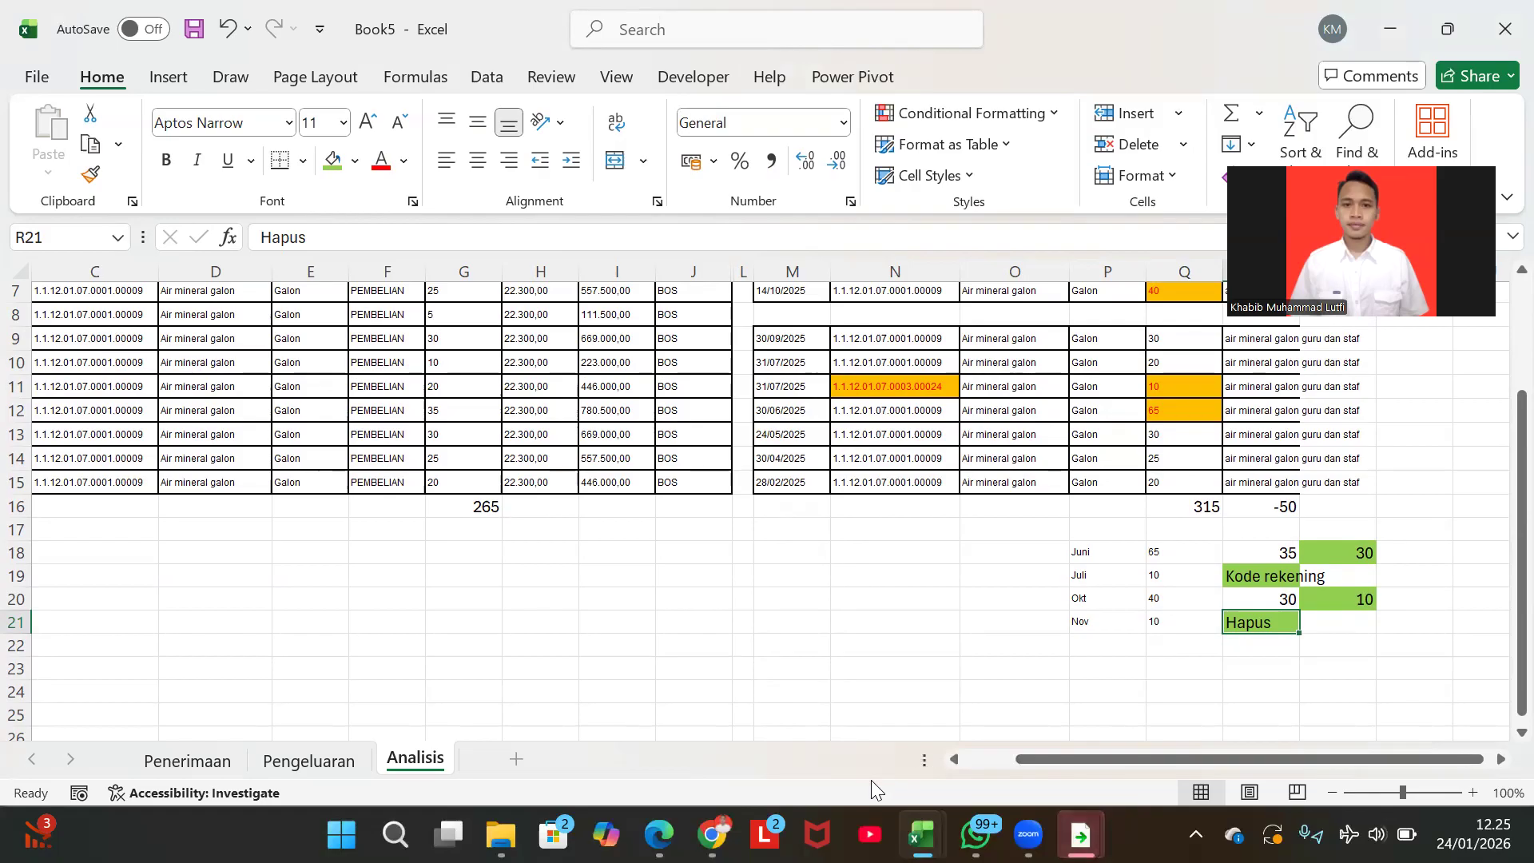
left_click(711, 834)
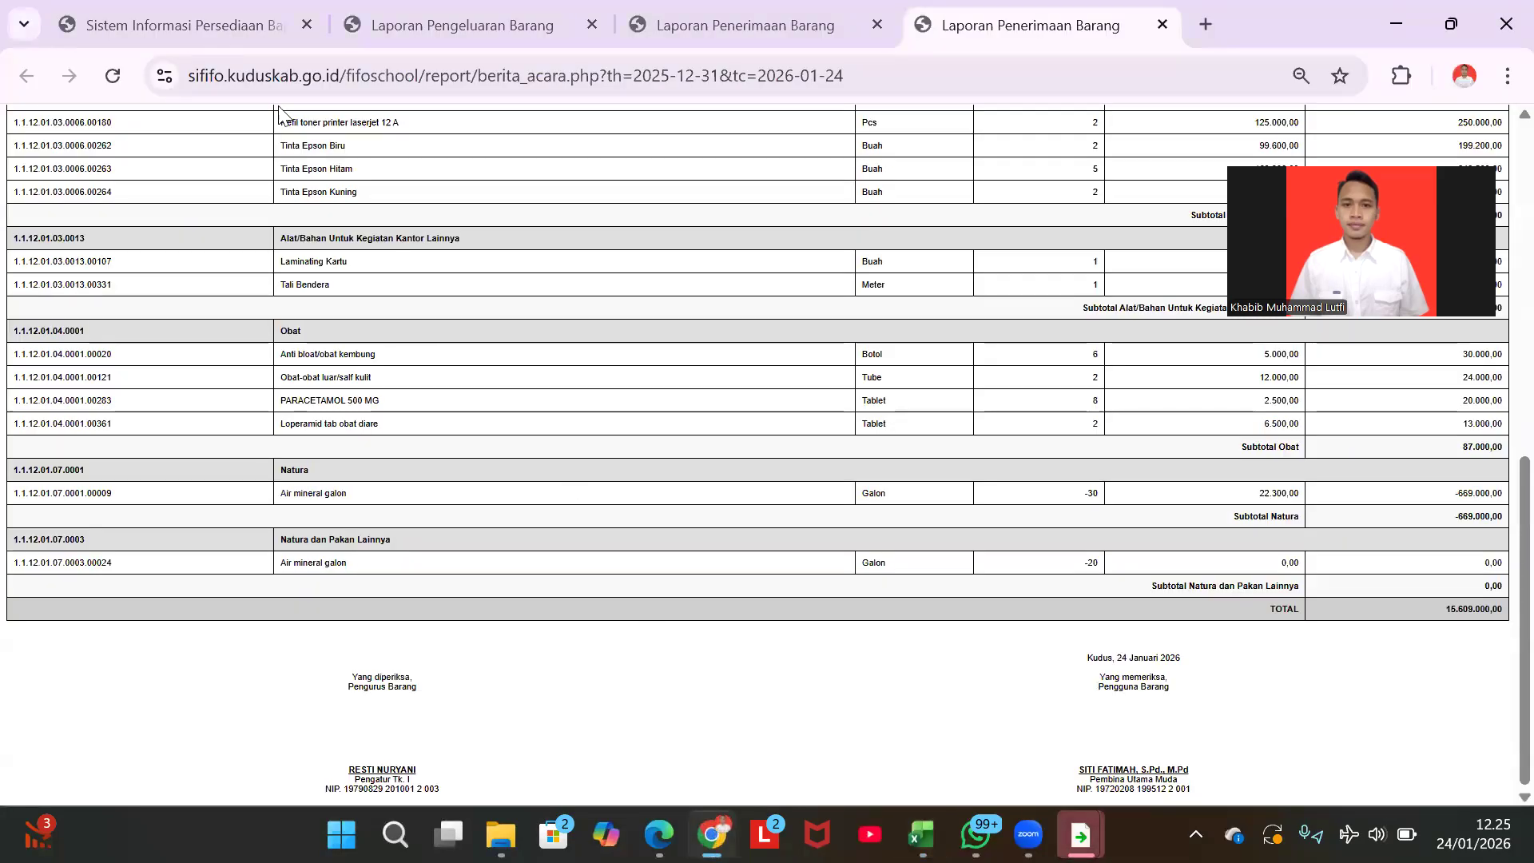
left_click(180, 22)
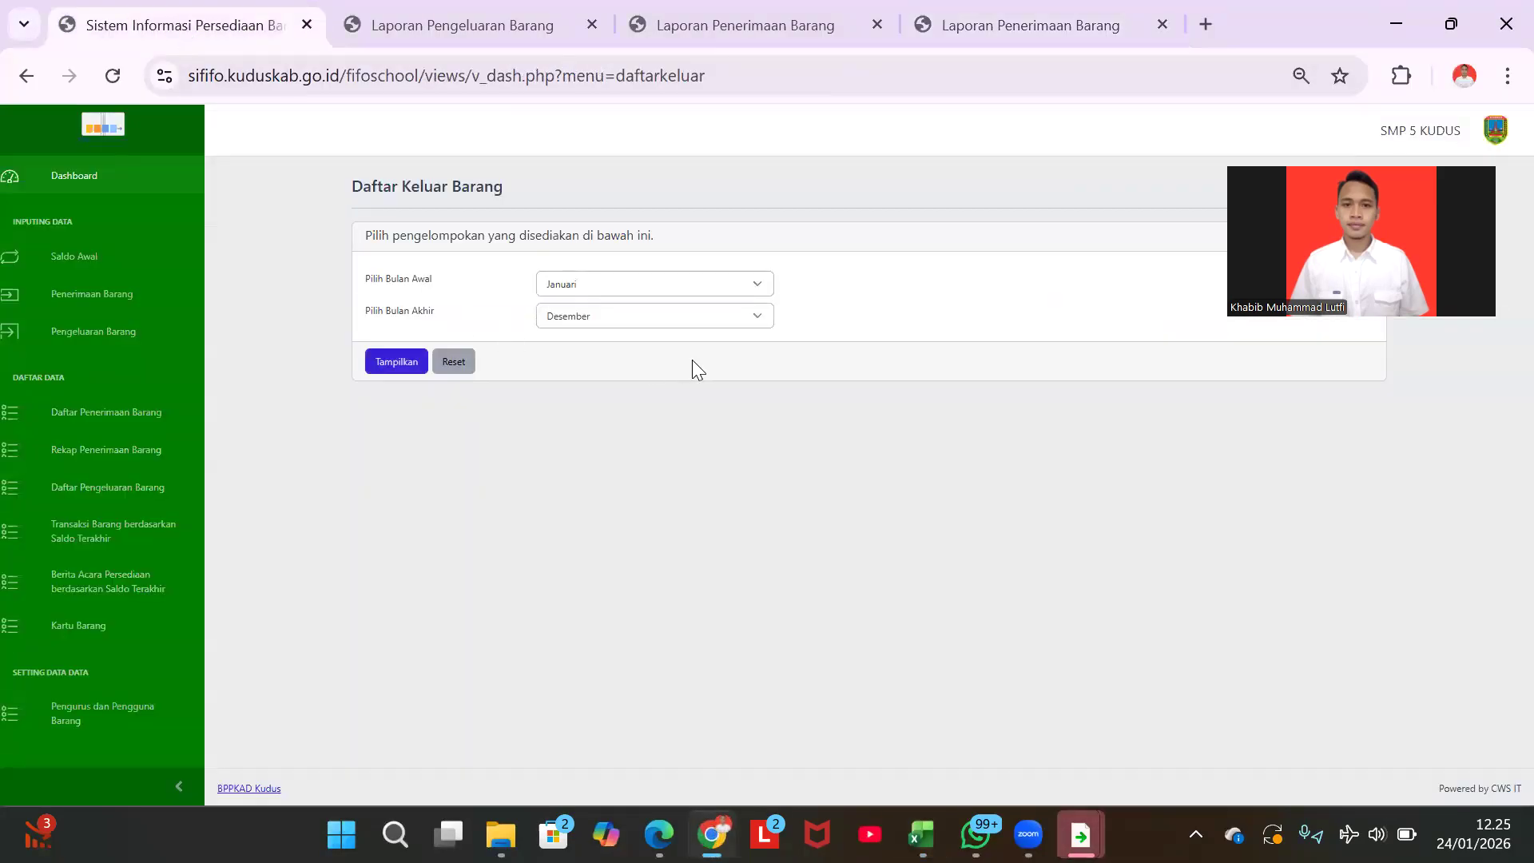
left_click(131, 331)
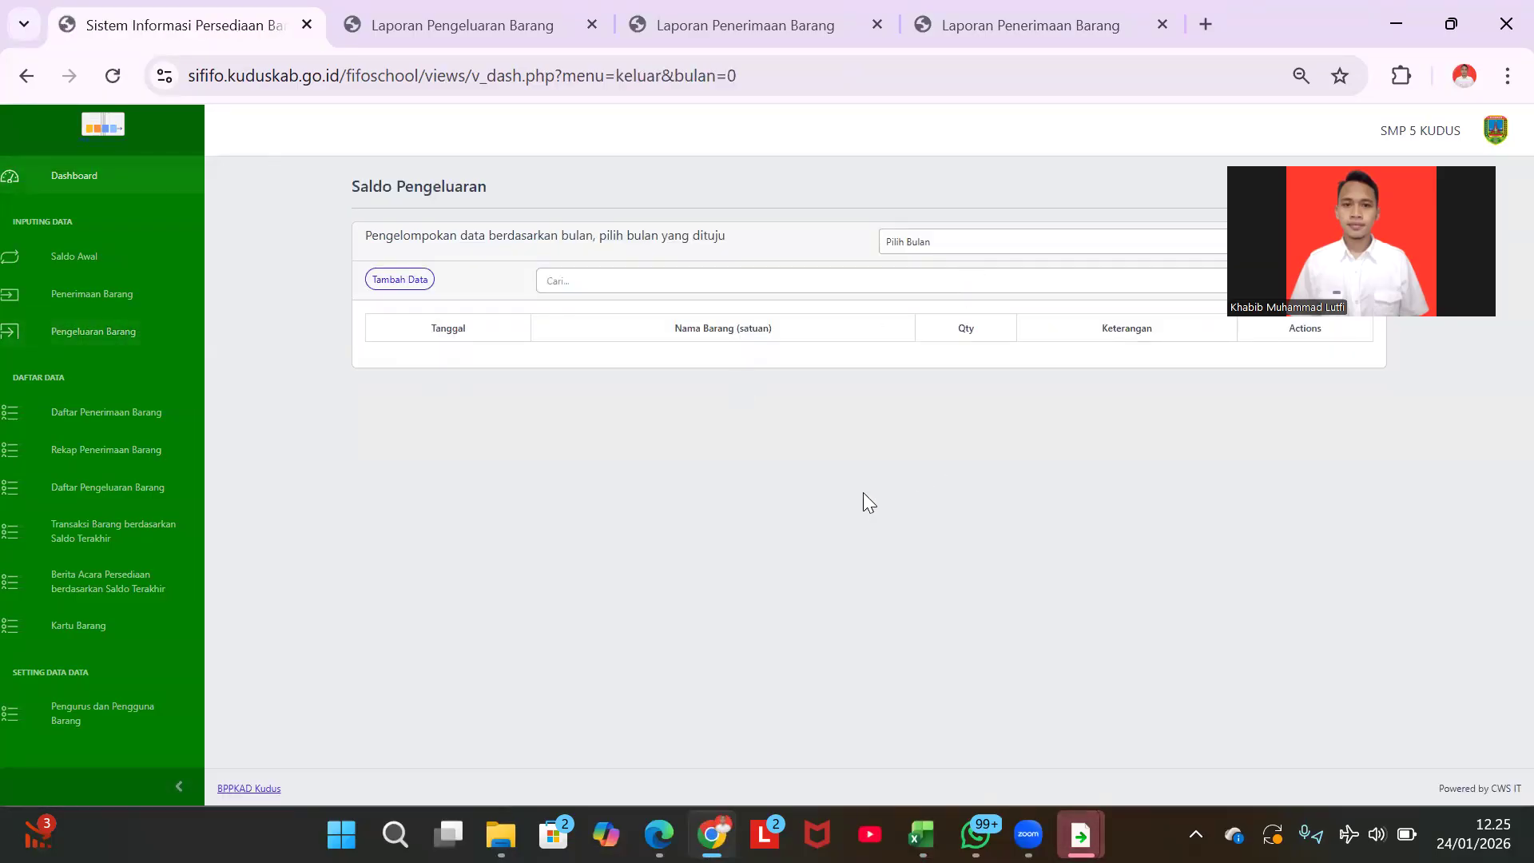
- Check the first month to correct in the Excel summary, and list the Juni issues on the Saldo Pengeluaran page
key("alt+Tab")
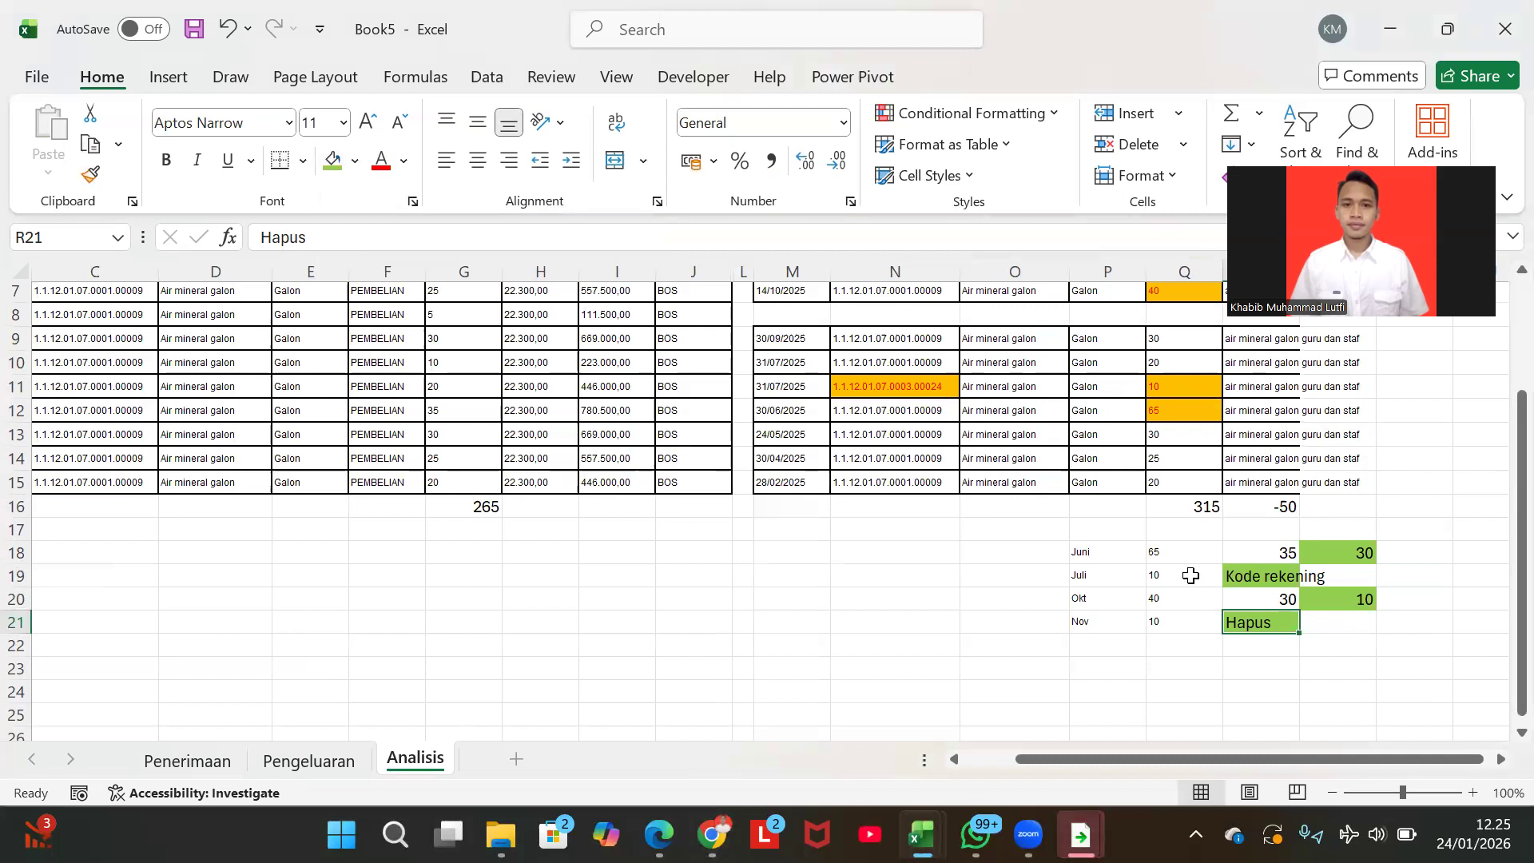
left_click(1096, 552)
key("alt+Tab")
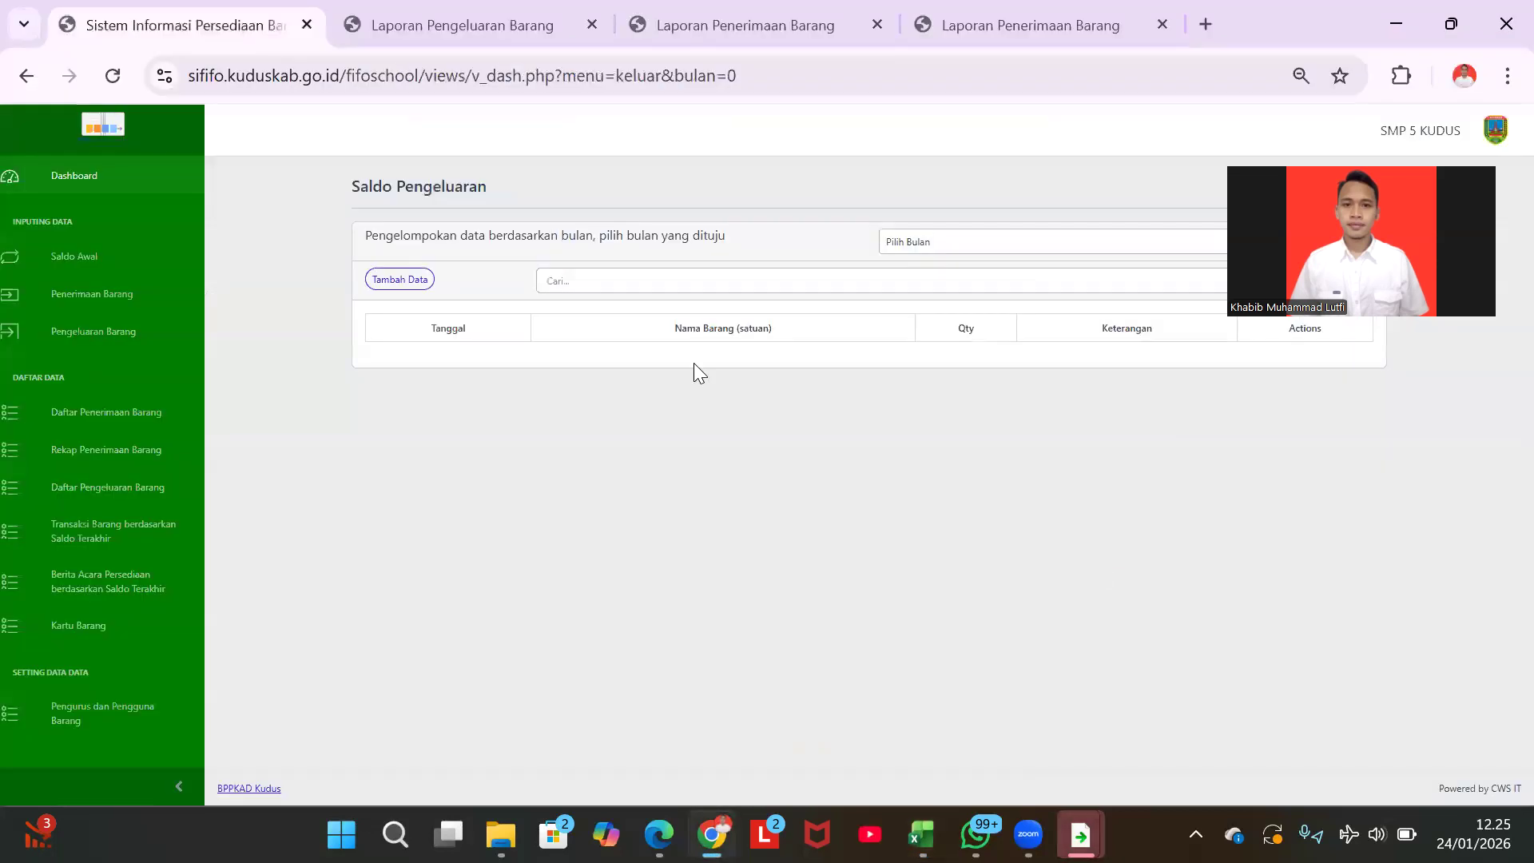
left_click(969, 242)
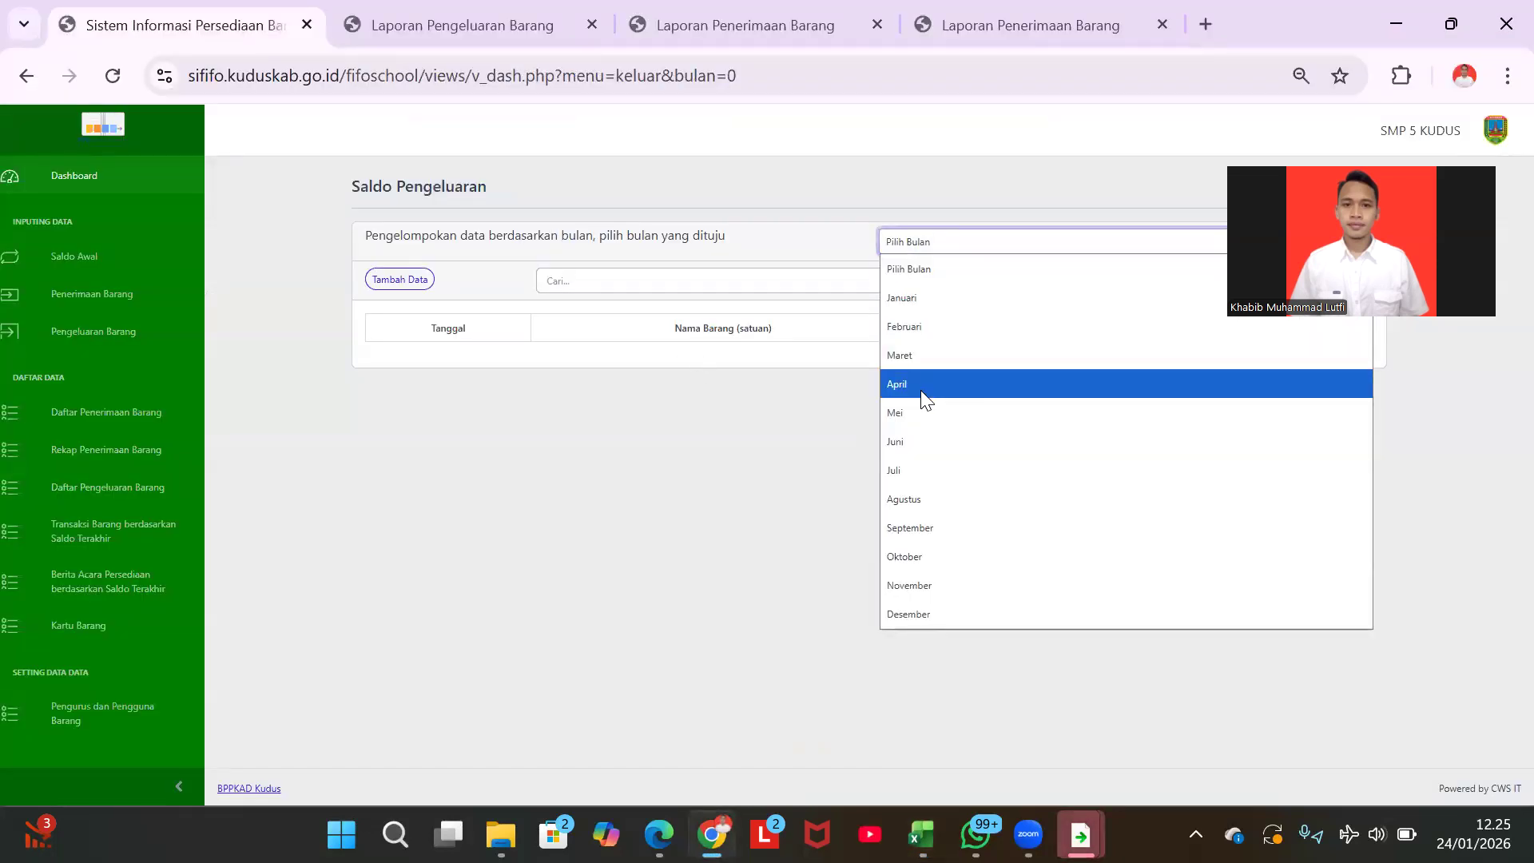
left_click(925, 443)
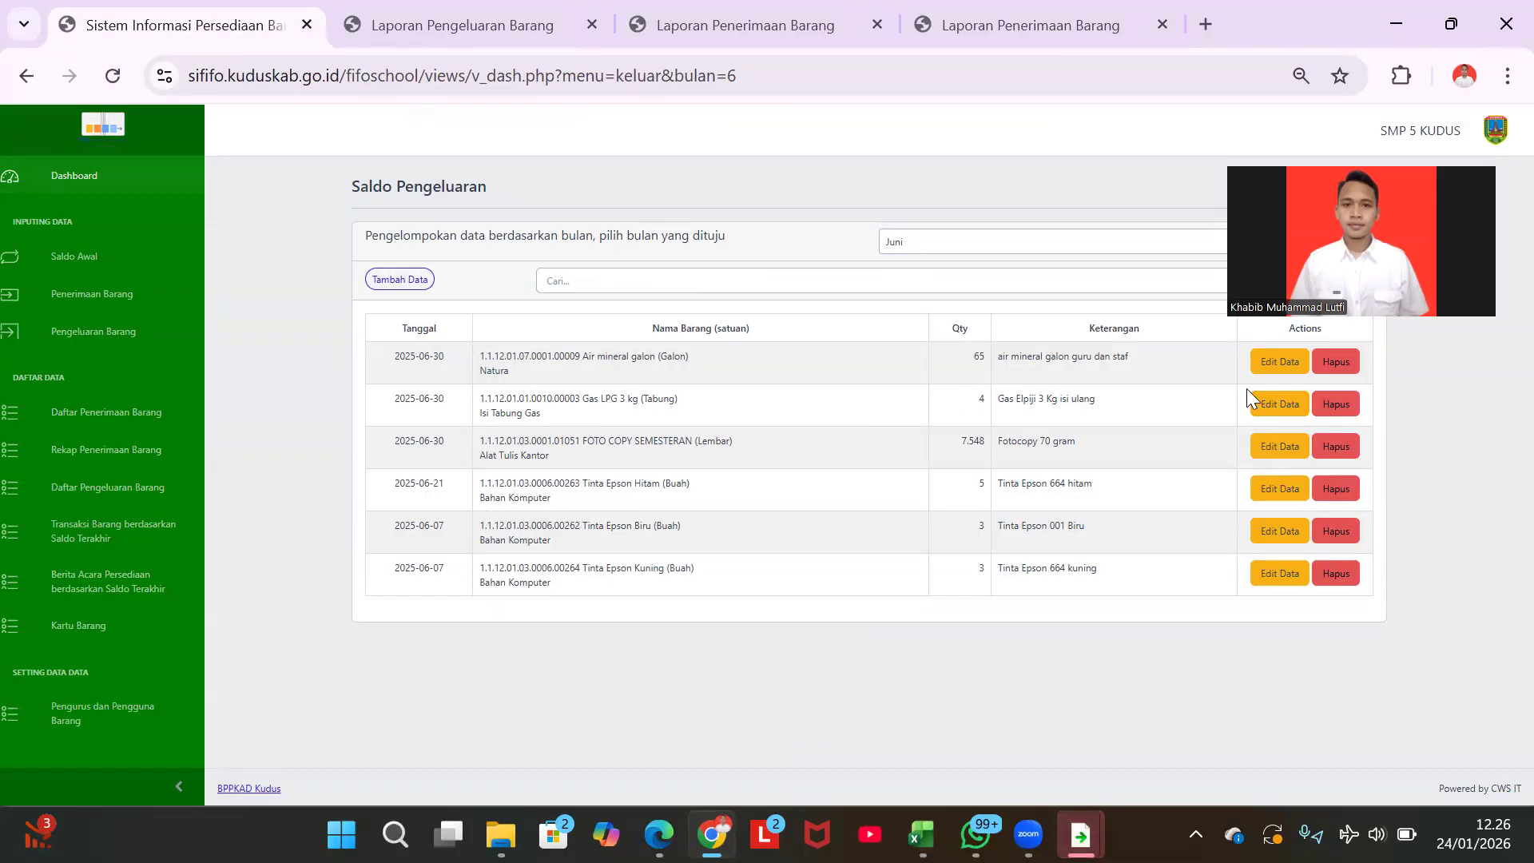
- Open the 30 June Air mineral galon issue for editing and check June's issued, received and excess quantities in the Excel summary
left_click(1272, 363)
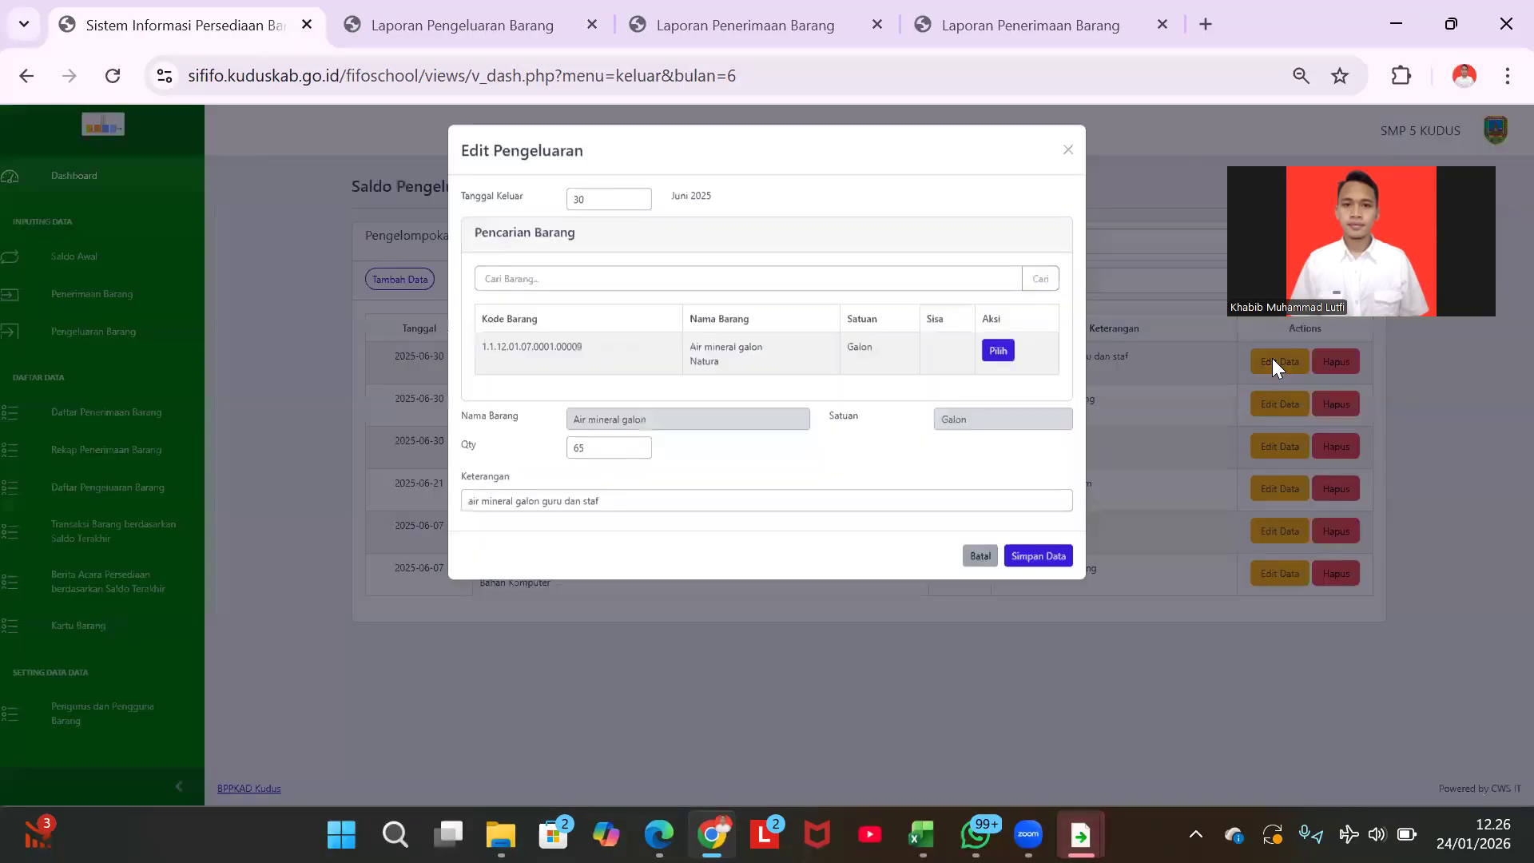
key("alt+Tab")
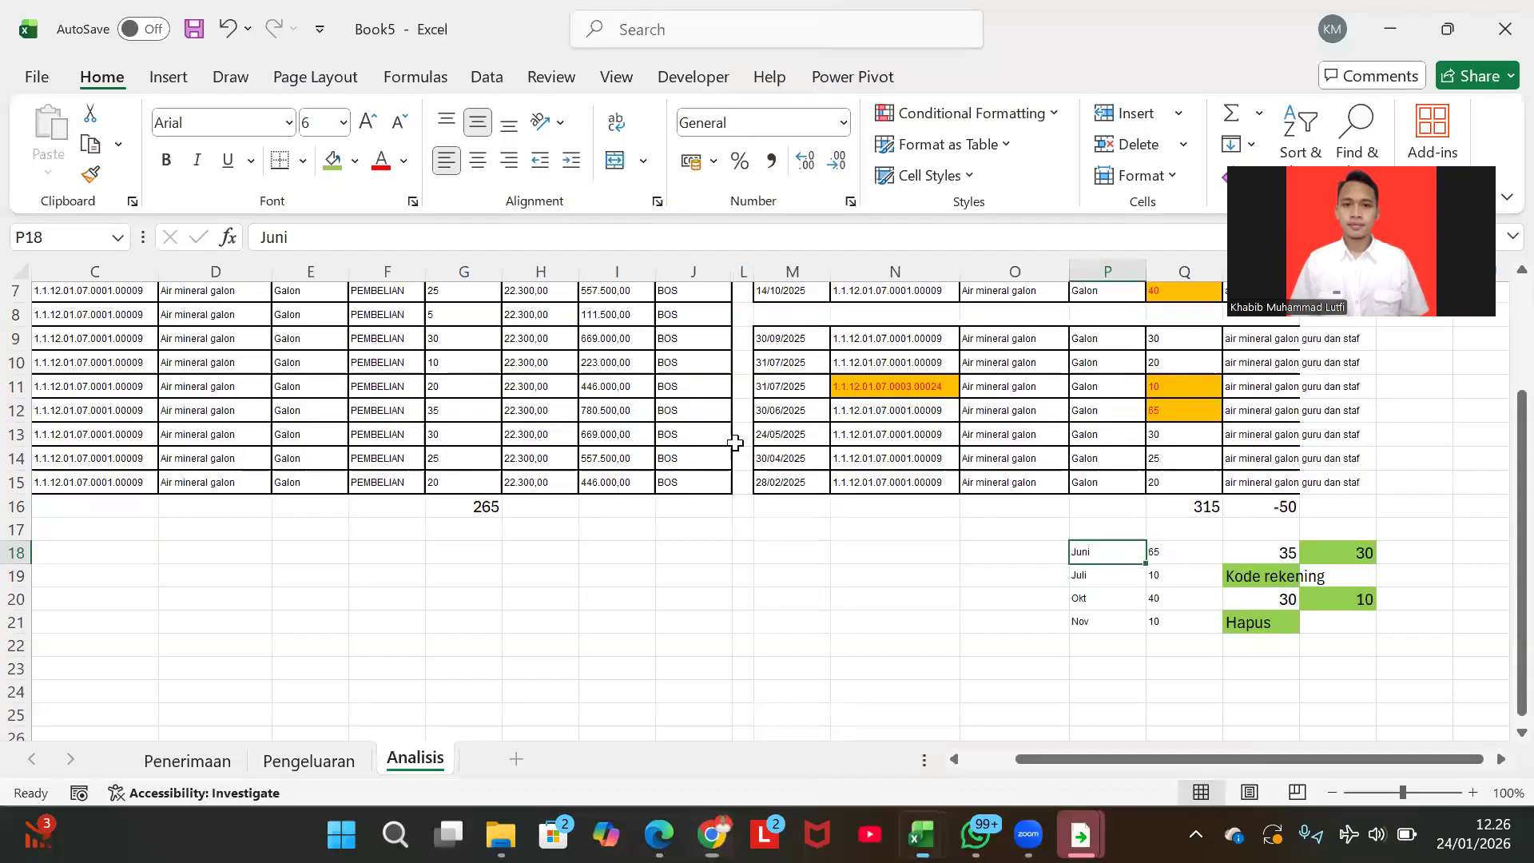
left_click(1272, 548)
left_click(1346, 552)
left_click(1170, 557)
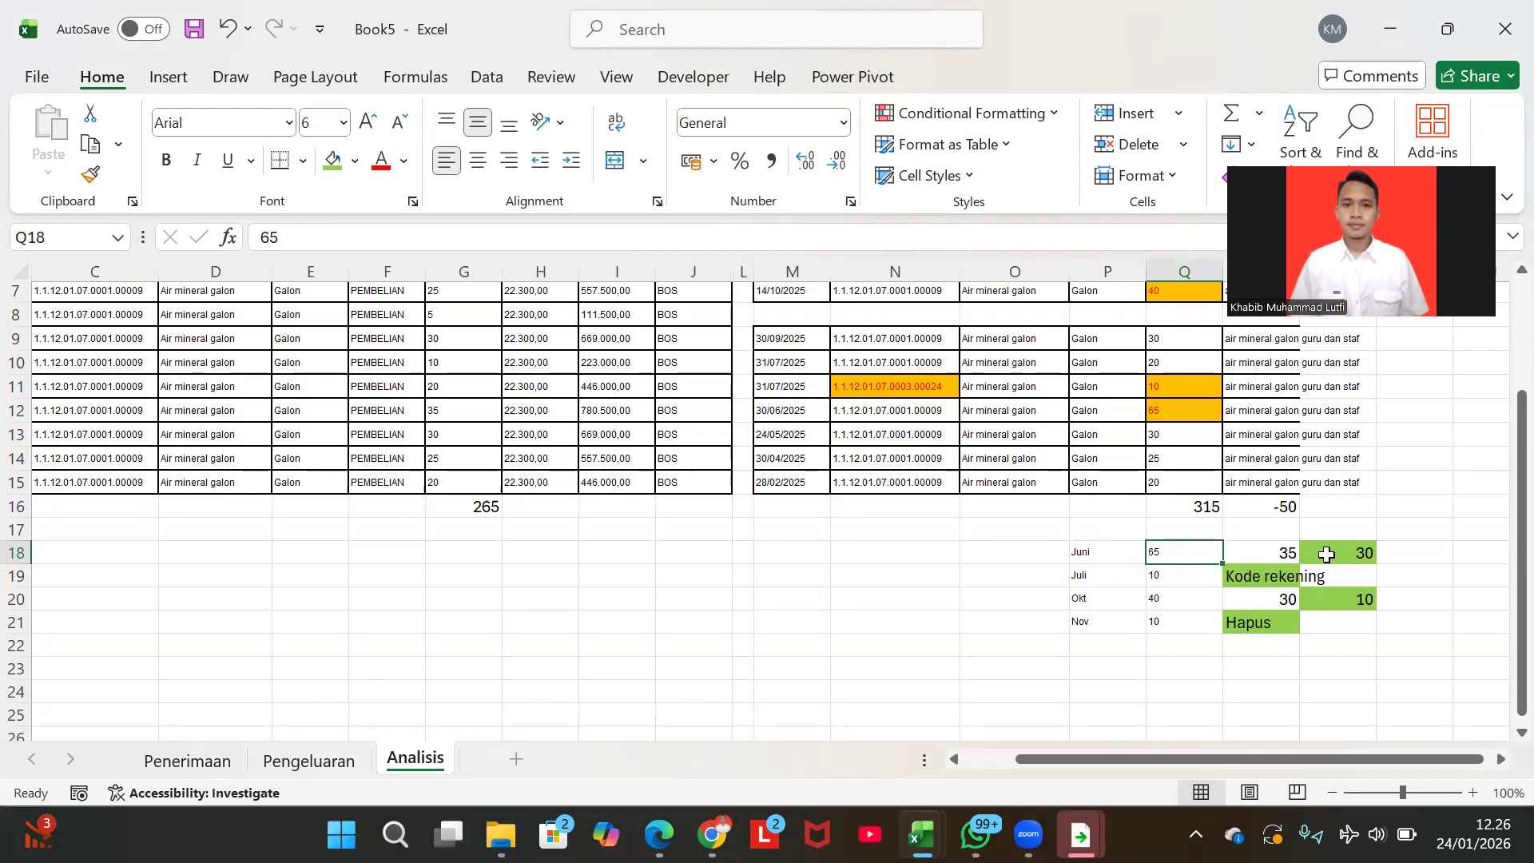
left_click(1326, 554)
key("alt+Tab")
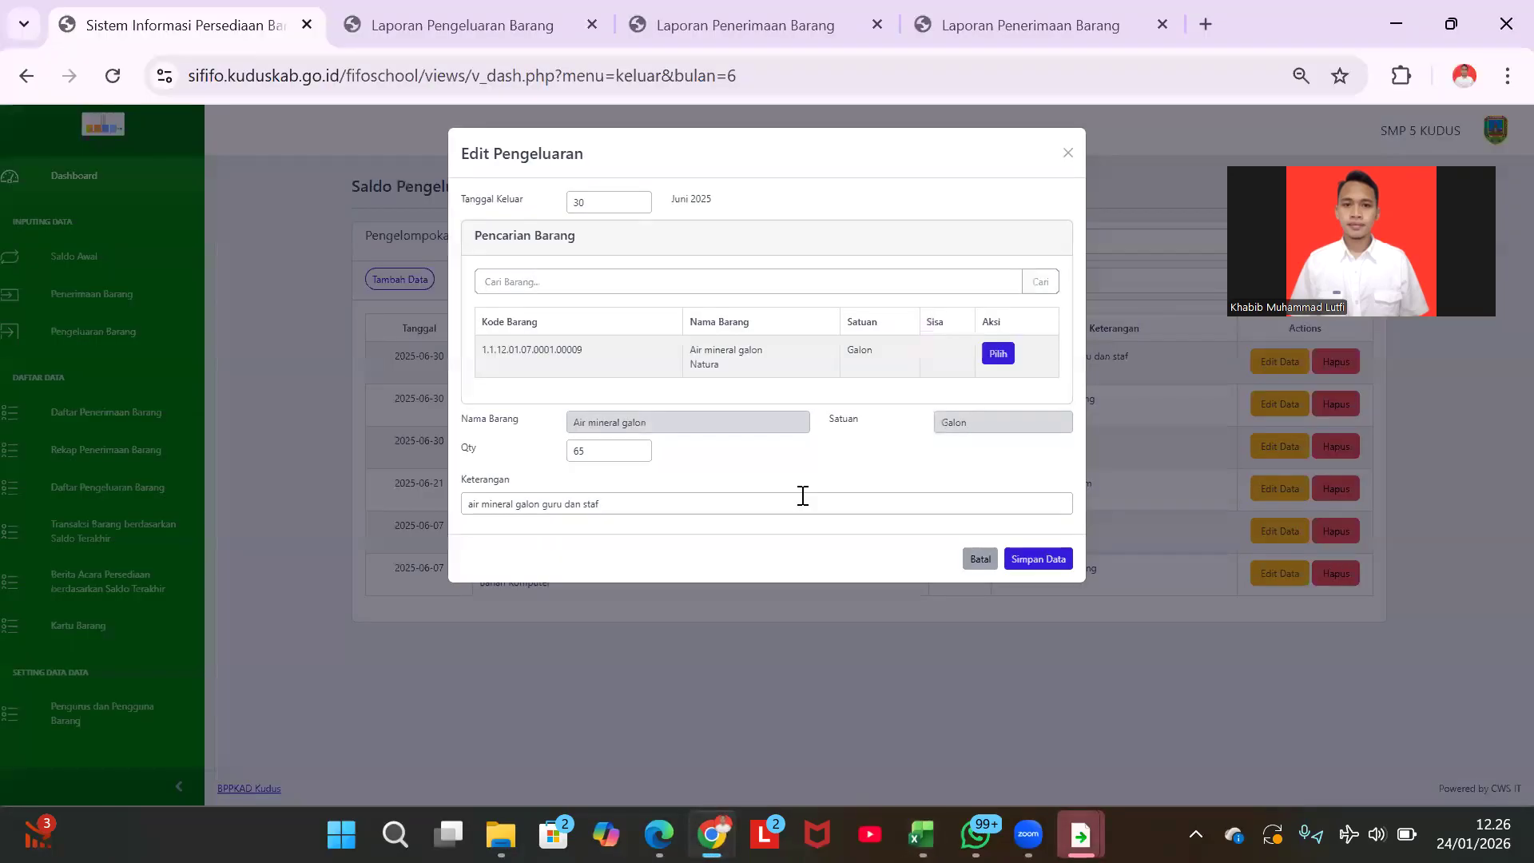
- Set the quantity of the June Air mineral galon issue to 35 and save the record
left_click(611, 452)
key("BackSpace")
type("3")
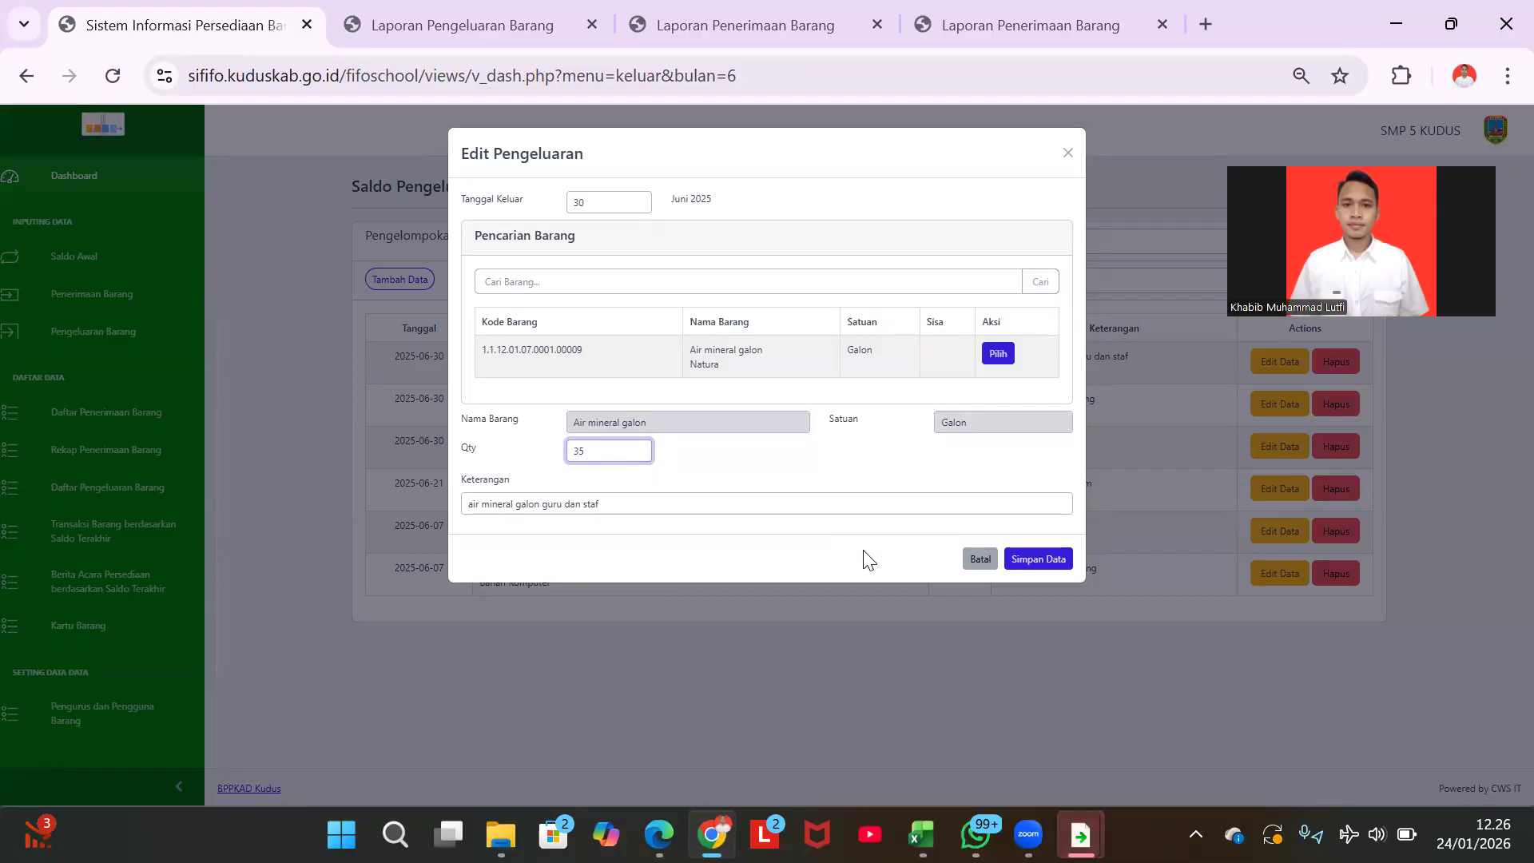
left_click(1047, 562)
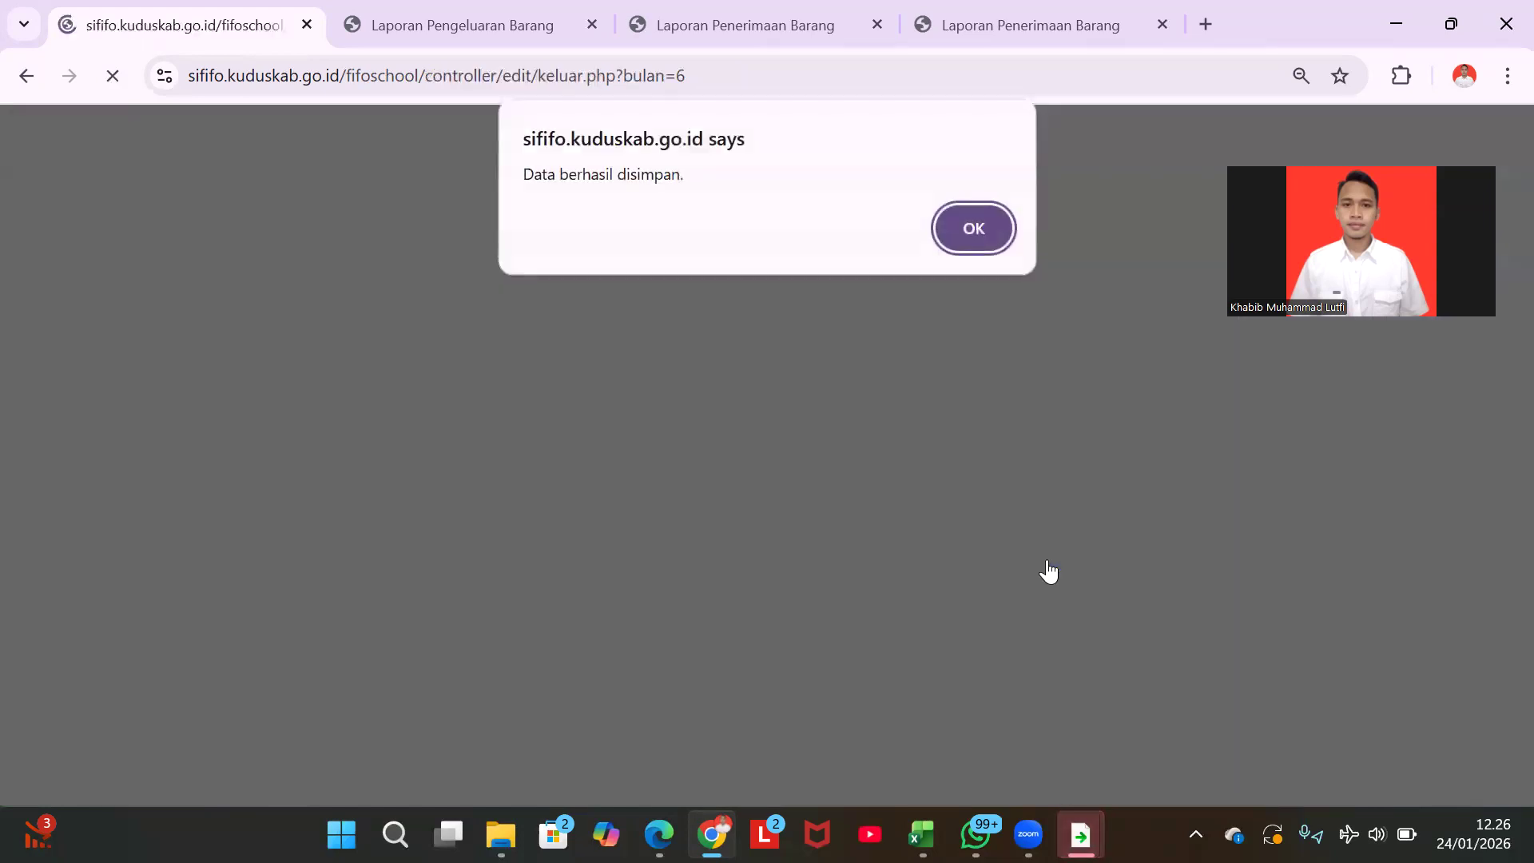
left_click(975, 228)
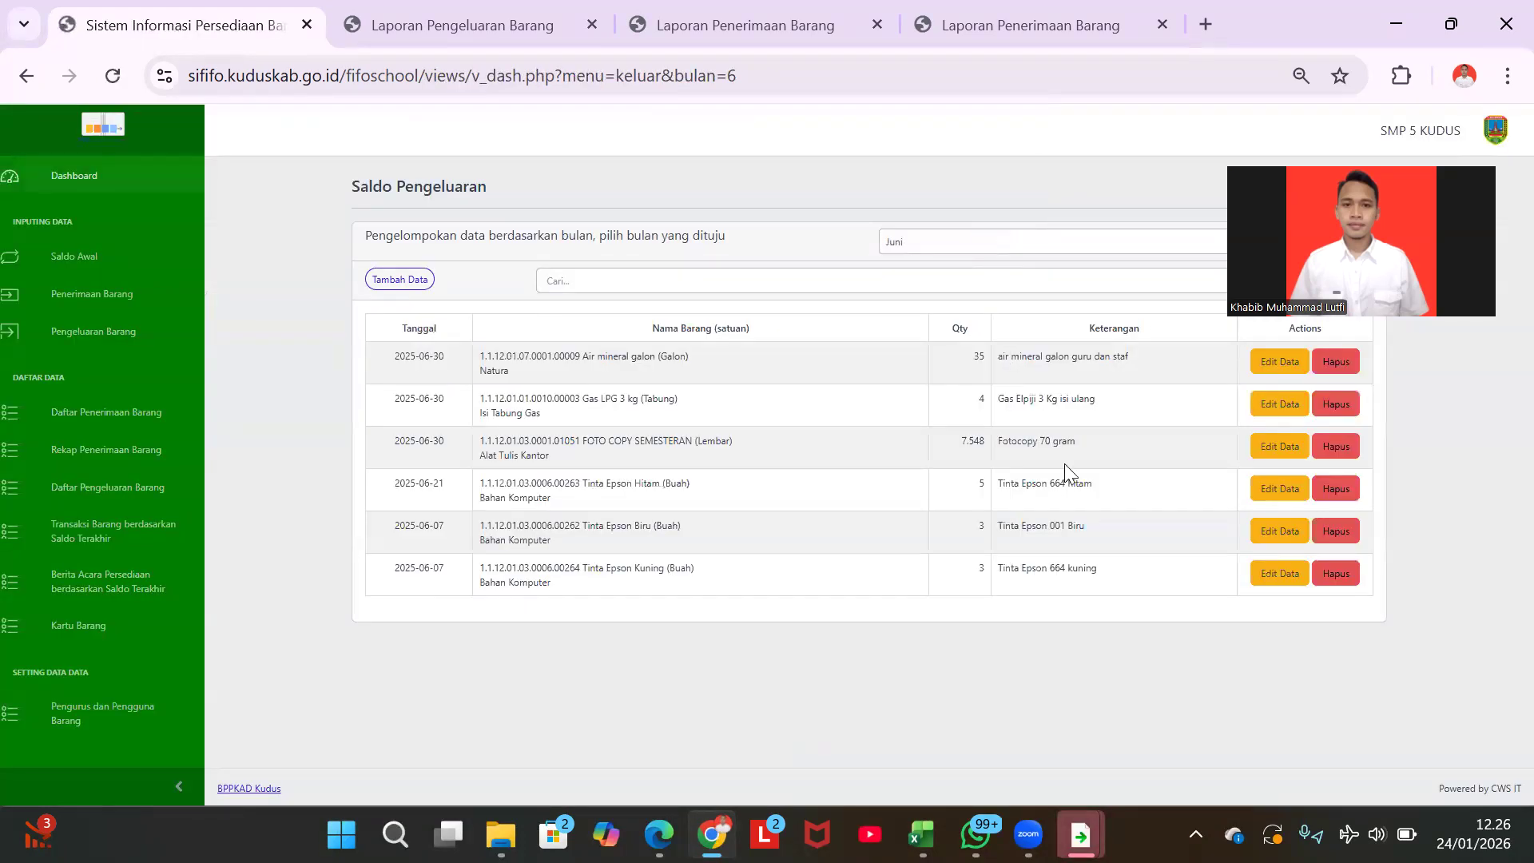
- List the Juli issues on the Saldo Pengeluaran page and check the wrongly coded 31/07/2025 entry in the Excel sheet
key("alt+Tab")
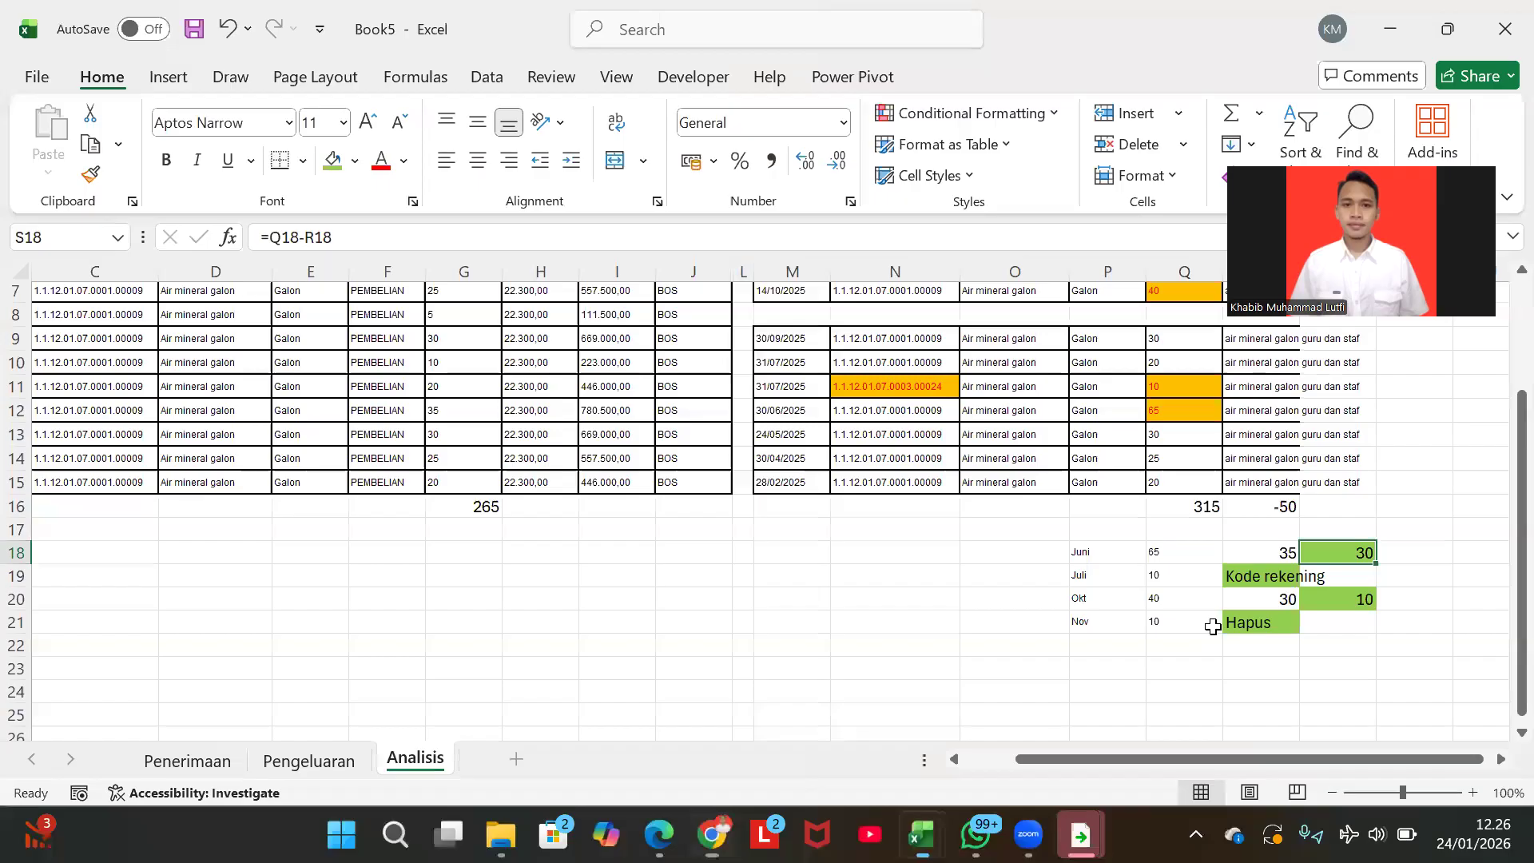
left_click(1139, 574)
key("shift+space")
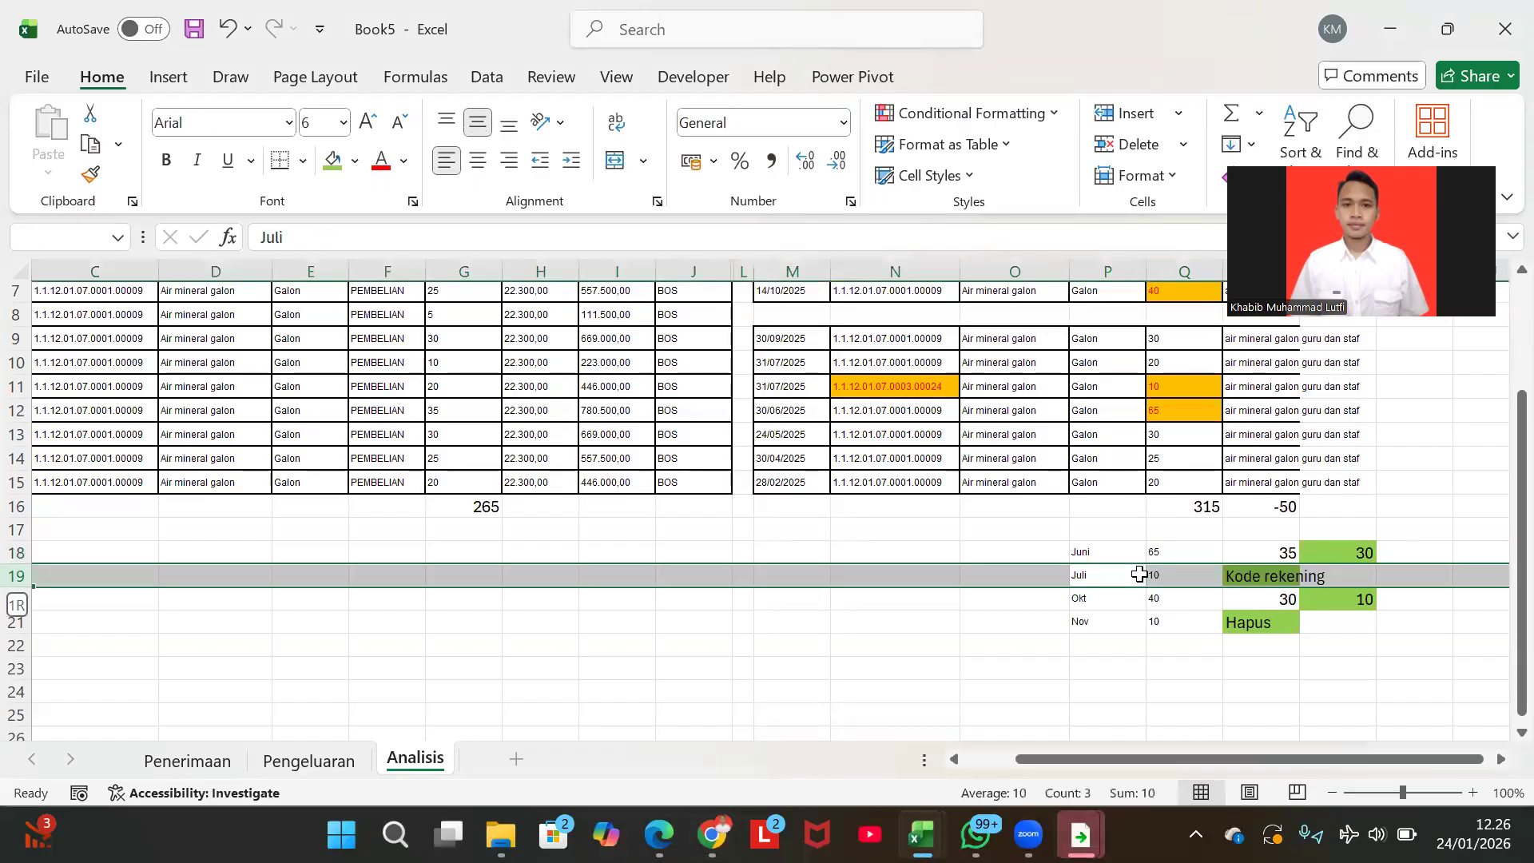
key("alt+Tab")
left_click(1011, 241)
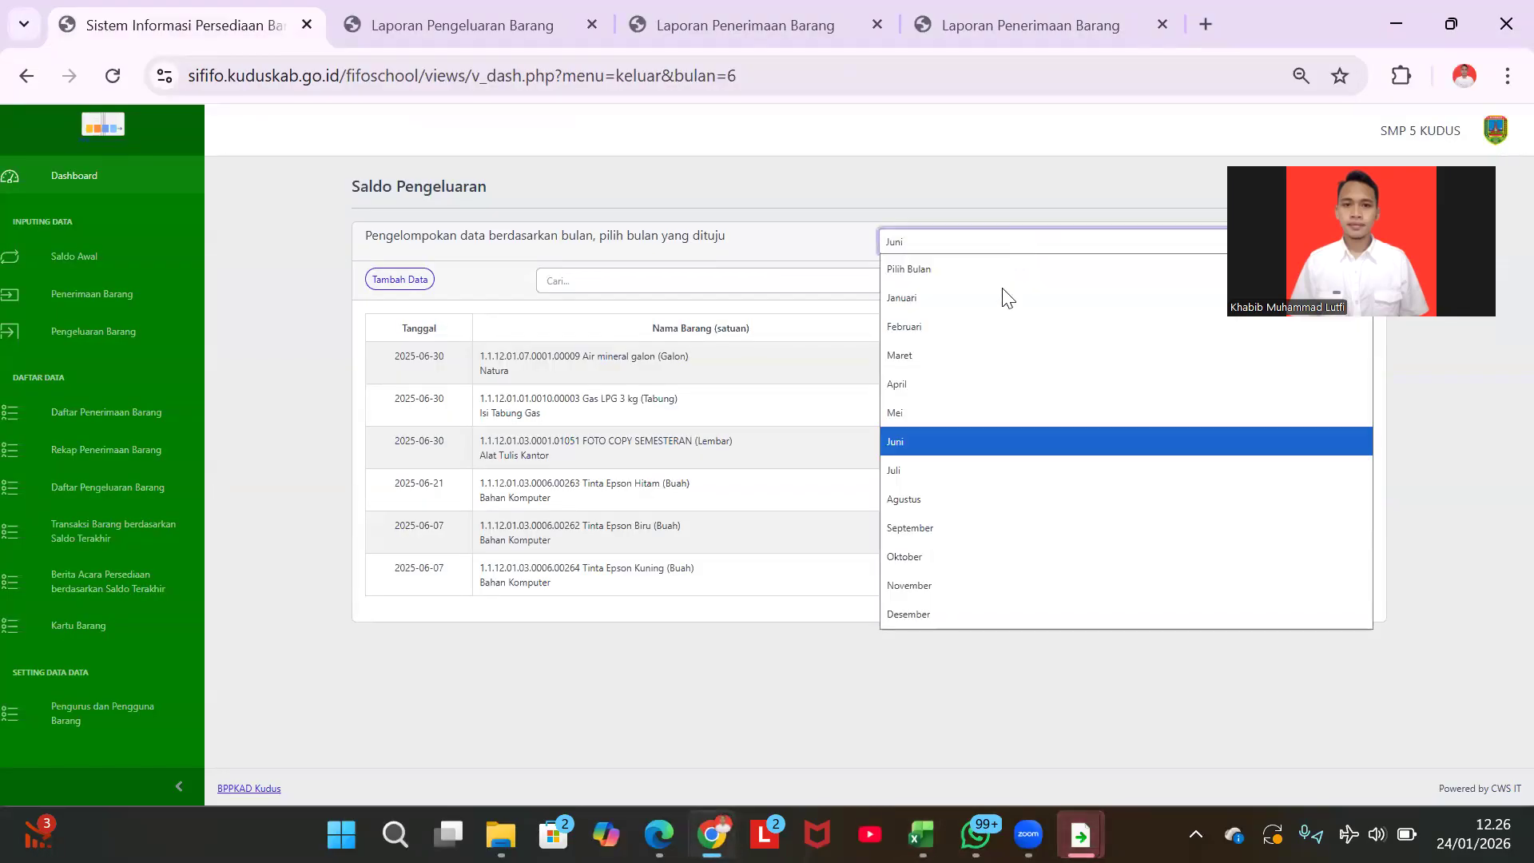
left_click(988, 465)
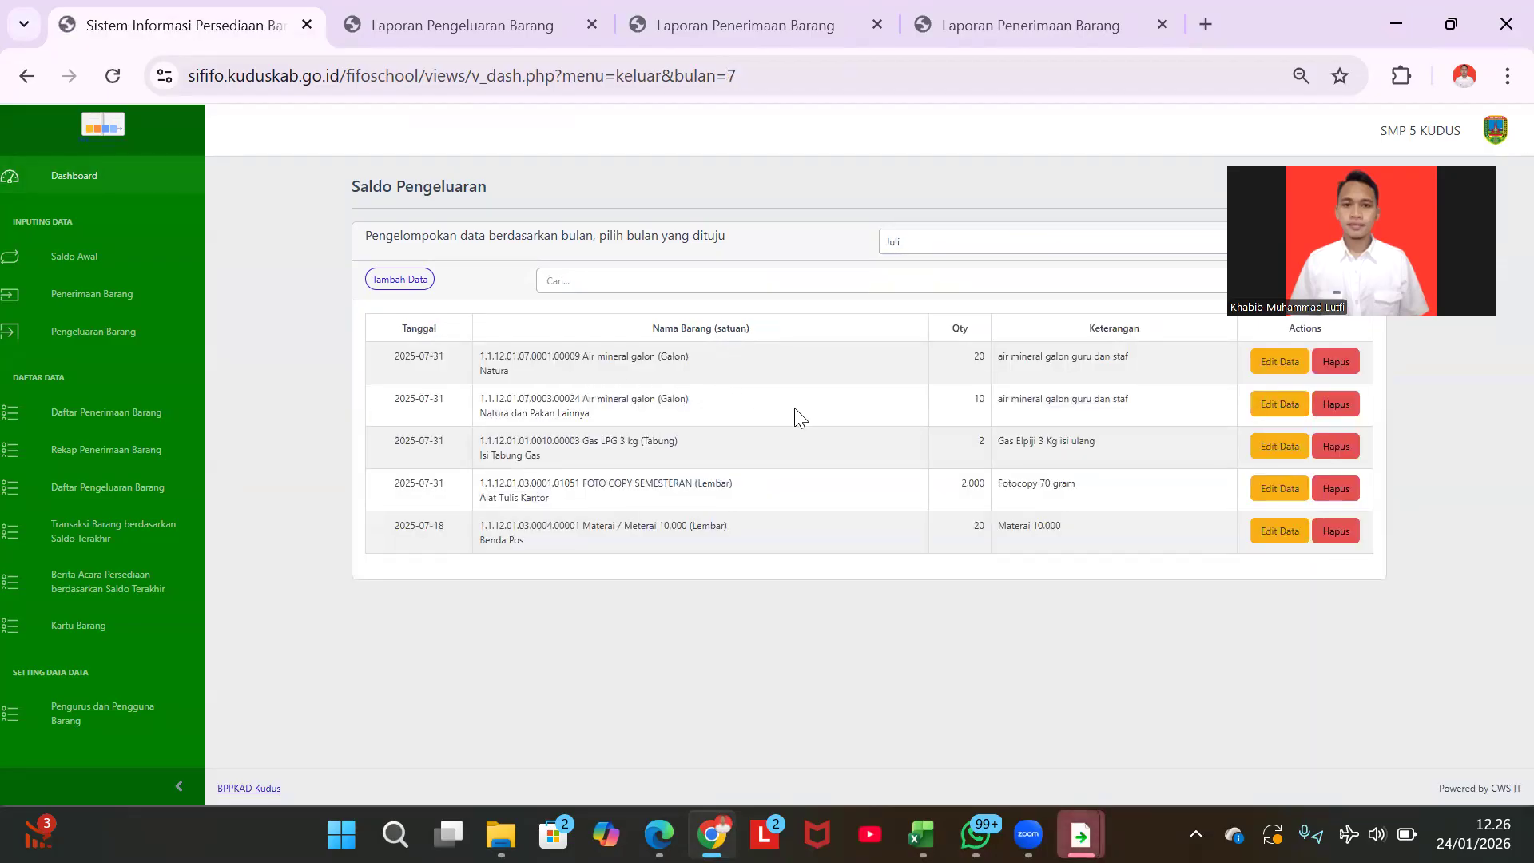
key("alt+Tab")
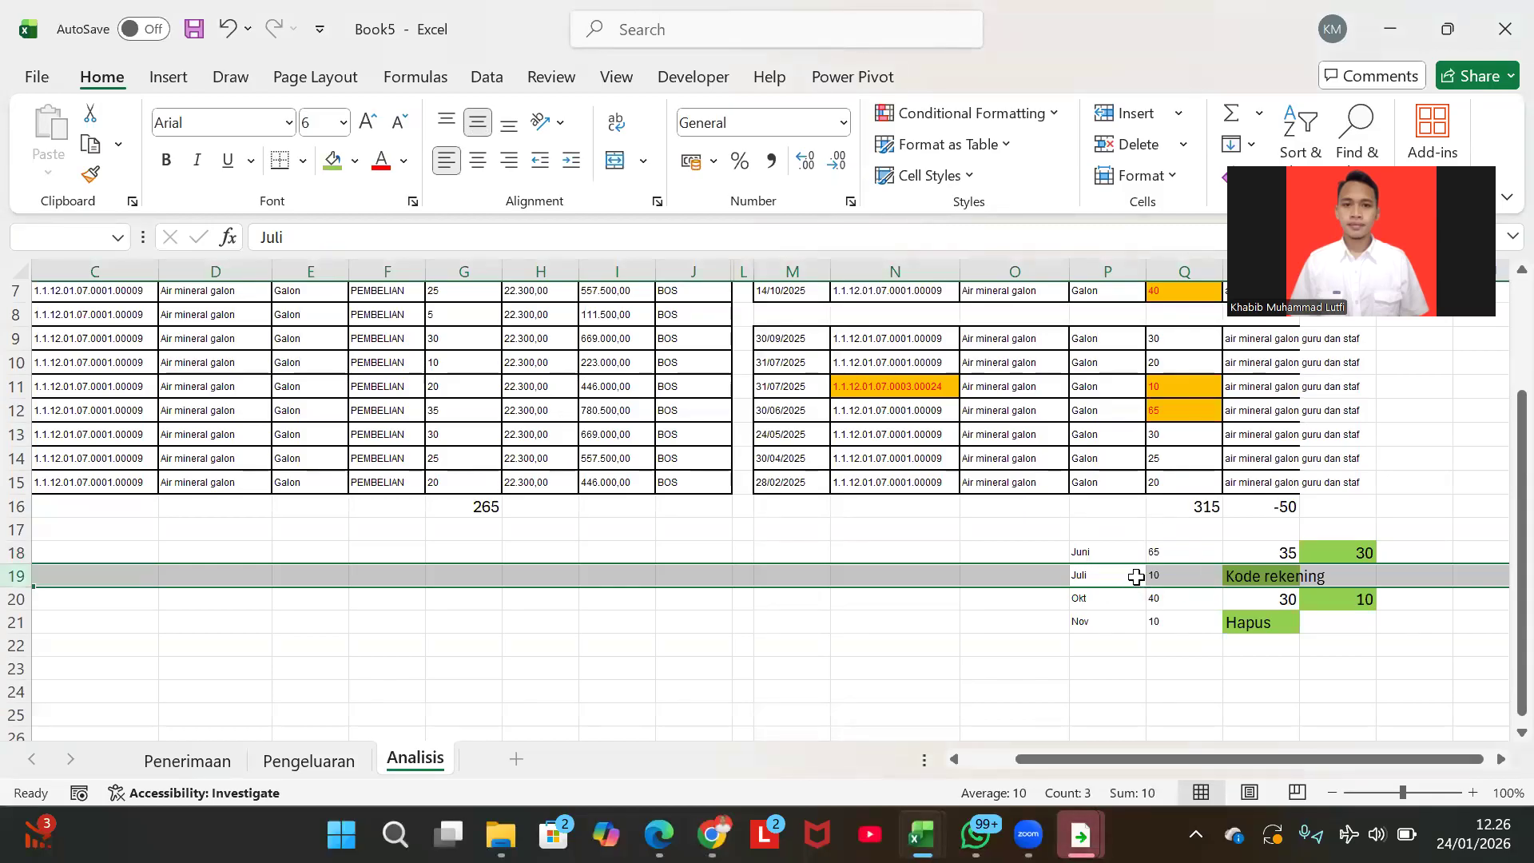
scroll(1065, 496, "up", 1)
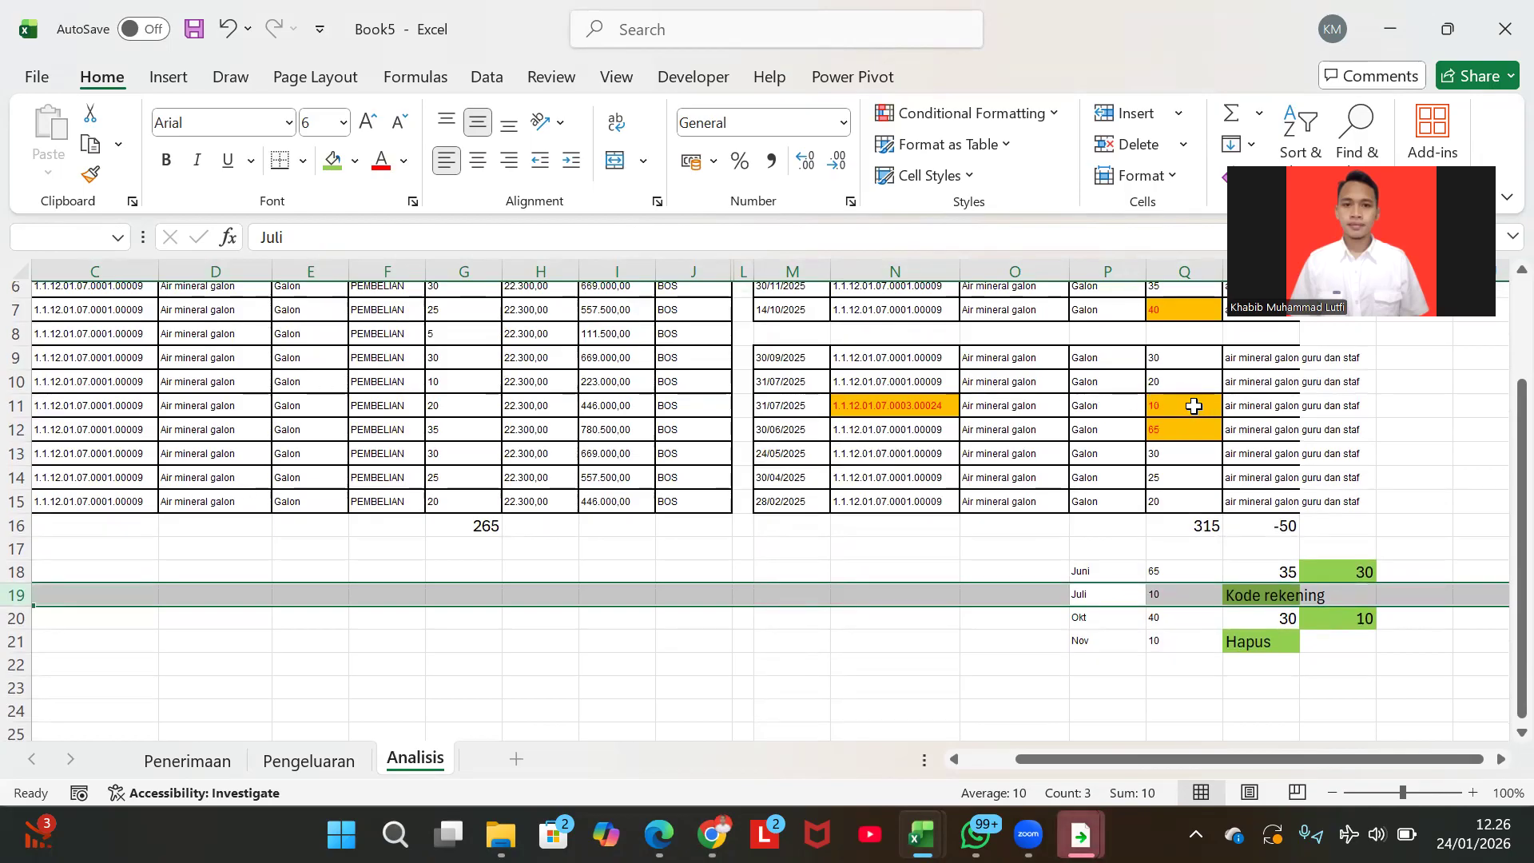
left_click(763, 405)
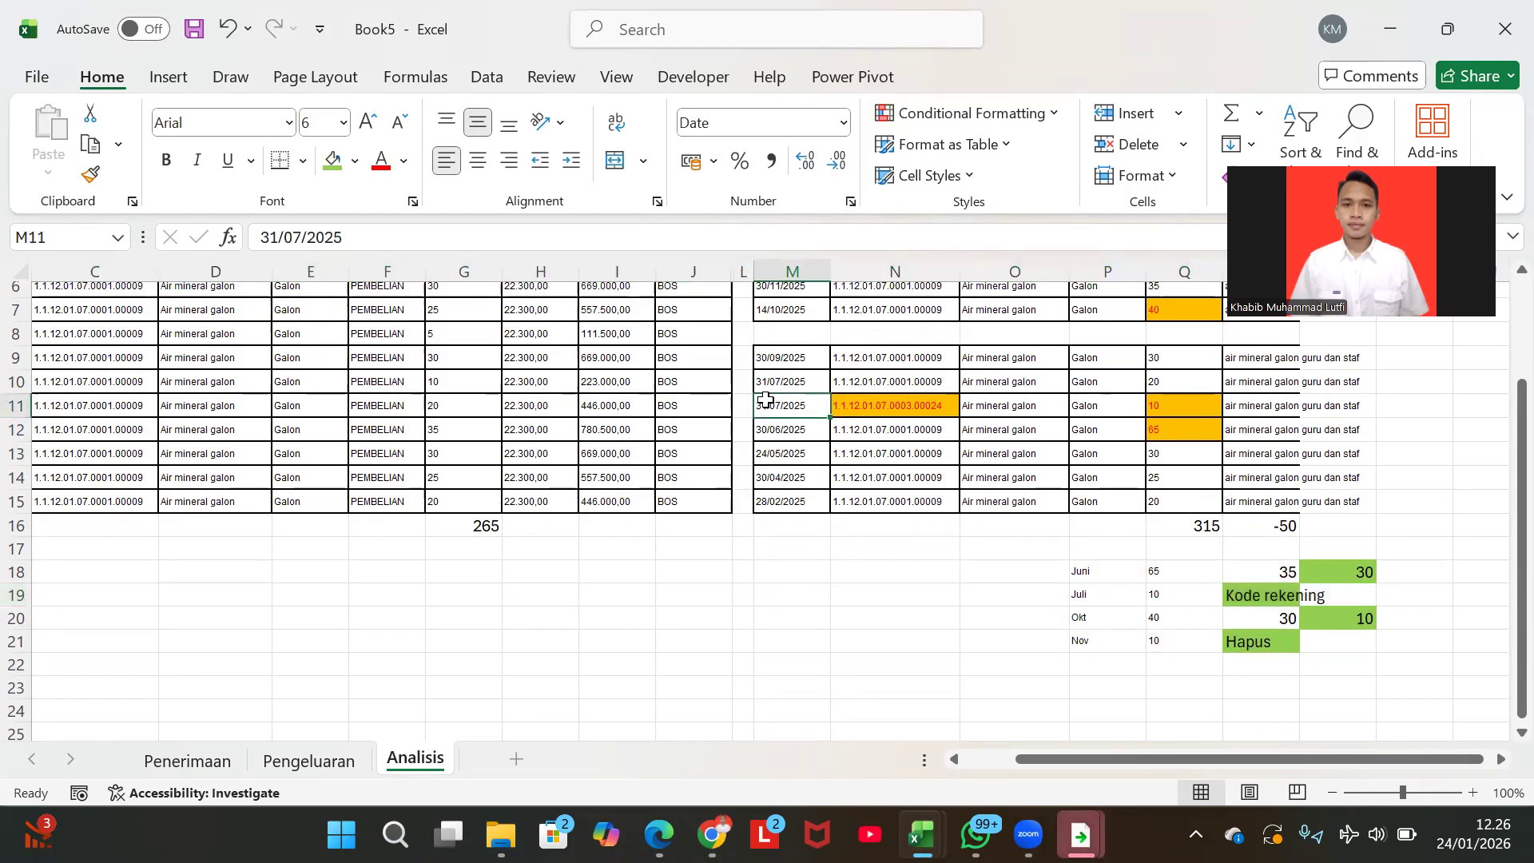
key("alt+Tab")
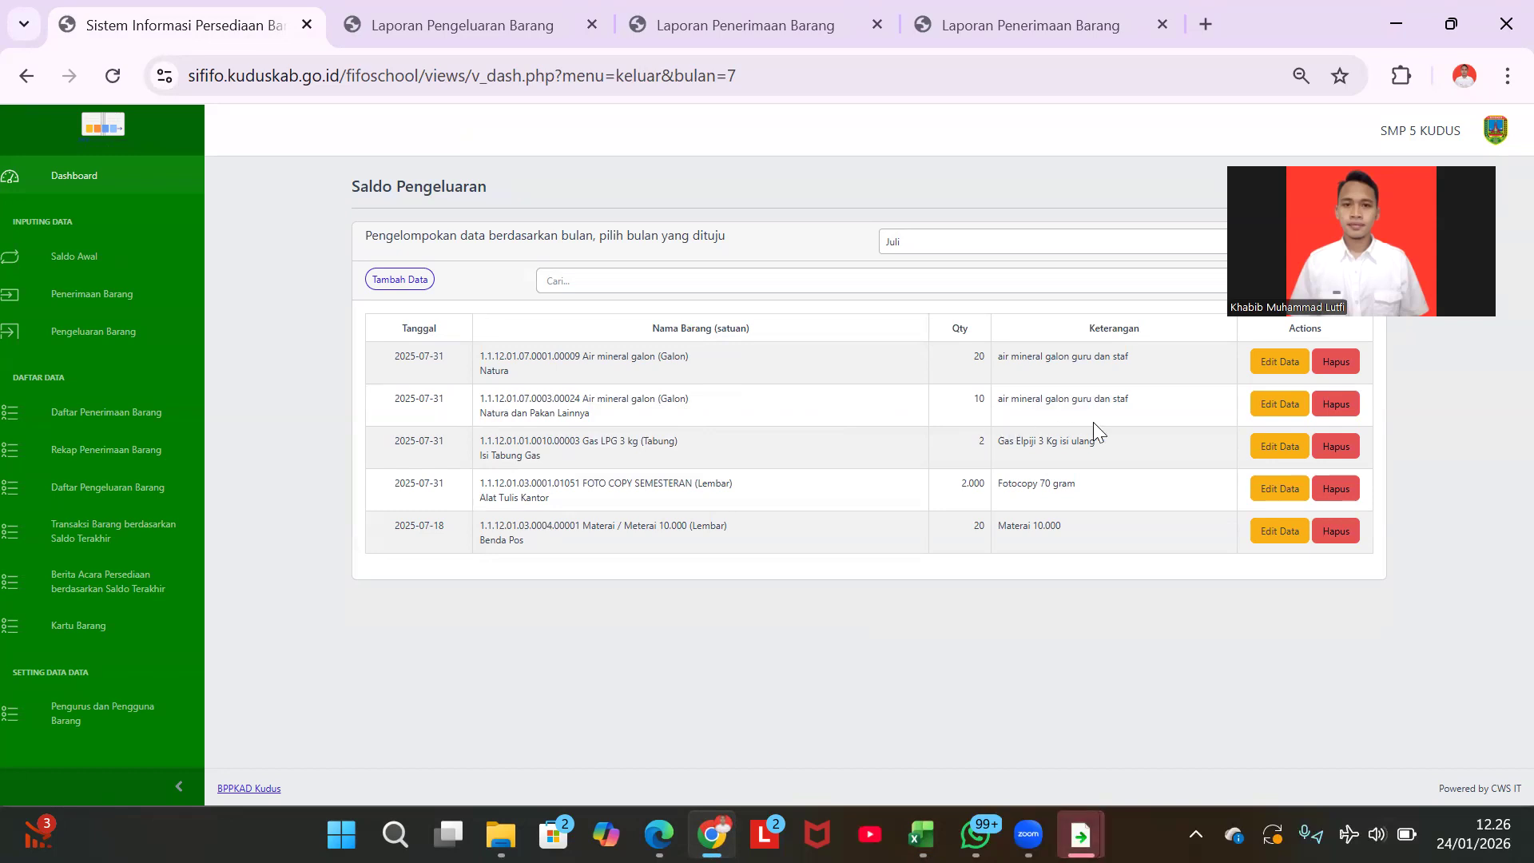
- Change the item of the 31 July issue coded 1.1.12.01.07.0003.00024 to Air mineral galon 1.1.12.01.07.0001.00009 by searching "galon", and save it
left_click(1288, 406)
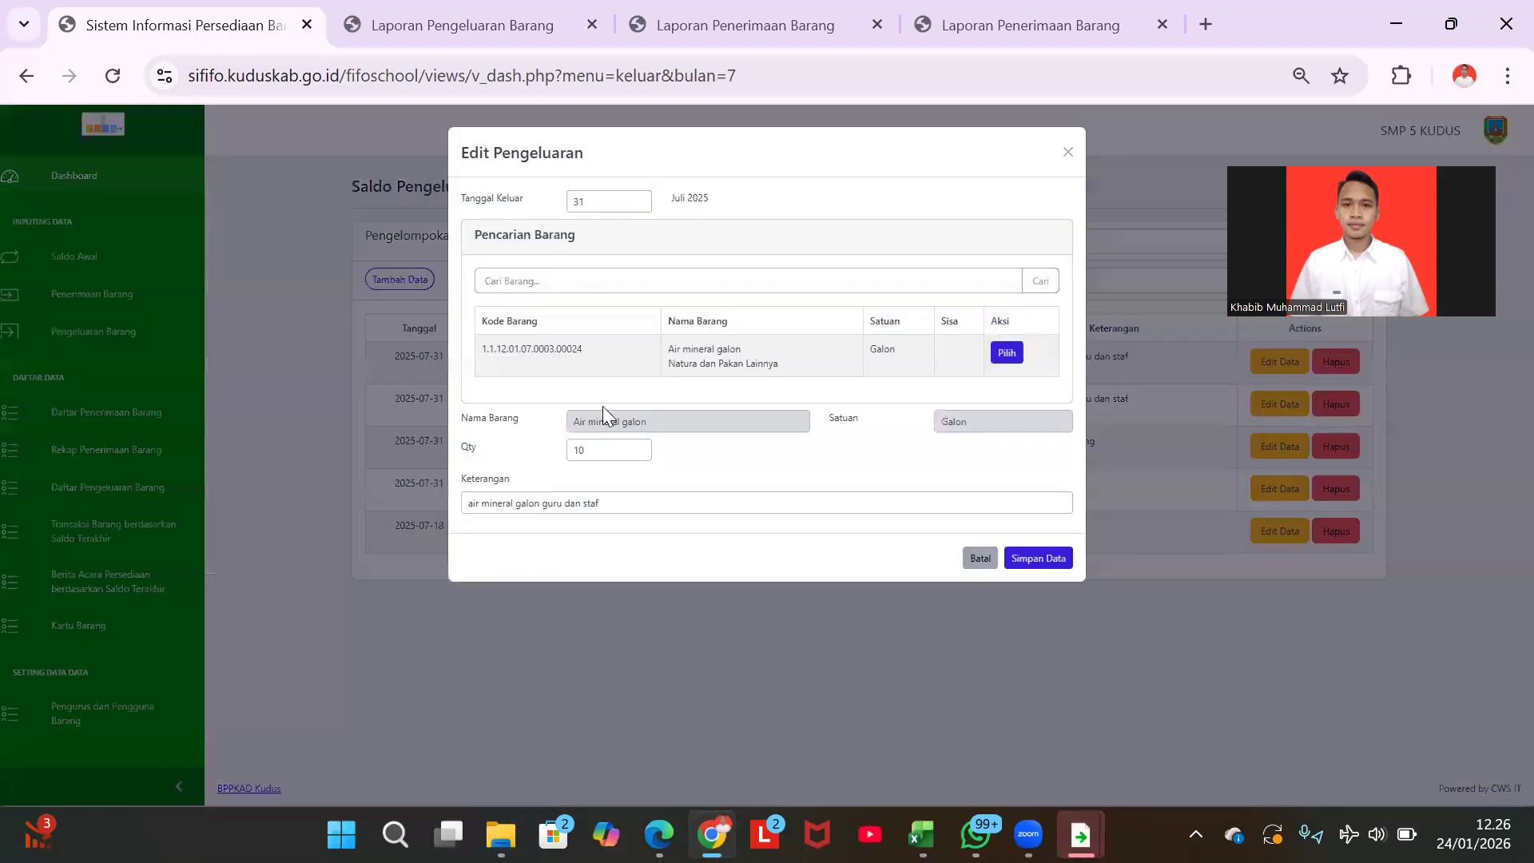
left_click(645, 277)
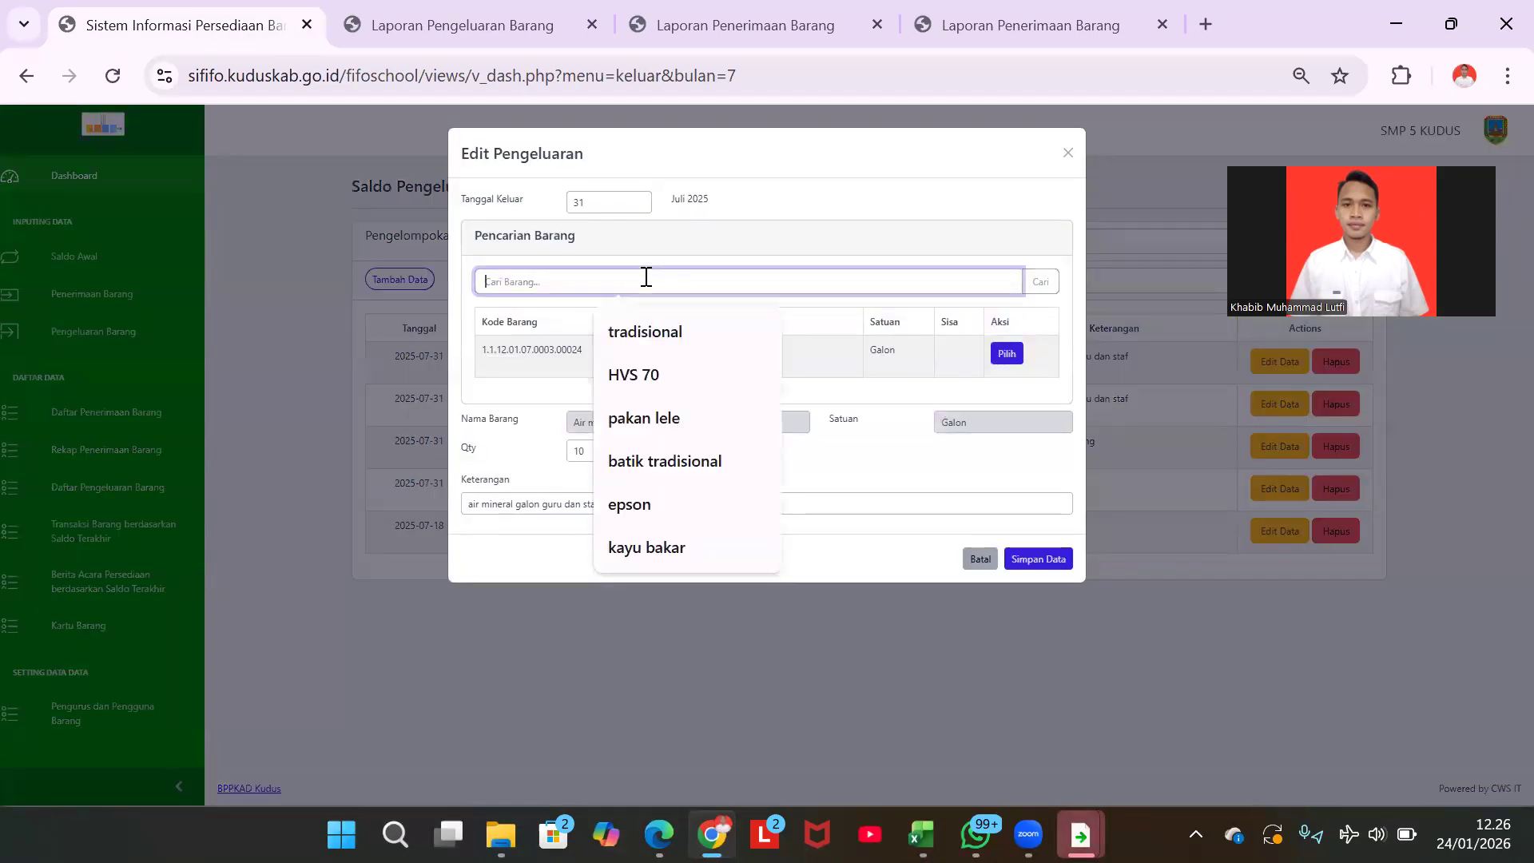
type("galon")
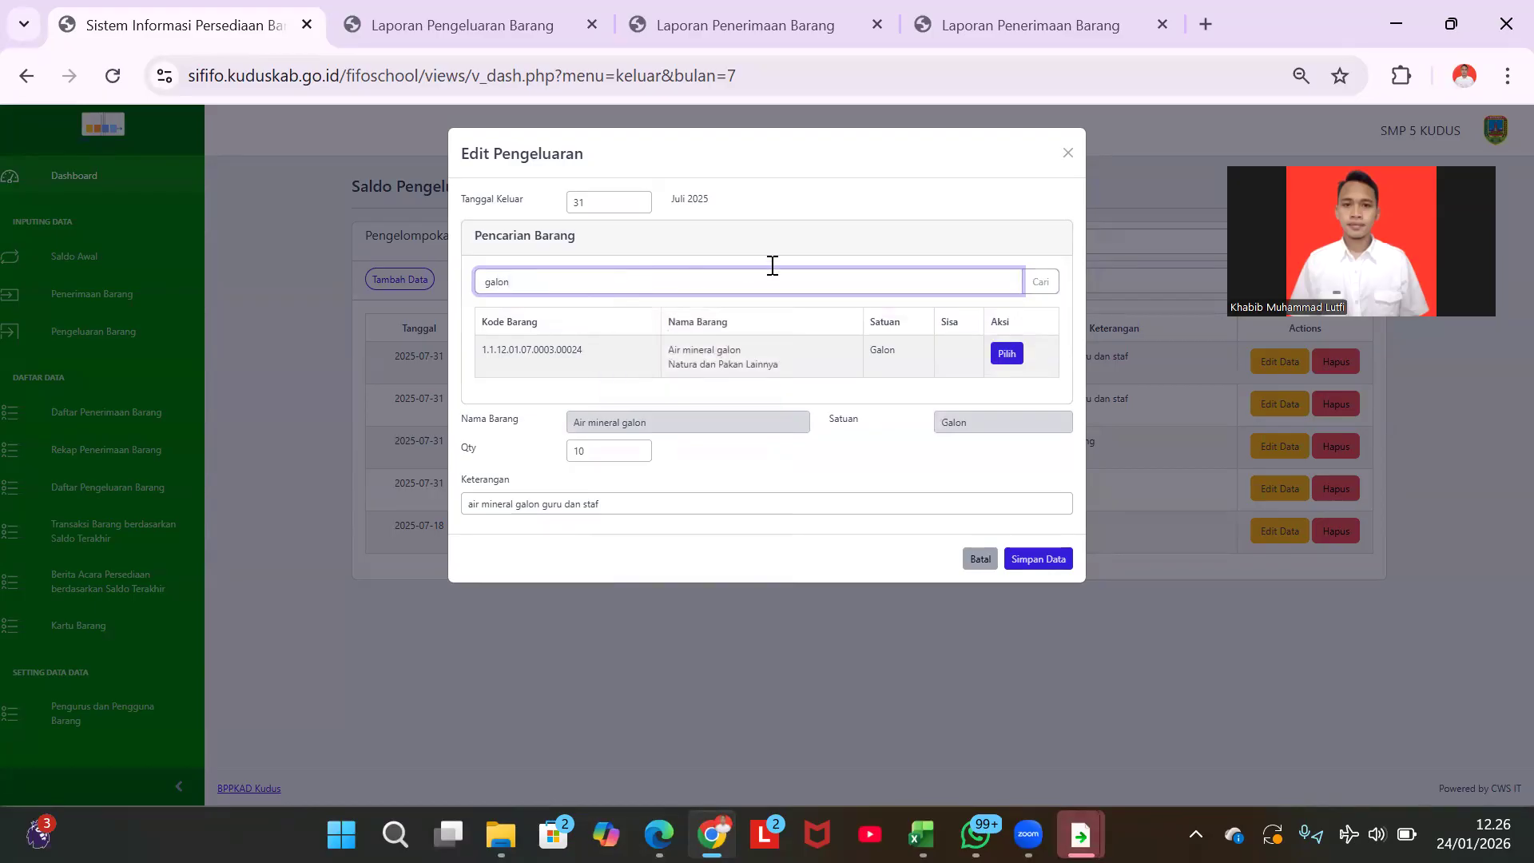
left_click(1041, 282)
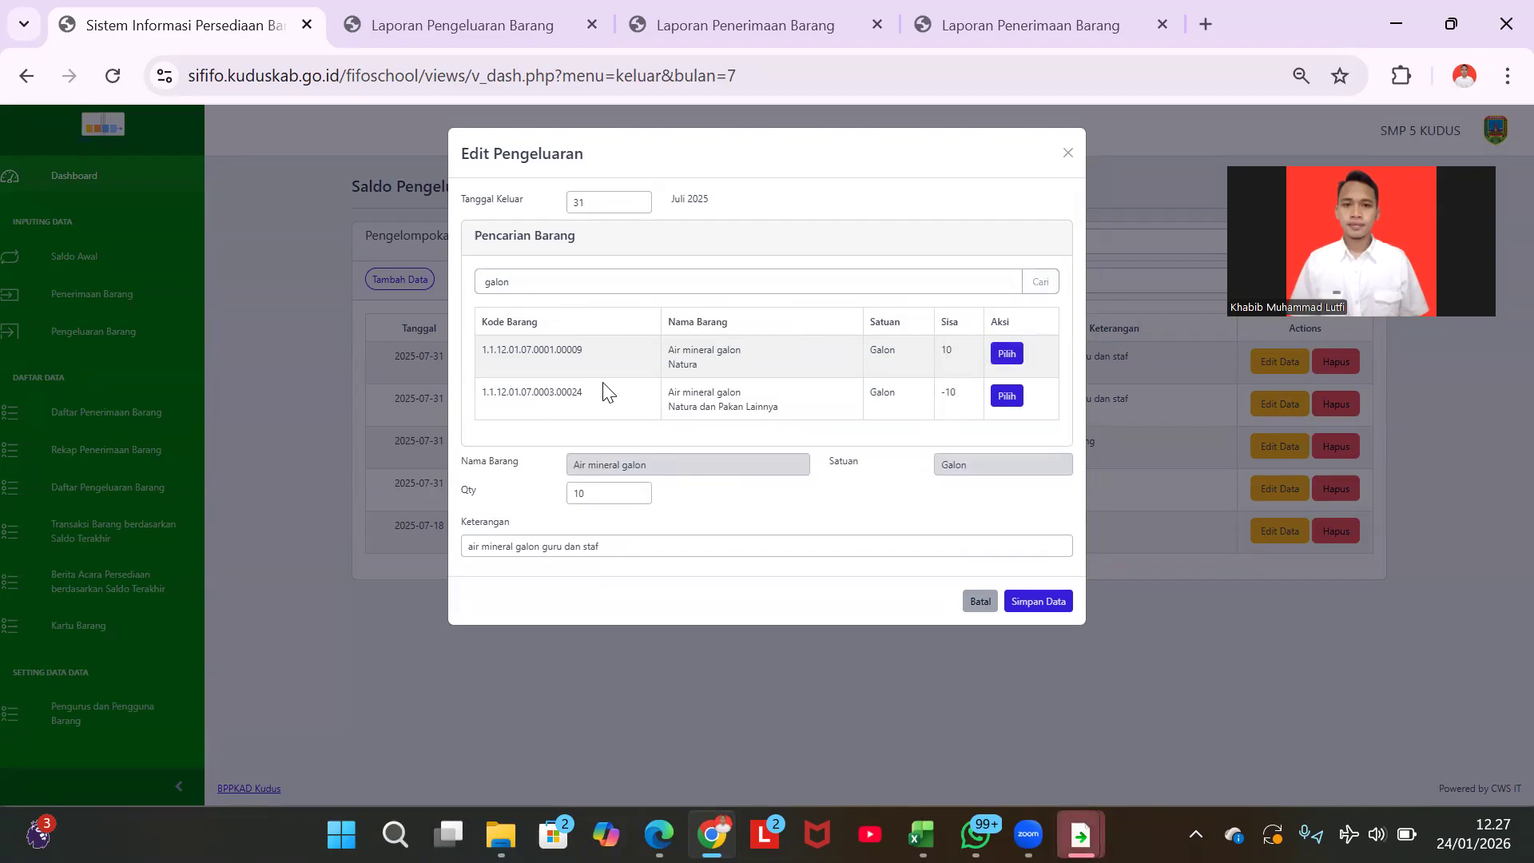
left_click(1007, 354)
left_click(1061, 559)
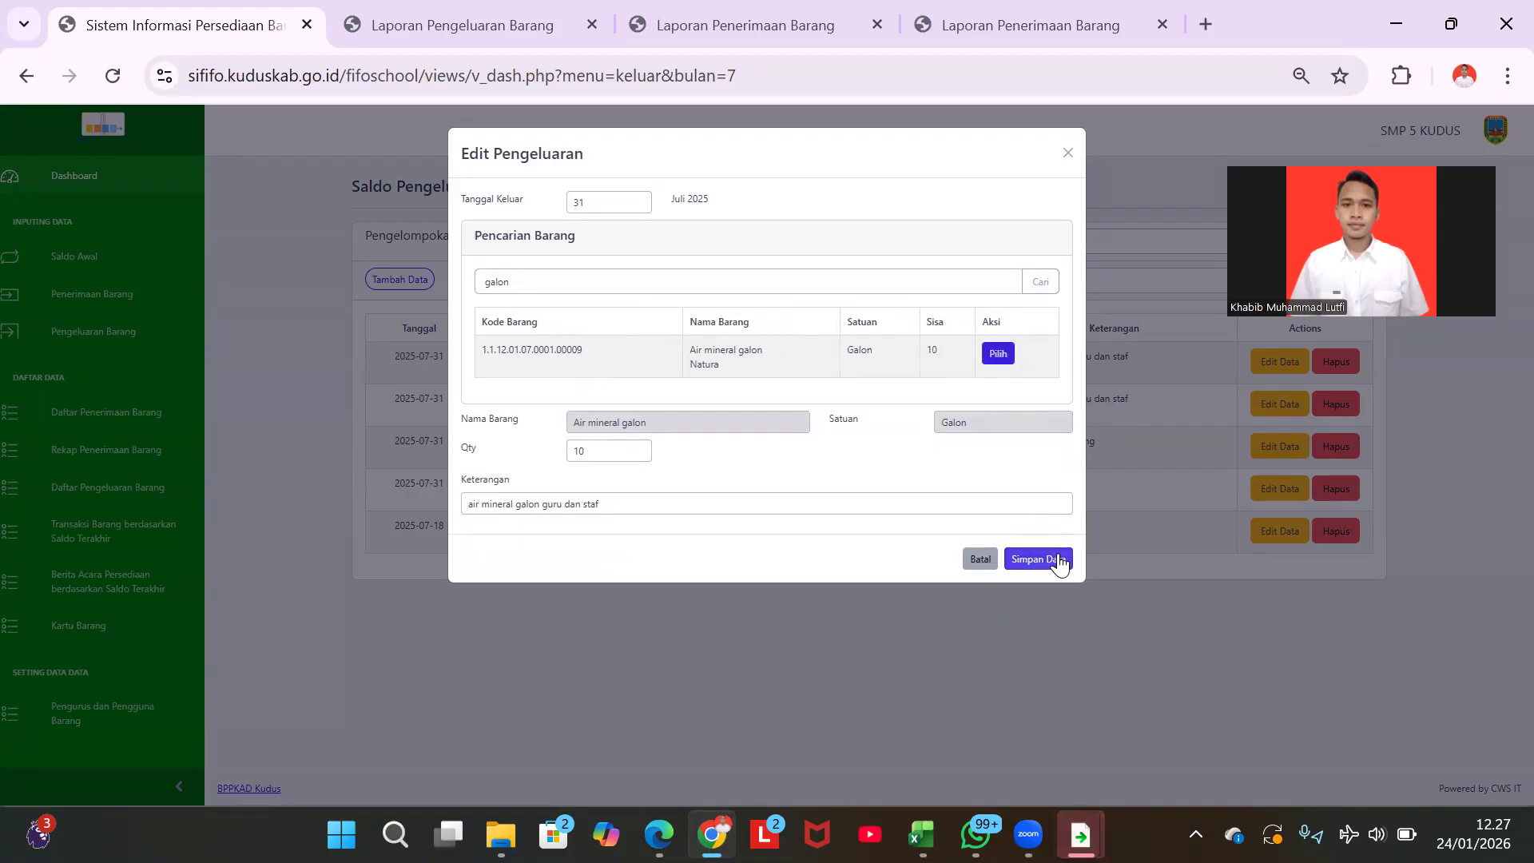
left_click(974, 230)
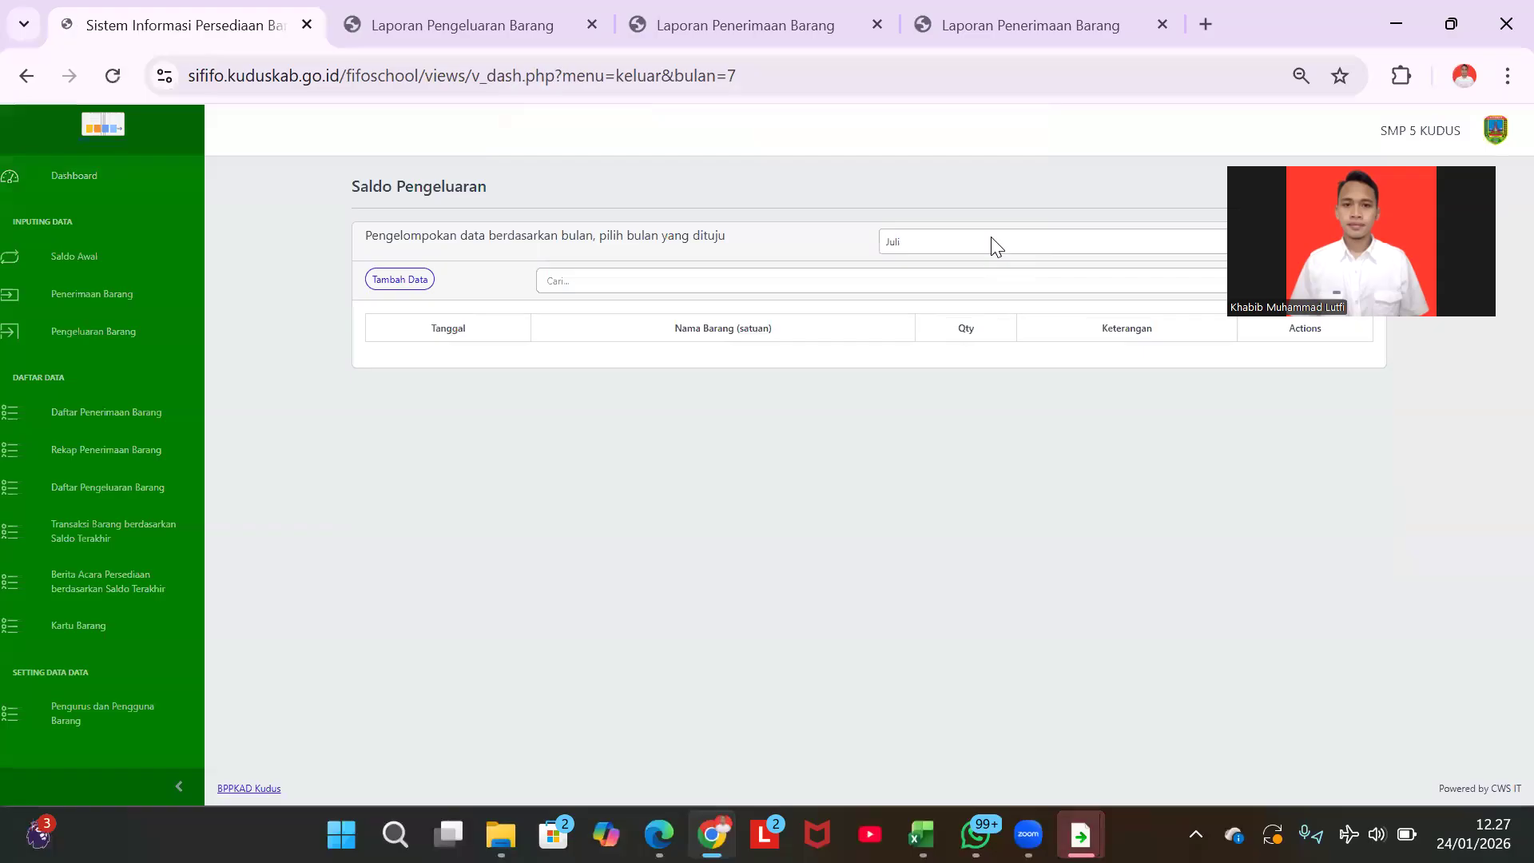
- Switch back to Excel and check the October row of the correction summary
key("alt+Tab")
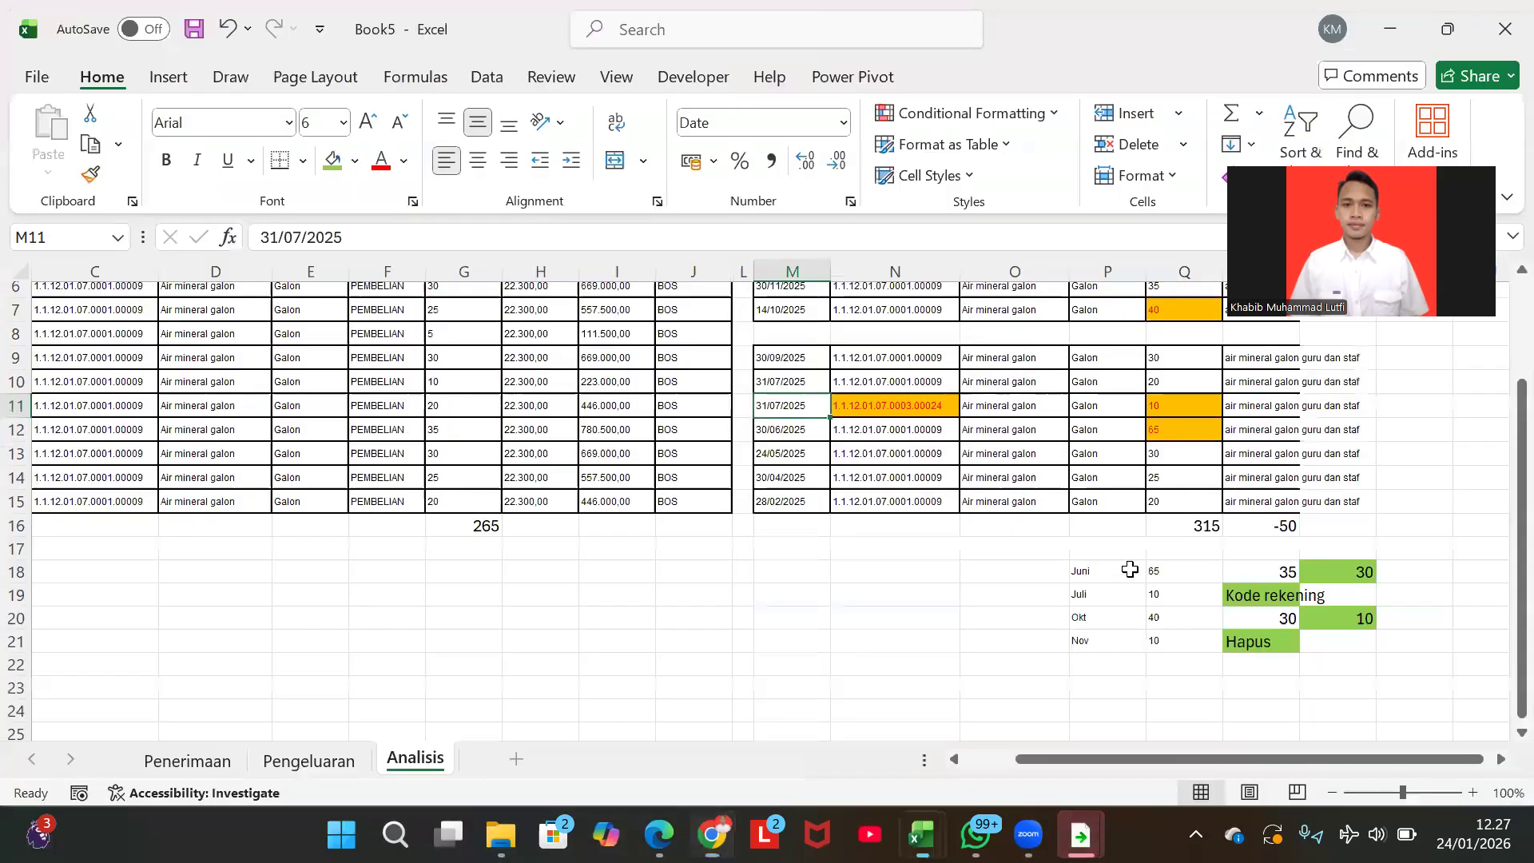
left_click(1119, 625)
key("shift+space")
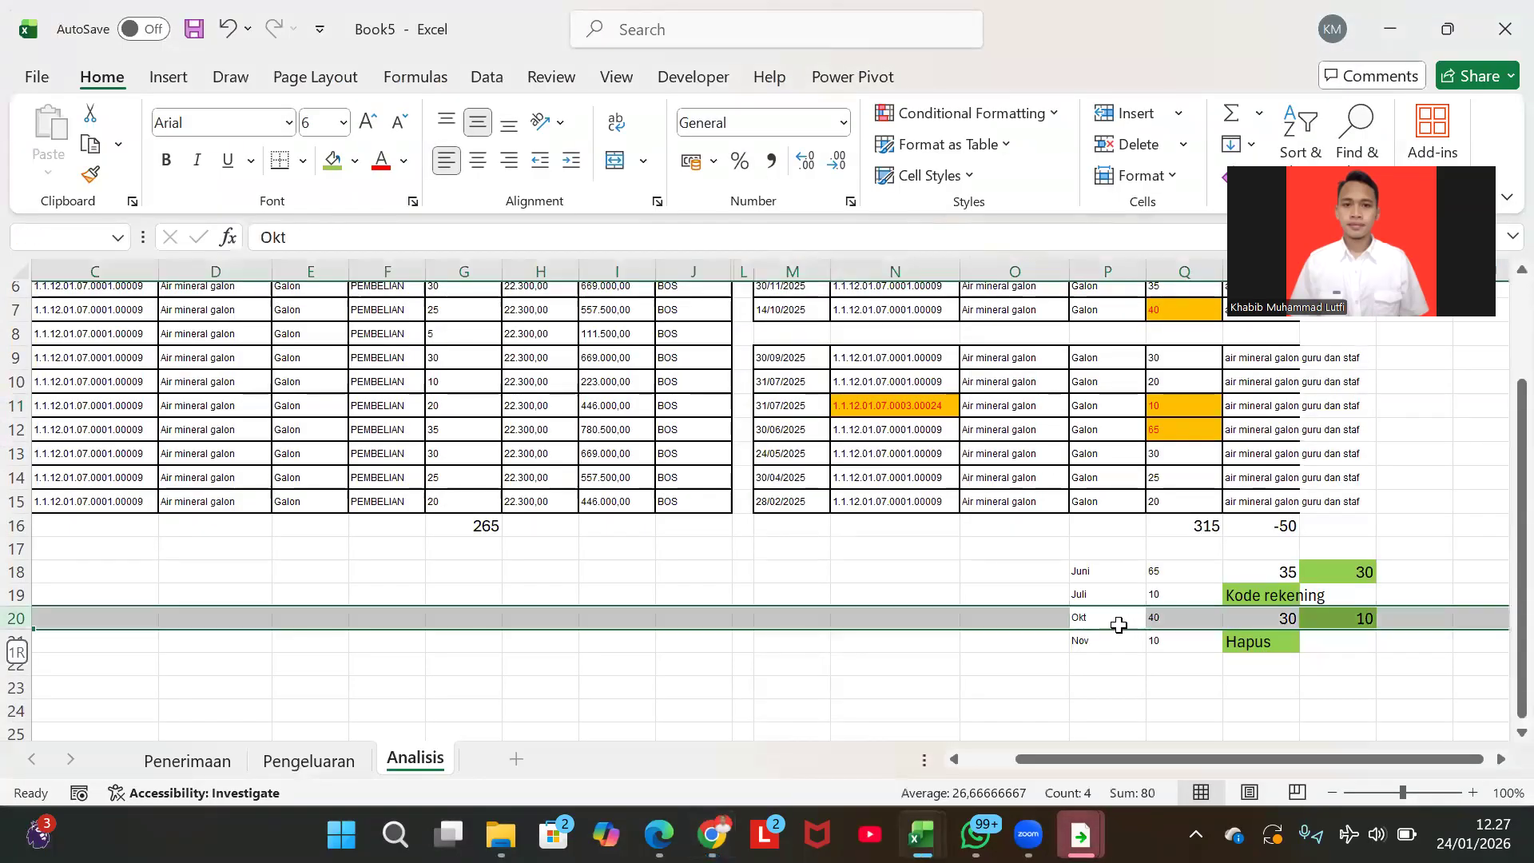
scroll(1111, 610, "up", 1)
scroll(1110, 611, "up", 1)
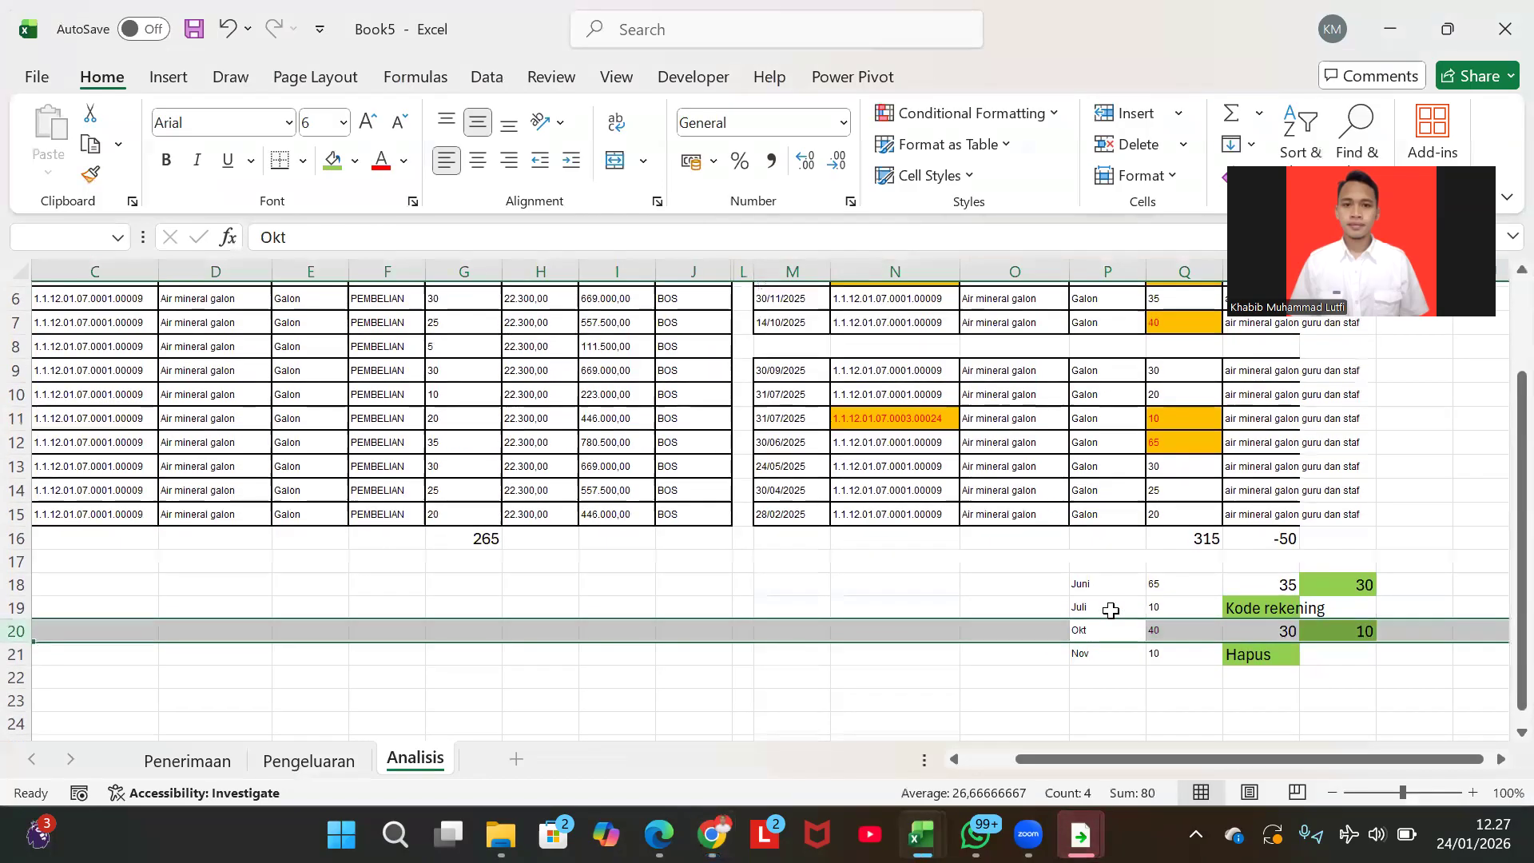
left_click(1264, 632)
- Add the headings Penerimaan in R17 and Pengeluaran in Q17 above the correction summary
left_click(1227, 568)
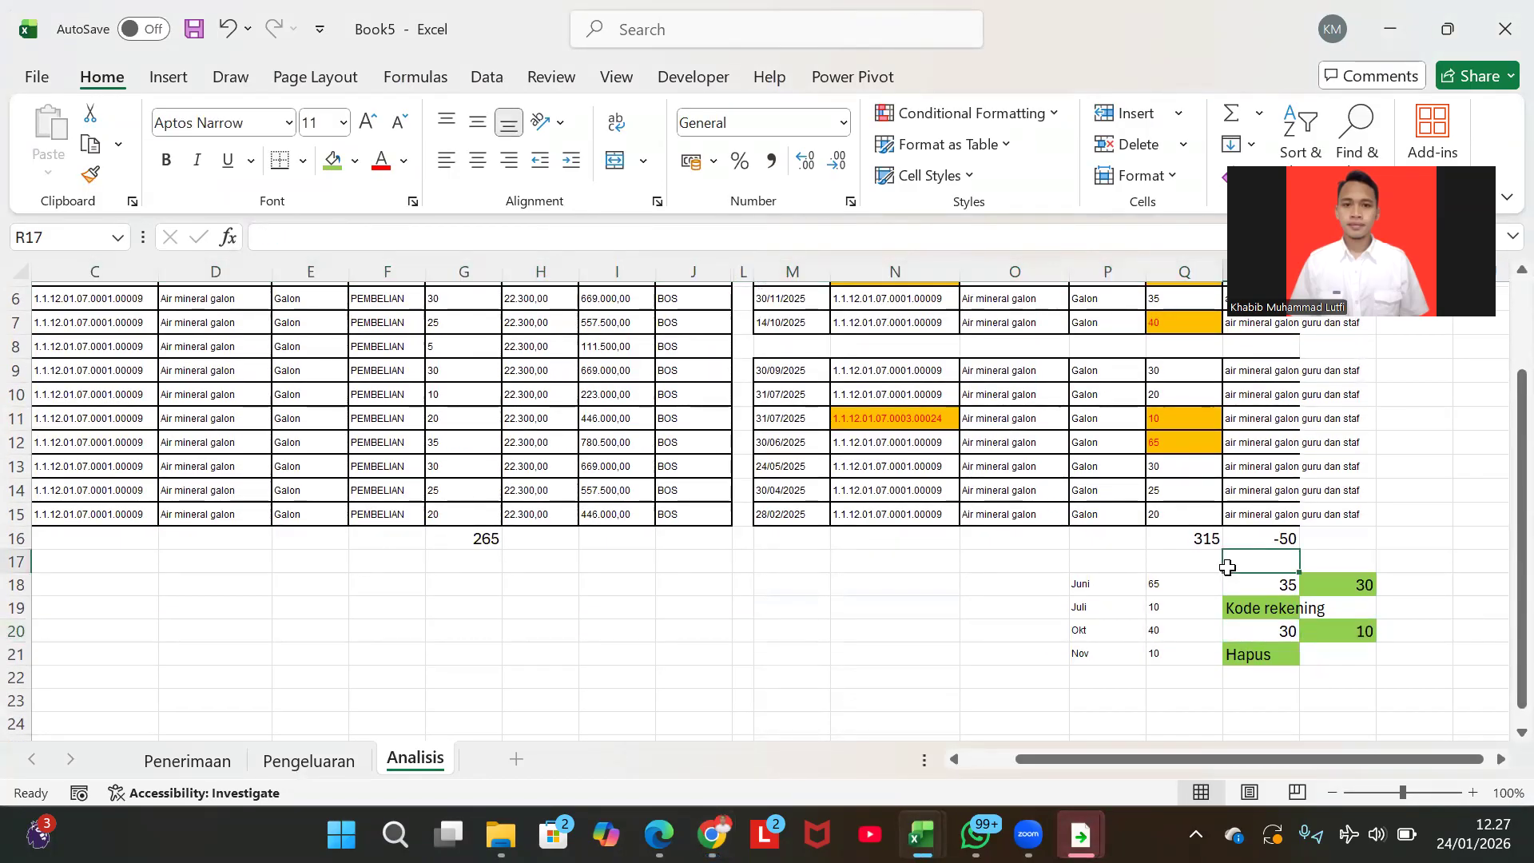
type("Penerimaan")
key("Left")
key("Left")
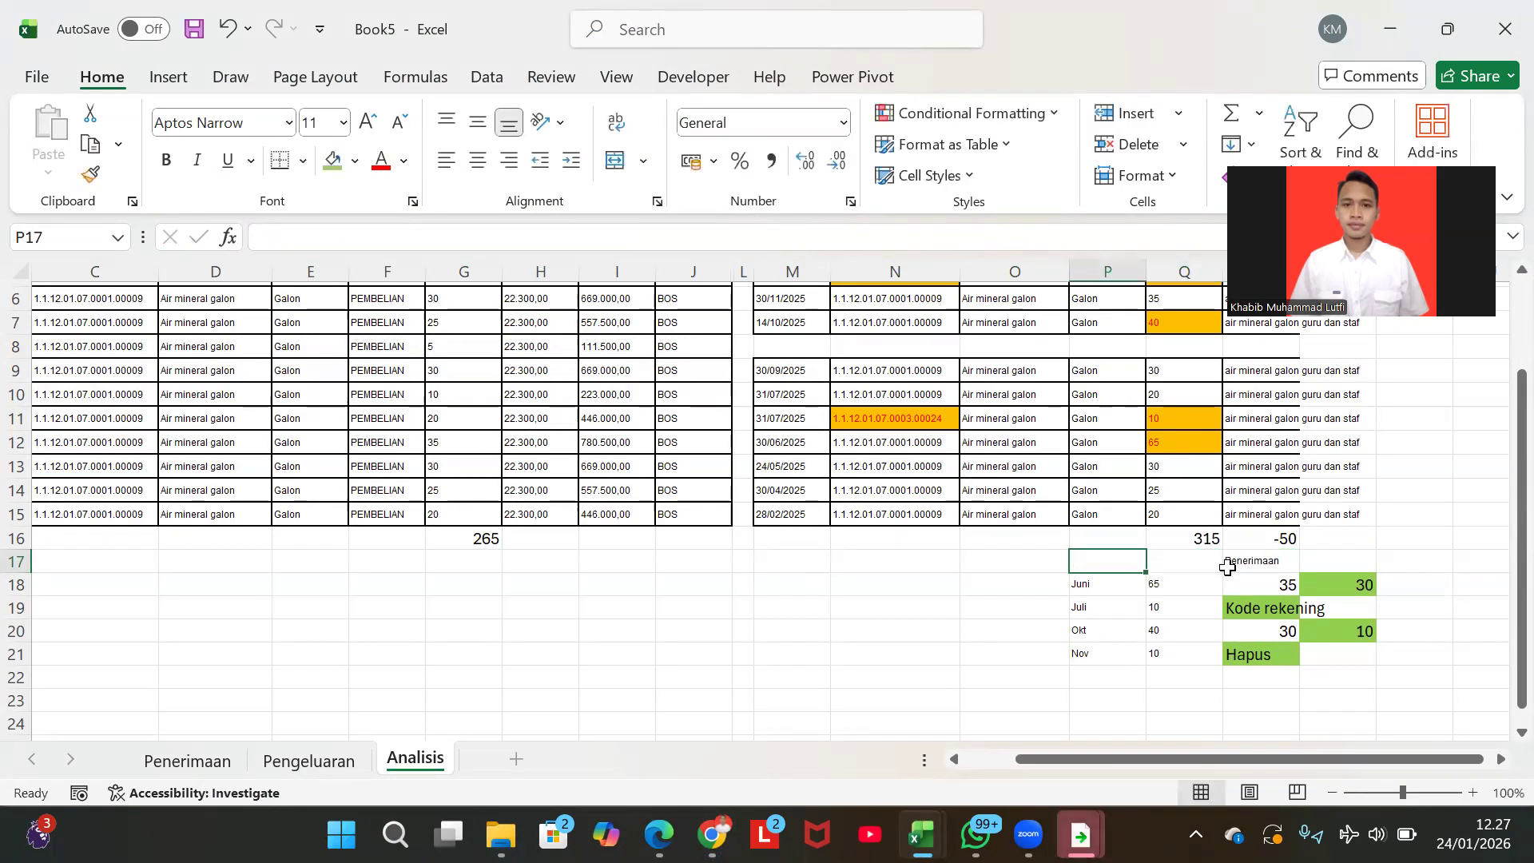
key("Right")
type("Pengeluaran")
key("Return")
- Fit the widths of columns Q and R to their contents
left_click(1190, 562)
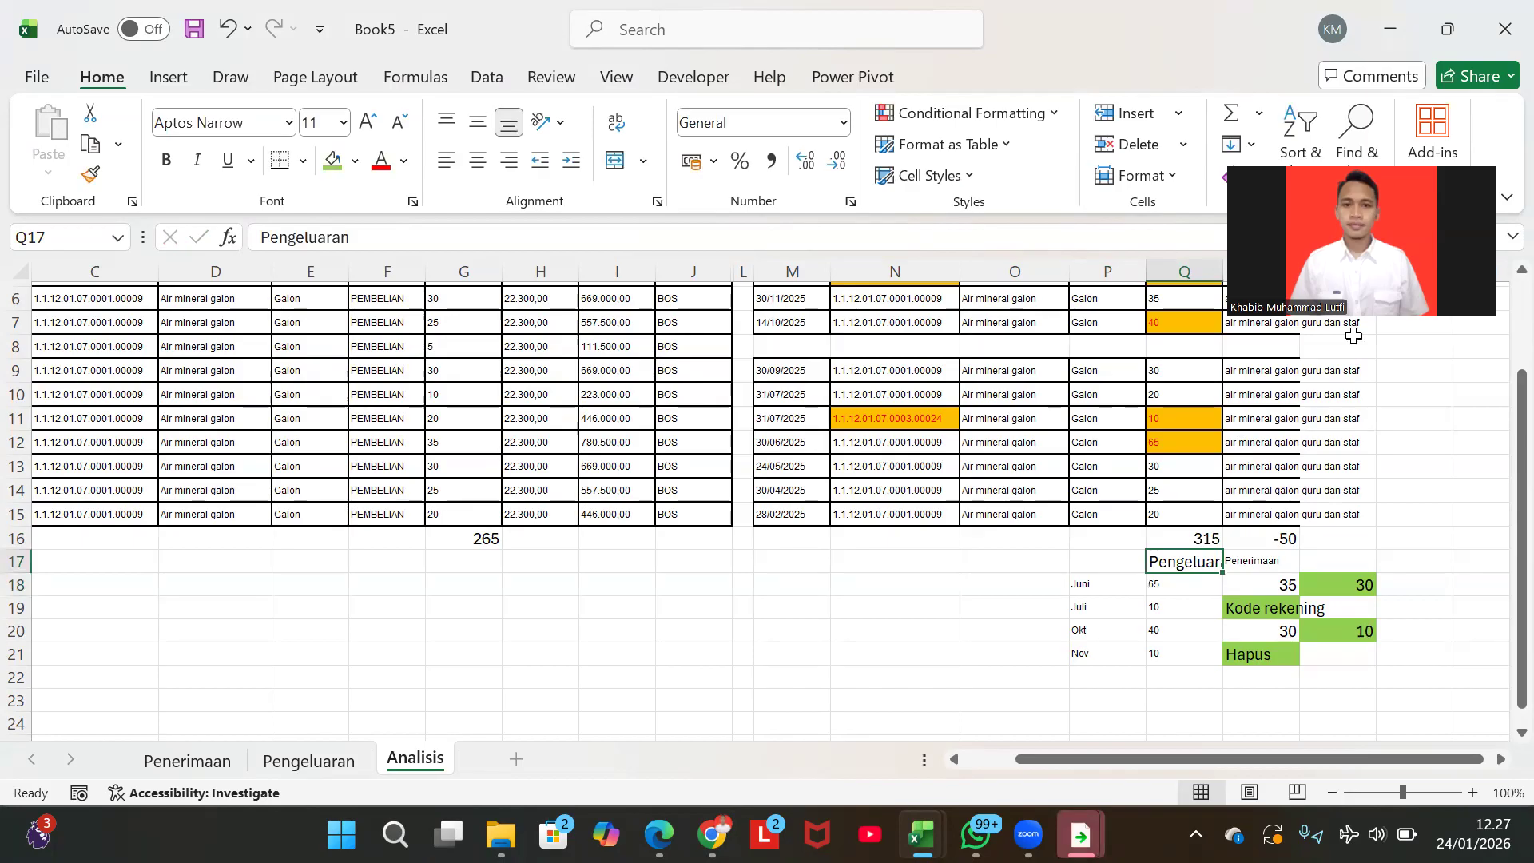
double_click(1222, 271)
left_click_drag(1395, 154, 1164, 129)
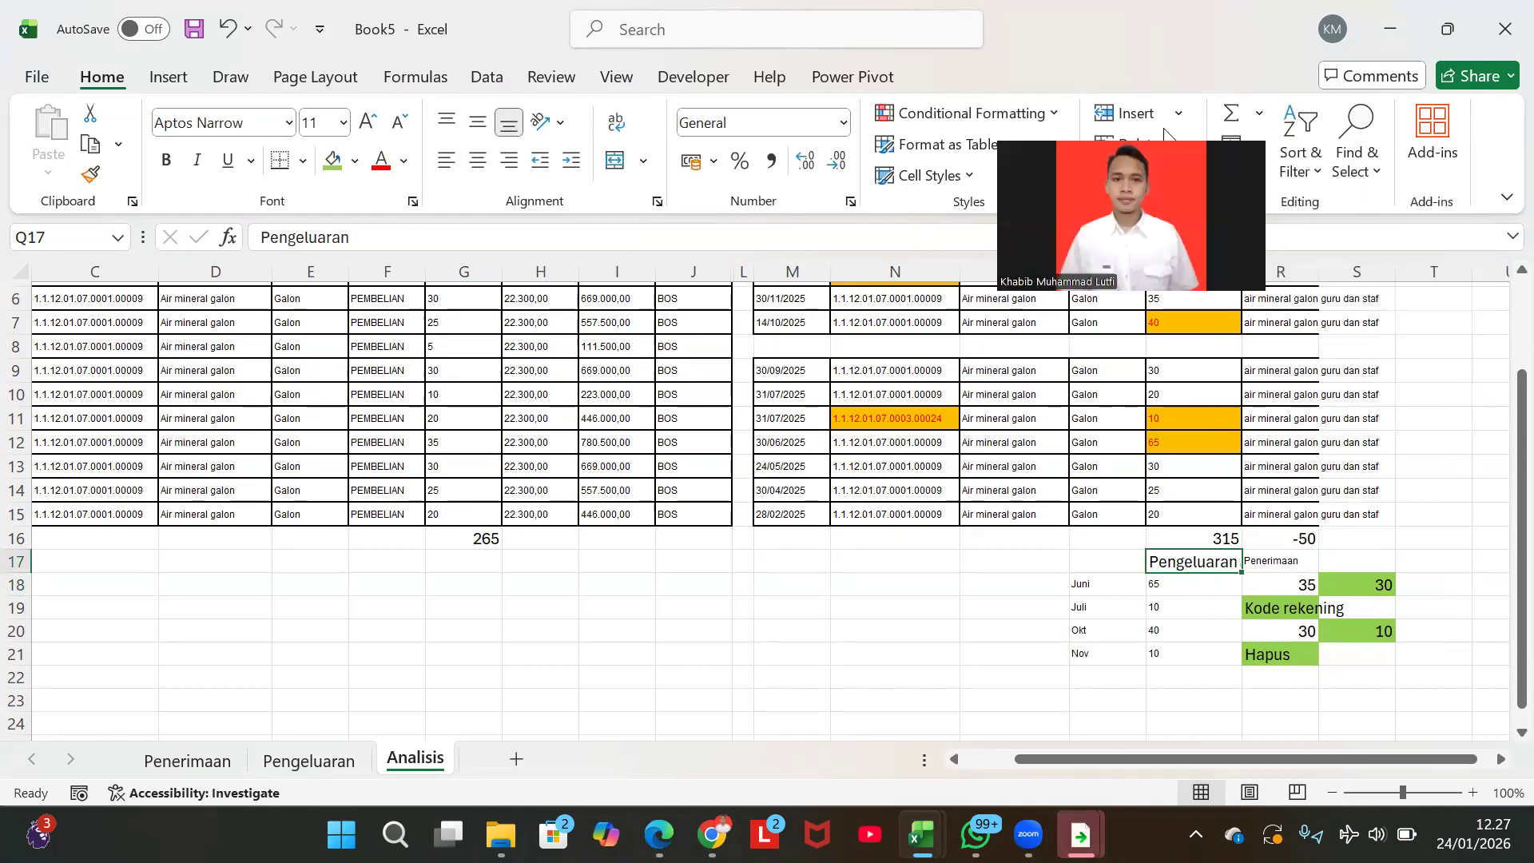
double_click(1321, 264)
scroll(1301, 620, "right", 1)
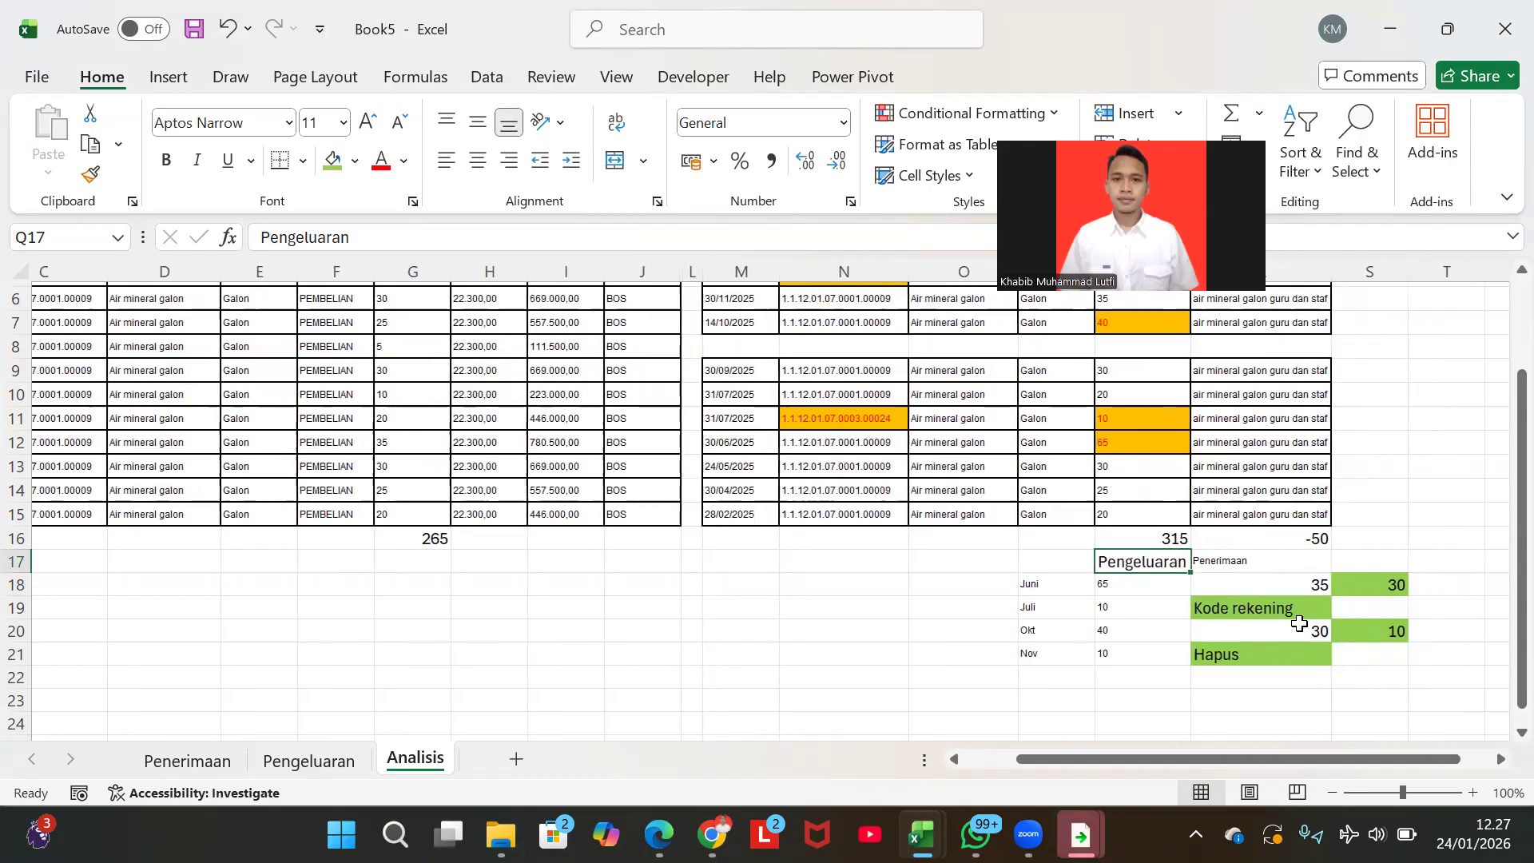
- Compare October's received and issued quantities in the summary, and list the Oktober issues on the Saldo Pengeluaran page
left_click(1255, 629)
left_click(1126, 629)
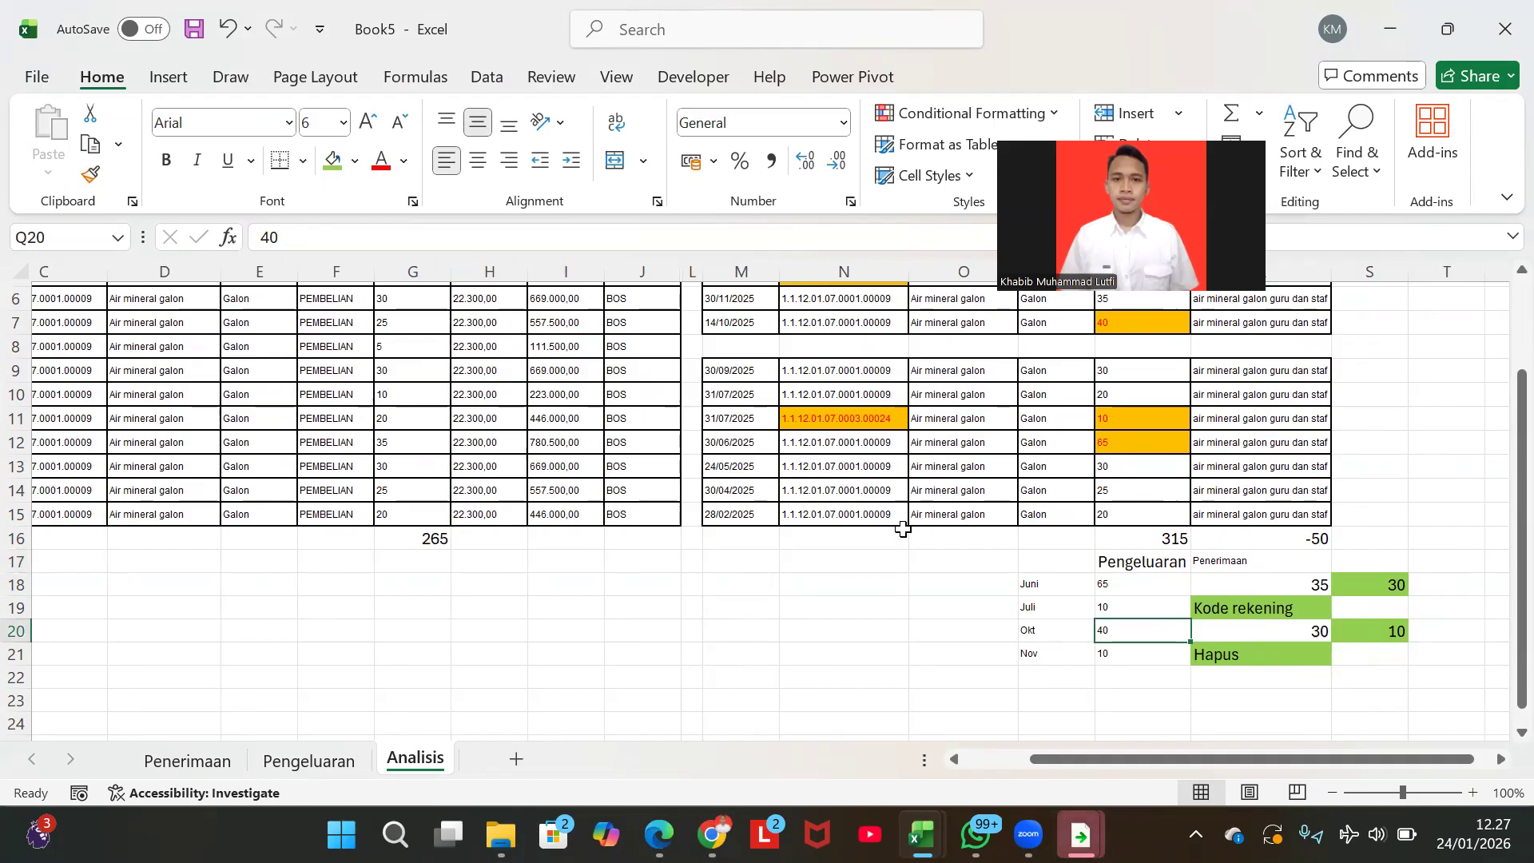
key("alt+Tab")
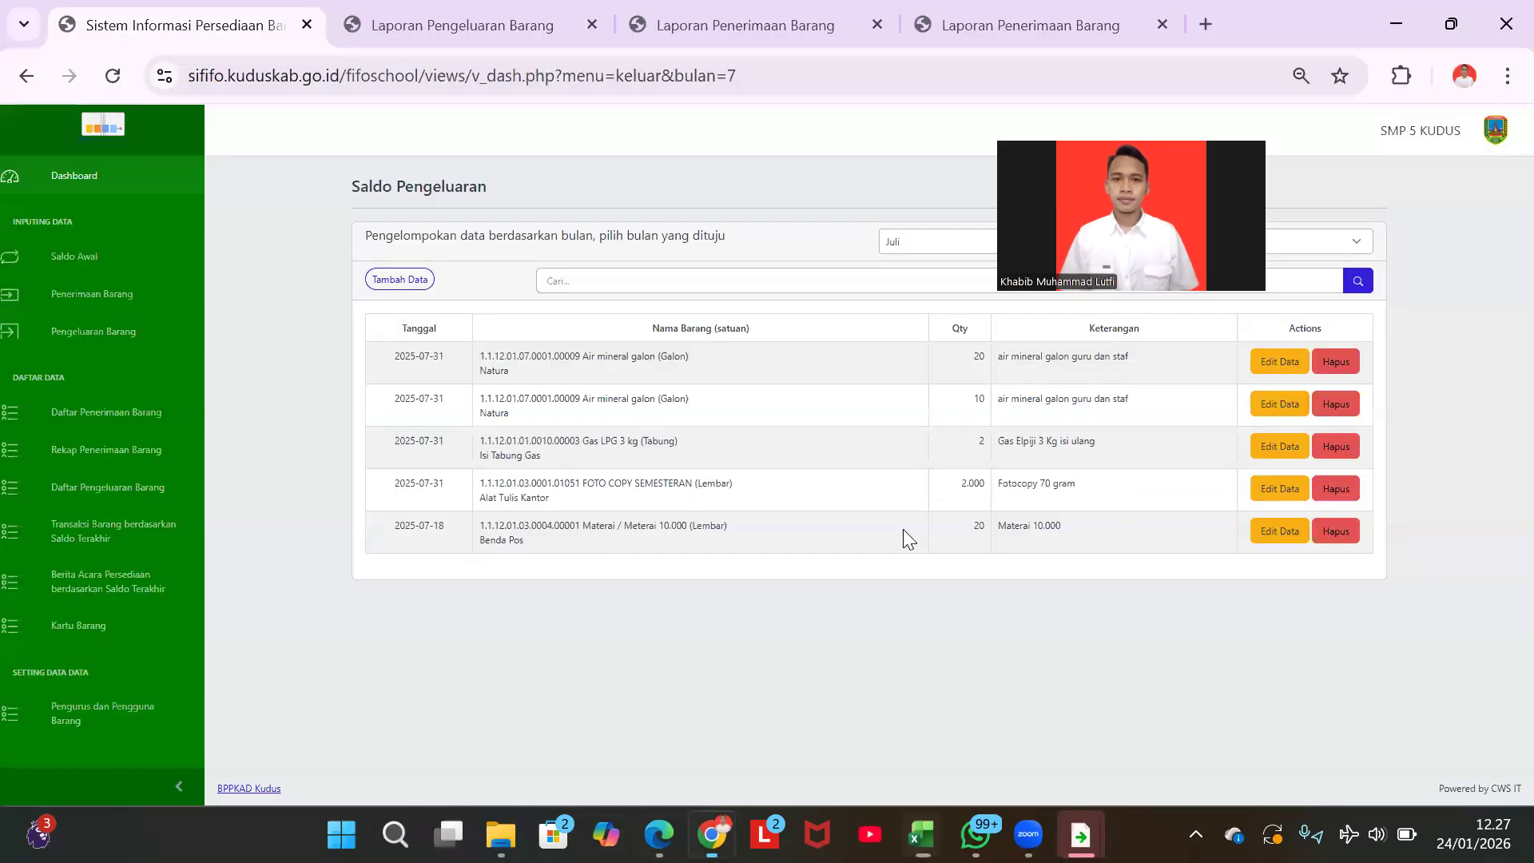
left_click(908, 247)
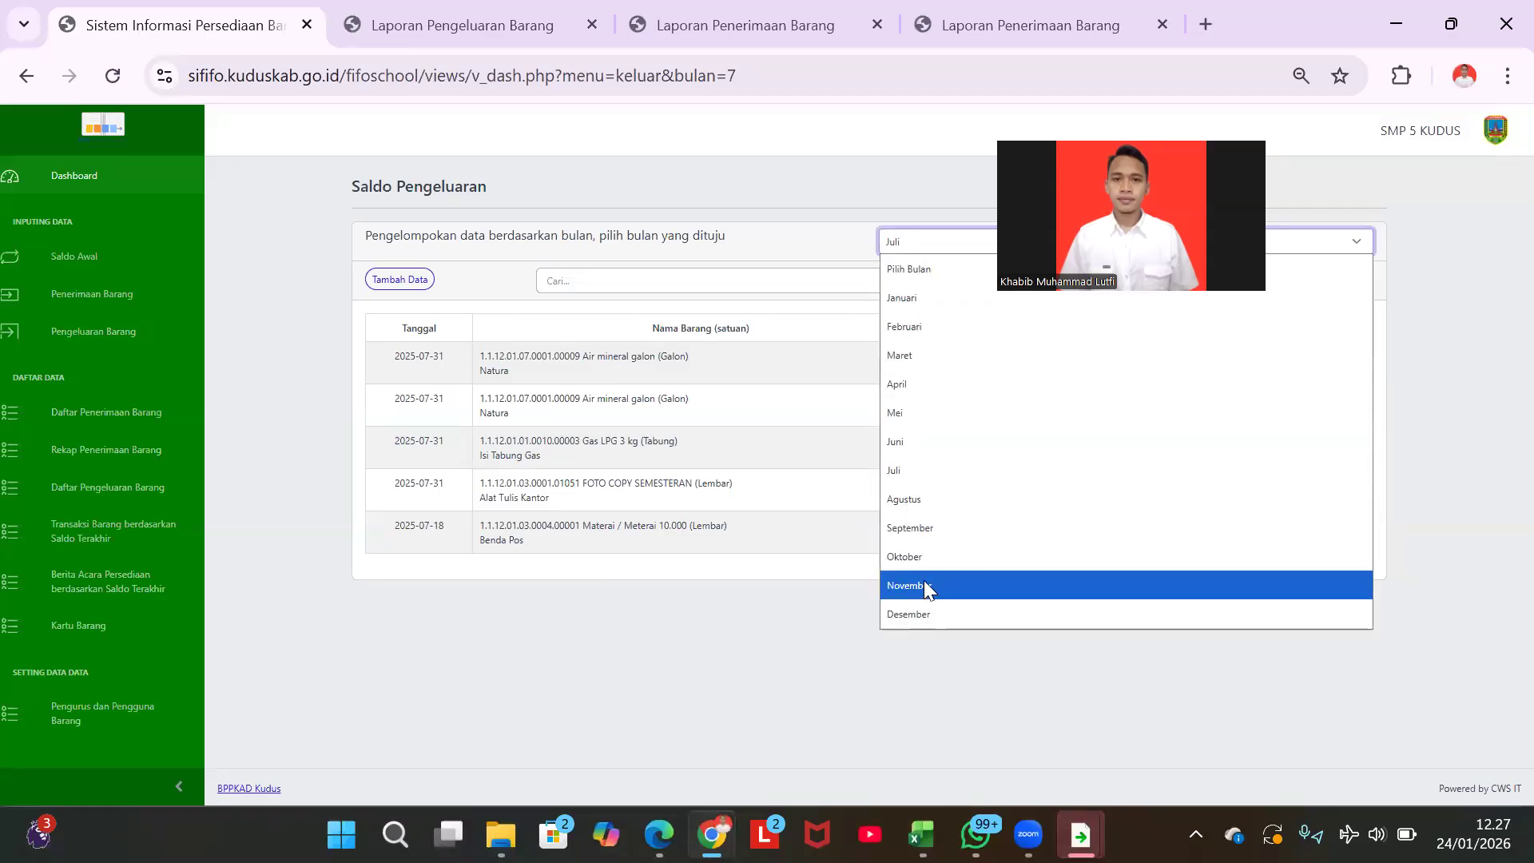
left_click(923, 557)
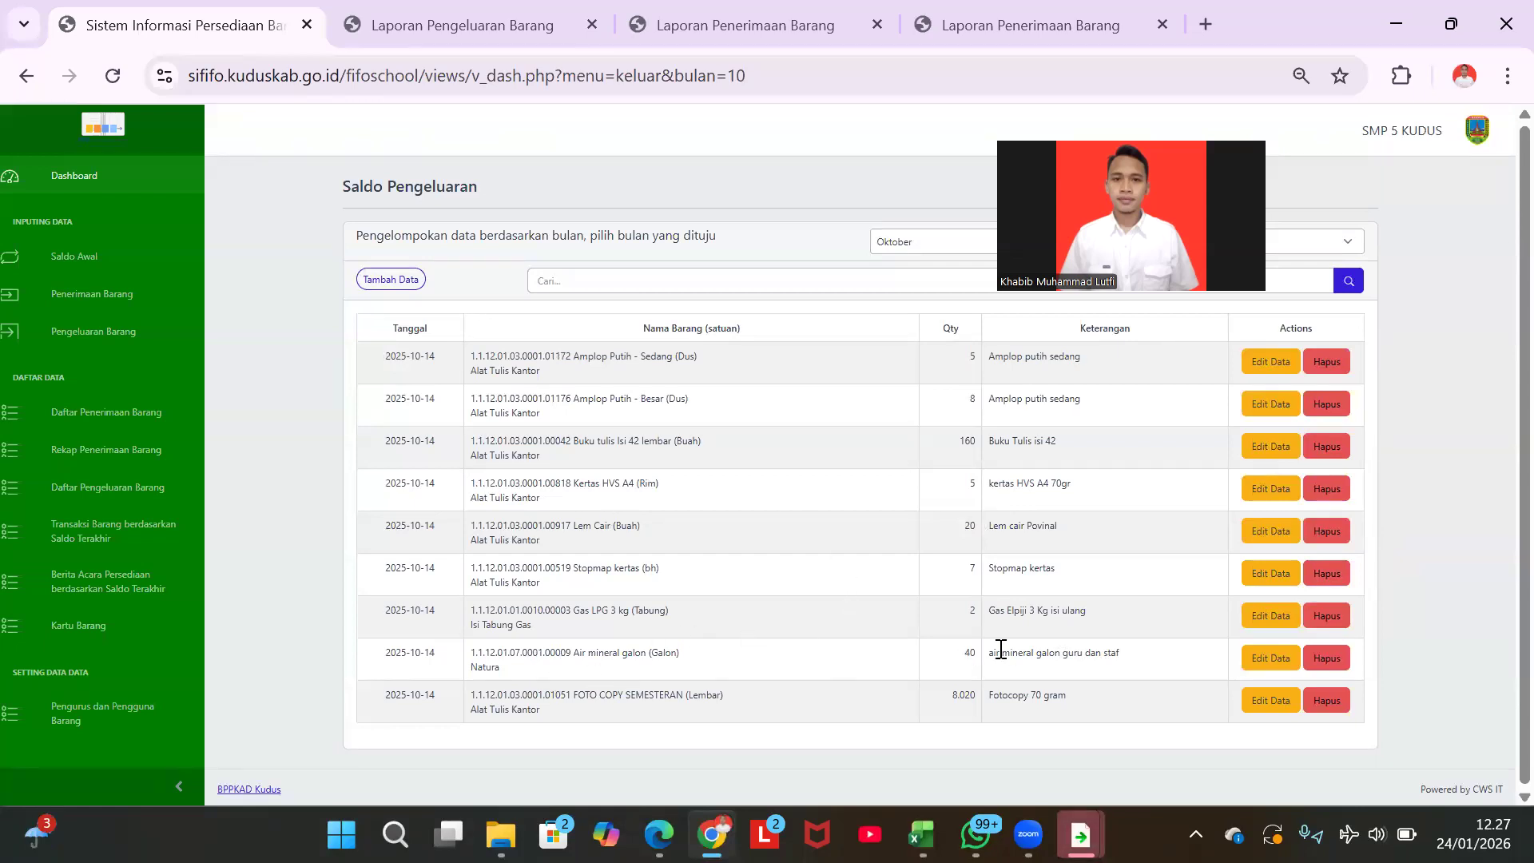
- Set the quantity of the 14 October Air mineral galon issue to 30 and save the record
left_click(1279, 657)
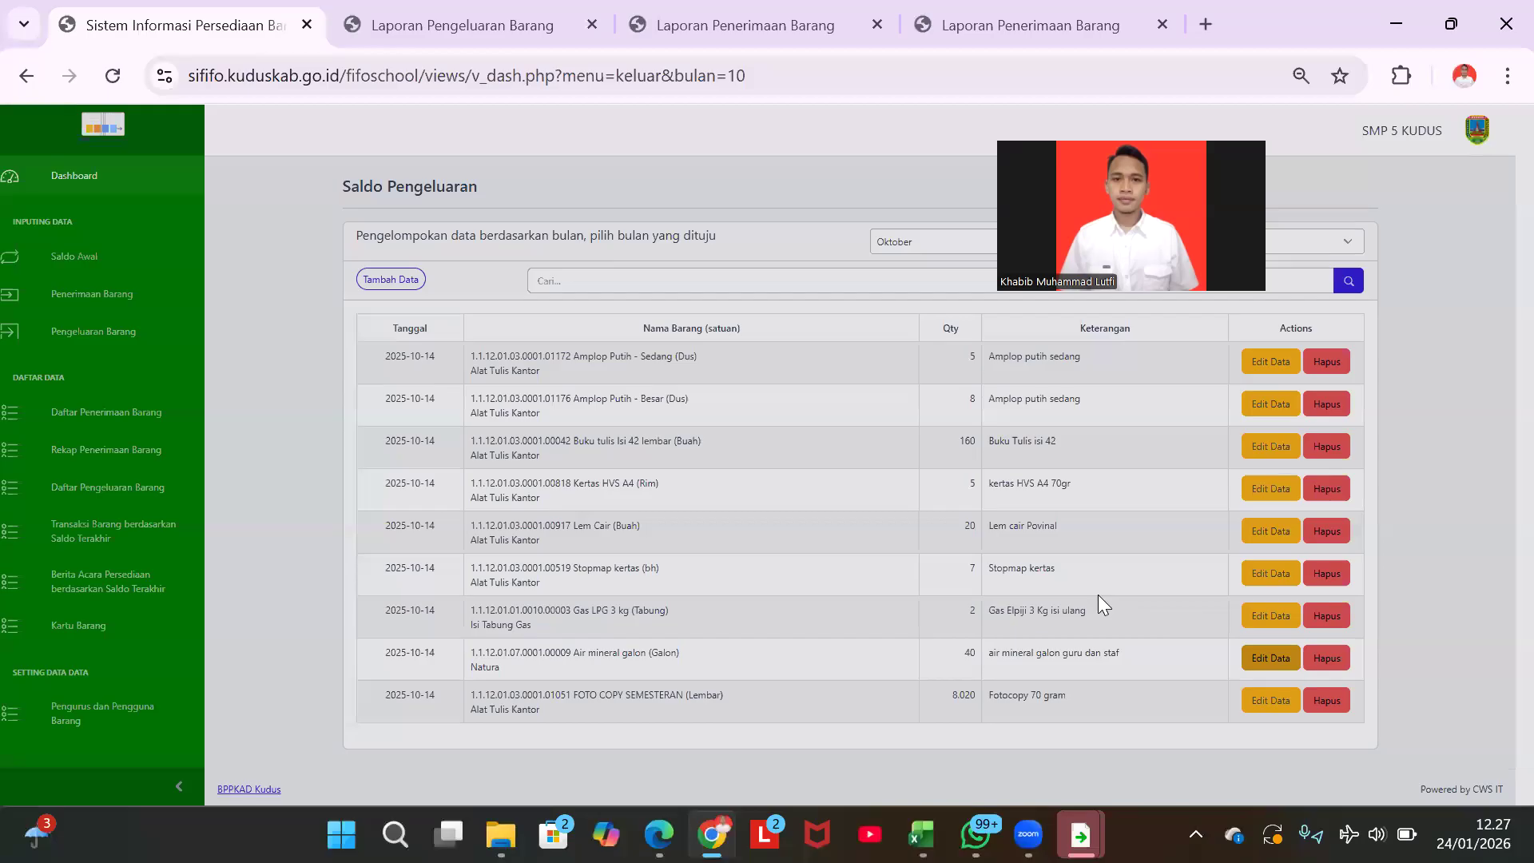
left_click(637, 449)
key("BackSpace")
key("BackSpace")
type("3")
left_click(1053, 556)
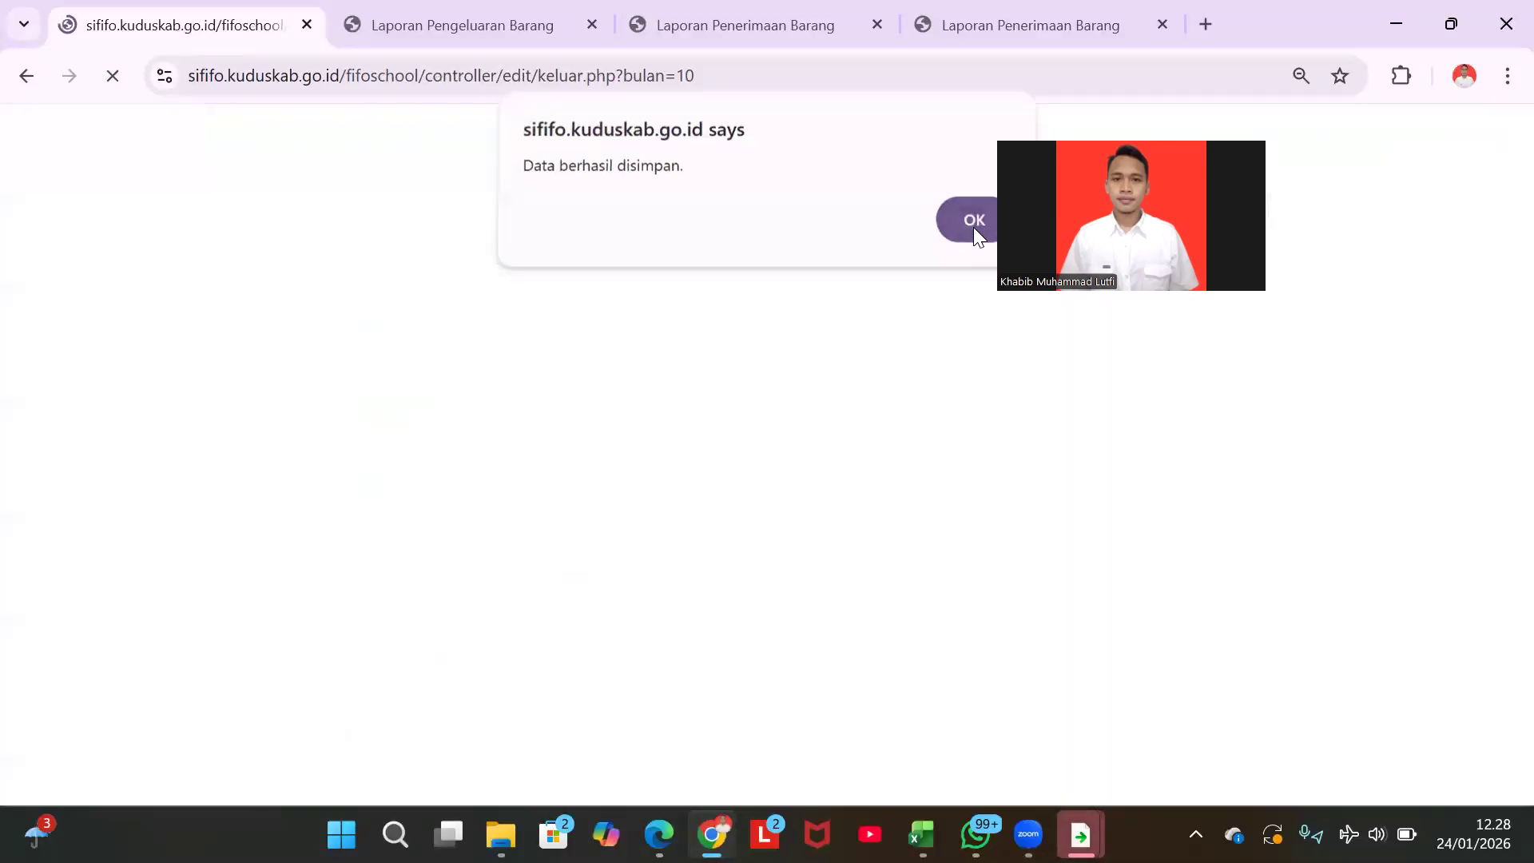
- Acknowledge the saved October record, check the Nov row of the Excel correction summary, and return to the inventory system
left_click(973, 226)
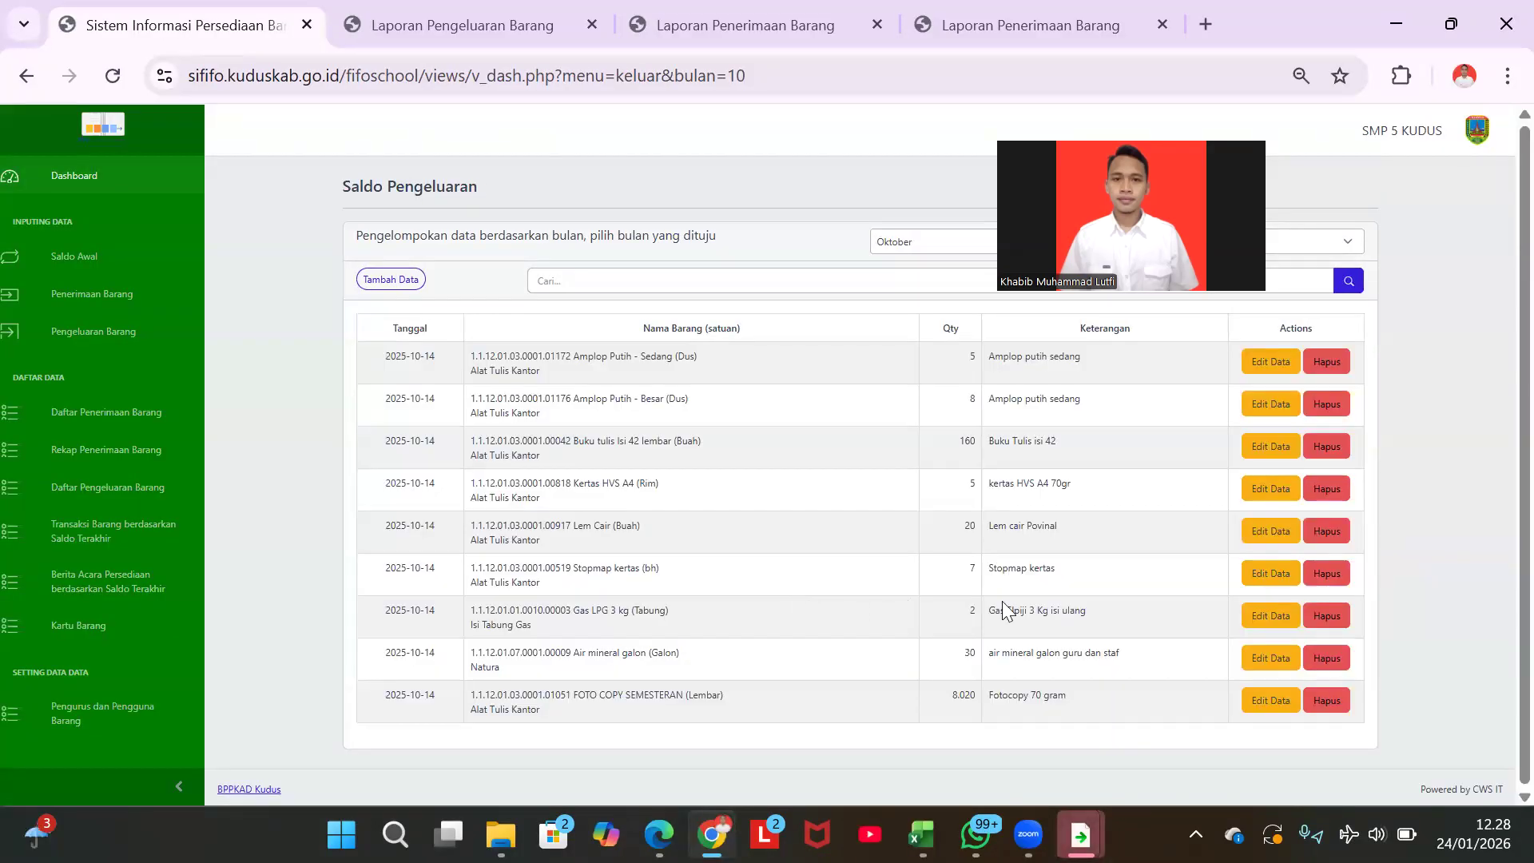
key("alt+Tab")
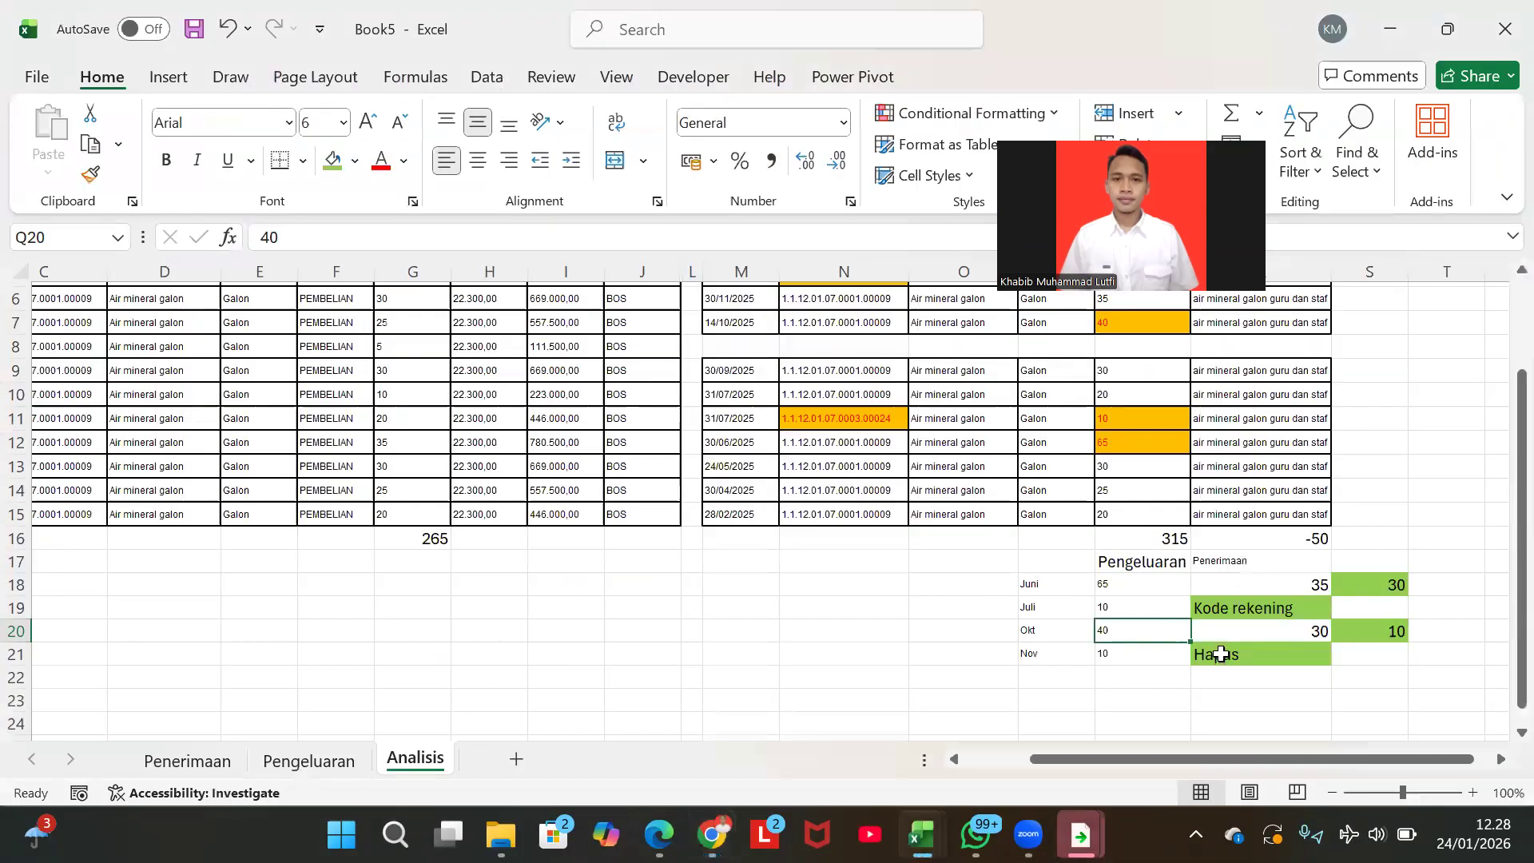
left_click(1149, 658)
key("shift+space")
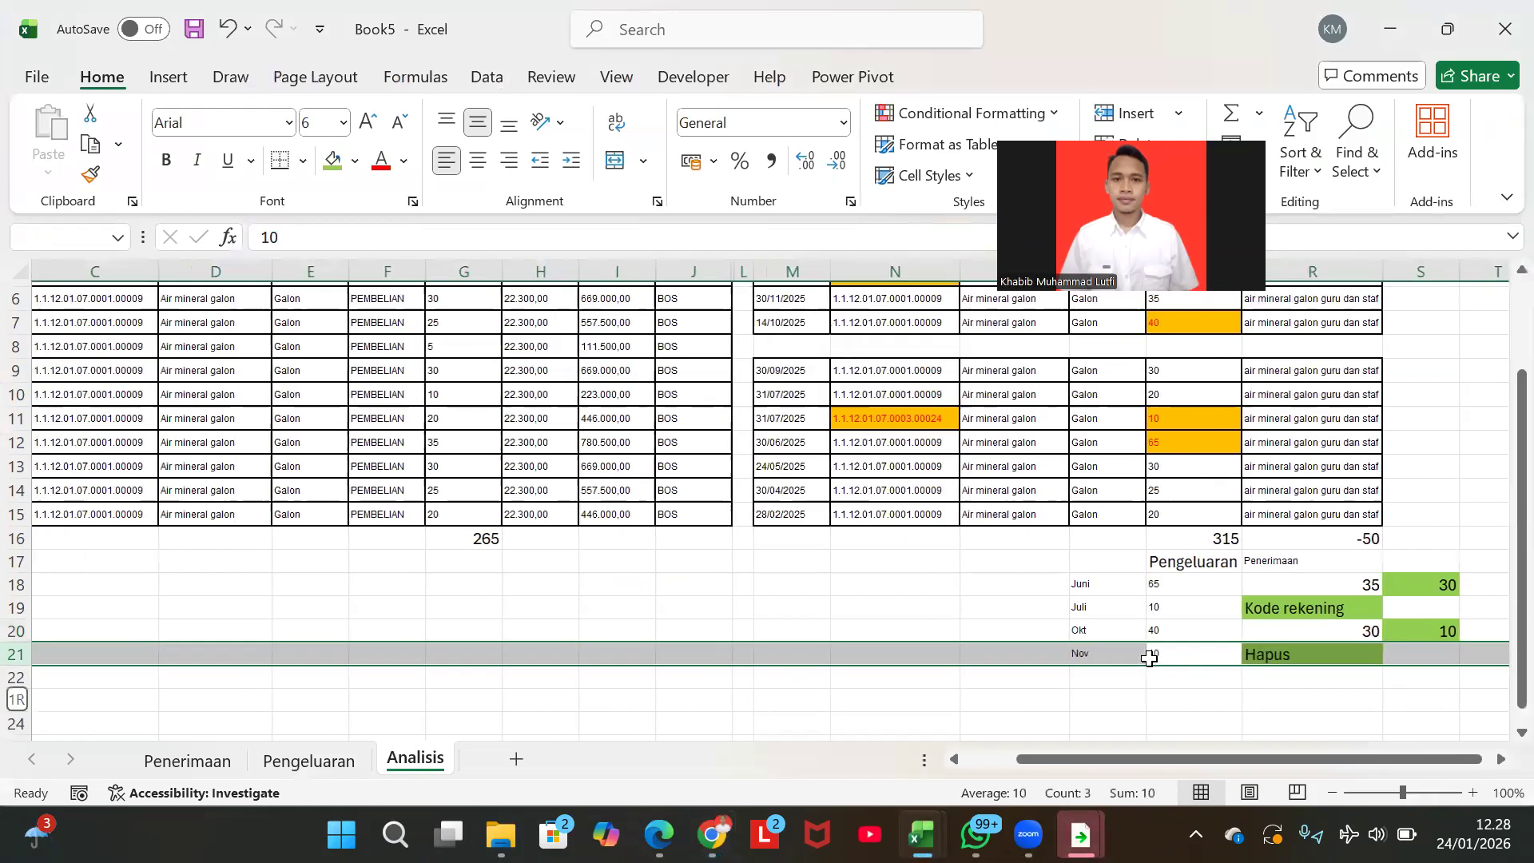
left_click(1149, 658)
scroll(1149, 663, "up", 1)
scroll(1148, 663, "down", 1)
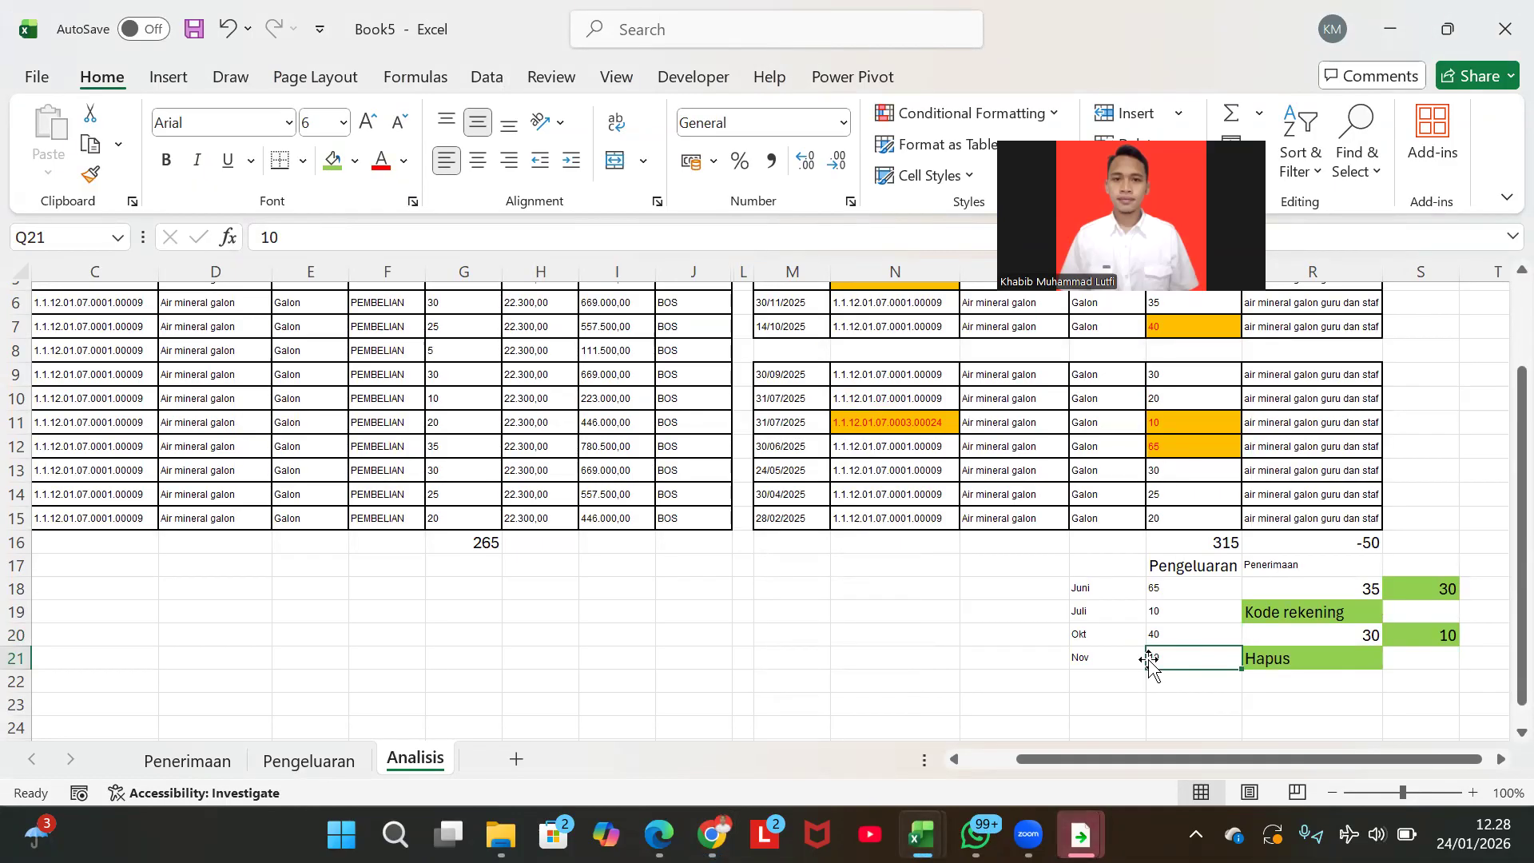
key("alt+Tab")
key("alt+Tab")
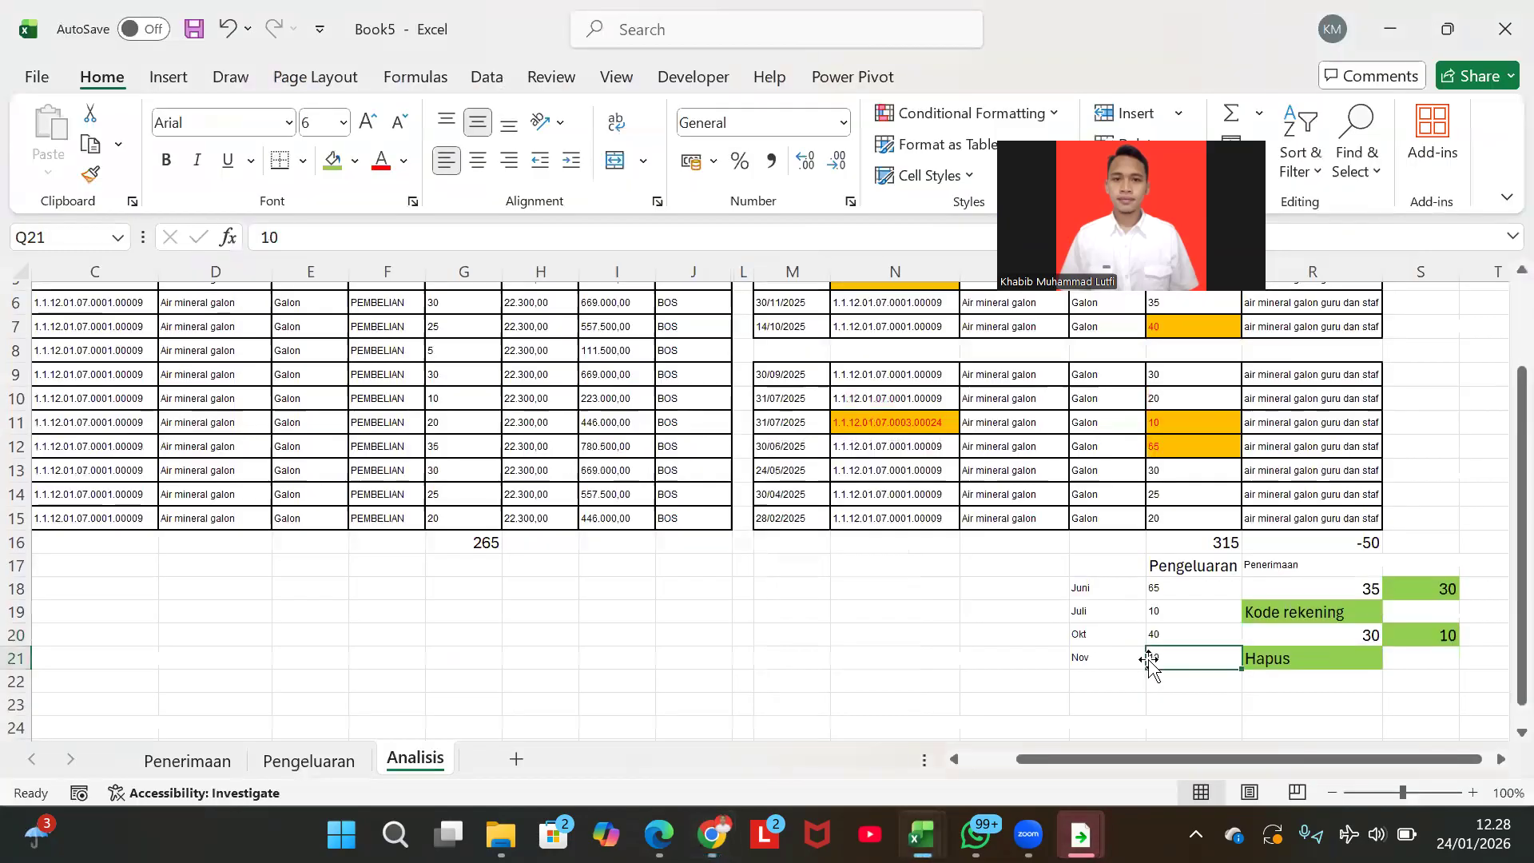
key("alt+Tab")
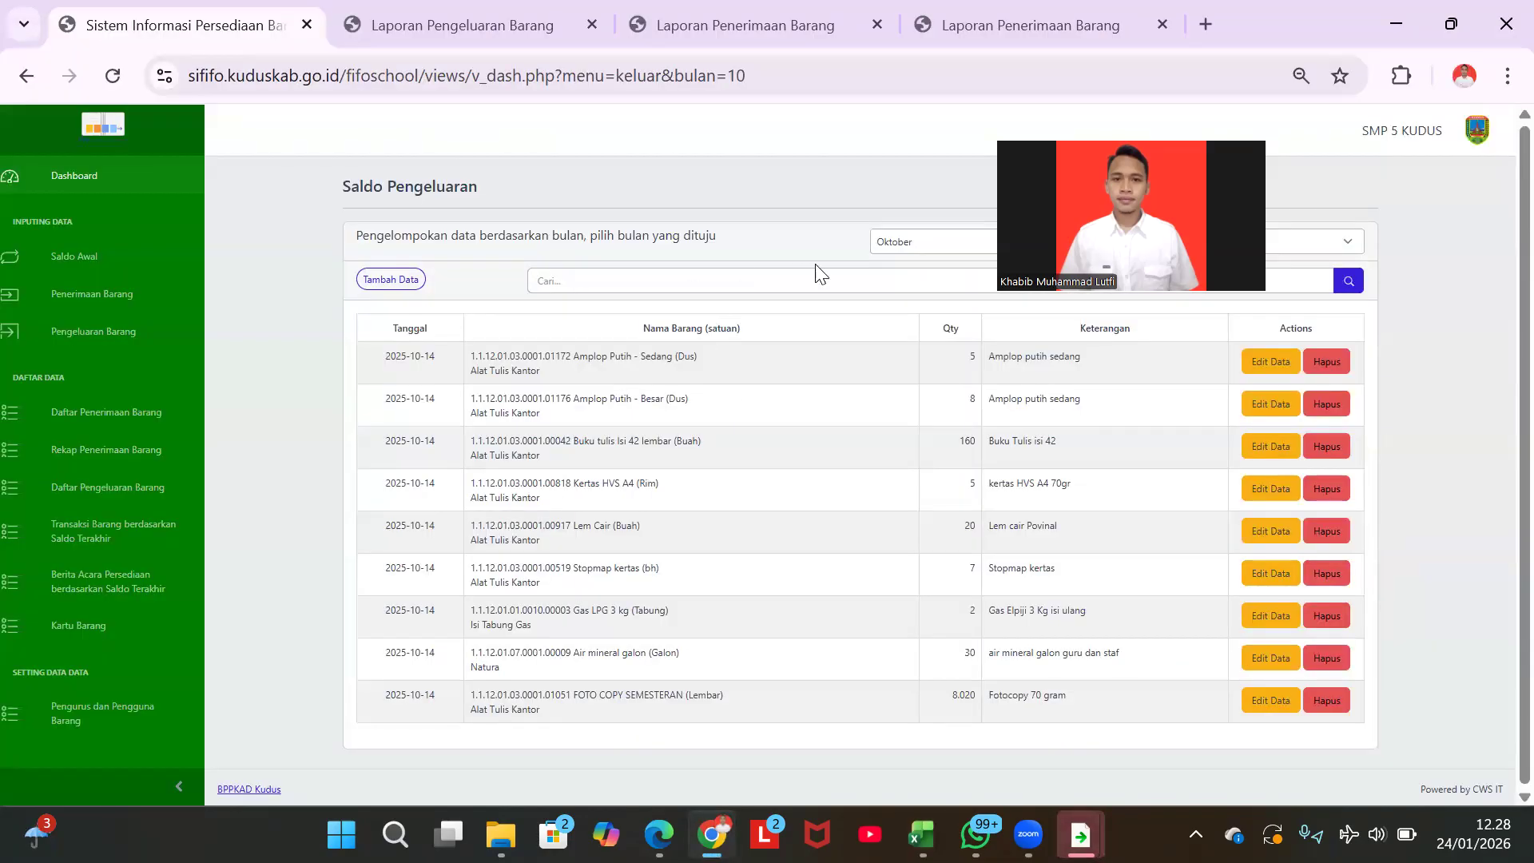
- List the November issues and delete the 30 November Air mineral galon issue with item code 1.1.12.01.07.0003.00024
left_click(897, 246)
left_click(884, 583)
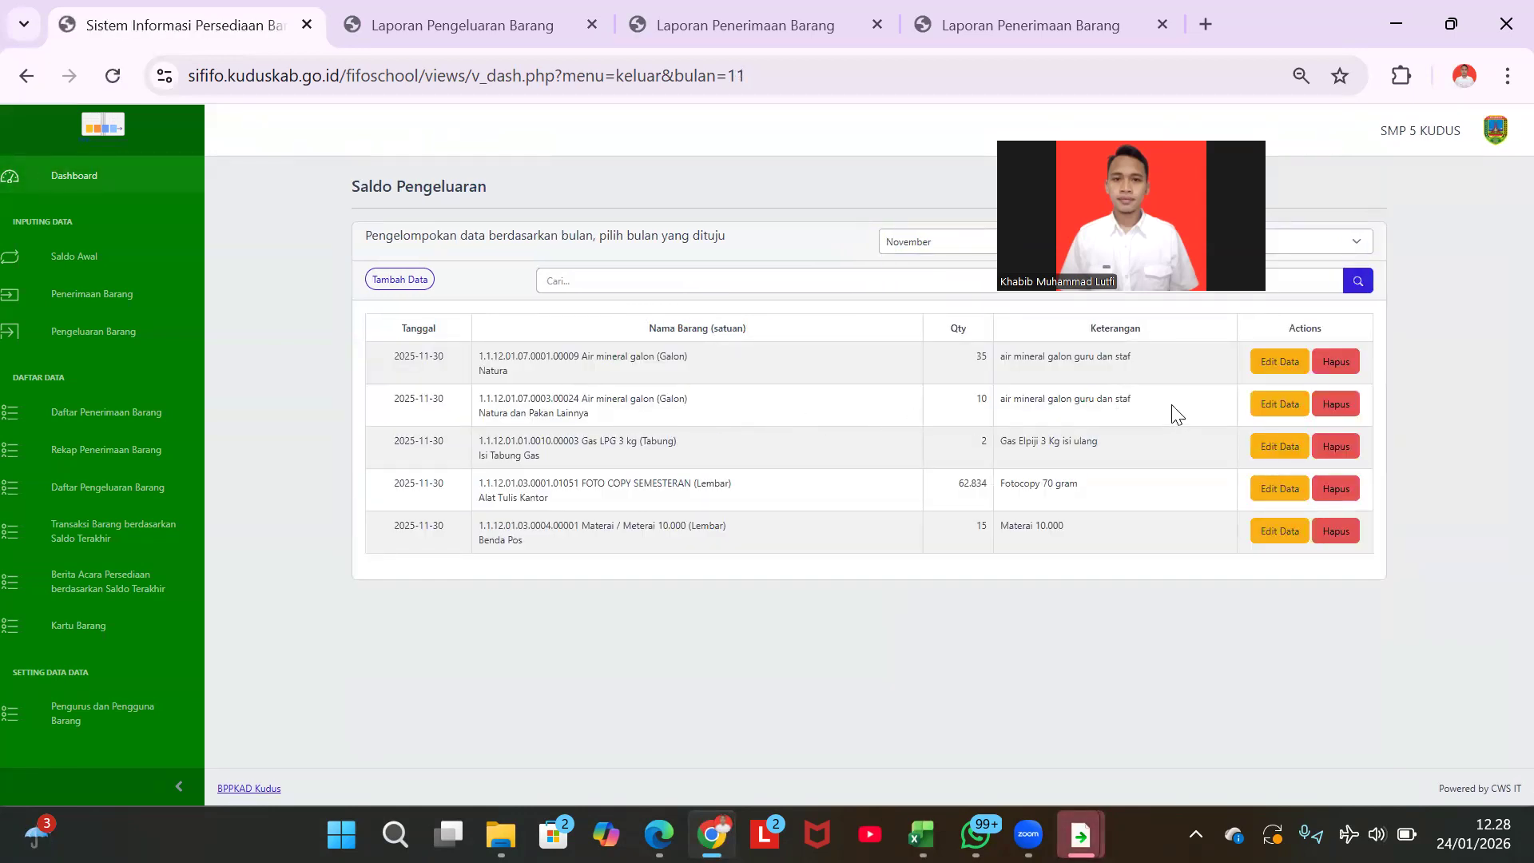
left_click(1335, 403)
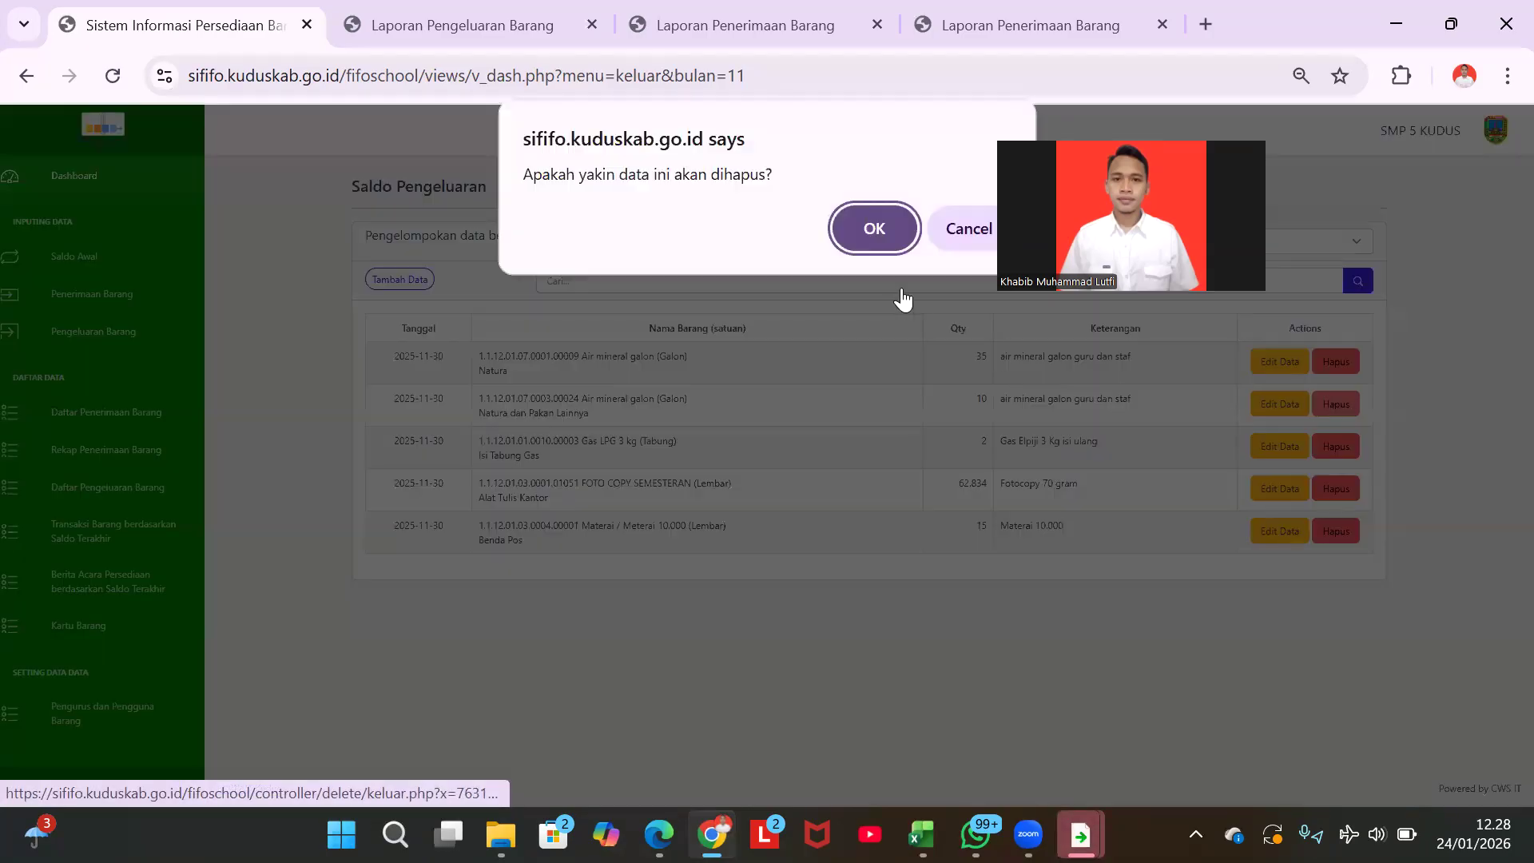
left_click(875, 230)
left_click(973, 233)
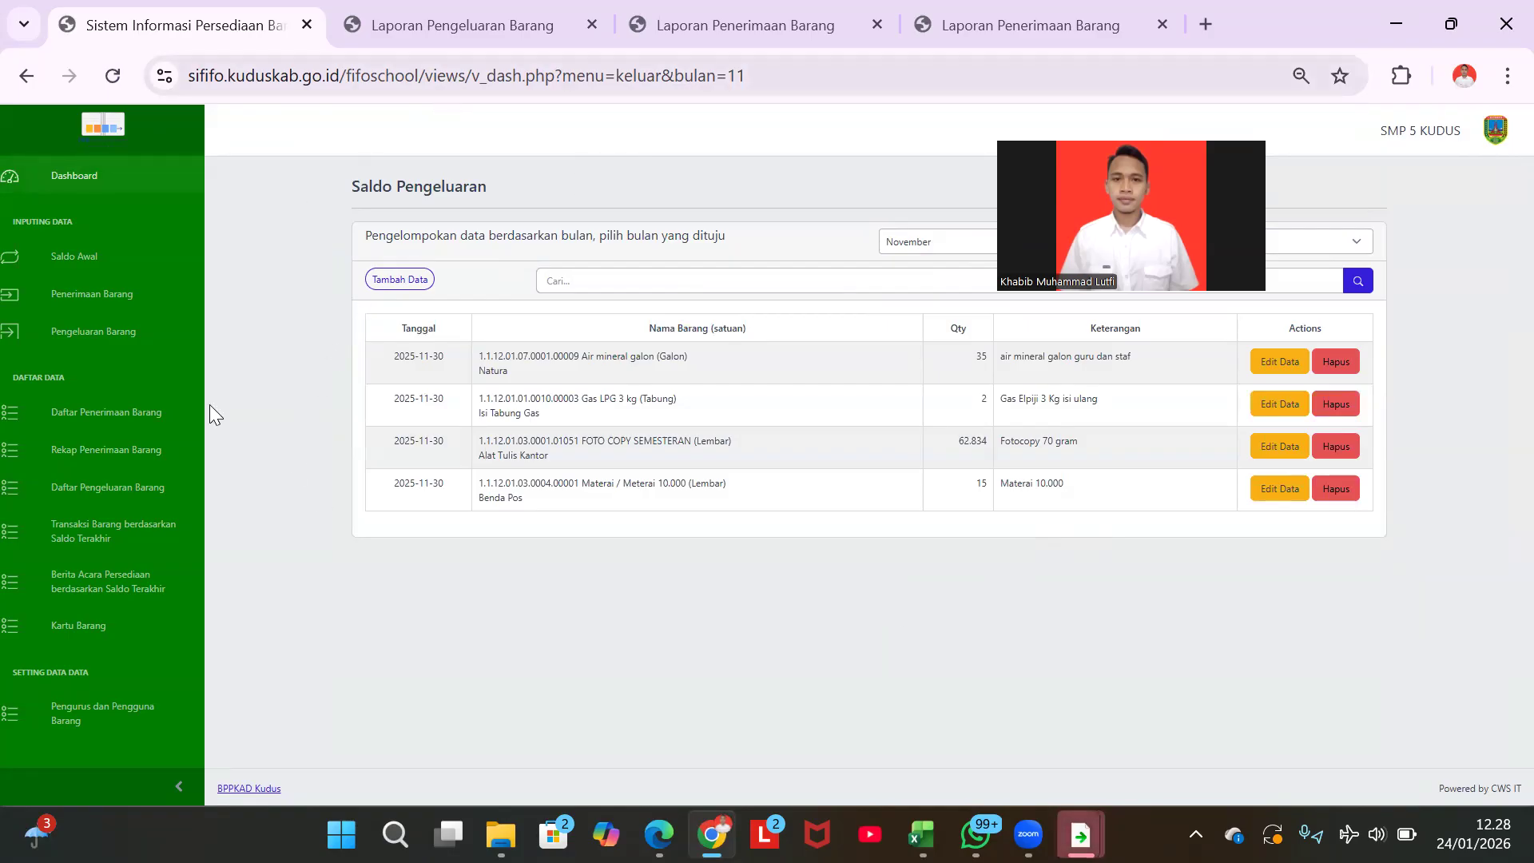
- Generate the Berita Acara Persediaan report with calculation end date 12/31/2025 and print date 01/24/2026
left_click(107, 588)
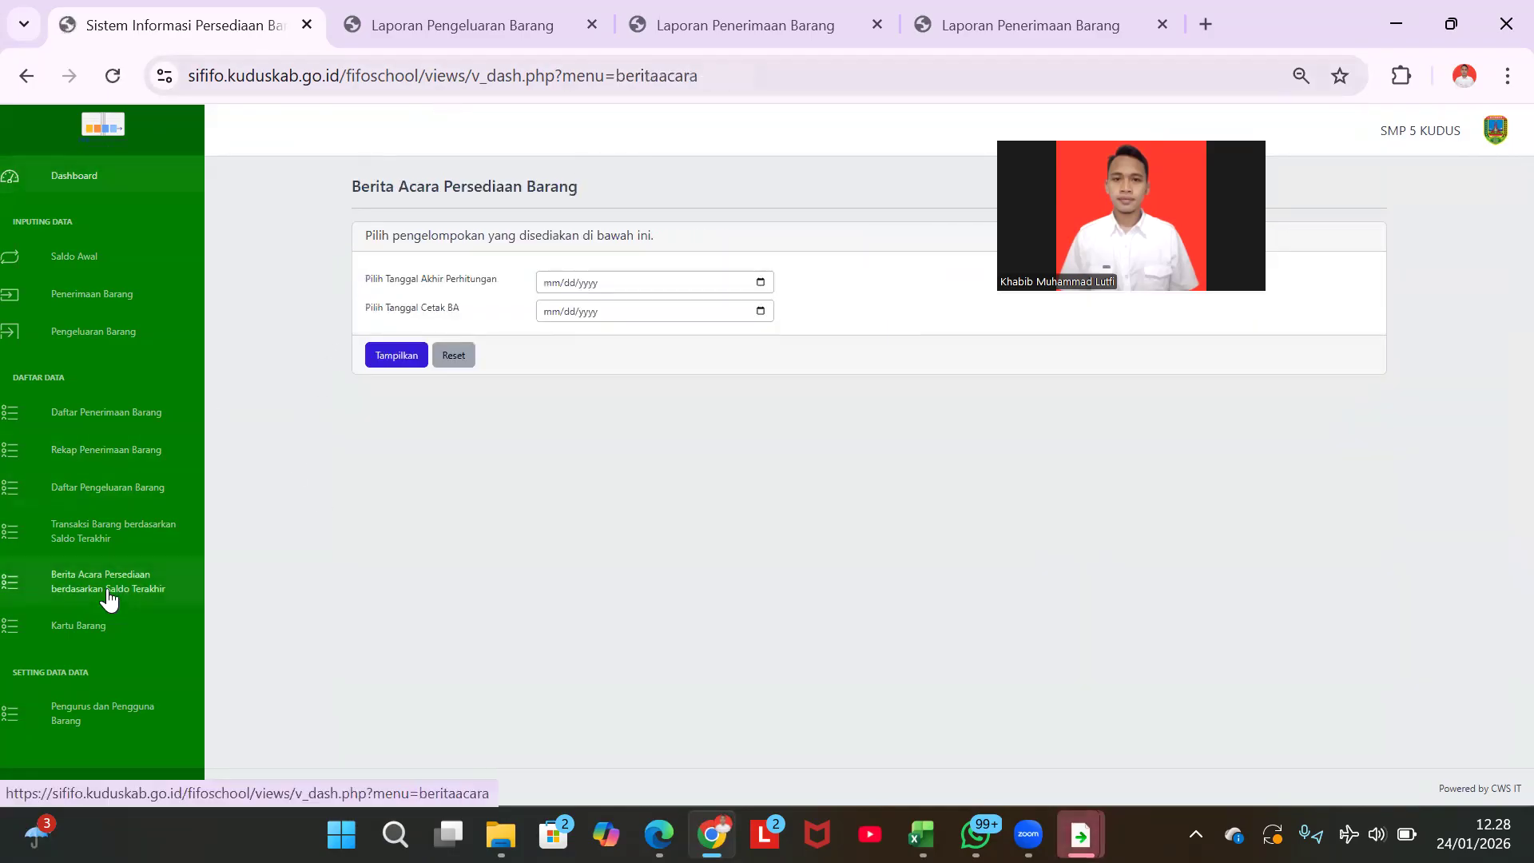
left_click(759, 282)
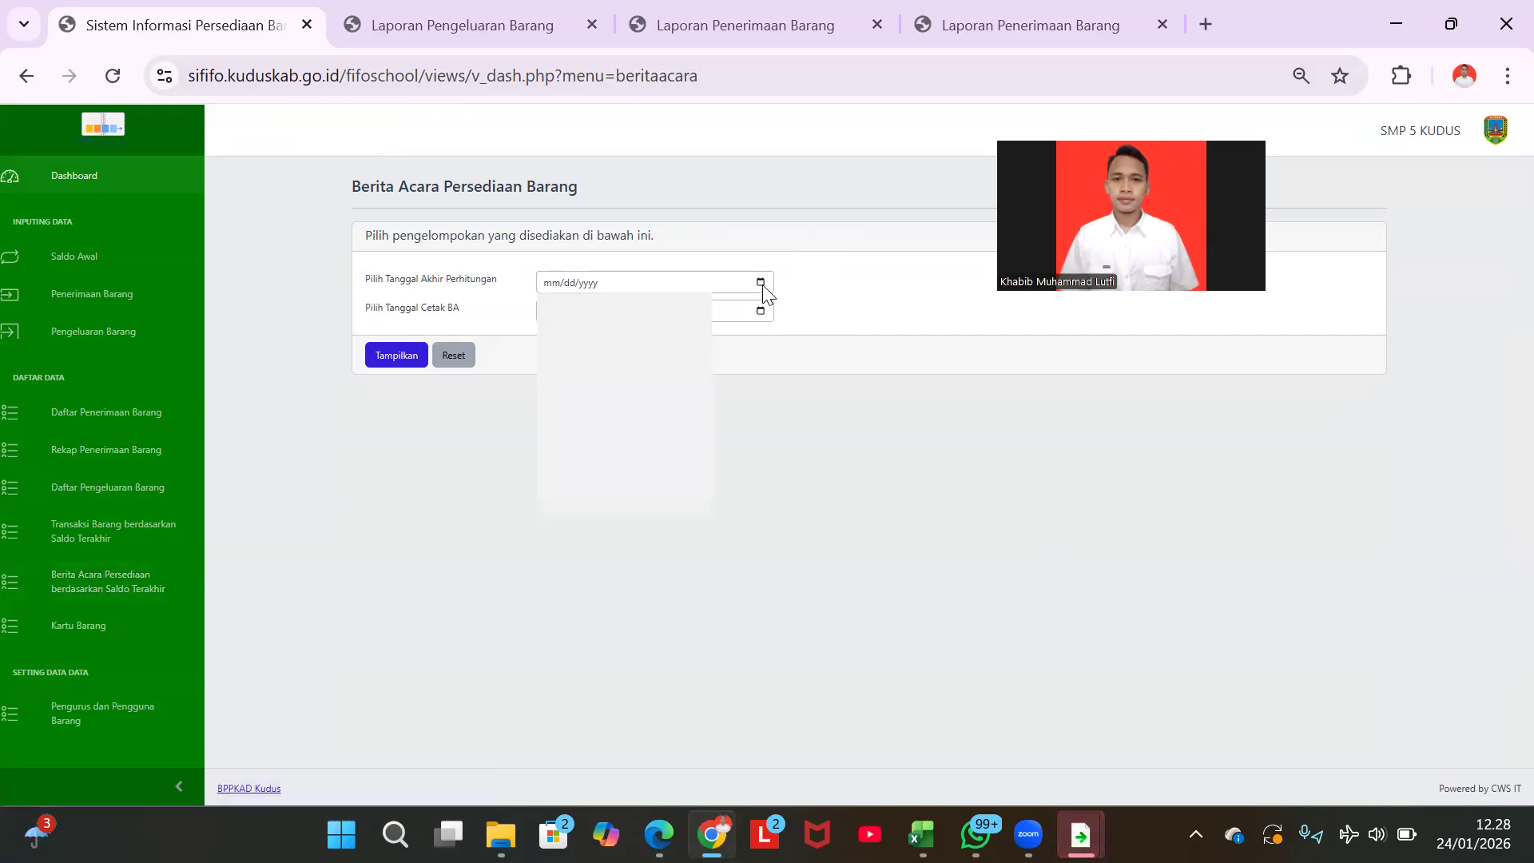
scroll(626, 364, "up", 1)
left_click(624, 385)
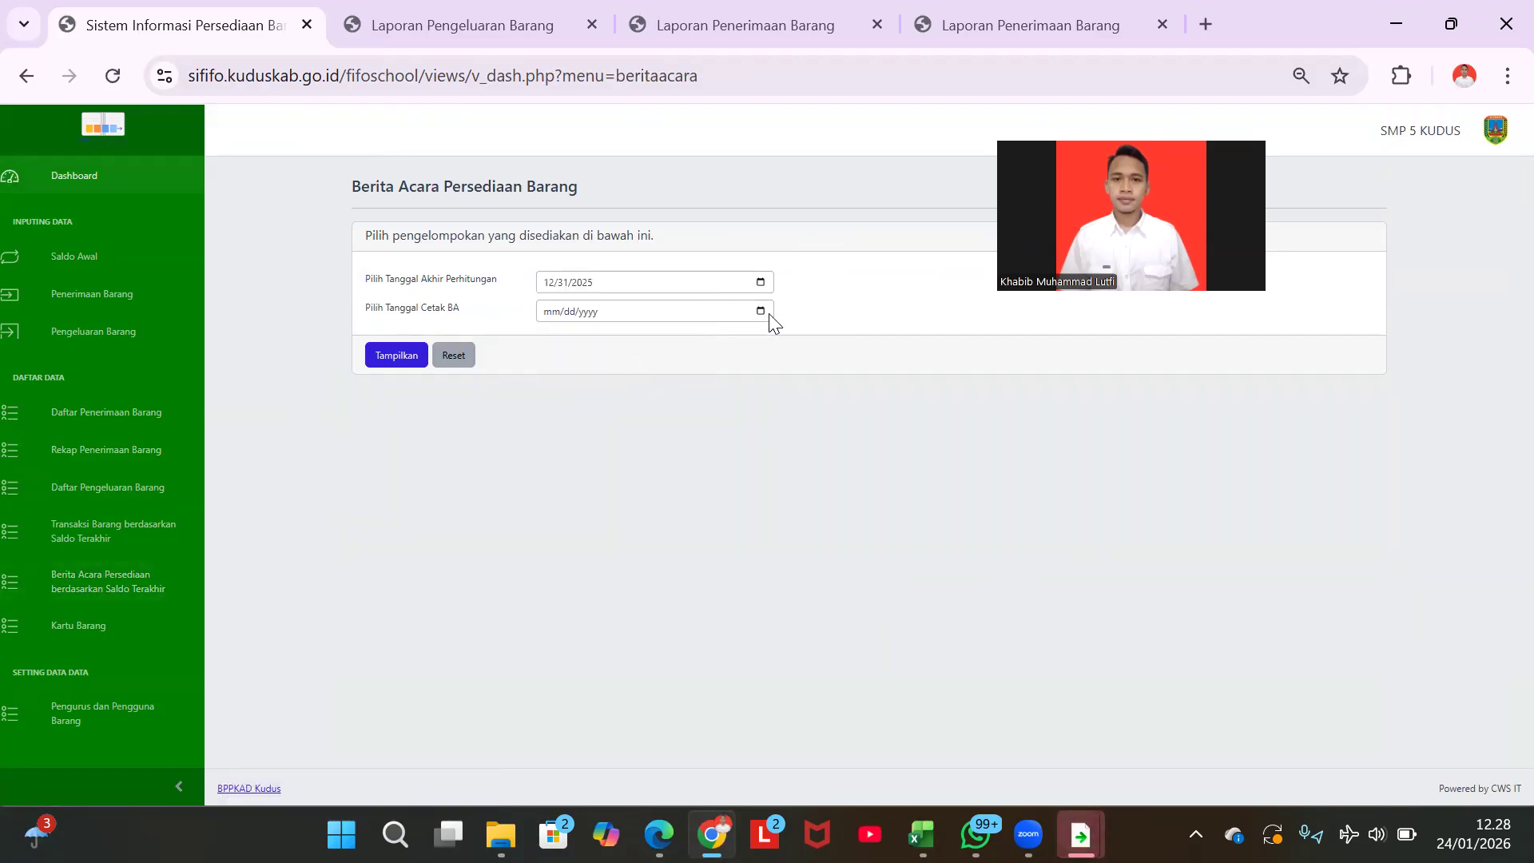
left_click(761, 311)
left_click(681, 527)
left_click(385, 361)
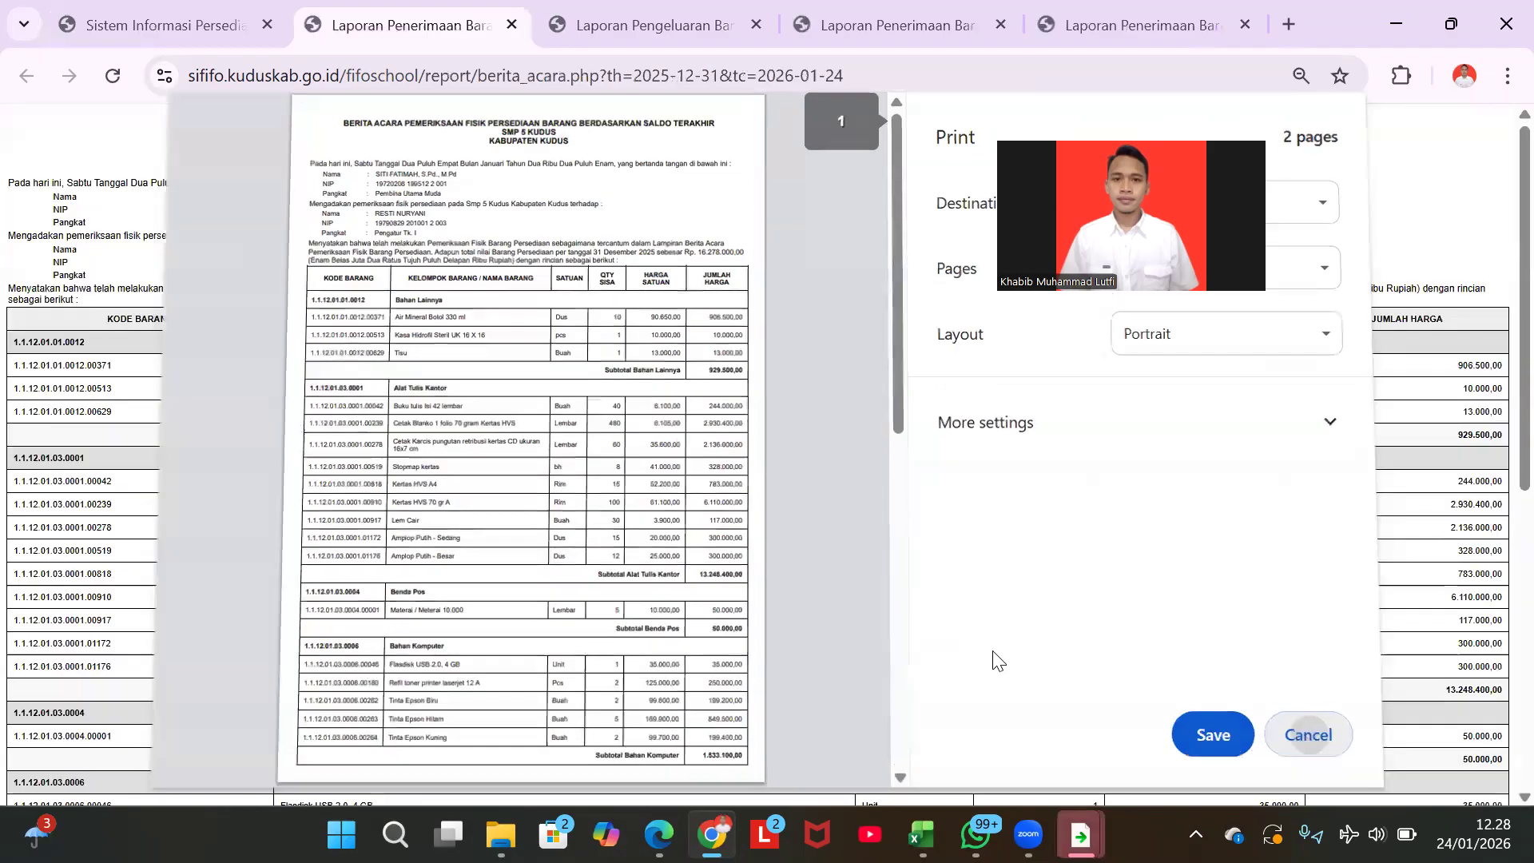
- Examine the Berita Acara report's item list, remaining quantities, subtotals and total for any leftover negative stock
scroll(995, 659, "down", 6)
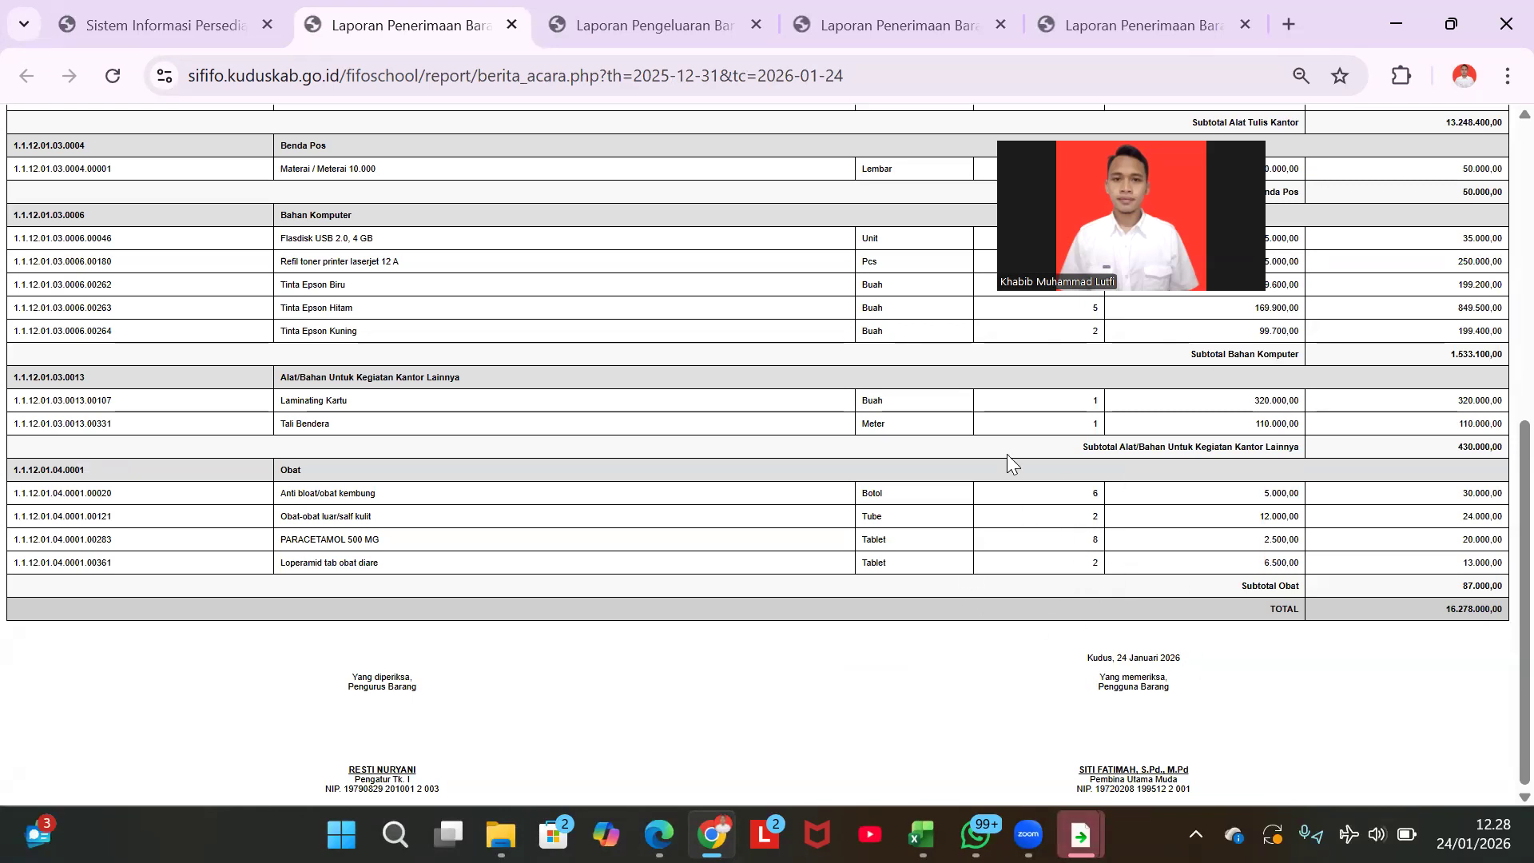
scroll(1007, 453, "up", 7)
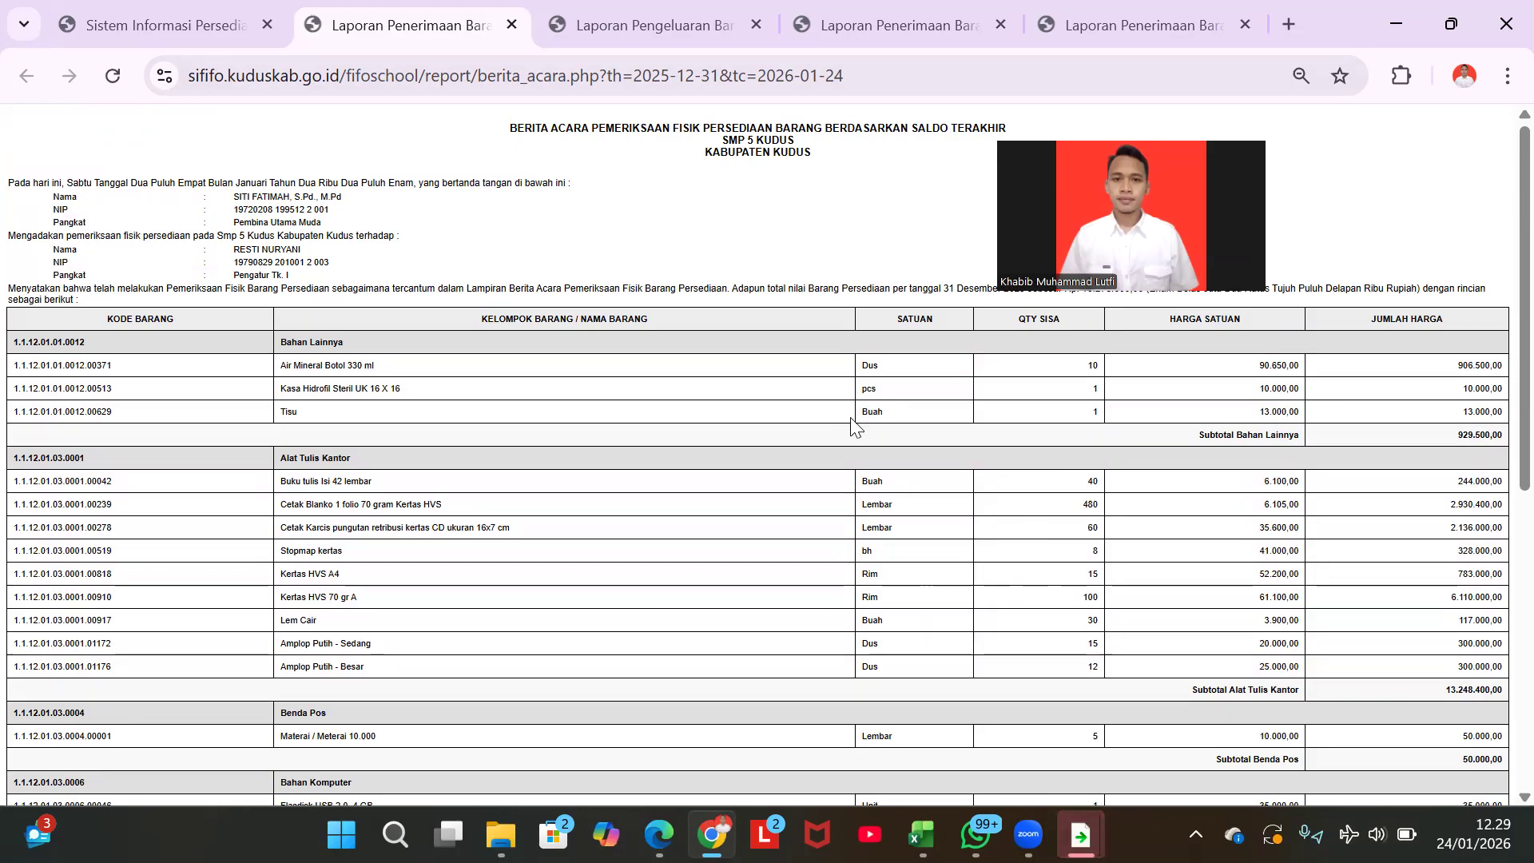
scroll(853, 425, "down", 6)
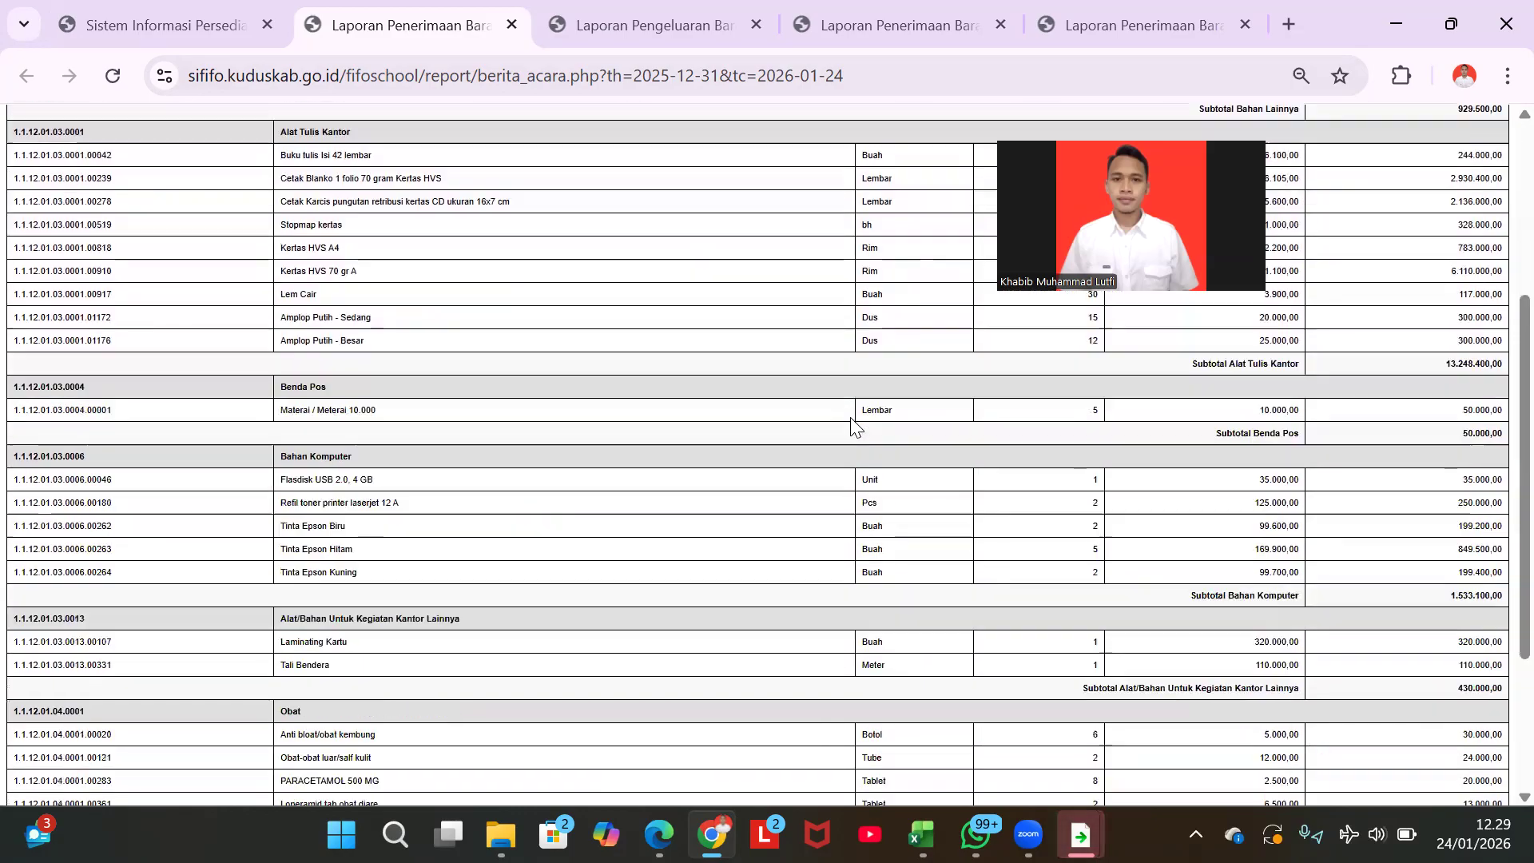
scroll(853, 425, "up", 6)
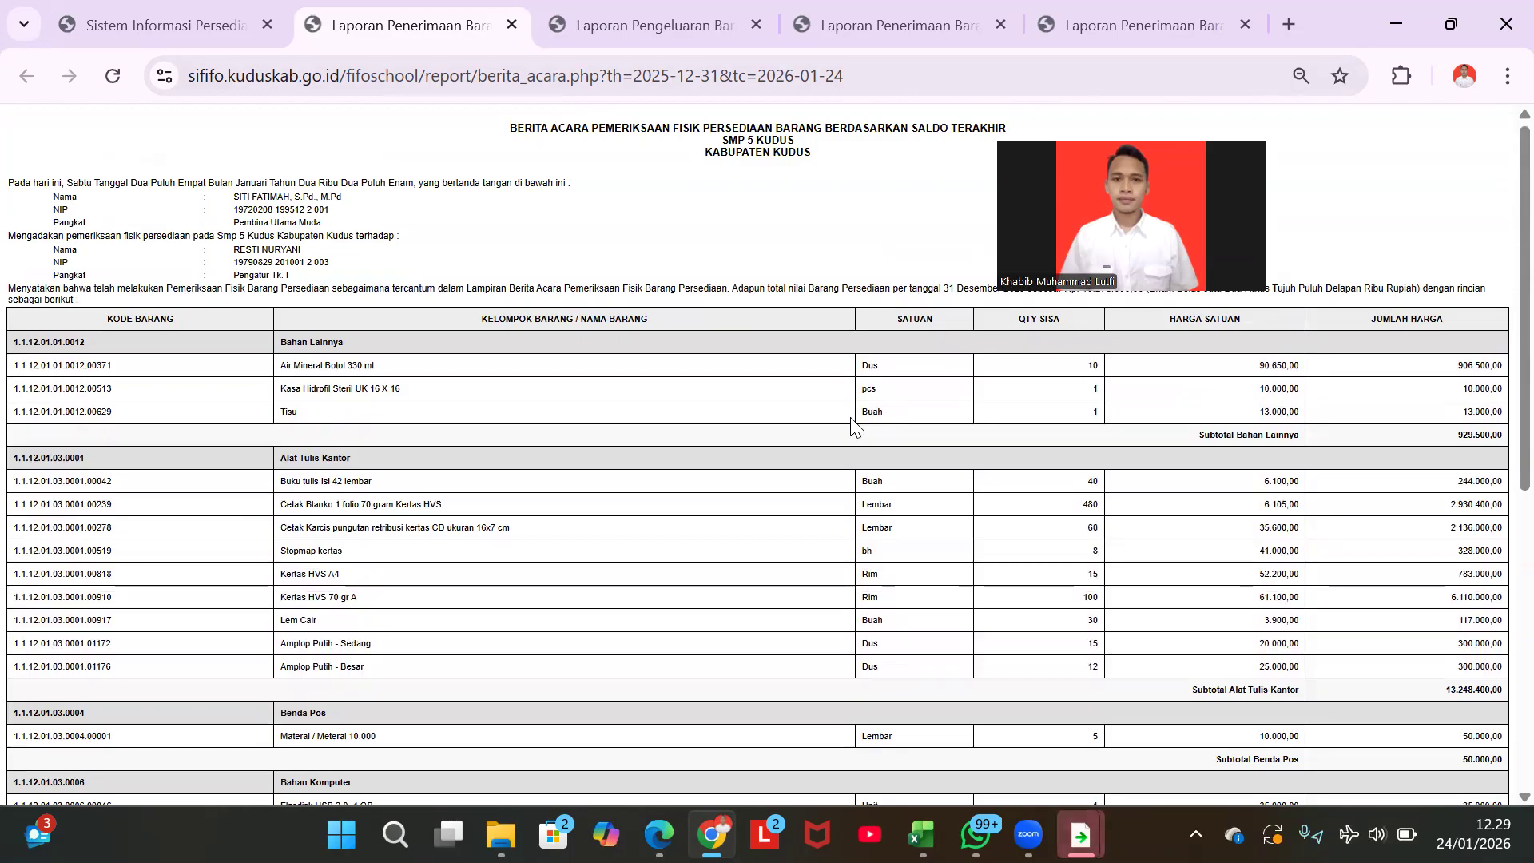
scroll(1069, 551, "down", 2)
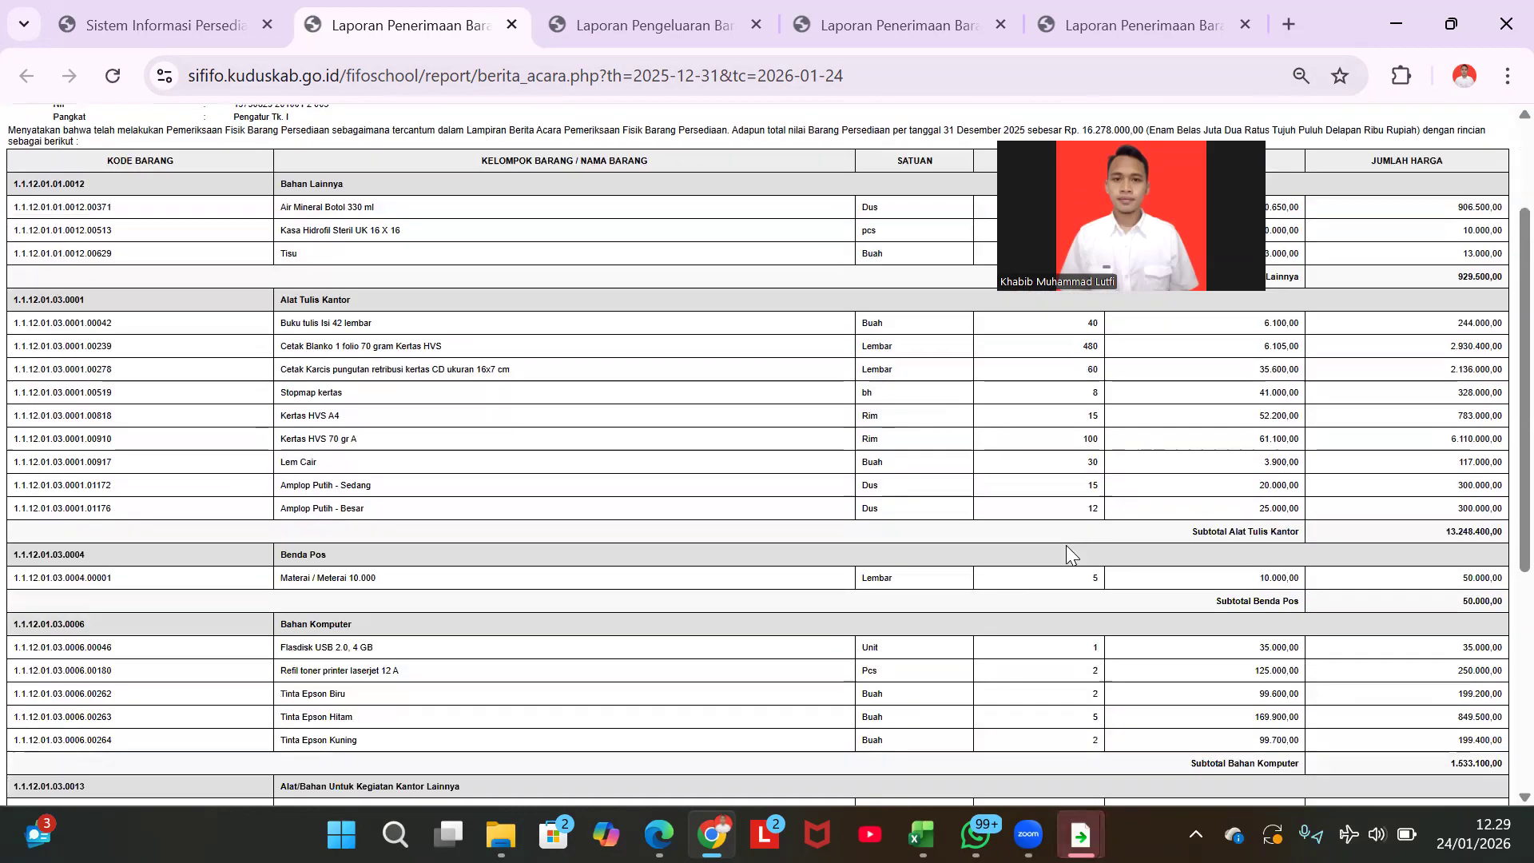
scroll(1070, 551, "down", 5)
scroll(1066, 545, "up", 5)
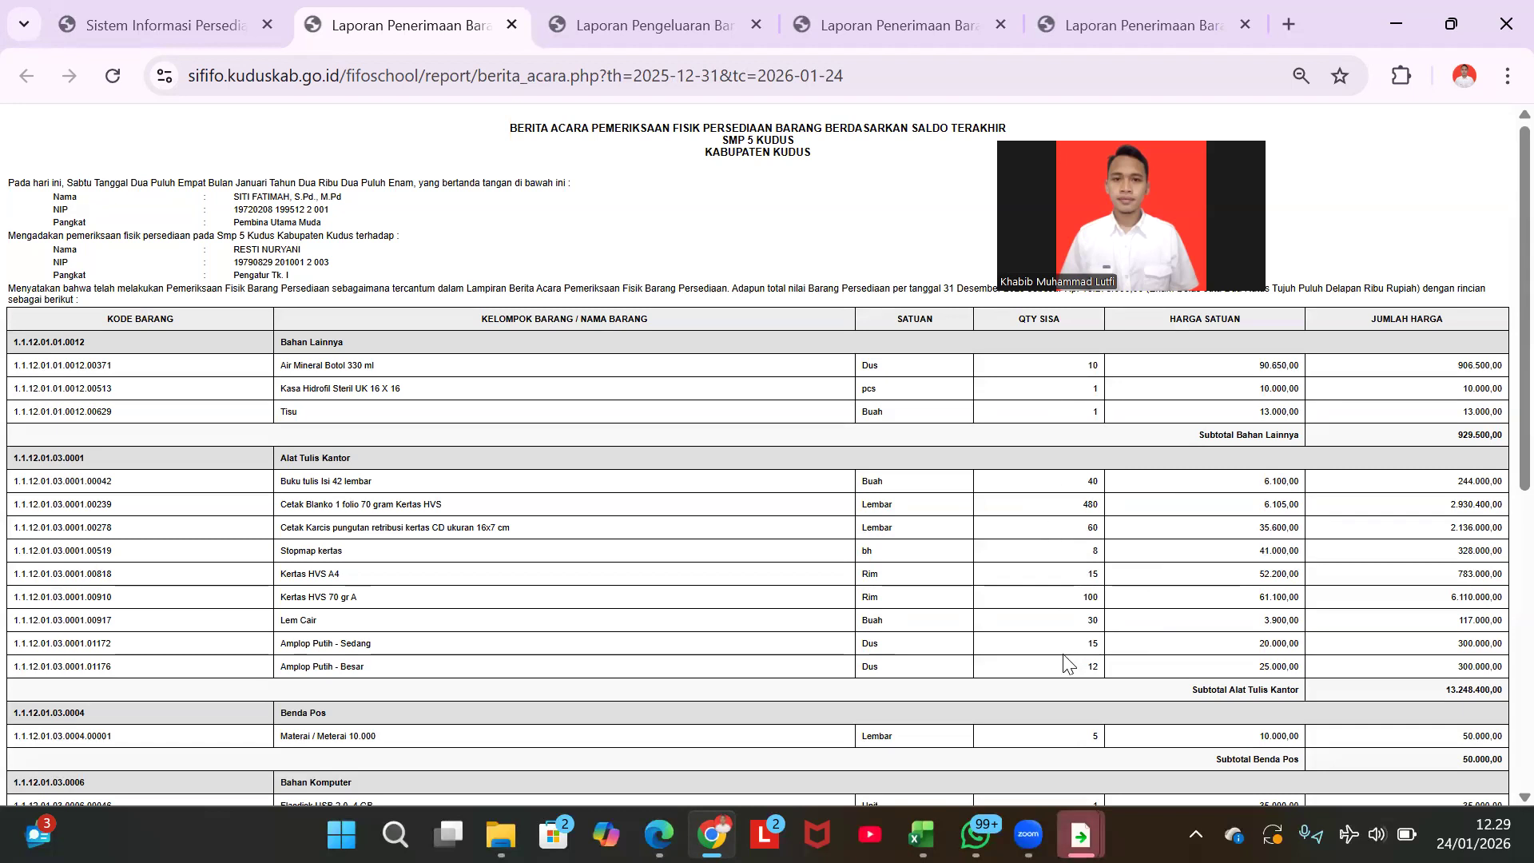
scroll(1067, 661, "down", 1)
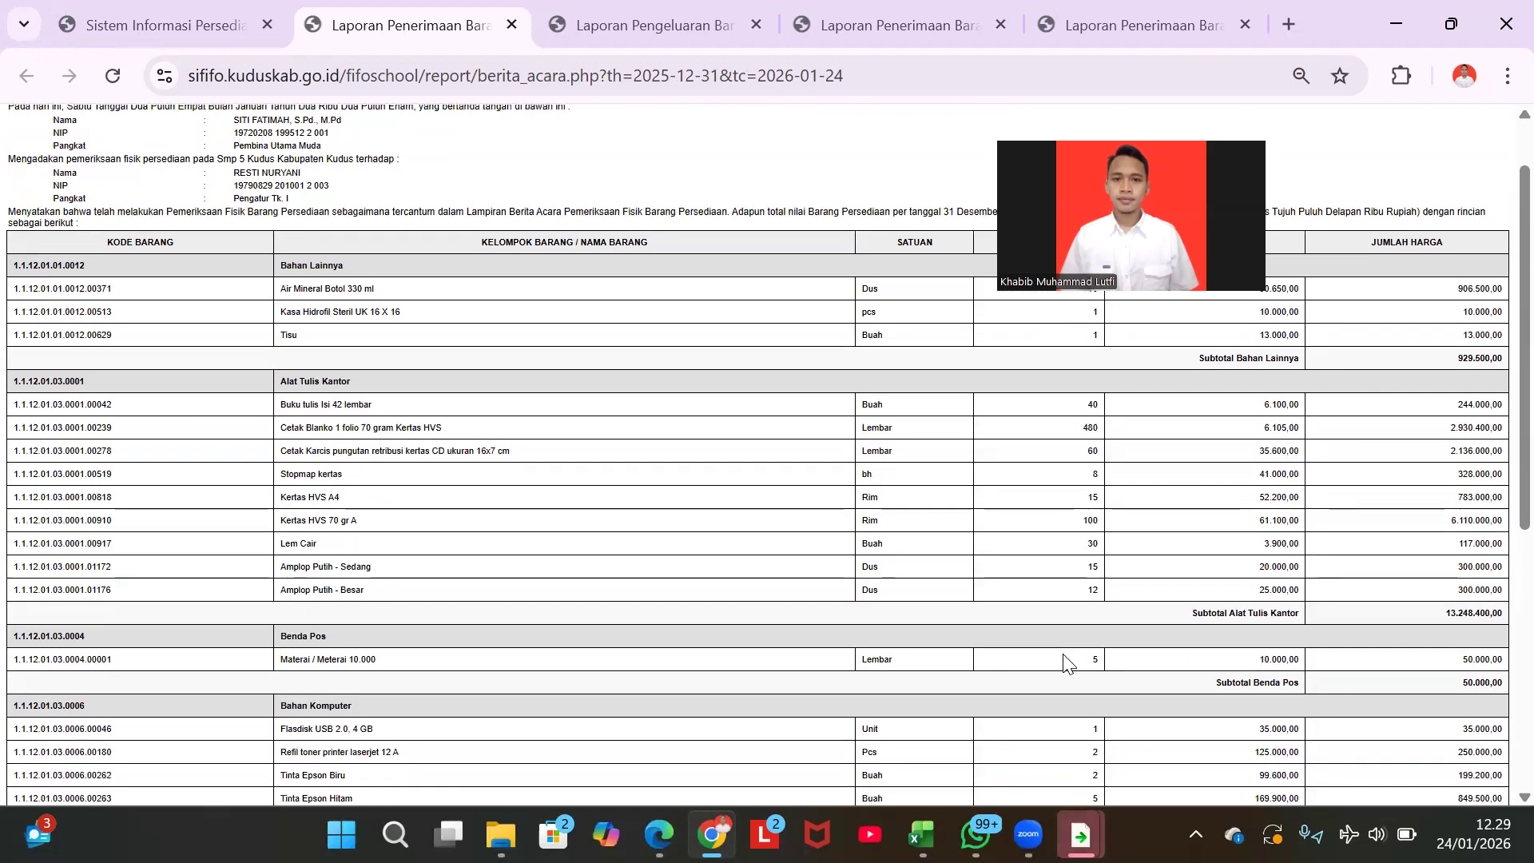
scroll(1061, 415, "up", 1)
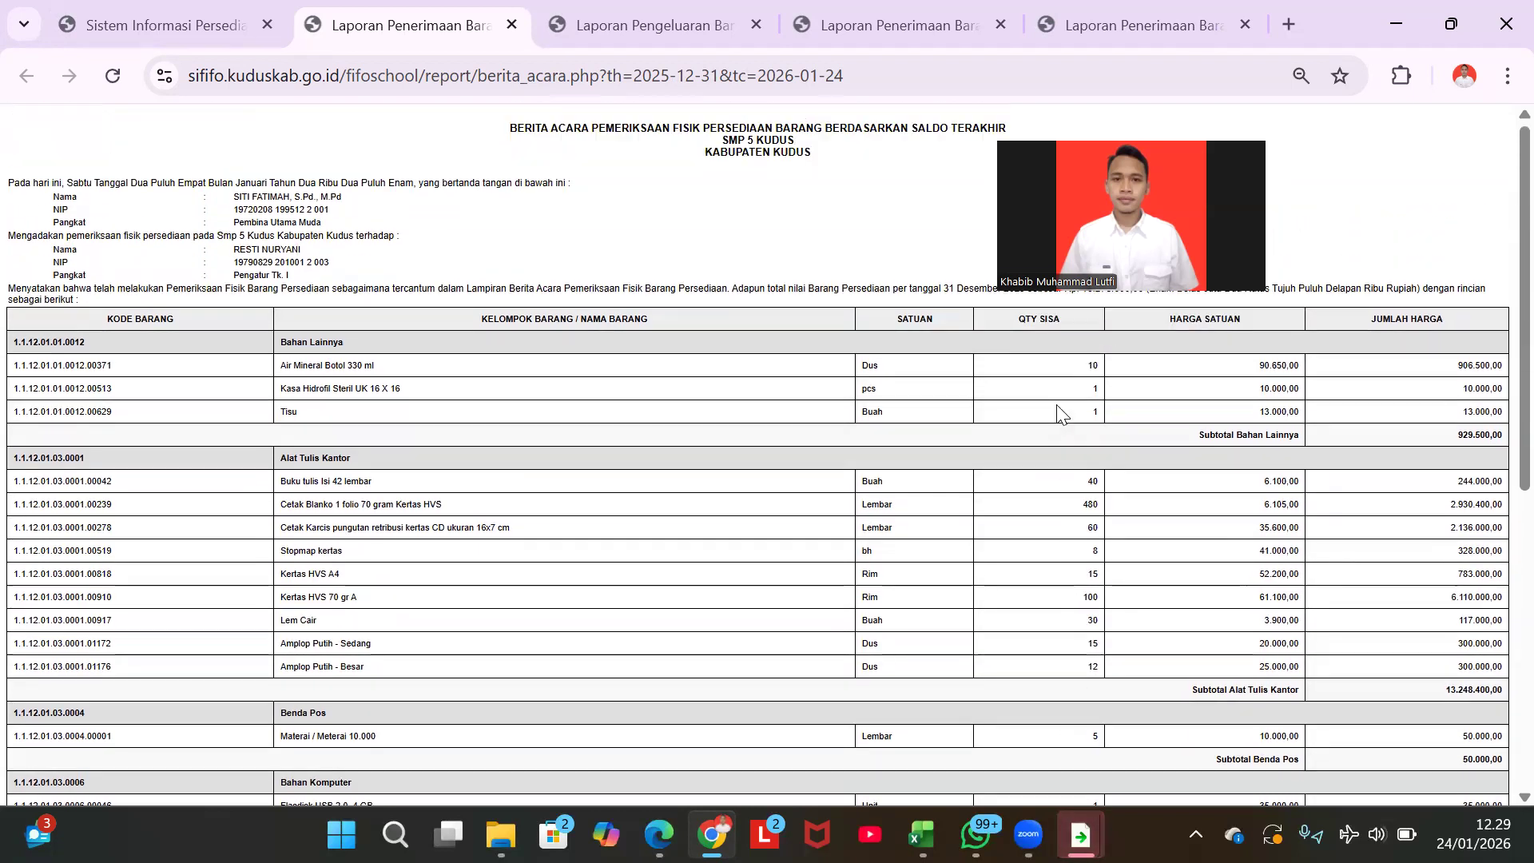
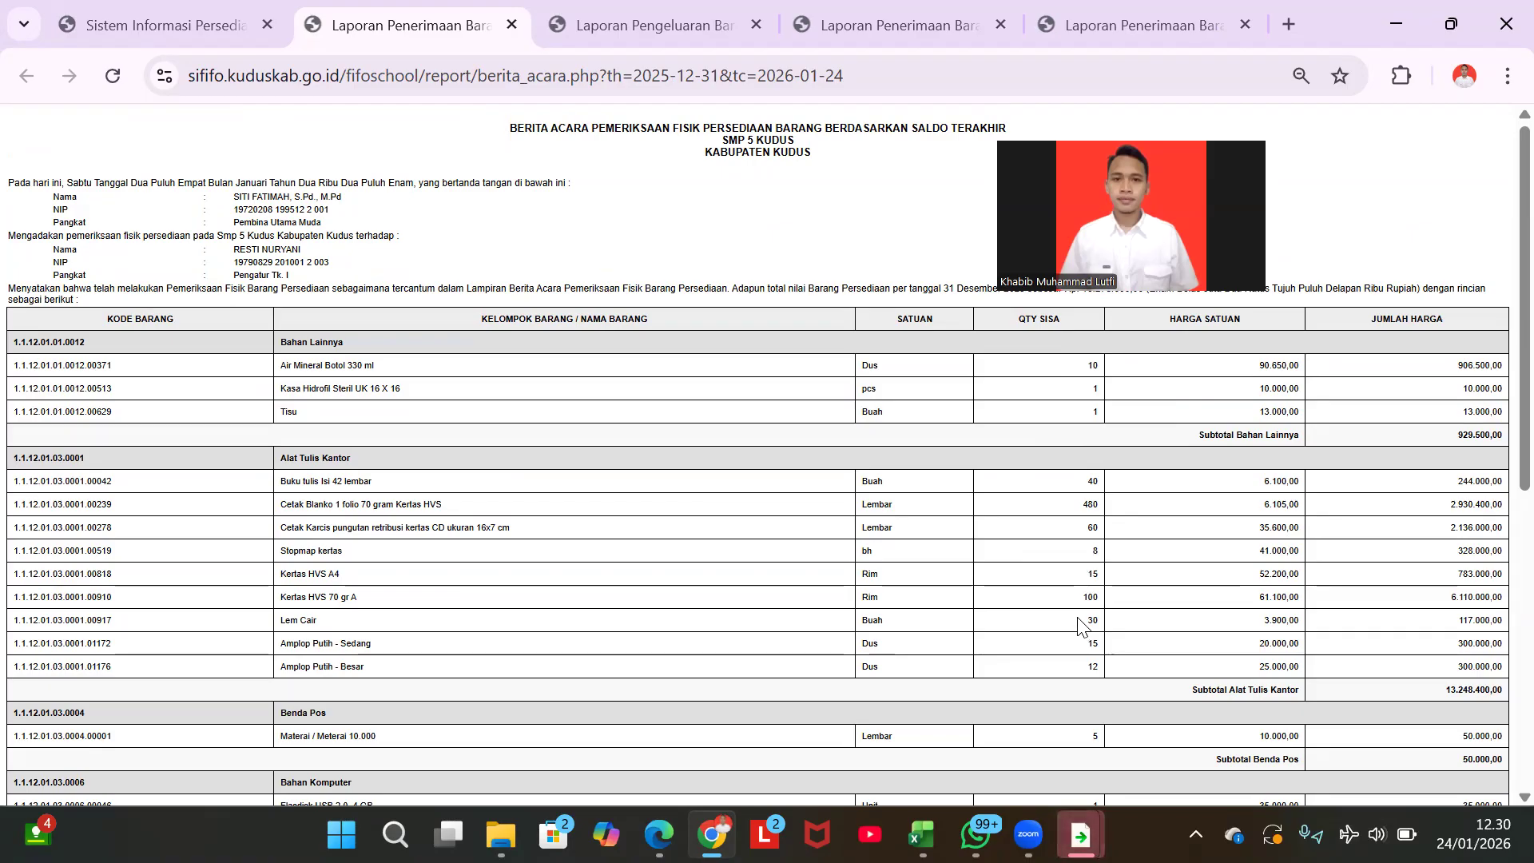
scroll(988, 569, "down", 1)
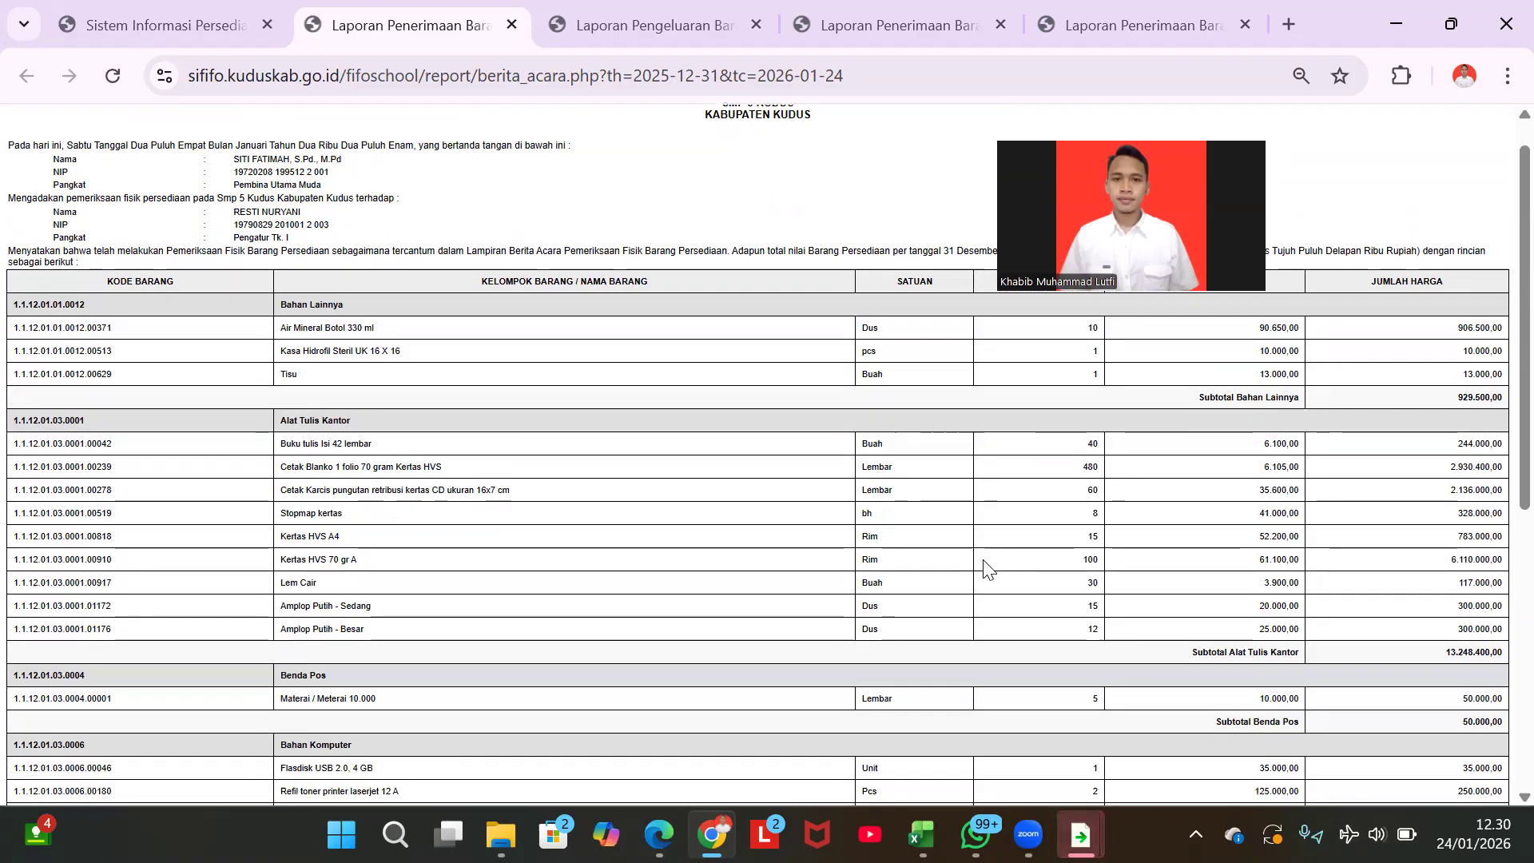
scroll(988, 569, "up", 1)
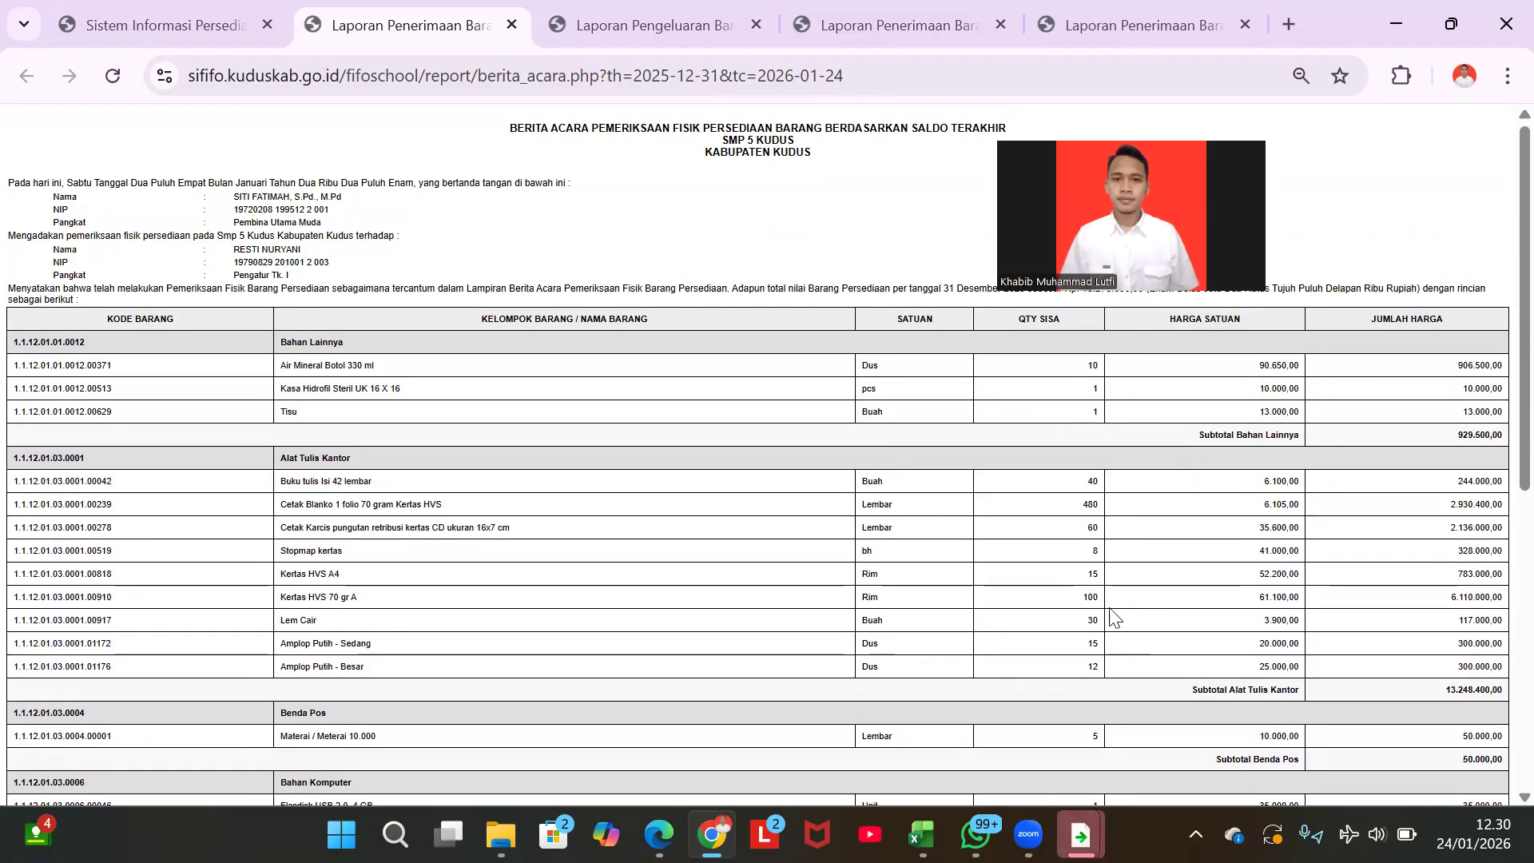
scroll(1113, 611, "down", 3)
scroll(1112, 611, "down", 4)
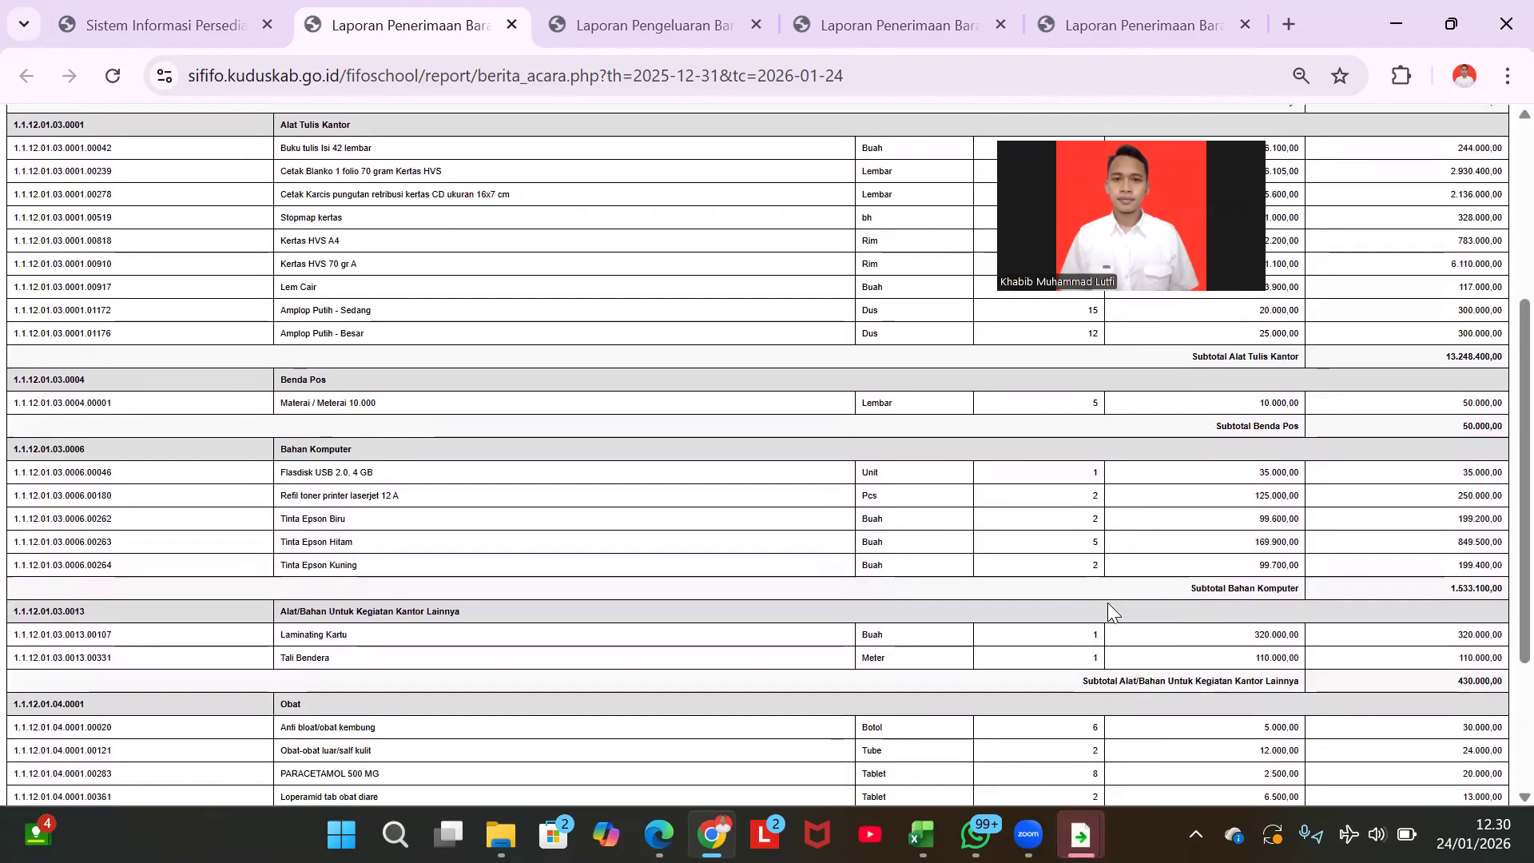
scroll(1109, 605, "down", 2)
scroll(1109, 610, "down", 2)
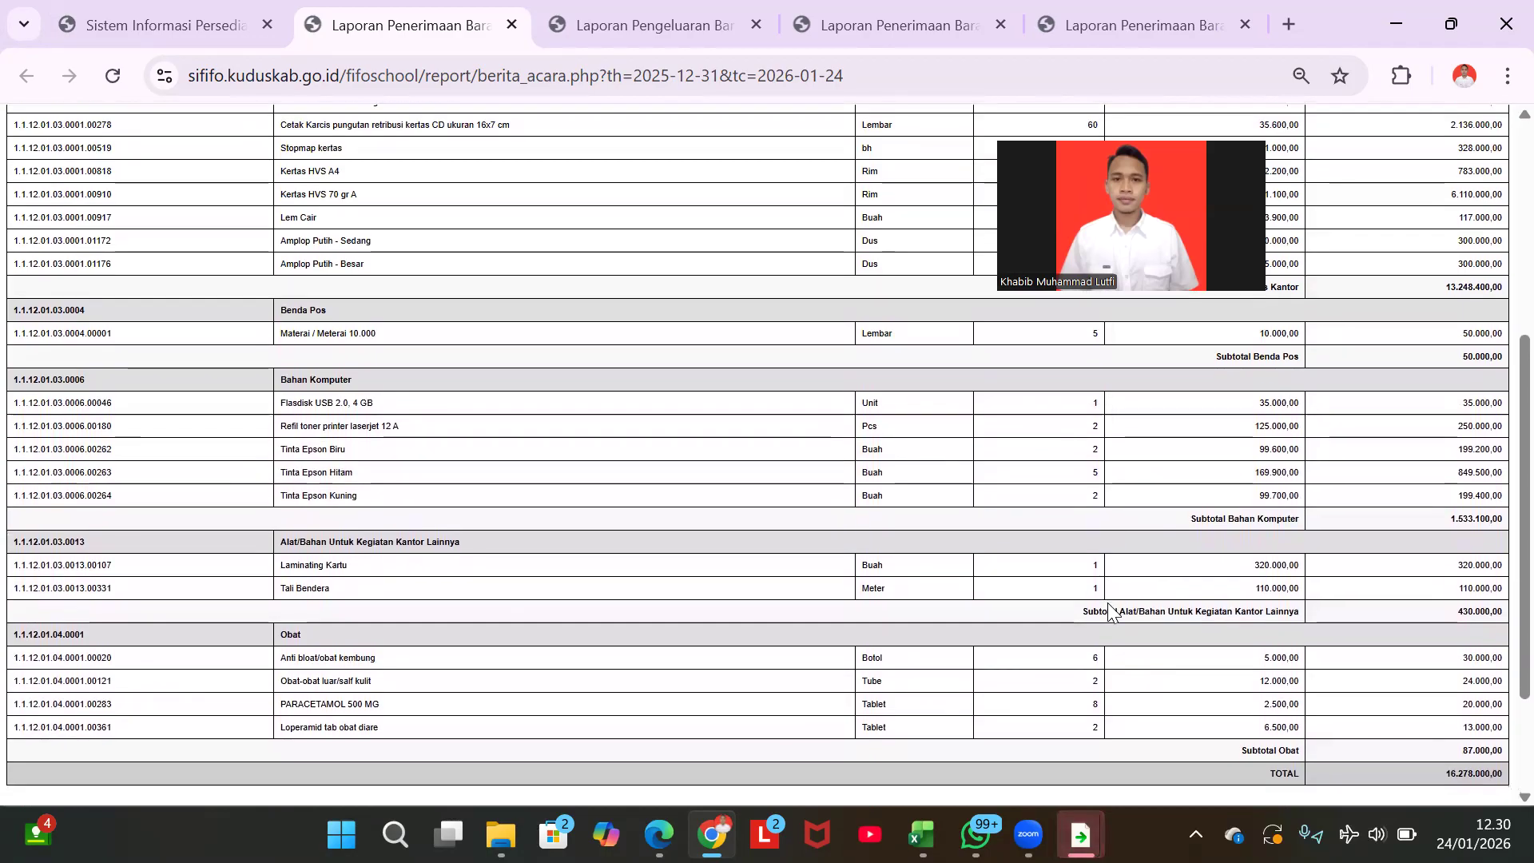
scroll(1109, 603, "down", 1)
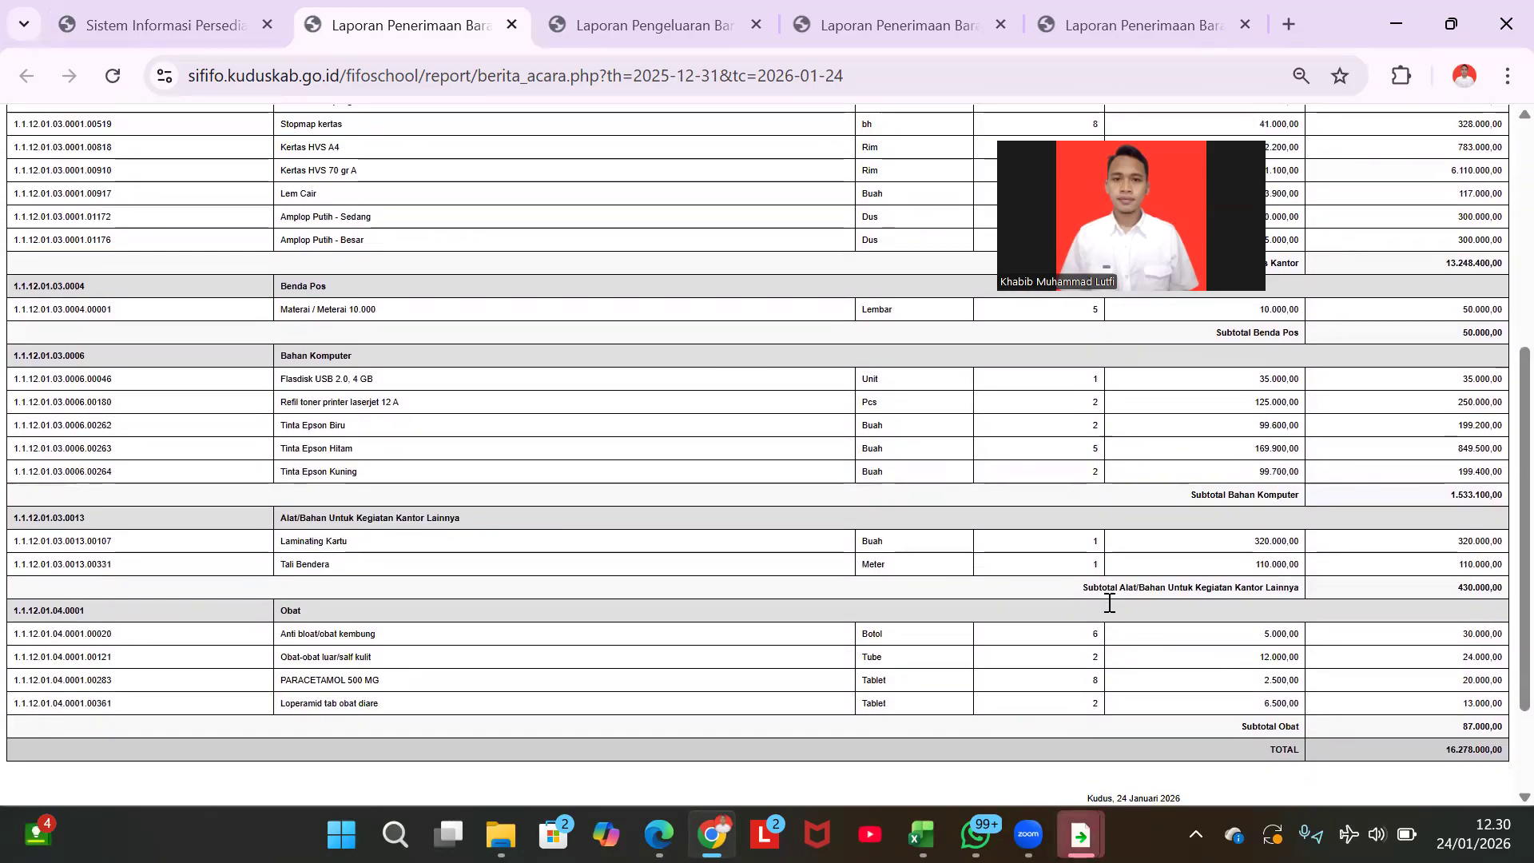
scroll(1107, 603, "up", 1)
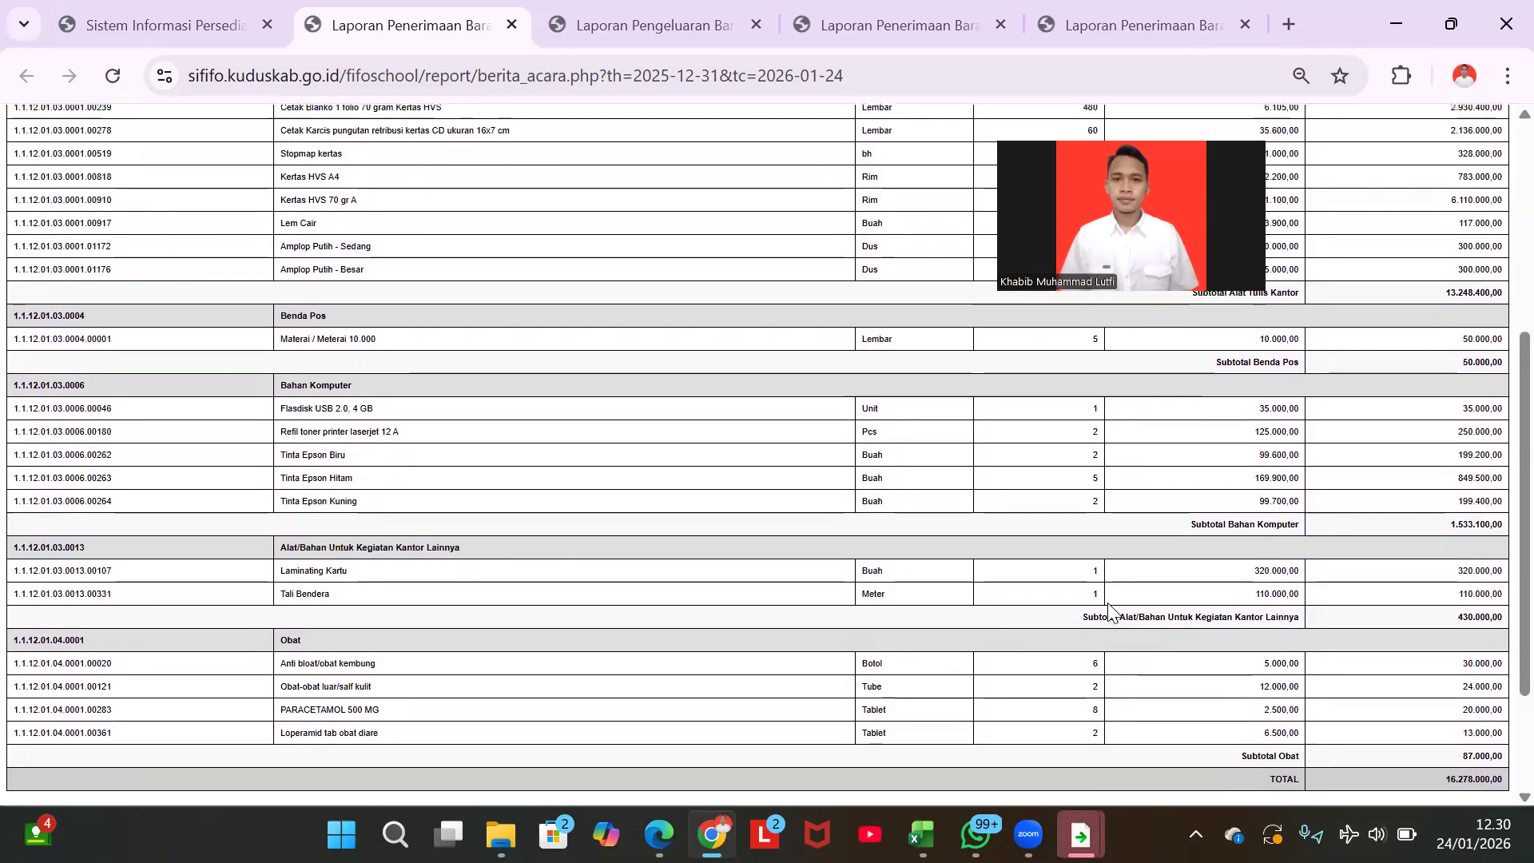
scroll(1108, 603, "down", 1)
scroll(1109, 605, "down", 1)
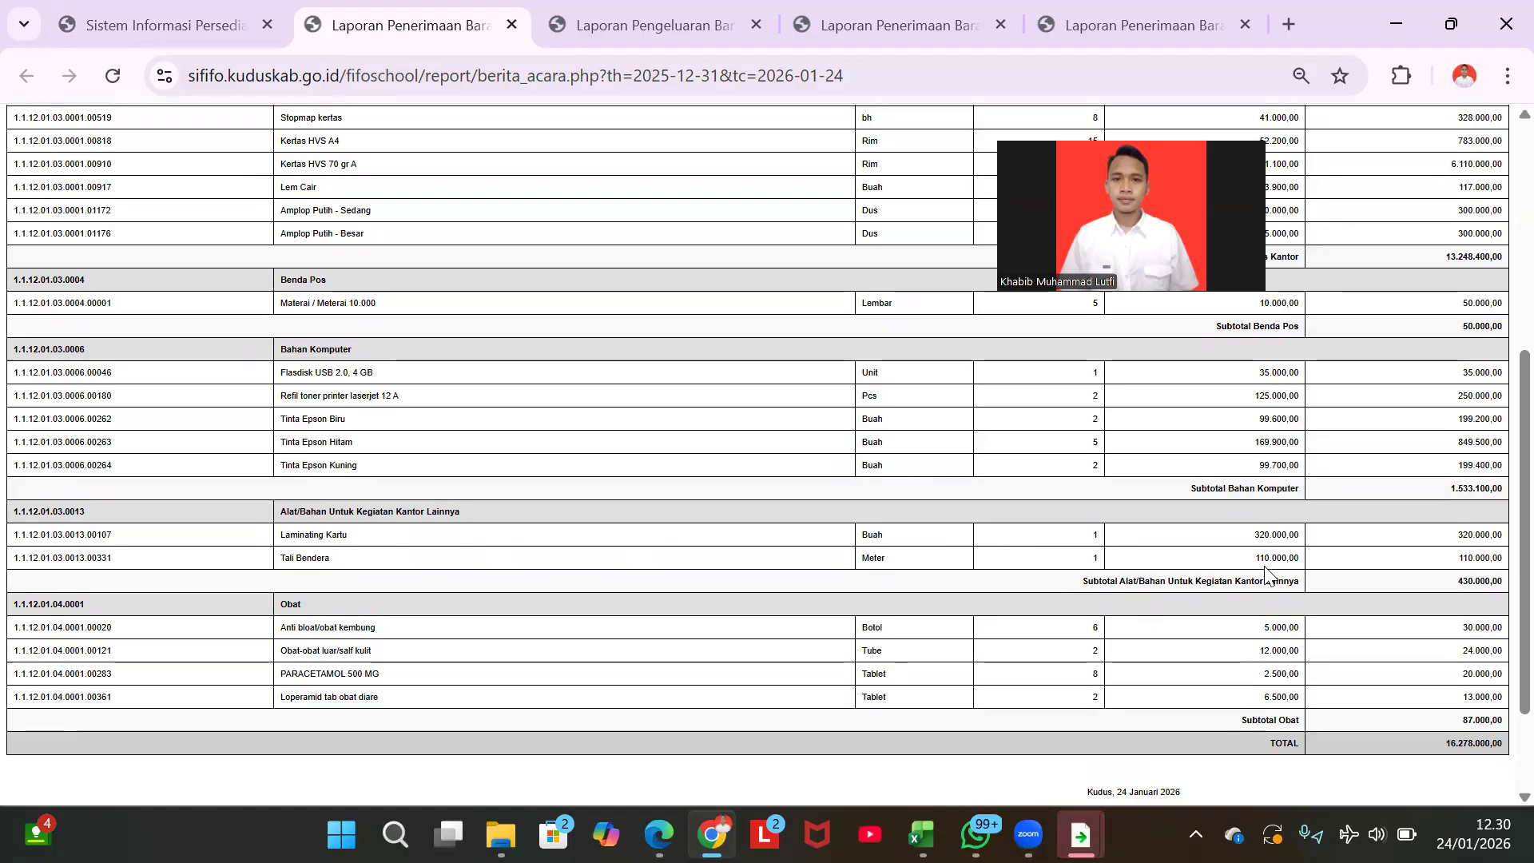
scroll(1257, 553, "up", 5)
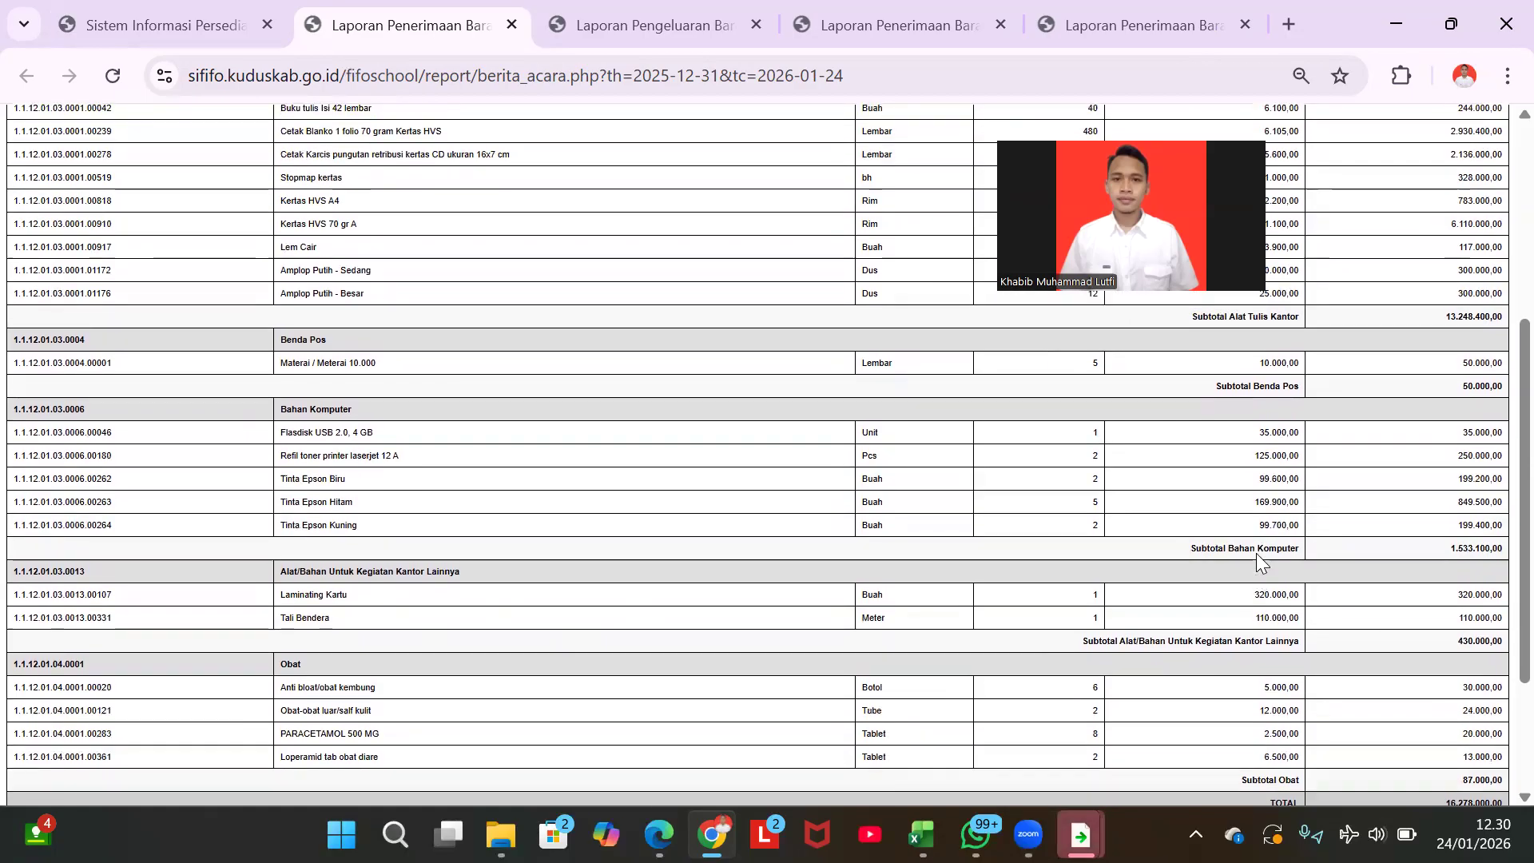